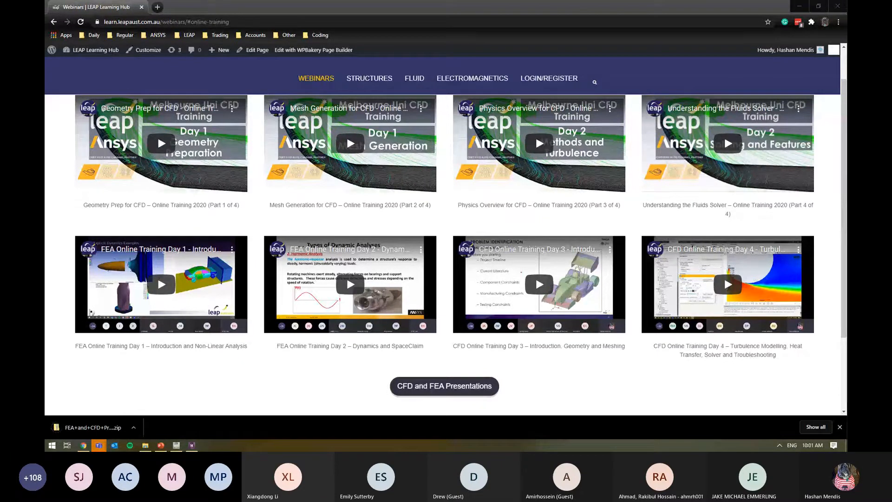
Open the CFD Presentation PDF inside the downloaded FEA+and+CFD+Presentation.zip archive
right_click(111, 421)
click(159, 402)
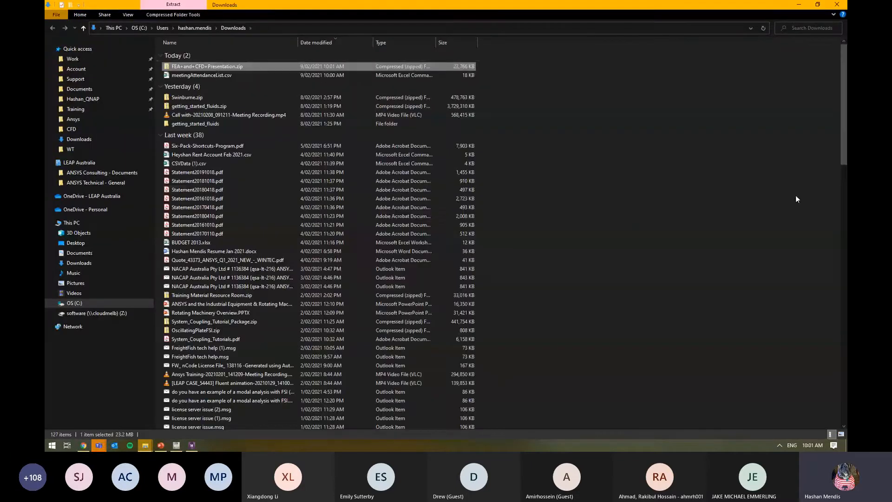
double_click(212, 66)
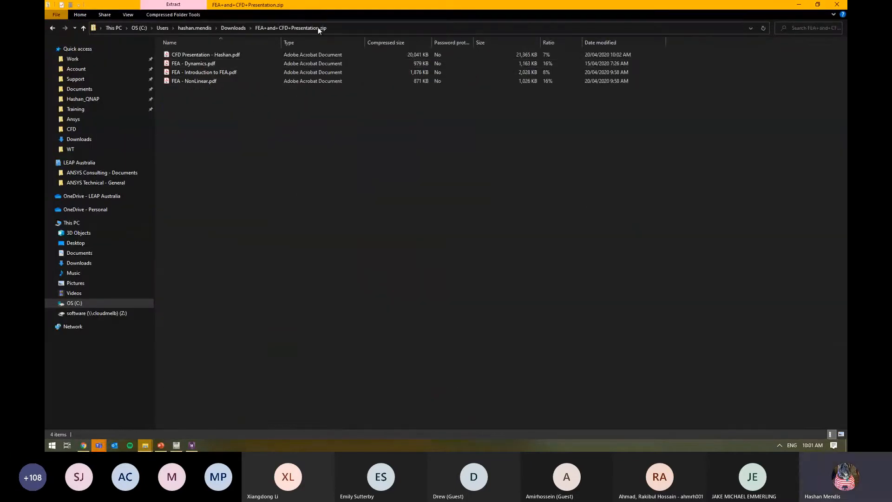
double_click(255, 56)
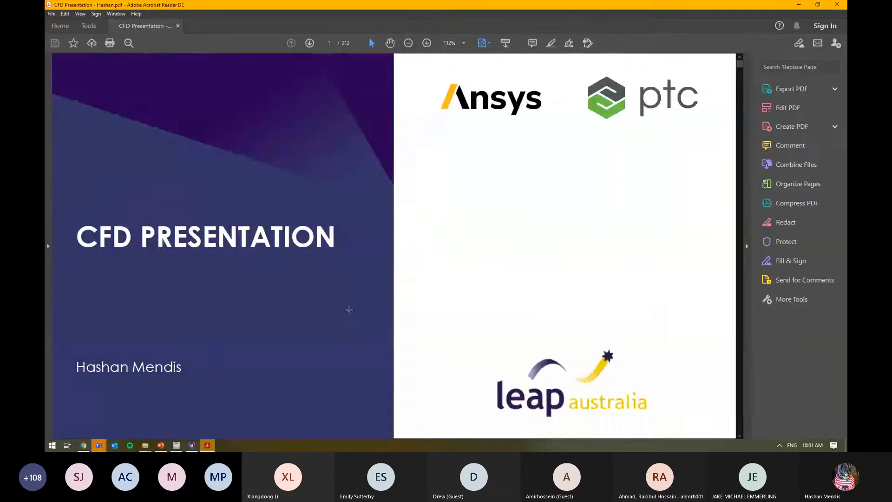
Skim the presentation's slides on troubleshooting, introduction to CFD, problem identification and meshing, up to the geometry tutorial links
scroll(348, 310, down, 6)
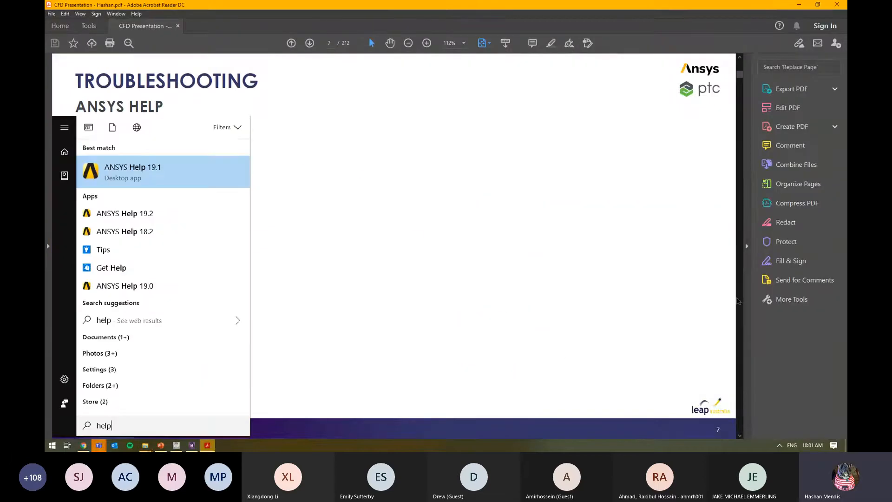
scroll(677, 213, down, 2)
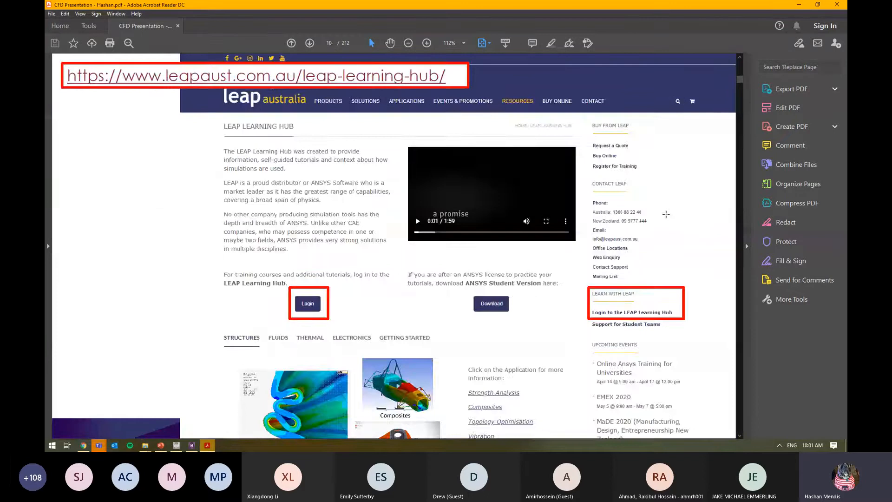
scroll(666, 213, down, 4)
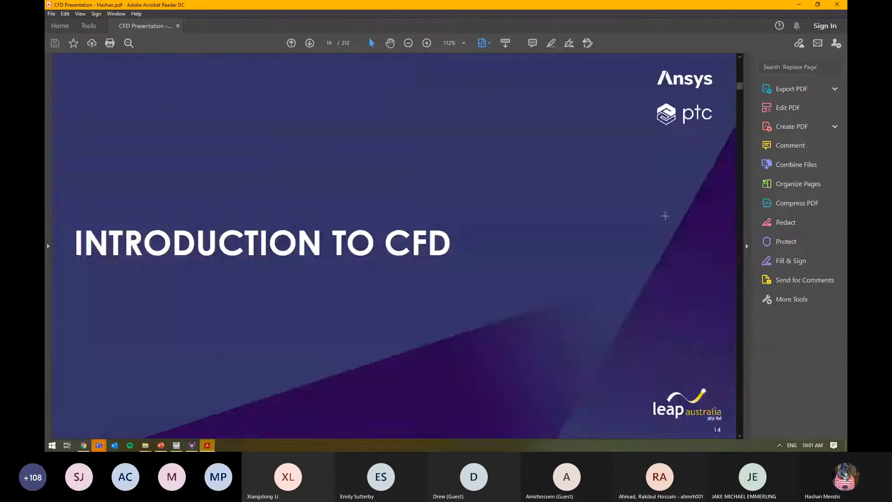
scroll(665, 216, down, 11)
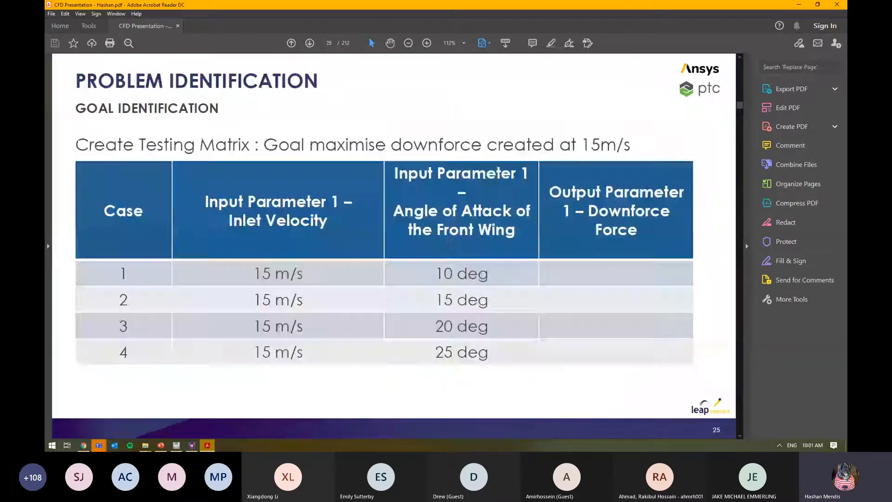
scroll(451, 244, down, 12)
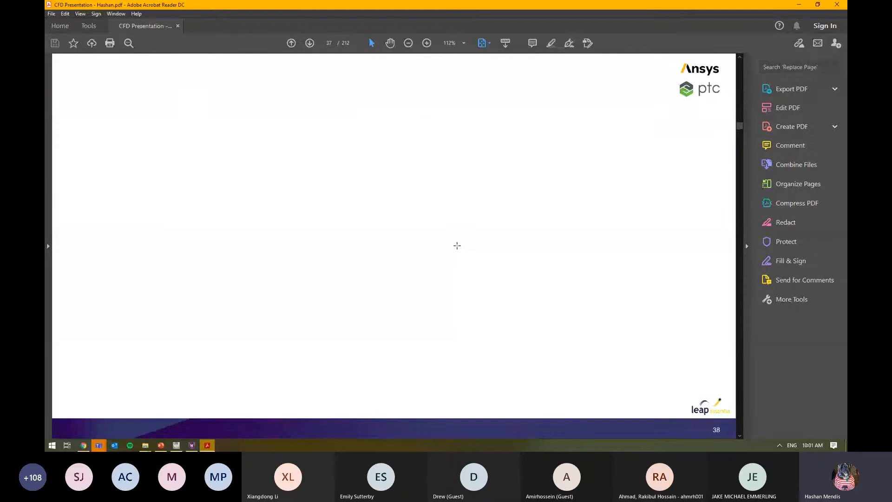
scroll(457, 246, down, 7)
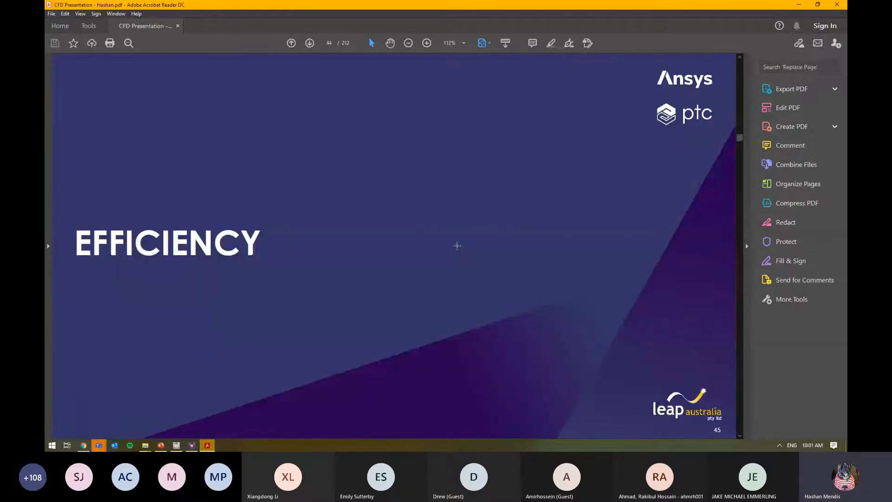
scroll(457, 246, down, 1)
scroll(457, 245, down, 2)
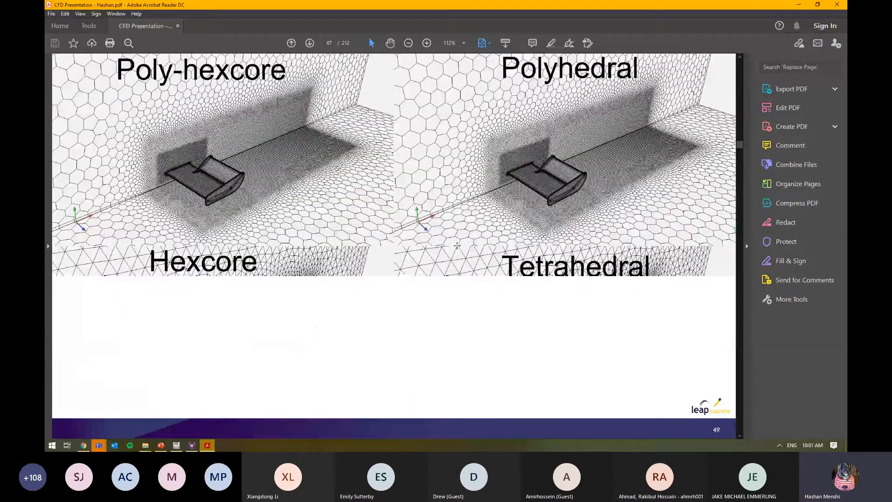
scroll(457, 246, down, 4)
scroll(457, 245, down, 7)
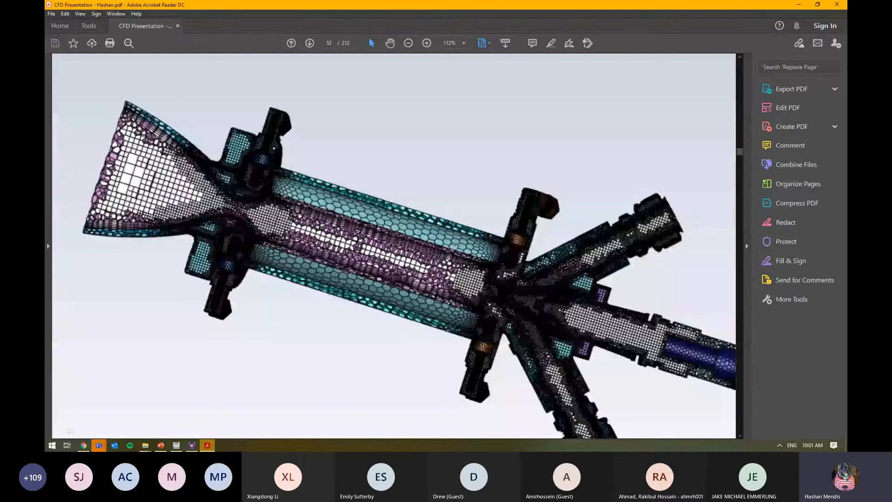
scroll(458, 245, down, 7)
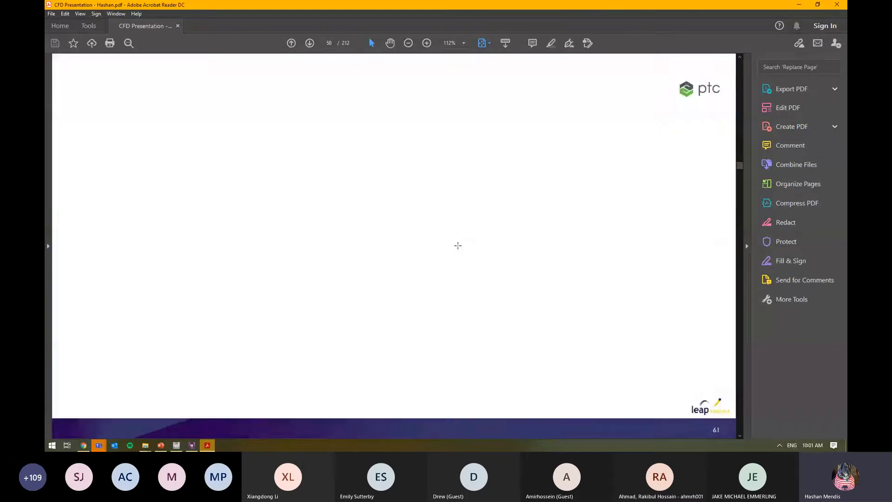
scroll(458, 245, down, 5)
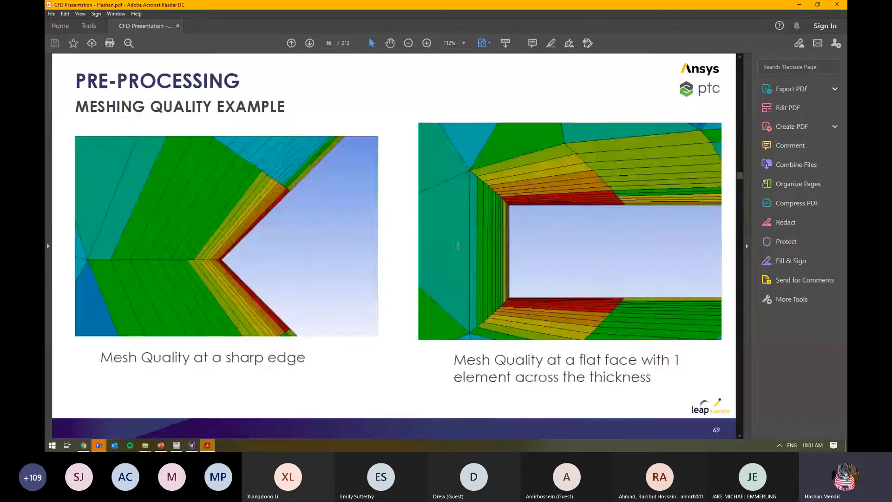
scroll(459, 241, down, 8)
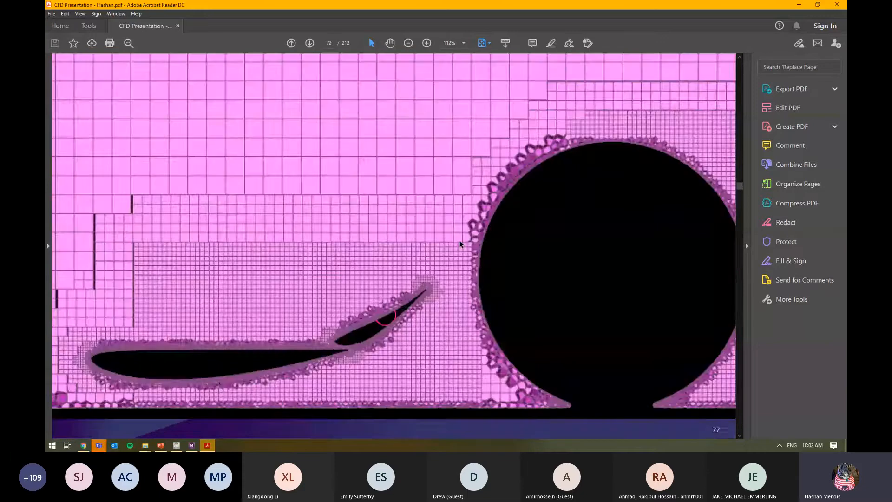
scroll(459, 244, down, 4)
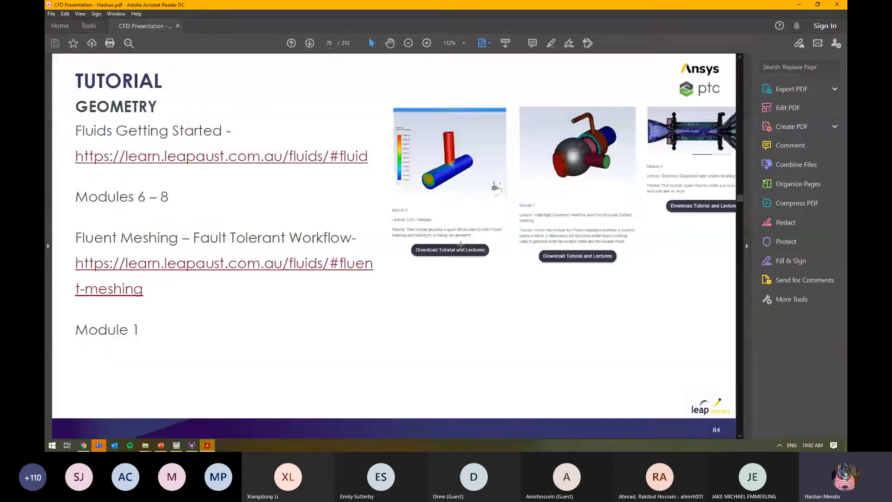
Skim the slides on turbulence modelling, boundary layer profiles, y+ calculators and flow around an airfoil, up to the heat transfer theory
scroll(427, 208, down, 3)
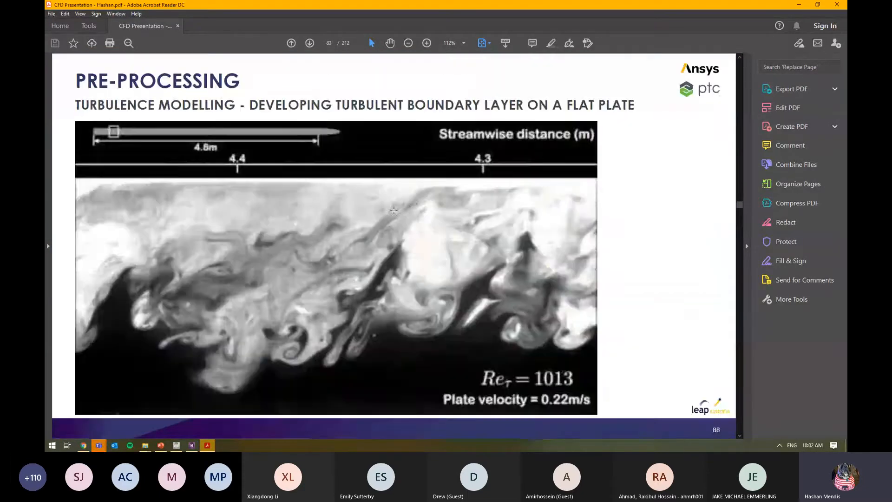
scroll(318, 185, down, 3)
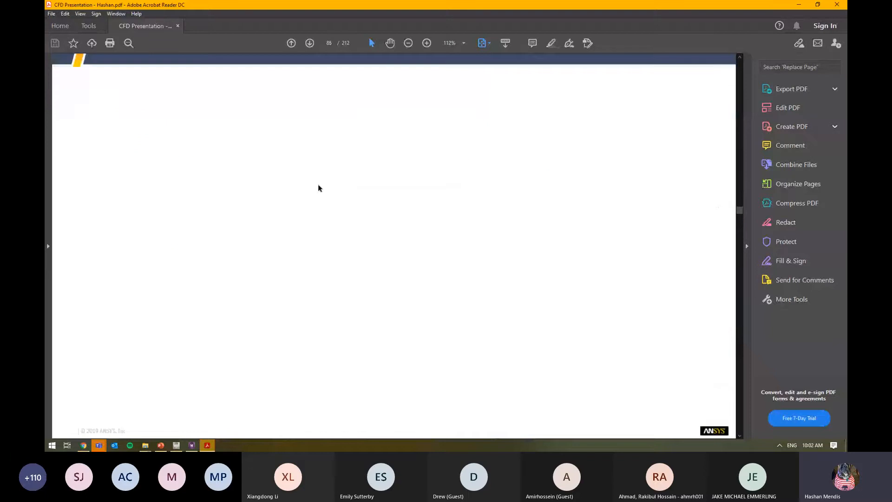
scroll(344, 192, down, 4)
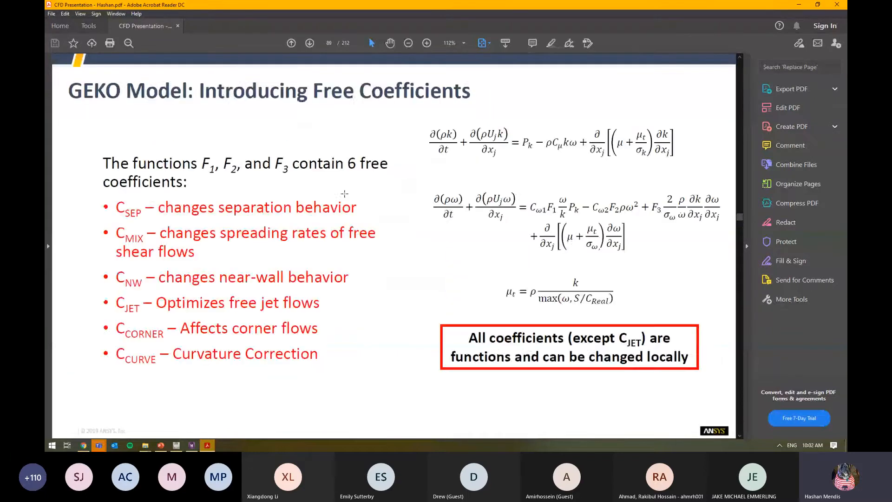
scroll(348, 192, down, 4)
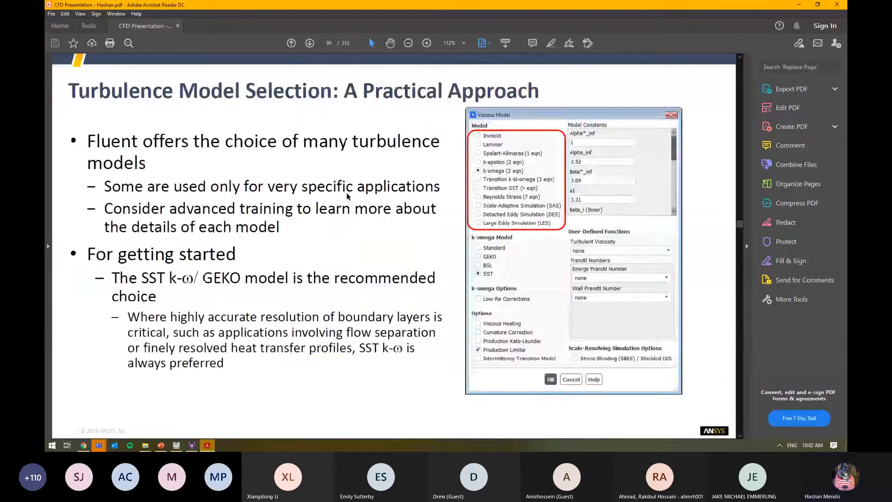
scroll(377, 215, down, 3)
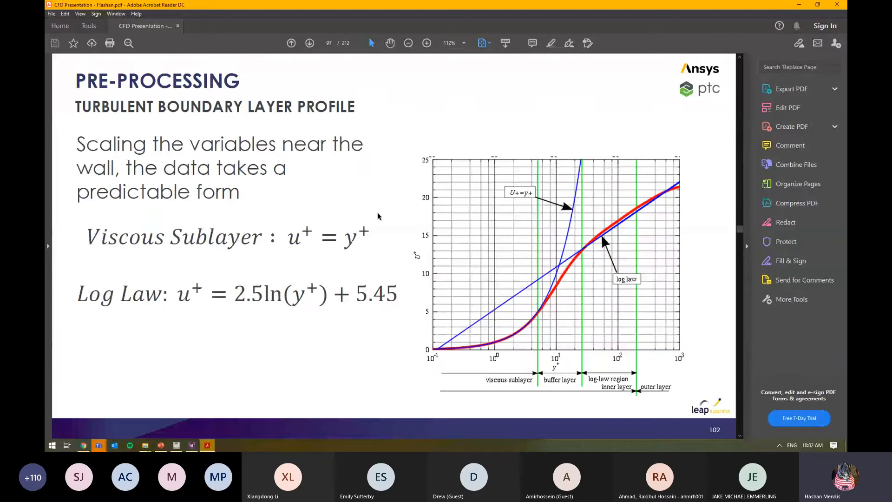
scroll(377, 215, up, 1)
scroll(413, 217, up, 1)
scroll(414, 218, down, 2)
scroll(428, 221, down, 4)
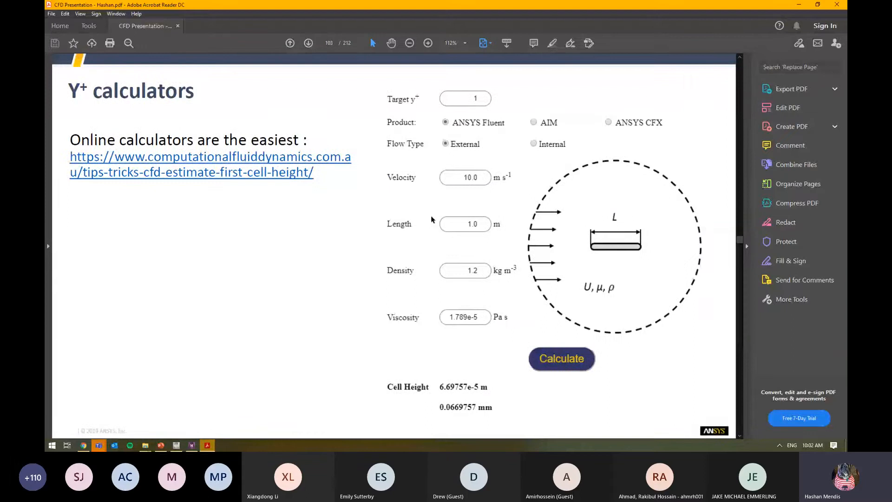
scroll(431, 219, down, 5)
scroll(431, 219, down, 4)
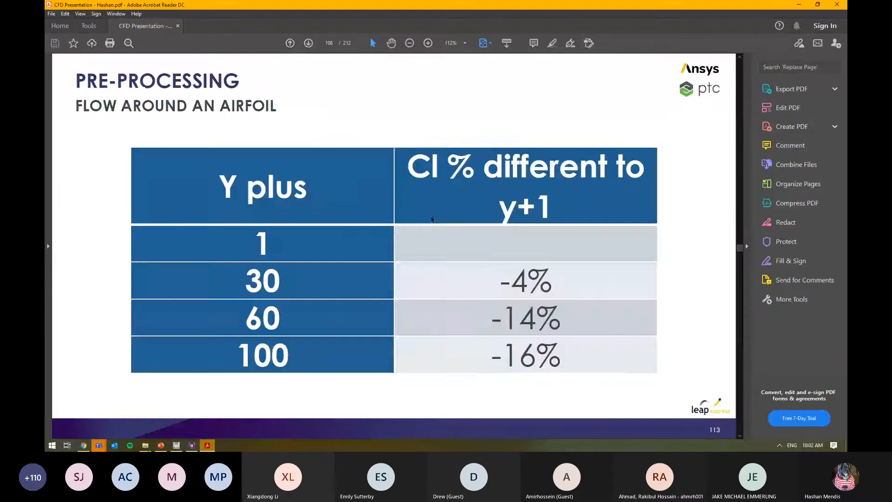
scroll(700, 138, down, 12)
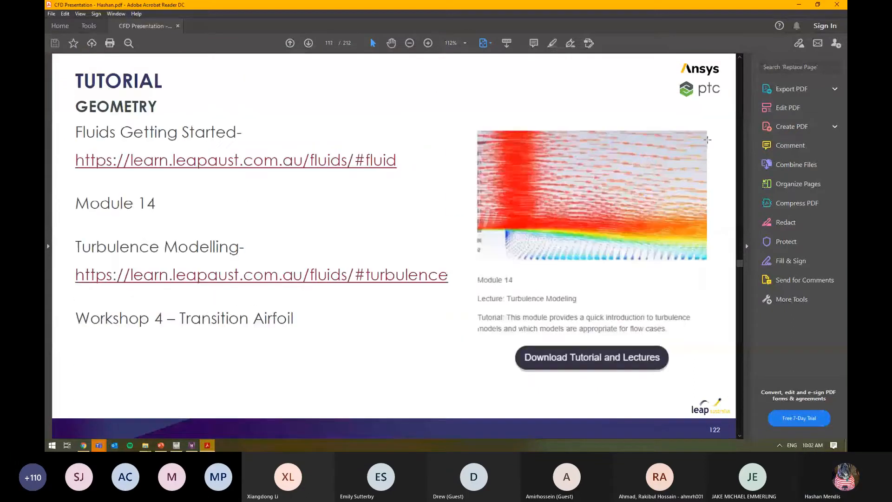
Close the PDF and the archive folder window, and switch to the unsaved Workbench project
click(836, 4)
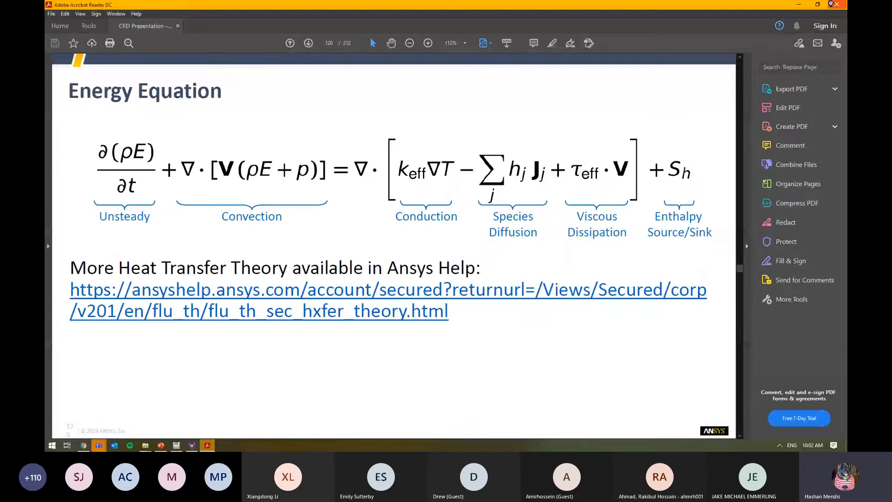
click(836, 4)
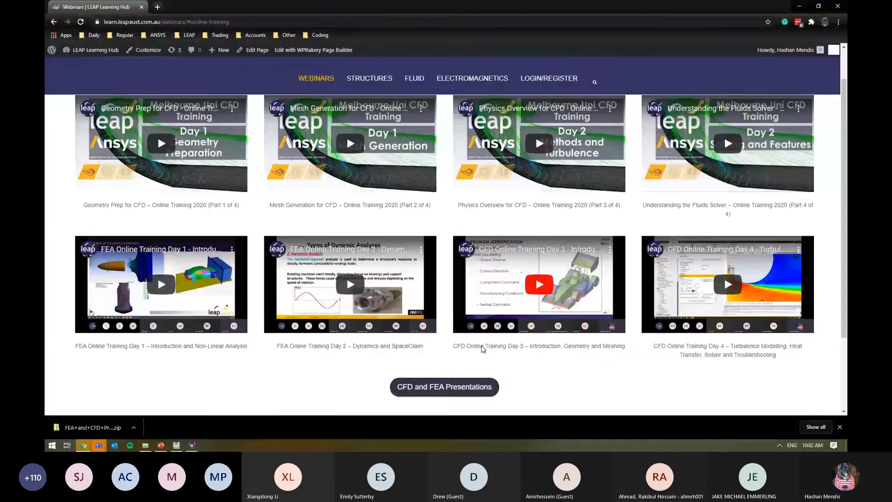
mouse_move(176, 447)
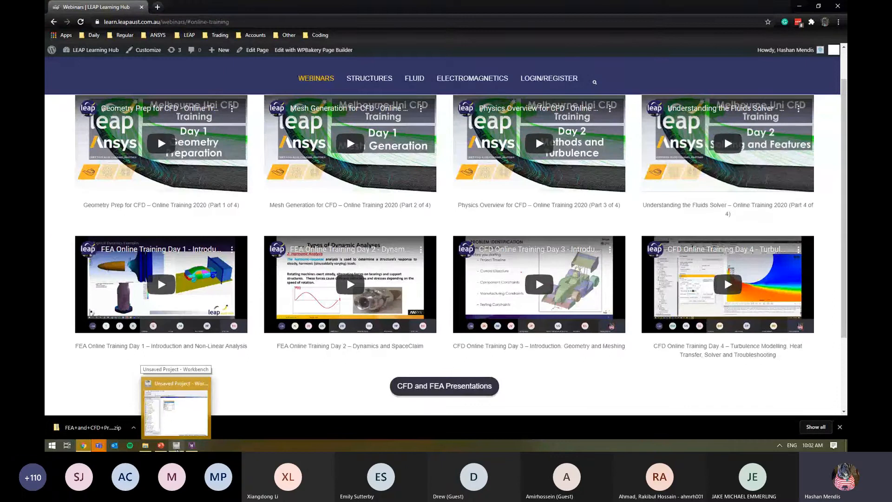
click(176, 446)
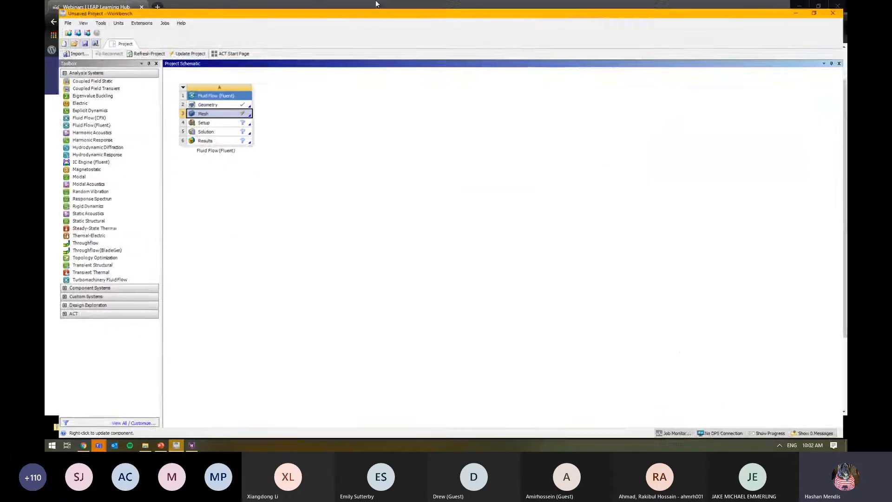
Bring up the Workshop 2.1 CFD: Ansys Meshing Methods presentation and move its window off the shared screen
click(145, 446)
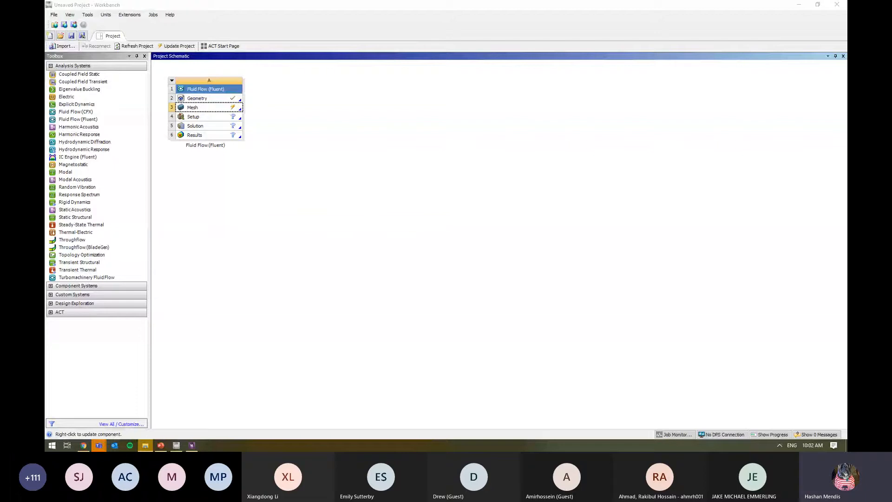
key(alt+Tab)
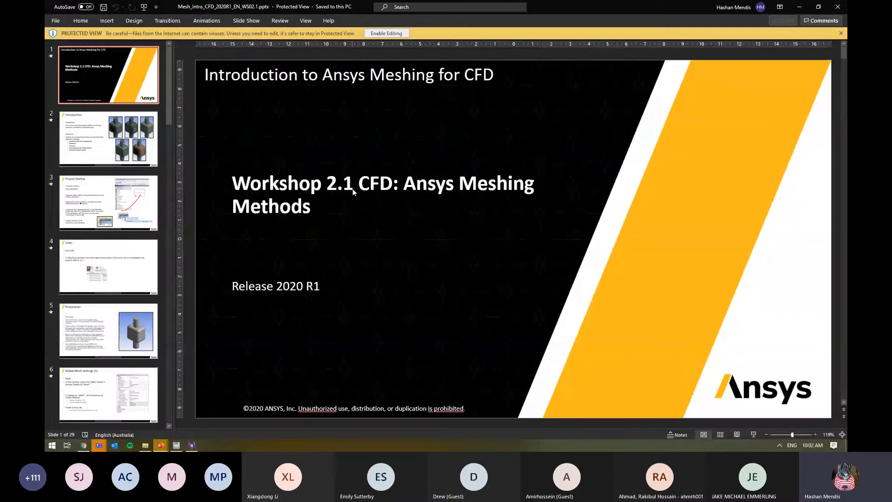
scroll(354, 191, down, 1)
drag(593, 14, 846, 70)
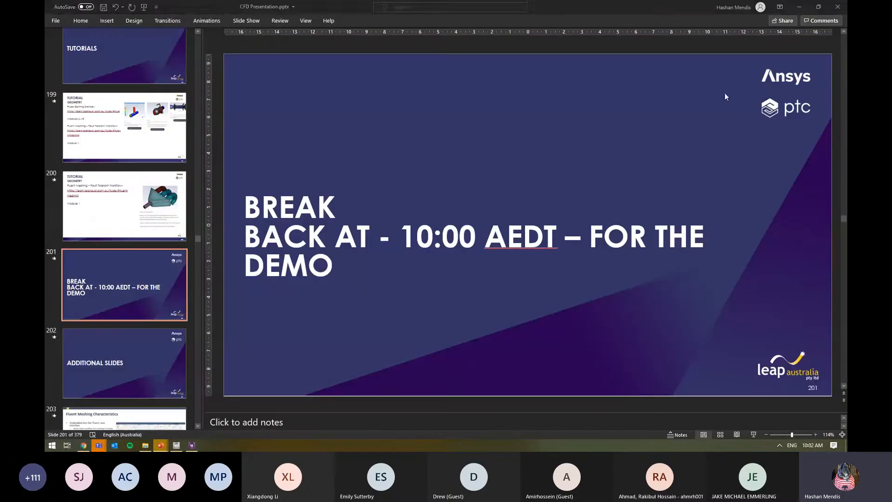
Minimise the CFD Presentation slides and bring the Fluid Flow (Fluent) Meshing window to the front
click(800, 7)
click(211, 108)
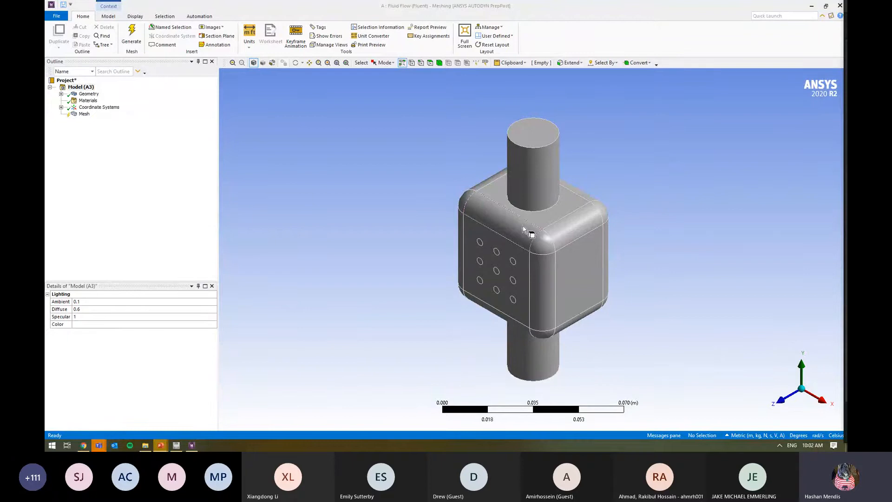
click(403, 175)
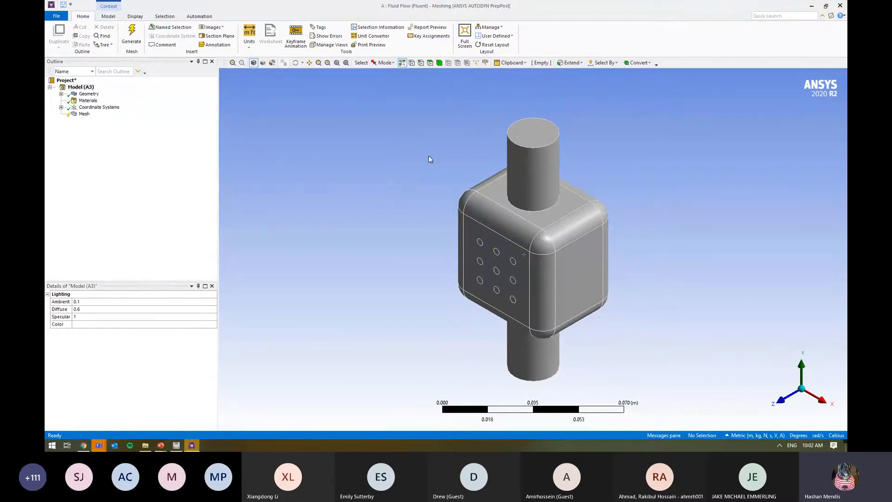
Select the Mesh object in the model tree, enlarge its details area and show the meshing commands
click(86, 121)
click(84, 114)
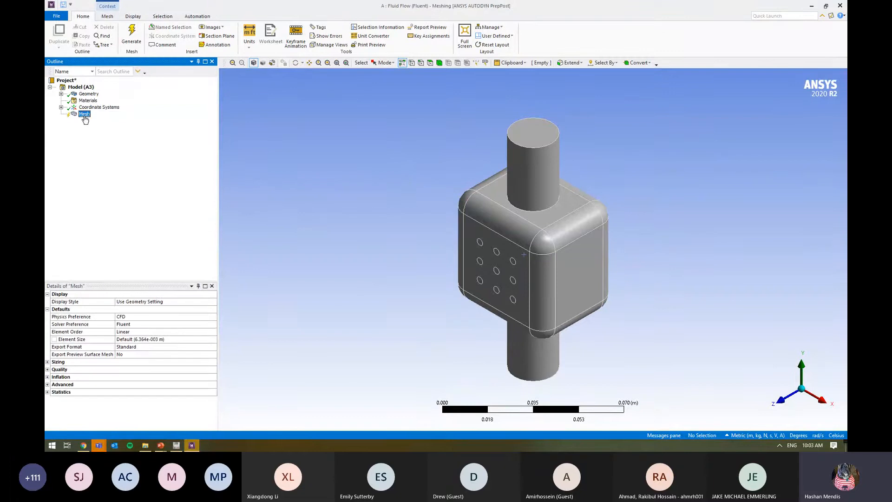
drag(160, 286, 175, 177)
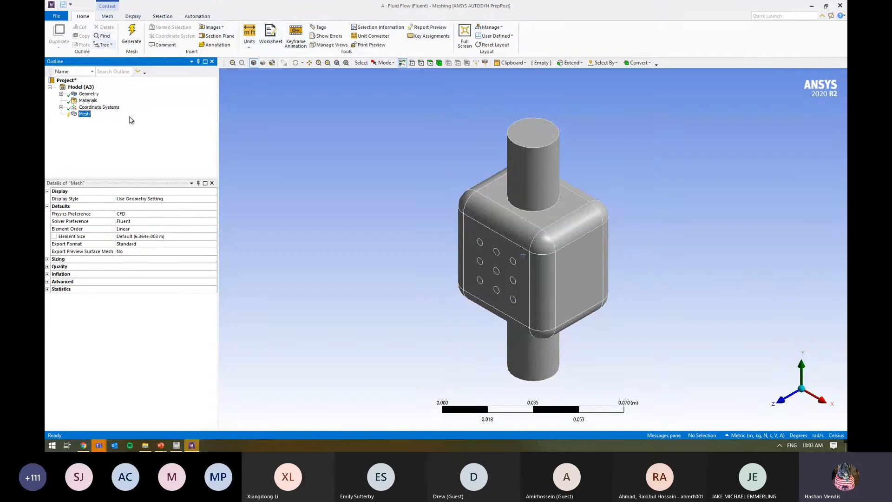
click(109, 17)
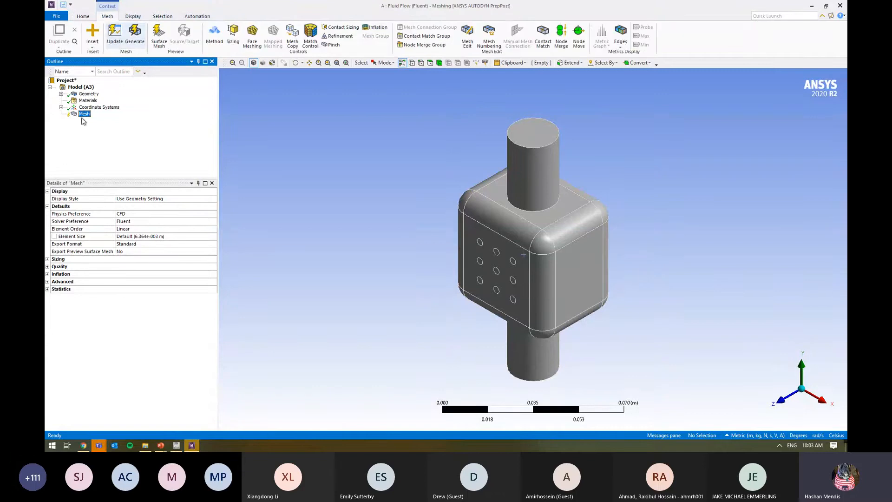
Compare the commands offered for the Geometry and Mesh objects, and view the general options for the empty graphics area
click(88, 94)
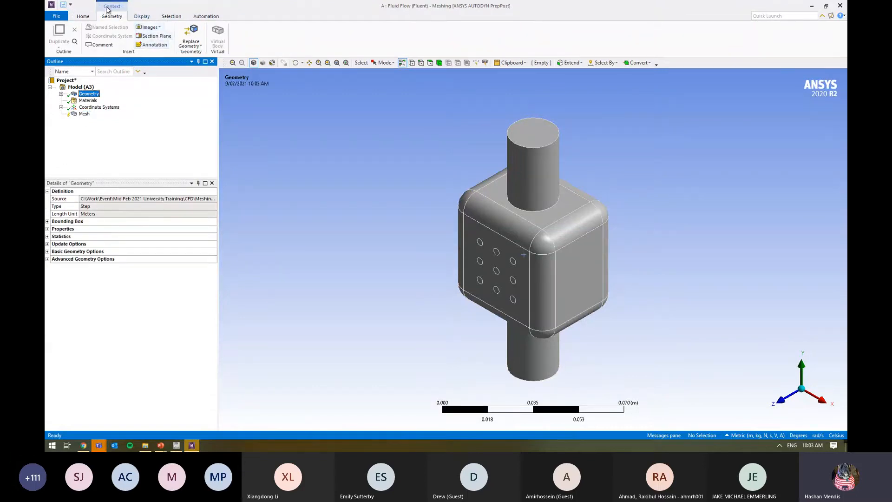
click(84, 114)
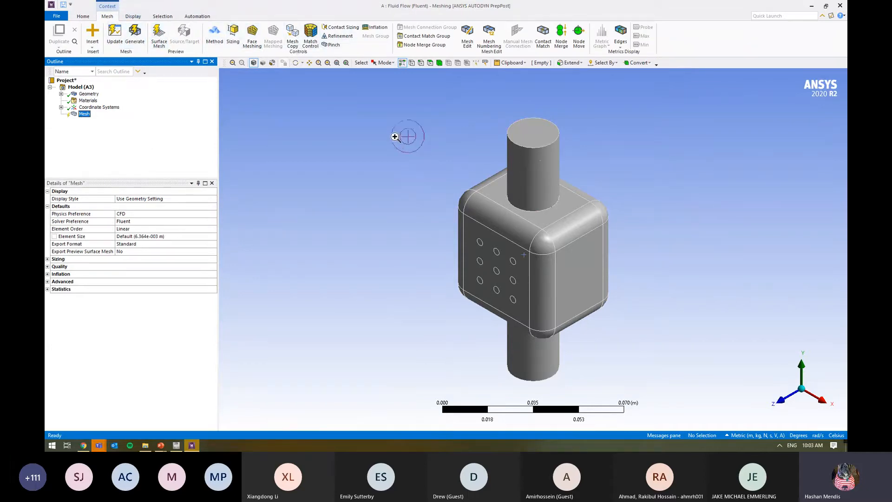
right_click(395, 136)
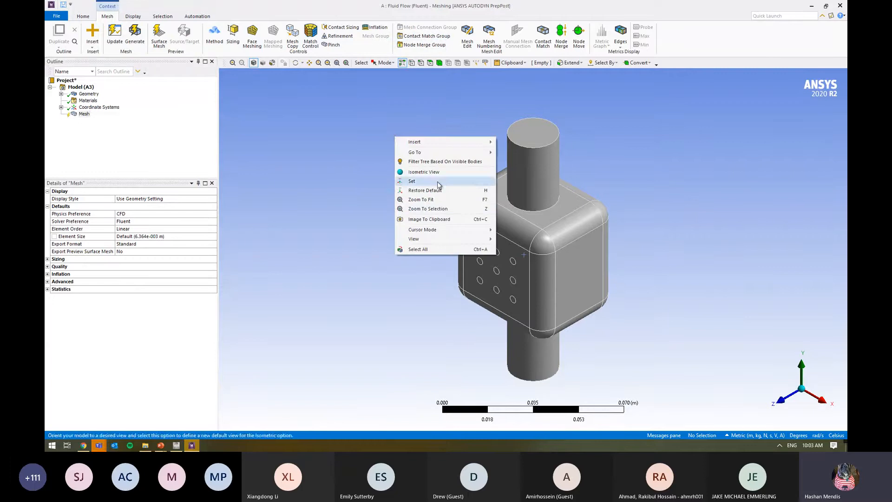
click(343, 165)
Examine the mesh controls that can be inserted on the upper cylinder's face, and the general insert options
click(535, 175)
right_click(534, 172)
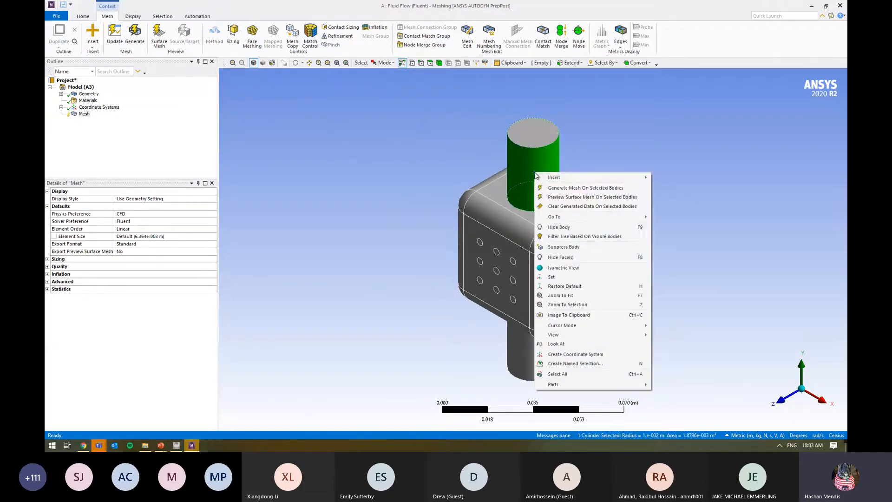
mouse_move(599, 178)
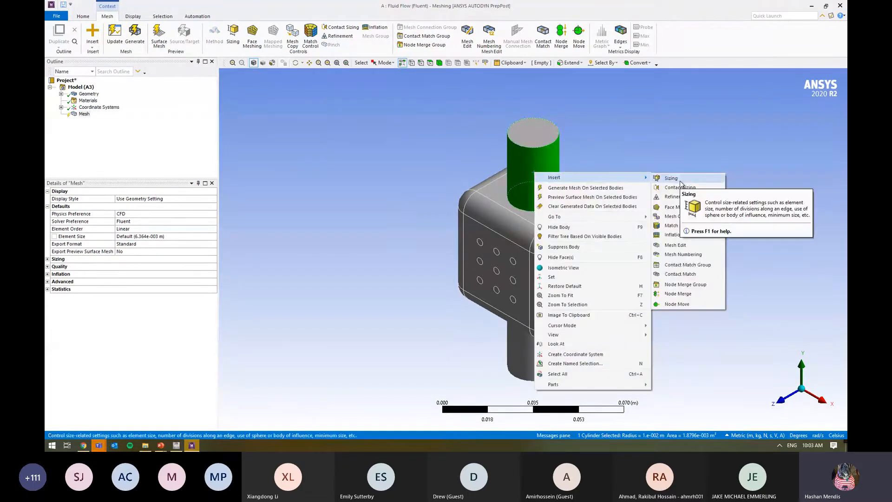
click(361, 128)
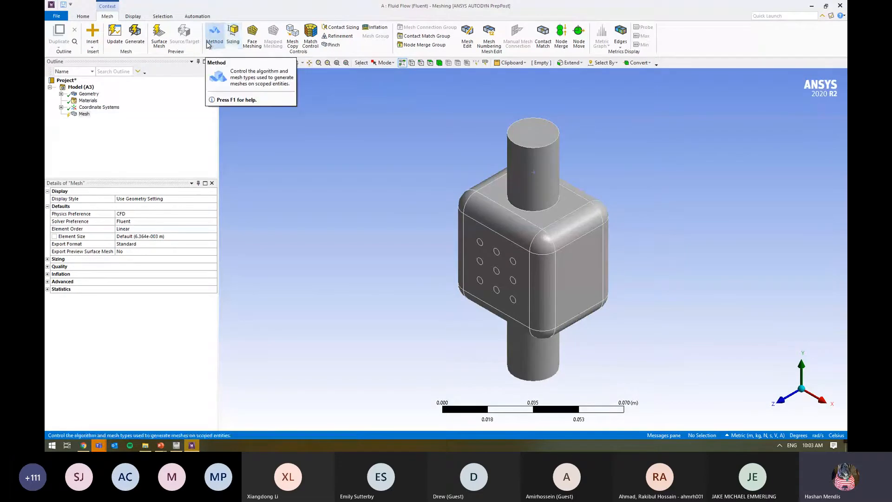
click(93, 35)
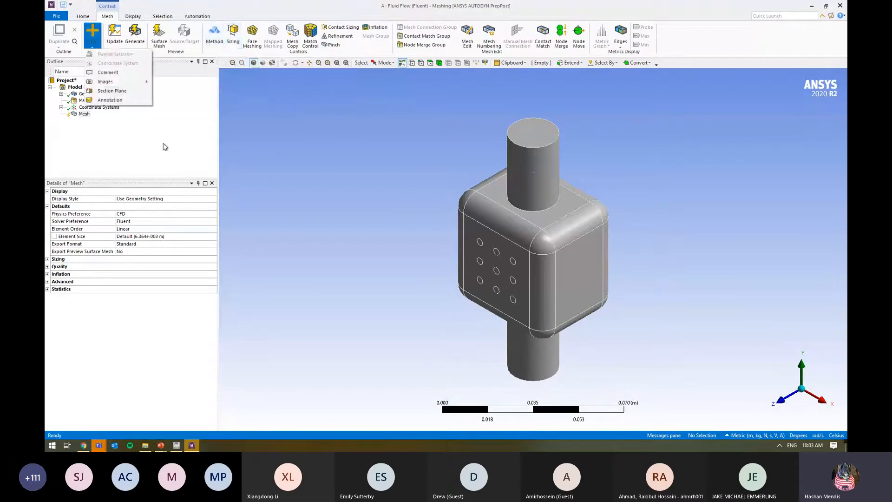
click(136, 93)
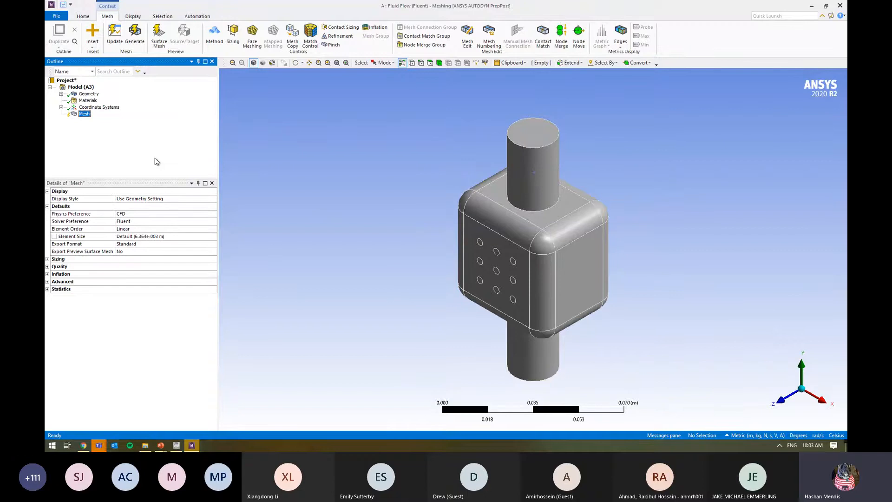
Expand Geometry in the model tree, inspect its component-FreeParts|1 body and reselect the Mesh object
click(60, 94)
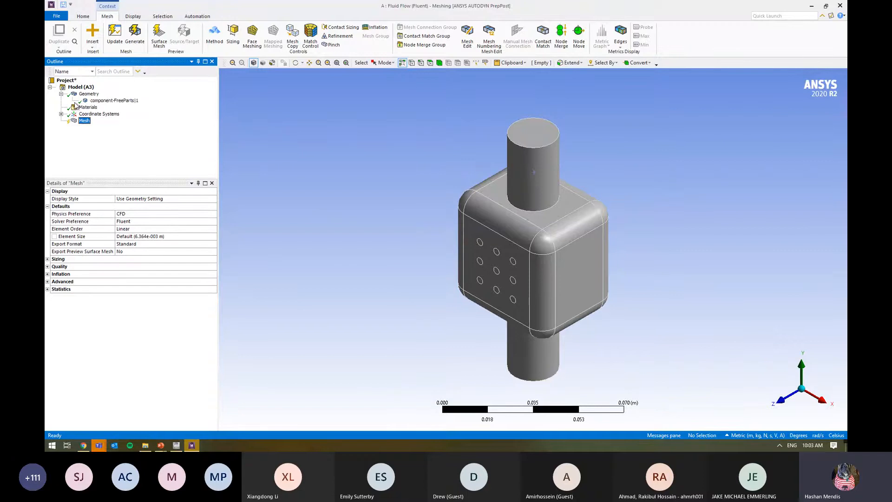
click(112, 100)
middle_drag(390, 274, 363, 214)
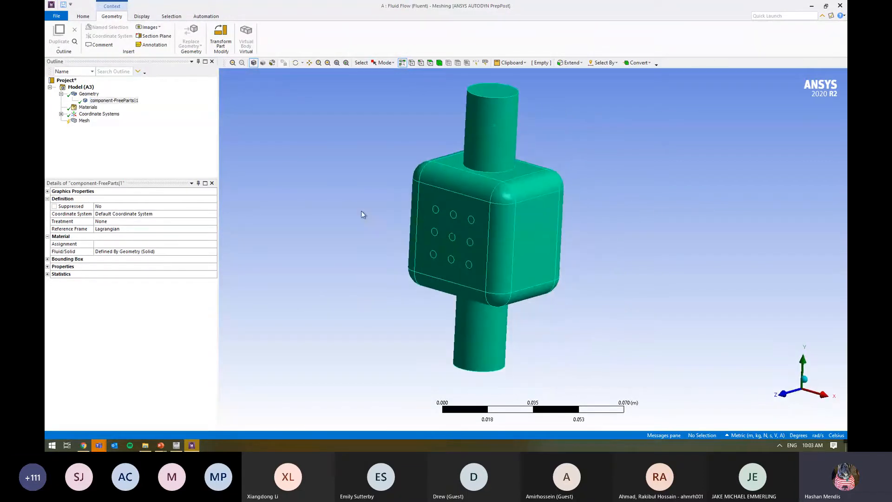
click(83, 120)
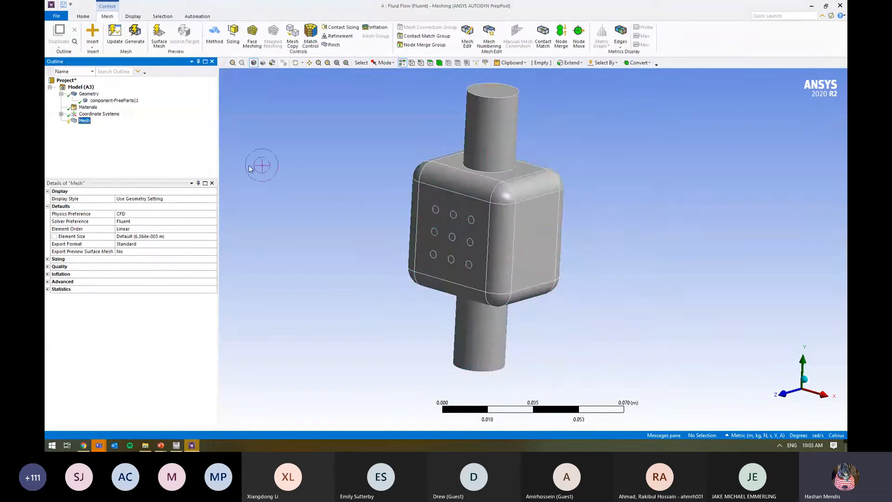
Look at the model along the Z axis, cut it with a vertical section plane through its middle, and view the cut face
middle_drag(454, 210, 719, 379)
click(789, 395)
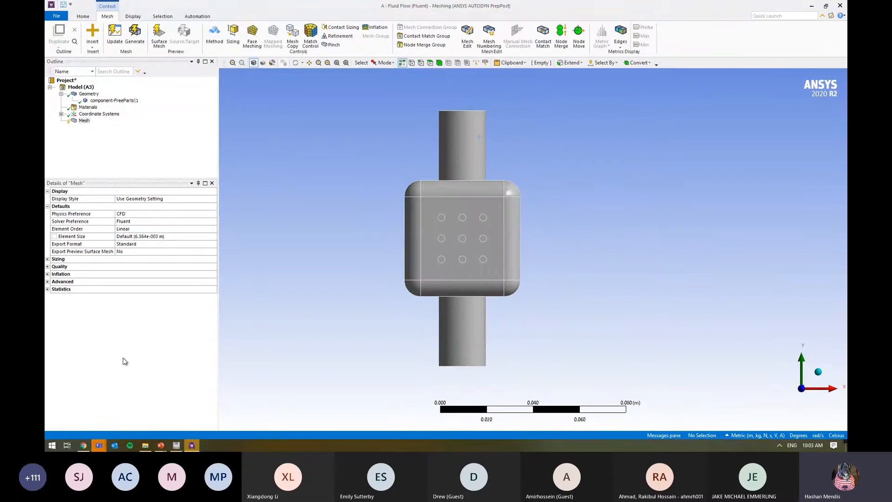
click(83, 17)
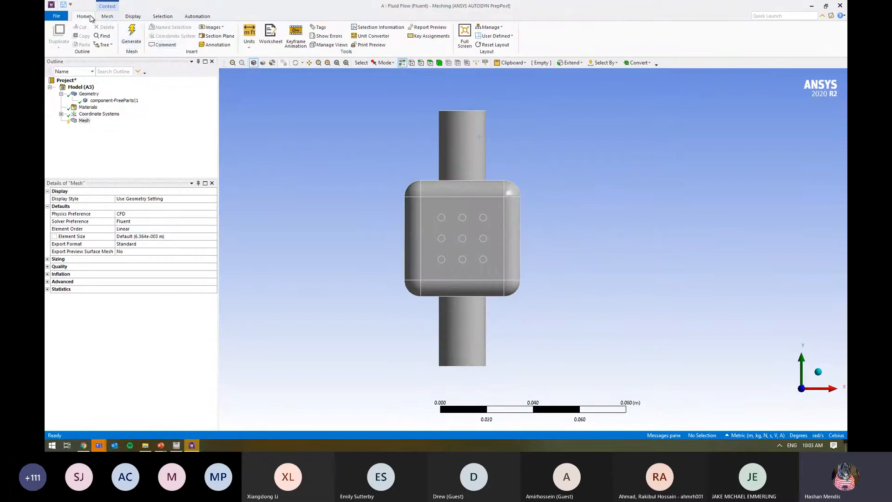
click(210, 36)
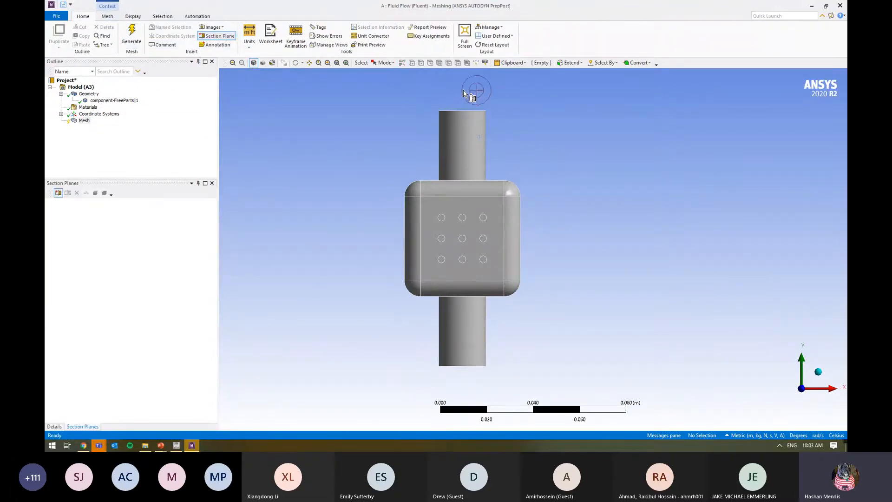
drag(461, 90, 467, 430)
middle_drag(467, 429, 423, 296)
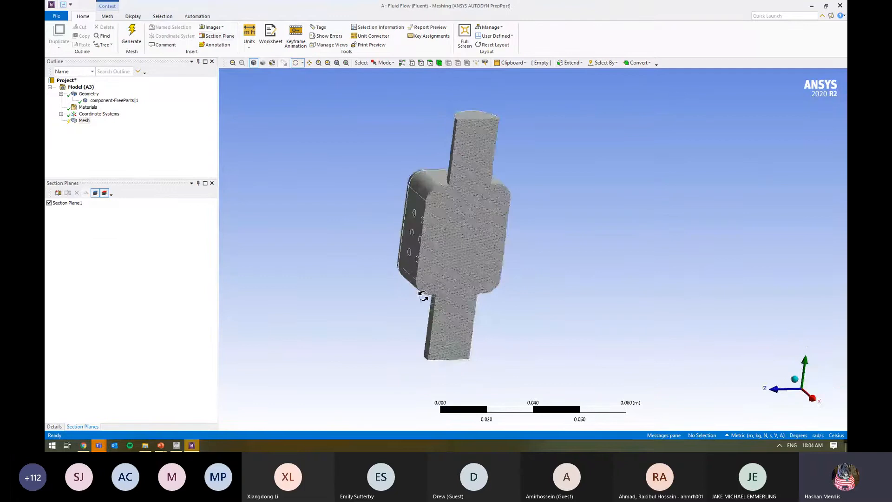
Show the Mesh object's details with the Sizing settings expanded, and generate the mesh with the default settings
click(112, 149)
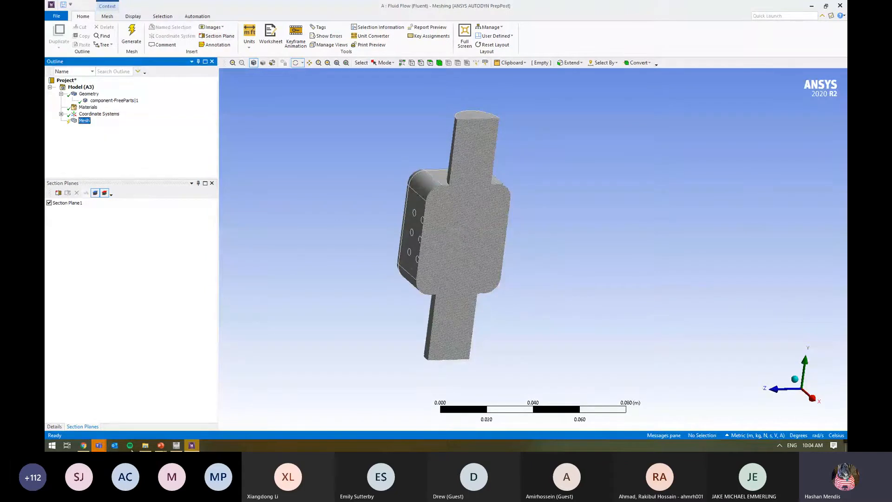
click(54, 427)
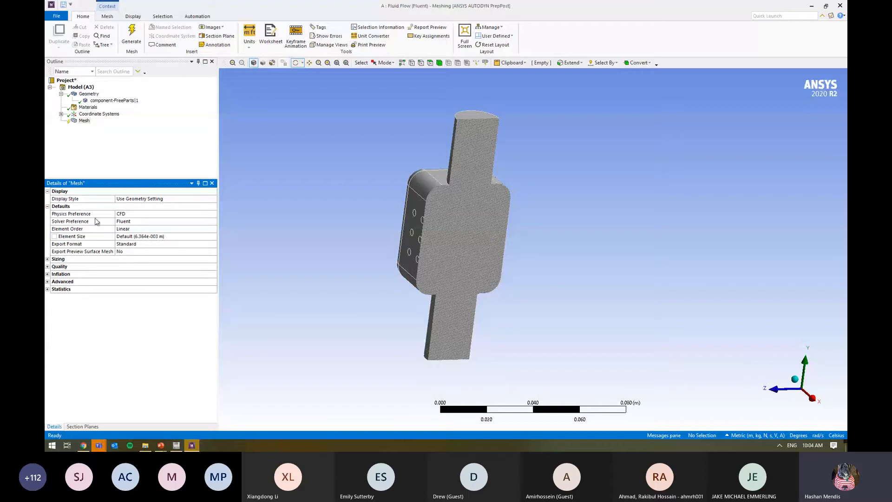
click(50, 260)
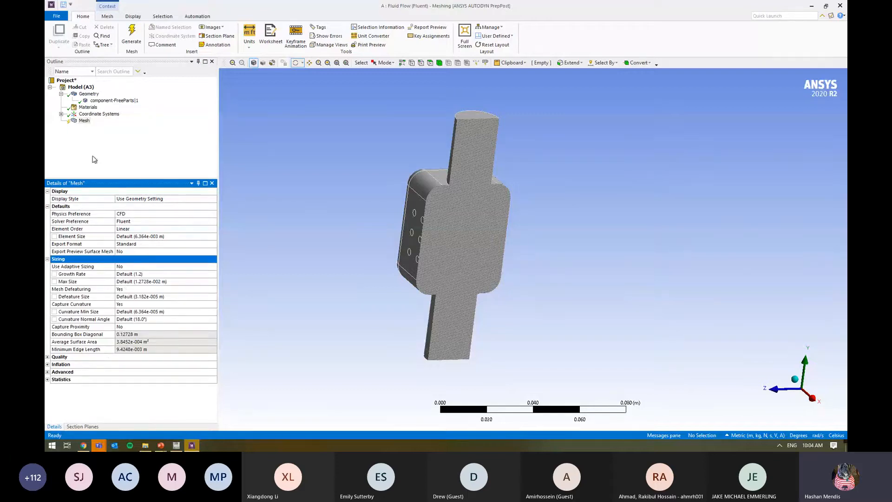
click(94, 157)
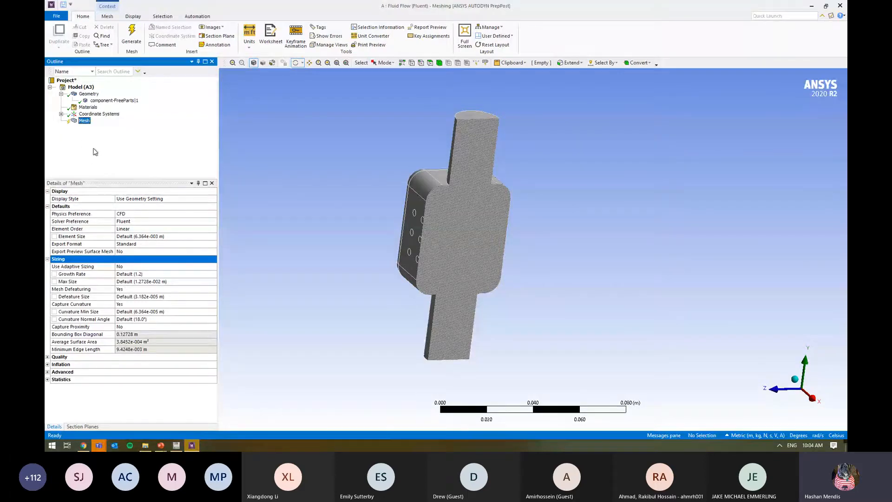
right_click(86, 122)
click(128, 150)
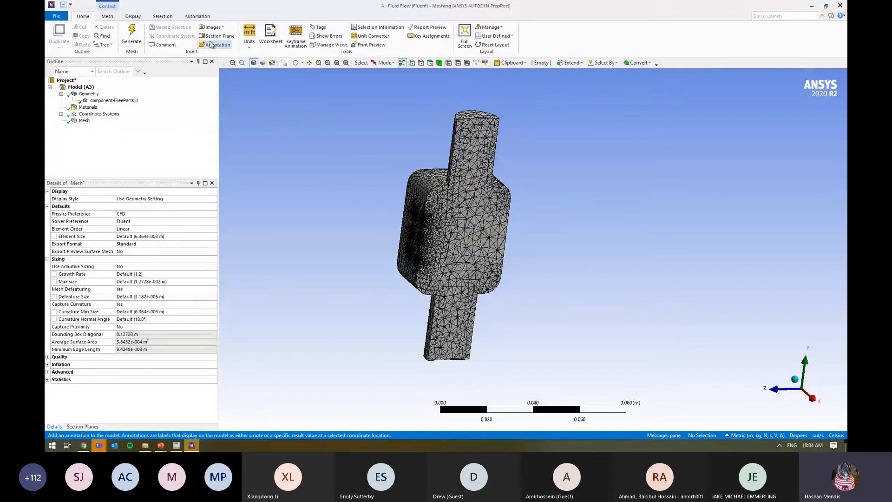
Change the unit system to Metric (mm, kg, N, s, mV, mA)
click(108, 16)
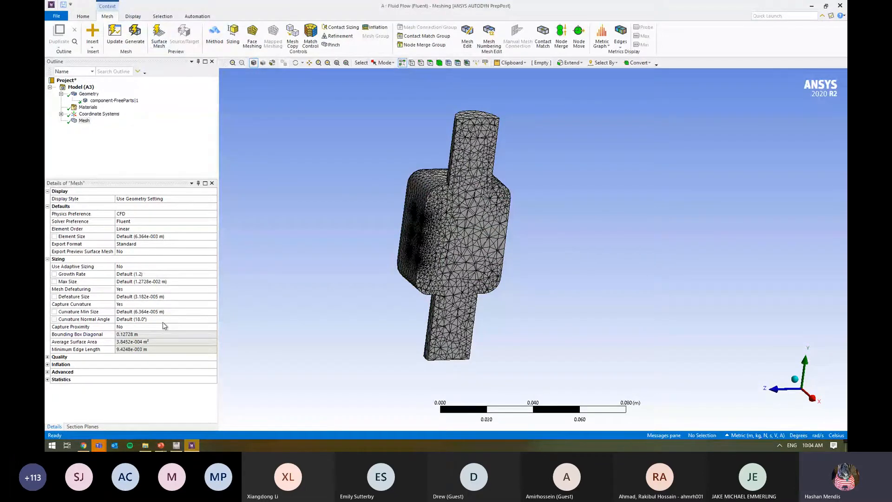
click(83, 16)
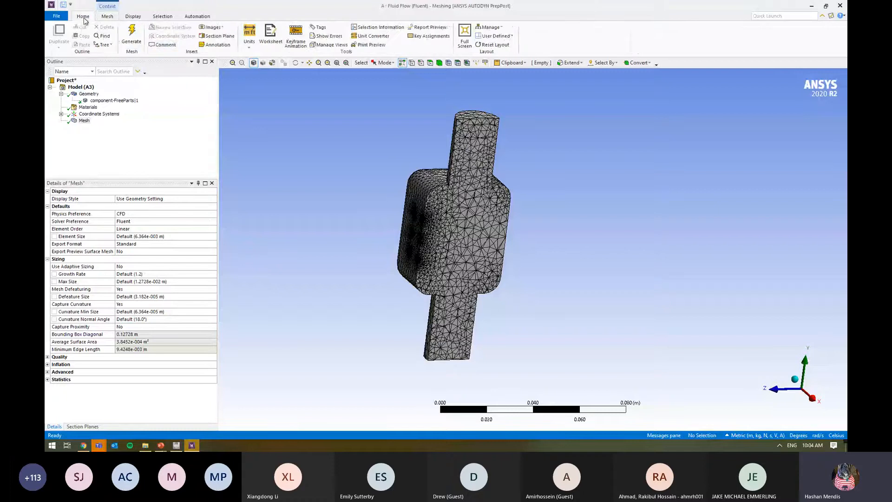
click(250, 35)
click(295, 83)
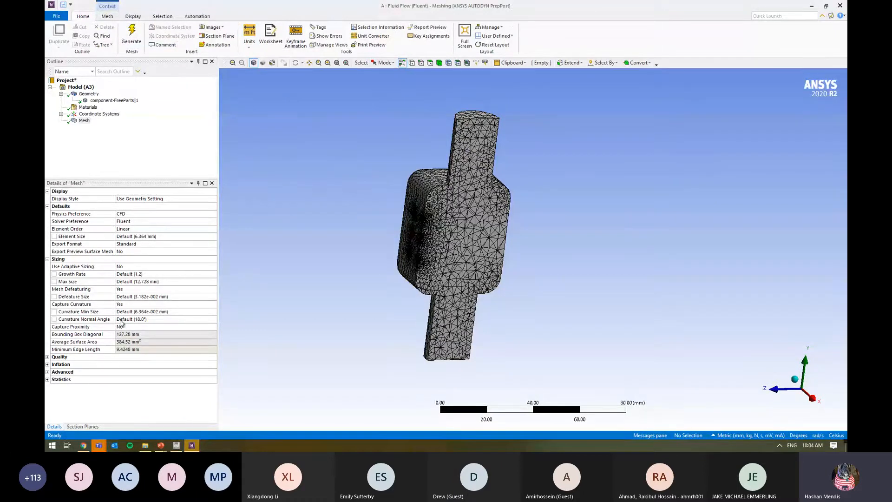
Set both Capture Curvature and Mesh Defeaturing to No in the mesh Sizing settings
middle_drag(381, 266, 389, 236)
ctrl+middle_drag(353, 270, 319, 253)
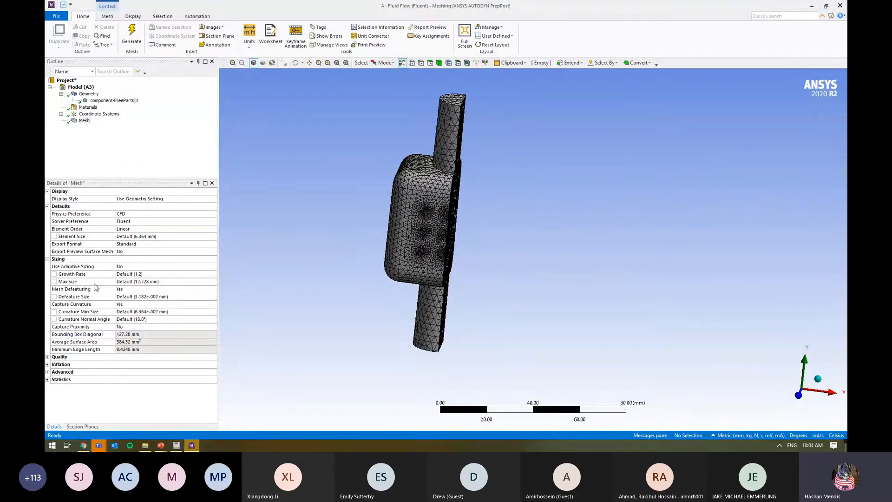
click(133, 304)
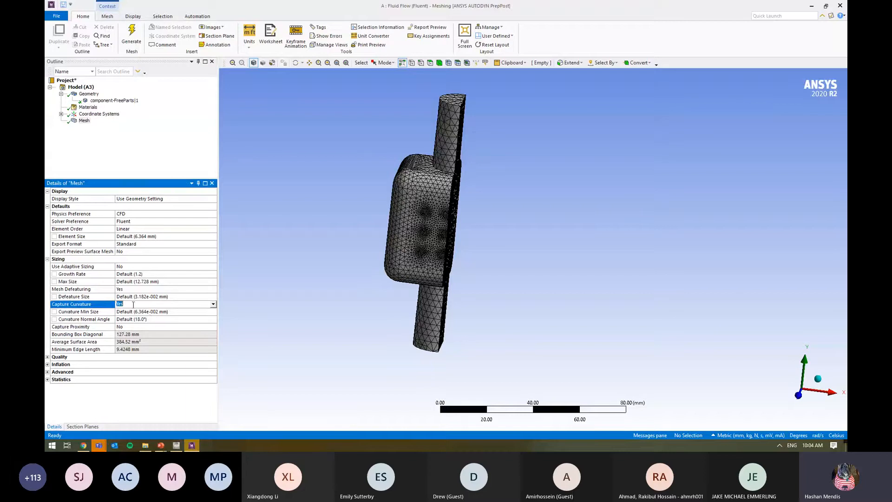
double_click(146, 305)
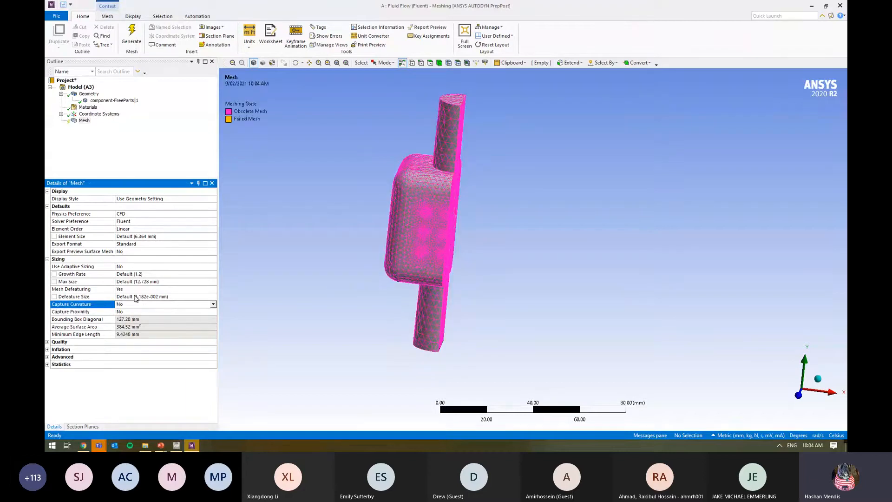
double_click(139, 290)
click(131, 298)
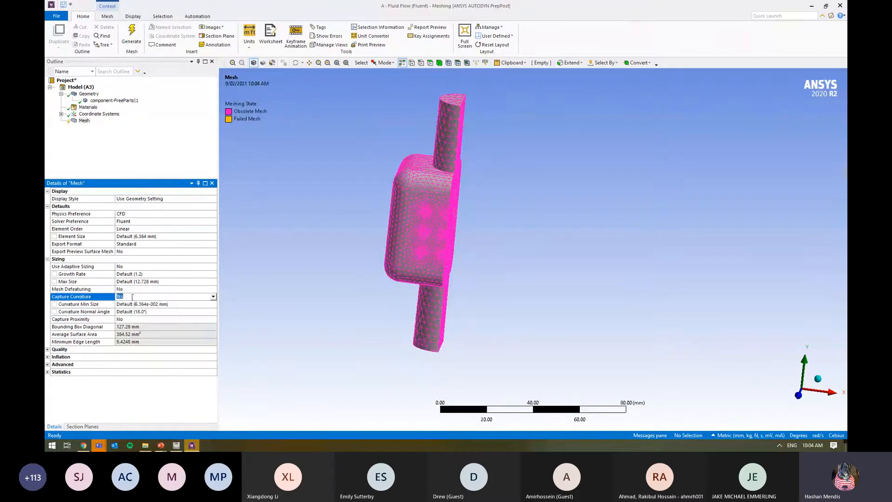
Regenerate the mesh with curvature capture and defeaturing turned off
click(93, 122)
right_click(93, 124)
click(116, 145)
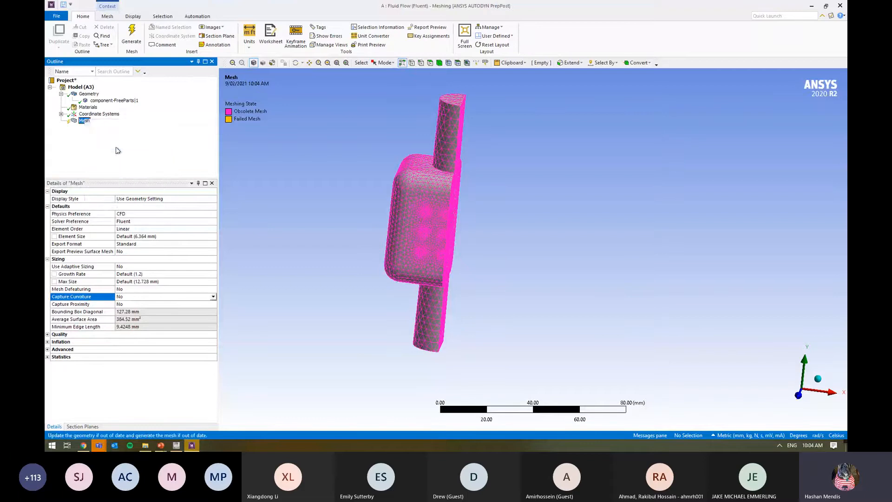
Turn off Section Plane1 to show the whole meshed body, and return to the mesh details
click(84, 427)
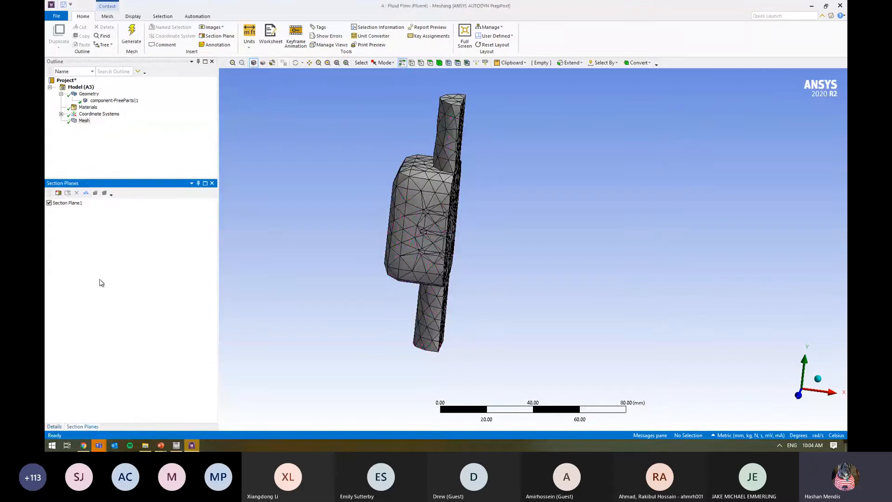
click(48, 203)
click(55, 426)
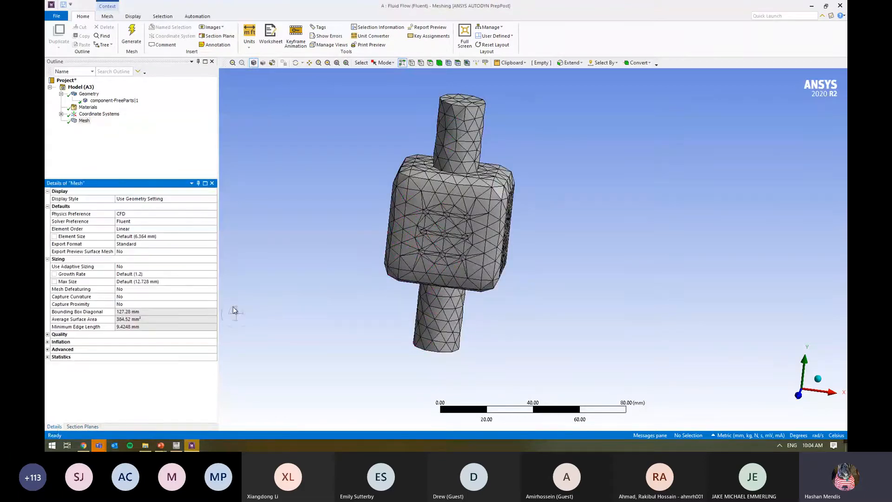
Examine how coarsely the rounded edges are meshed without Capture Curvature, and compare individual surface triangles with the Element Size setting
middle_drag(255, 296, 378, 278)
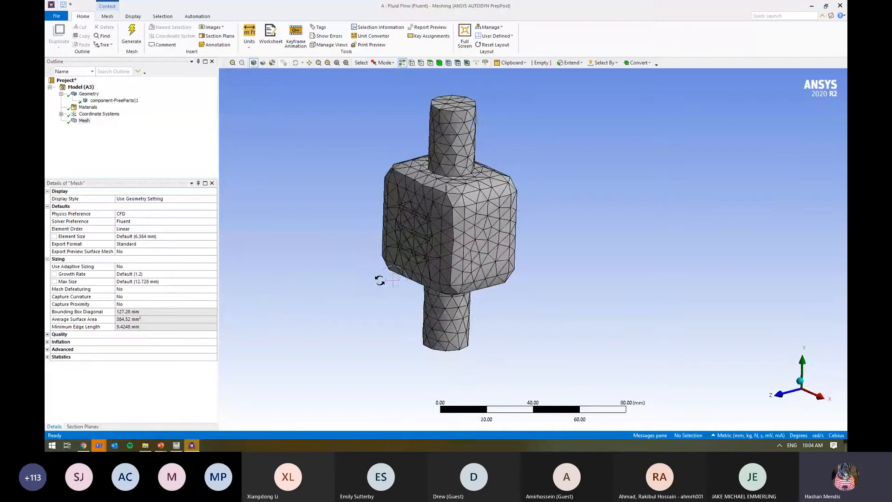
click(89, 297)
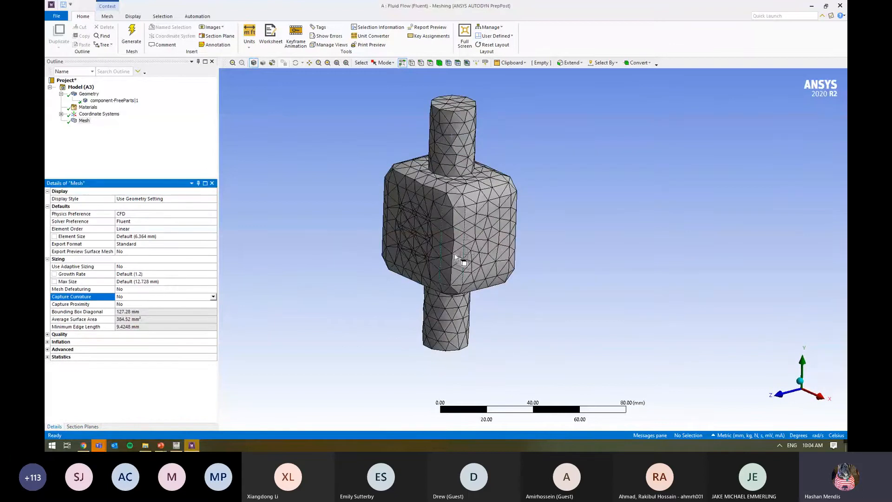
middle_drag(532, 205, 483, 261)
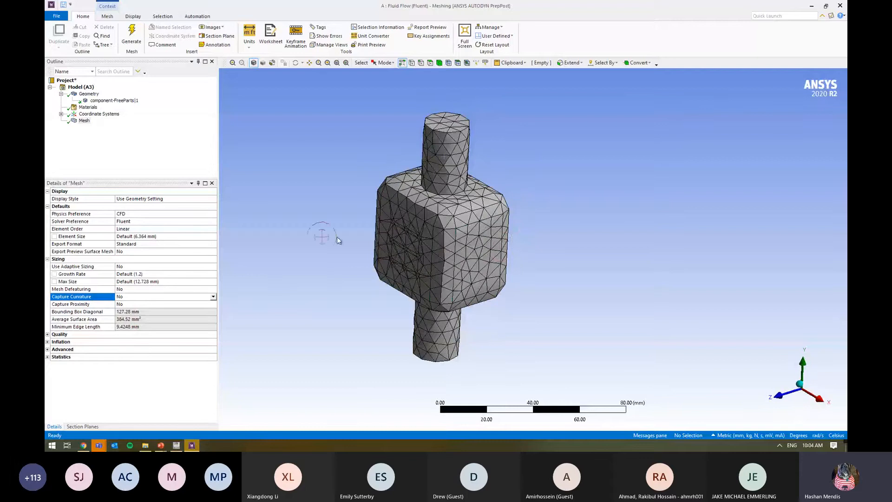
click(165, 238)
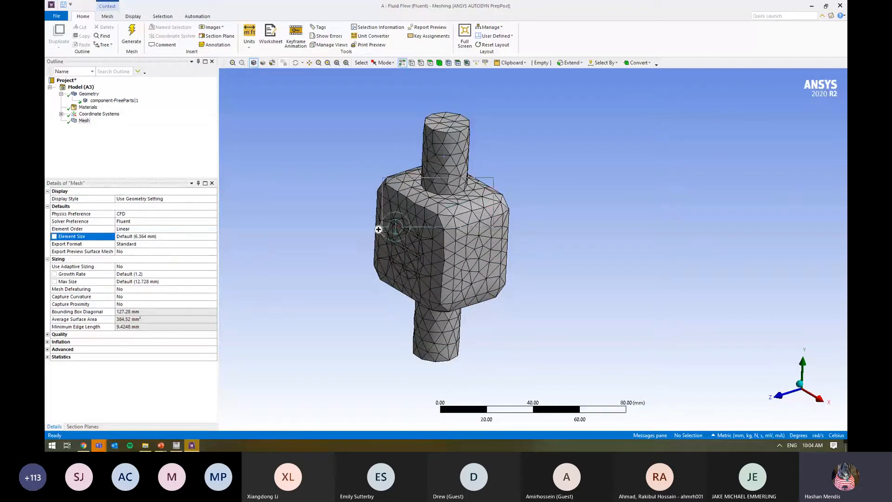
scroll(378, 226, up, 10)
scroll(537, 310, up, 3)
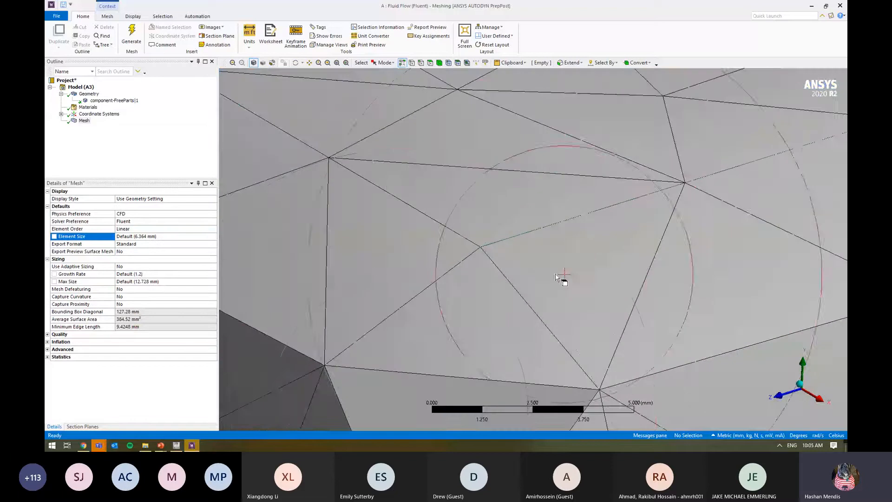
Set the global mesh Element Size to 4 mm and regenerate the mesh
ctrl+middle_drag(482, 357, 572, 376)
scroll(560, 361, down, 2)
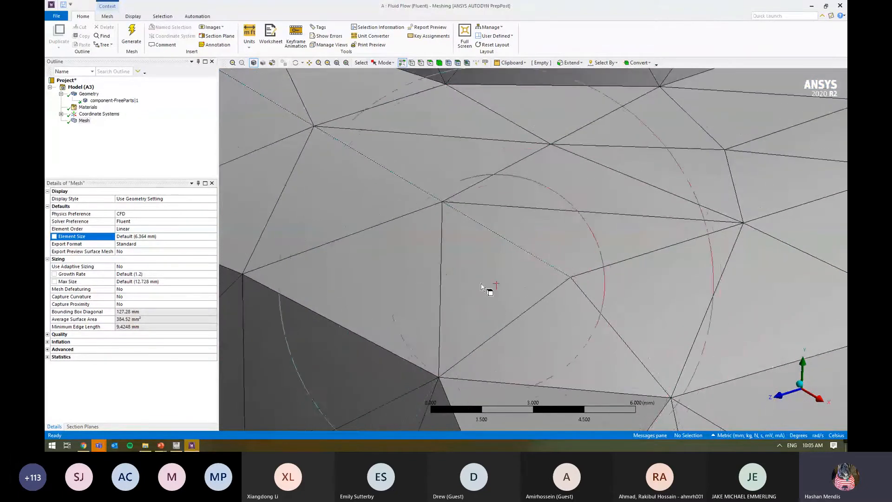
scroll(487, 308, down, 2)
scroll(486, 309, down, 5)
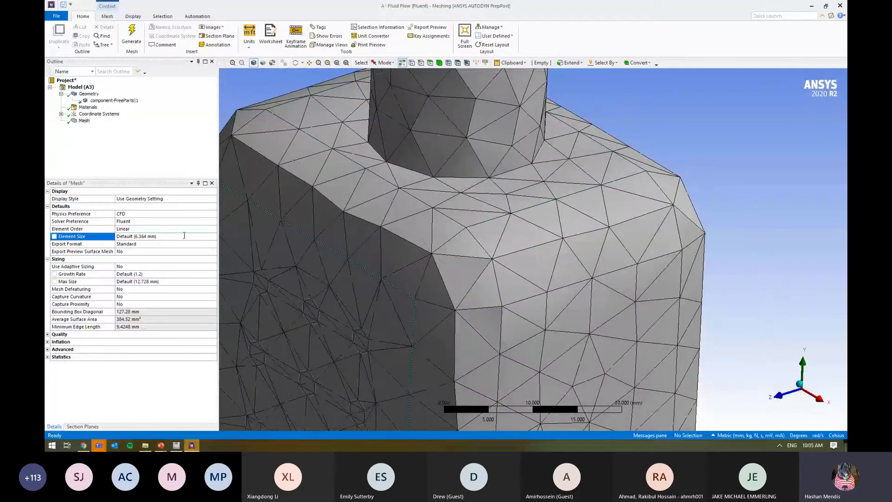
click(184, 235)
text(4)
key(Return)
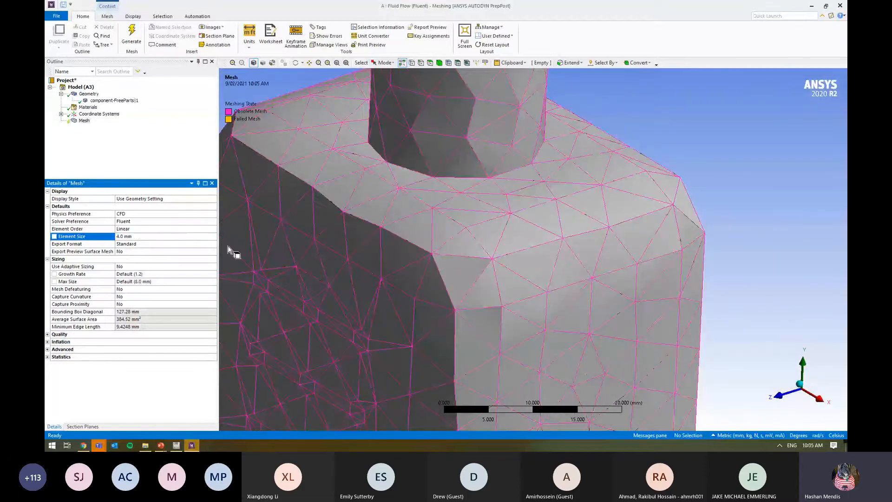
right_click(83, 121)
click(111, 146)
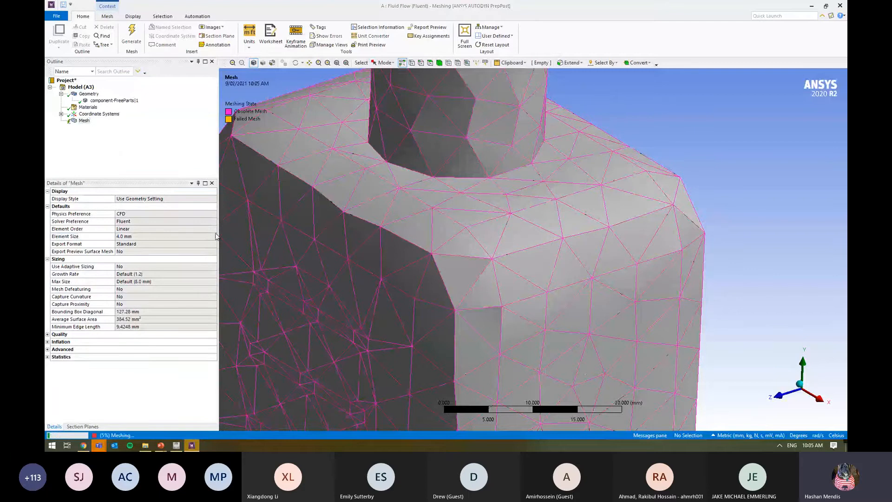
Examine how the 4 mm mesh represents the body's rounded edges, picking out the upper fillet faces and clearing the selection
scroll(496, 308, down, 2)
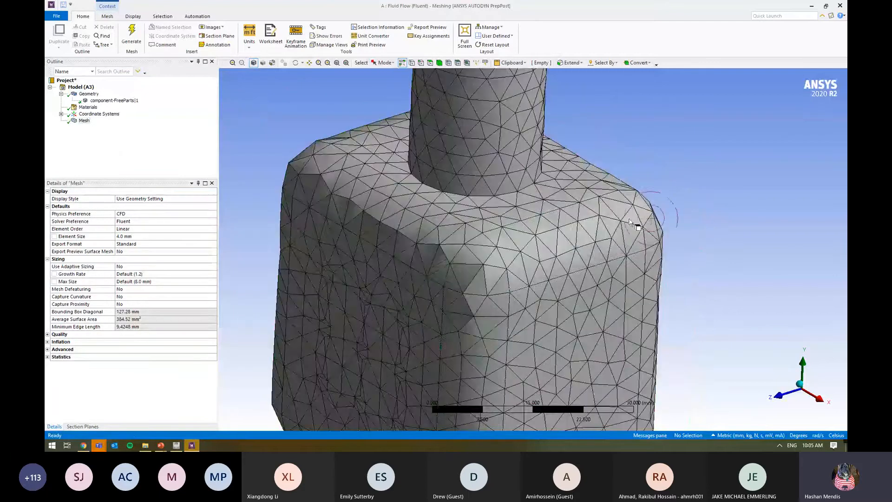
scroll(620, 218, down, 2)
middle_drag(507, 252, 425, 214)
click(425, 215)
click(654, 238)
click(463, 240)
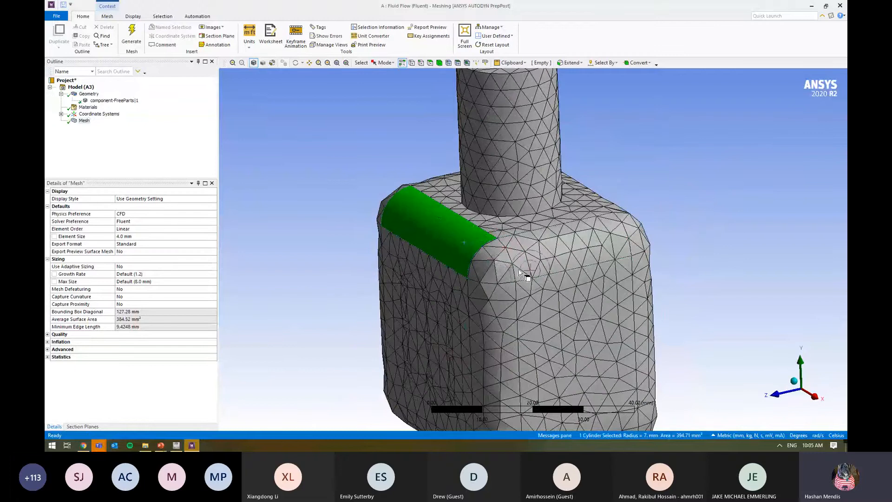
click(495, 259)
click(560, 261)
click(641, 232)
click(460, 221)
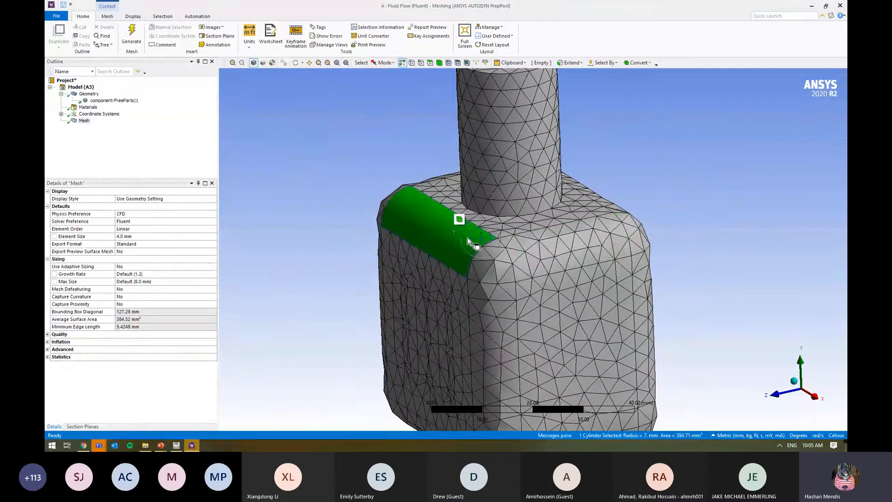
click(301, 182)
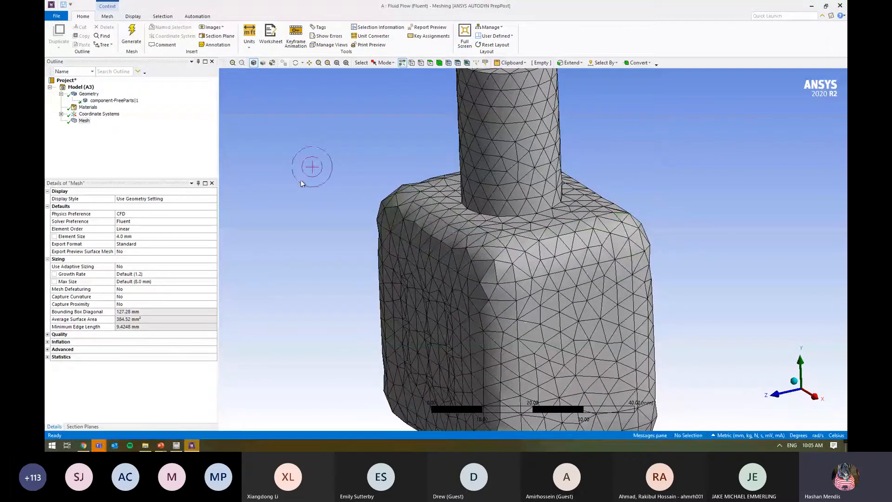
Set Capture Curvature to Yes in the mesh Sizing settings and regenerate the mesh
double_click(119, 297)
ctrl+middle_drag(308, 301, 274, 260)
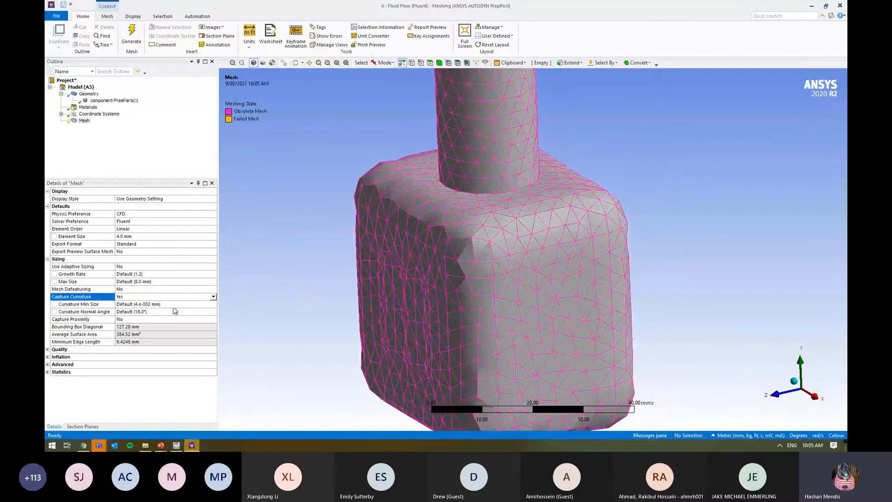
click(173, 304)
right_click(84, 122)
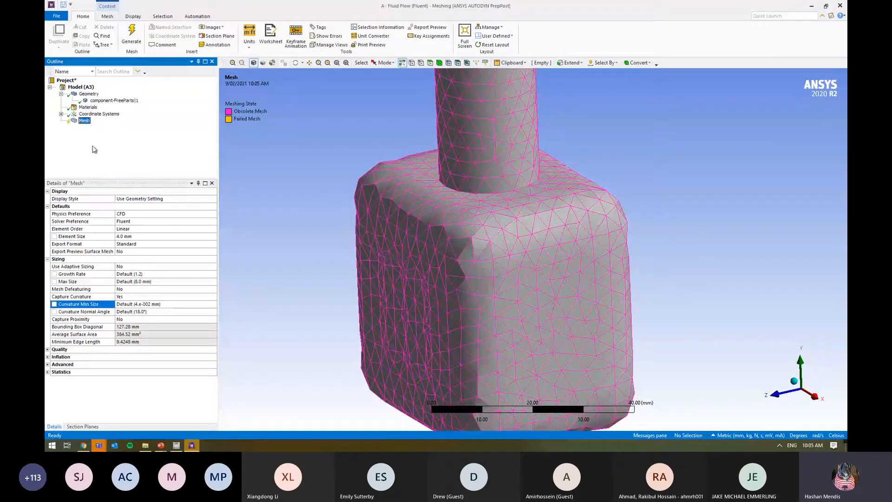
click(111, 148)
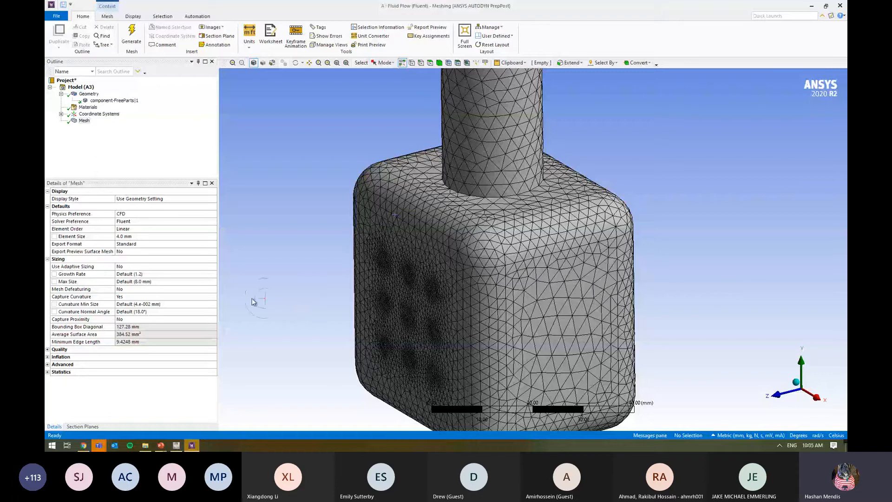
Set the Curvature Normal Angle to 9° and regenerate the mesh
click(124, 305)
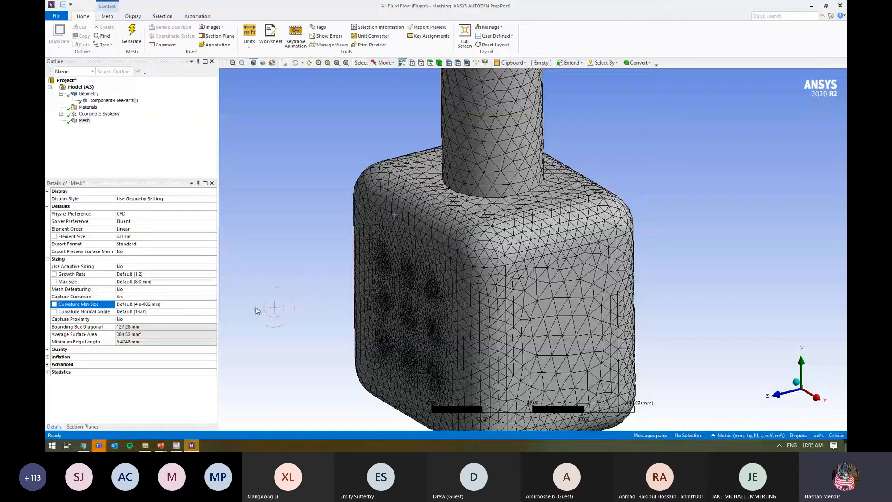
click(168, 312)
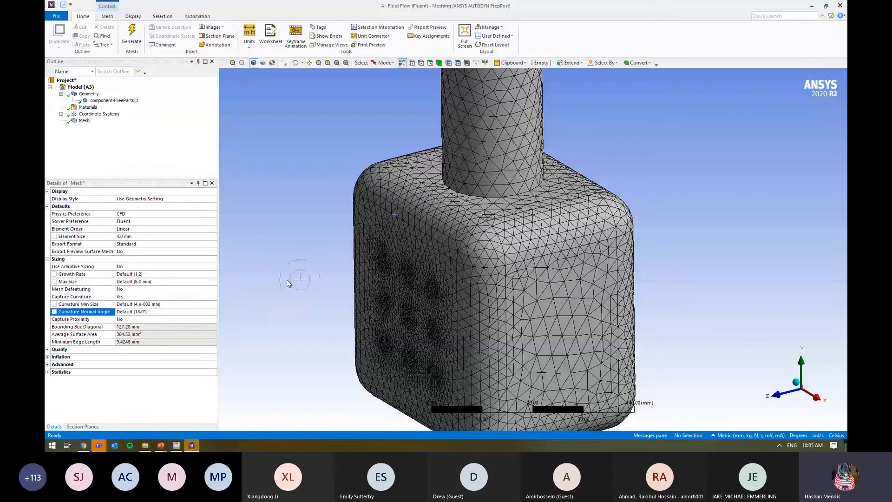
middle_drag(287, 279, 300, 286)
scroll(427, 236, up, 5)
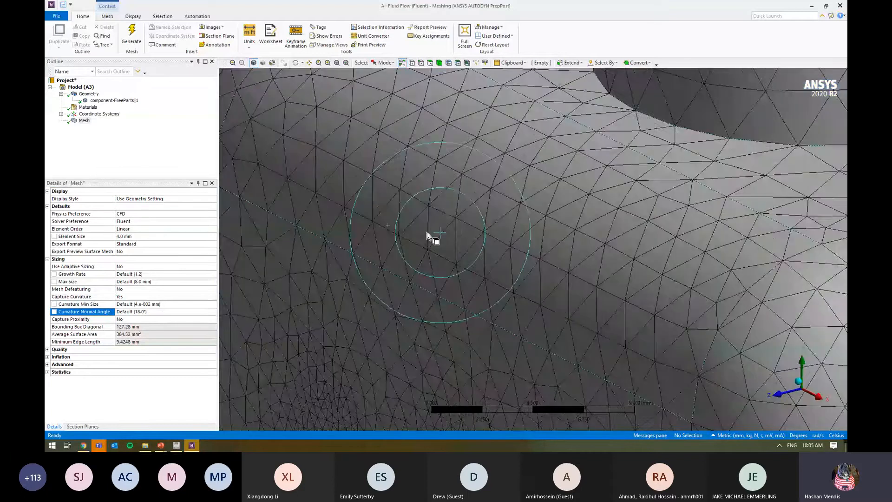
scroll(428, 235, down, 3)
click(170, 313)
text(9)
key(Return)
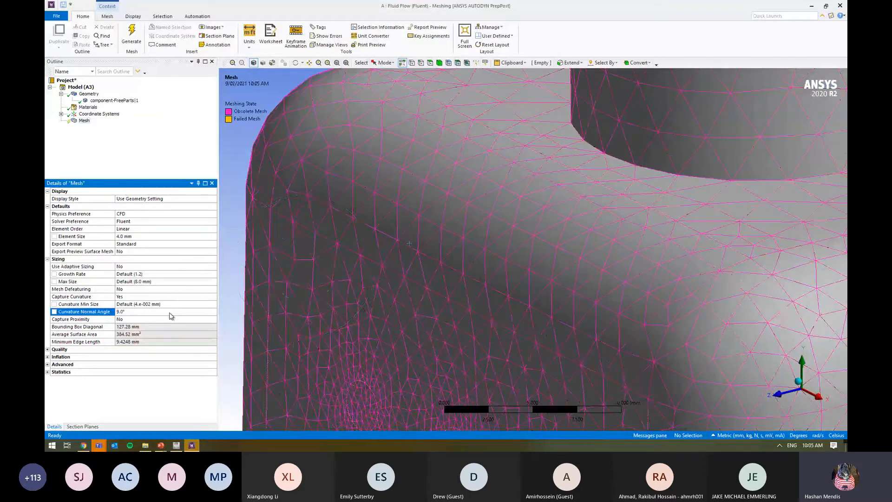
scroll(299, 269, down, 2)
right_click(84, 120)
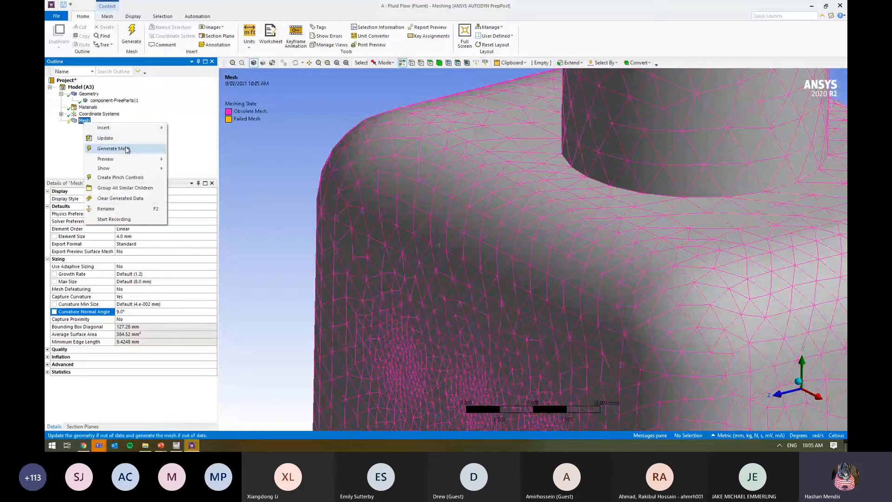
click(126, 149)
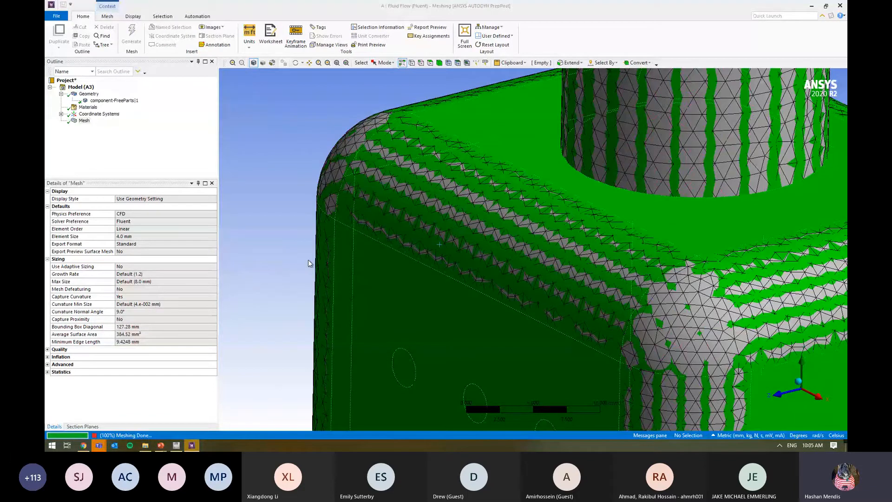
Try a Curvature Normal Angle of 2° and start regenerating the mesh
middle_drag(308, 261, 512, 258)
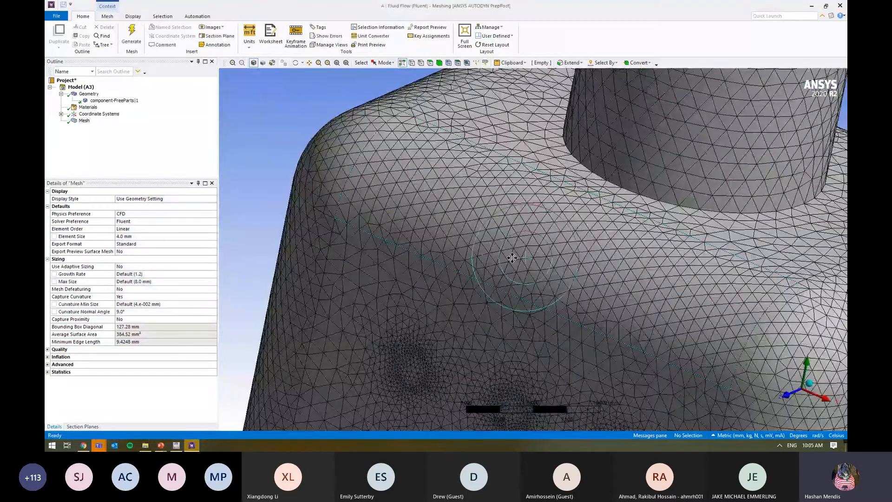
scroll(511, 258, down, 1)
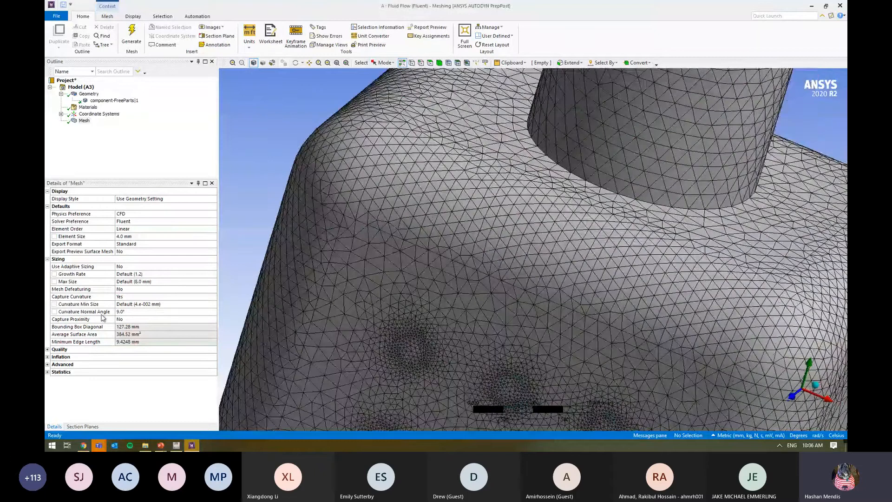
click(147, 312)
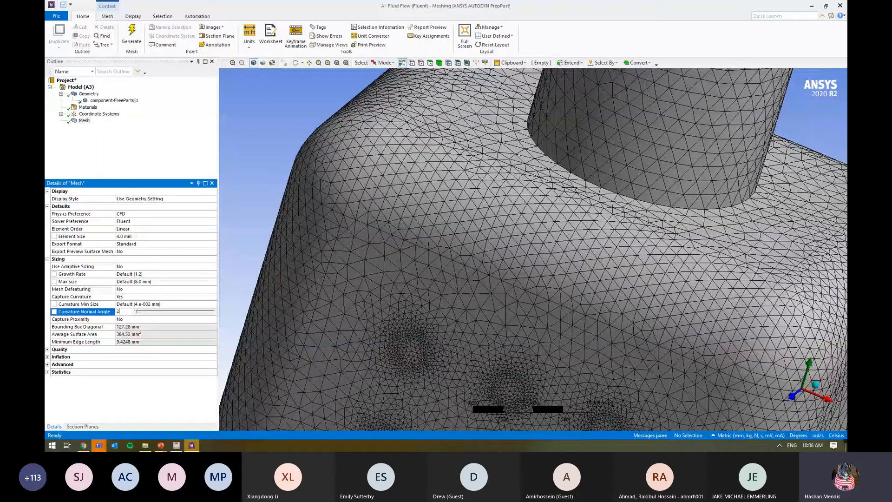
text(2)
key(Return)
right_click(83, 120)
click(123, 146)
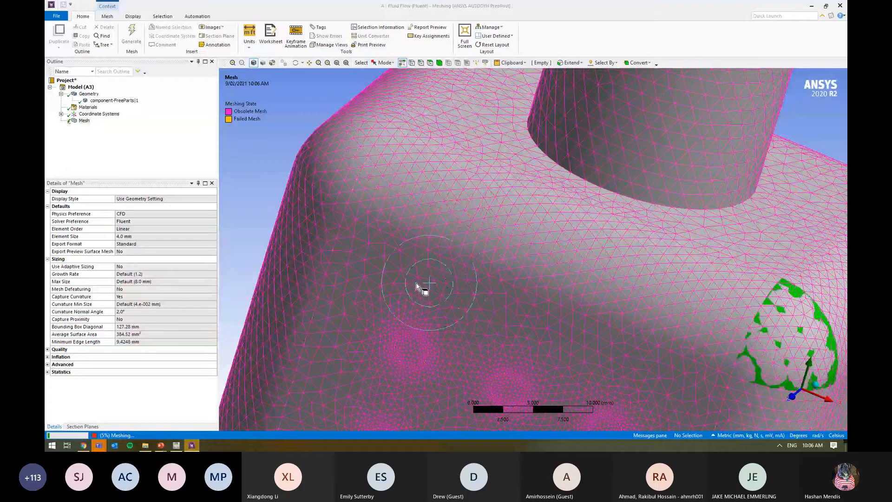
Expand the mesh Statistics and stop the running mesh generation
scroll(437, 310, down, 3)
middle_drag(439, 313, 412, 273)
scroll(412, 273, down, 1)
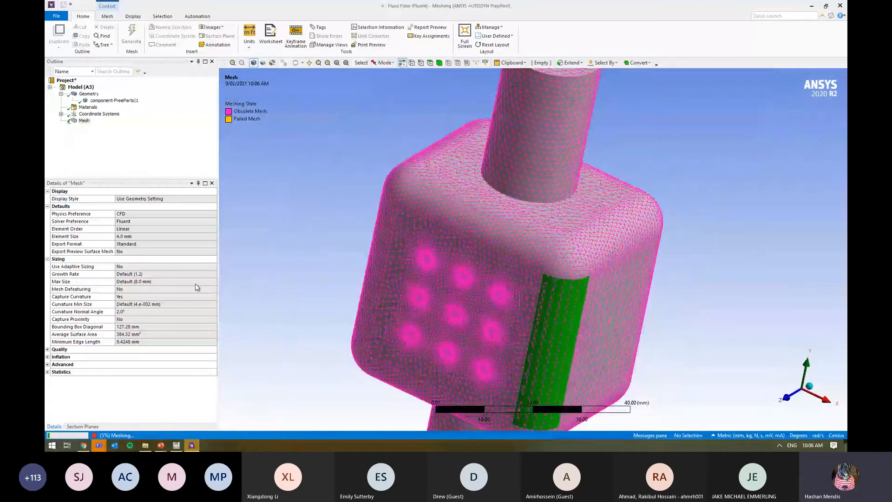
middle_drag(535, 278, 475, 228)
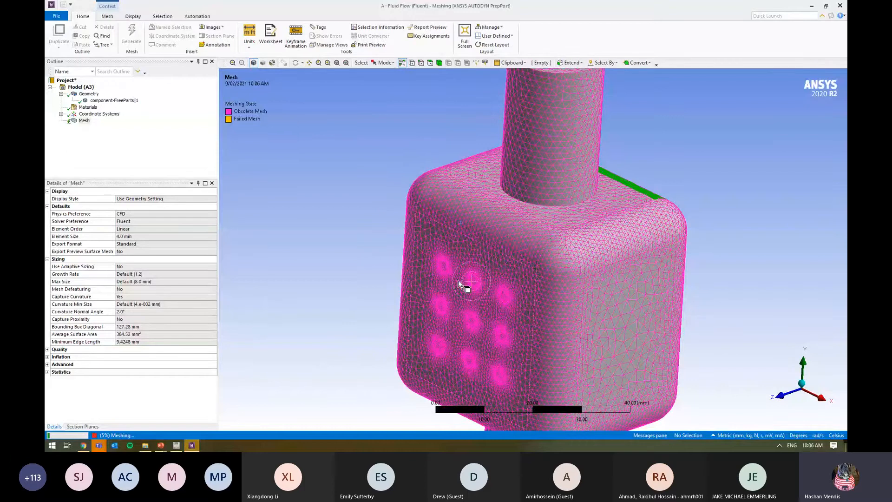
click(48, 372)
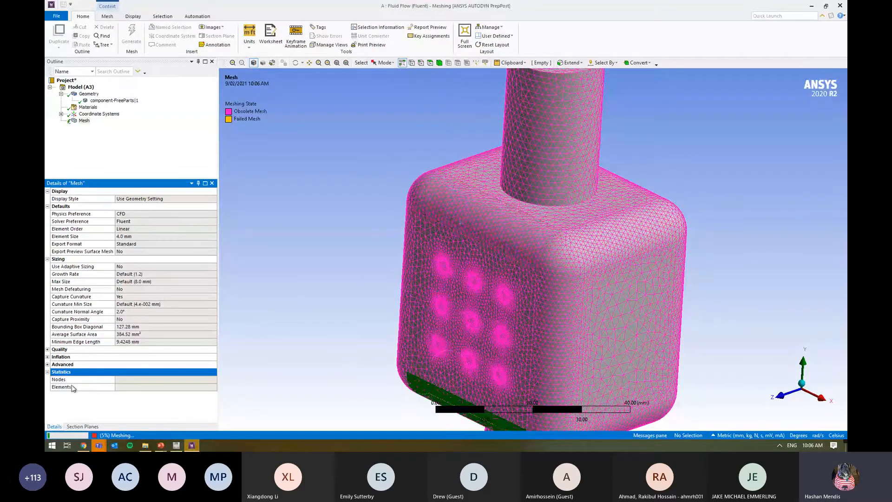
middle_drag(441, 374, 379, 314)
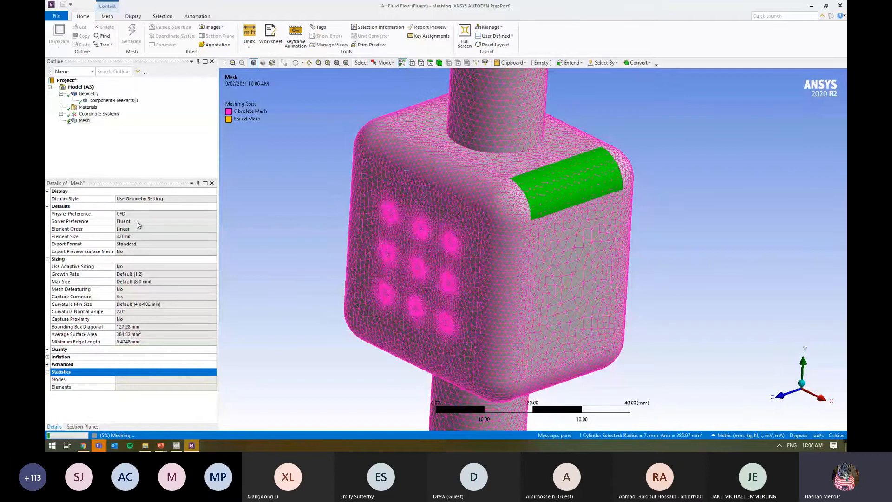
Set the Curvature Normal Angle to 18° and regenerate the mesh
click(128, 312)
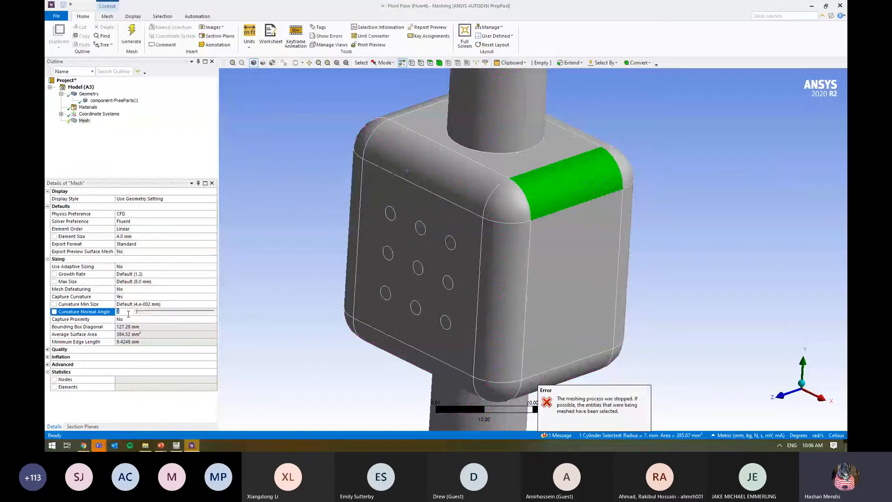
click(142, 140)
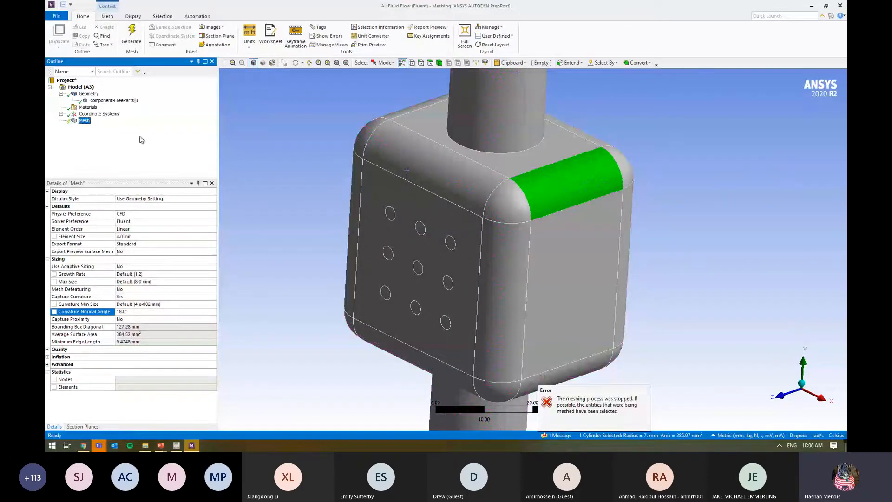
right_click(84, 121)
click(106, 141)
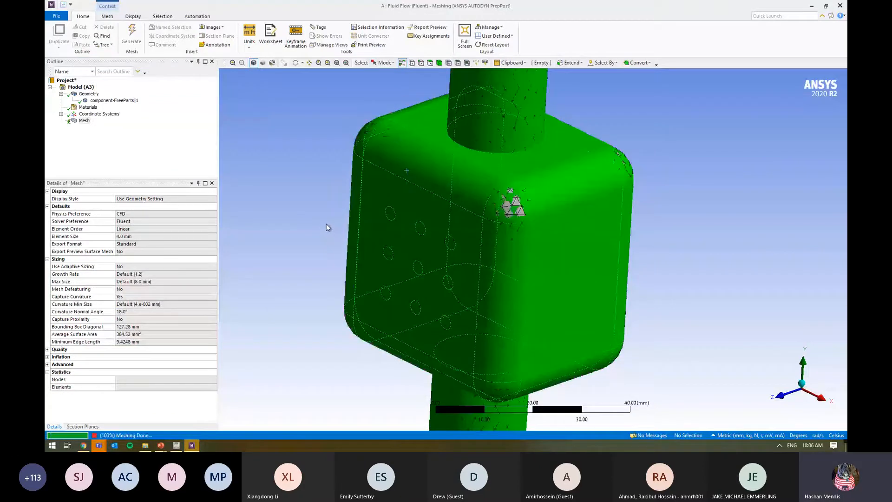
Check the node and element counts in the mesh Statistics, and look briefly at the Inflation settings
click(120, 379)
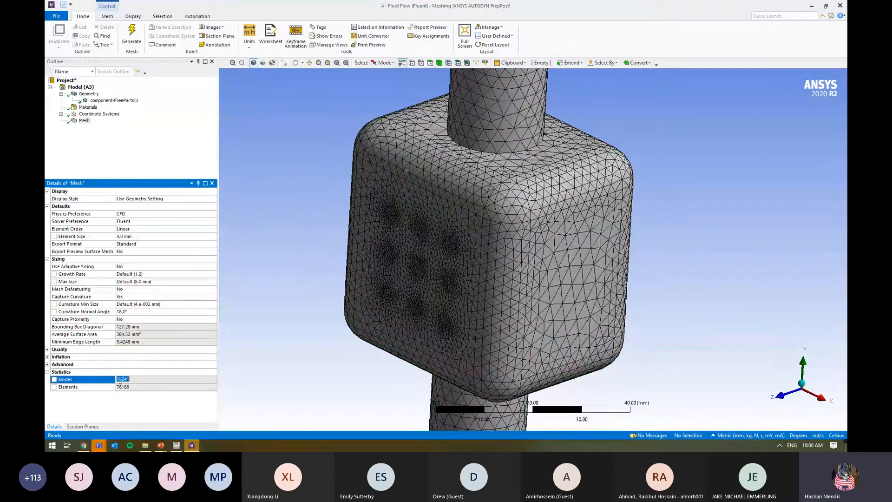
click(124, 387)
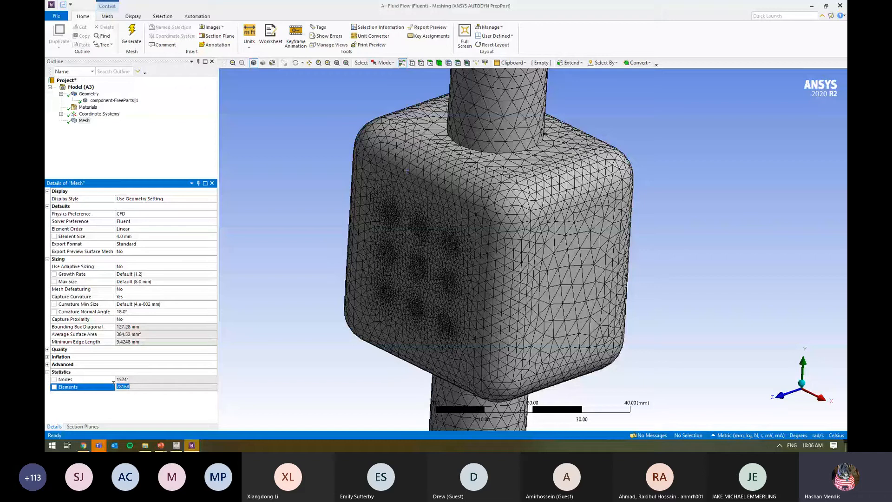
click(47, 357)
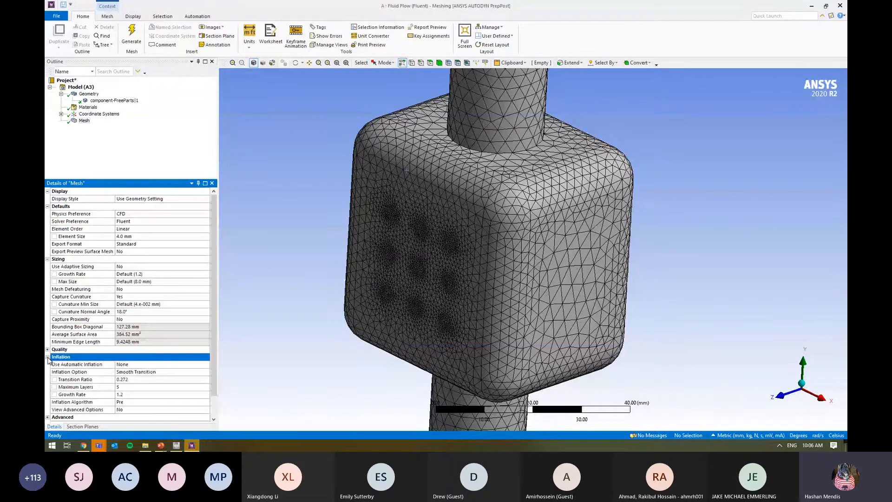
click(47, 357)
Set the Mesh Metric under Quality to Orthogonal Quality and enlarge the resulting Mesh Metrics chart
click(48, 349)
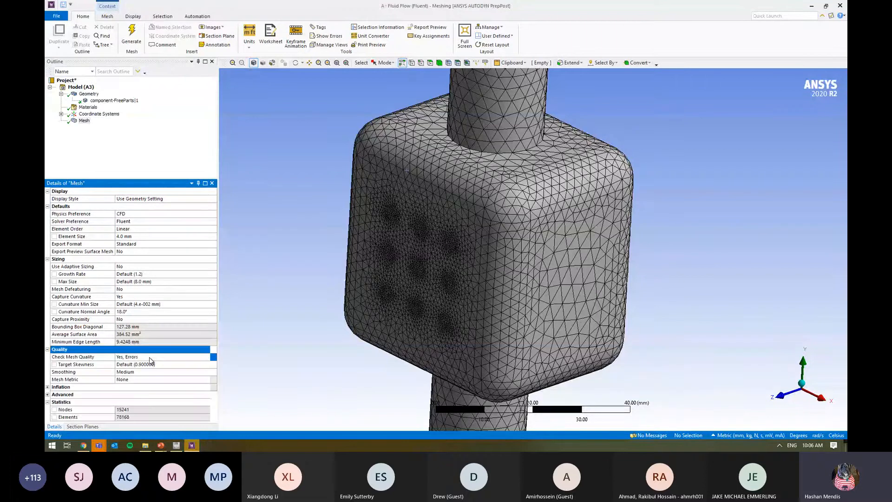
click(193, 379)
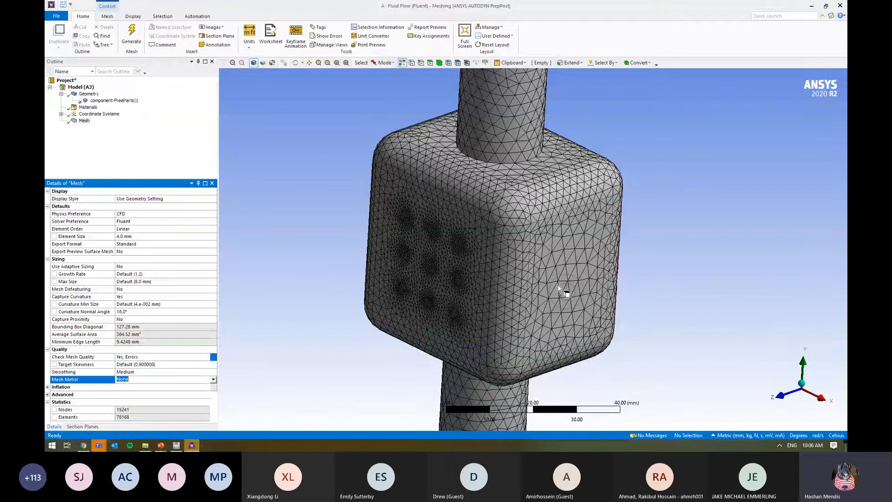
scroll(559, 290, down, 3)
click(213, 379)
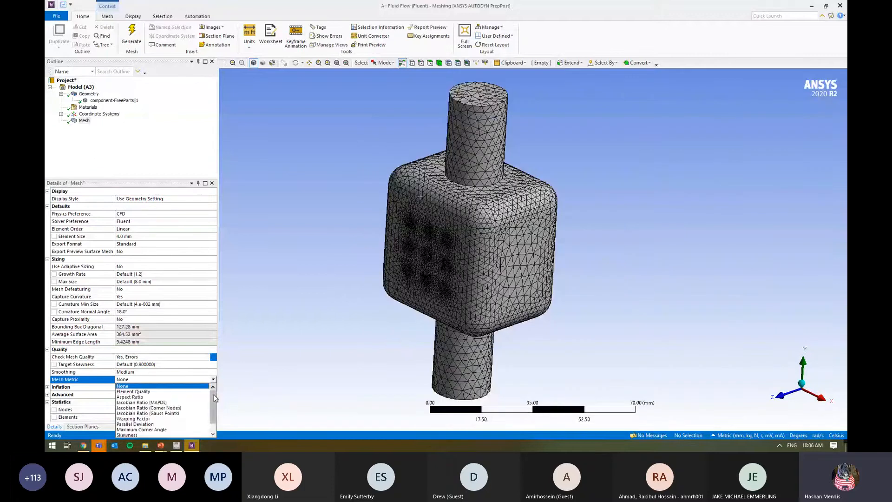
scroll(214, 403, down, 1)
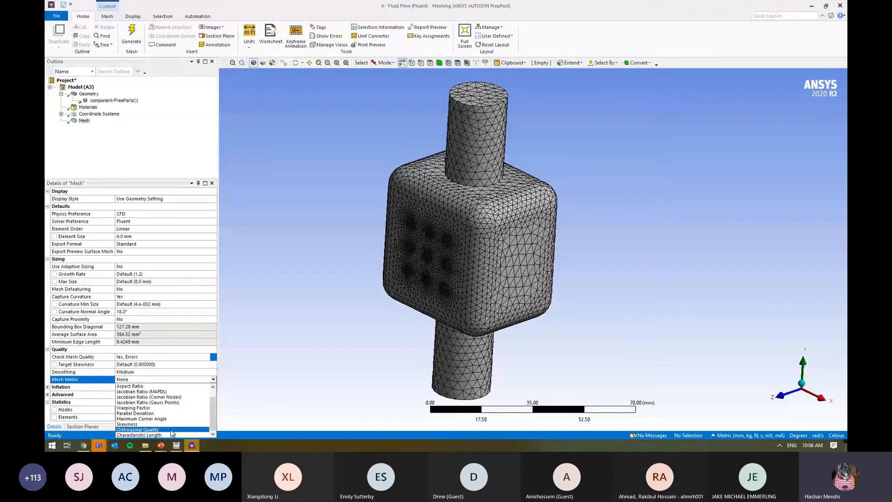
click(171, 430)
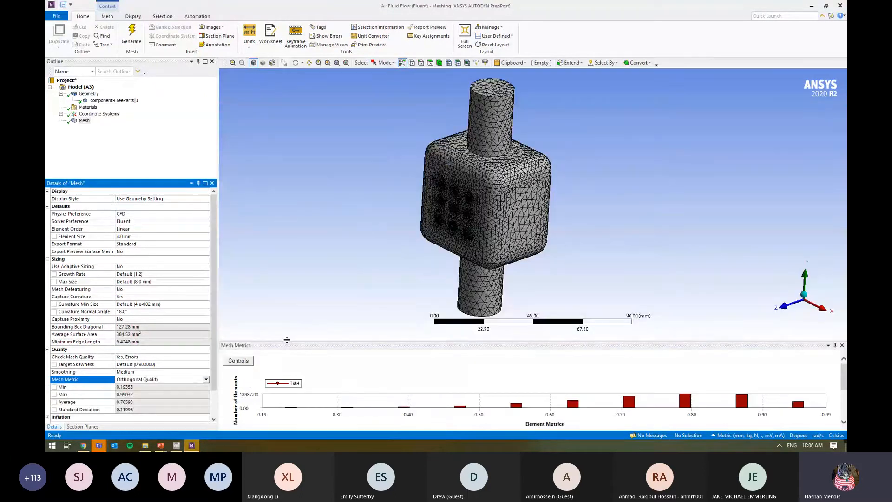
drag(286, 340, 286, 253)
Review the minimum, maximum, average and standard deviation of the mesh's orthogonal quality
click(84, 388)
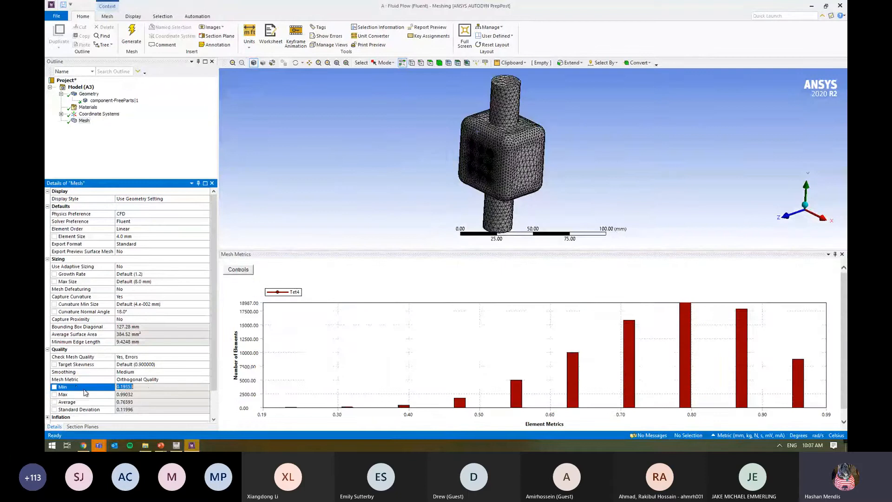
click(141, 395)
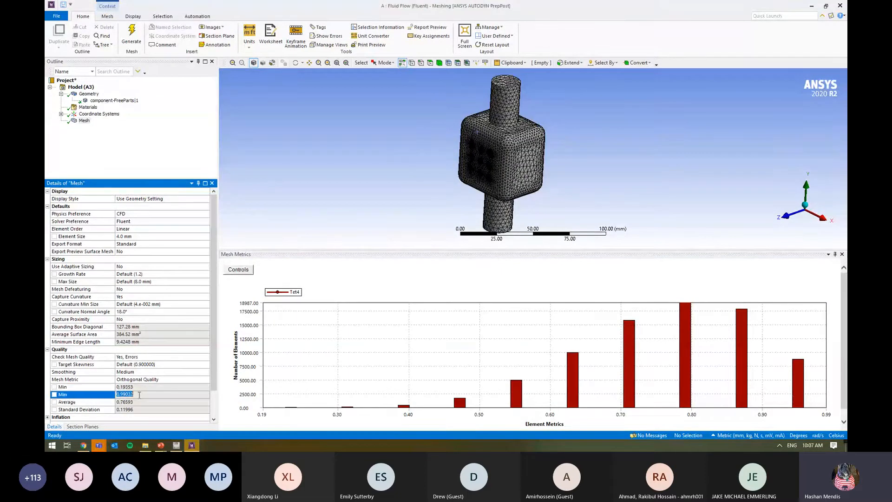
click(143, 403)
click(142, 410)
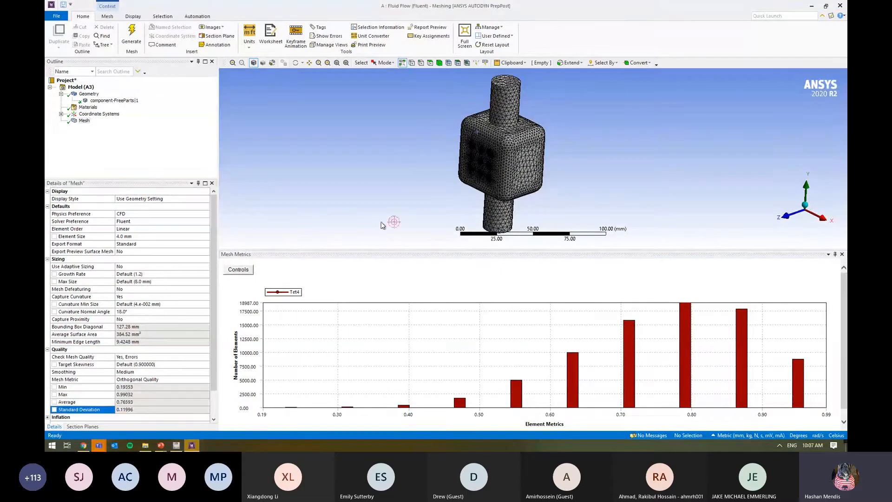
scroll(444, 234, down, 3)
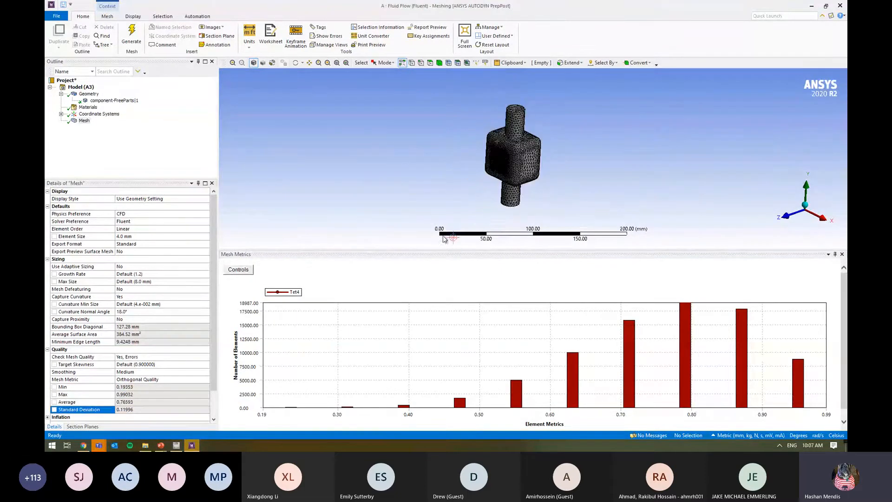
Display only the elements of the histogram bar near 0.71 orthogonal quality and inspect them up close
click(630, 367)
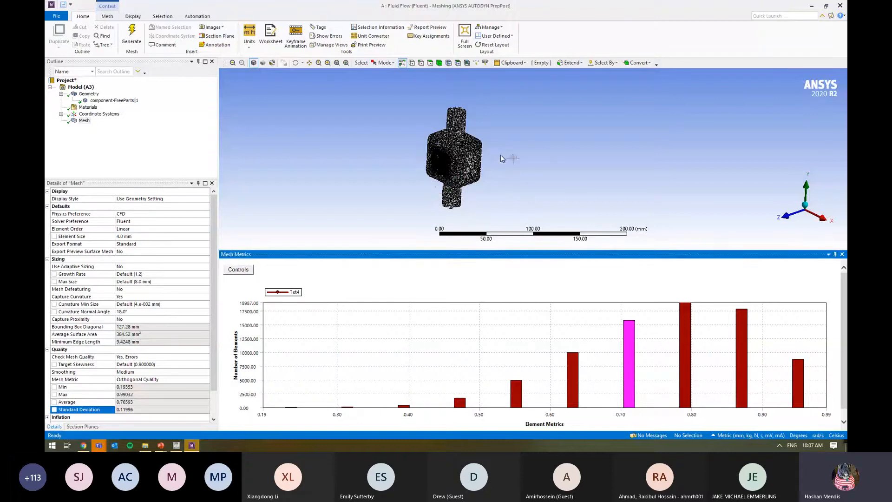
right_drag(500, 134, 431, 175)
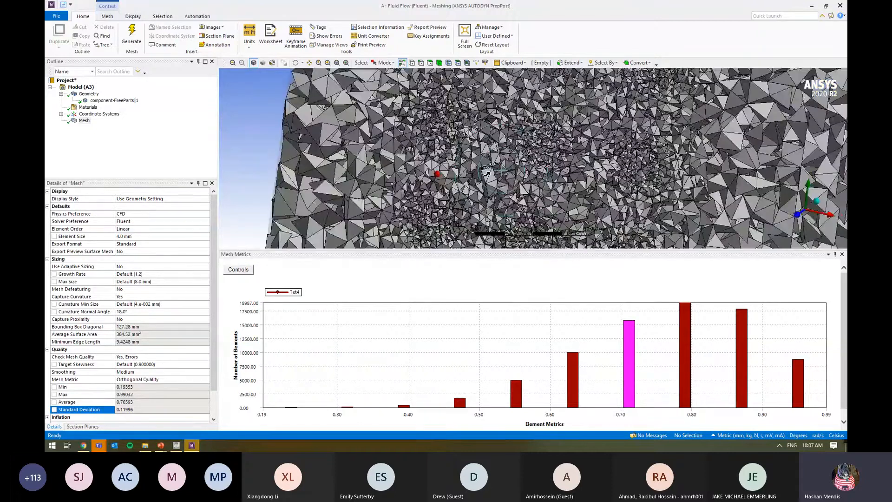
middle_drag(485, 171, 441, 179)
scroll(442, 179, down, 2)
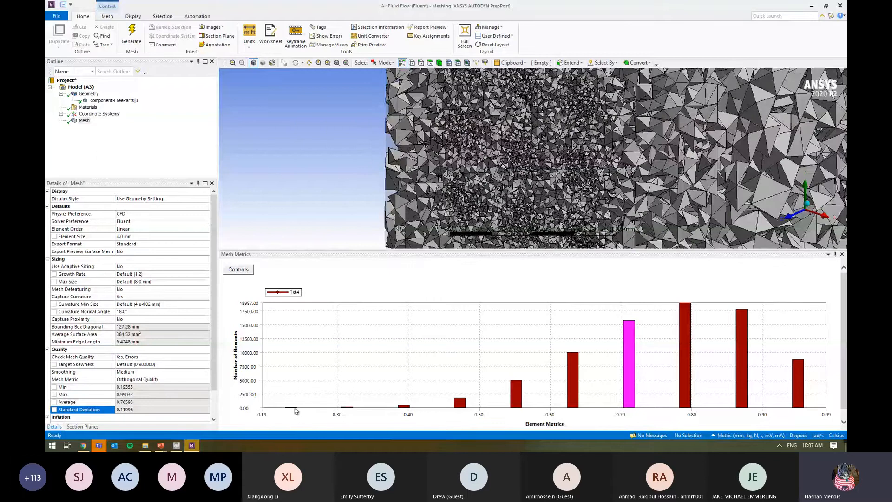
Isolate the elements in the lowest-quality histogram bar, examine where they lie in the model, and check the Min quality value
click(294, 410)
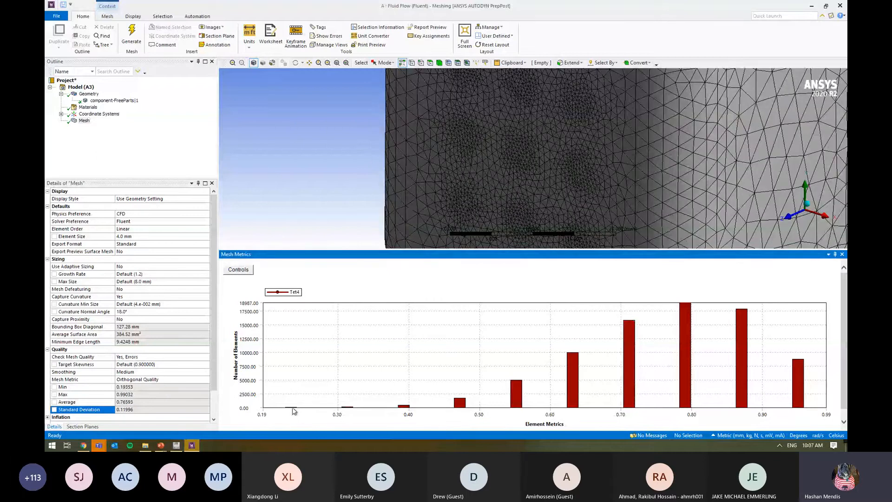
click(291, 409)
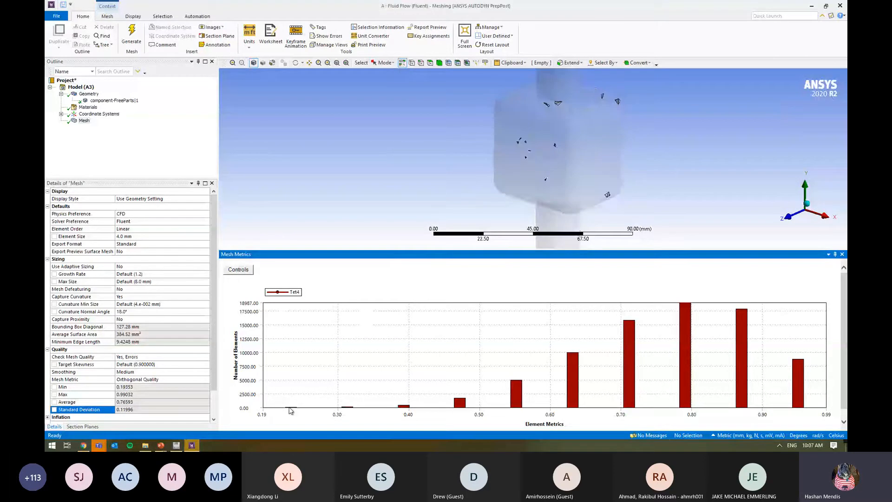
click(586, 143)
right_drag(611, 105, 563, 137)
middle_drag(563, 136, 511, 142)
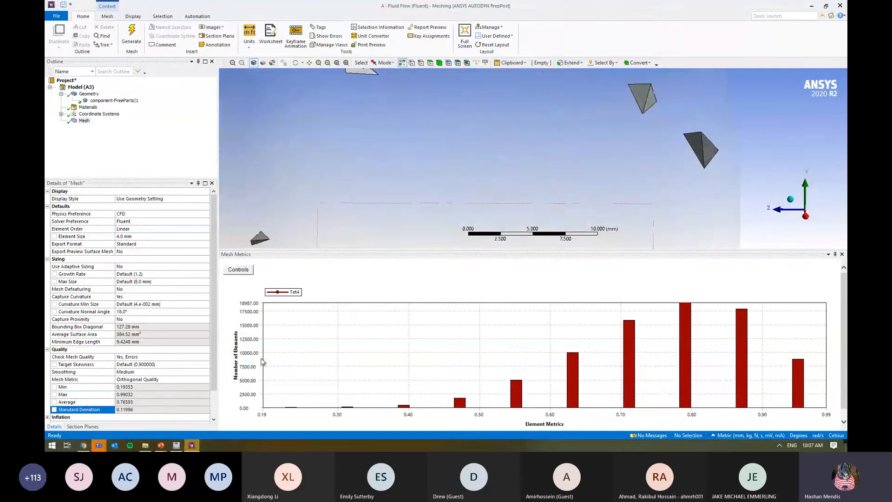
scroll(395, 175, down, 3)
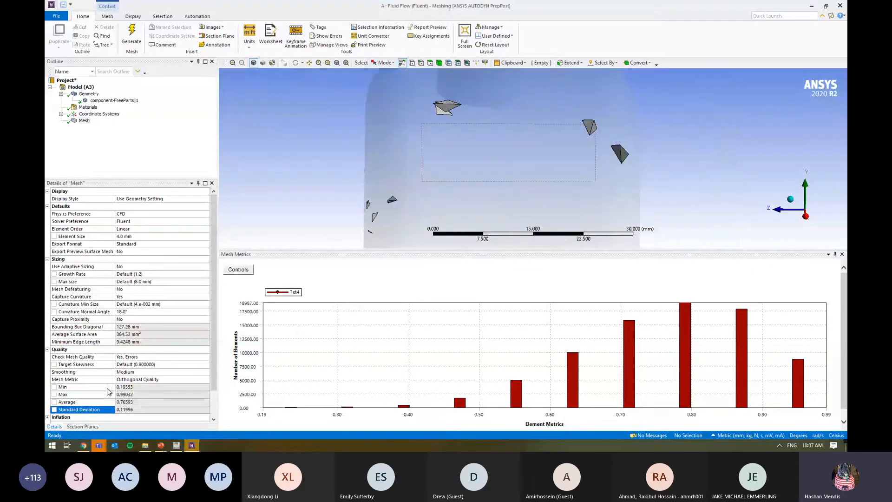
click(147, 387)
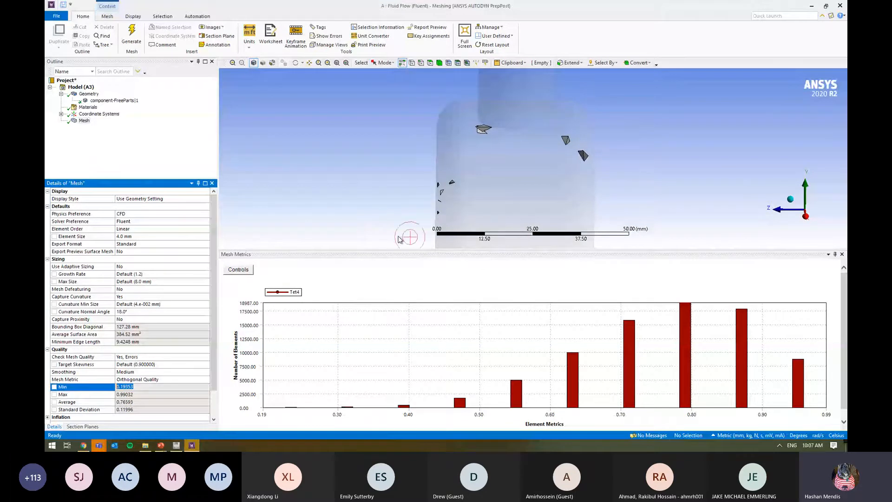
middle_drag(442, 190, 504, 170)
Shrink the Mesh Metrics chart and clear the bar selection to display the whole mesh again
drag(391, 251, 380, 309)
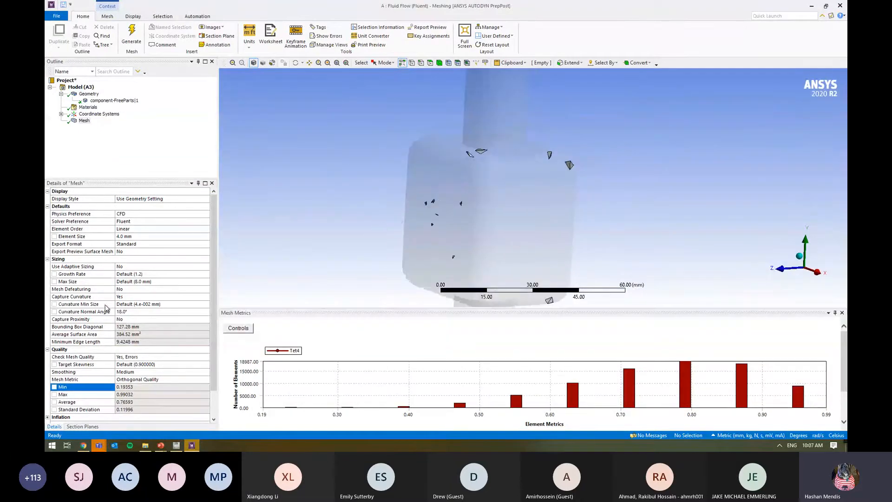
click(84, 143)
click(312, 400)
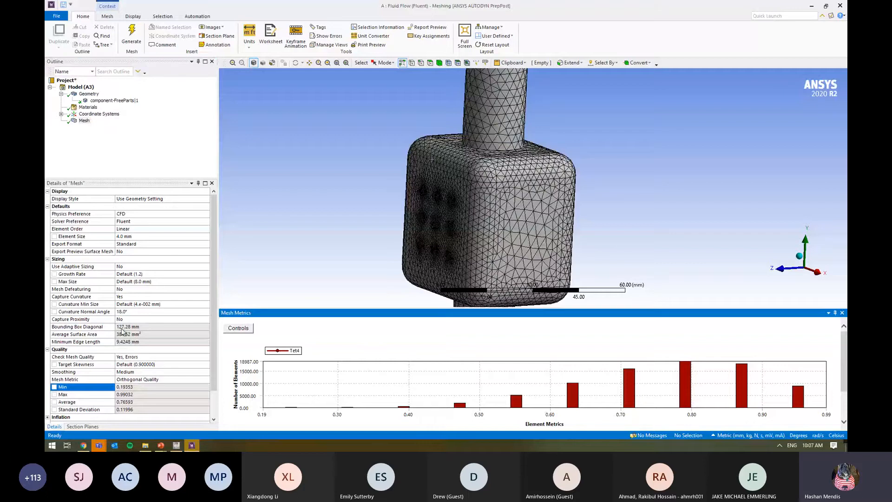
Set Mesh Defeaturing to Yes and clear the generated mesh data
double_click(98, 293)
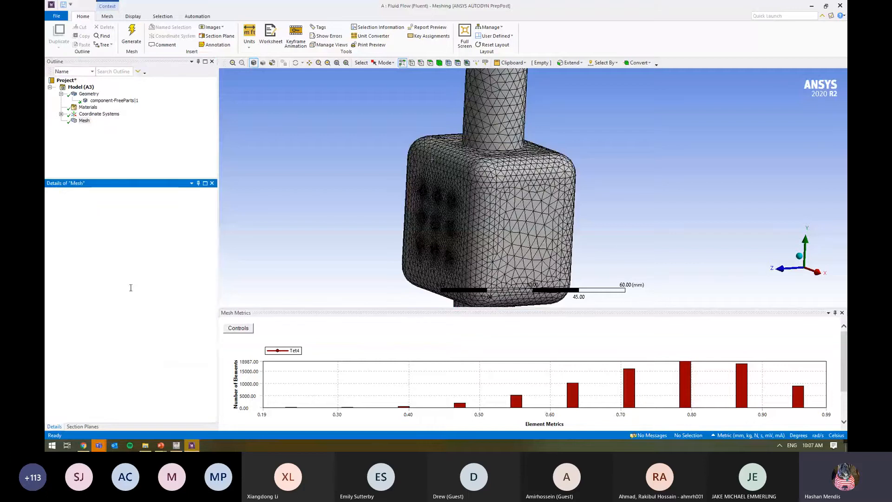
middle_drag(299, 243, 369, 262)
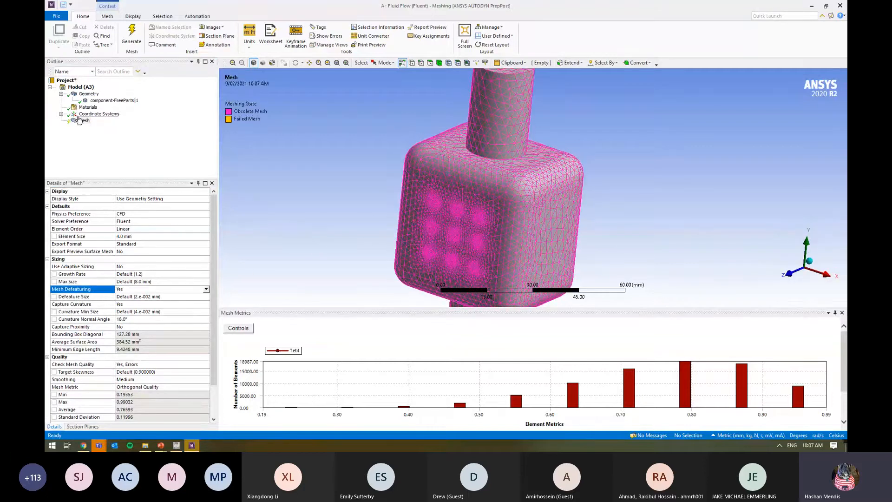
right_click(77, 116)
right_click(76, 120)
click(120, 196)
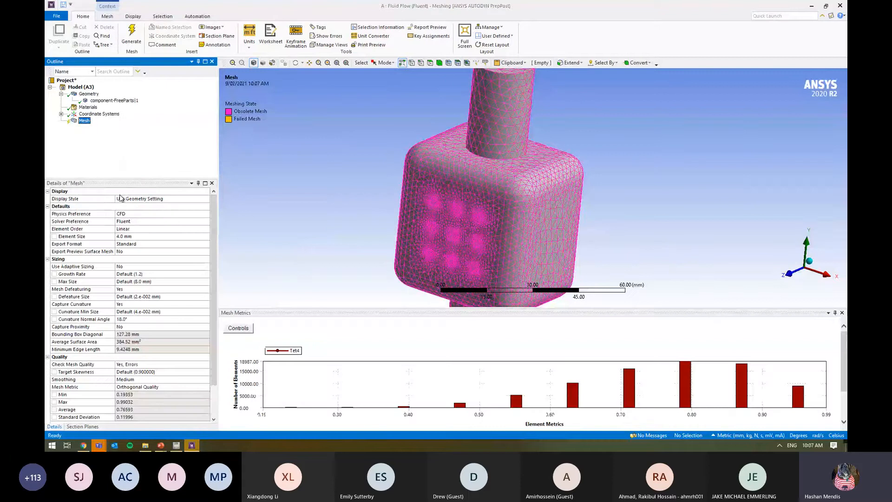
key(Return)
Examine the small circular features on the block's flat face, comparing their size with the scale and the Defeature Size
scroll(419, 238, up, 2)
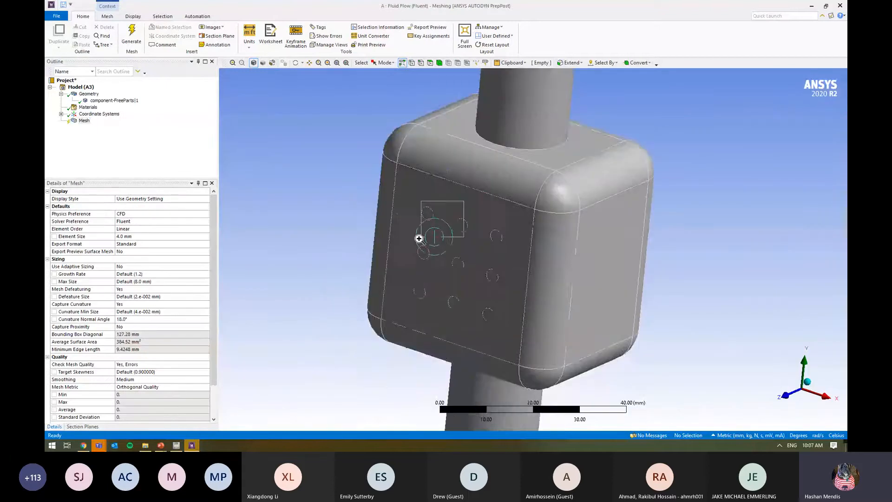
right_drag(419, 239, 415, 240)
scroll(452, 253, down, 5)
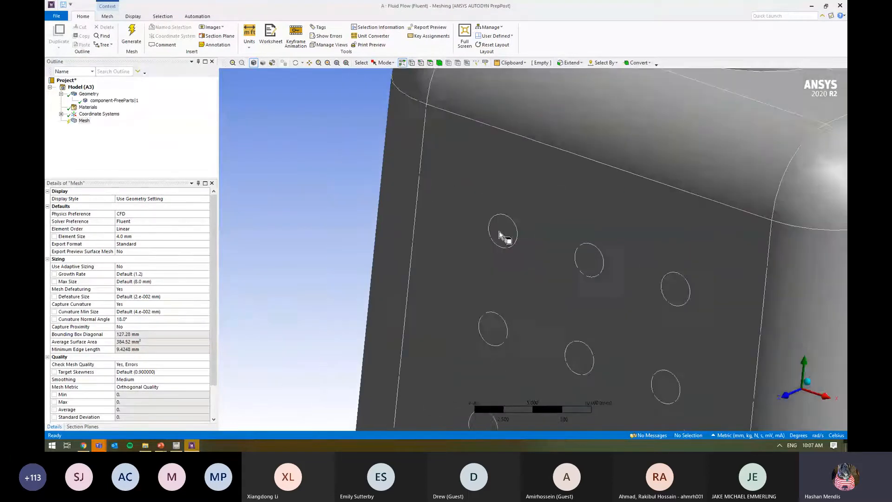
scroll(370, 263, down, 2)
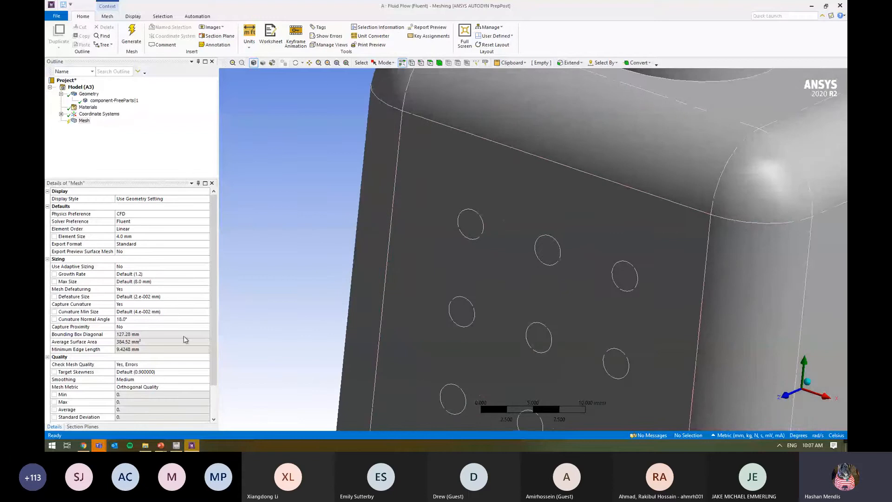
click(135, 299)
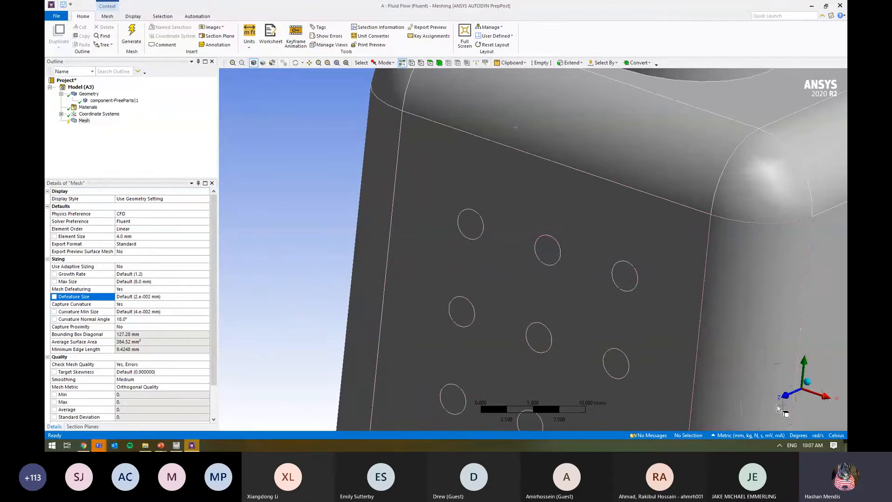
scroll(534, 302, up, 10)
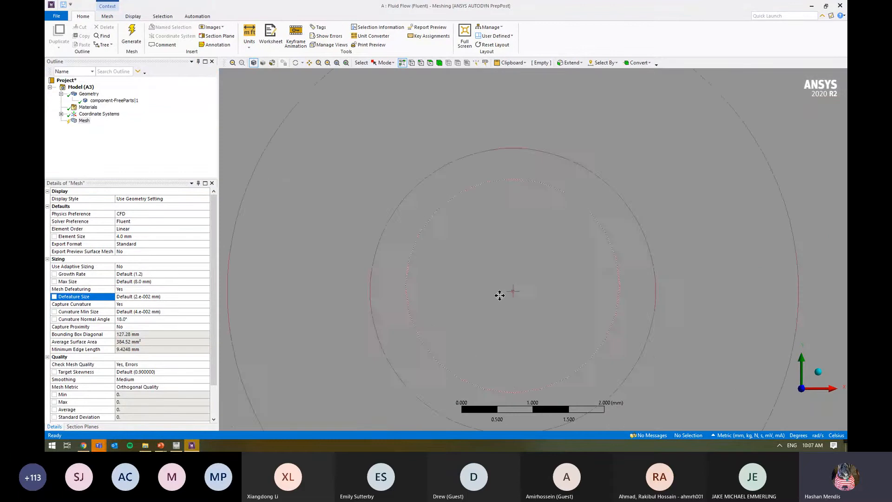
ctrl+middle_drag(499, 296, 532, 374)
scroll(509, 358, down, 1)
scroll(532, 374, down, 1)
Set the Defeature Size to 4 mm and the Curvature Min Size to 4 mm
click(178, 296)
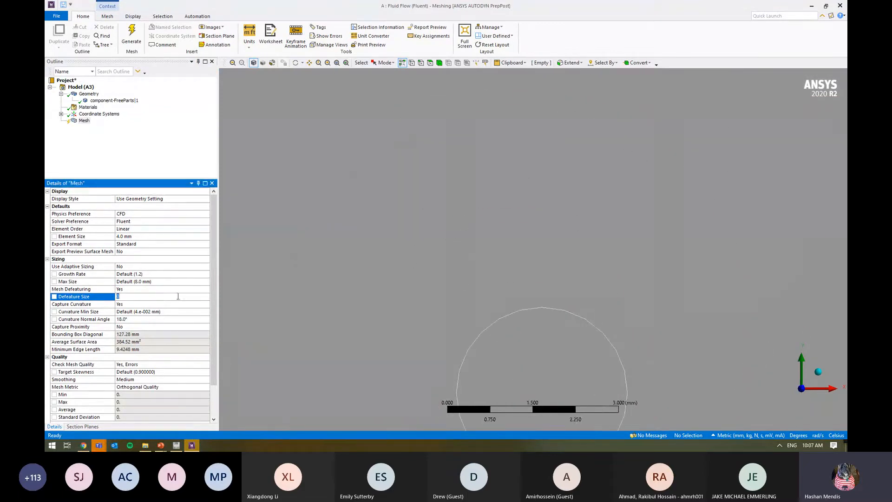
text(4)
key(Return)
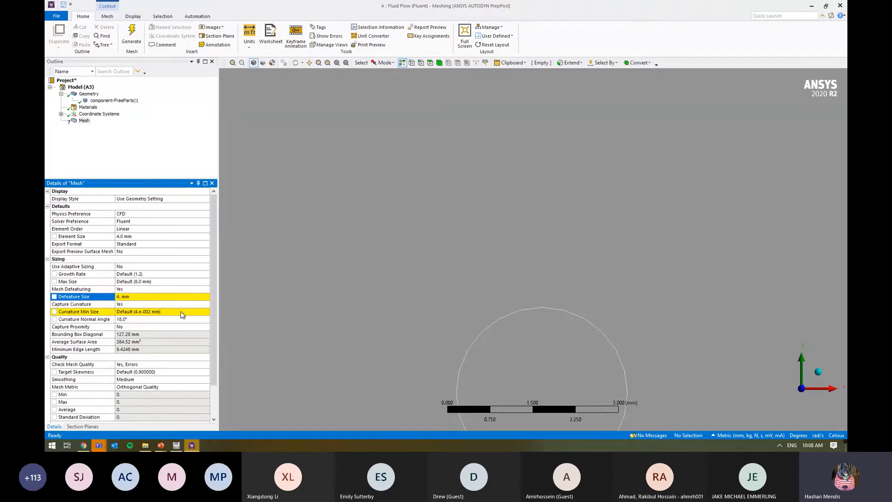
click(181, 311)
text(4)
key(Return)
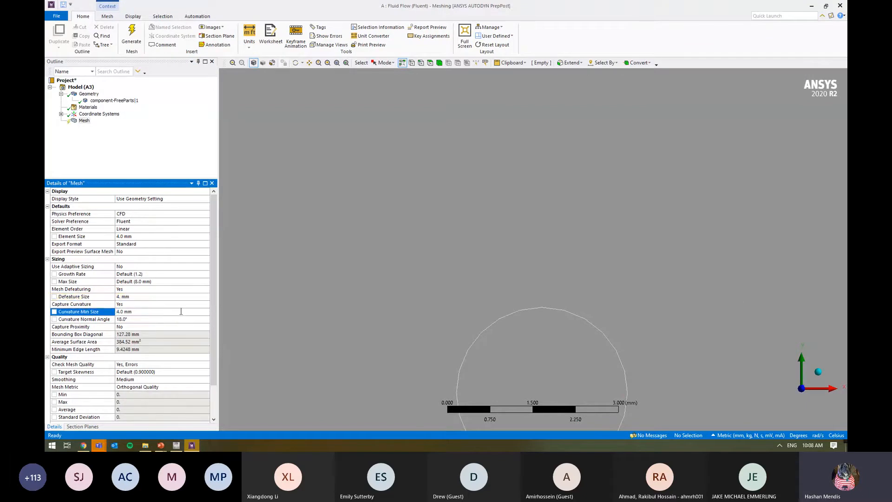
Regenerate the mesh, fit the model in view, and inspect how the face with the small circles is meshed
right_click(73, 121)
click(116, 145)
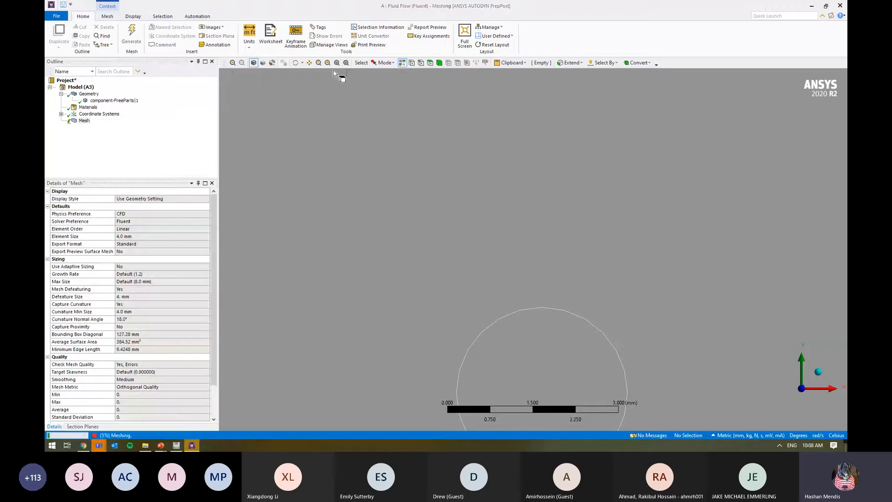
click(346, 63)
middle_drag(427, 173, 418, 204)
scroll(516, 179, up, 5)
click(529, 142)
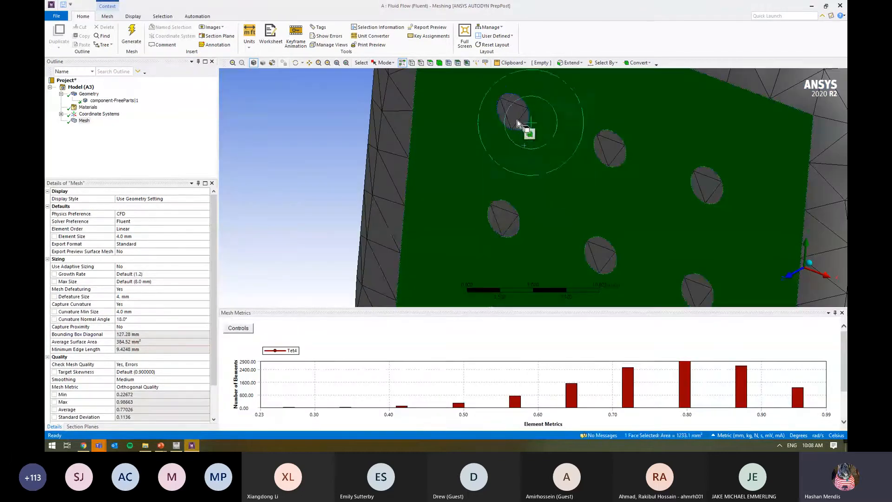
click(306, 155)
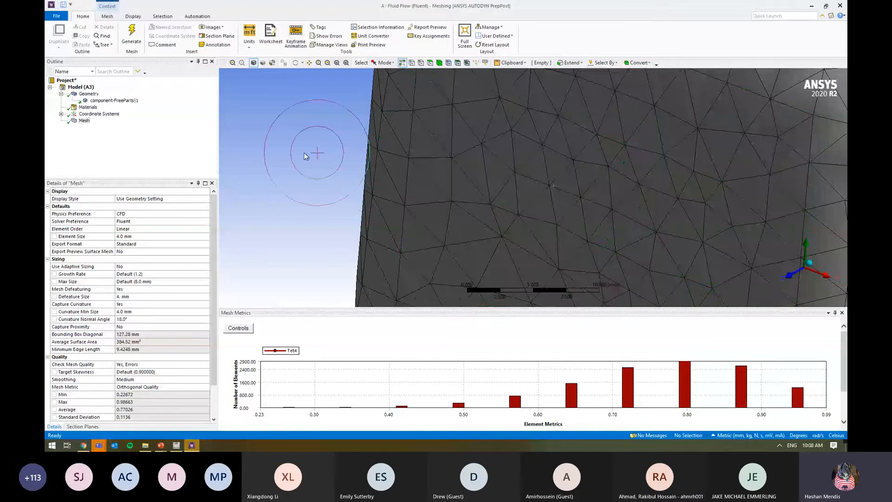
scroll(398, 160, down, 5)
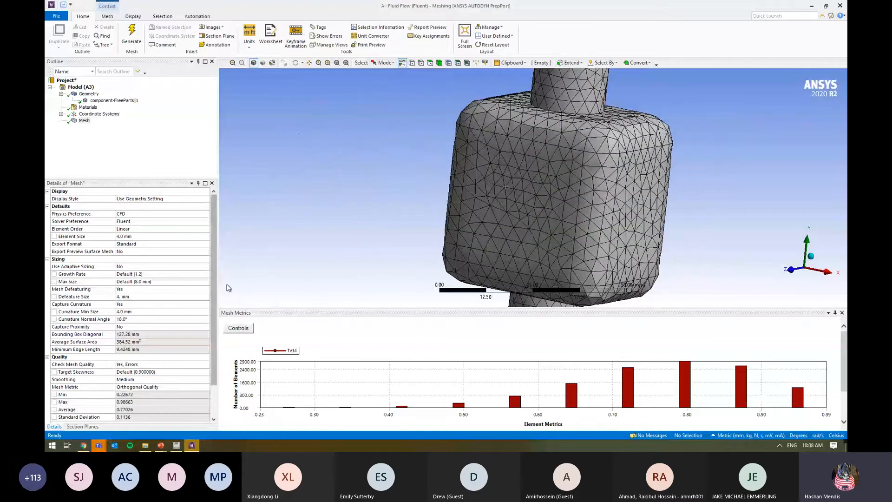
Reset the Defeature Size to 0, set Mesh Defeaturing to No, and regenerate the mesh
click(149, 298)
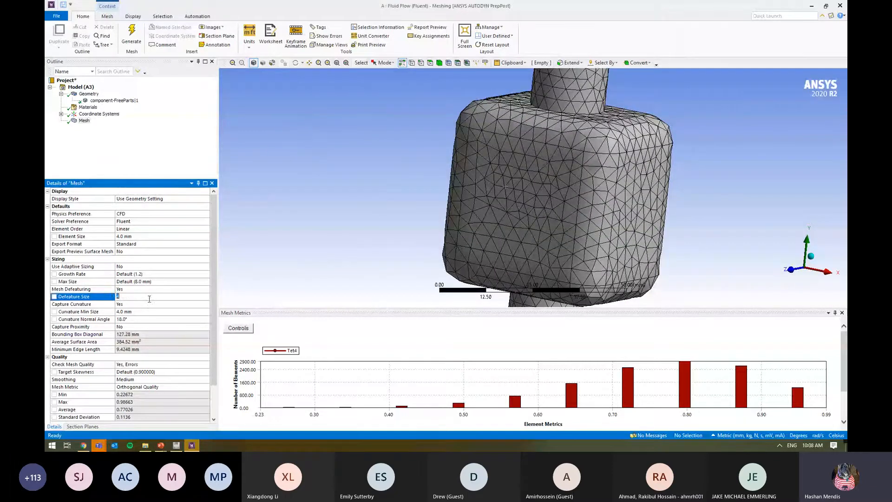
text(0)
key(Return)
double_click(148, 289)
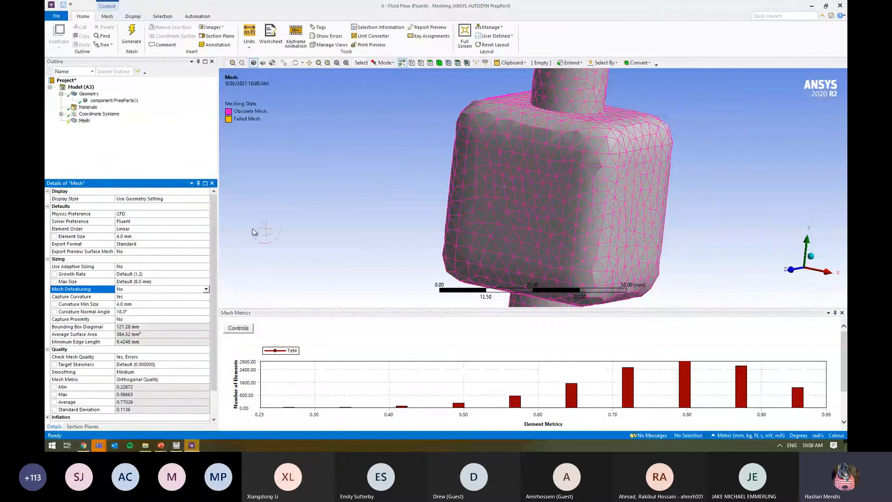
right_click(84, 122)
right_click(86, 121)
click(136, 150)
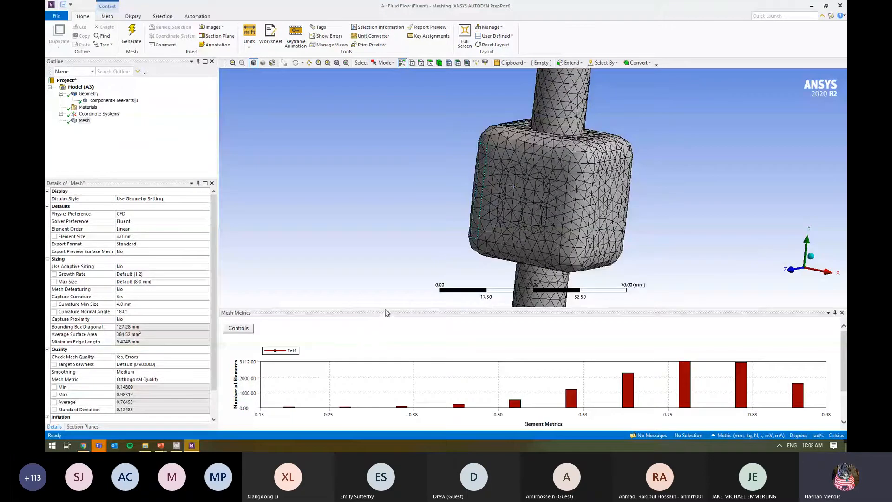
Enlarge the graphics area and reset the Curvature Min Size to its default
drag(385, 313, 386, 374)
click(141, 303)
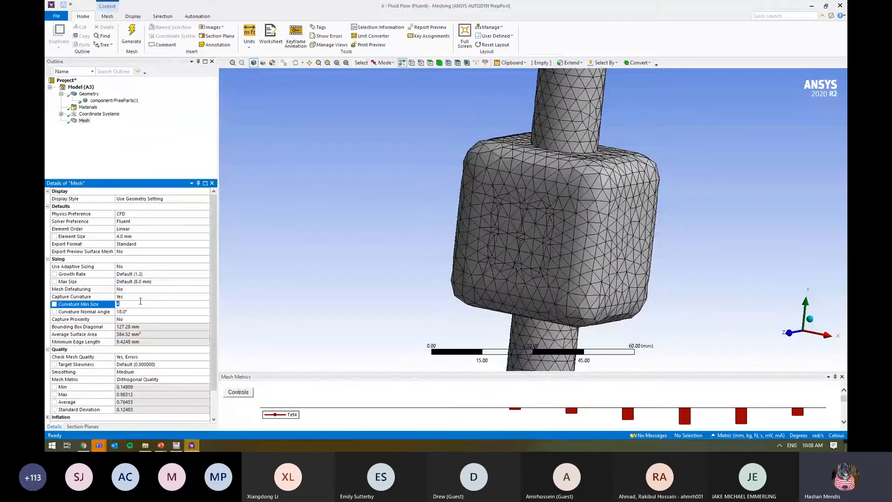
key(BackSpace)
key(Return)
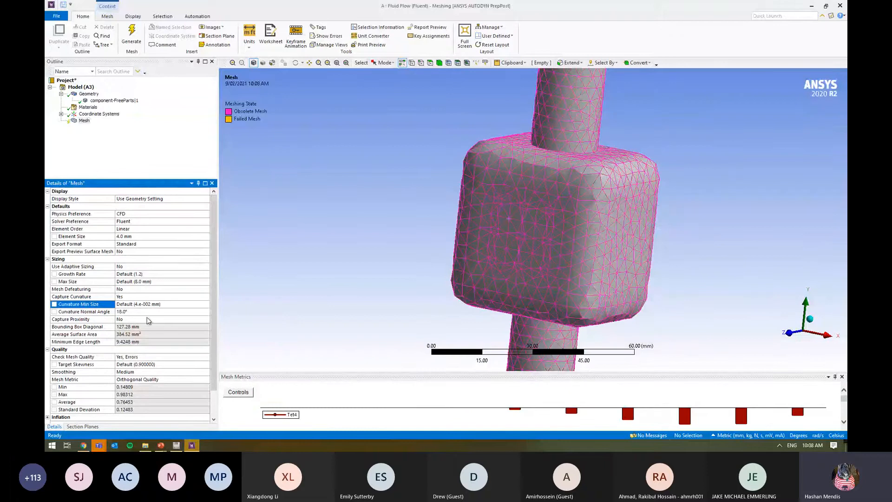
Set Capture Proximity to Yes and regenerate the mesh
double_click(148, 320)
right_click(88, 123)
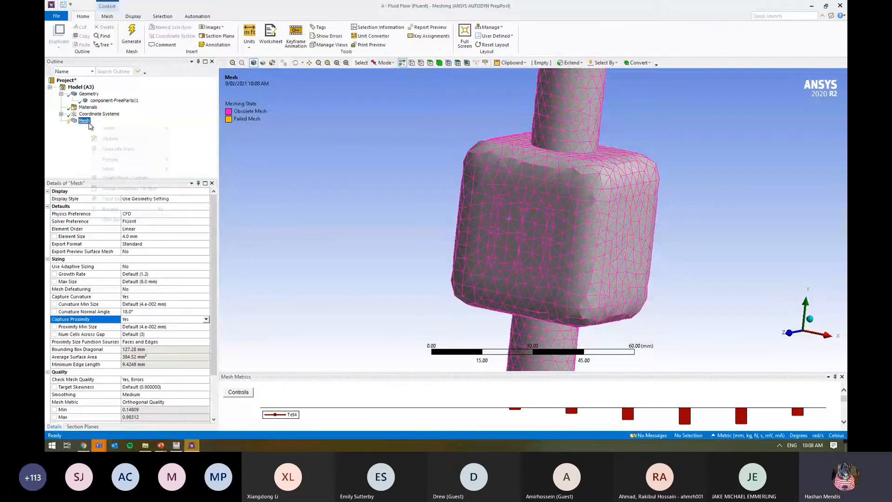
click(116, 149)
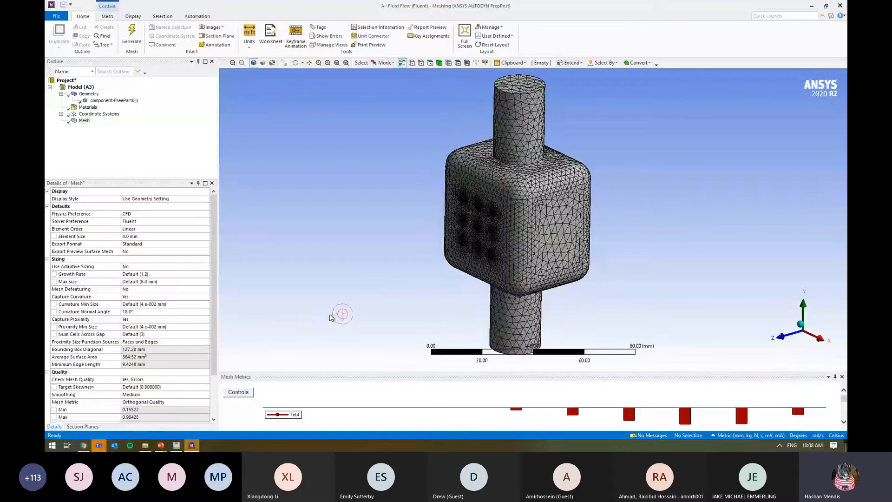
Examine the mesh around the small circles on the block's flat face, up close and from an angled view
middle_drag(331, 315, 775, 360)
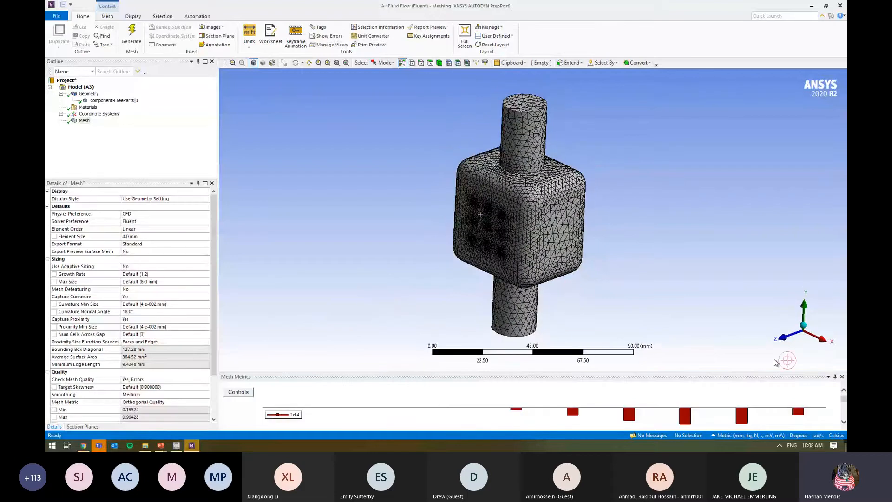
click(783, 337)
right_drag(555, 178, 505, 220)
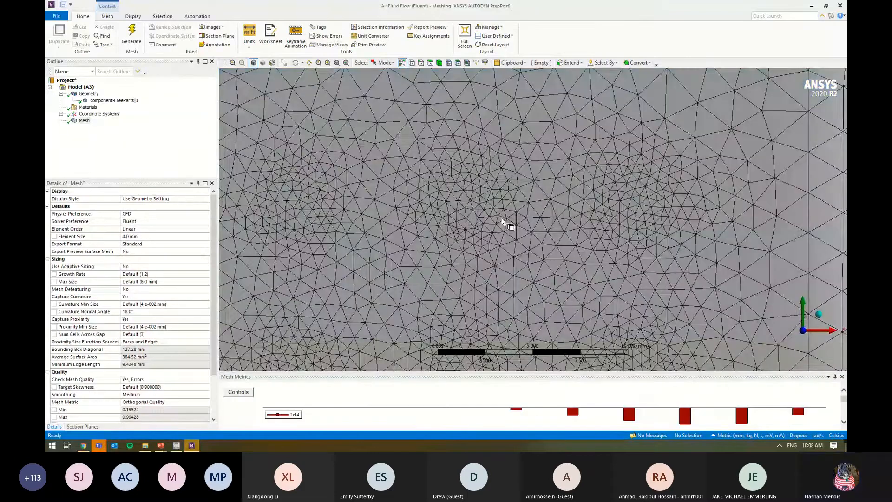
scroll(528, 225, down, 6)
mouse_move(528, 229)
middle_down()
mouse_move(519, 236)
mouse_move(534, 219)
mouse_move(535, 233)
middle_up()
click(831, 336)
scroll(538, 223, down, 3)
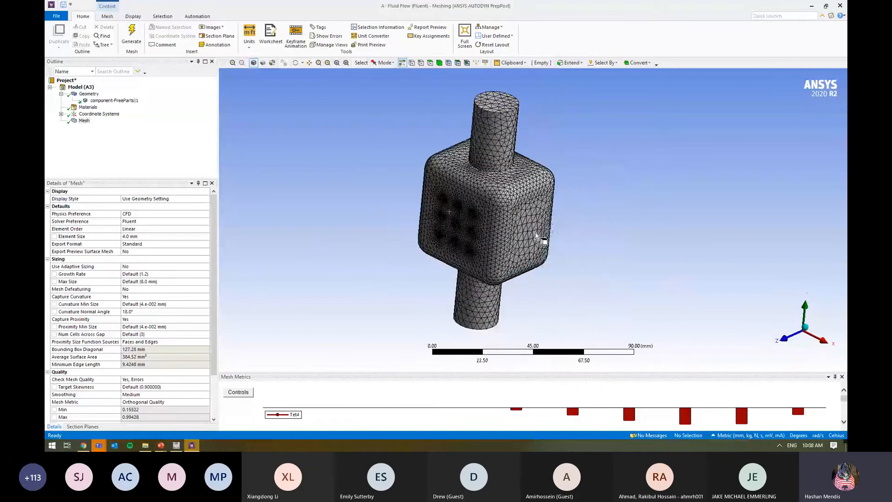
mouse_move(353, 164)
middle_down()
mouse_move(298, 156)
mouse_move(156, 179)
middle_up()
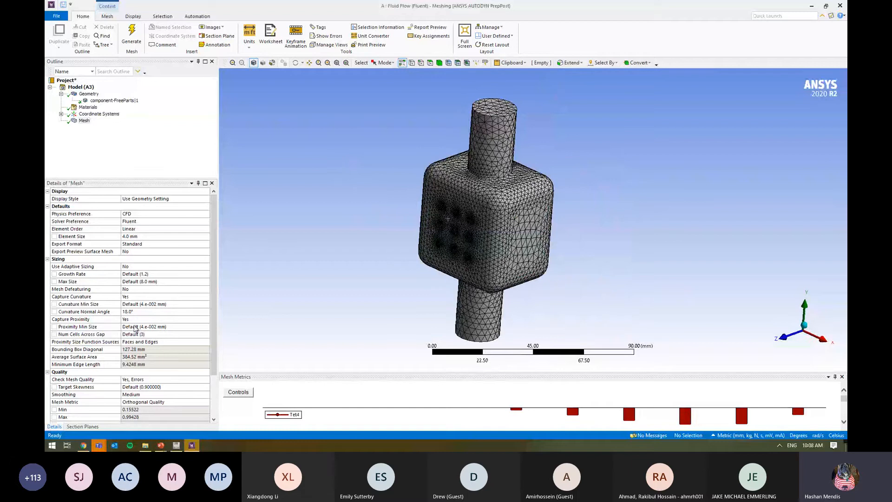
Set Capture Proximity back to No and regenerate the mesh
double_click(136, 320)
right_click(84, 120)
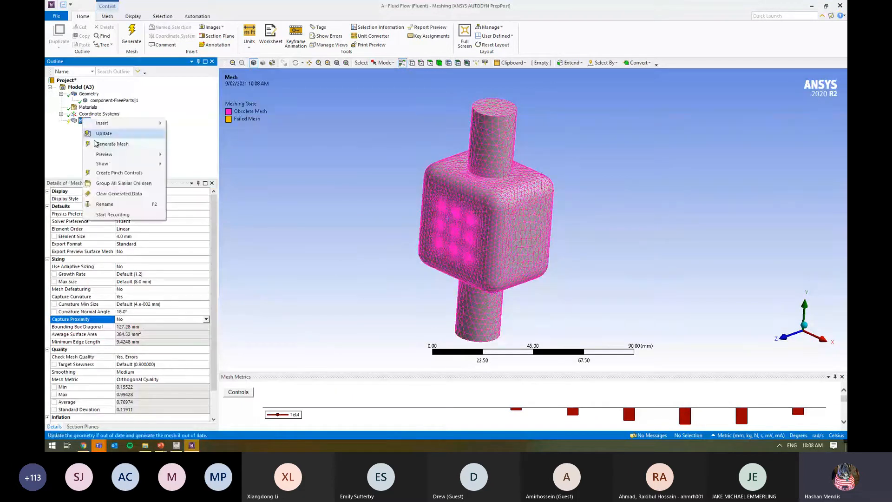
click(107, 144)
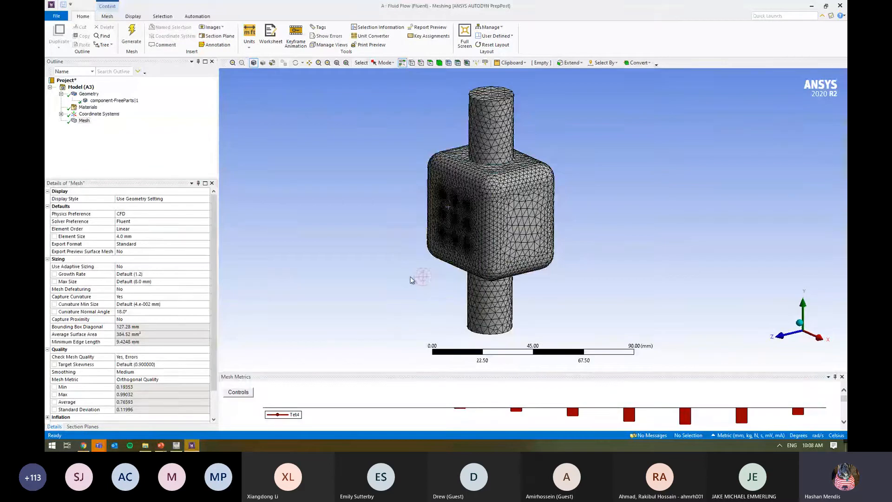
Insert a local face sizing on the side face of the upper cylinder
middle_drag(418, 276, 600, 227)
ctrl+middle_drag(623, 151, 547, 228)
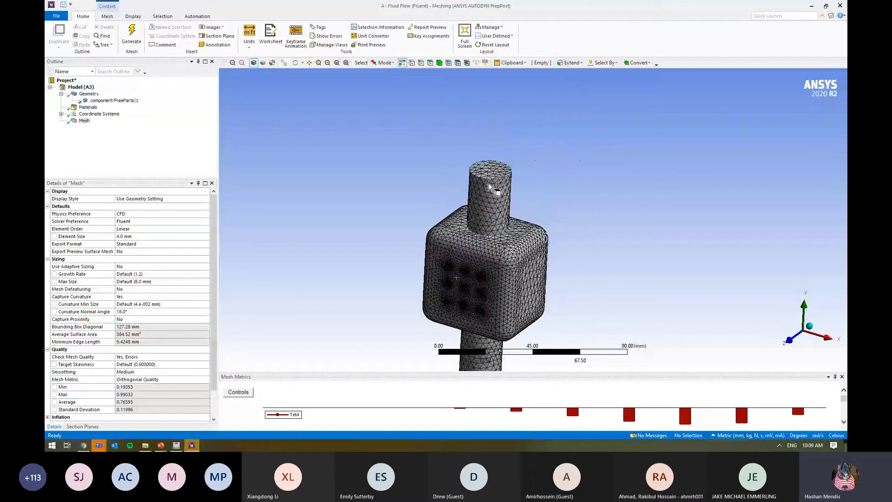
right_drag(550, 162, 430, 232)
click(506, 199)
scroll(530, 211, down, 3)
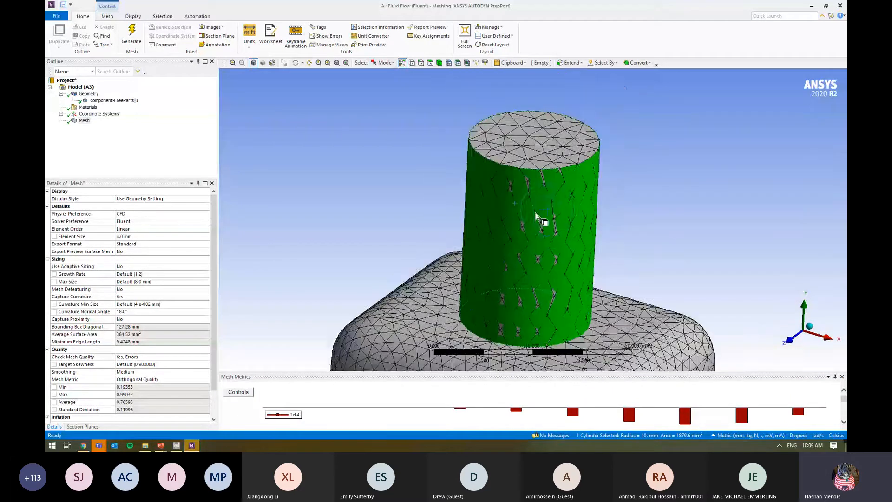
ctrl+middle_drag(536, 215, 494, 198)
click(403, 62)
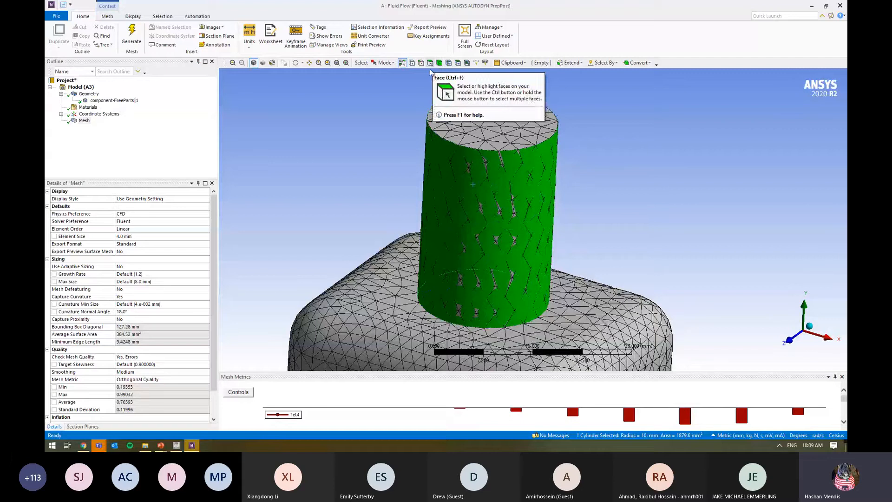
right_click(470, 188)
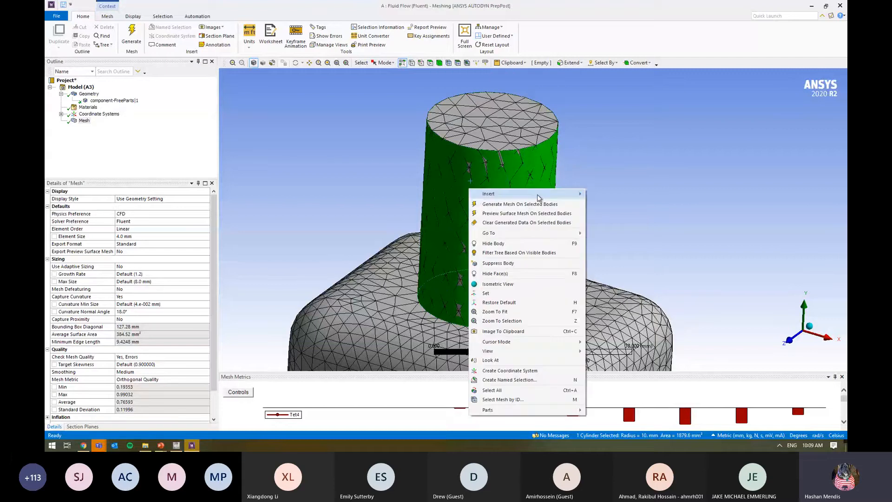
mouse_move(534, 194)
click(616, 199)
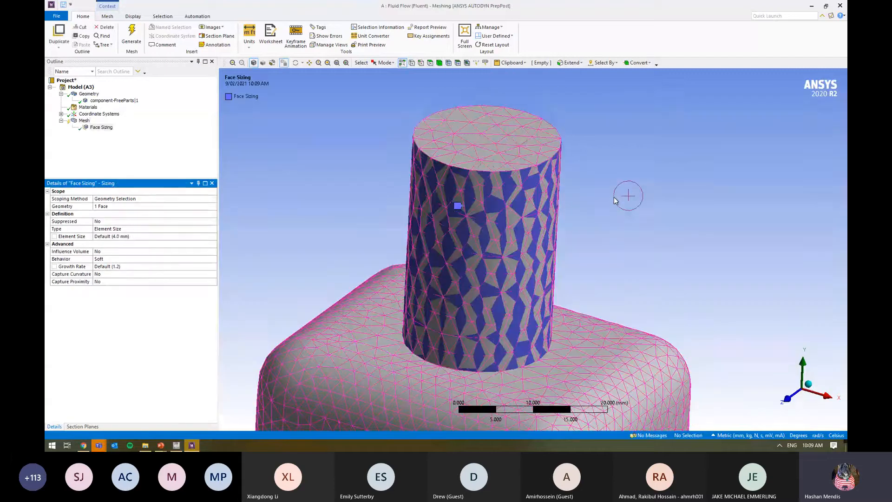
Set the face sizing's Element Size to 2 mm and compare it with the existing elements on the cylinder
scroll(597, 226, down, 2)
scroll(598, 145, up, 3)
scroll(460, 173, up, 4)
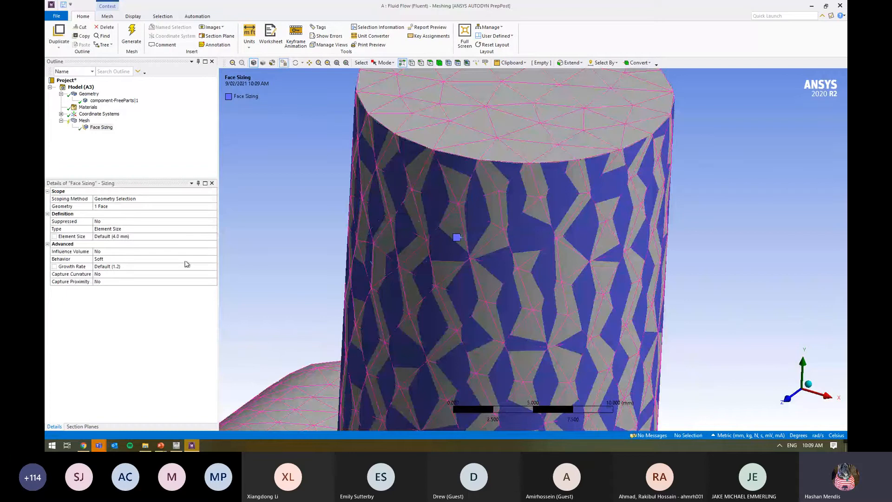
click(148, 235)
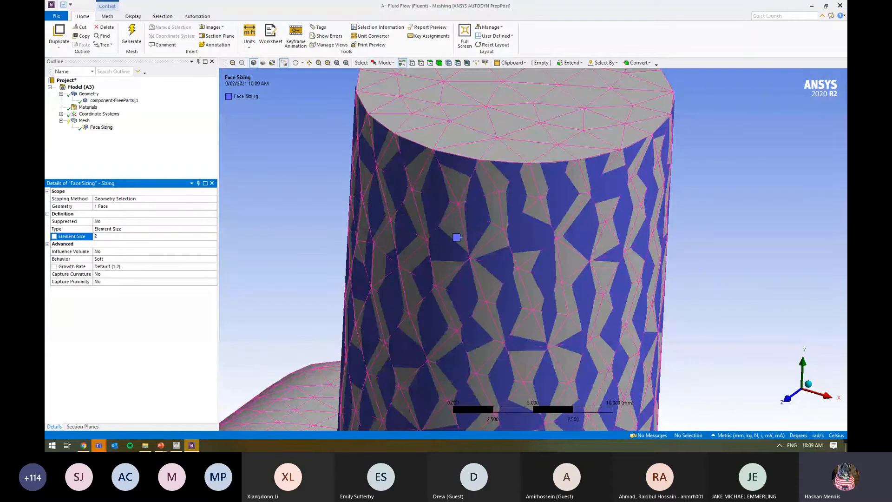
key(Return)
click(156, 236)
right_drag(405, 230, 381, 252)
scroll(450, 250, down, 4)
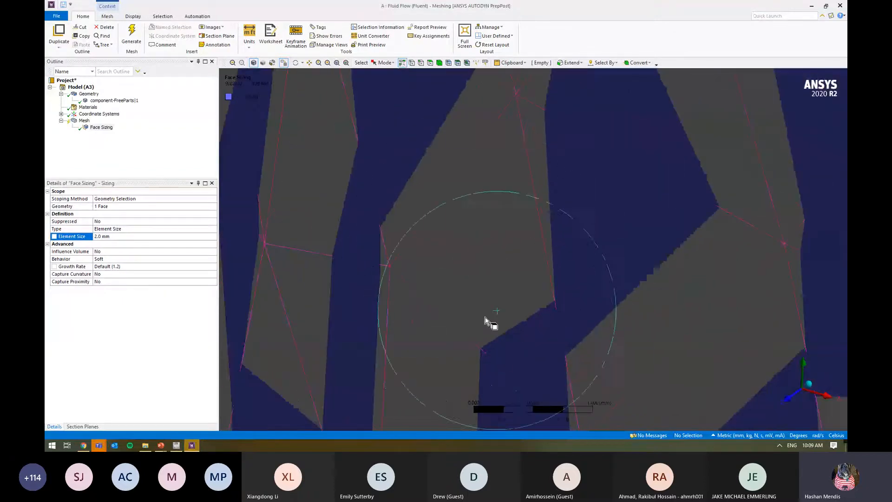
scroll(534, 335, down, 1)
Set the face sizing's Element Size to 1 mm and regenerate the mesh
click(129, 237)
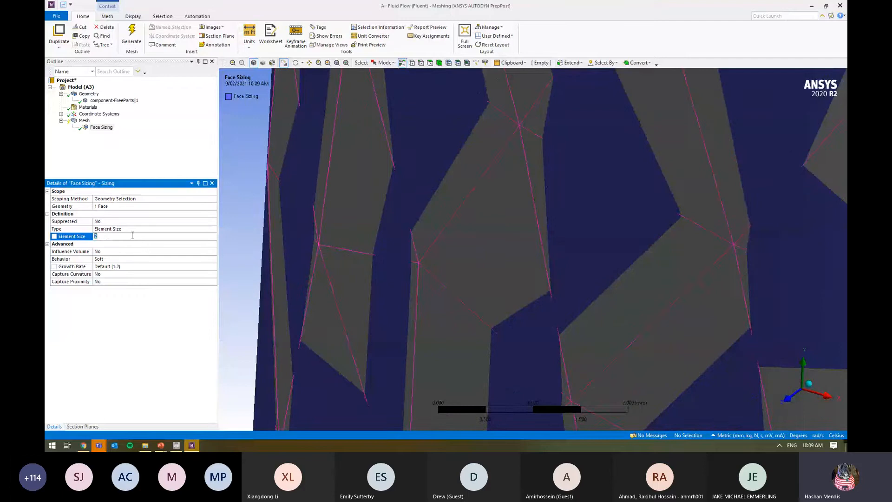
text(1)
key(Return)
right_click(84, 122)
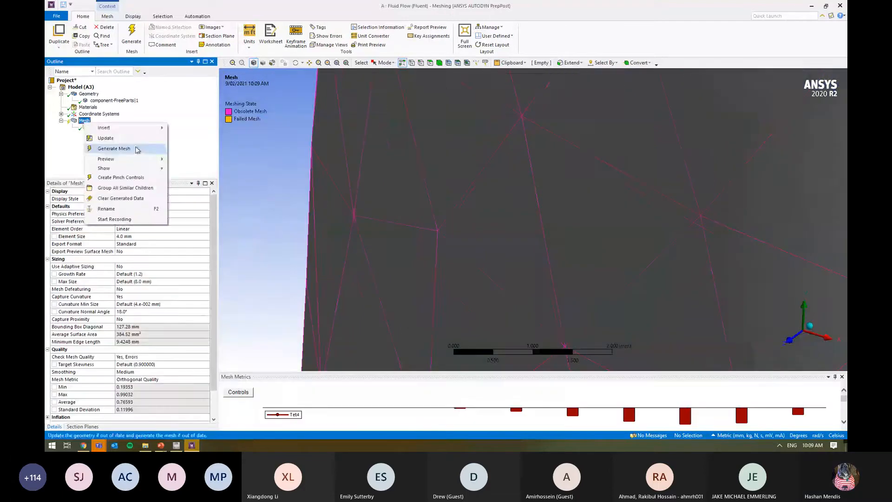
click(114, 147)
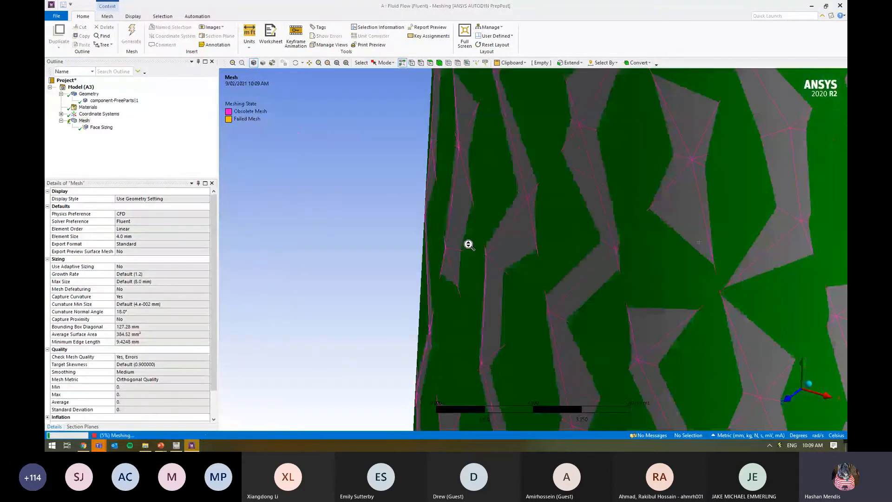
Inspect the mesh on the upper cylinder and its transition into the block
scroll(468, 244, down, 10)
ctrl+middle_drag(553, 271, 418, 203)
scroll(460, 225, down, 1)
ctrl+middle_drag(460, 225, 439, 190)
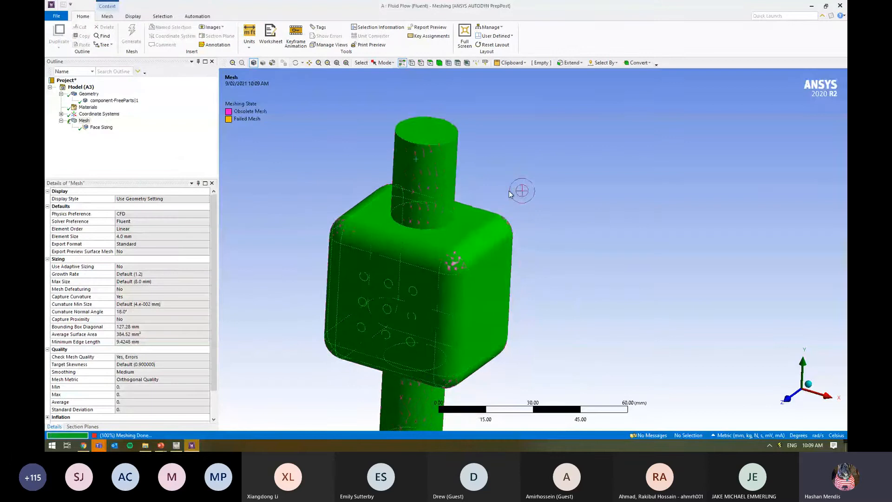
scroll(515, 190, down, 3)
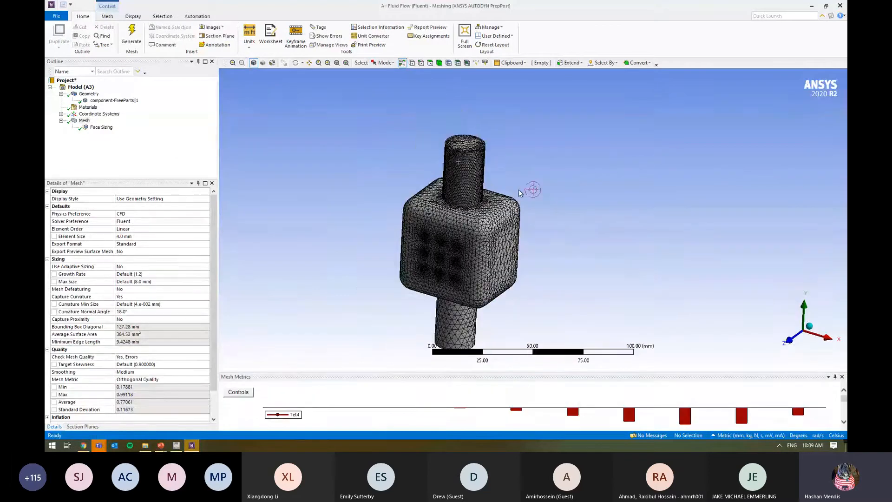
ctrl+middle_drag(531, 190, 521, 180)
right_drag(495, 165, 433, 212)
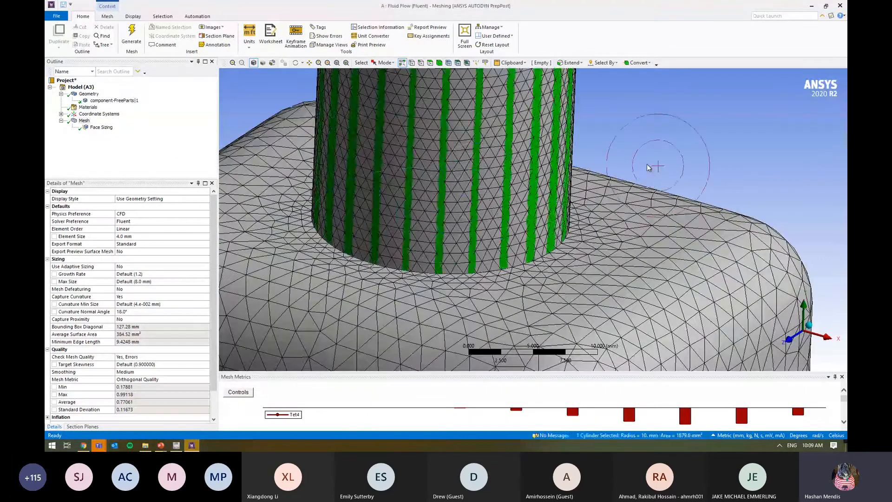
scroll(491, 179, down, 5)
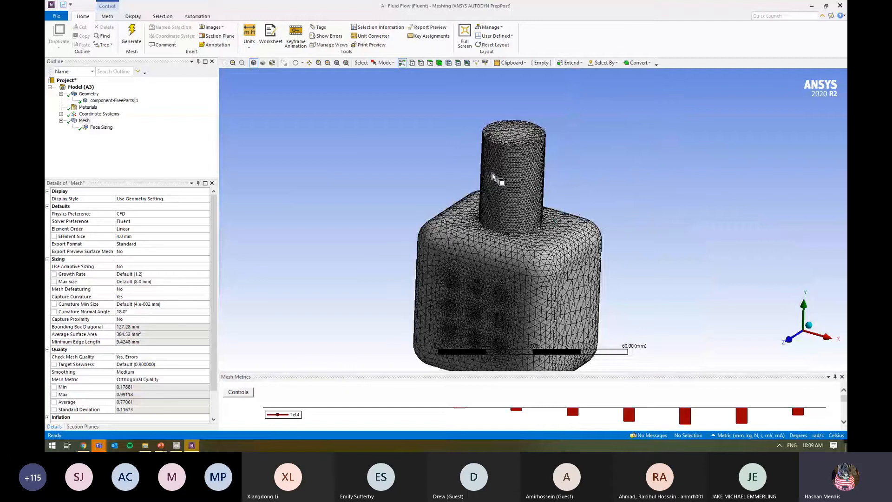
ctrl+middle_drag(569, 245, 539, 173)
scroll(540, 174, down, 3)
Enable Section Plane1 and inspect the cut mesh inside the upper cylinder
click(788, 339)
click(90, 426)
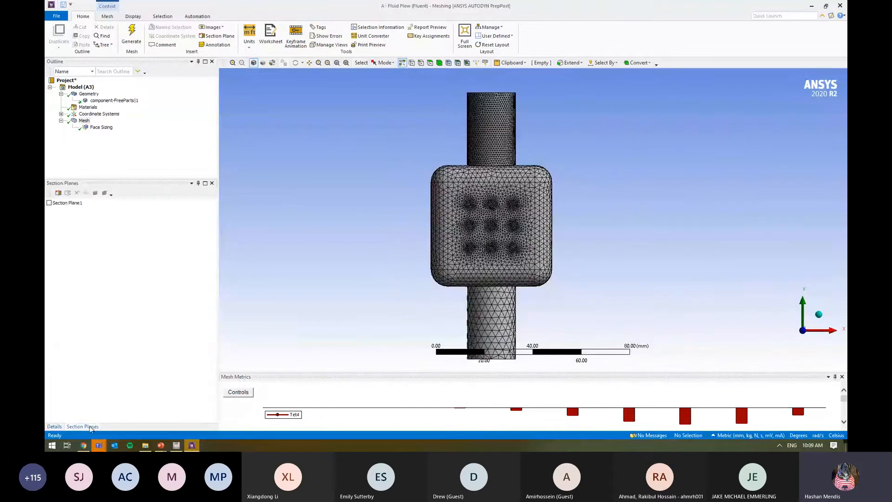
click(49, 202)
middle_drag(478, 201, 495, 178)
right_drag(592, 88, 478, 157)
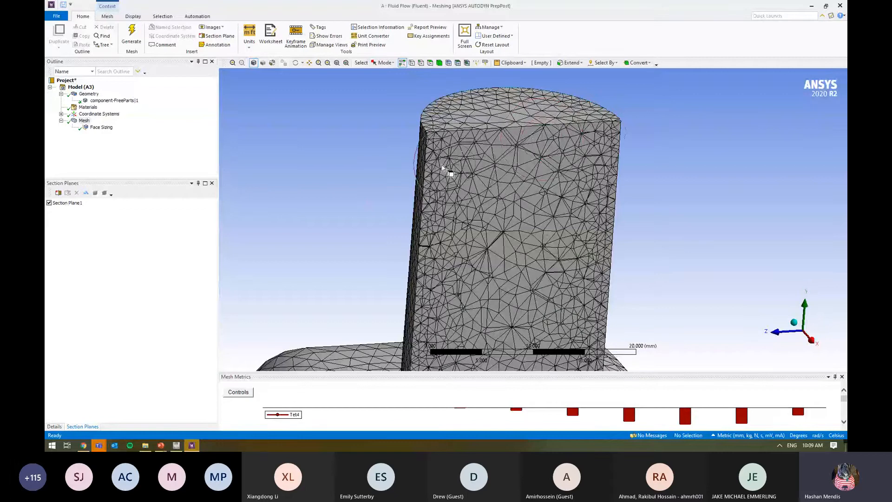
click(398, 280)
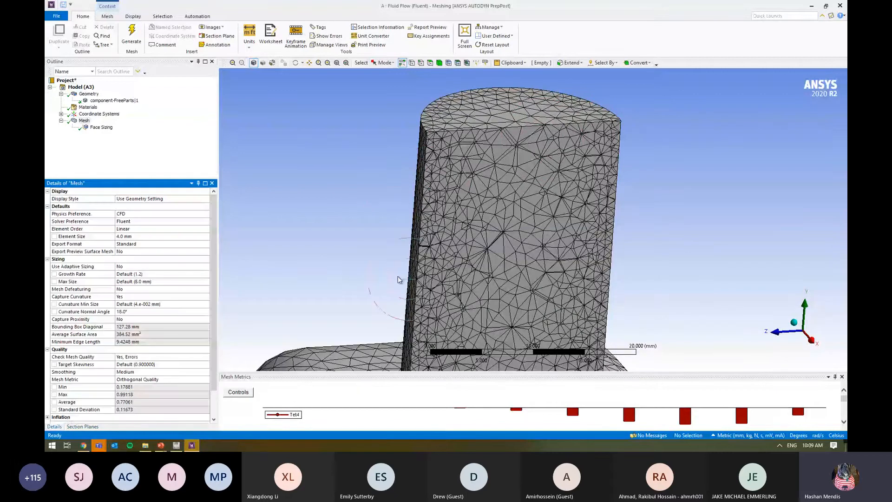
middle_drag(397, 280, 418, 274)
scroll(529, 212, down, 2)
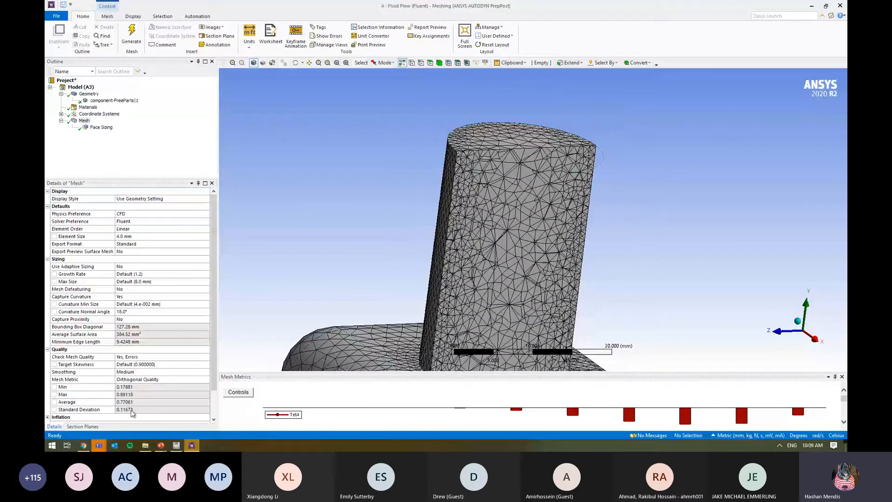
Show whole elements at the section plane and compare the interior mesh of the upper and lower cylinders
click(82, 426)
click(85, 193)
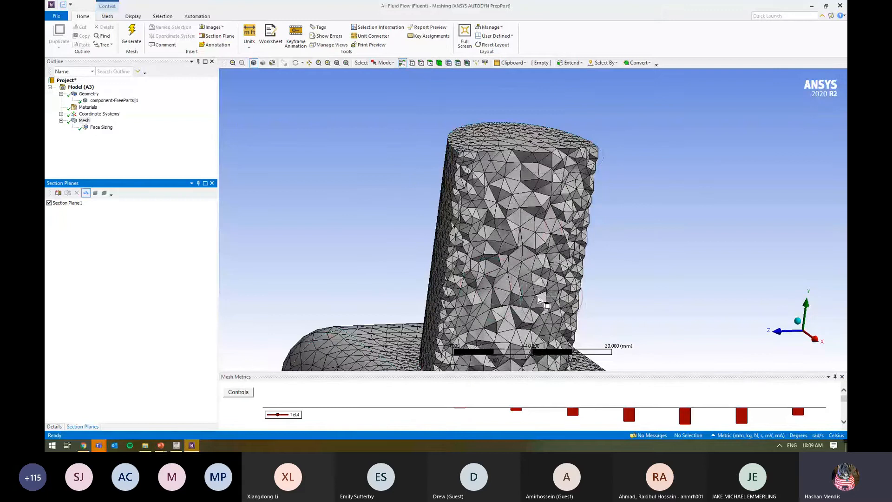
ctrl+middle_drag(539, 294, 518, 173)
scroll(527, 261, down, 2)
scroll(502, 195, down, 2)
ctrl+middle_drag(527, 261, 453, 149)
click(54, 426)
scroll(572, 243, down, 2)
scroll(453, 153, down, 1)
middle_drag(455, 236, 466, 237)
right_drag(405, 252, 464, 305)
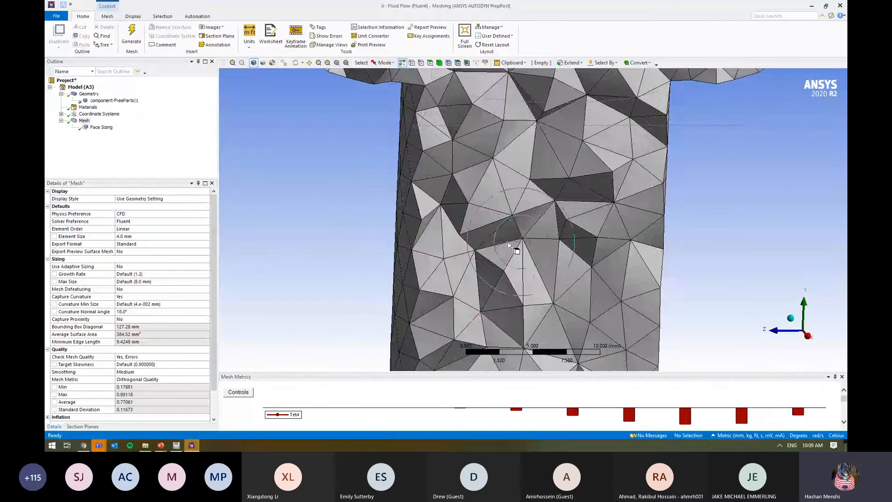
scroll(511, 245, down, 5)
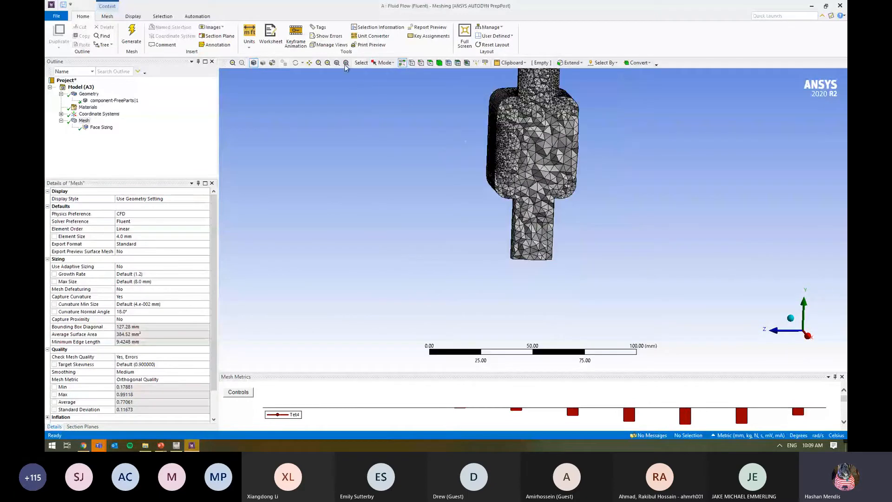
Fit the sectioned model in view and examine the orthogonal quality distribution in the enlarged Mesh Metrics chart
click(345, 64)
mouse_move(389, 155)
middle_down()
mouse_move(455, 145)
mouse_move(437, 180)
mouse_move(404, 150)
middle_up()
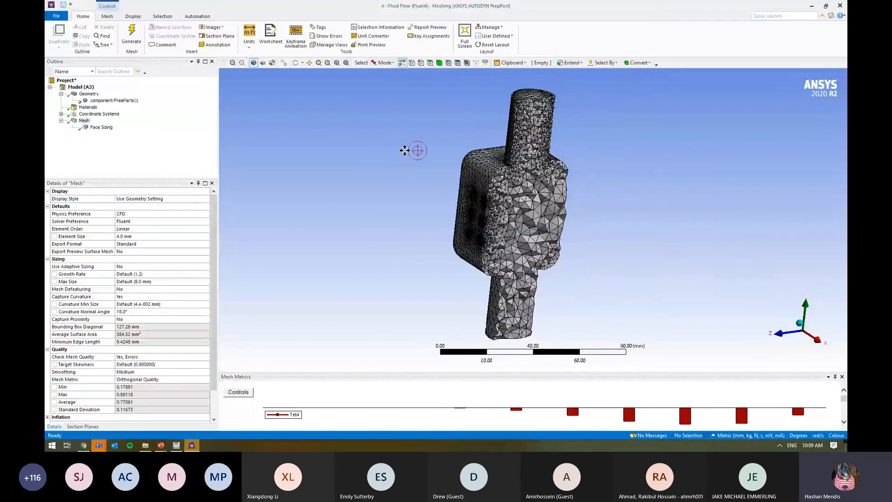
drag(520, 374, 513, 320)
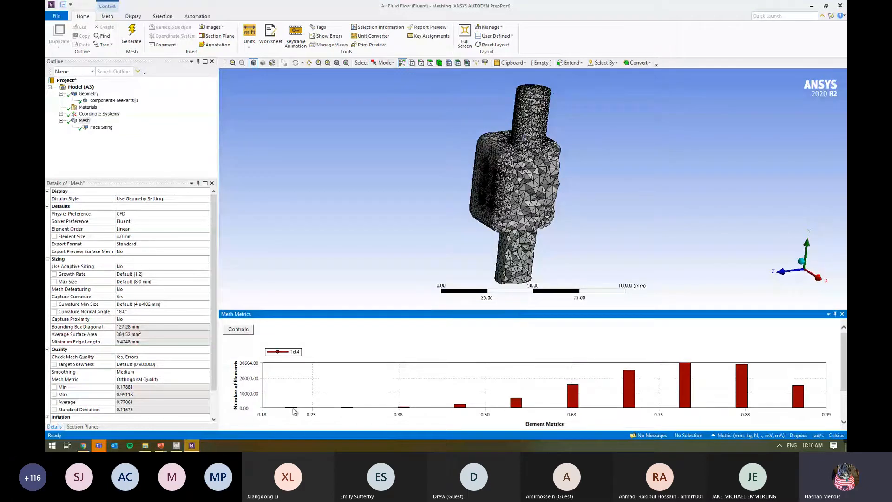
drag(392, 312, 392, 345)
Select three of the small circular faces on the block's side and insert a sizing control on them
middle_drag(484, 160, 501, 191)
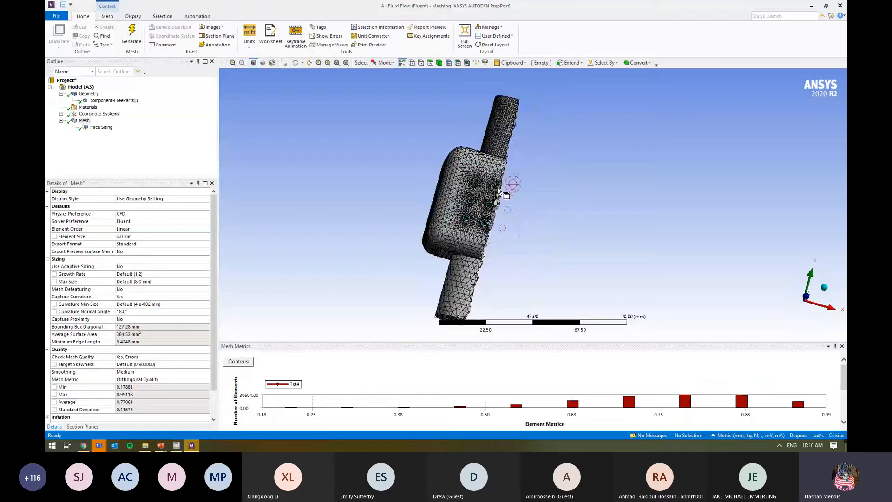
scroll(483, 182, up, 10)
click(475, 175)
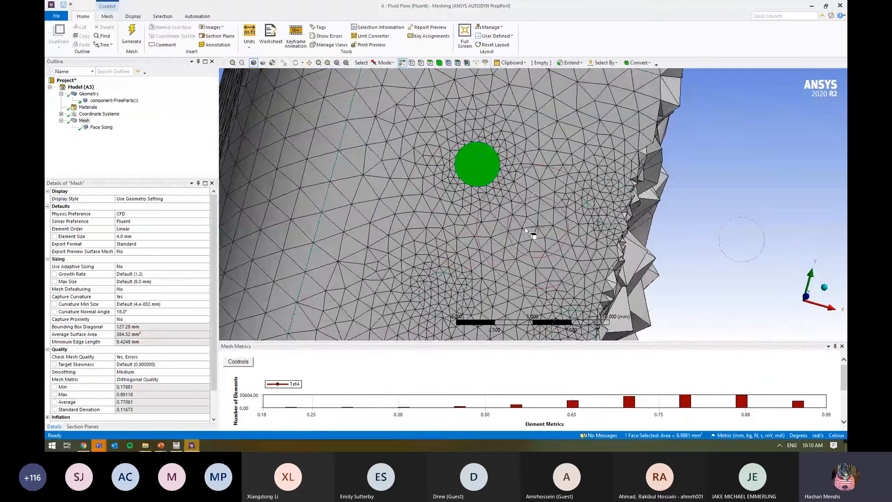
ctrl+click(609, 201)
ctrl+click(442, 295)
right_click(484, 223)
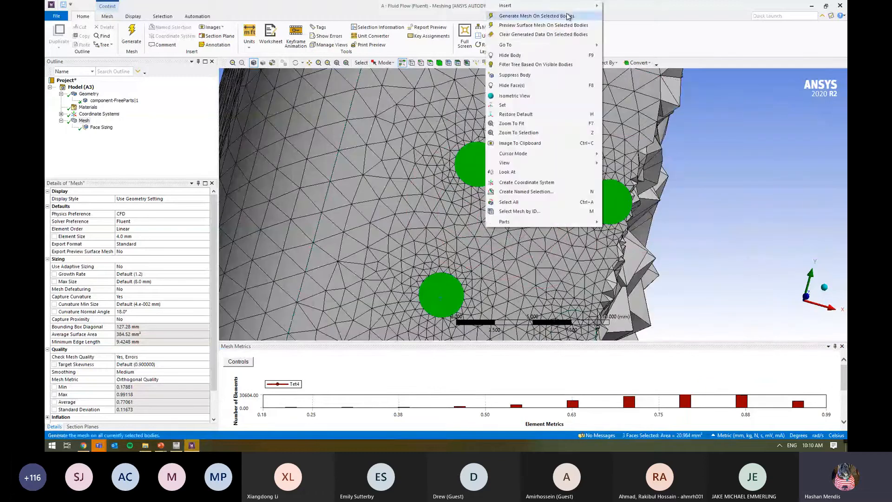
mouse_move(571, 5)
click(622, 6)
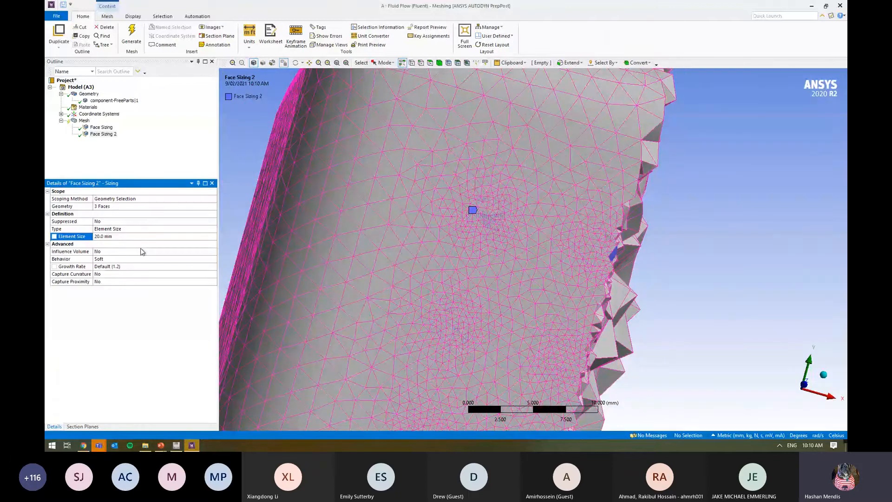
Set the Element Size of the sizing on the three circular faces to 1 mm
scroll(382, 252, down, 3)
middle_drag(383, 253, 180, 257)
click(169, 232)
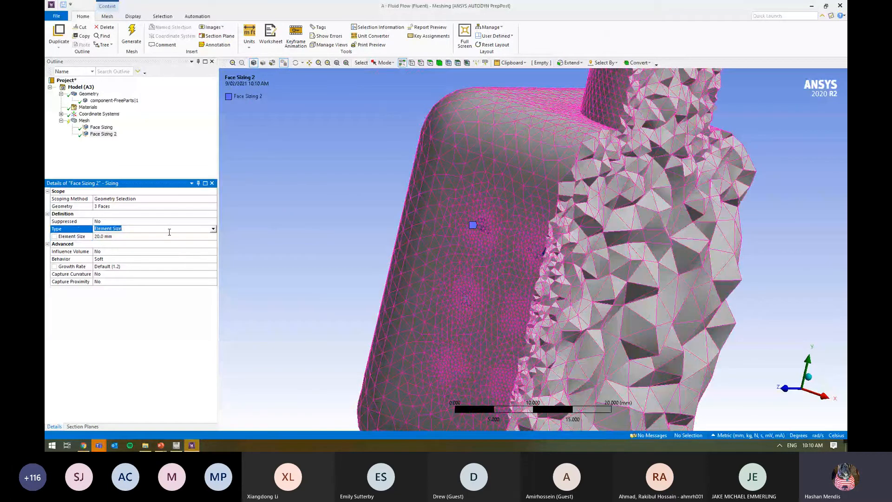
click(153, 237)
text(1)
key(Return)
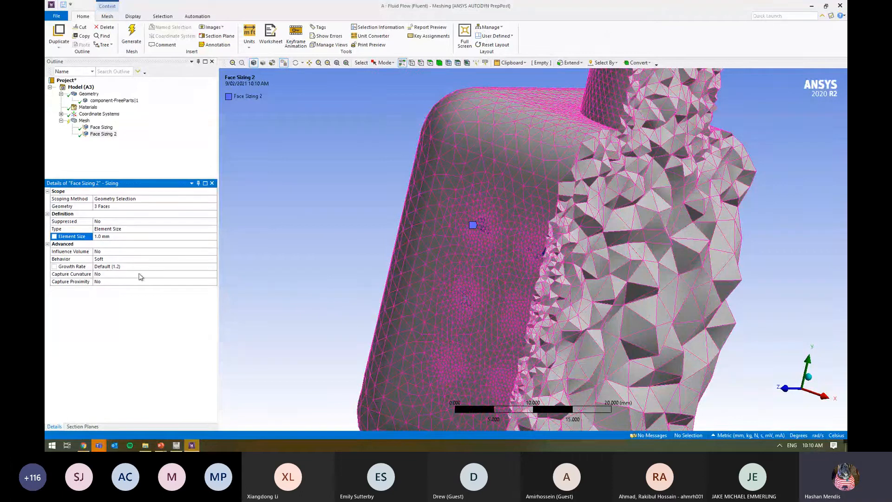
Turn off Capture Curvature in the global mesh sizing settings
click(104, 275)
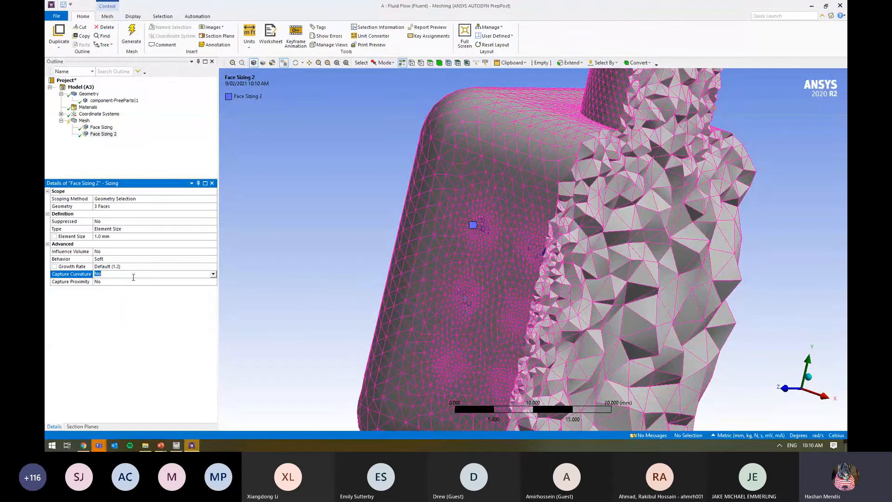
click(129, 282)
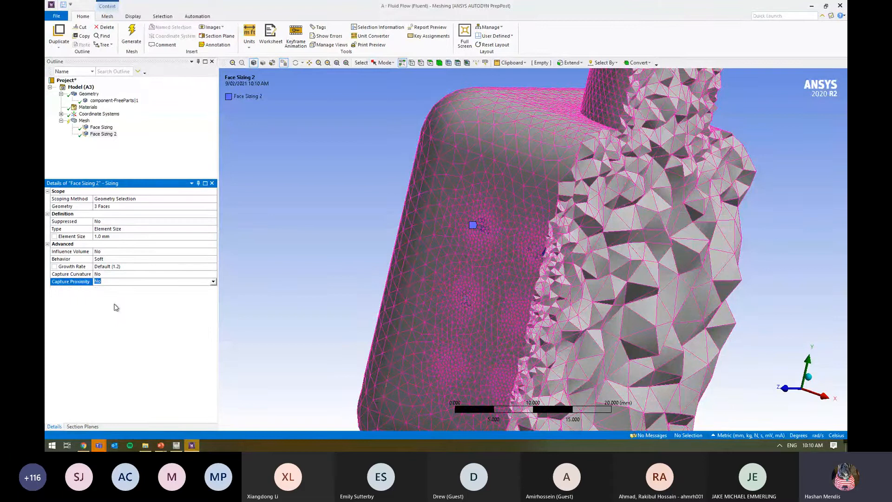
scroll(408, 293, down, 2)
middle_drag(426, 288, 469, 259)
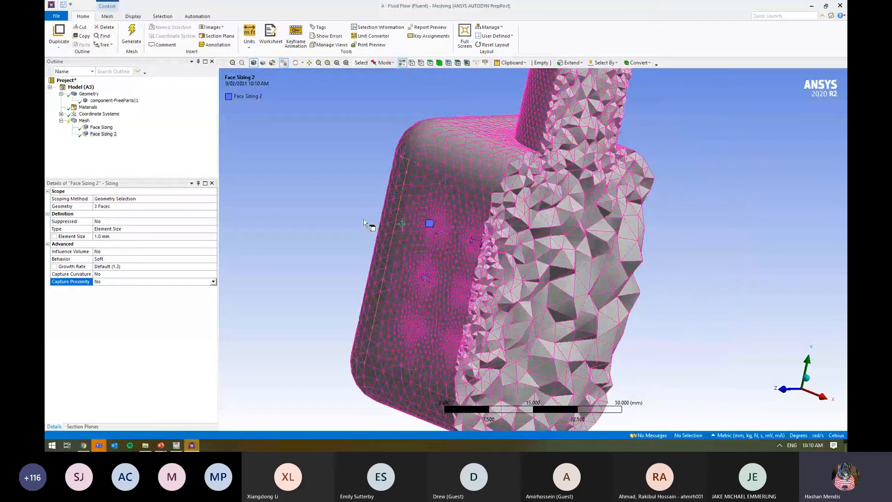
click(108, 134)
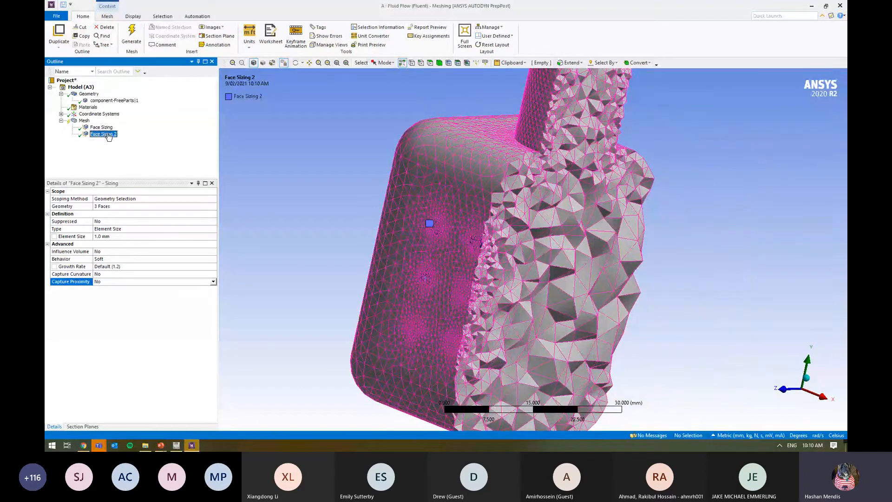
click(84, 121)
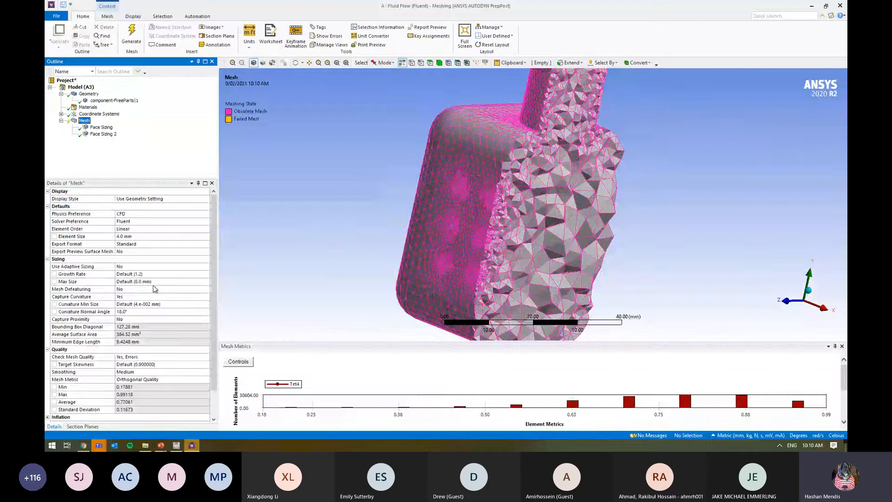
click(95, 300)
click(106, 149)
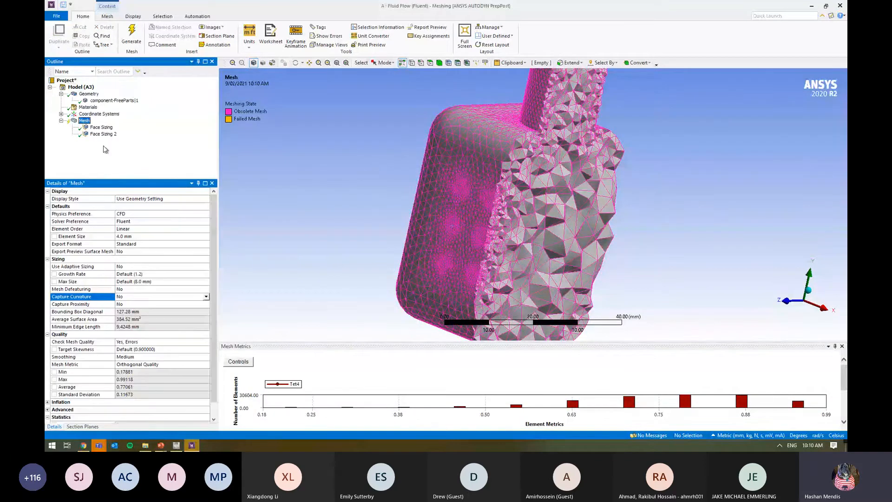
Enable Capture Curvature in the circular faces' sizing control and regenerate the mesh
click(103, 134)
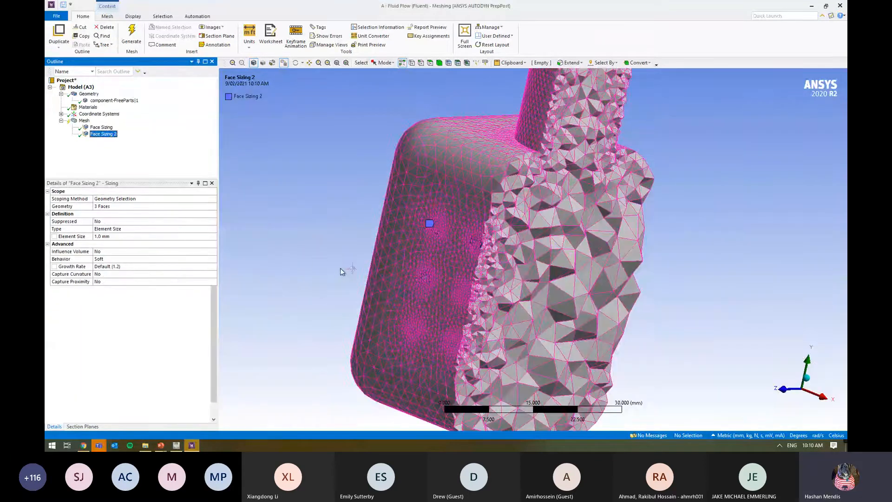
middle_drag(340, 272, 353, 268)
click(115, 282)
click(113, 273)
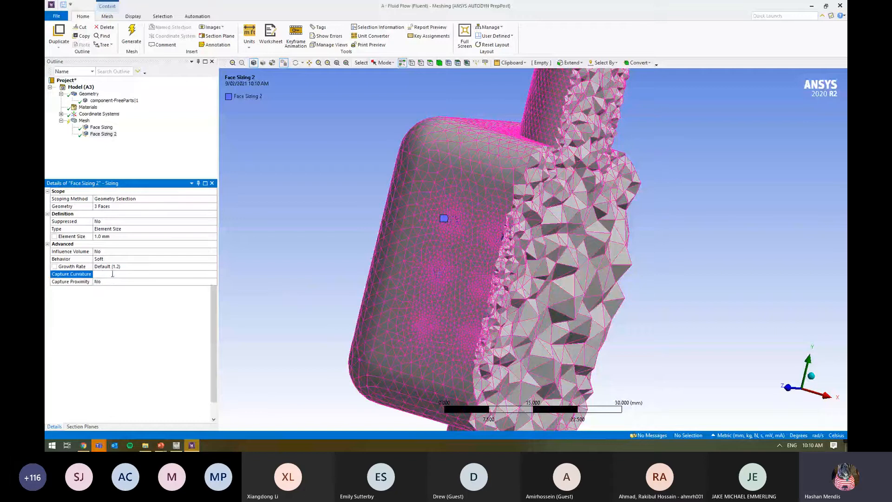
right_click(85, 120)
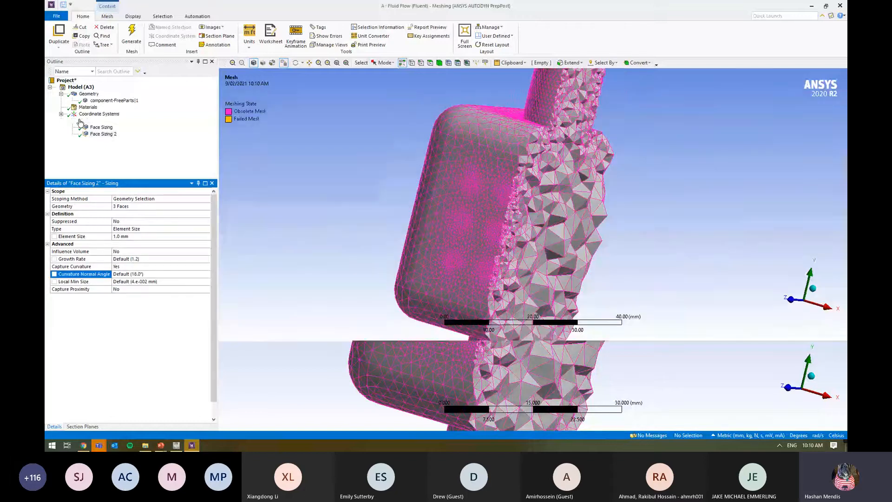
click(115, 145)
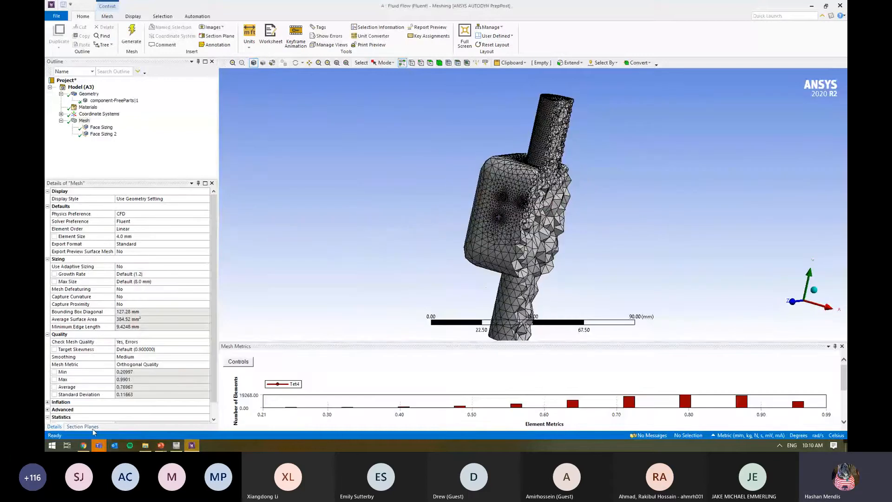
Hide Section Plane1 and inspect the refined mesh around the three circular faces up close
click(83, 426)
click(49, 203)
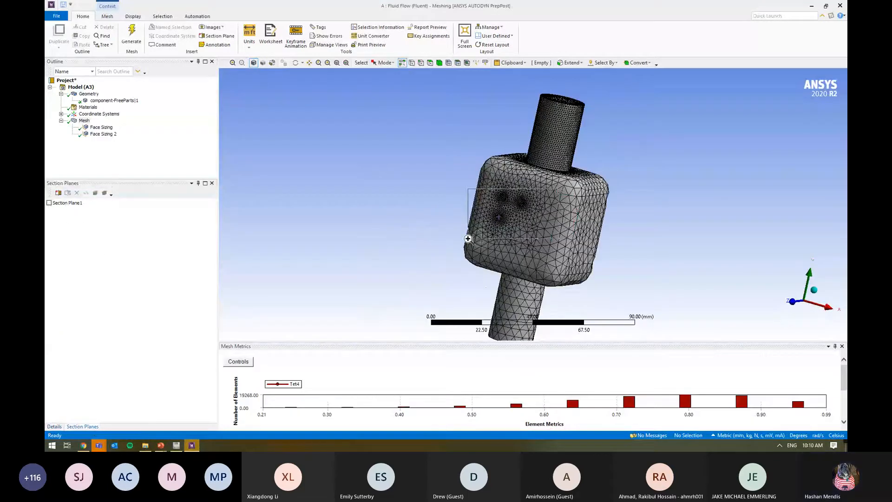
scroll(462, 223, up, 10)
scroll(465, 139, up, 15)
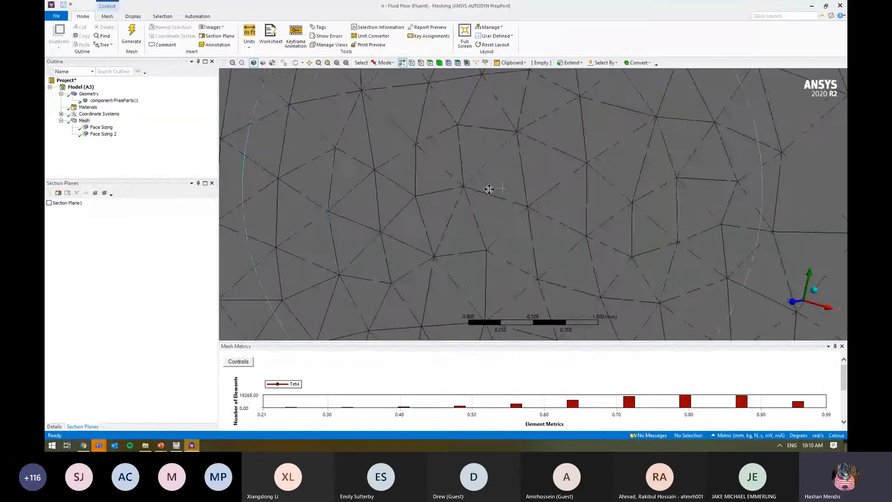
scroll(525, 282, down, 3)
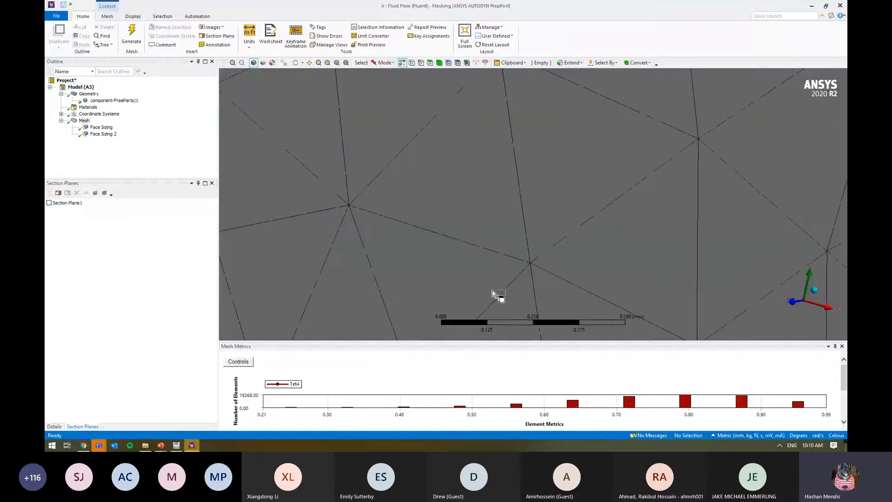
click(350, 64)
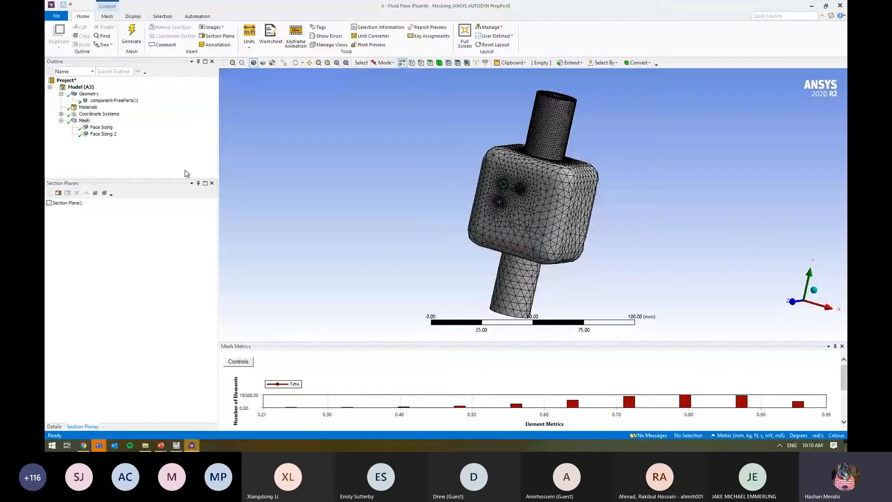
Compare where the two face sizing controls act on the meshed model
click(101, 128)
click(103, 134)
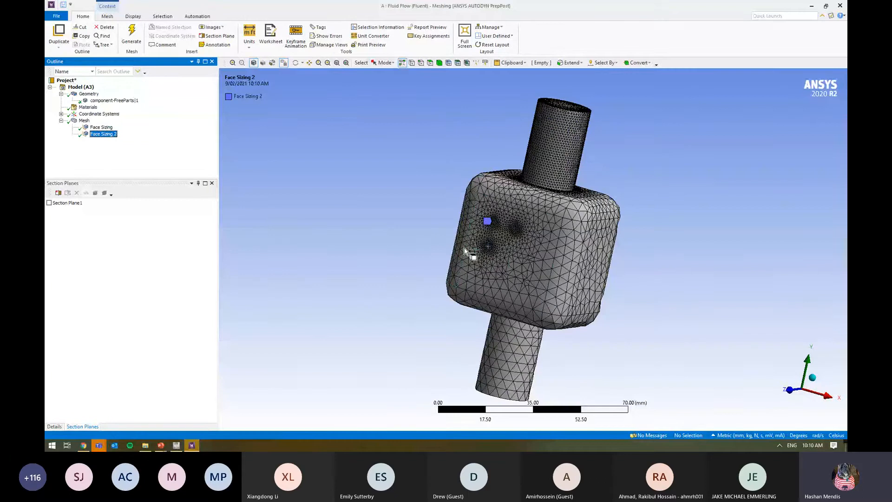
click(53, 423)
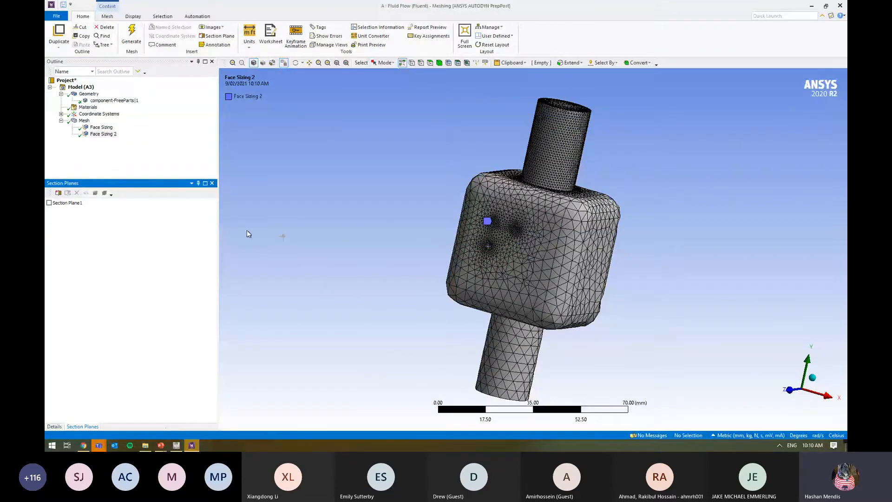
click(98, 127)
middle_drag(429, 171, 403, 178)
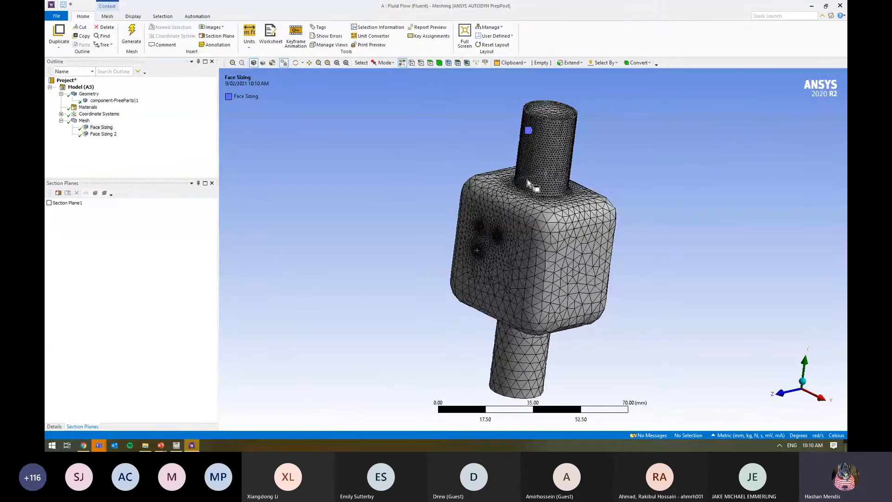
Enable Section Plane1, inspect the interior mesh of the cut model and bring up the mesh details
click(49, 203)
click(360, 257)
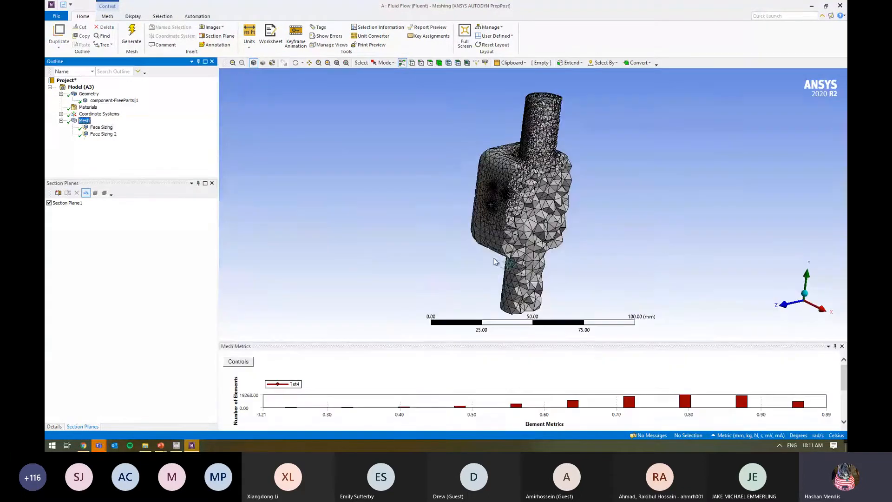
middle_drag(558, 260, 513, 259)
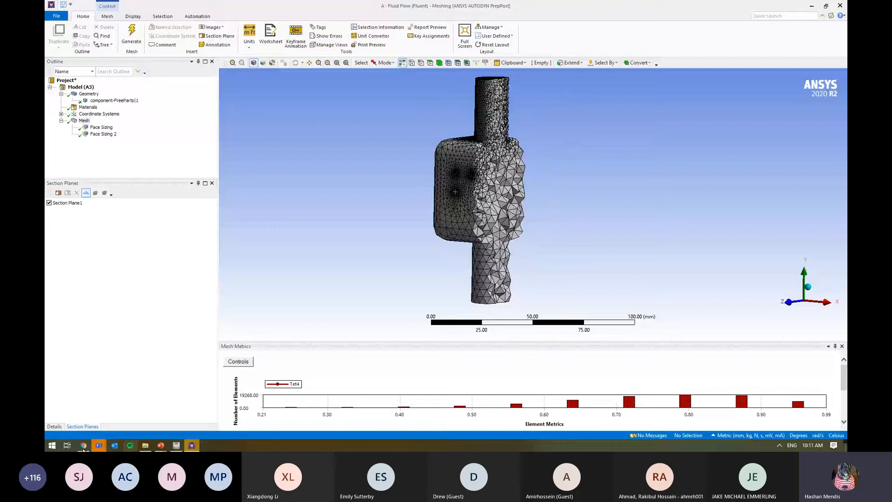
click(59, 428)
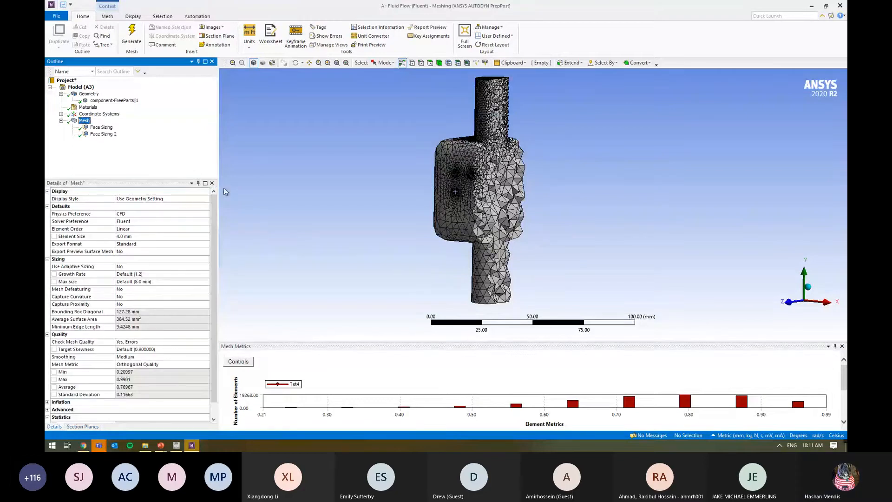
Hide Section Plane1 and insert a sizing control on the block edge just above the three circular faces
middle_drag(384, 188, 338, 159)
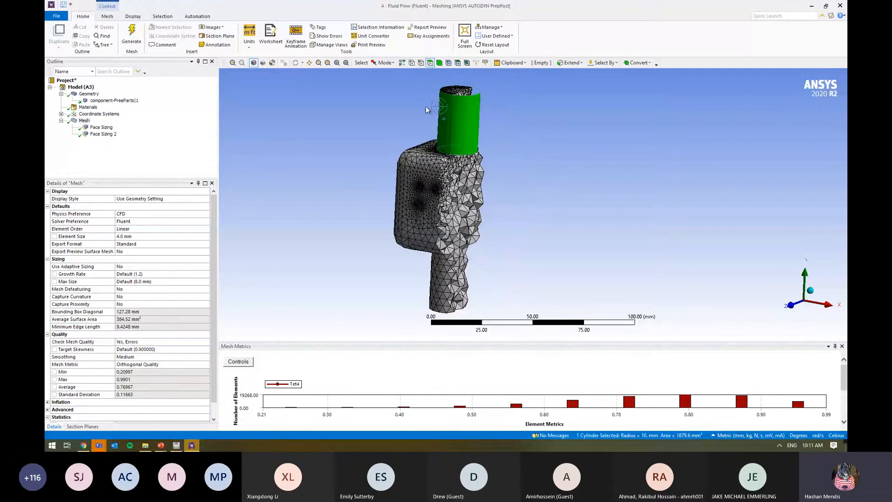
click(420, 62)
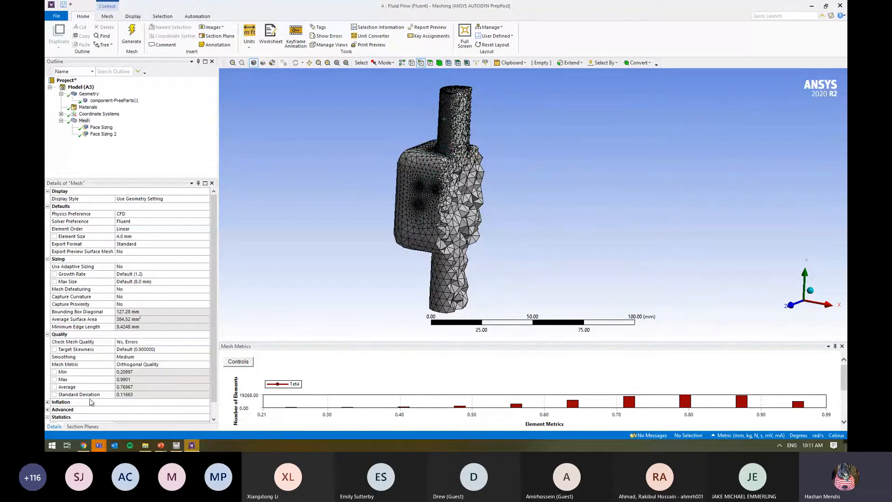
click(70, 427)
click(49, 203)
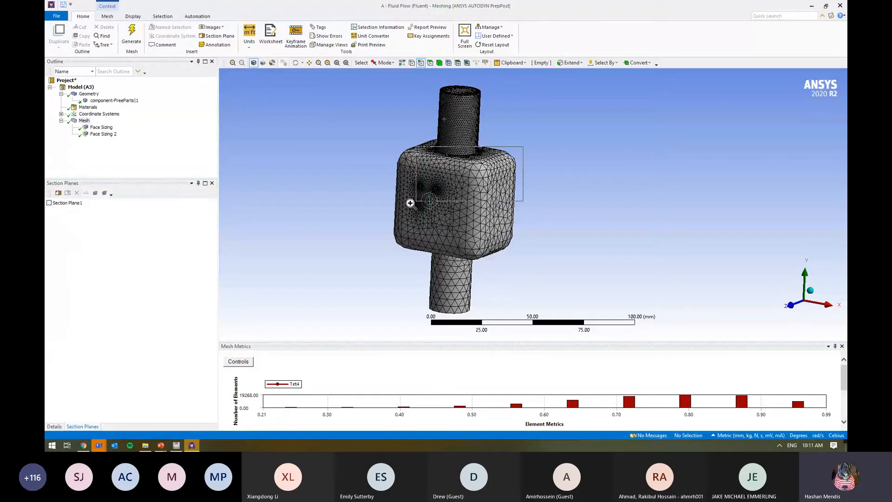
scroll(404, 199, up, 5)
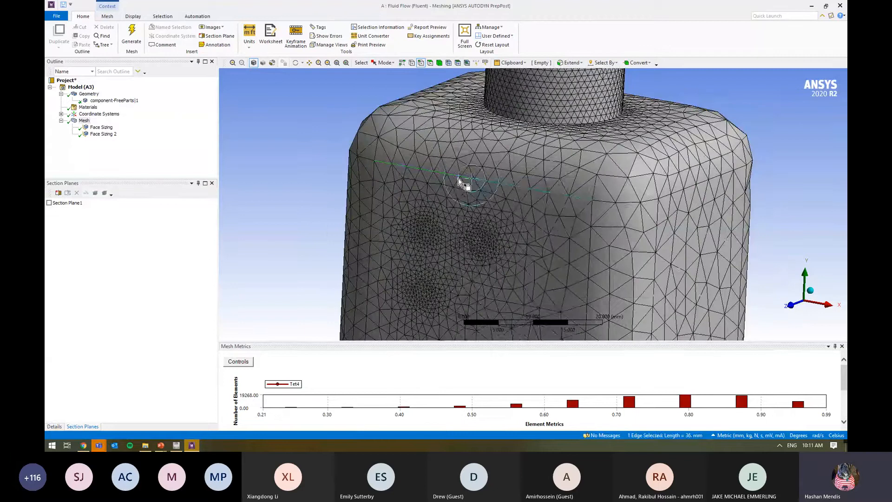
right_click(458, 181)
click(604, 188)
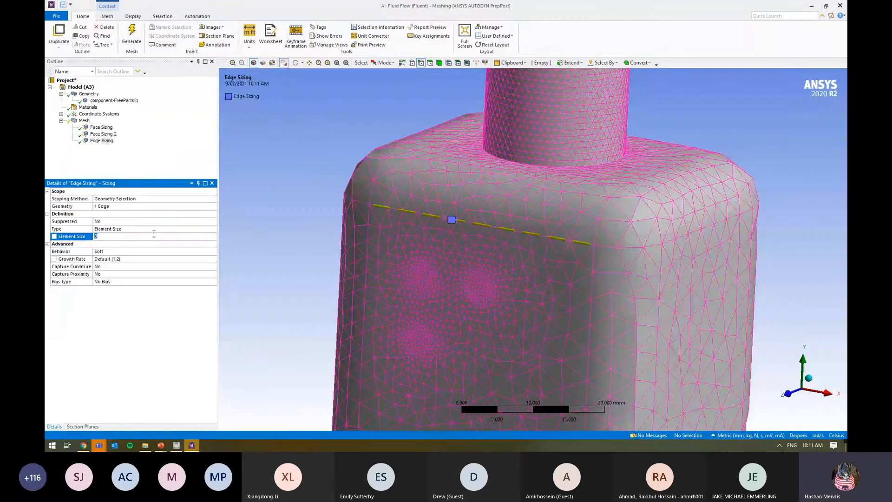
Define the edge sizing by Number of Divisions and set it to 20 divisions
click(205, 228)
click(213, 228)
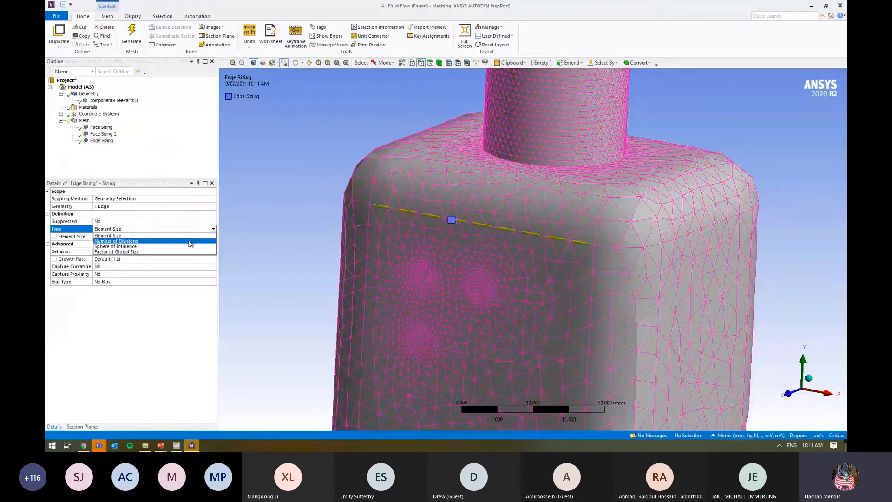
click(162, 240)
click(150, 237)
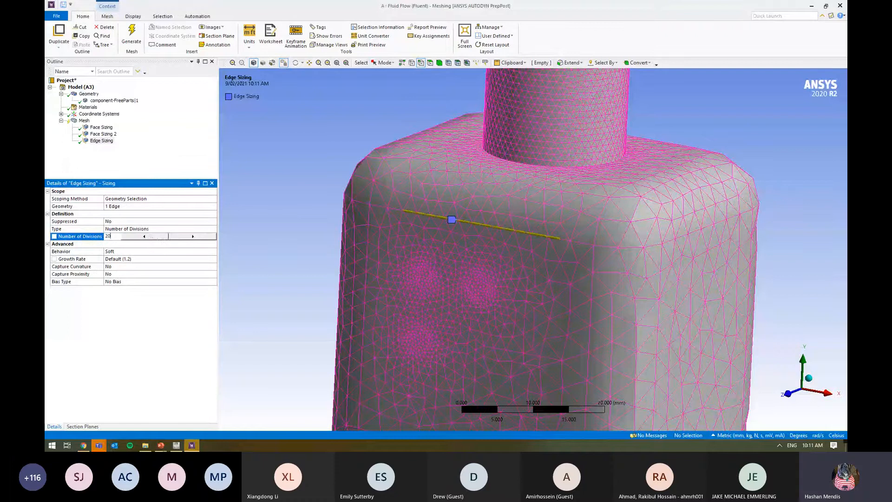
key(Return)
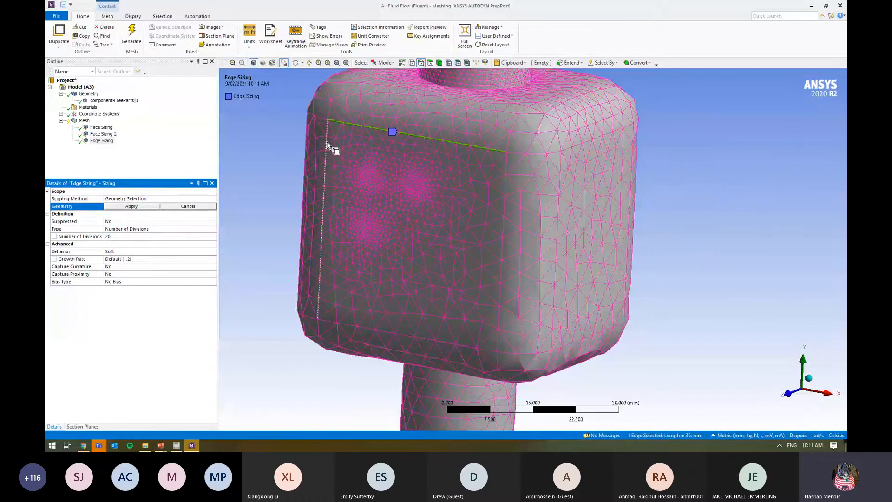
Extend the edge sizing's scope to all four edges of the block's flat face with the circular faces and regenerate the mesh
ctrl+click(327, 146)
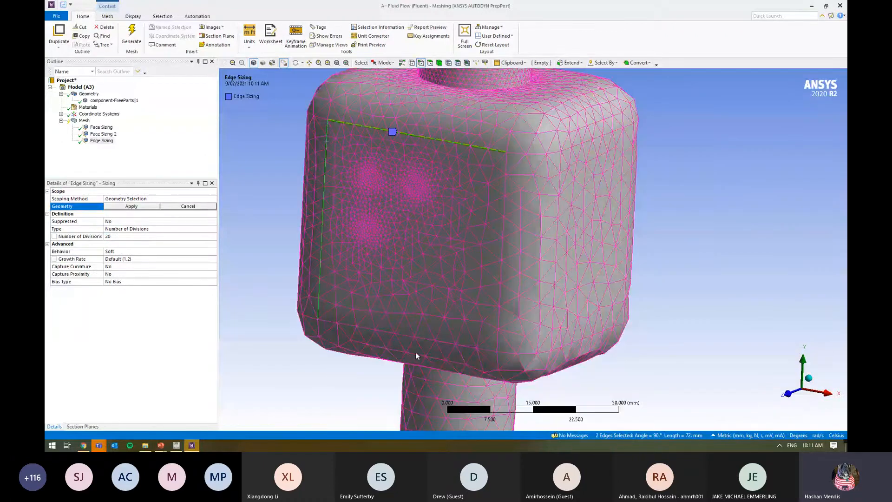
ctrl+click(424, 337)
ctrl+click(502, 251)
click(509, 231)
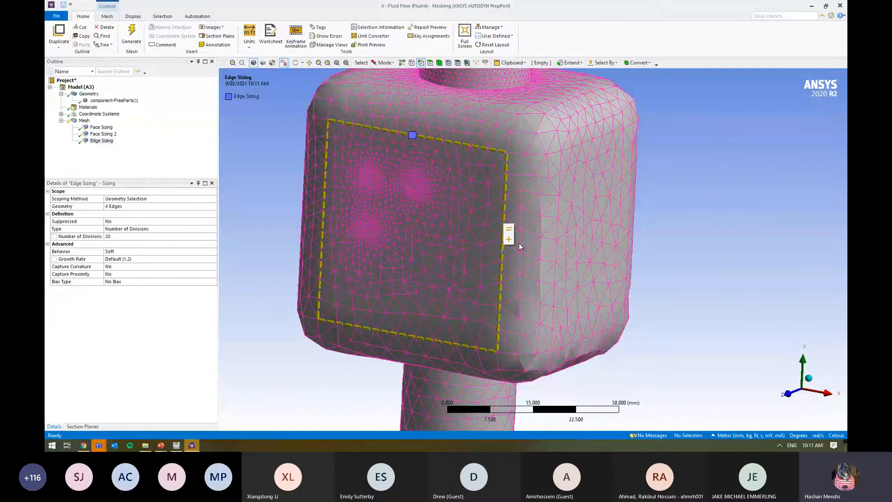
right_click(84, 120)
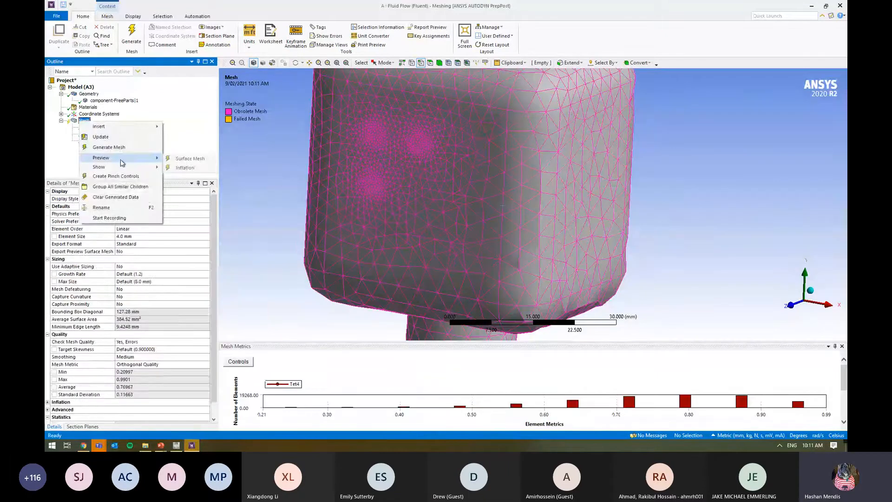
click(132, 148)
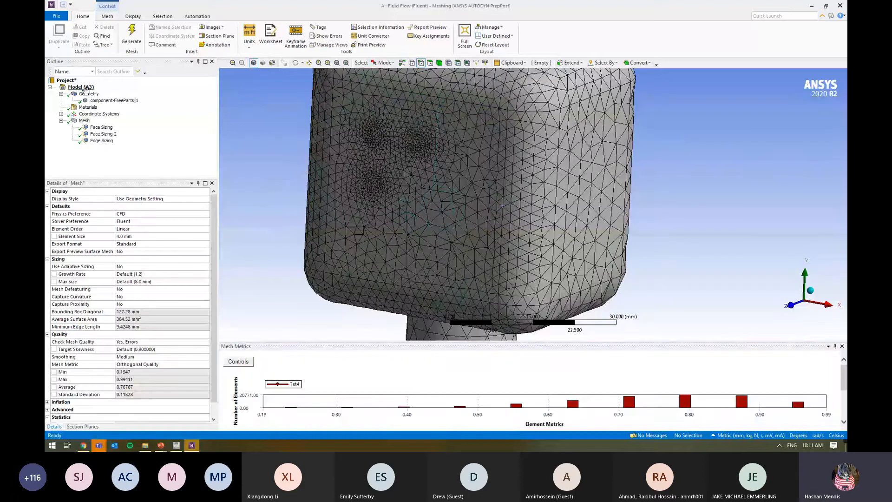
Insert a sizing control on the circular edge below the three refined circles, using Number of Divisions set to 10
click(379, 242)
right_click(385, 242)
mouse_move(446, 26)
click(516, 28)
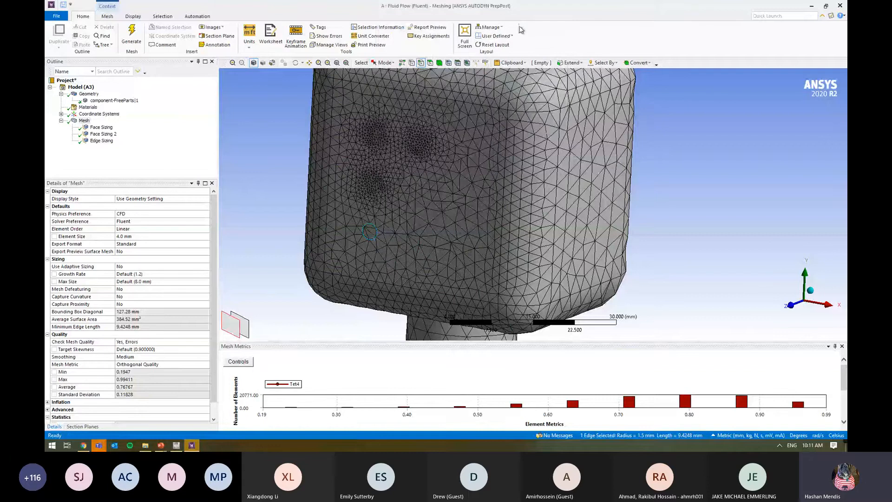
click(149, 228)
click(141, 239)
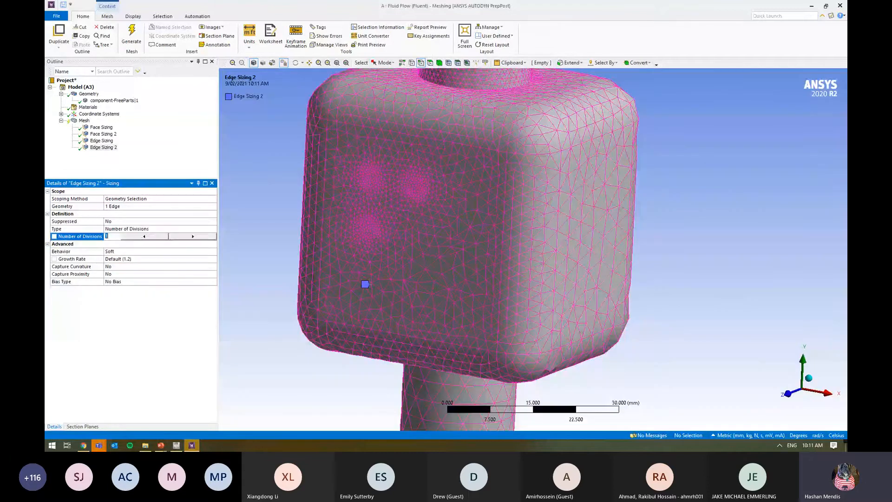
text(10)
key(Return)
Check the division markers on the circular edge up close and regenerate the mesh with the new edge sizing
right_drag(382, 234, 334, 307)
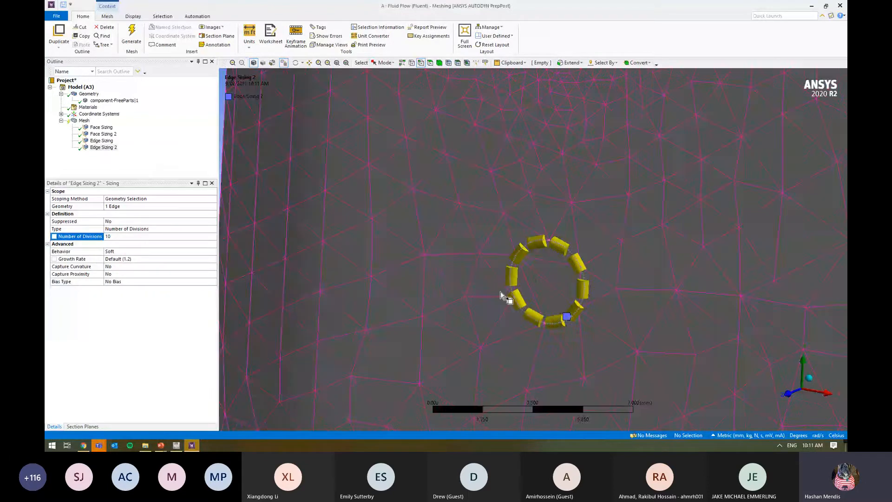
scroll(538, 341, down, 1)
scroll(538, 341, down, 3)
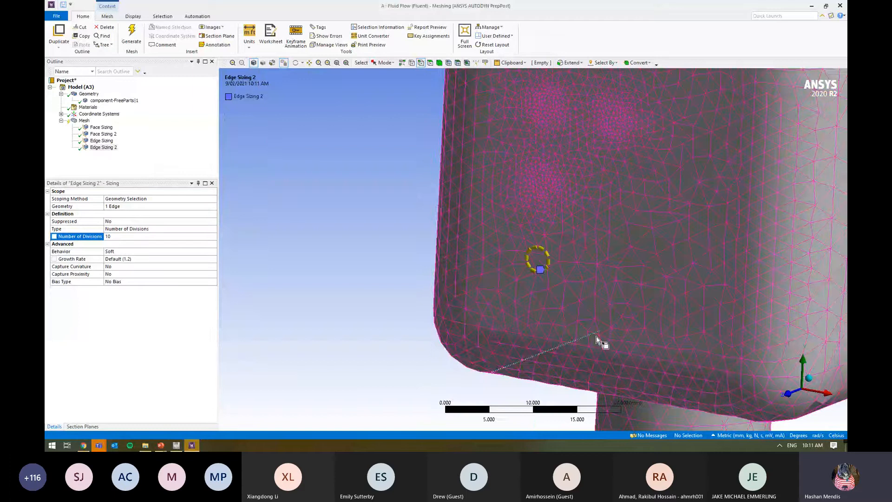
ctrl+middle_drag(596, 337, 379, 328)
click(84, 122)
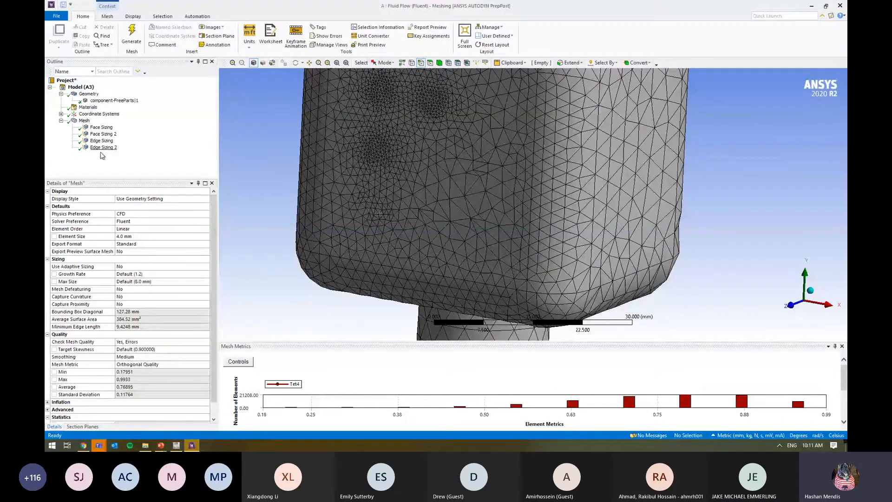
Examine the regenerated mesh around the sized circular edge and over the whole model, with the mesh metrics graph enlarged
scroll(407, 251, down, 4)
scroll(430, 218, up, 8)
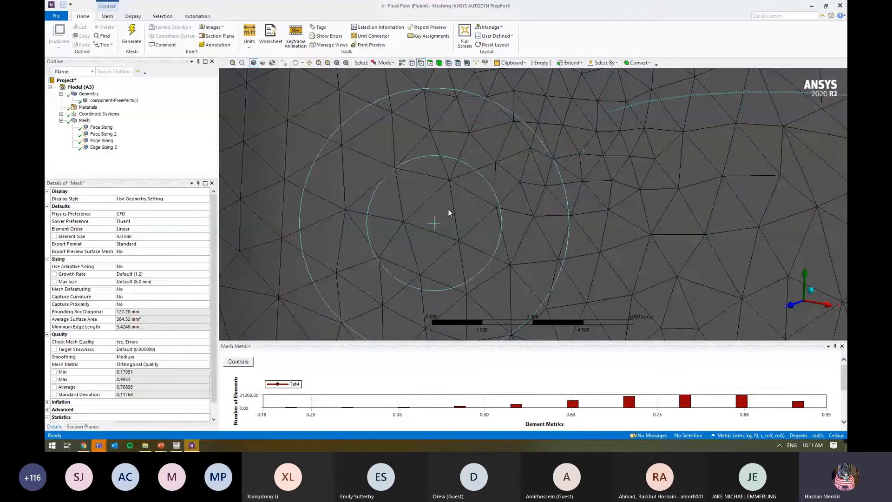
click(589, 150)
scroll(534, 209, down, 3)
scroll(556, 229, down, 4)
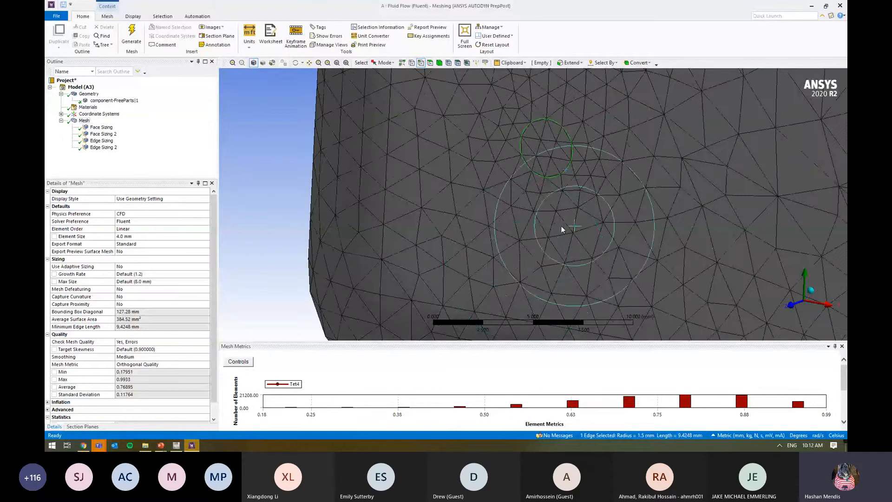
scroll(574, 221, down, 7)
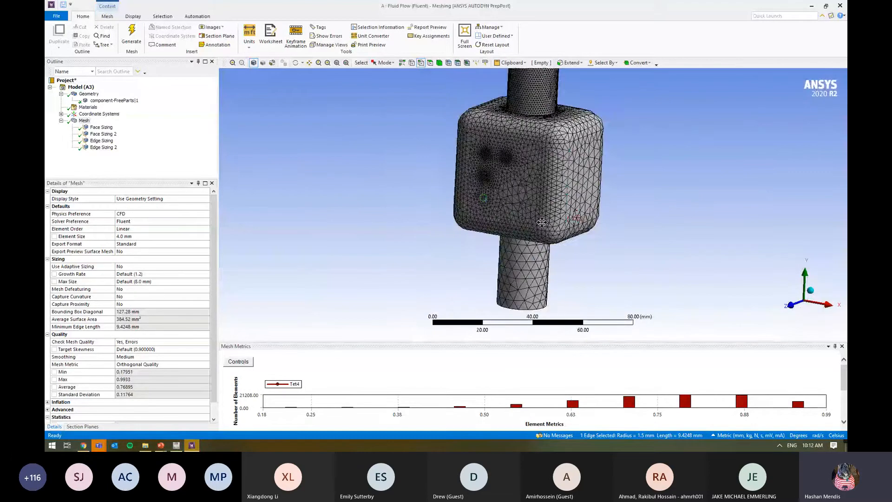
middle_drag(574, 221, 564, 230)
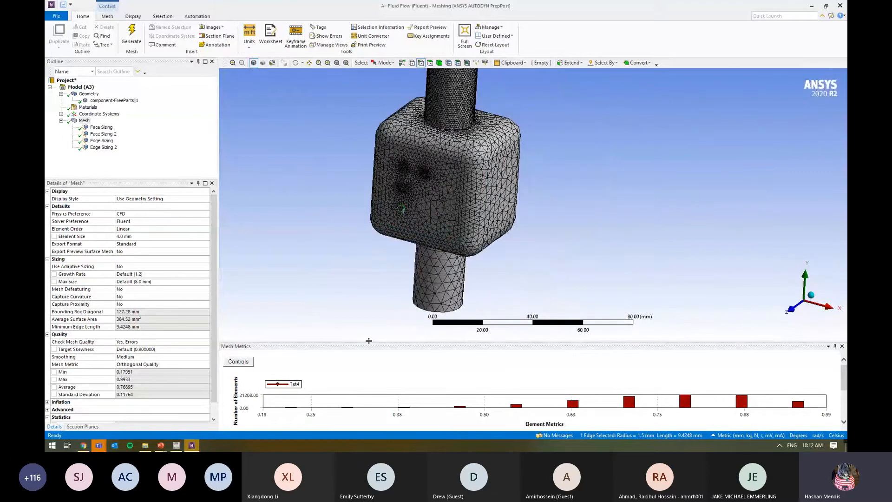
drag(369, 340, 375, 320)
middle_drag(326, 215, 323, 228)
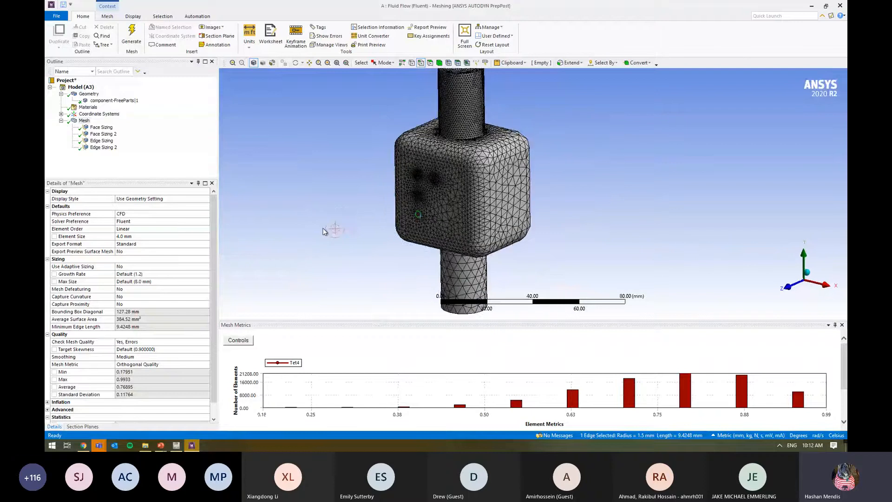
scroll(349, 219, down, 3)
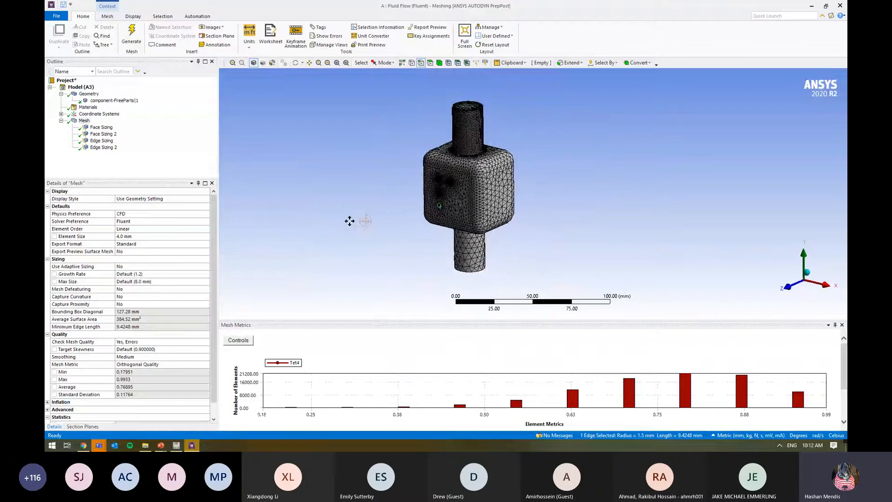
click(292, 184)
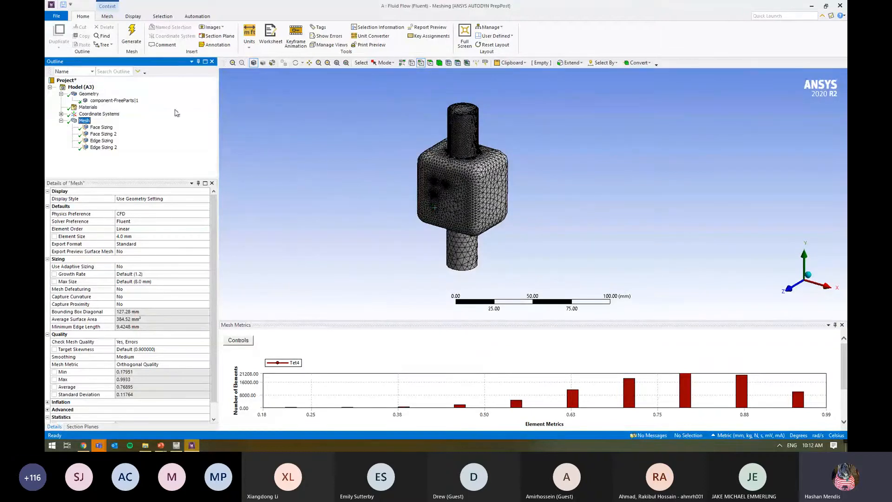
Review the available mesh controls and insert an Inflation control under Mesh
click(110, 18)
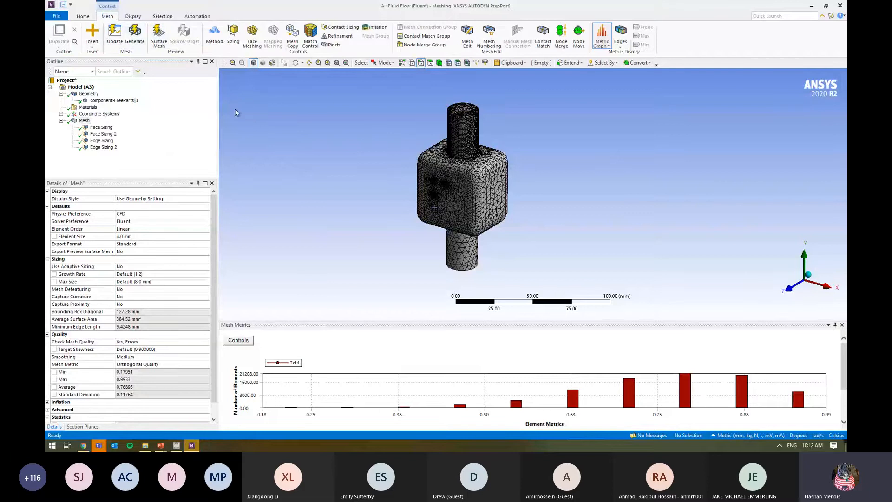
right_click(330, 113)
right_click(309, 116)
right_click(310, 116)
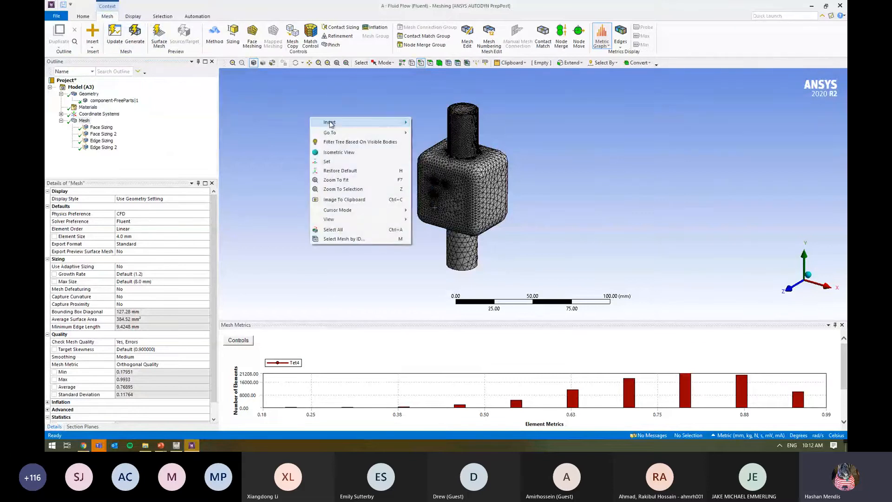
mouse_move(332, 124)
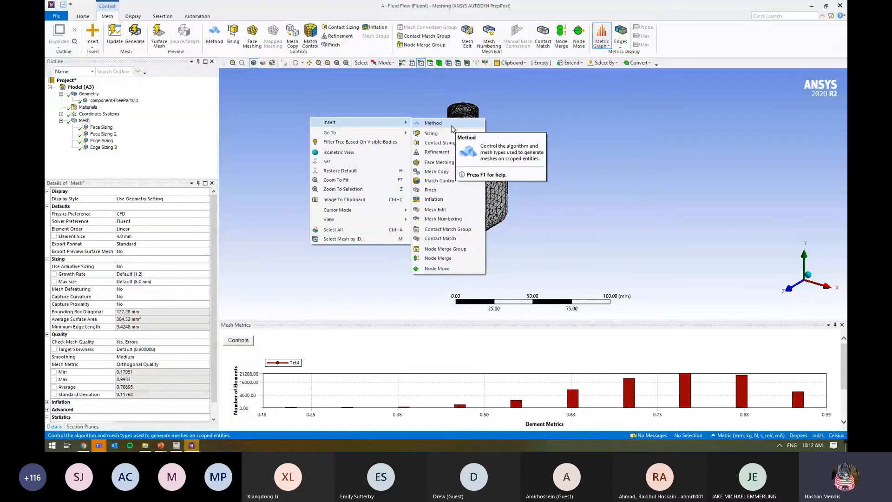
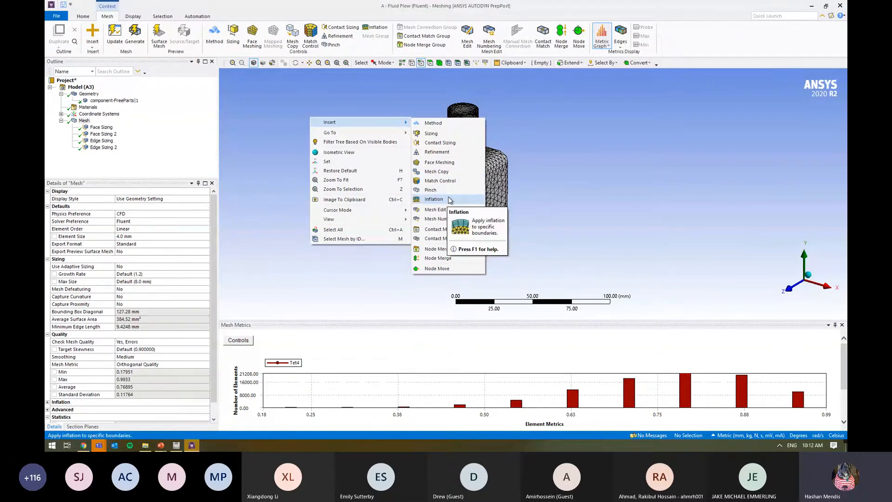
click(434, 199)
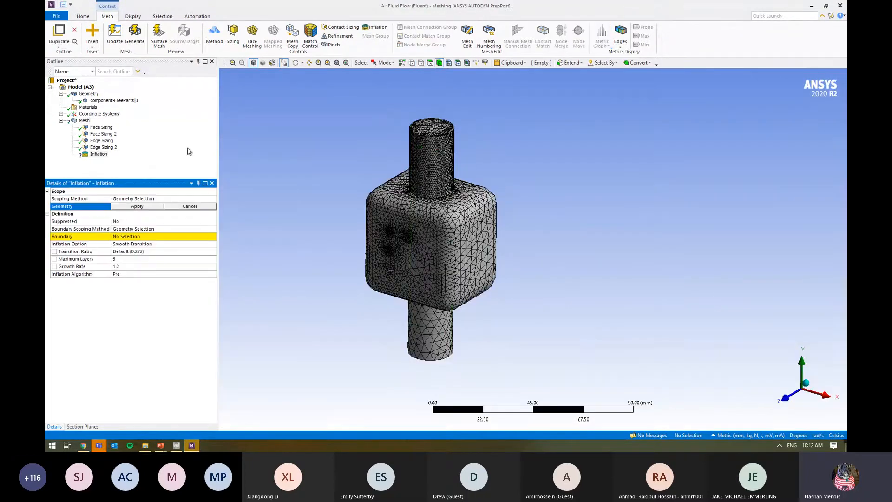
Delete the two face sizing and two edge sizing controls, keeping only the inflation control
click(107, 147)
shift+click(98, 127)
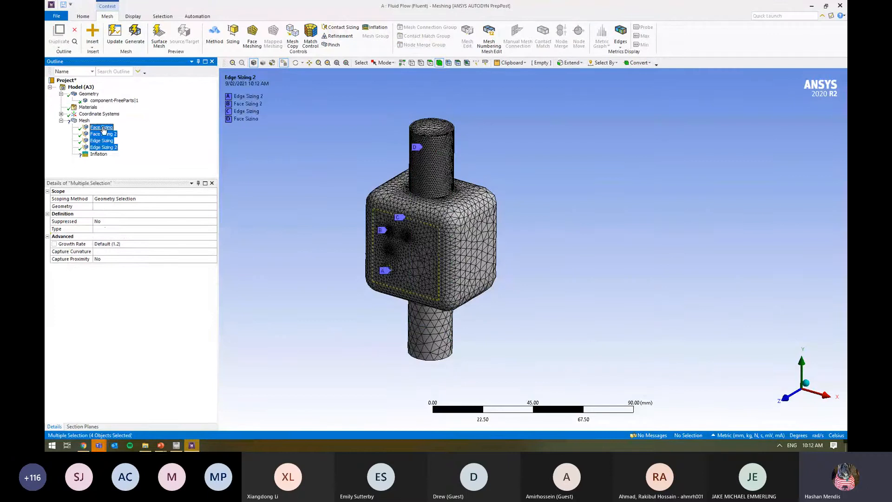
key(Delete)
key(Return)
Turn on Capture Curvature in the global mesh sizing settings
click(87, 121)
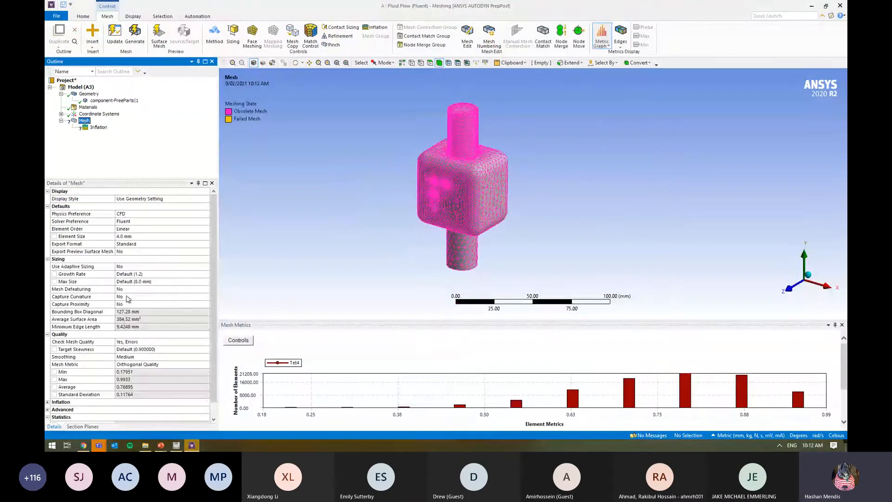
click(141, 301)
double_click(141, 296)
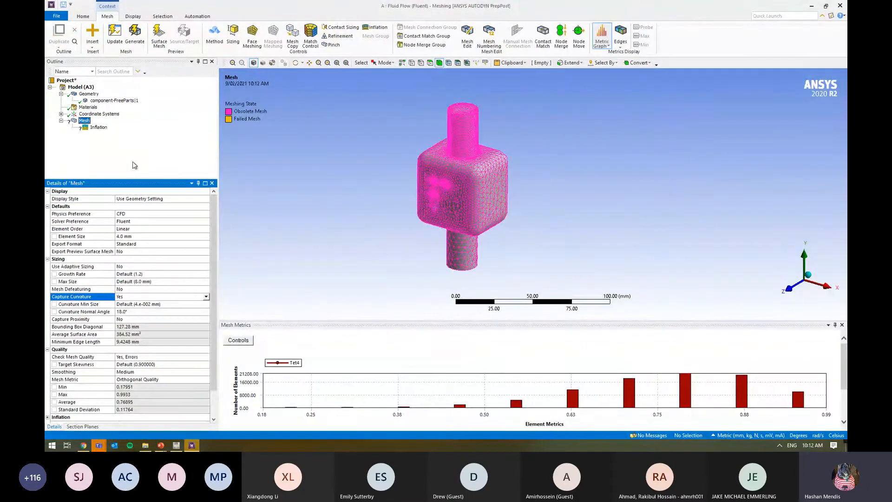
Scope the Inflation control's geometry to the whole body
click(98, 126)
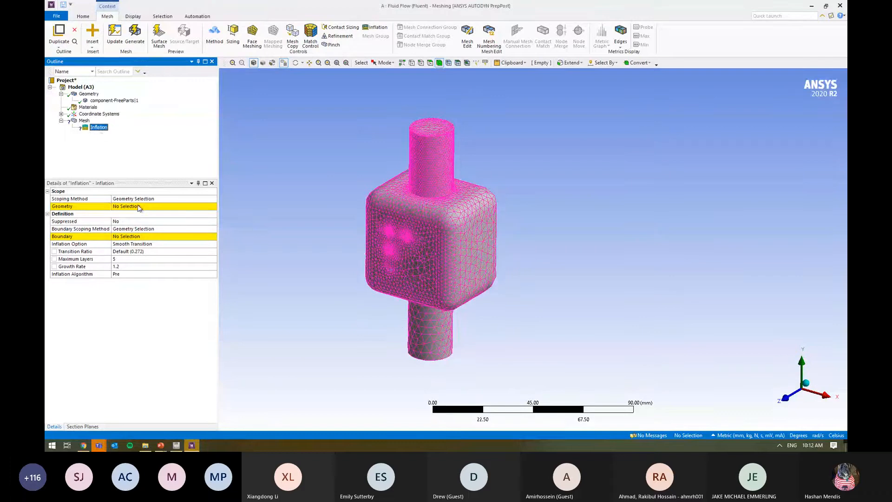
click(138, 206)
click(425, 224)
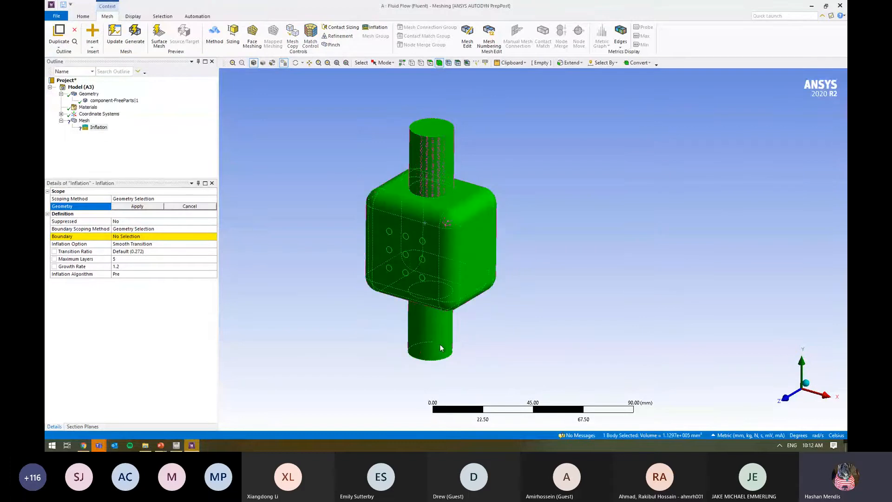
click(147, 209)
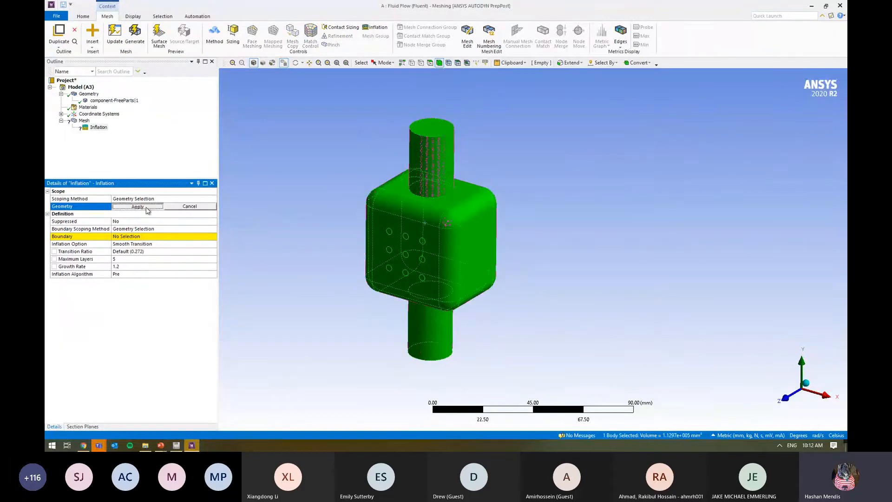
Scope the inflation boundary to the box's faces and holes by selecting the perforated face and extending the selection to its limits
click(141, 238)
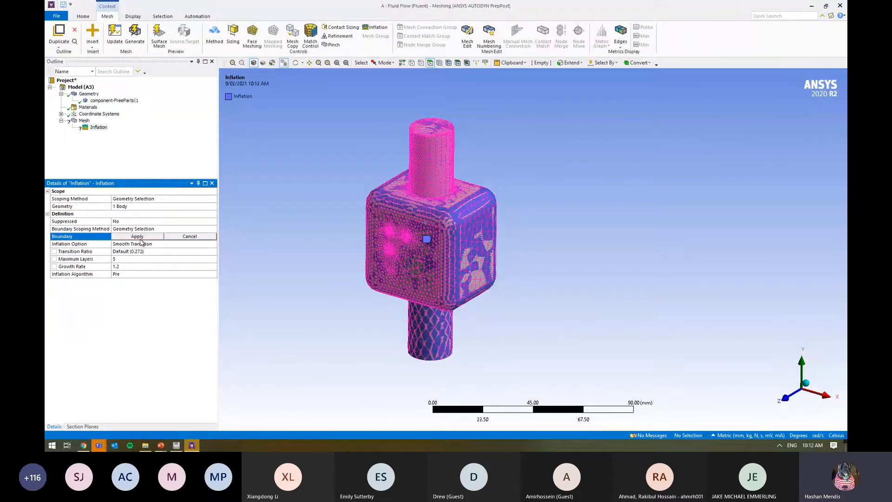
click(430, 321)
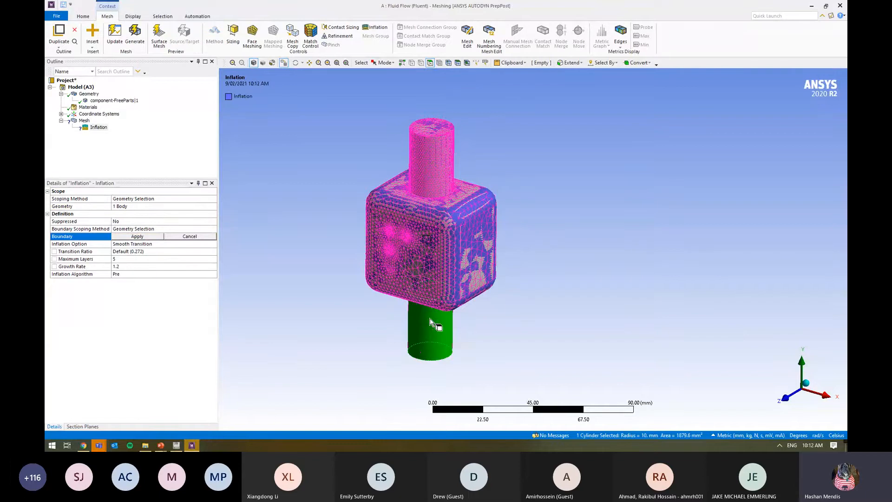
click(428, 255)
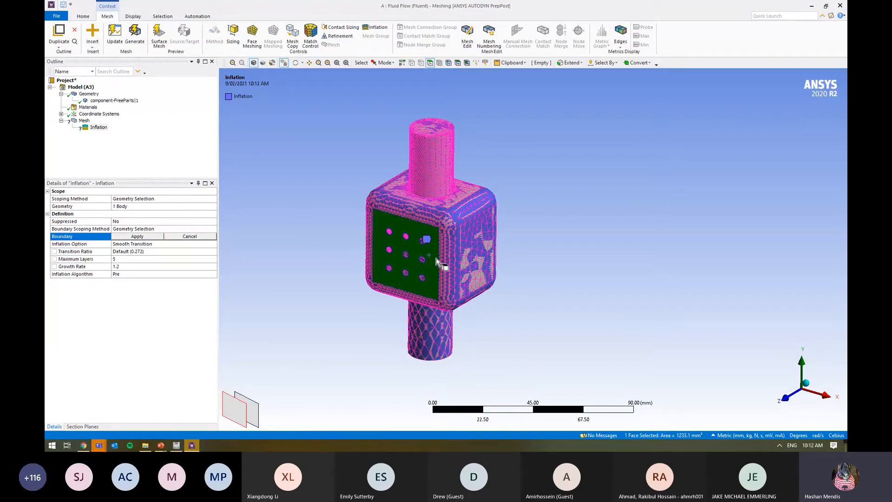
key(shift+F2)
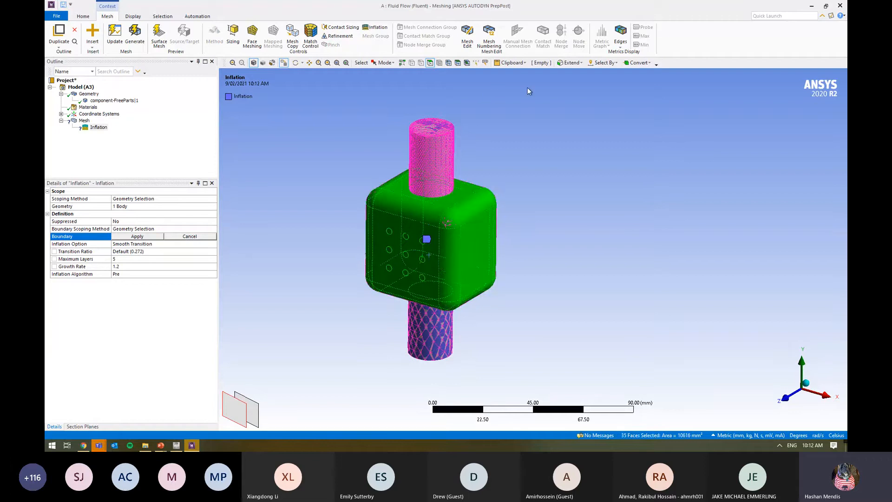
key(ctrl+z)
click(570, 62)
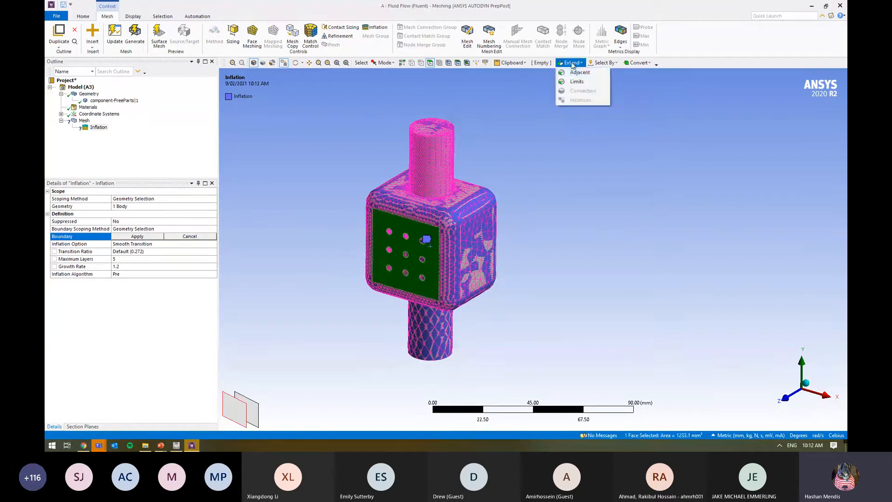
click(597, 86)
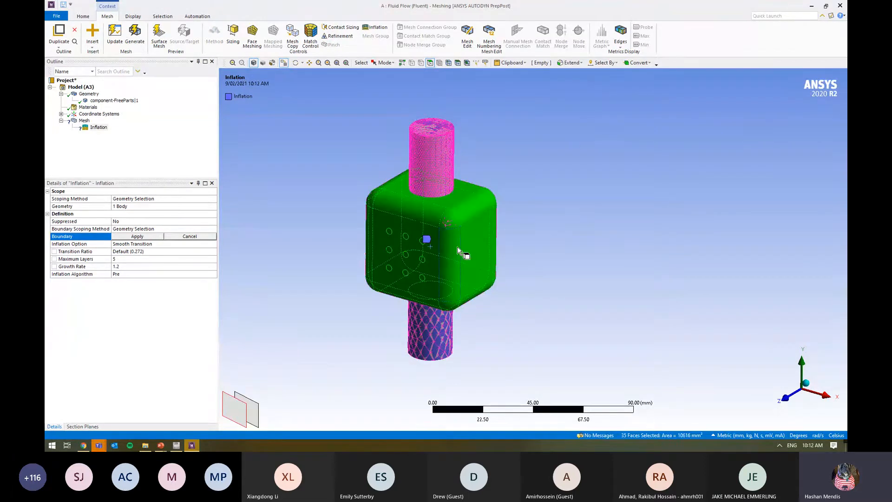
click(137, 236)
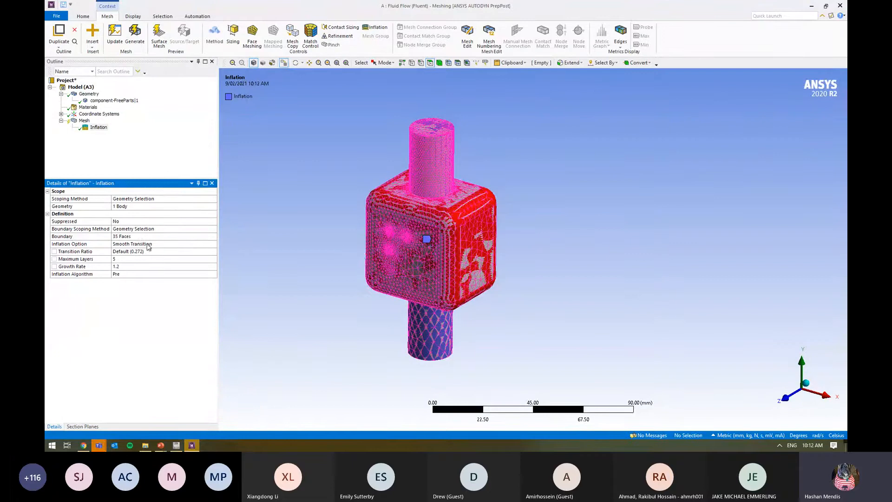
Keep Smooth Transition as the inflation option and generate the mesh
click(177, 244)
click(213, 244)
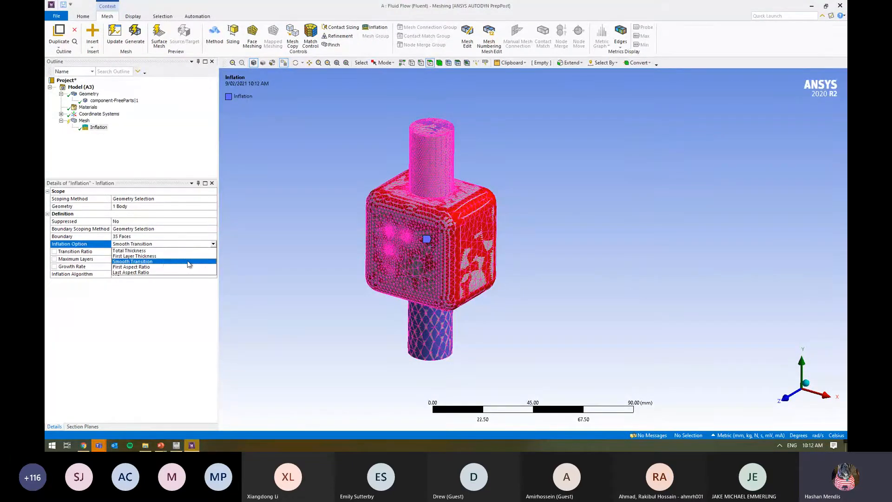
click(165, 262)
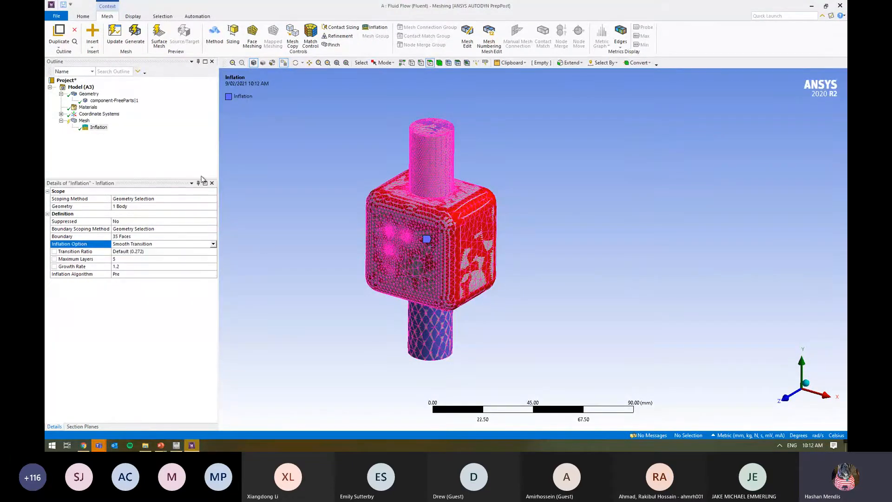
click(185, 158)
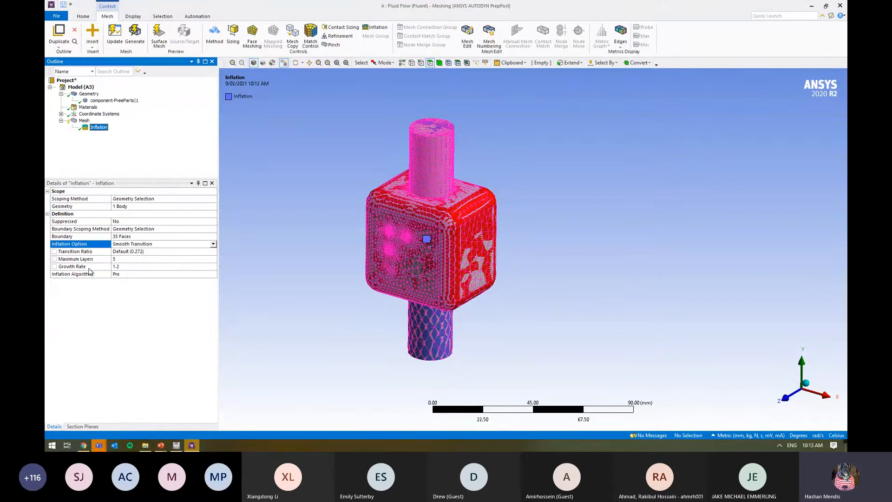
click(84, 120)
right_click(84, 121)
click(116, 147)
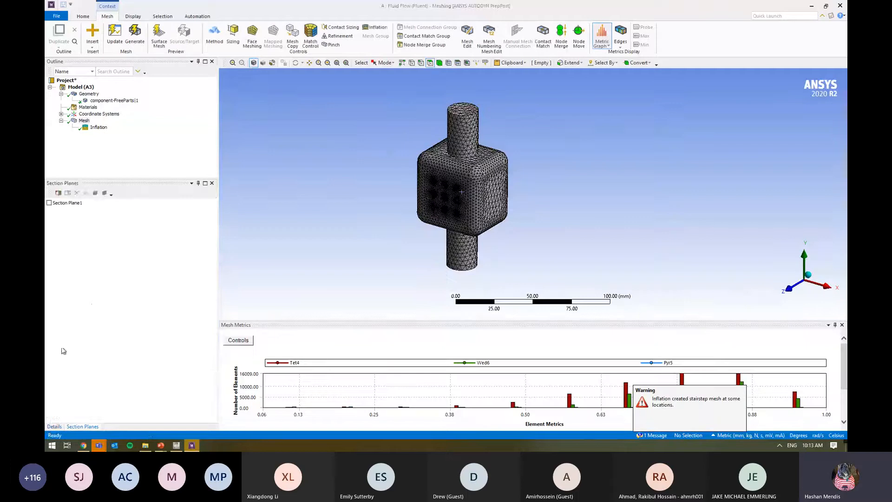
Check the element count in the mesh statistics
click(55, 426)
scroll(130, 380, down, 2)
click(140, 417)
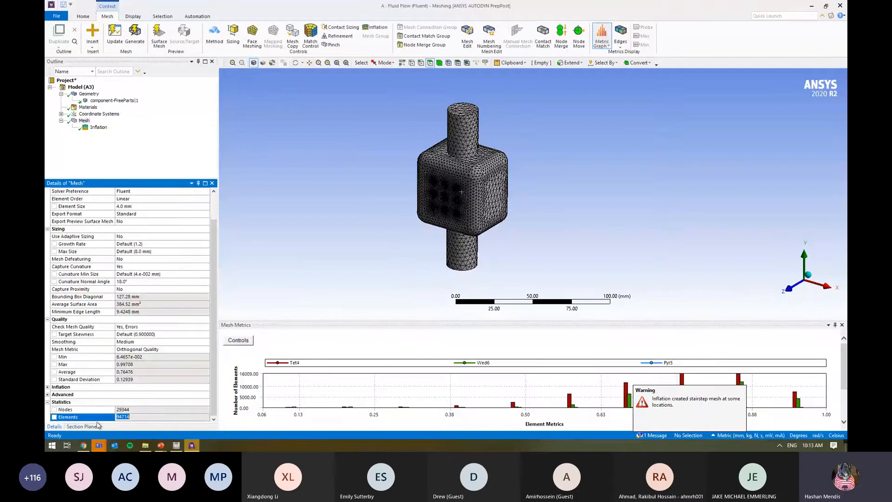
Enable Section Plane1 to cut through the mesh and expose the inner wall region of the box
click(74, 426)
middle_drag(320, 218, 458, 190)
right_drag(505, 163, 464, 202)
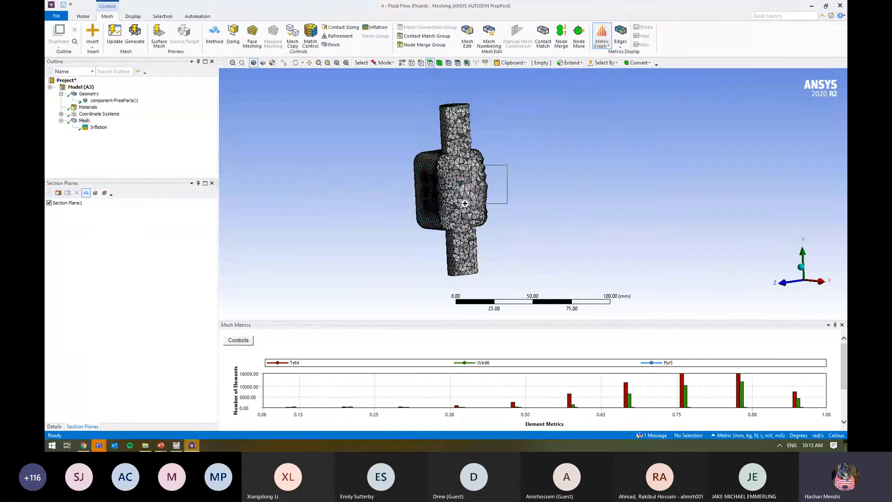
Examine the inflation layers along the outer wall and beside the perforated face in the sectioned mesh
click(54, 426)
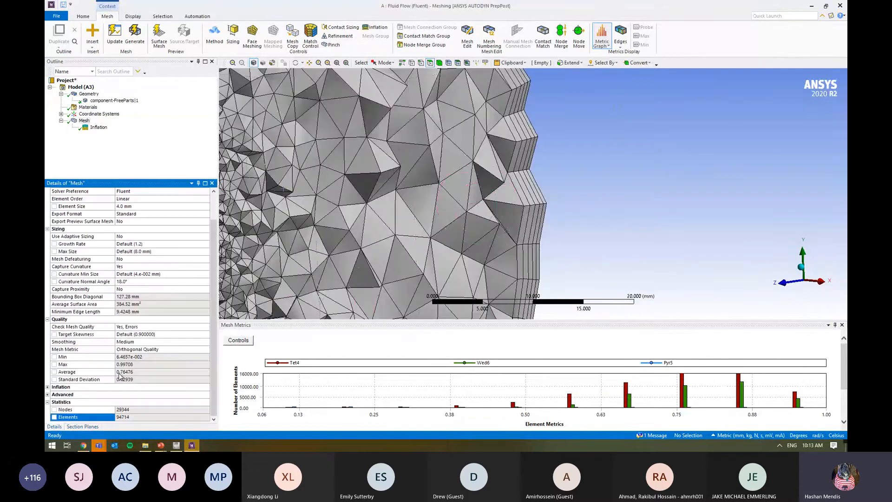
middle_drag(303, 237, 404, 205)
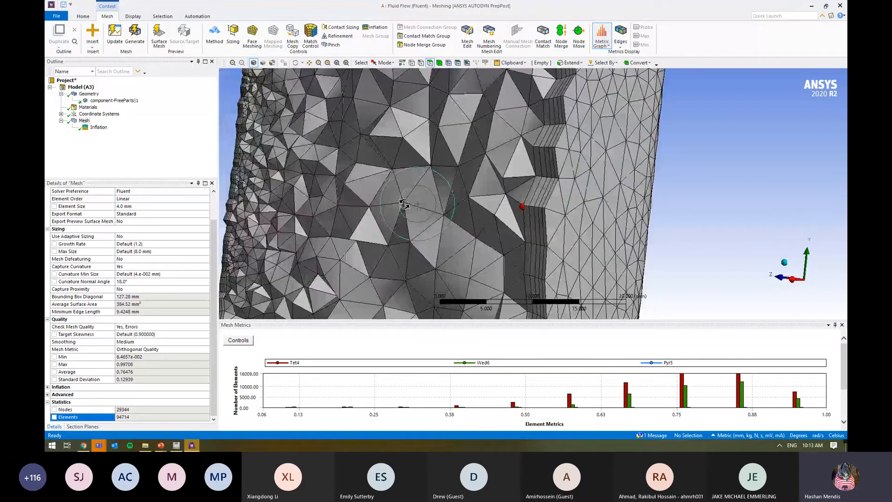
right_drag(588, 204, 522, 242)
middle_drag(446, 213, 486, 195)
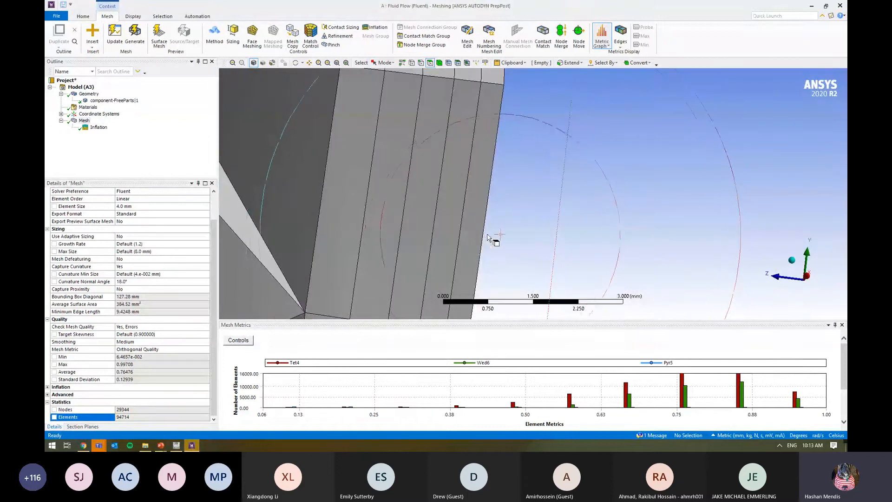
scroll(507, 201, down, 5)
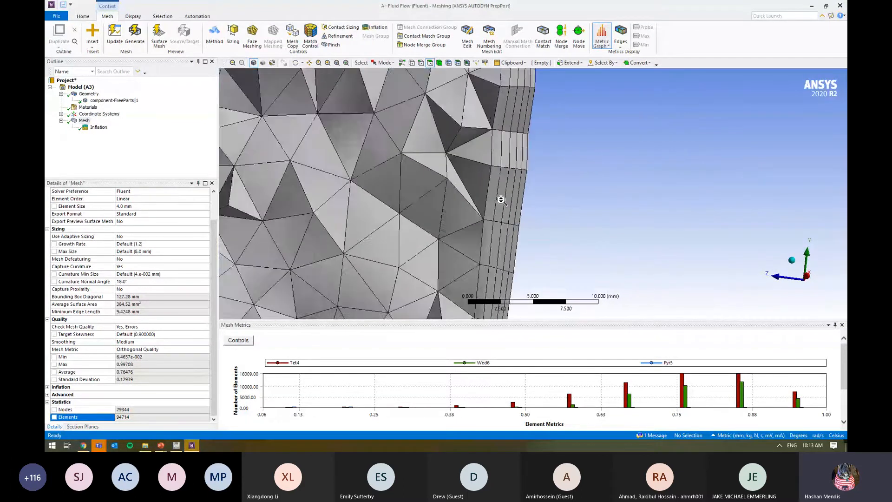
scroll(500, 200, down, 8)
middle_drag(502, 199, 530, 217)
right_drag(426, 203, 473, 251)
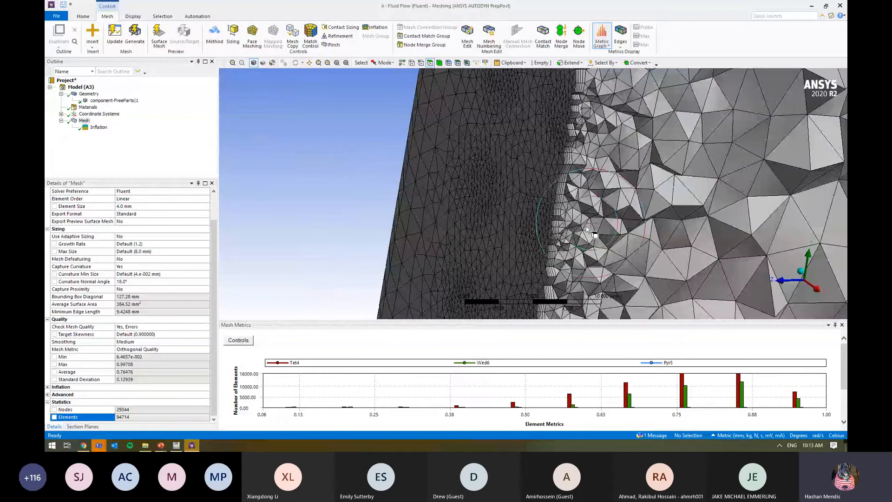
scroll(428, 171, up, 3)
scroll(464, 201, up, 3)
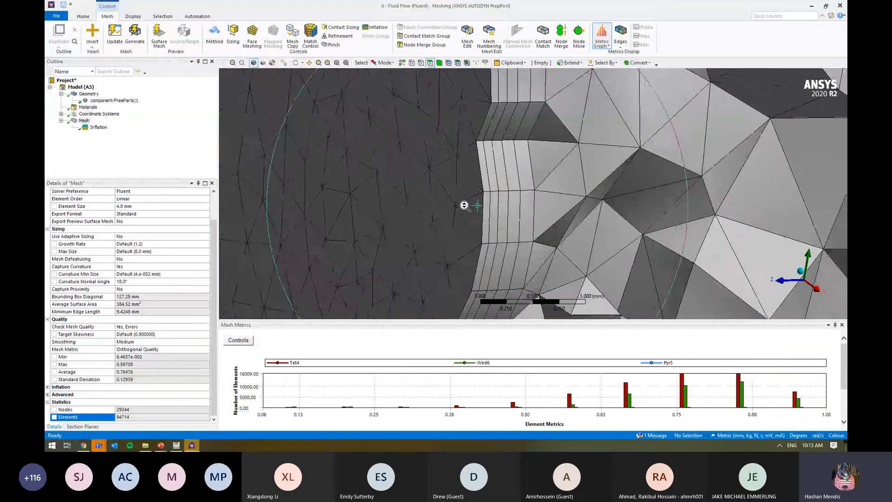
scroll(508, 213, down, 8)
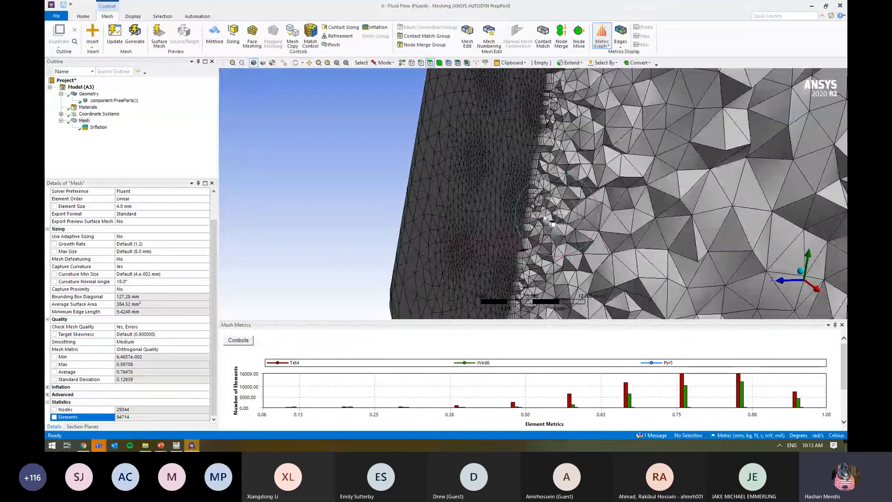
Compare the inflation control's layer and growth rate settings with the layers in the sectioned mesh
click(99, 127)
click(207, 280)
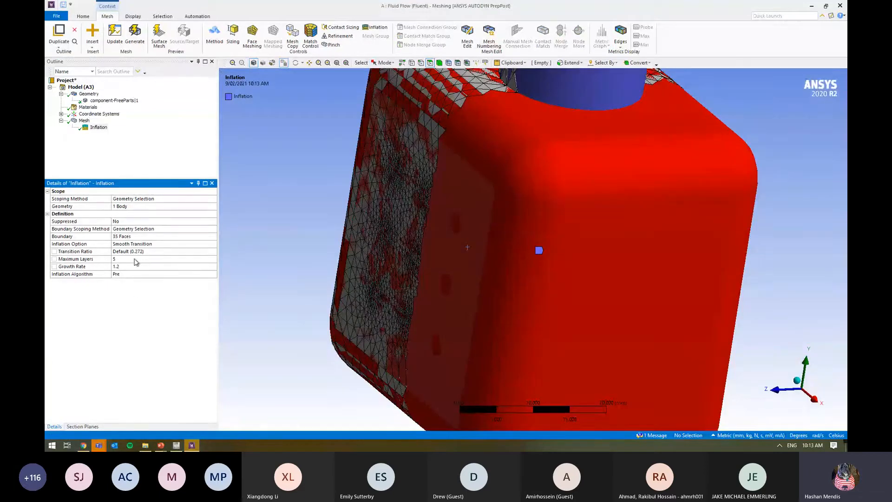
click(127, 265)
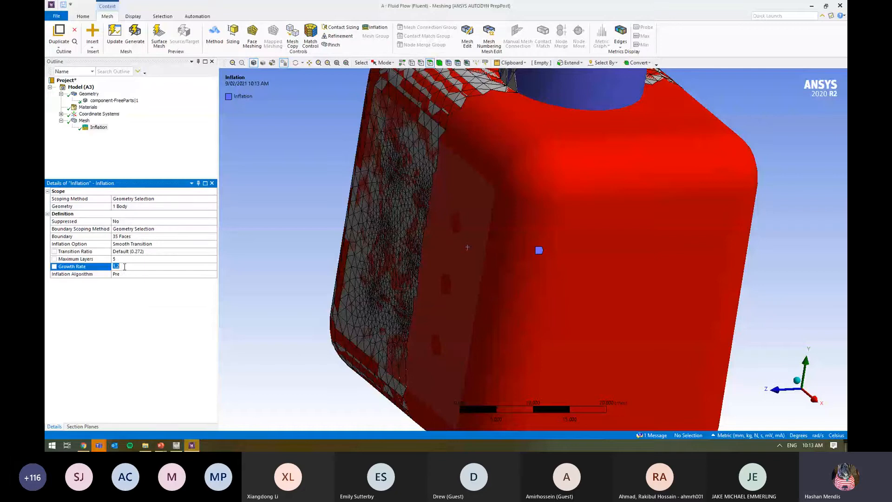
click(84, 121)
scroll(450, 139, up, 5)
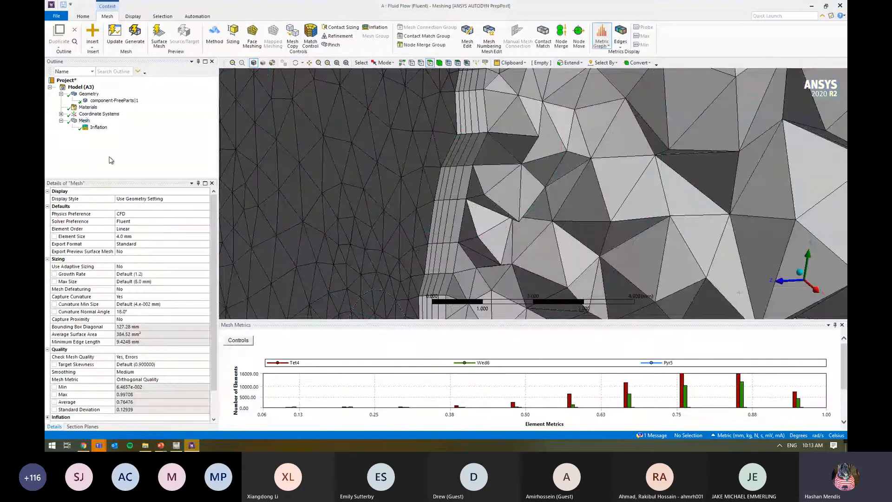
Set the inflation Transition Ratio to 0.1, regenerate the mesh, and inspect the layers near the perforated face
click(95, 132)
click(147, 251)
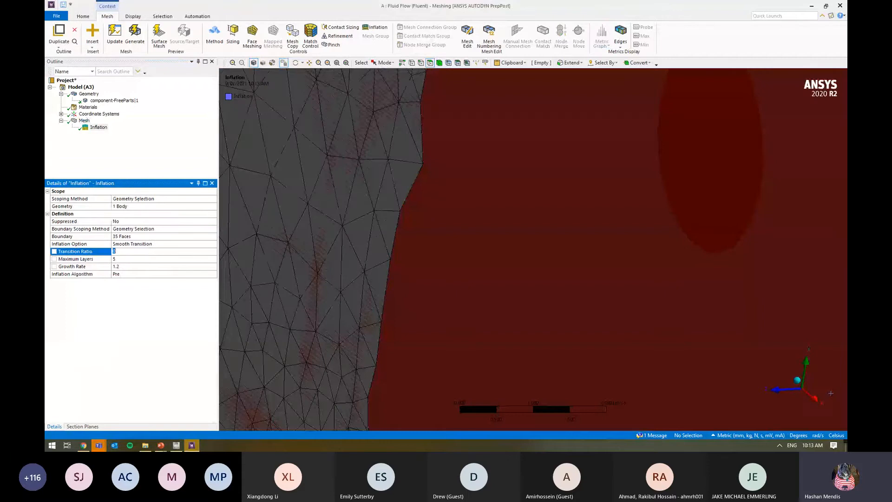
click(140, 171)
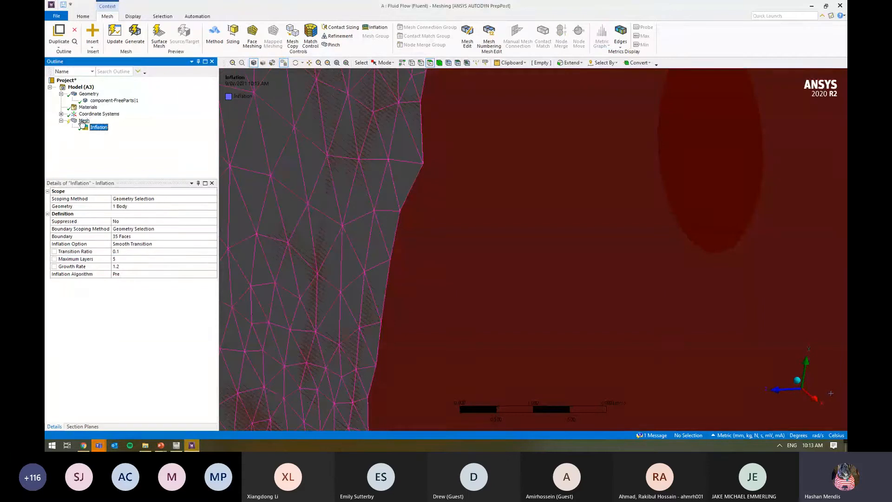
right_click(83, 121)
click(121, 146)
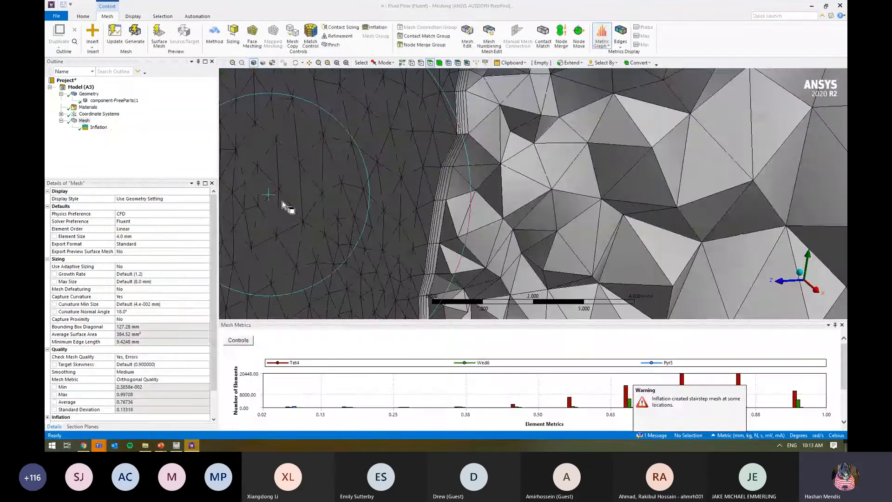
right_drag(458, 177, 533, 207)
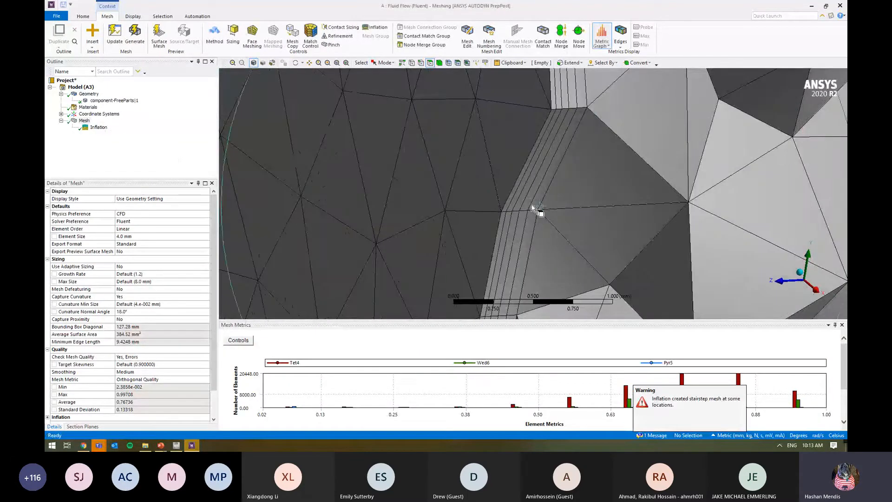
Set the inflation control's Maximum Layers to 10
click(98, 128)
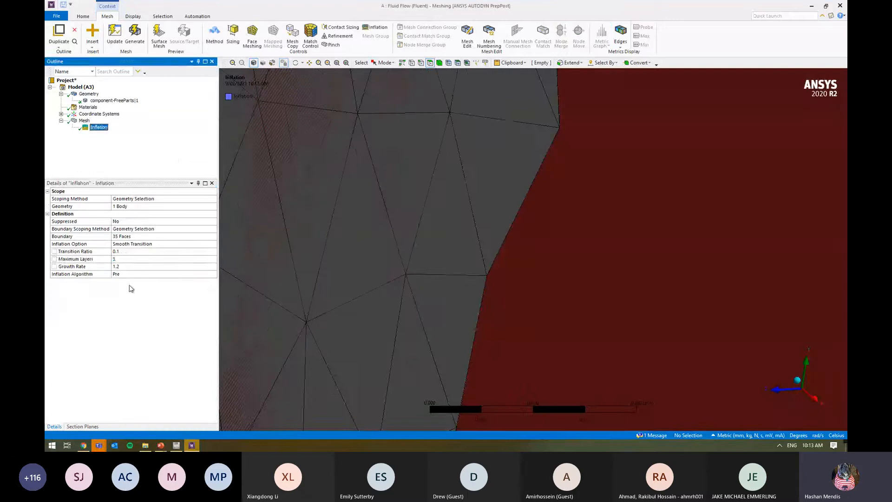
click(138, 260)
text(10)
key(Return)
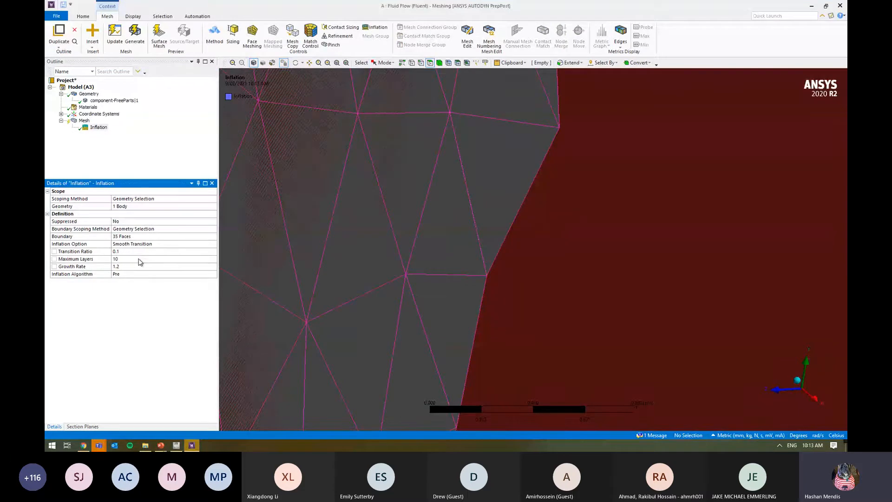
Restore the inflation Transition Ratio to its default by entering 0, and regenerate the mesh
click(130, 252)
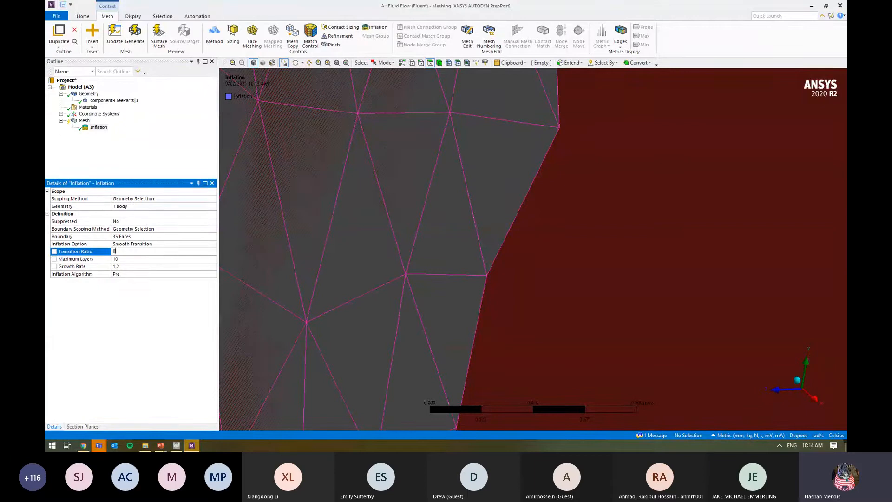
key(Return)
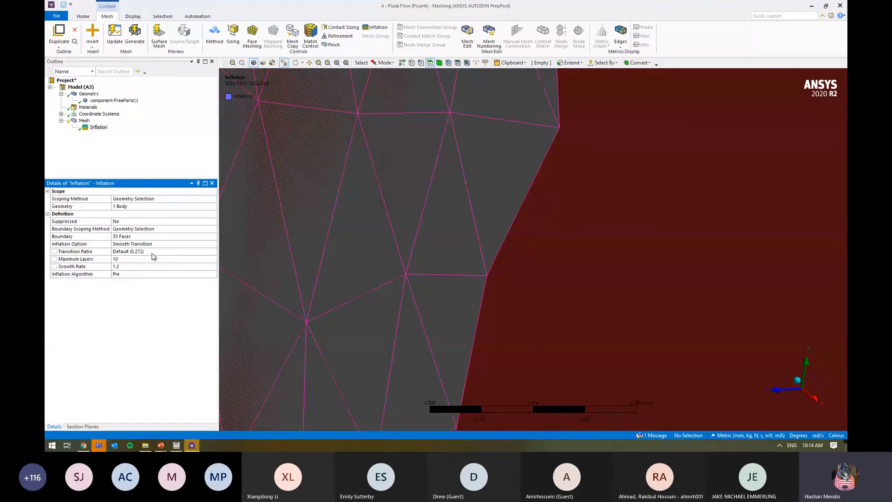
right_click(81, 120)
click(123, 146)
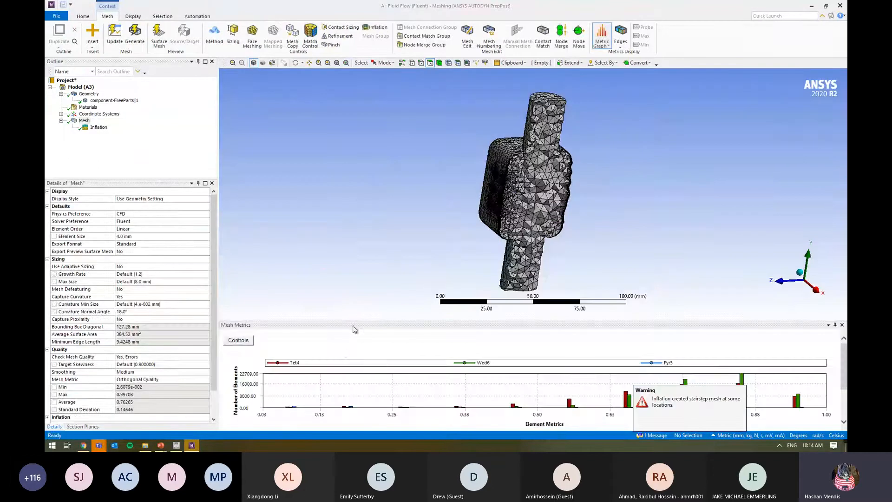
Enlarge the mesh metrics chart and highlight the lowest-quality Pyr5 elements in the model
drag(357, 318, 325, 233)
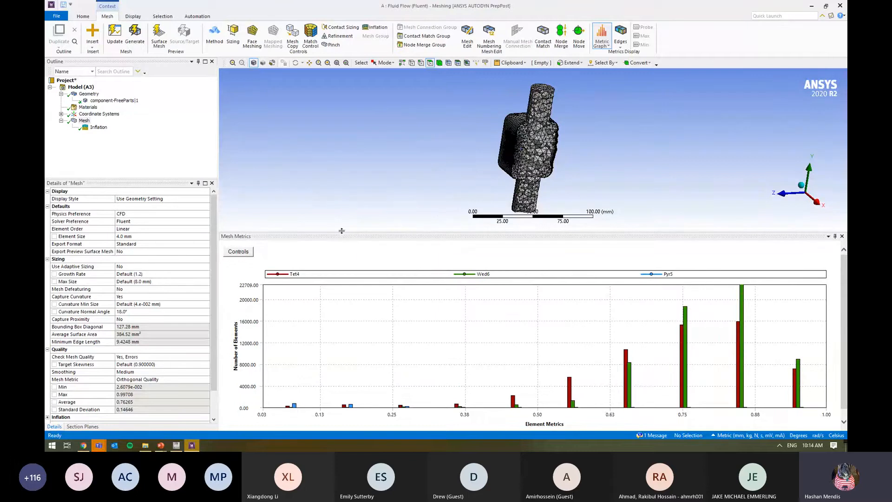
drag(341, 231, 340, 286)
middle_drag(454, 239, 421, 210)
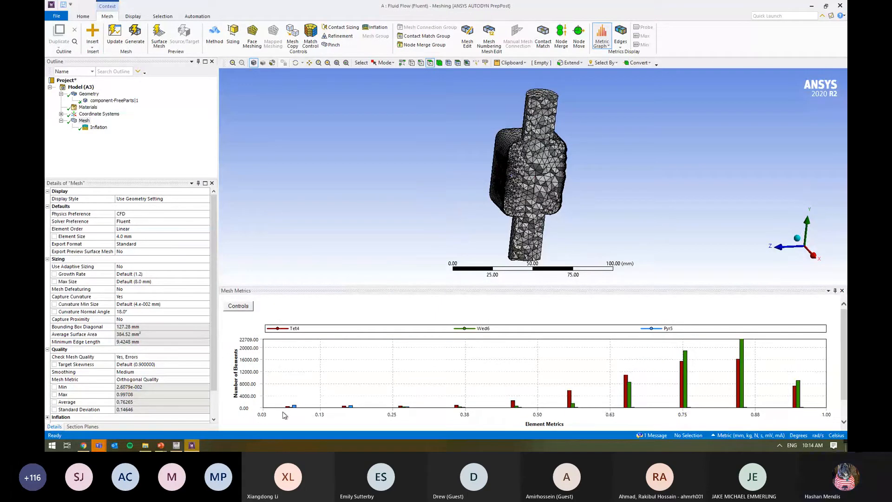
click(295, 407)
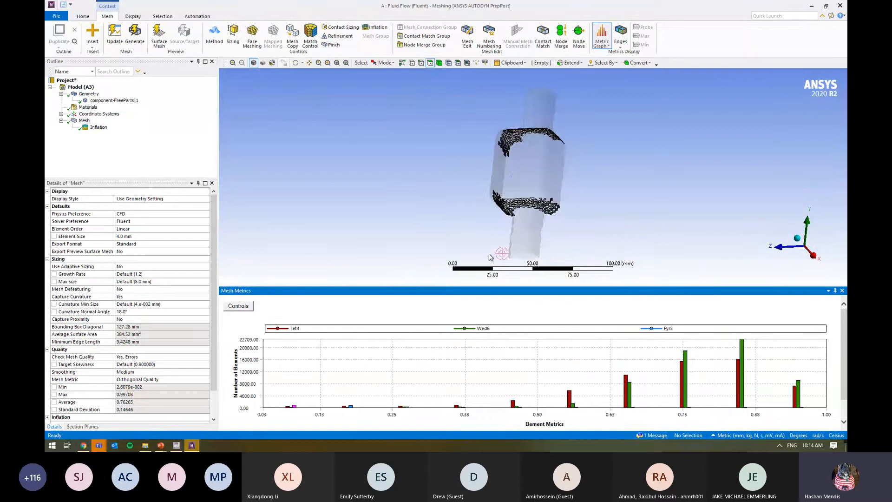
Inspect the highlighted lowest-quality Pyr5 elements up close near the body's rounded edges, and restore the full mesh display
right_drag(570, 125, 489, 163)
mouse_move(485, 152)
middle_down()
mouse_move(442, 140)
mouse_move(457, 168)
middle_up()
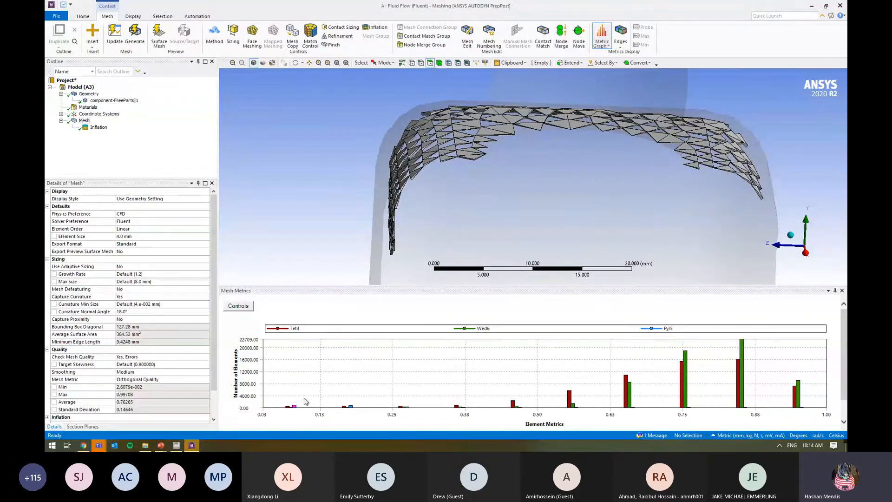
mouse_move(444, 178)
middle_down()
mouse_move(431, 133)
mouse_move(436, 157)
middle_up()
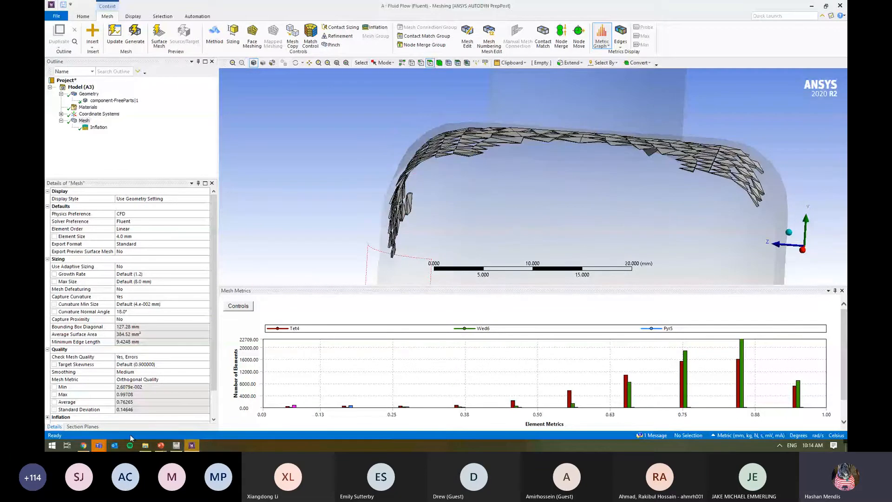
click(313, 394)
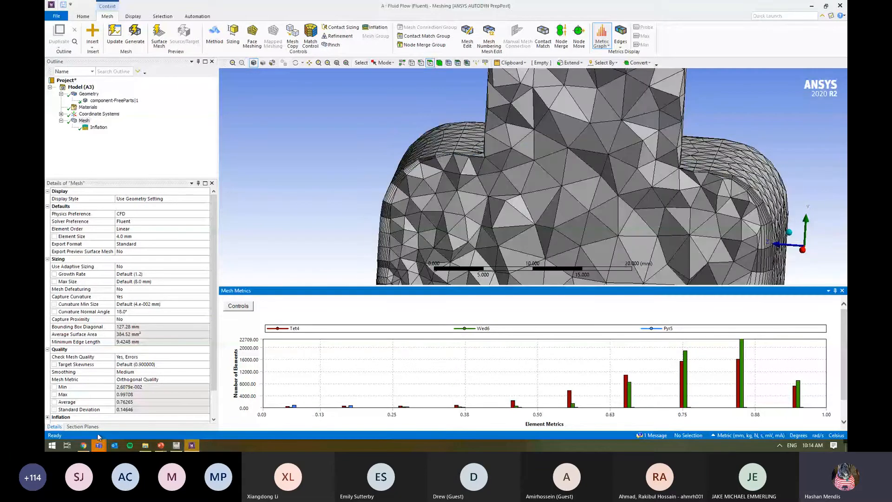
Enlarge the model view and examine the inflation layers around the rounded corner beside the upper pipe
middle_drag(426, 200, 427, 201)
scroll(427, 201, up, 4)
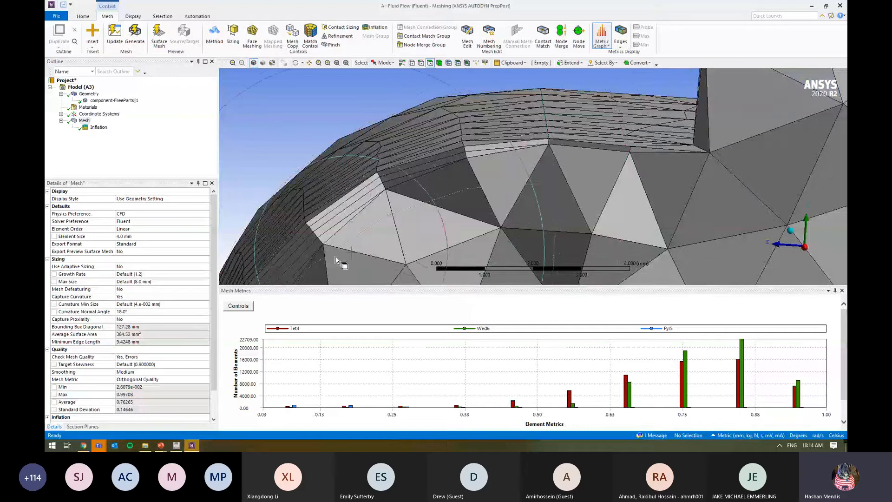
scroll(378, 227, down, 2)
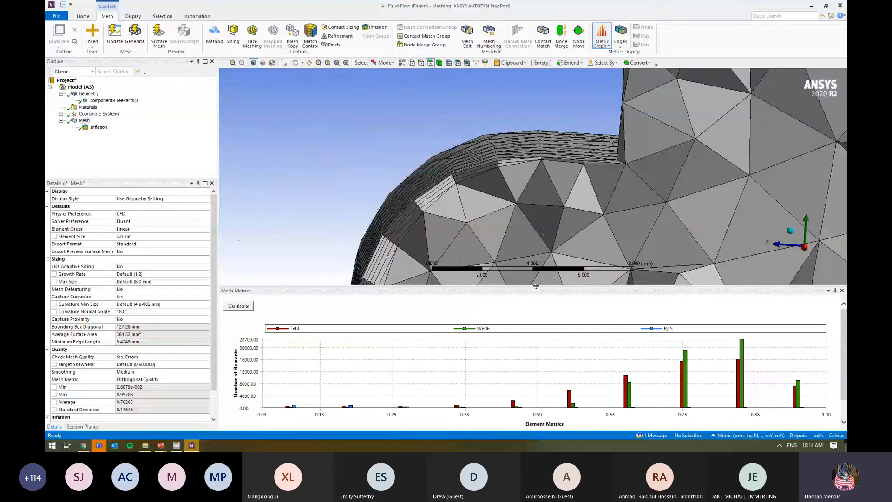
drag(536, 286, 536, 386)
scroll(483, 227, up, 2)
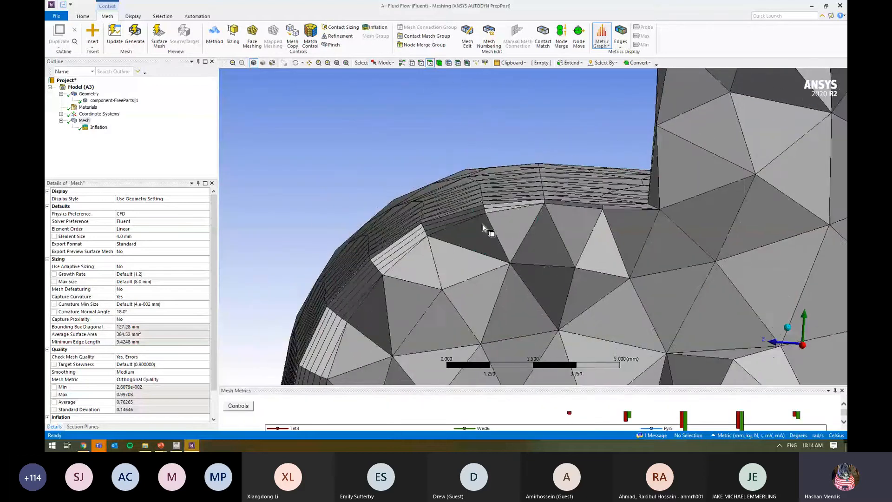
middle_drag(483, 228, 395, 376)
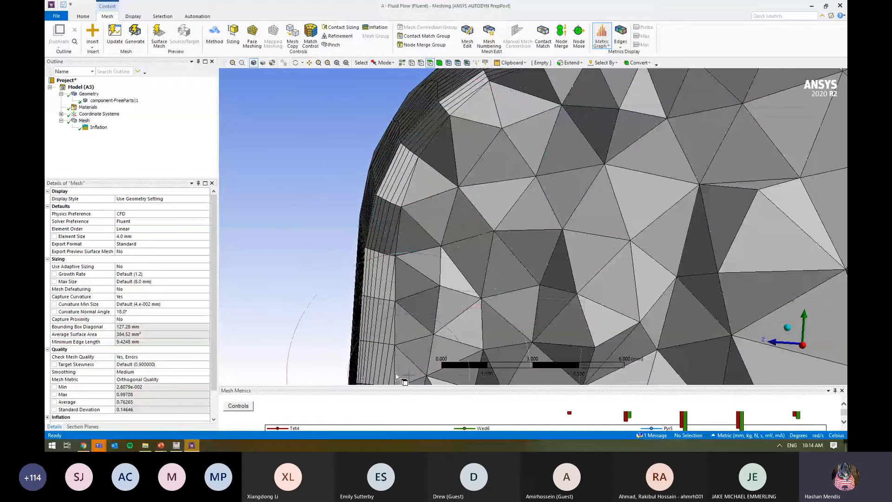
mouse_move(408, 225)
middle_down()
mouse_move(418, 213)
mouse_move(381, 289)
mouse_move(468, 175)
middle_up()
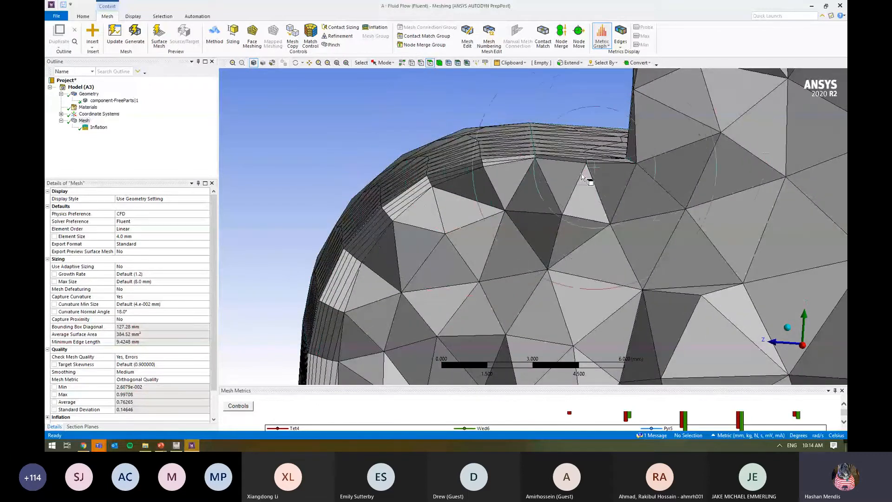
middle_drag(589, 193, 650, 177)
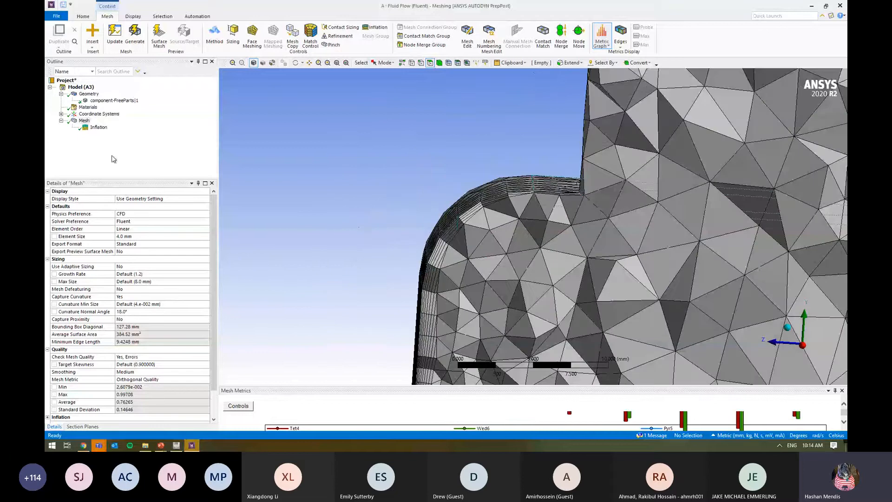
Add the upper and lower pipe walls to the inflation control's boundary faces and regenerate the mesh
click(99, 127)
click(130, 236)
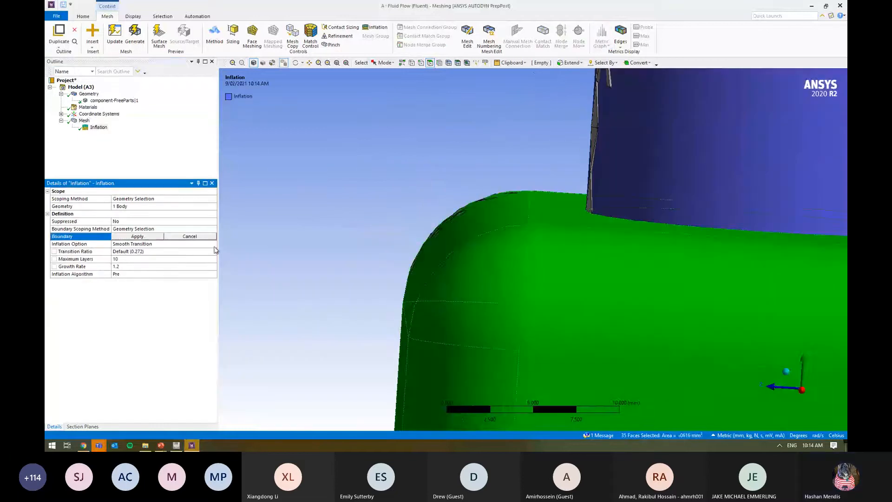
scroll(445, 144, down, 10)
ctrl+click(444, 144)
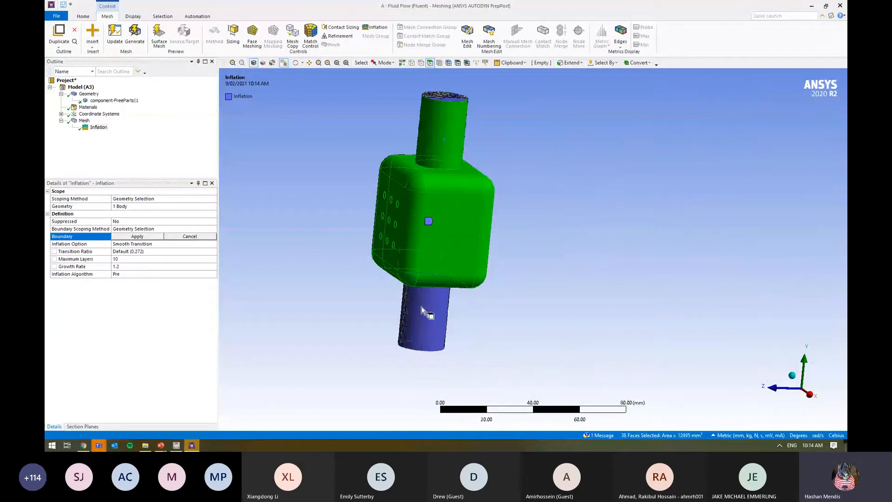
ctrl+click(421, 307)
click(137, 236)
right_click(82, 122)
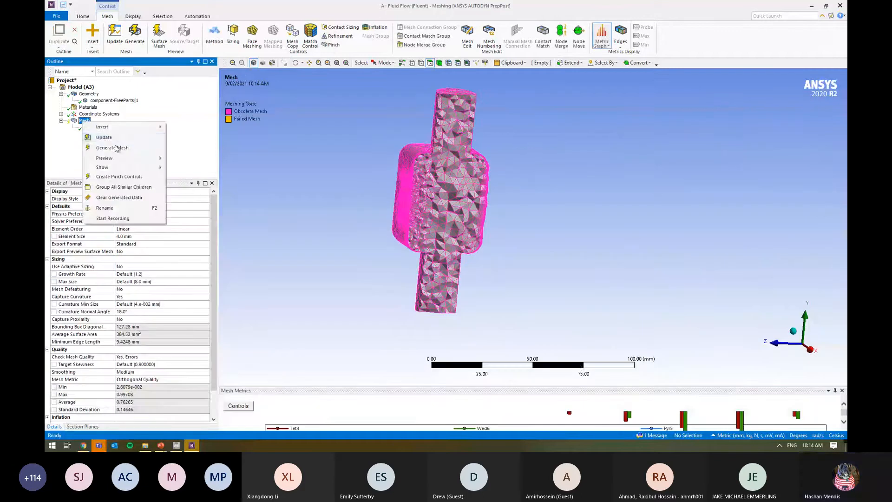
click(115, 148)
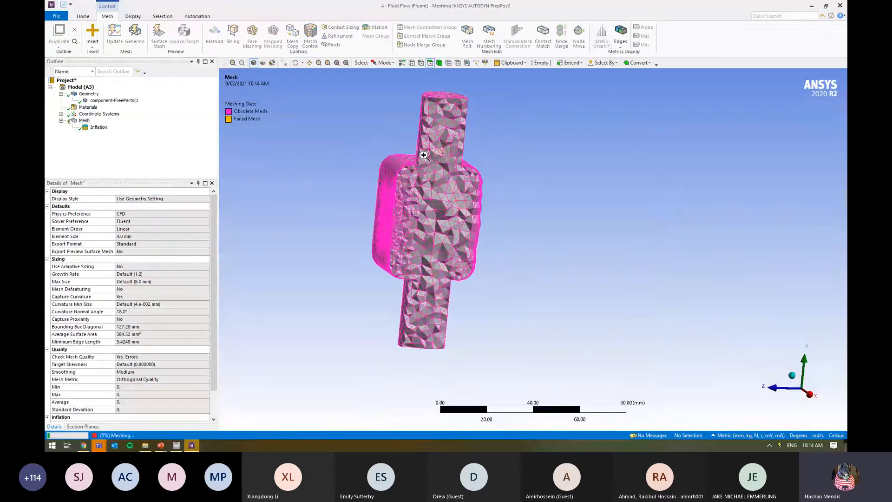
Inspect the inflation layers where the upper pipe meets the body in the section view
right_drag(424, 151, 395, 176)
middle_drag(432, 215, 453, 220)
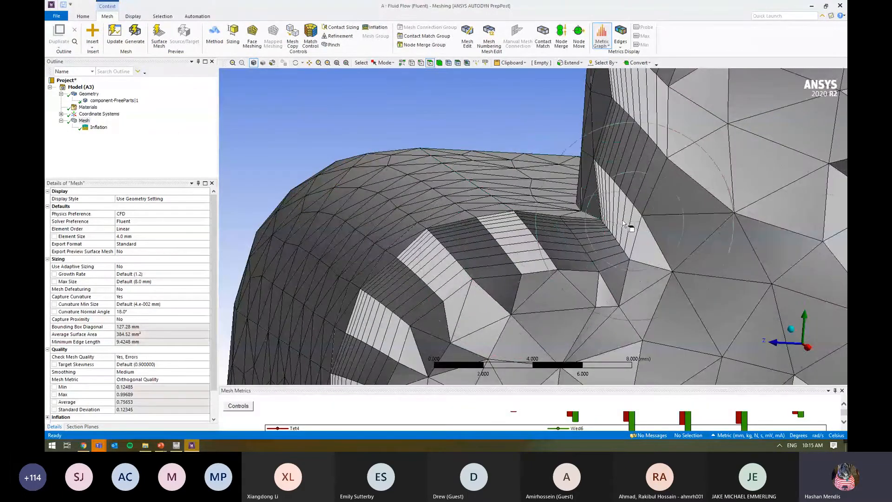
ctrl+middle_drag(607, 199, 583, 201)
middle_drag(576, 261, 508, 140)
scroll(549, 257, down, 2)
scroll(511, 139, down, 10)
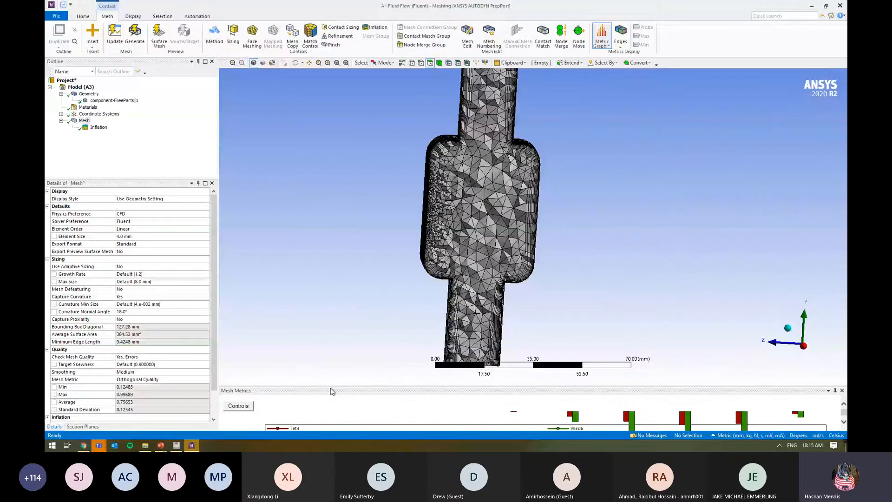
Check the element quality chart for the new mesh and its element count in the statistics
drag(332, 391, 341, 303)
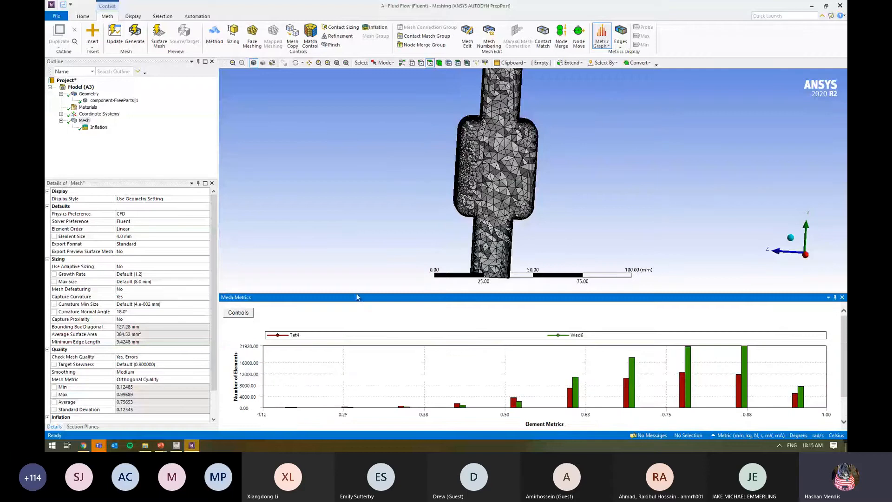
drag(358, 291, 358, 366)
scroll(137, 387, down, 2)
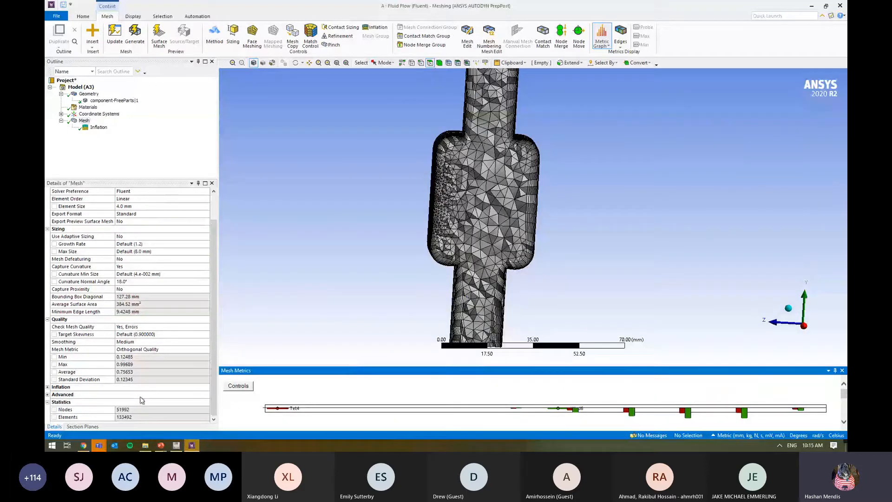
click(142, 415)
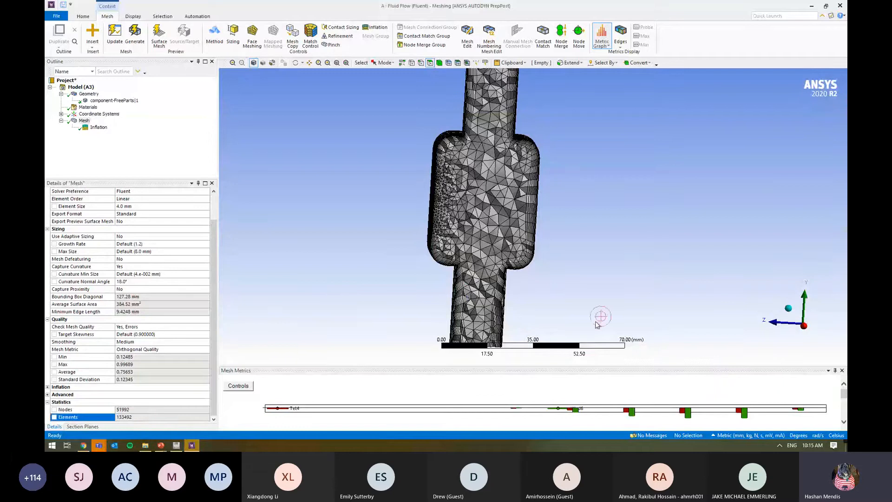
Examine the inflation layers where the lower pipe joins the body, looking along the X axis
click(803, 326)
right_drag(487, 255, 438, 289)
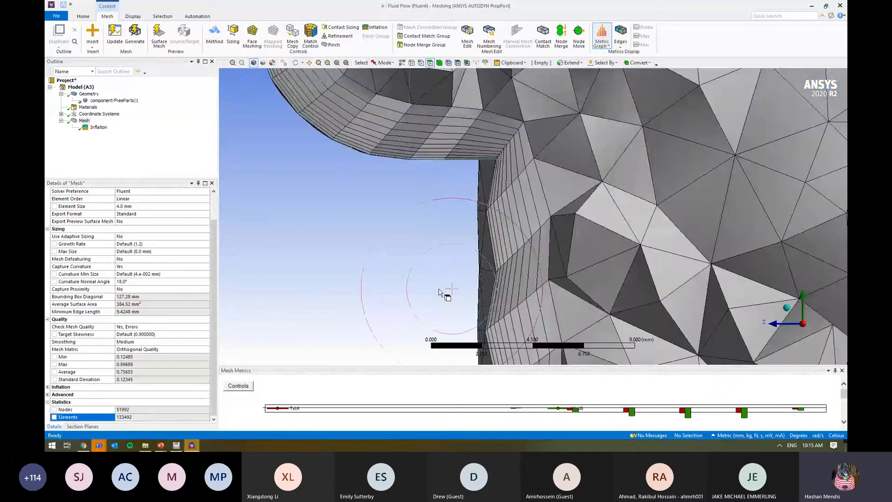
scroll(476, 250, down, 10)
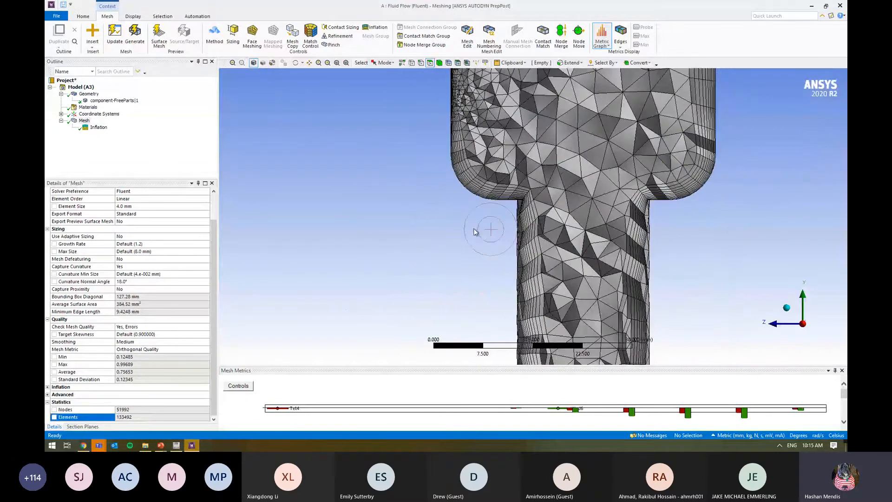
ctrl+middle_drag(362, 203, 337, 259)
Review the available Inflation Option choices for the inflation control, keeping Smooth Transition
click(96, 127)
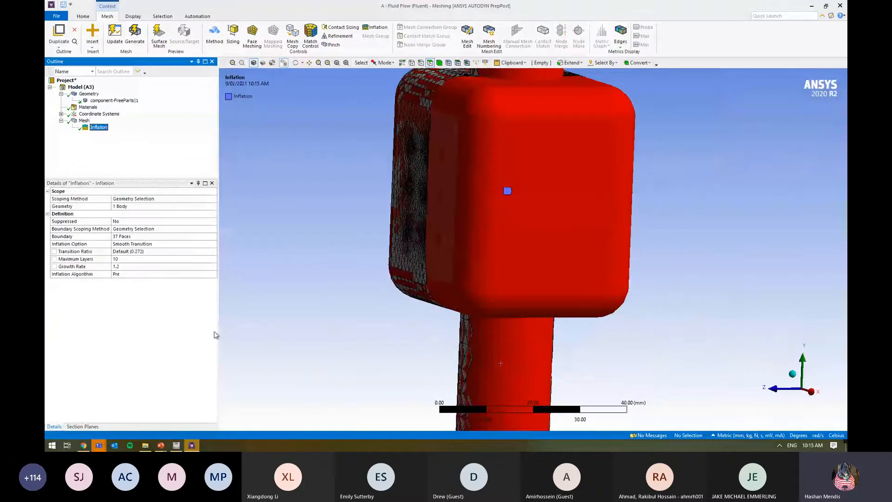
click(208, 245)
click(213, 244)
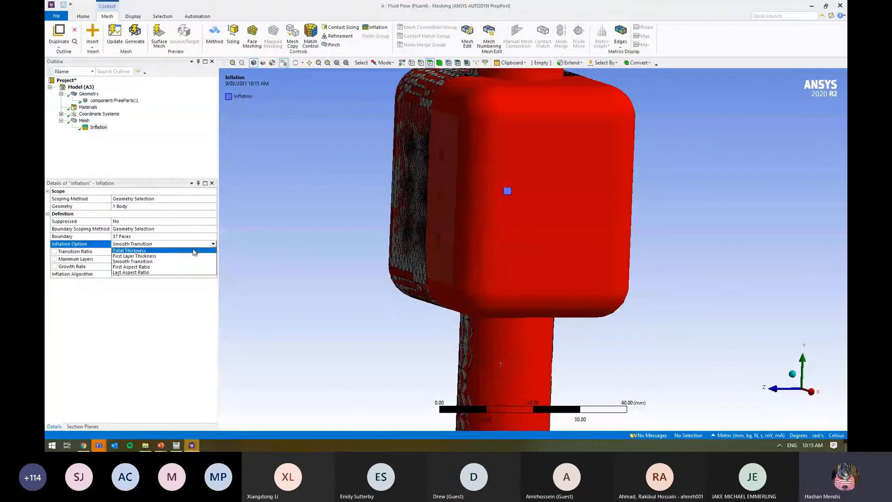
click(261, 241)
Suppress the inflation control and regenerate the mesh without it
click(84, 121)
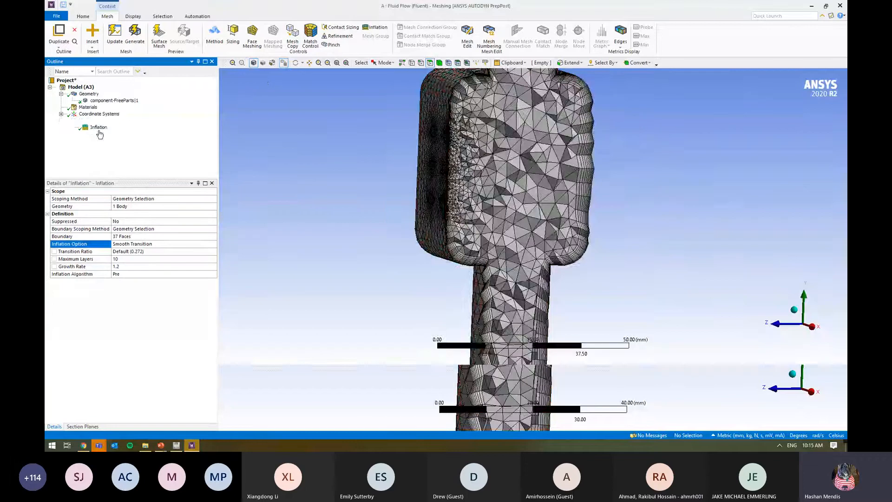
right_click(99, 126)
click(140, 184)
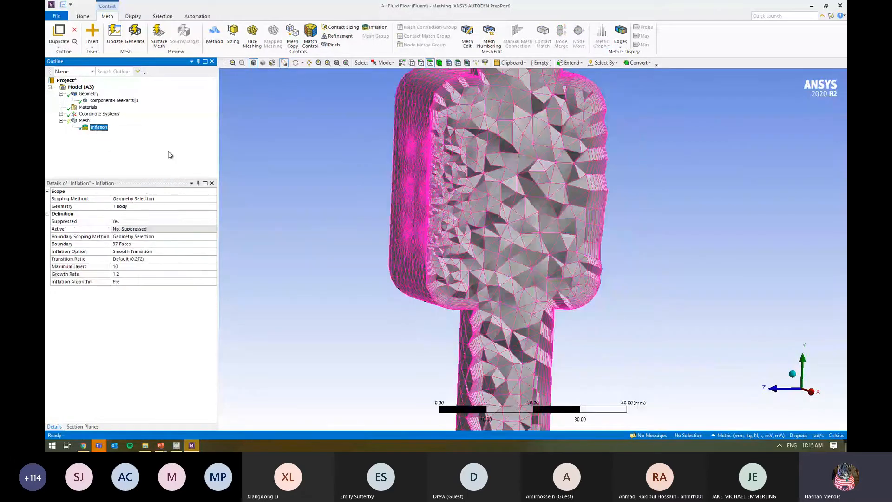
click(84, 121)
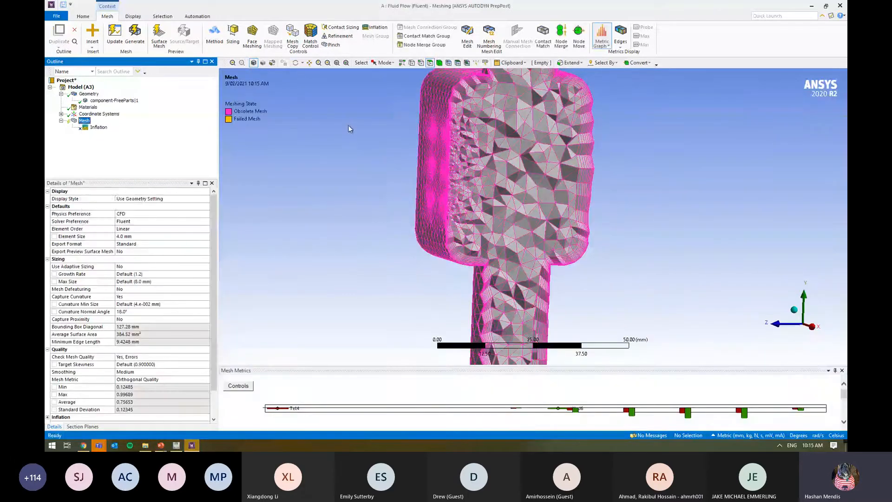
click(345, 62)
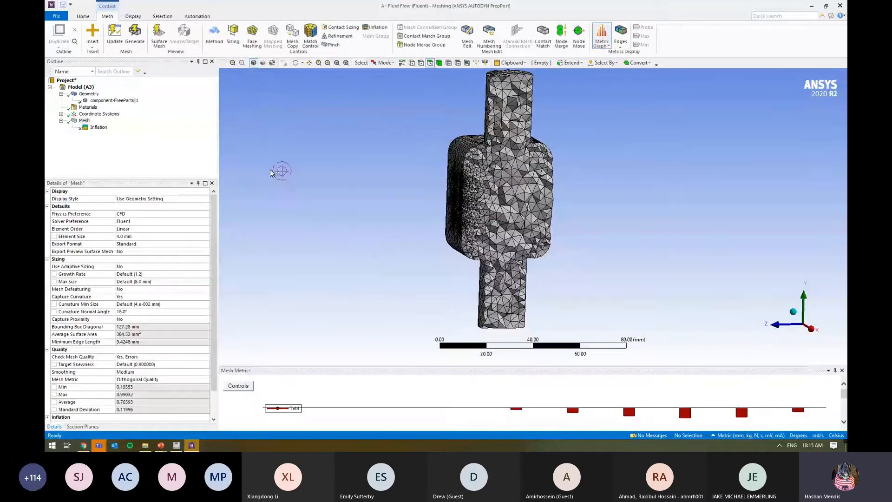
Insert a mesh method control scoped to the single body and set its method to Hex Dominant
click(215, 42)
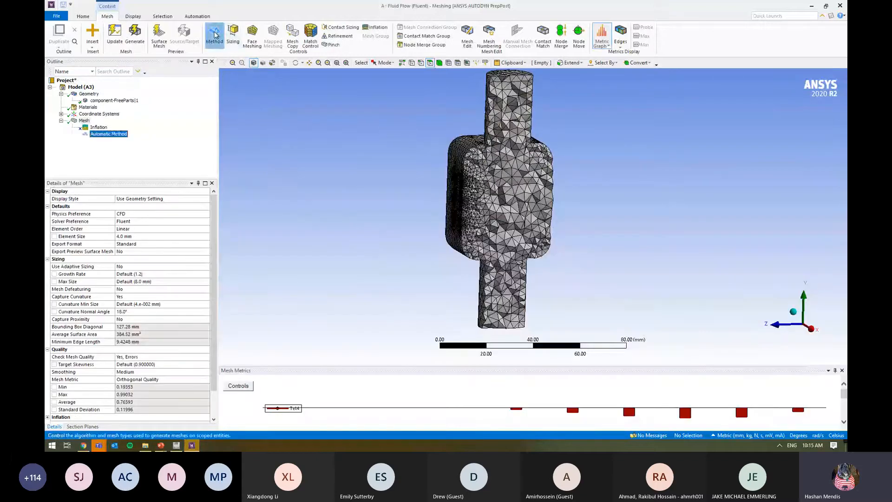
click(539, 220)
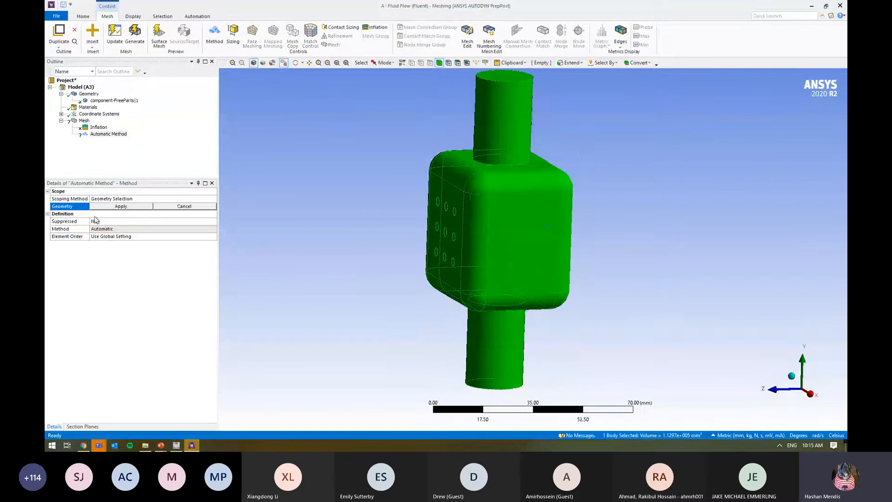
click(122, 207)
click(213, 228)
click(213, 228)
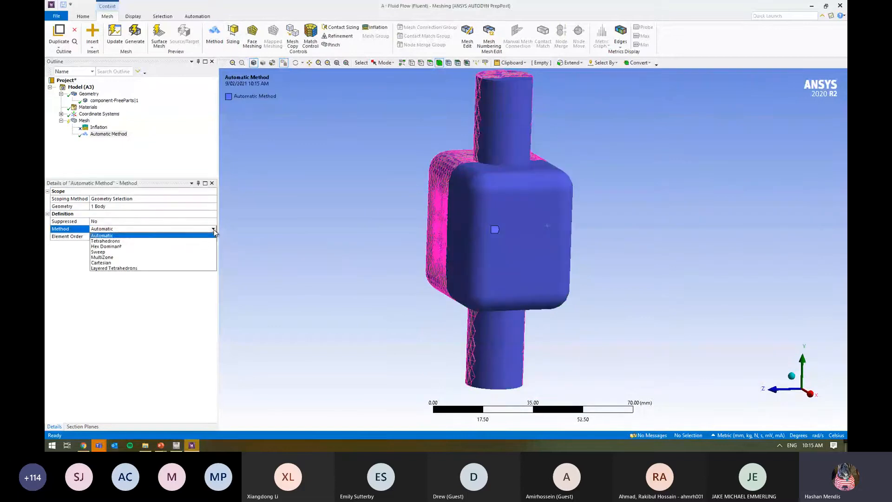
click(126, 247)
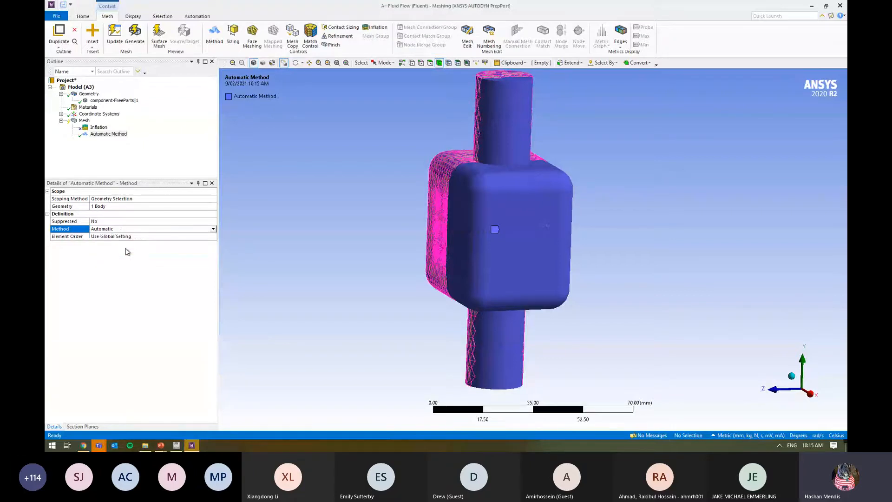
click(213, 229)
click(331, 183)
Regenerate the mesh with the Hex Dominant method and observe the perforated face during meshing
click(86, 113)
click(80, 121)
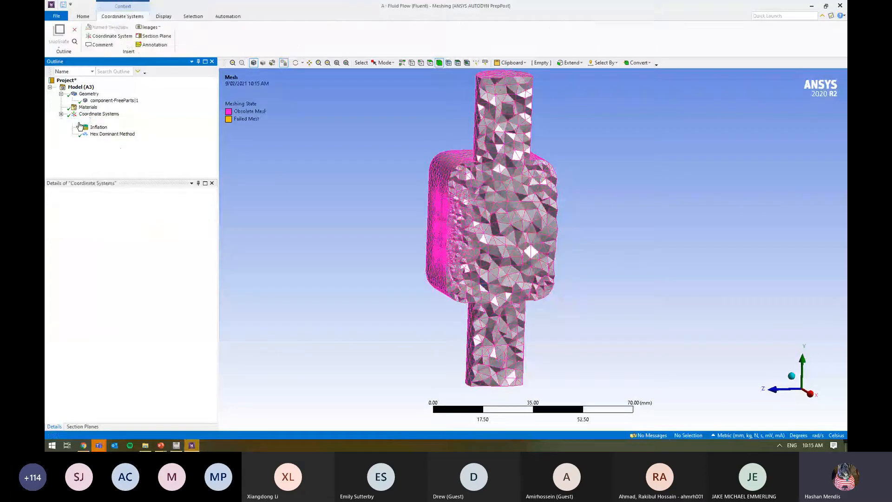
right_click(80, 122)
click(122, 148)
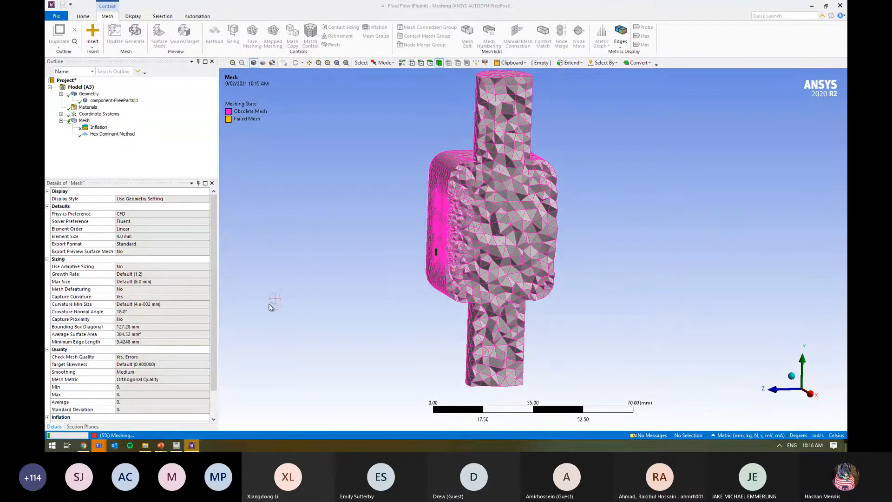
mouse_move(444, 241)
middle_down()
mouse_move(458, 243)
mouse_move(451, 232)
middle_up()
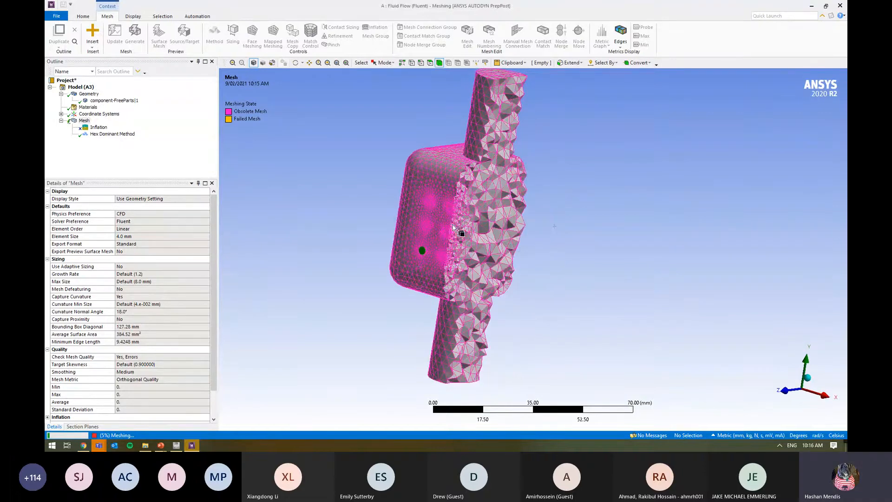
right_drag(402, 277, 472, 208)
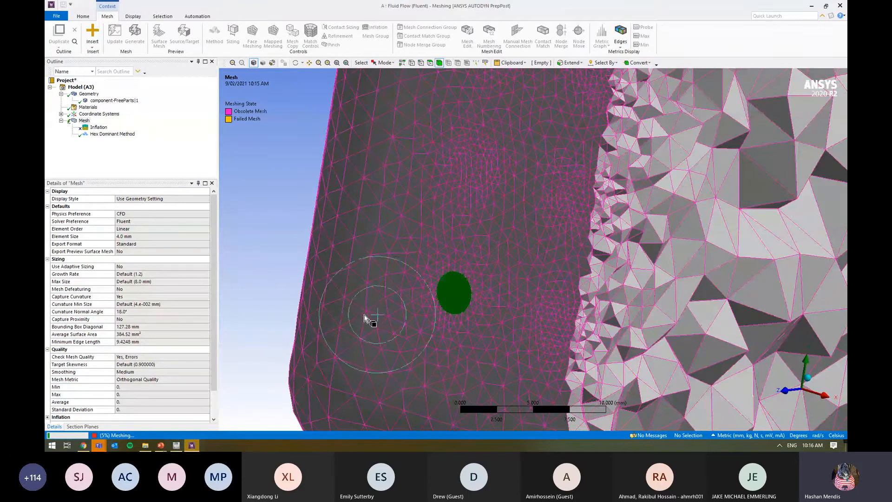
scroll(446, 269, down, 5)
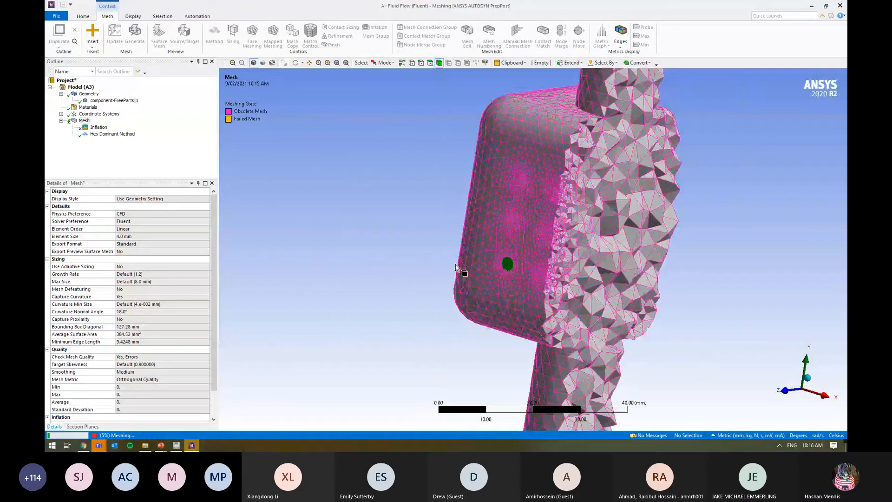
Examine the Hex Dominant mesh's cut interior up close, hiding and restoring Section Plane 1 to compare it with the outer surface
scroll(456, 268, down, 2)
click(347, 62)
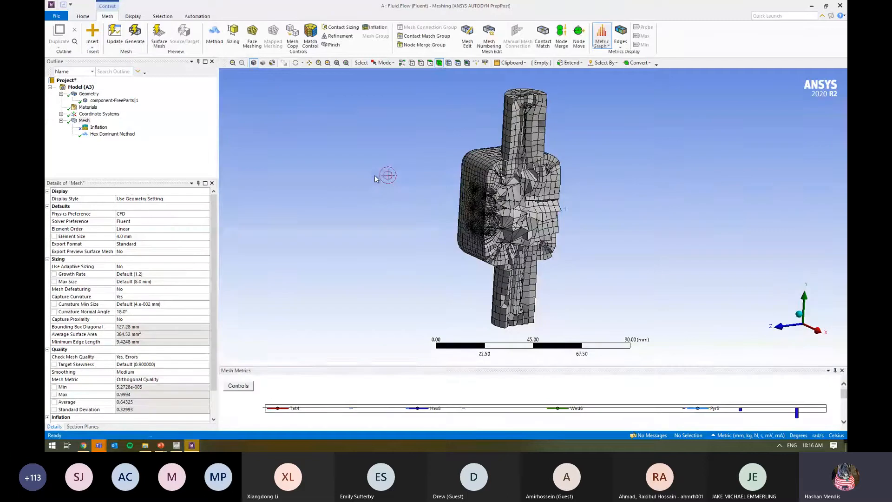
middle_drag(398, 199, 513, 228)
scroll(456, 236, up, 5)
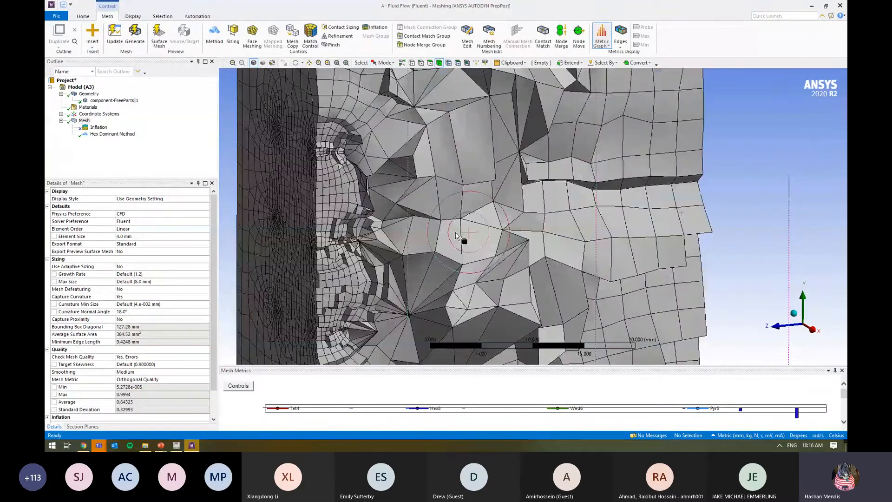
scroll(455, 236, down, 2)
middle_drag(456, 236, 511, 236)
click(83, 426)
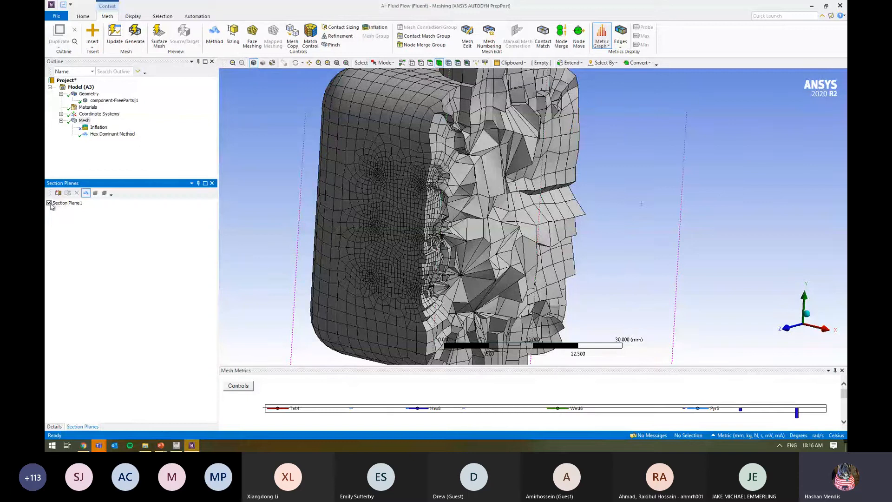
click(49, 203)
scroll(472, 269, down, 3)
middle_drag(472, 273, 462, 254)
click(49, 202)
Check the Hex Dominant method settings and enlarge the mesh metrics graph to examine orthogonal quality by element type
click(109, 134)
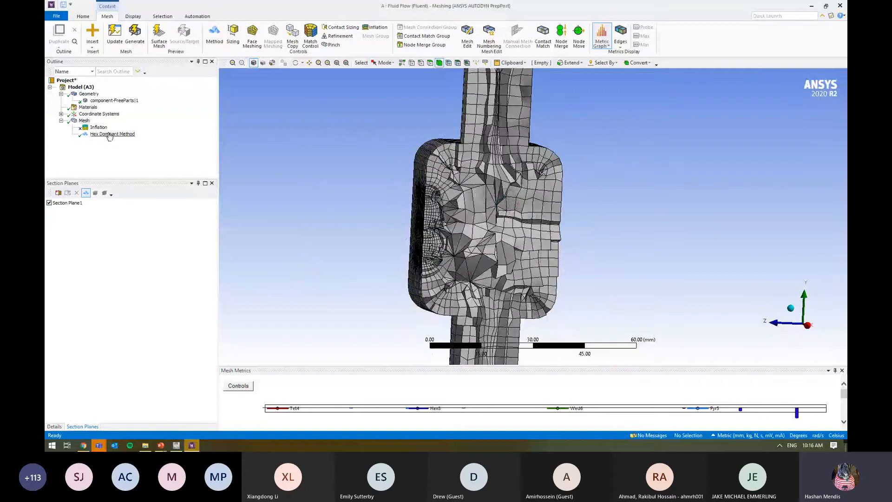
click(54, 426)
click(84, 121)
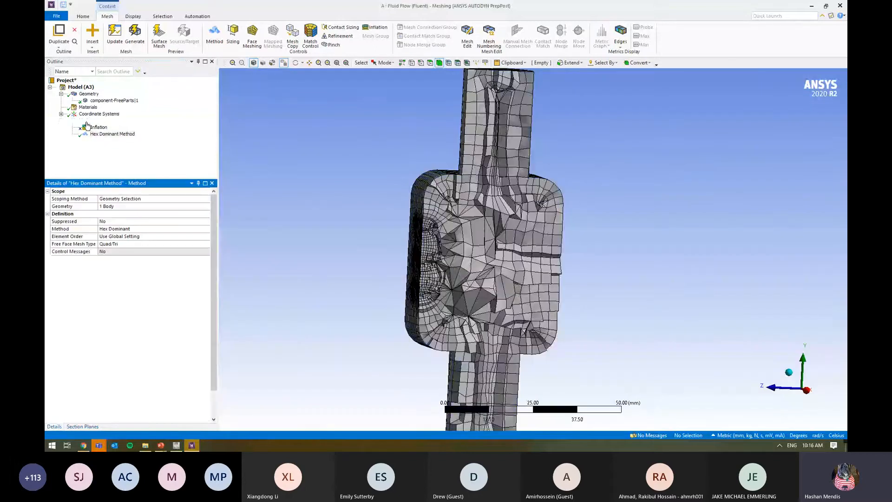
middle_drag(460, 201, 503, 233)
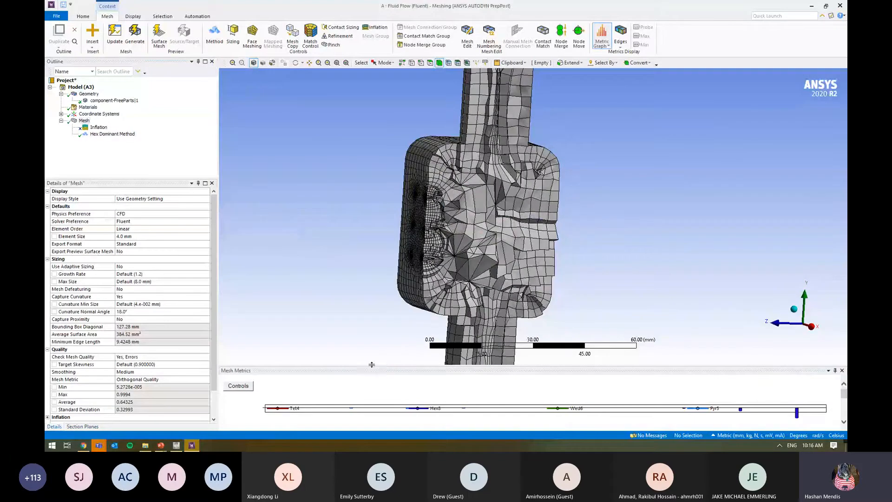
drag(371, 366, 372, 287)
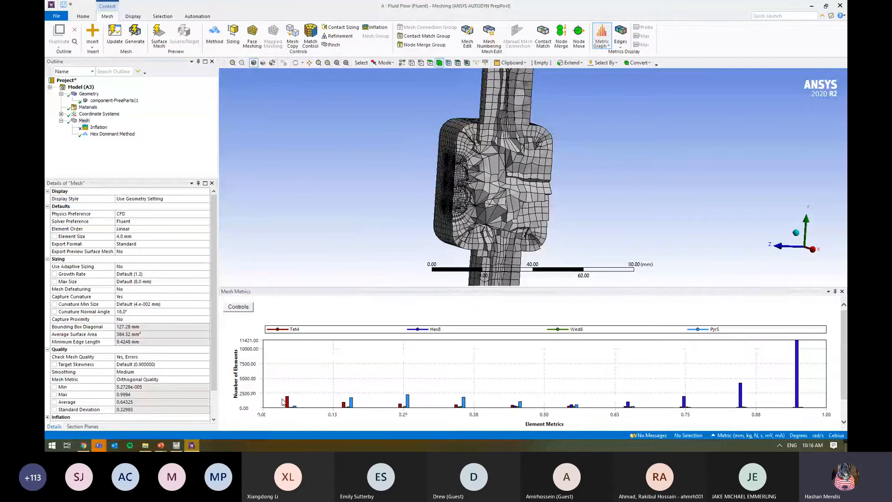
drag(396, 291, 396, 355)
Change the body's mesh method from Hex Dominant to MultiZone and regenerate the mesh
click(113, 134)
click(197, 230)
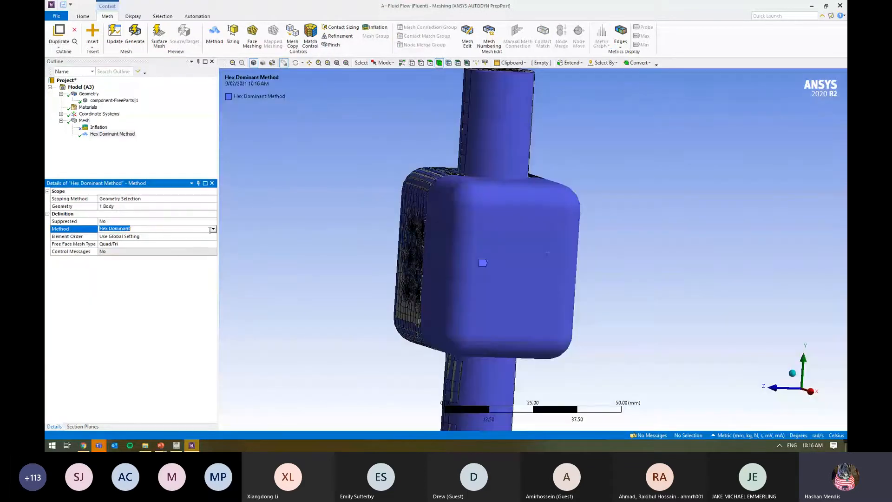
click(197, 230)
click(197, 258)
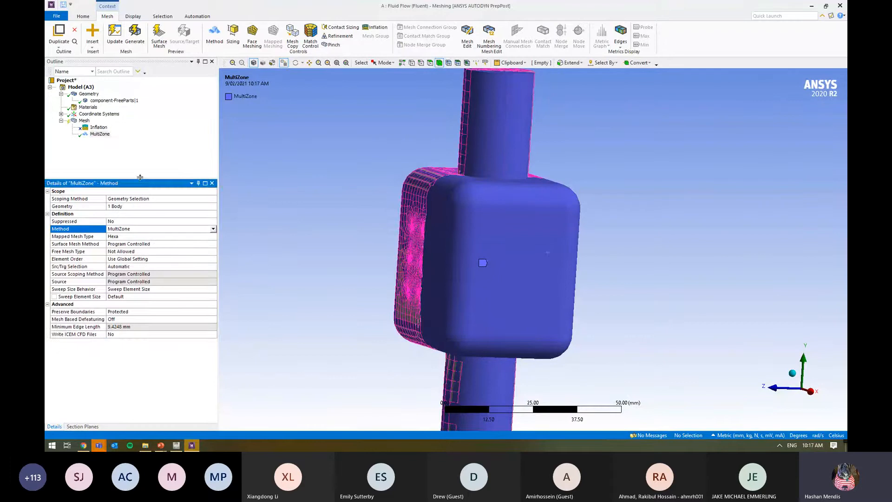
click(83, 120)
right_click(81, 121)
click(121, 146)
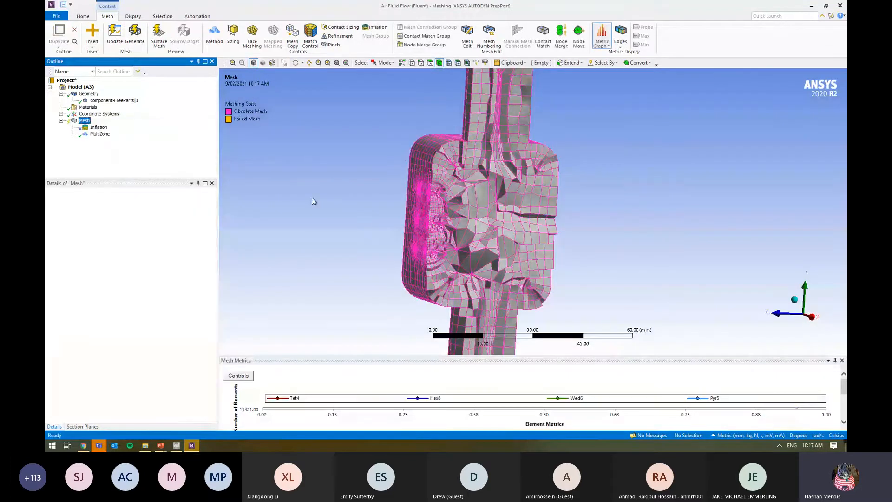
middle_drag(333, 258, 521, 213)
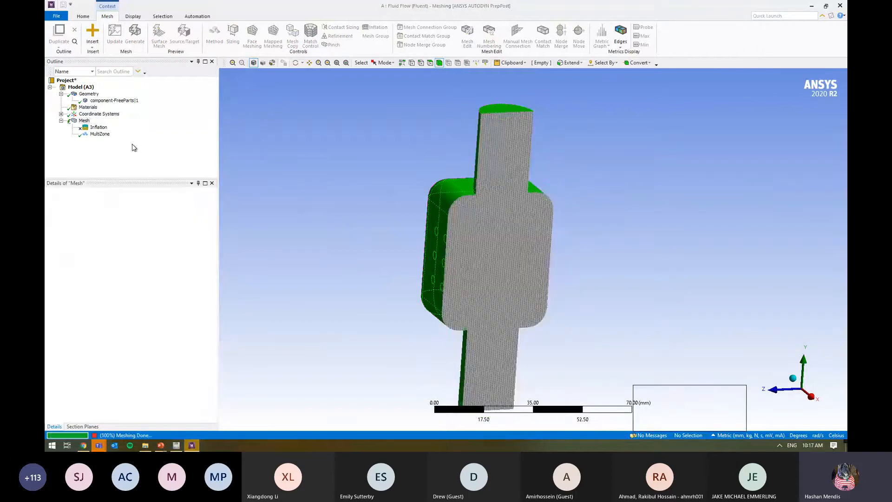
Set the MultiZone method's Free Mesh Type to Tetra and regenerate the mesh
click(99, 134)
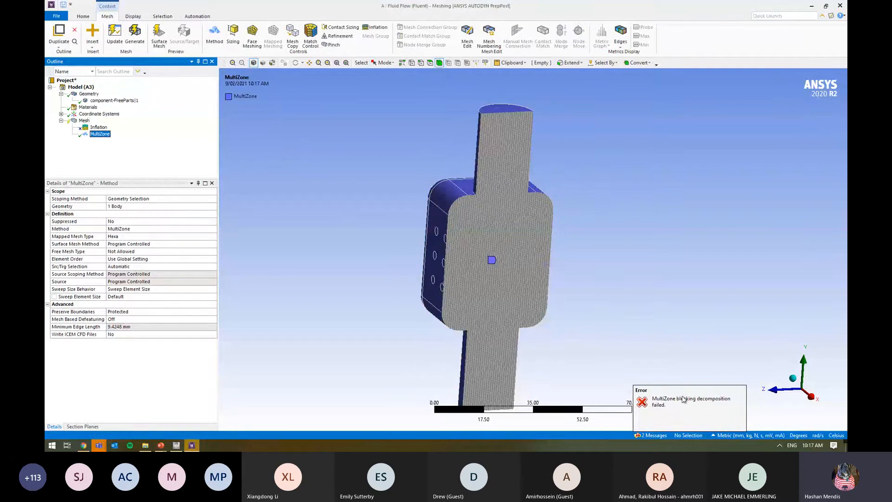
ctrl+middle_drag(642, 355, 605, 328)
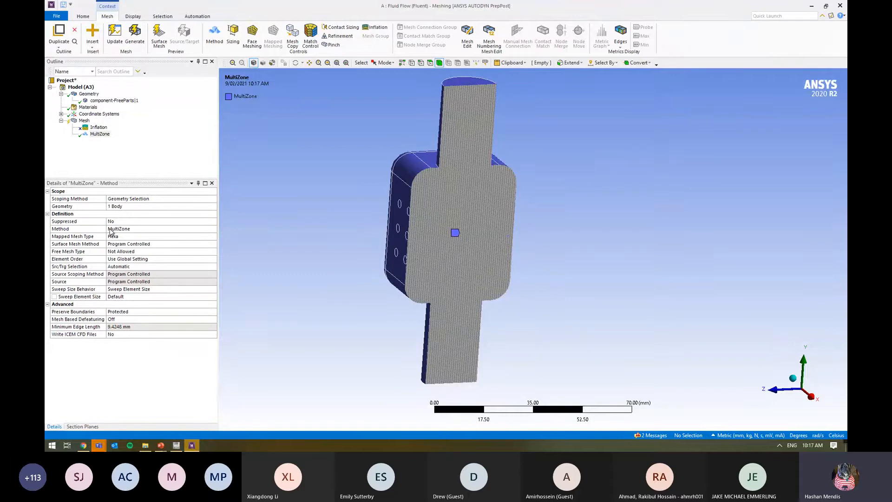
click(146, 251)
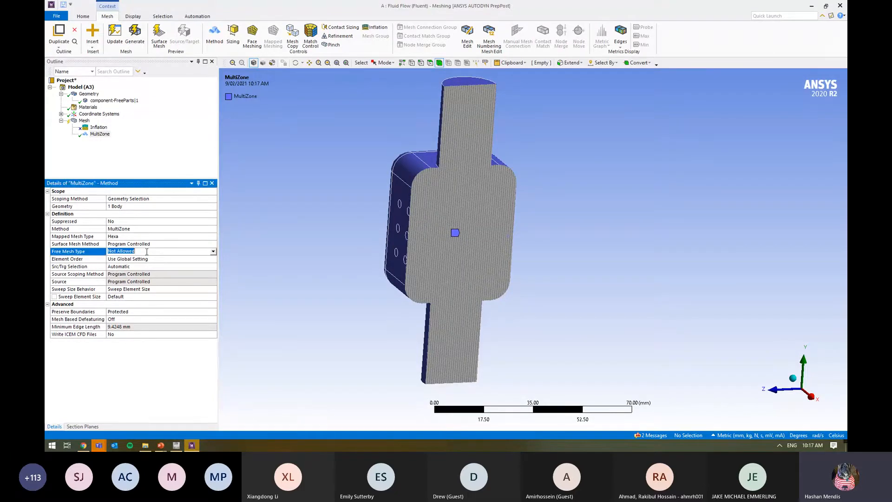
click(212, 252)
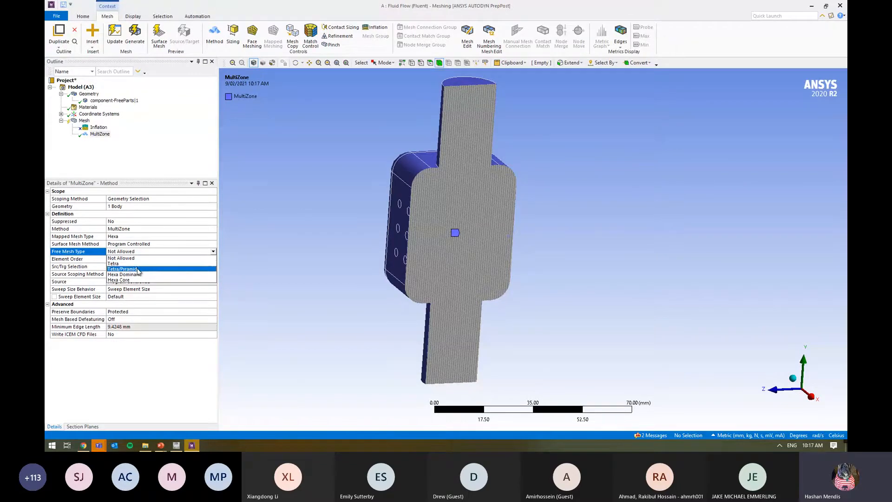
click(138, 269)
right_click(80, 121)
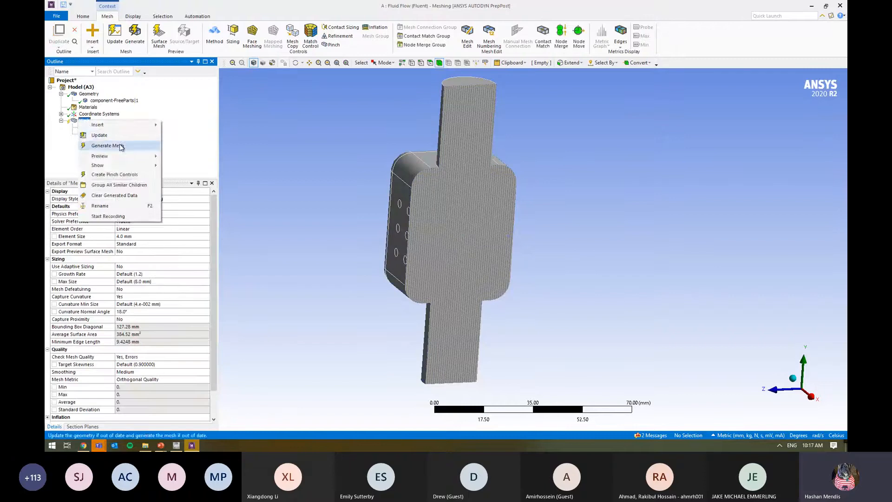
click(119, 146)
Review the MultiZone method's Mapped Mesh Type and Free Mesh Type settings
click(97, 134)
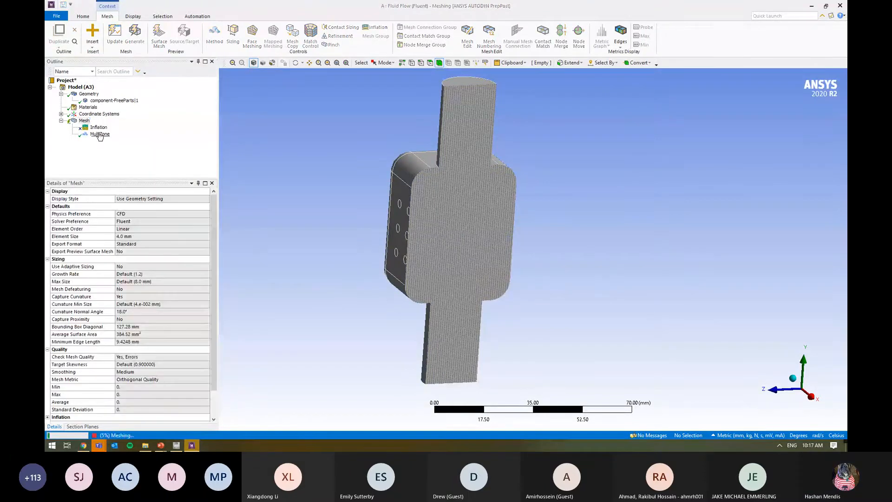
click(124, 239)
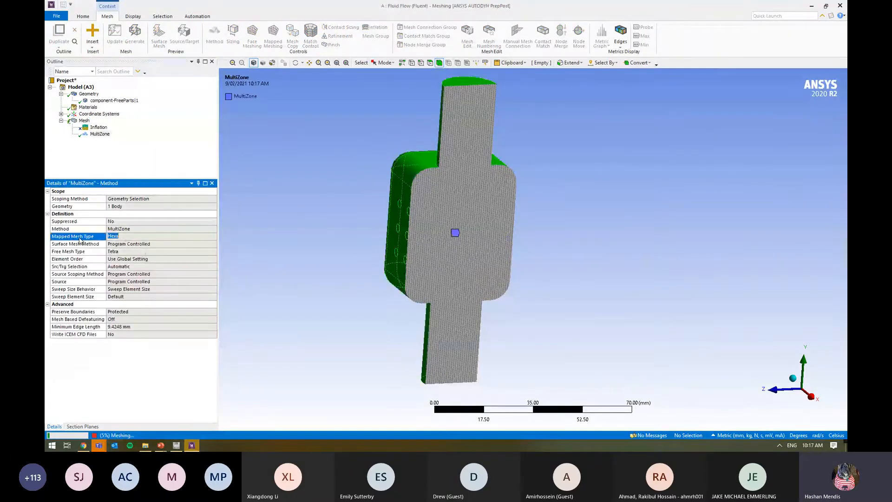
click(117, 253)
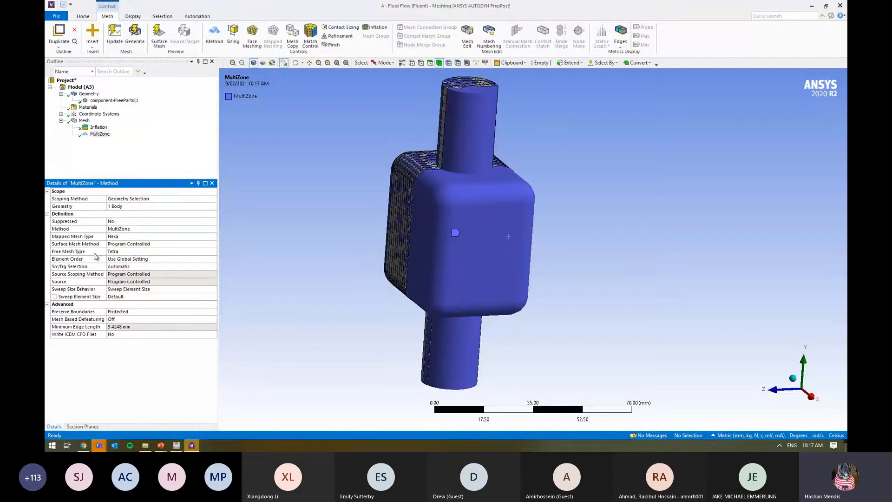
click(126, 174)
Examine the sectioned MultiZone mesh along the X axis and up close, including the core and the transition to the upper pipe
click(84, 121)
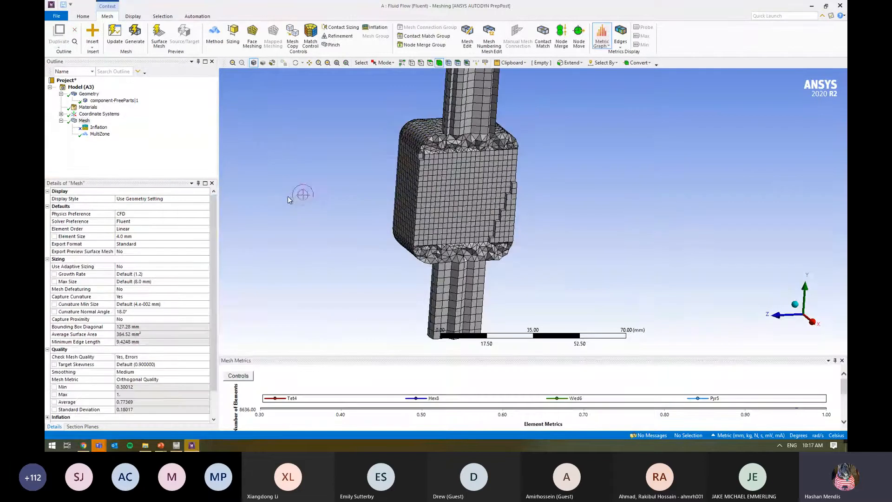
click(812, 321)
right_drag(538, 146, 428, 228)
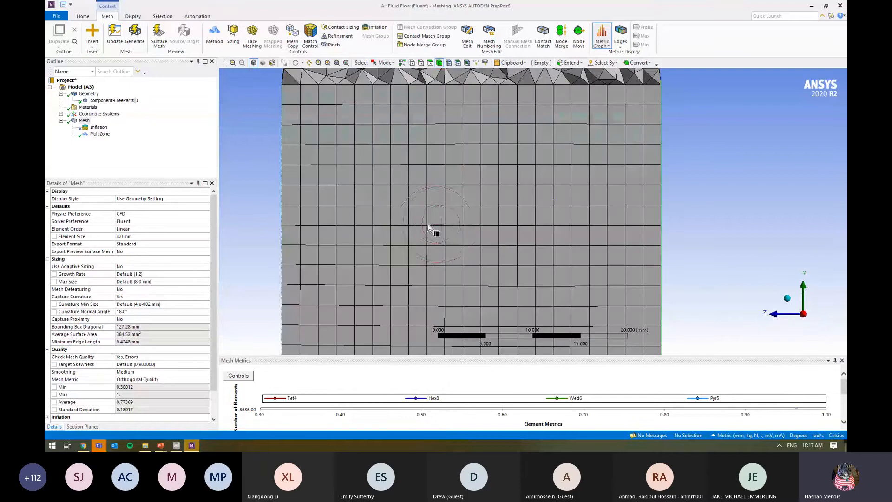
middle_drag(428, 225, 474, 217)
scroll(435, 225, down, 3)
ctrl+middle_drag(425, 234, 396, 243)
scroll(434, 254, down, 3)
scroll(376, 219, up, 3)
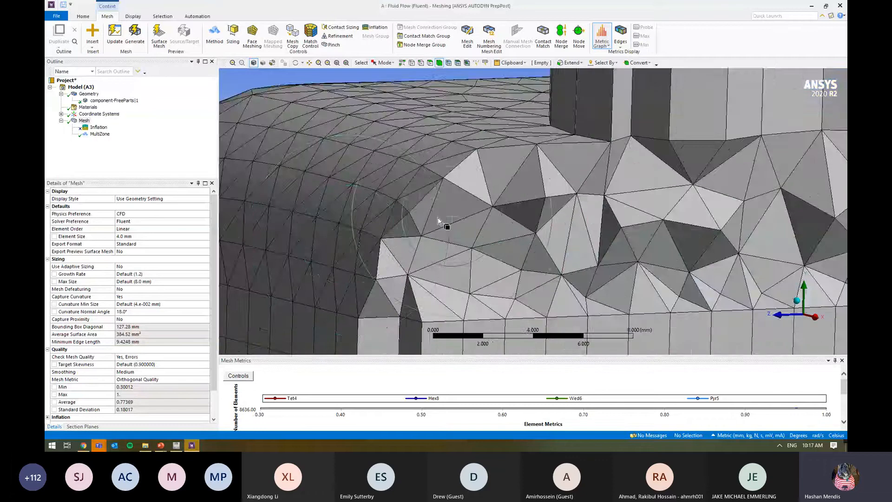
middle_drag(512, 228, 477, 217)
ctrl+middle_drag(734, 217, 560, 229)
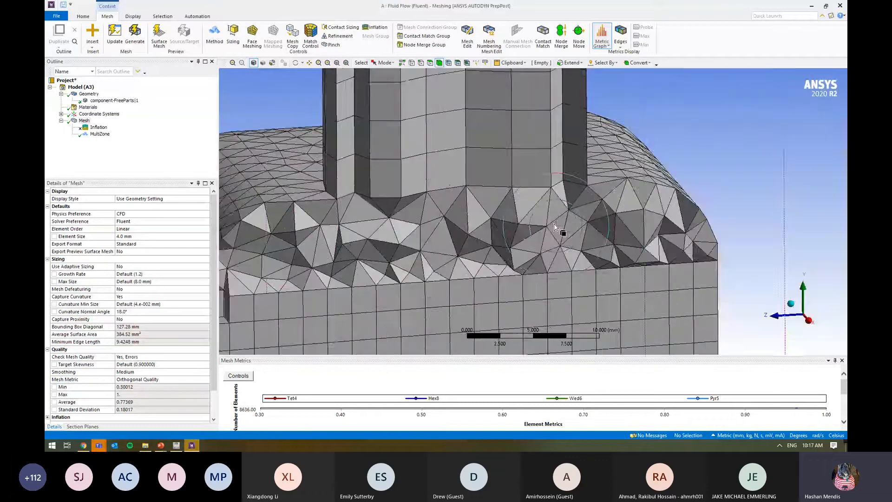
scroll(548, 225, down, 3)
ctrl+middle_drag(486, 230, 506, 258)
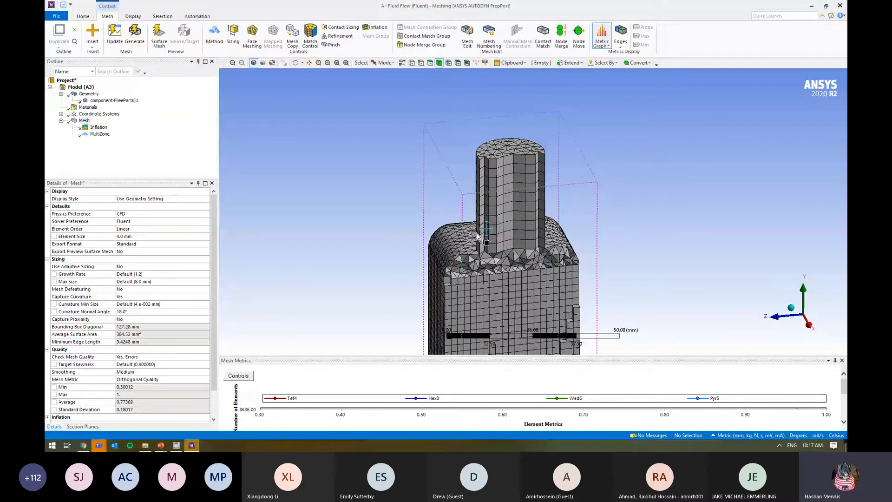
scroll(530, 238, down, 2)
ctrl+middle_drag(530, 237, 449, 158)
middle_drag(449, 158, 456, 162)
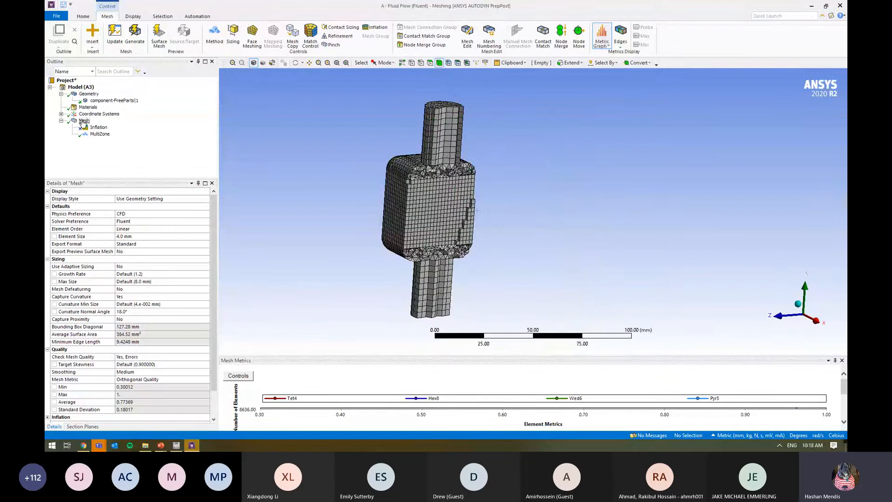
Add a sizing control on the lower pipe's cylindrical face with an element size of 2 mm
click(232, 35)
middle_drag(444, 314, 477, 285)
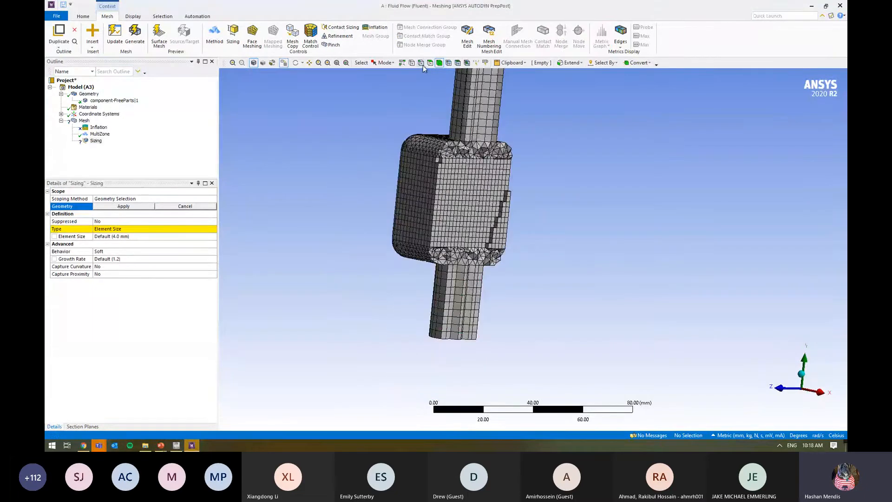
click(453, 286)
click(123, 206)
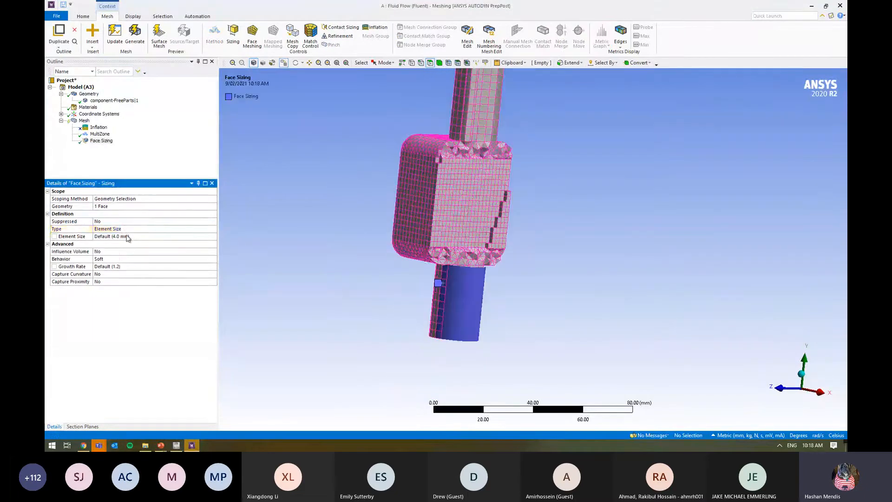
click(153, 236)
text(2)
key(Return)
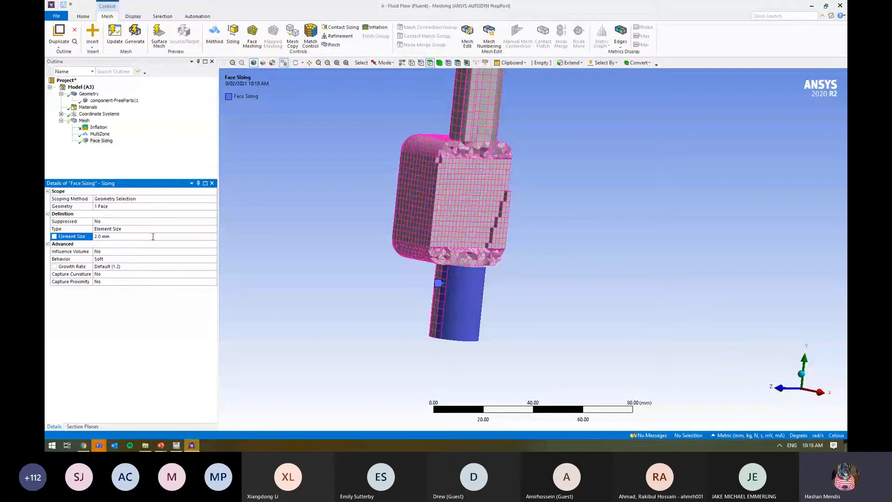
Regenerate the MultiZone mesh with the lower pipe's face sizing and inspect the refined section
right_click(81, 121)
click(155, 148)
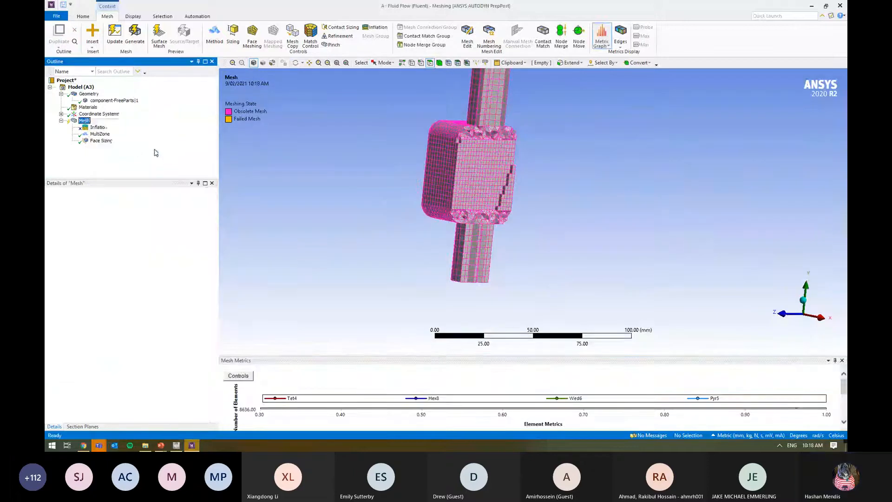
middle_drag(355, 257, 338, 256)
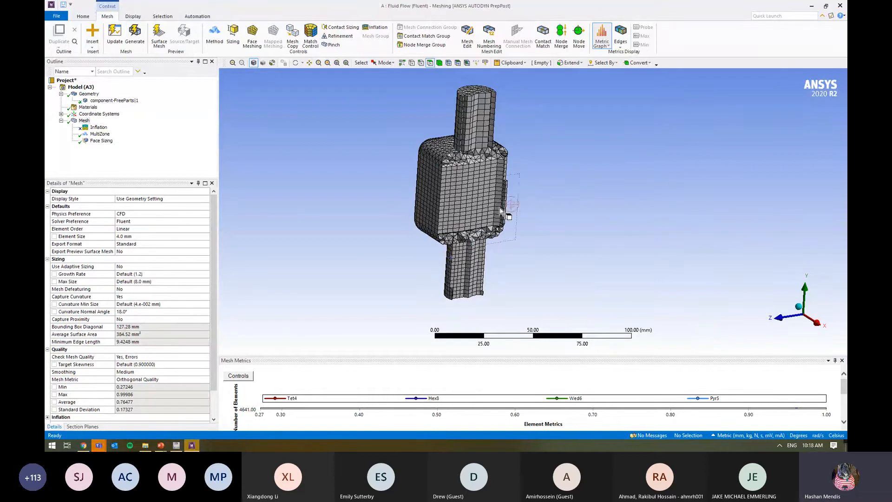
middle_drag(542, 212, 515, 190)
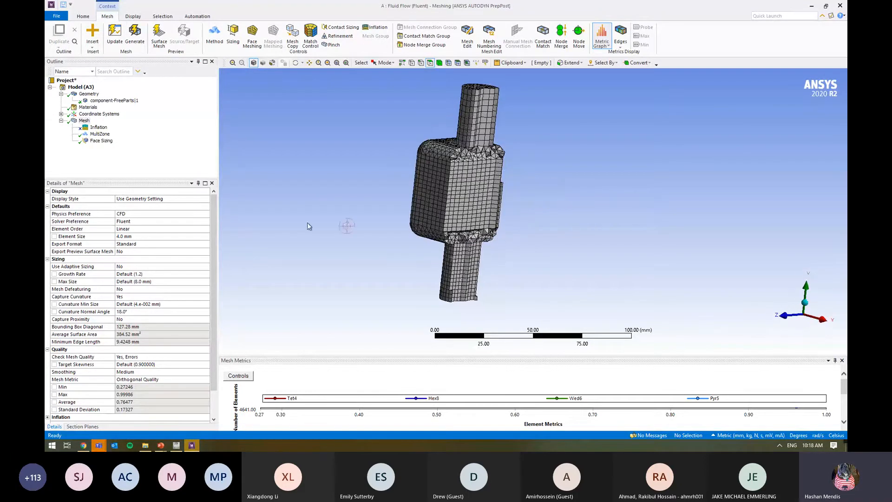
Review the face sizing and MultiZone controls alongside the regenerated mesh from several angles
click(101, 140)
click(84, 120)
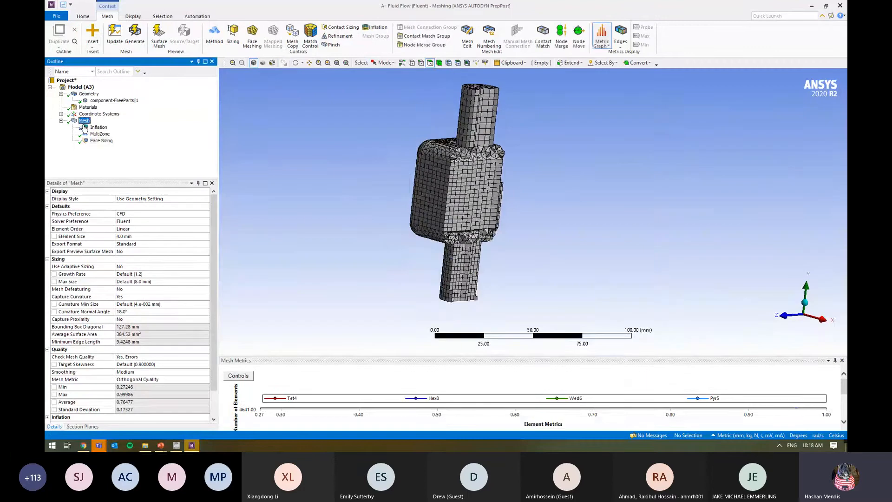
middle_drag(409, 257, 396, 266)
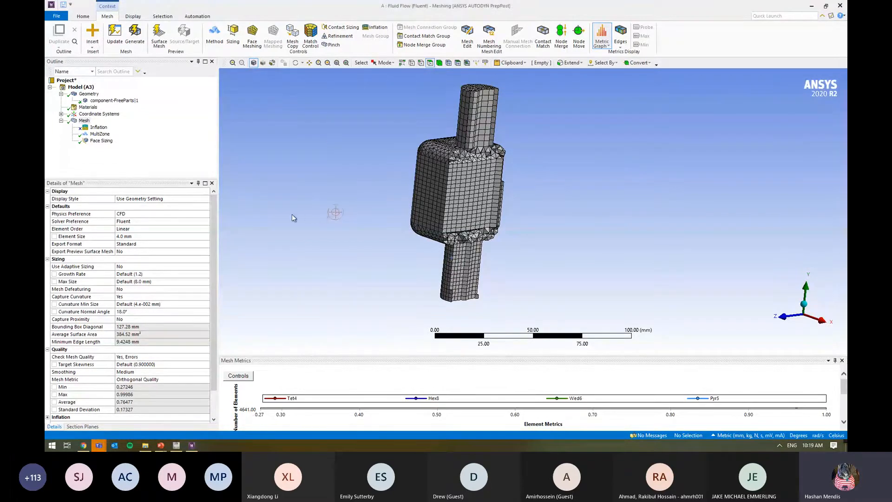
middle_drag(409, 206, 397, 210)
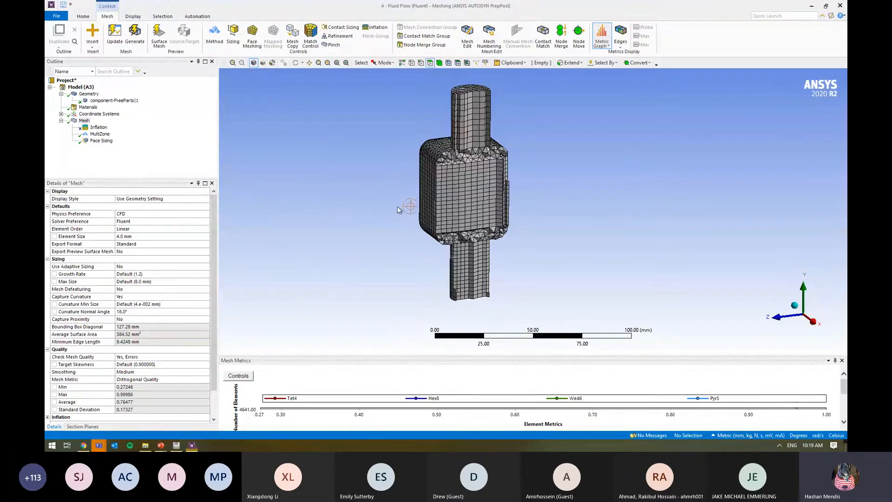
click(99, 134)
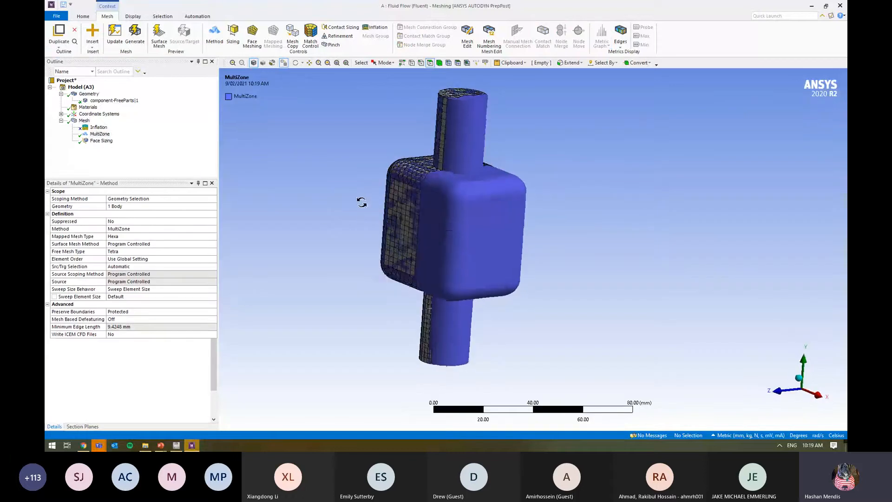
Change the mesh method on the body from MultiZone to Cartesian
click(163, 228)
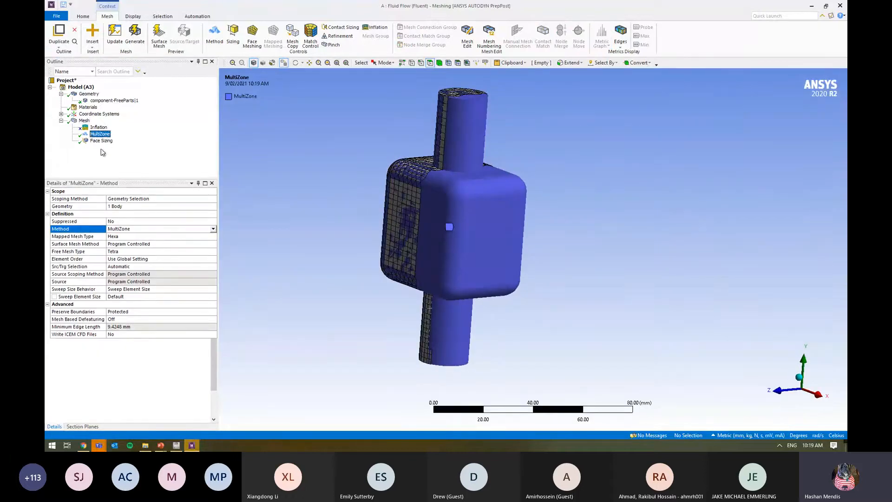
click(84, 121)
click(99, 134)
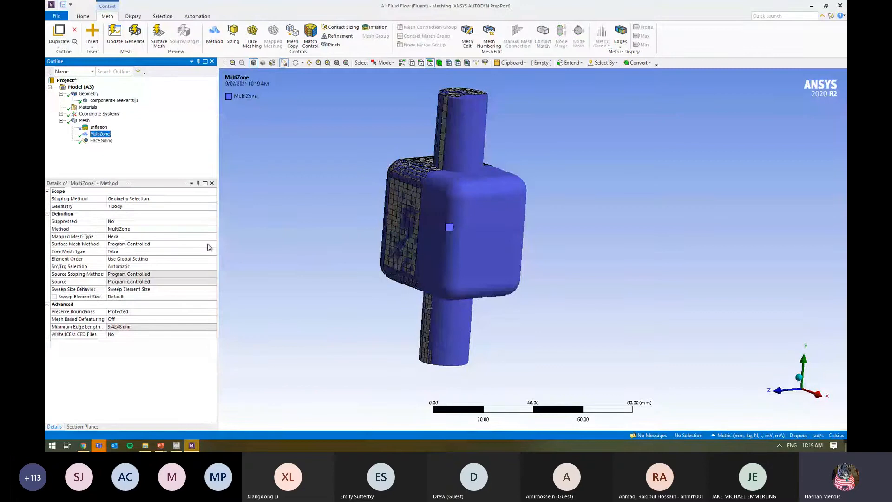
click(215, 228)
click(214, 229)
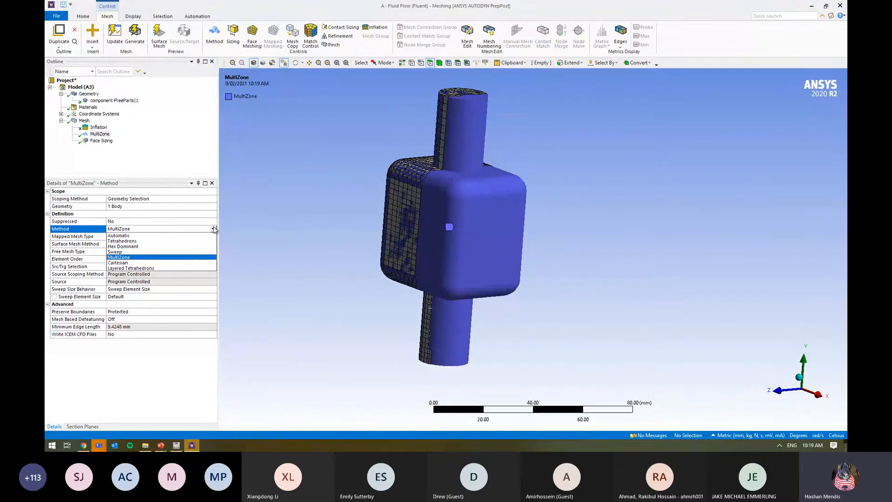
click(177, 263)
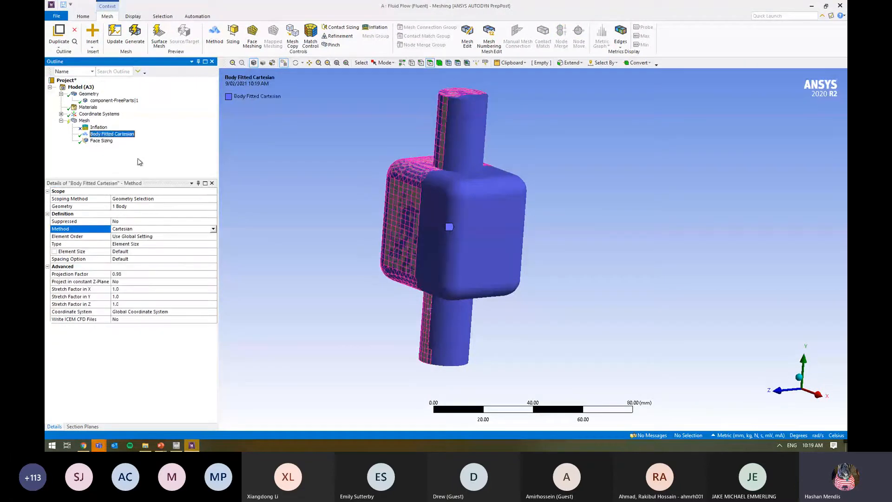
Delete the lower pipe's face sizing and generate the Cartesian mesh
click(100, 140)
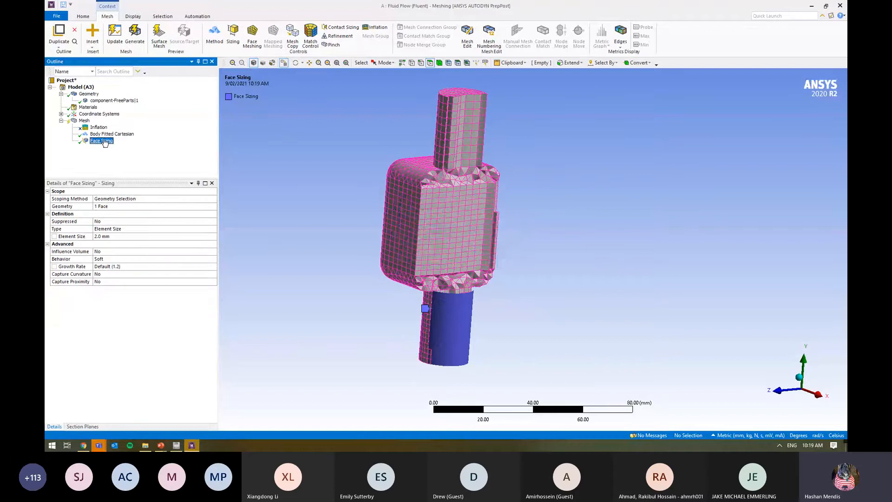
key(Delete)
click(84, 121)
right_click(87, 122)
click(134, 145)
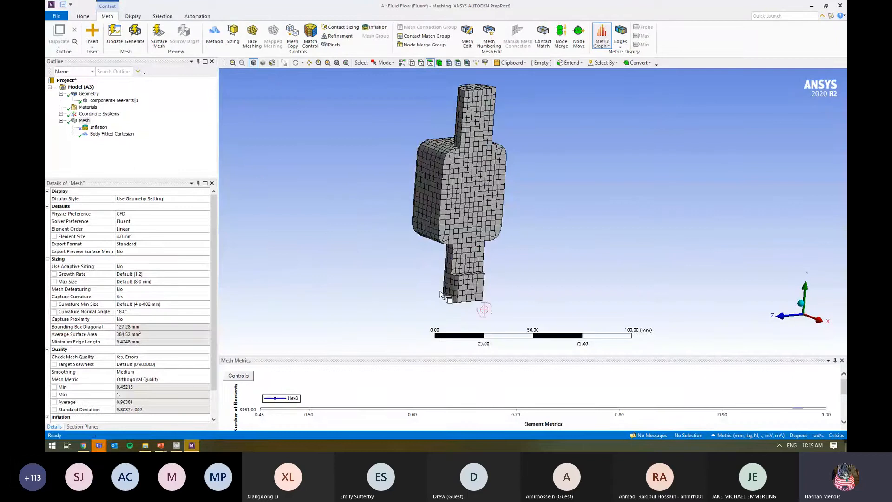
Turn off the section plane and inspect the outside of the whole Cartesian mesh
click(81, 426)
click(49, 203)
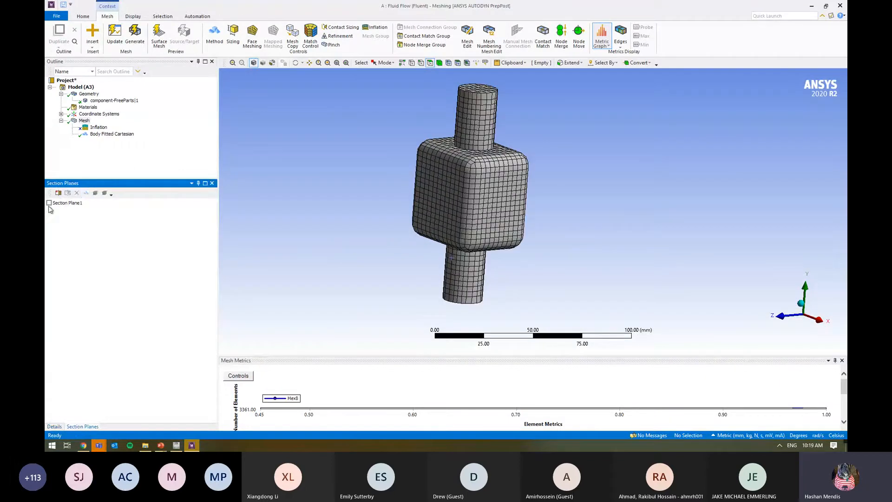
click(54, 426)
middle_drag(329, 303, 348, 299)
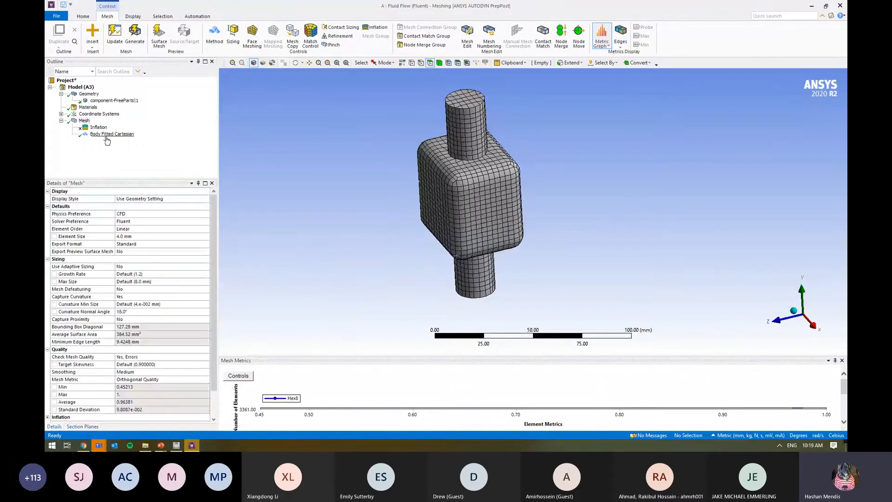
Set the global mesh element size to 2 mm and regenerate the Cartesian mesh
click(150, 236)
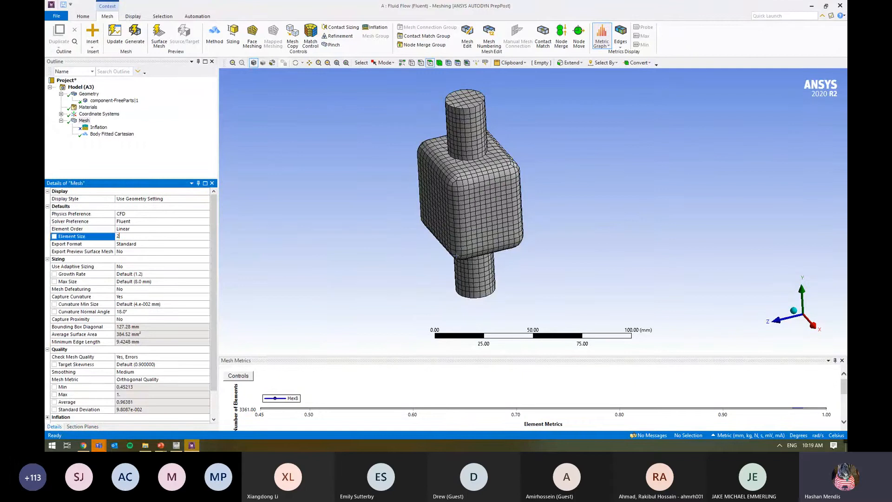
text(2)
key(Return)
right_click(84, 120)
click(116, 150)
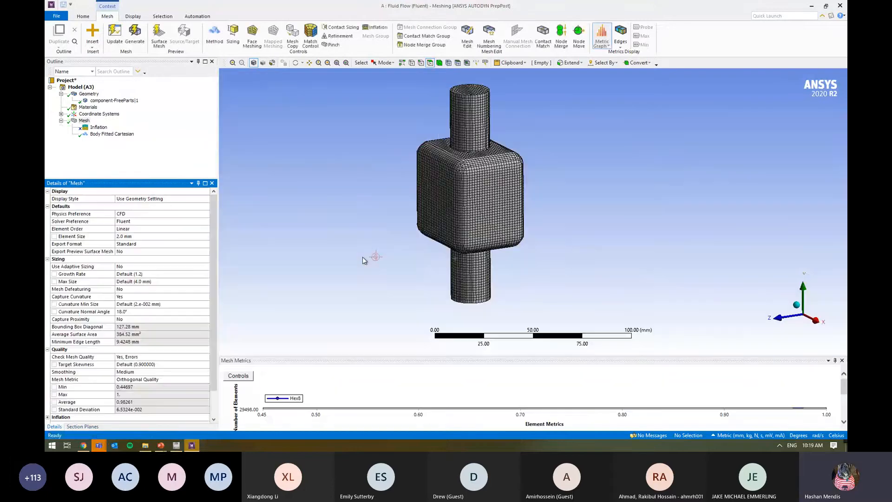
Reactivate the section plane on the refined Cartesian mesh and show the mesh details
click(82, 426)
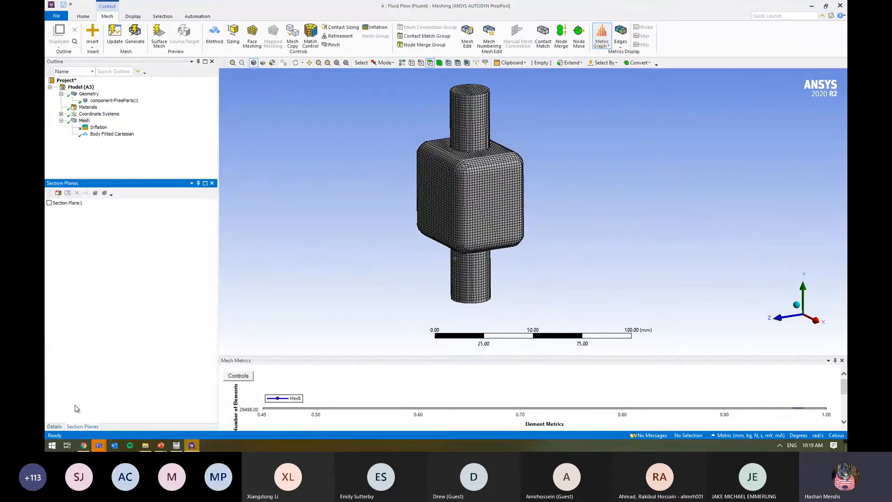
click(48, 202)
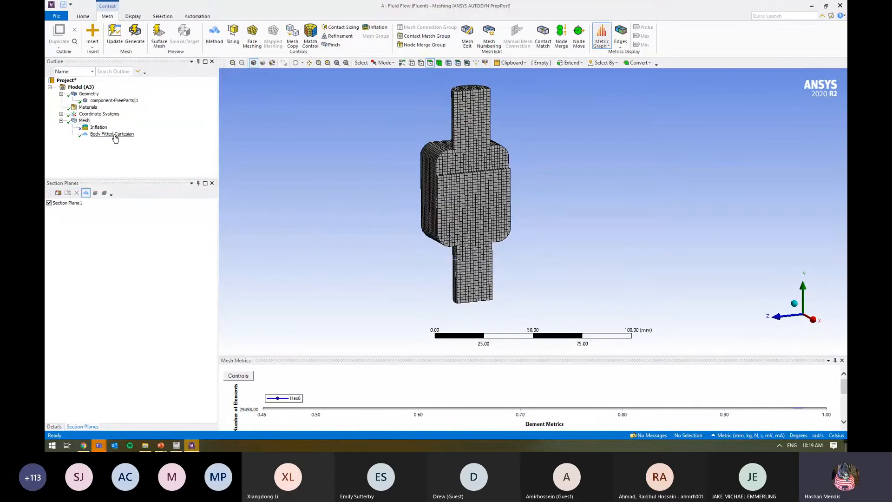
middle_drag(468, 183, 508, 194)
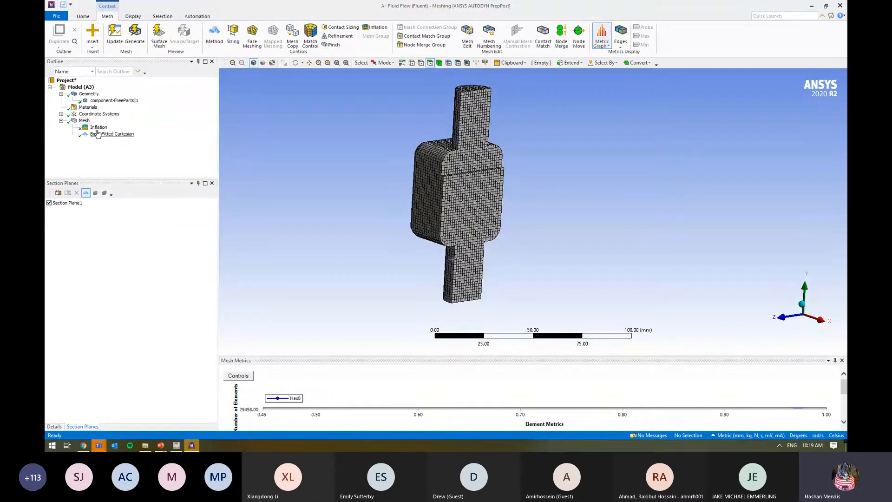
click(85, 121)
click(55, 426)
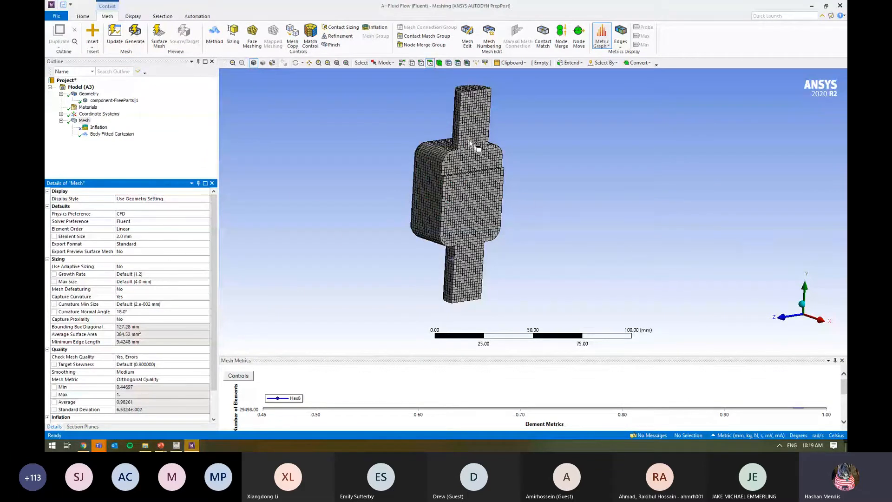
Examine the sectioned Cartesian mesh up close at the box's rounded upper edge and the upper pipe junction
right_drag(514, 131, 399, 194)
click(454, 190)
click(433, 194)
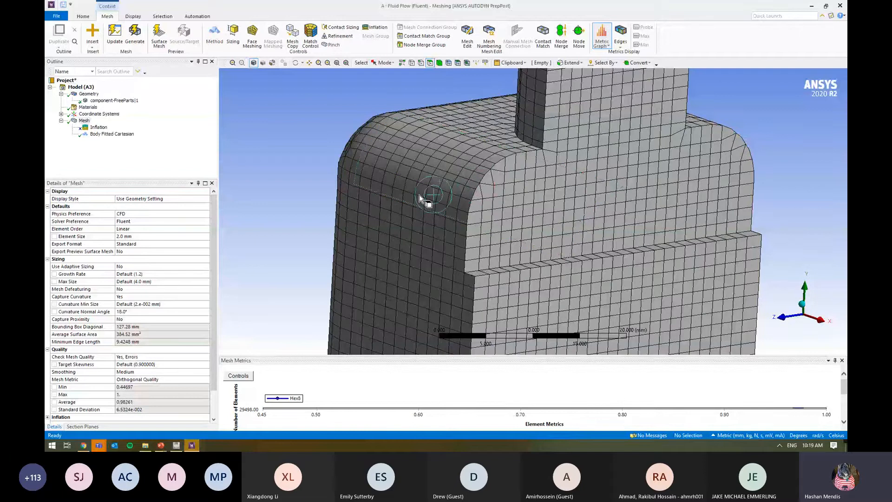
click(419, 199)
scroll(329, 178, down, 3)
click(329, 179)
scroll(320, 174, down, 2)
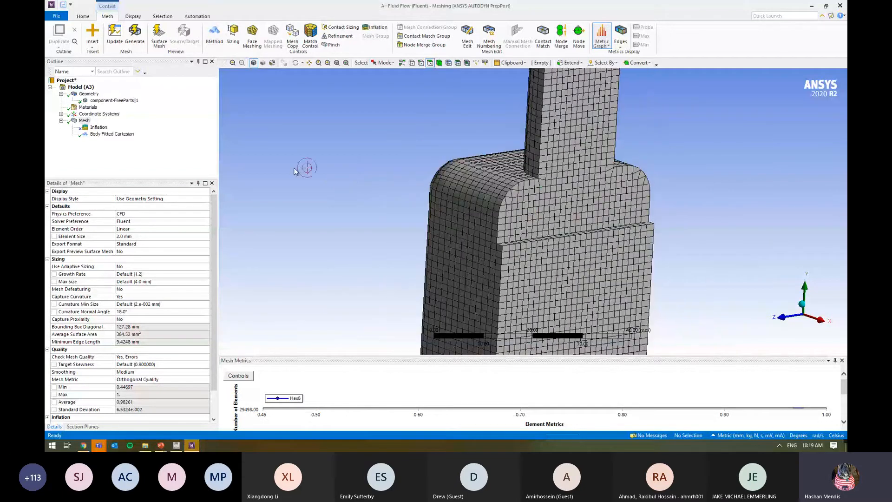
scroll(316, 188, down, 4)
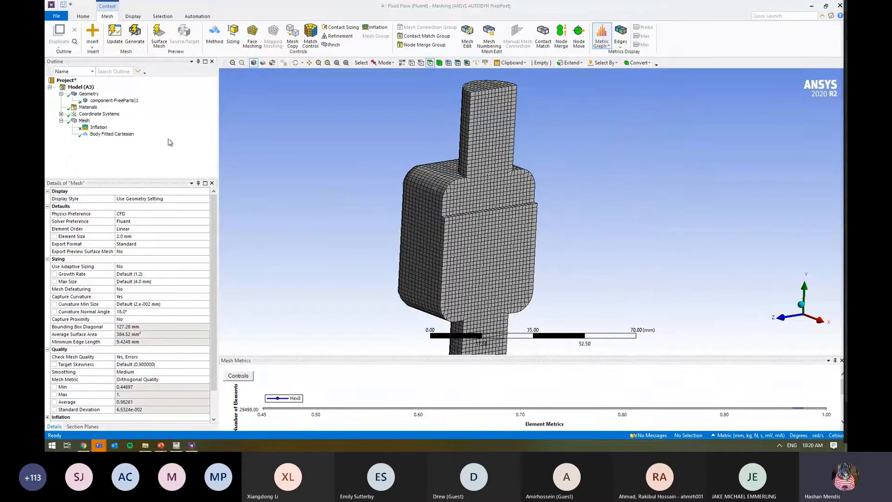
Switch to Workbench and open the Fluid Flow (Fluent) system's geometry in SpaceClaim
click(114, 100)
click(176, 445)
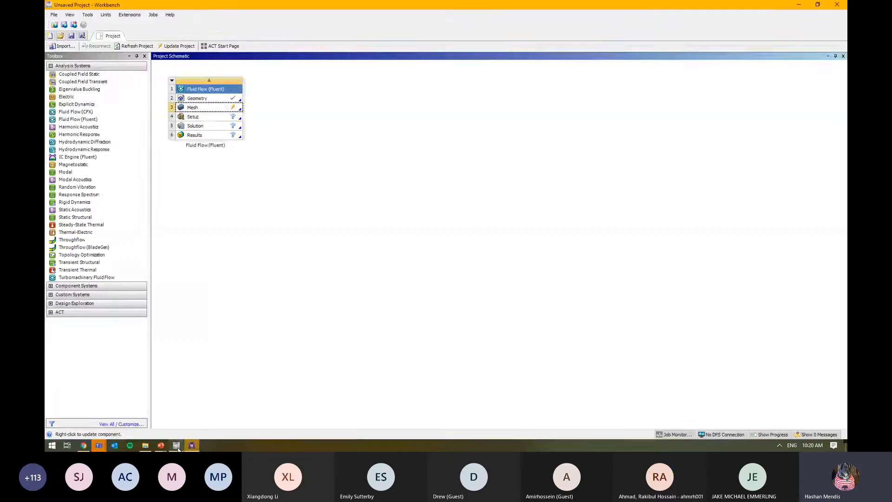
double_click(205, 98)
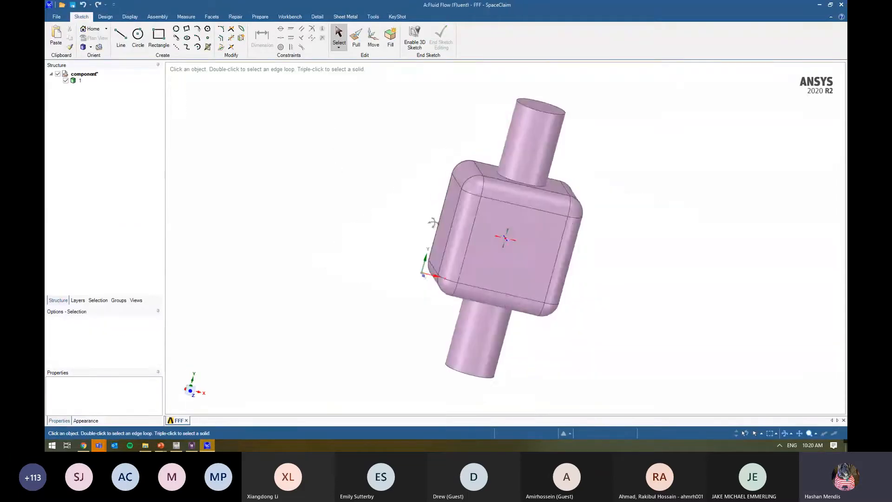
Split the solid into the box and two pipes, using the box's top and bottom faces as cutters
click(106, 17)
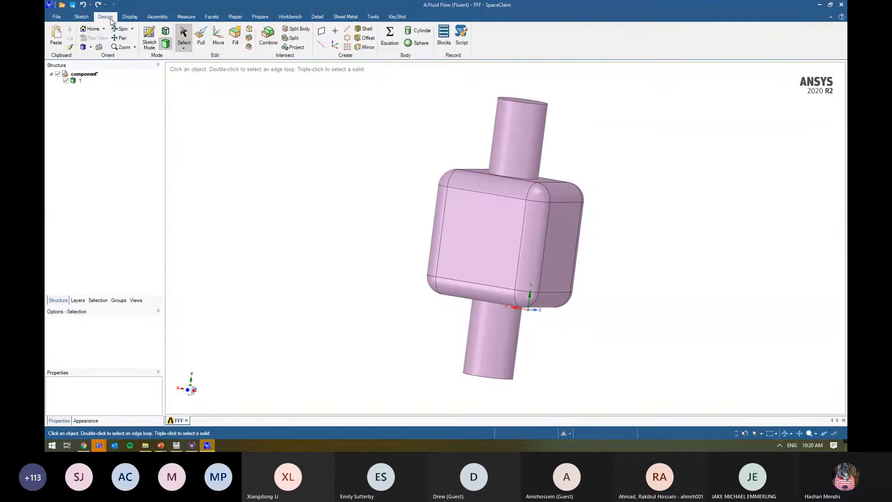
click(296, 29)
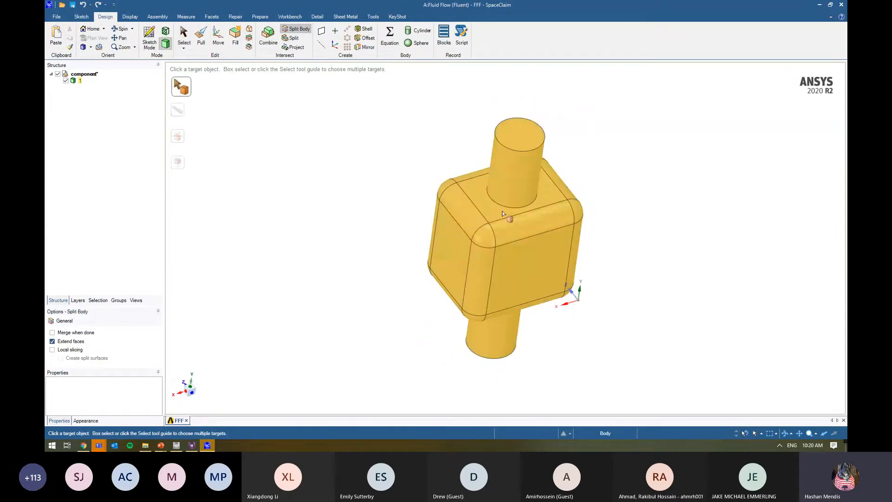
click(502, 211)
click(494, 207)
middle_drag(360, 196, 431, 177)
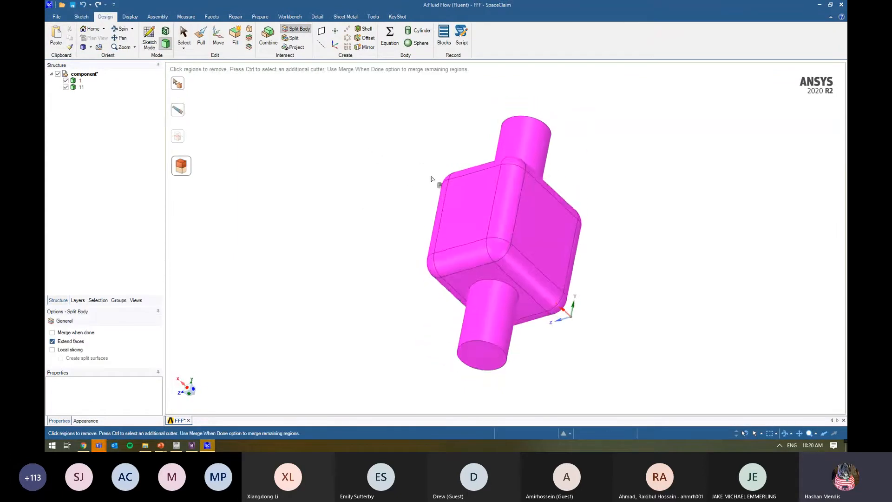
ctrl+click(478, 275)
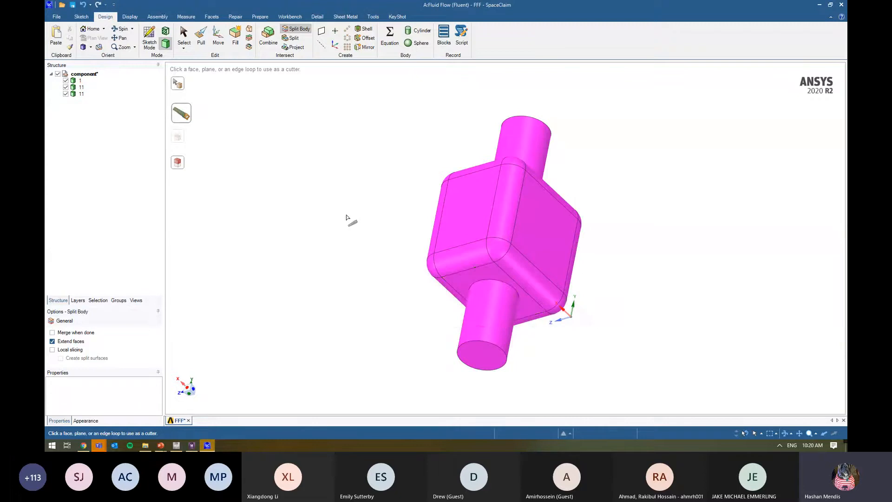
Leave Split Body and check that the box and each pipe are selectable as separate bodies
key(Escape)
key(Escape)
middle_drag(346, 218, 514, 250)
click(474, 335)
click(508, 200)
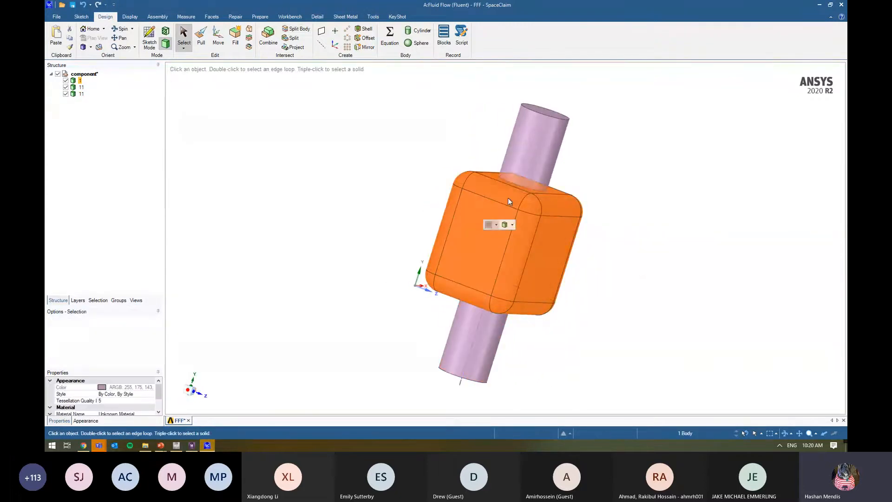
click(535, 154)
click(629, 172)
Switch back to Ansys Meshing and update the model with the split geometry
key(alt+Tab)
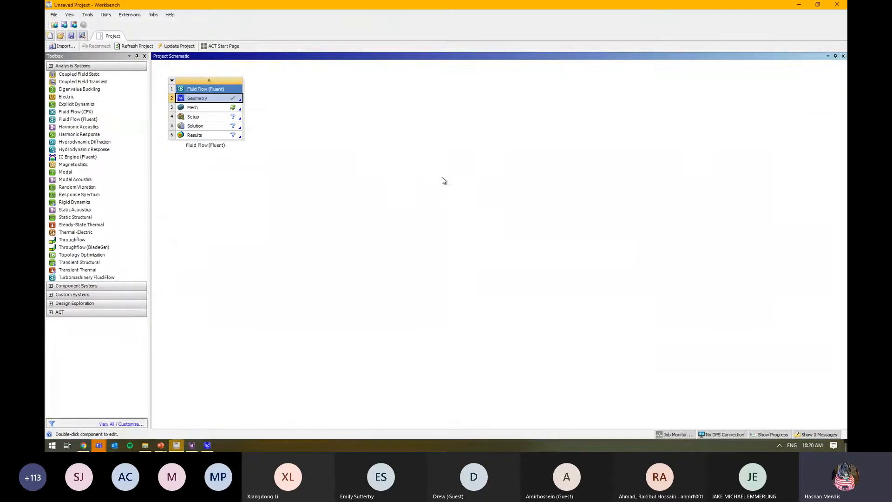
key(alt+Tab)
key(Tab)
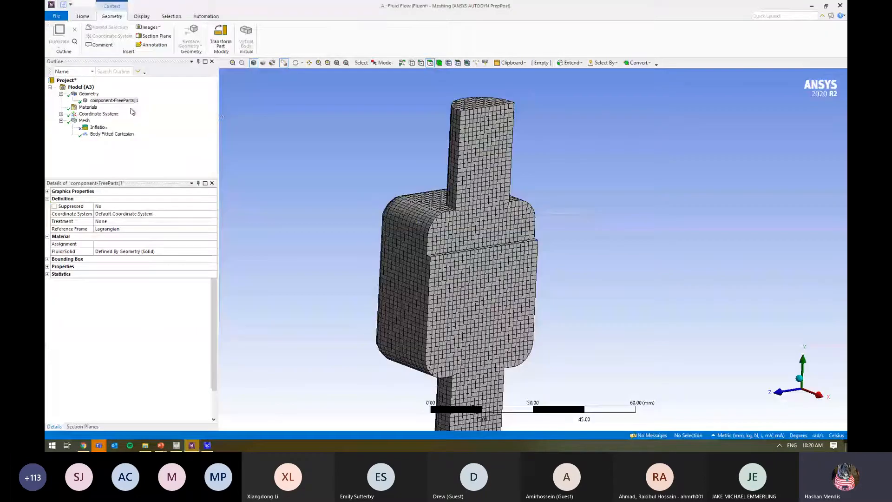
right_click(79, 87)
click(226, 146)
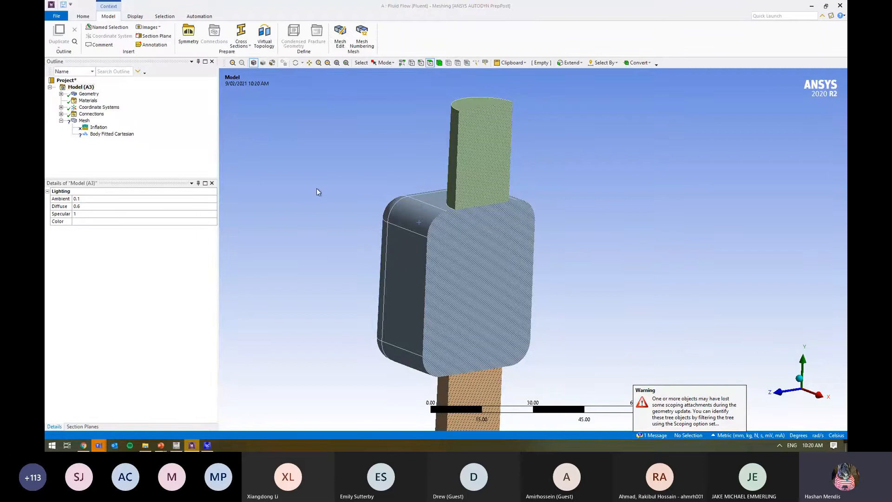
Bring the updated three-body model into view and suppress the Body Fitted Cartesian method
scroll(374, 197, down, 2)
ctrl+middle_drag(340, 188, 357, 202)
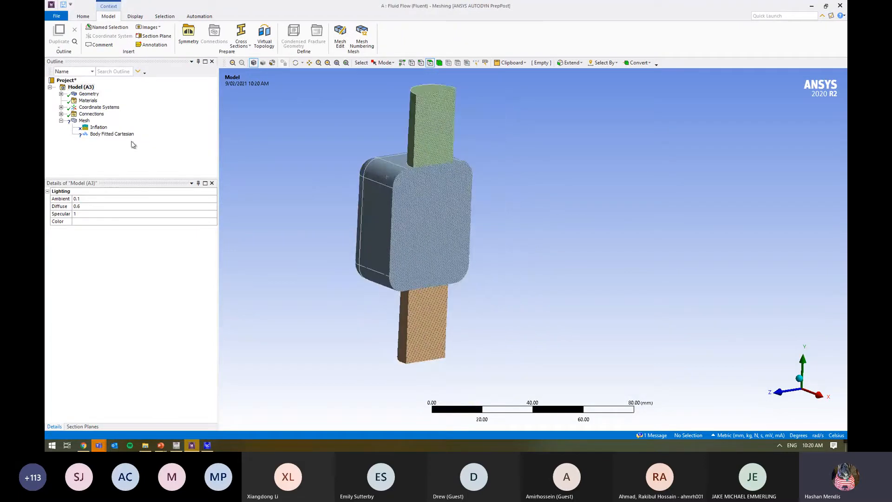
click(125, 136)
right_click(126, 140)
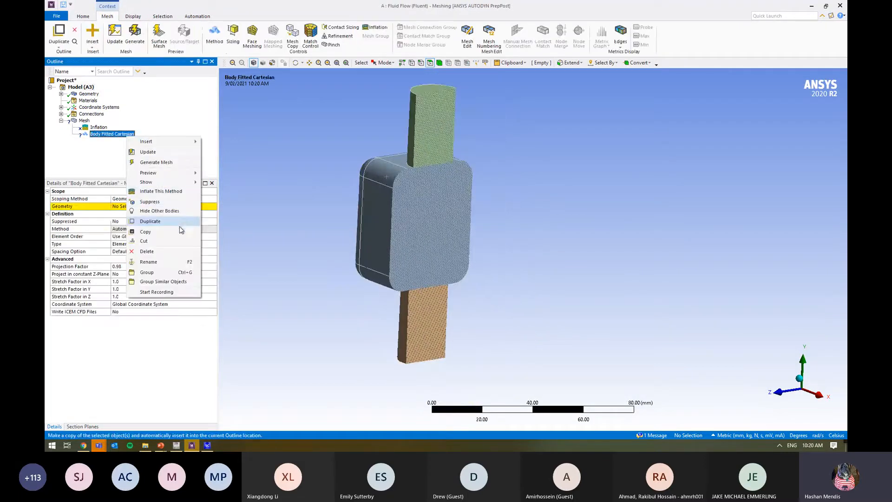
click(181, 203)
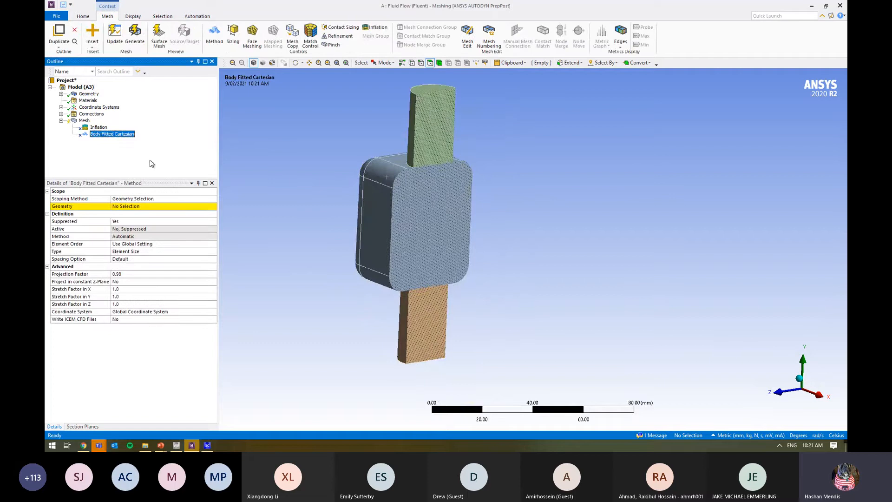
Generate the mesh for the three separate bodies without any method control and list the bodies under Geometry
click(84, 121)
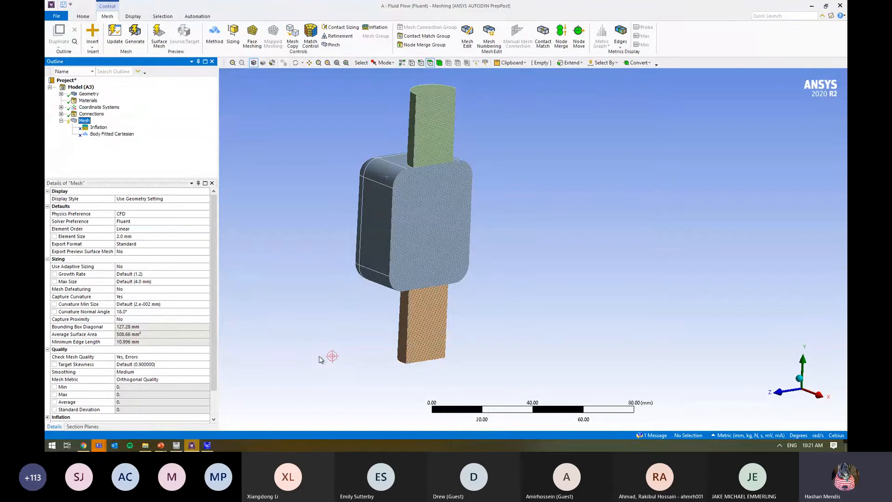
ctrl+middle_drag(305, 279, 313, 256)
click(145, 156)
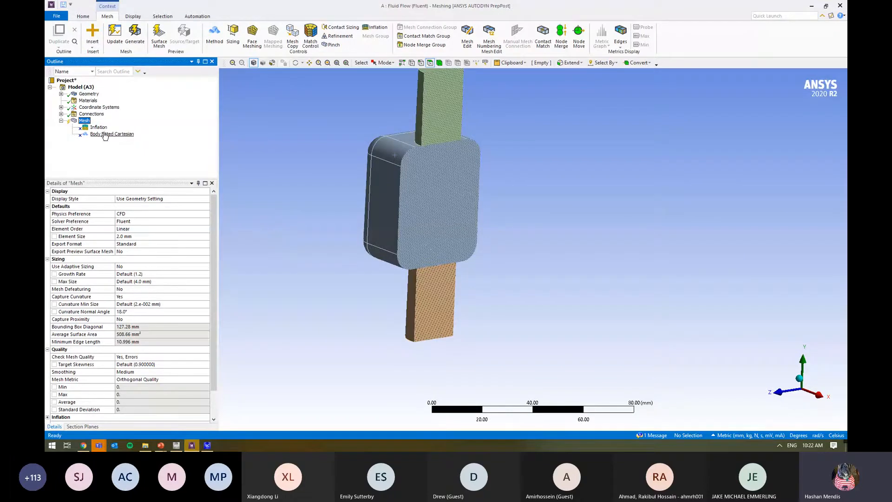
right_click(86, 122)
click(127, 148)
click(61, 94)
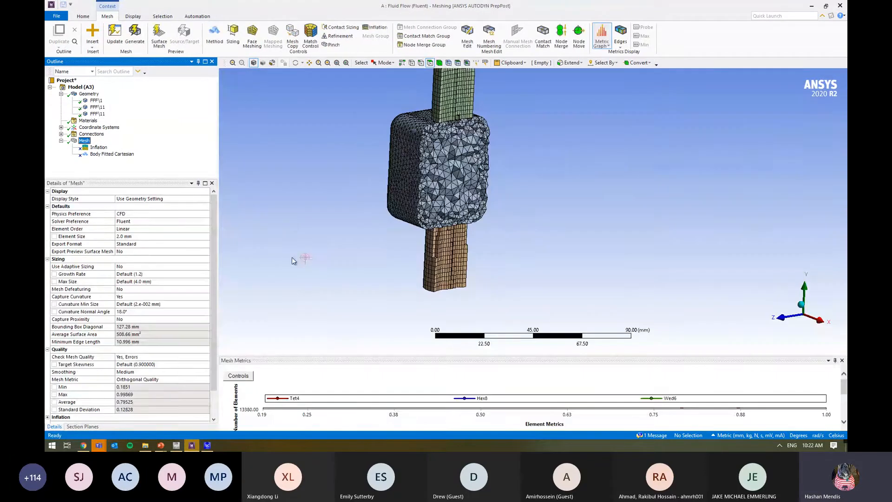
Examine the sectioned mesh up close at the interface between the box and the upper pipe
ctrl+middle_drag(343, 165, 347, 186)
middle_drag(444, 159, 446, 144)
right_drag(491, 129, 421, 165)
middle_drag(438, 175, 379, 135)
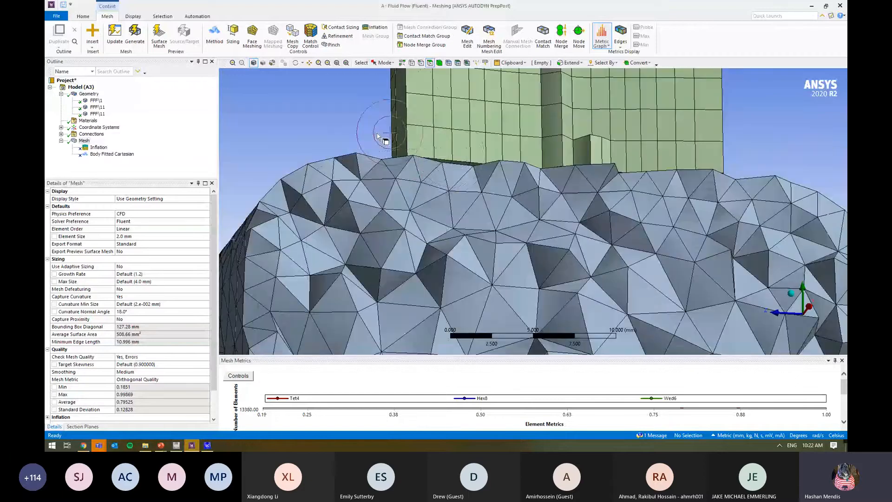
right_drag(403, 185, 404, 185)
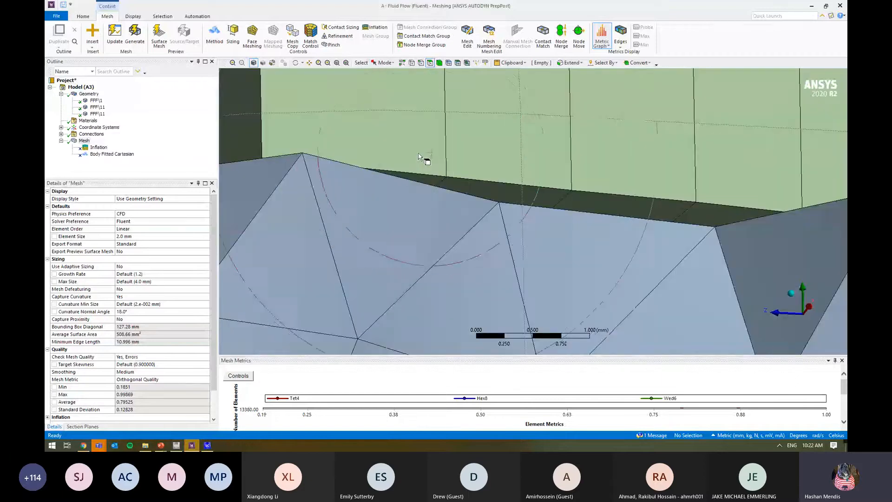
scroll(446, 195, down, 3)
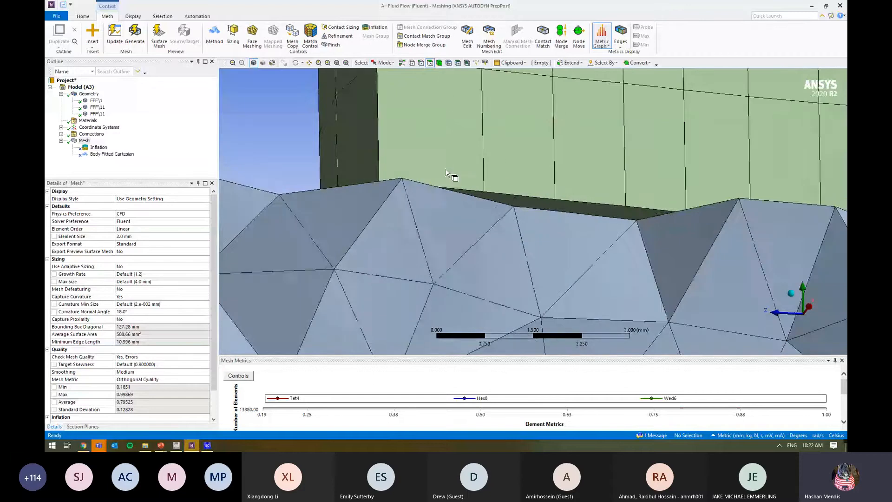
Turn off Section Plane1 to view the complete outer mesh of the cube and both cylinders
mouse_move(478, 196)
middle_down()
mouse_move(479, 177)
mouse_move(492, 202)
middle_up()
scroll(490, 197, down, 3)
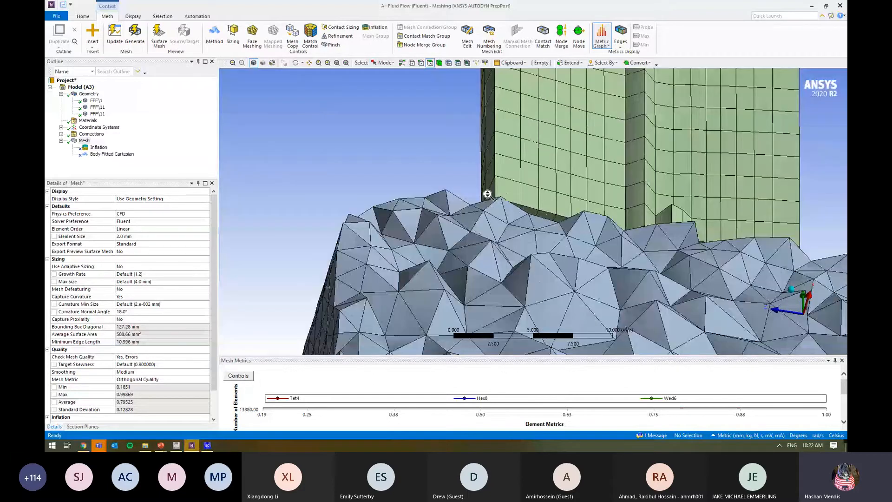
scroll(487, 194, down, 5)
middle_drag(526, 174, 429, 184)
click(84, 141)
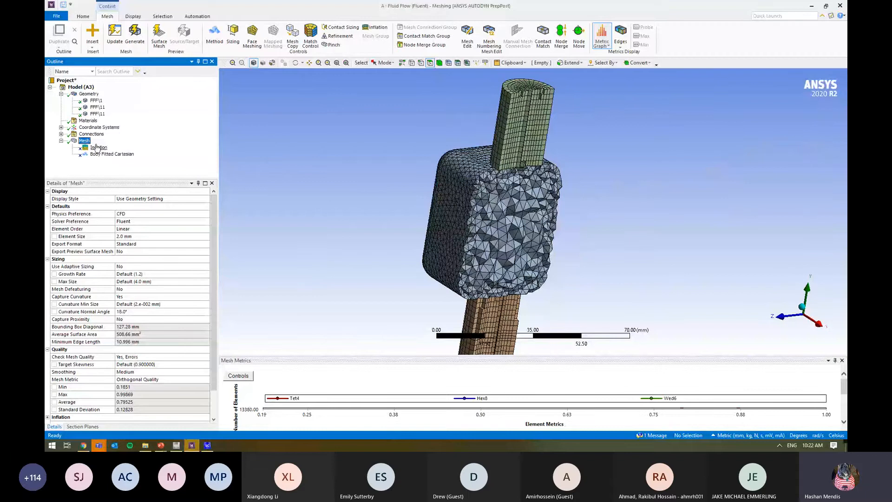
click(89, 426)
click(50, 203)
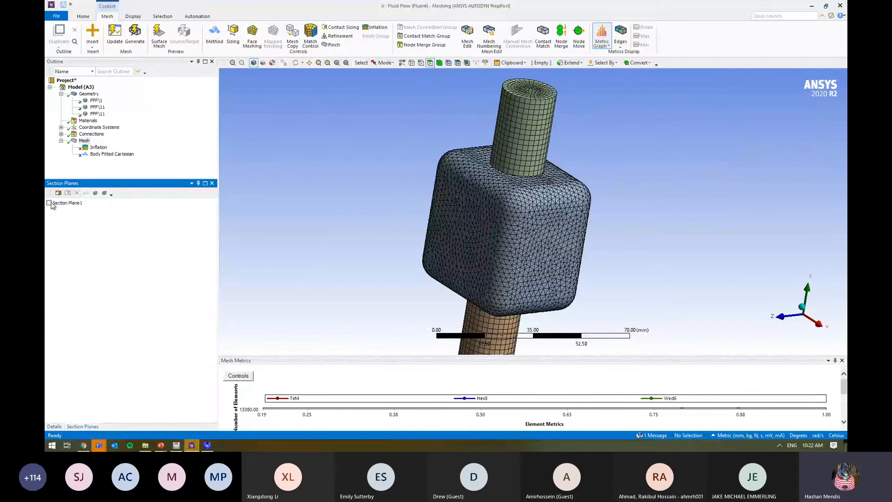
mouse_move(489, 207)
middle_down()
mouse_move(512, 203)
mouse_move(505, 206)
middle_up()
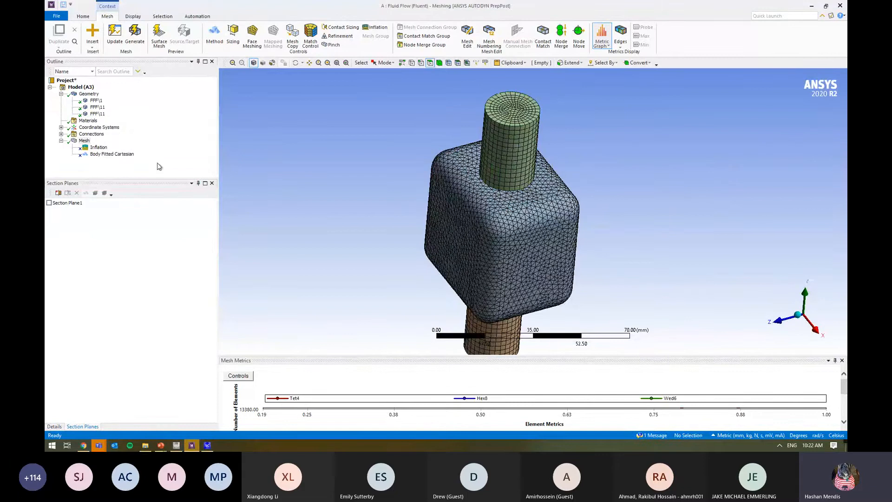
drag(159, 180, 158, 243)
ctrl+middle_drag(547, 157, 528, 187)
right_drag(543, 134, 434, 202)
scroll(550, 209, down, 3)
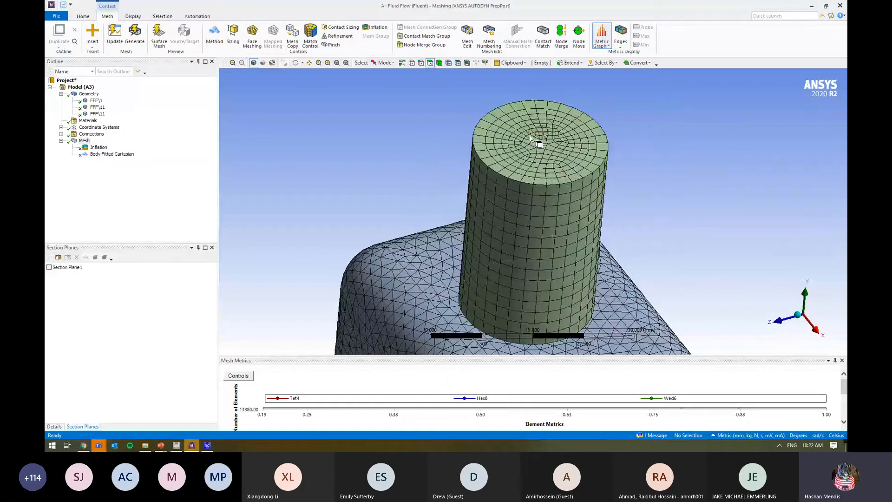
click(421, 63)
click(479, 156)
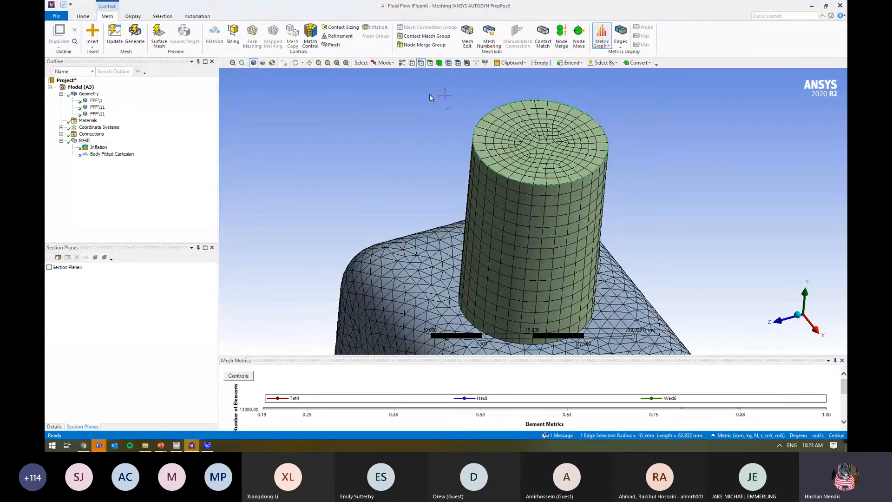
right_click(494, 126)
mouse_move(558, 130)
click(618, 123)
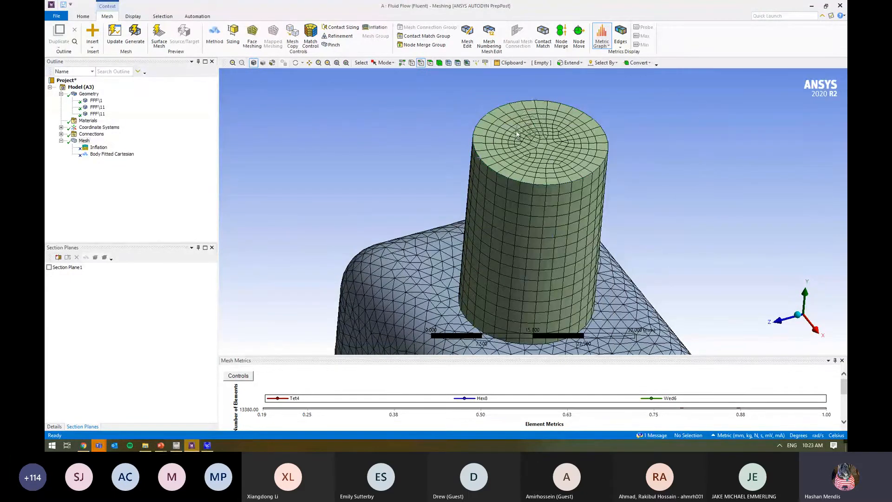
scroll(622, 193, down, 3)
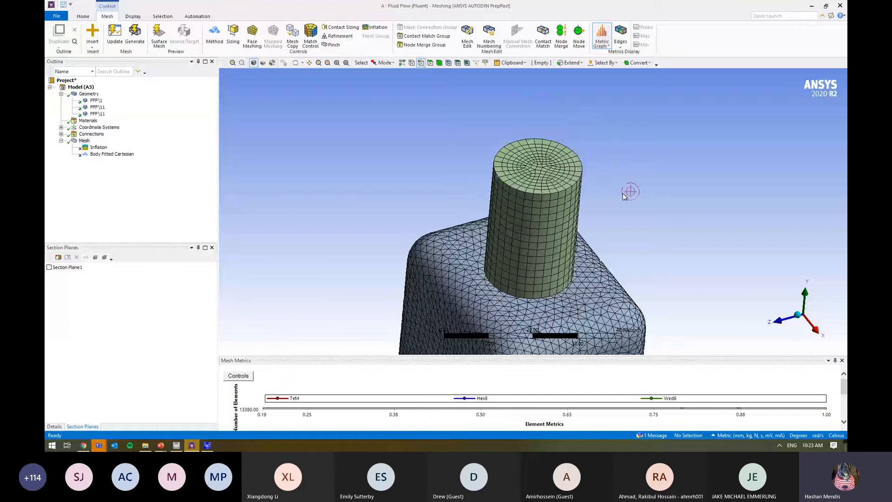
Turn Section Plane1 back on to view the cut mesh through the cube and both cylinders
ctrl+middle_drag(622, 193, 571, 156)
click(49, 268)
middle_drag(490, 241, 486, 225)
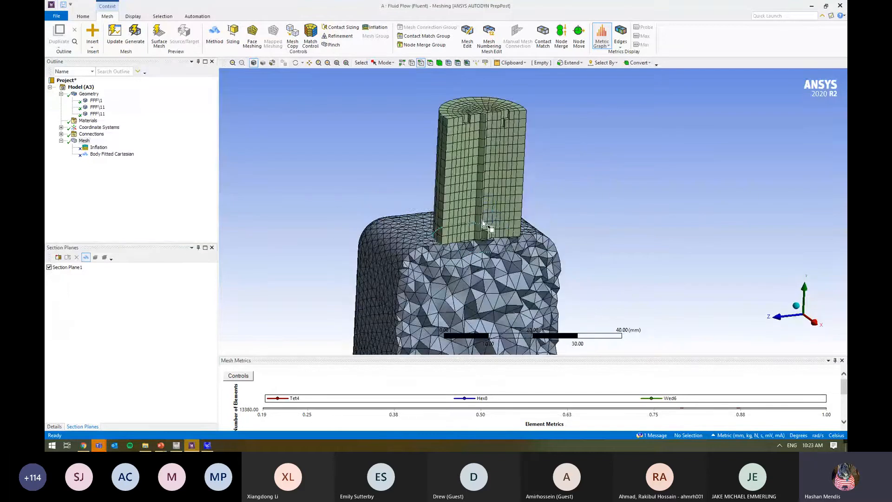
ctrl+middle_drag(520, 288, 491, 239)
scroll(464, 285, down, 3)
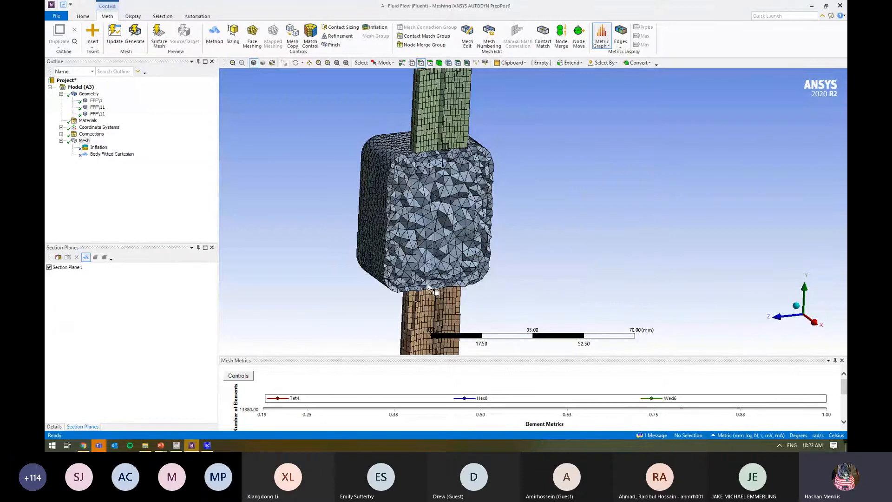
Unsuppress the Inflation control and scope its geometry to the central cube body
click(98, 147)
right_click(100, 149)
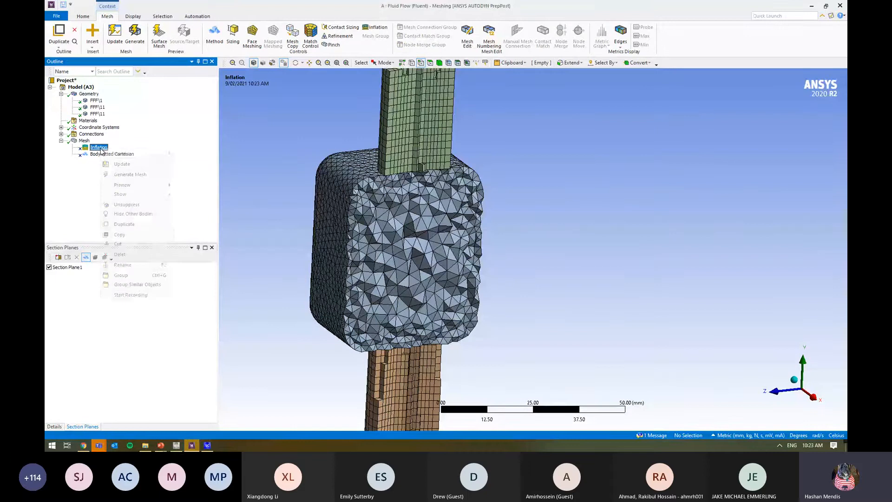
click(126, 205)
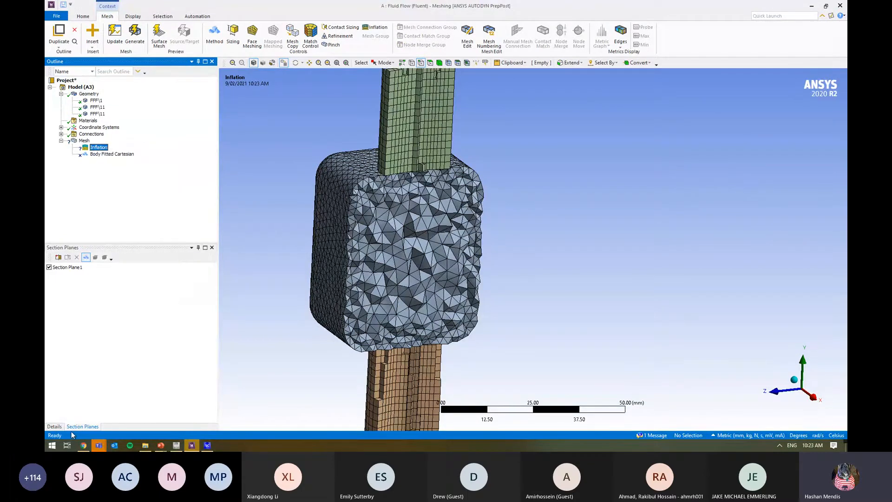
click(55, 426)
click(79, 270)
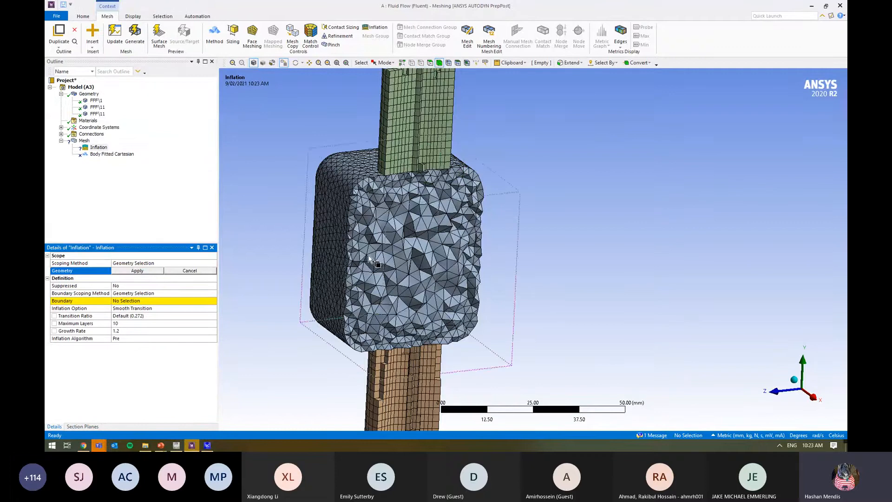
click(142, 270)
Assign all faces of the cube body as the inflation boundary
click(187, 300)
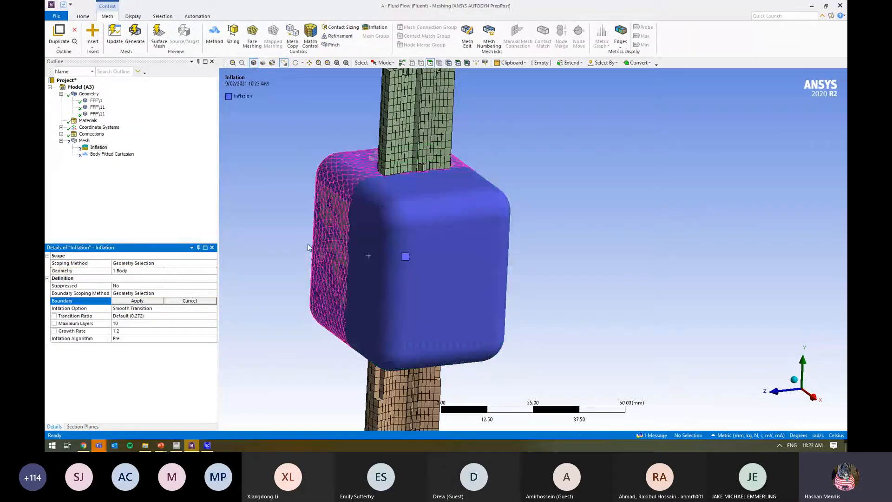
key(ctrl+a)
click(144, 301)
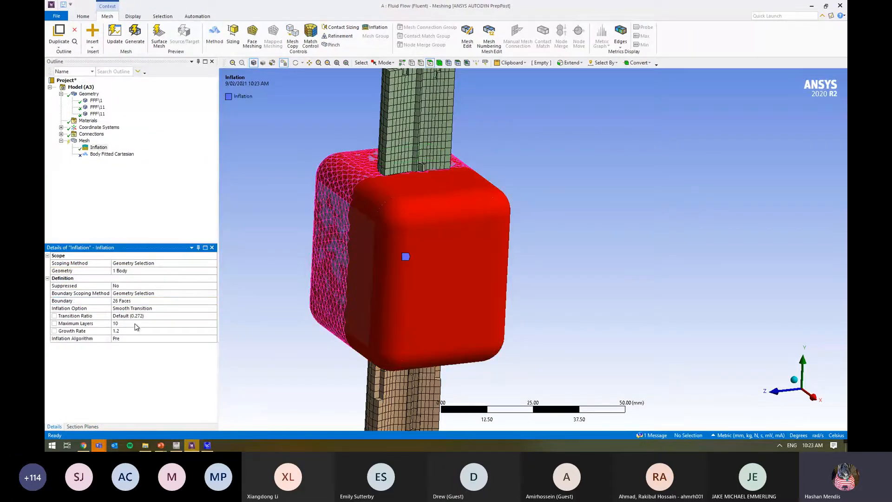
Set the inflation's Maximum Layers to 5 and regenerate the mesh
click(140, 324)
right_click(82, 140)
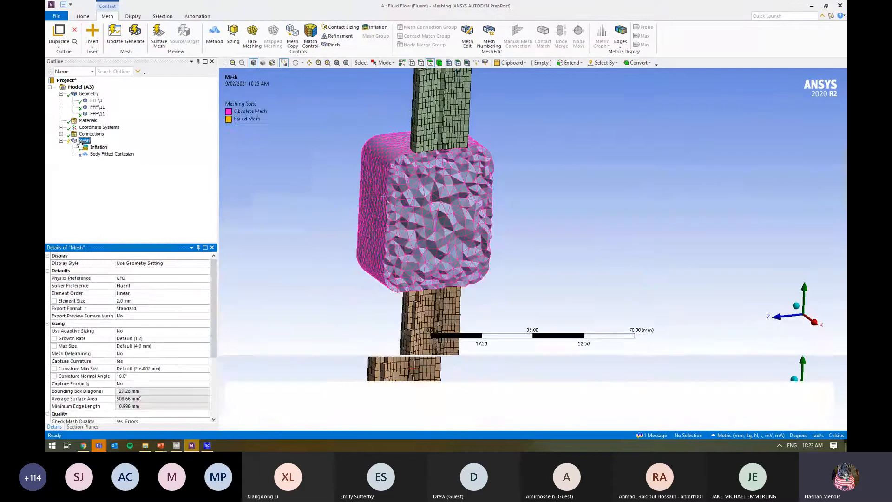
click(119, 168)
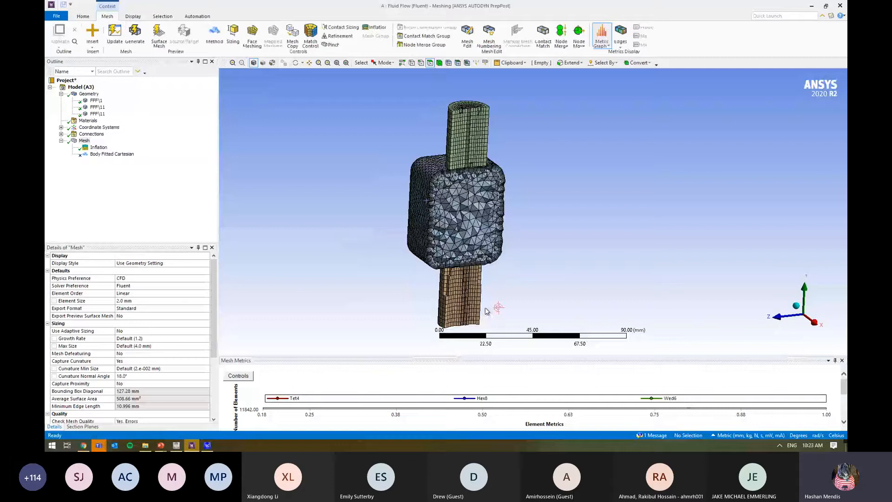
Examine the inflation layers in the sectioned cube where it meets the lower and upper cylinders
middle_drag(485, 309, 479, 277)
right_drag(482, 225, 423, 276)
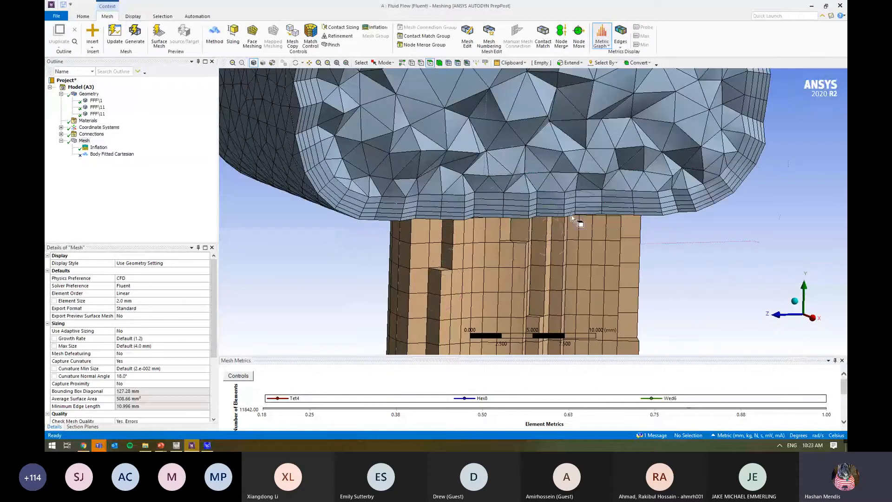
scroll(590, 223, down, 4)
scroll(465, 232, down, 5)
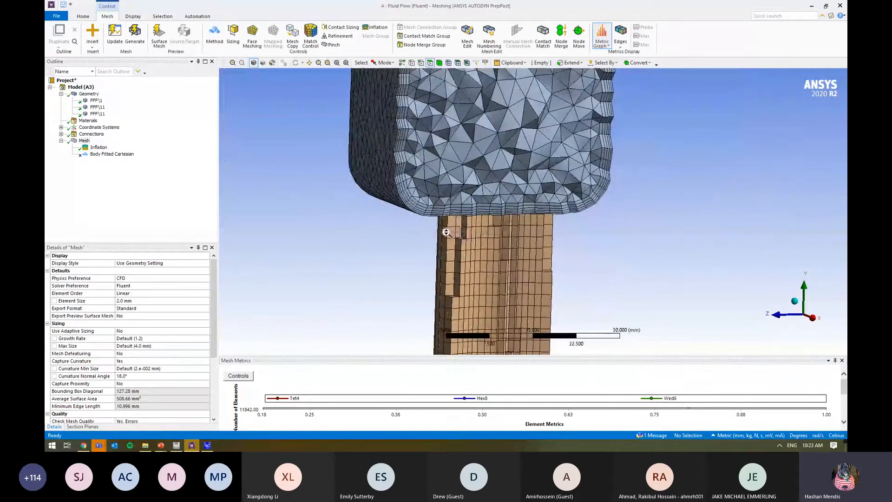
scroll(520, 228, down, 5)
middle_drag(547, 220, 371, 160)
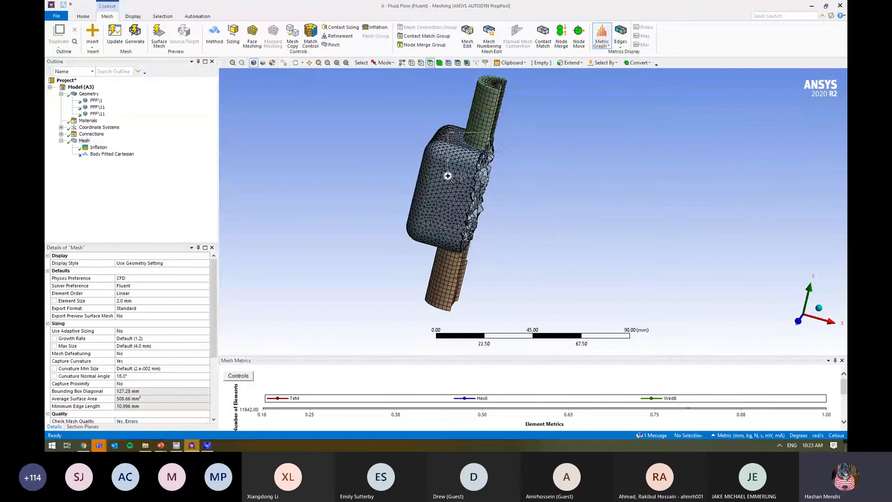
scroll(478, 140, up, 8)
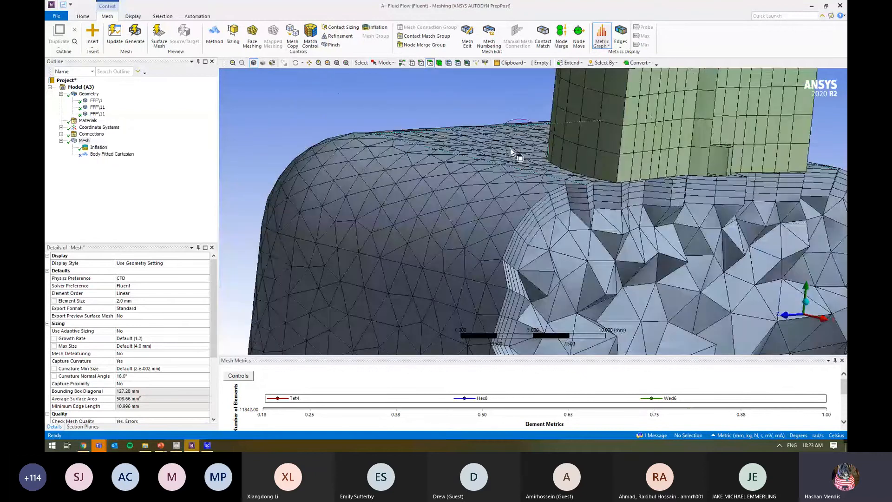
mouse_move(511, 151)
middle_down()
mouse_move(555, 173)
mouse_move(492, 173)
mouse_move(518, 172)
middle_up()
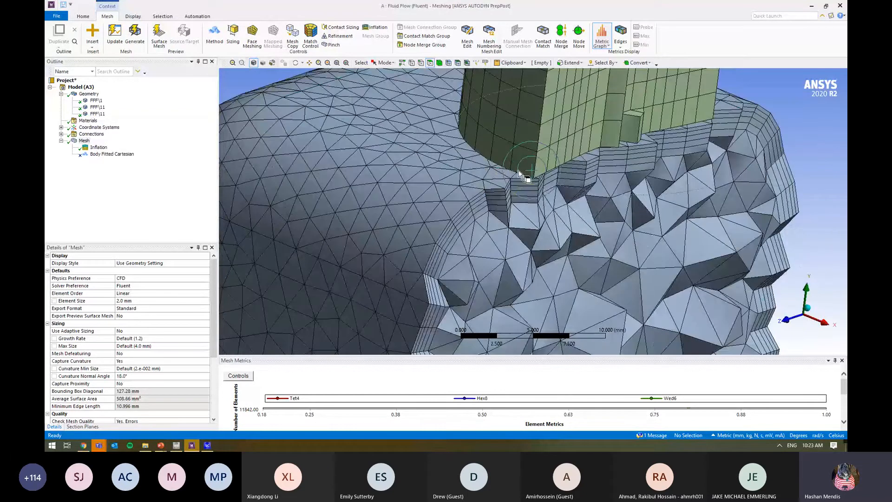
scroll(546, 169, down, 3)
scroll(545, 170, down, 5)
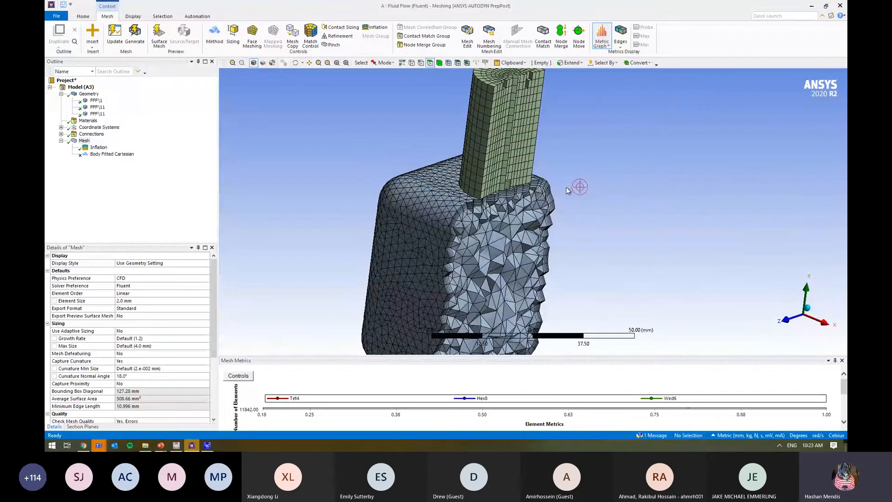
middle_drag(636, 186, 595, 172)
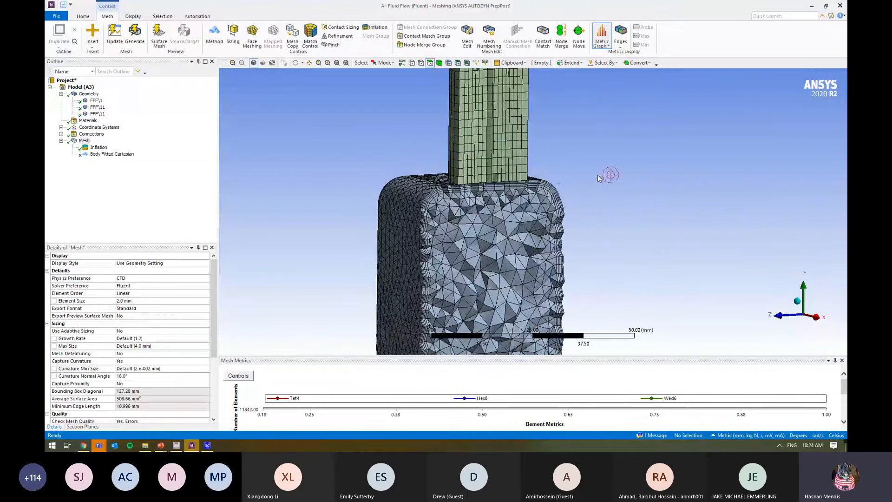
Switch to SpaceClaim and share the coincident topology between the cube body and both cylinders
key(alt+Tab)
key(alt+Tab)
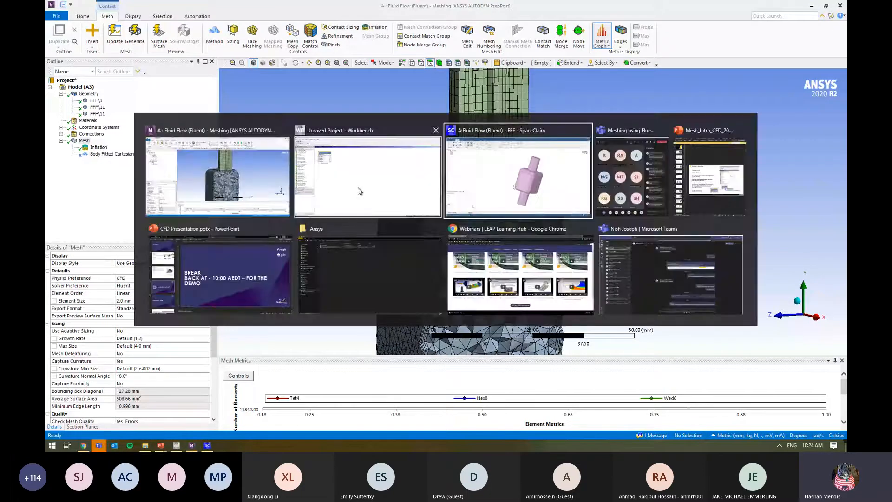
middle_drag(418, 273, 457, 204)
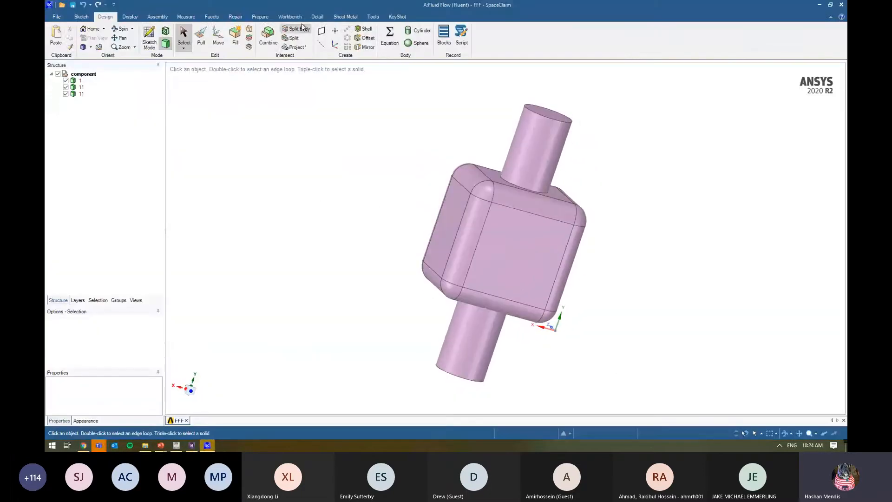
click(297, 16)
click(274, 42)
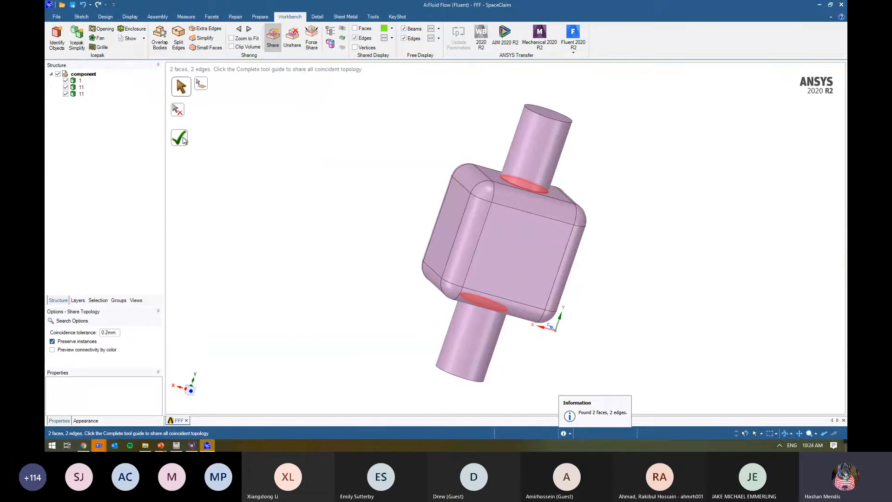
click(182, 137)
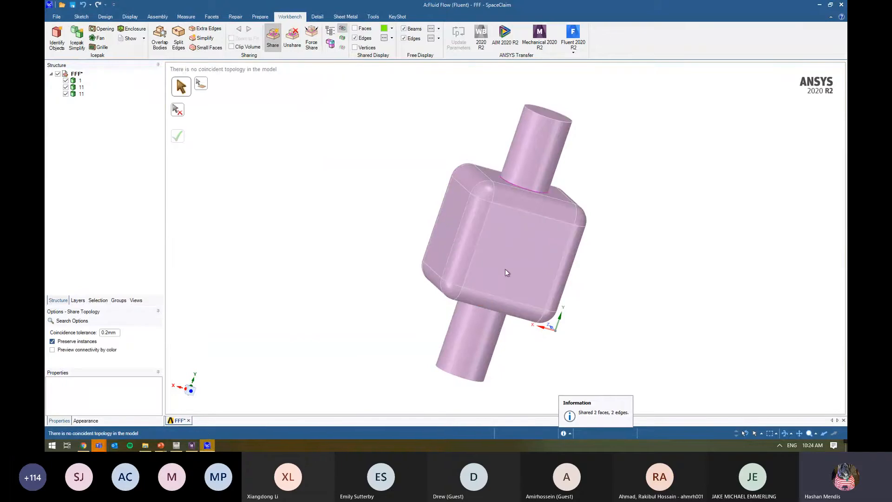
Switch back to ANSYS Meshing and update the model's geometry from its source
key(alt+Tab)
click(86, 87)
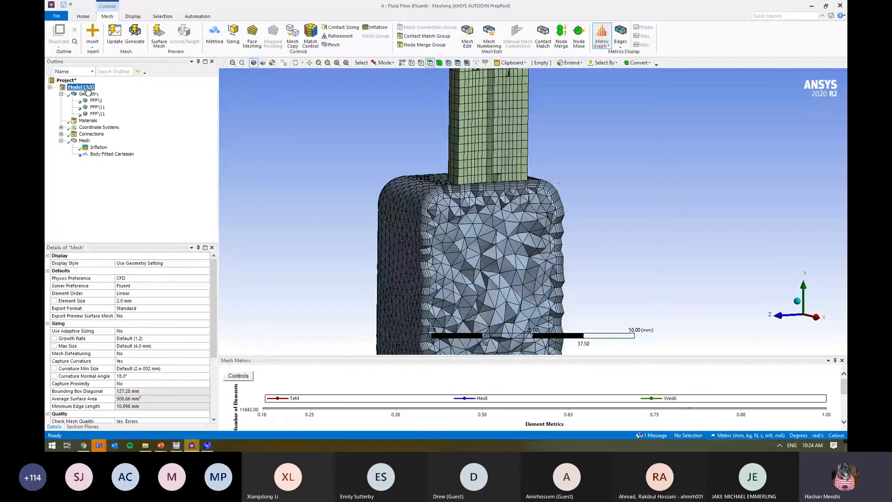
right_click(87, 88)
click(148, 125)
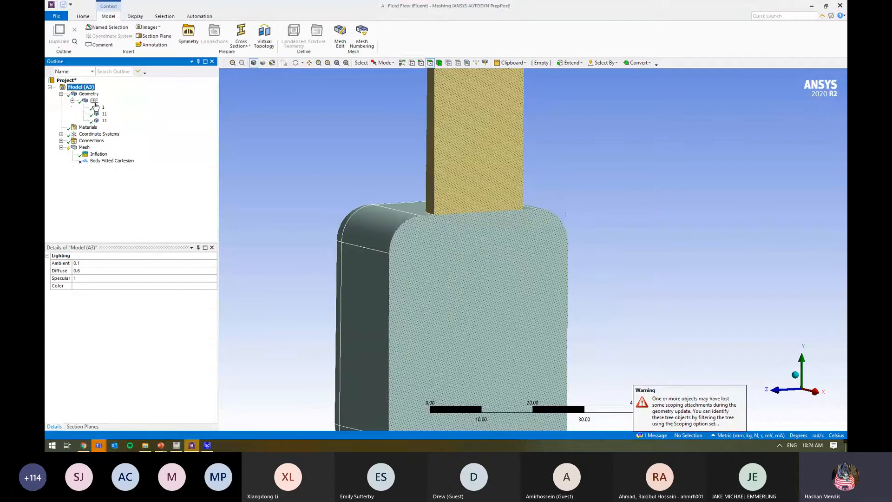
Suppress the Inflation control and regenerate the mesh on the shared-topology geometry
click(95, 156)
right_click(97, 154)
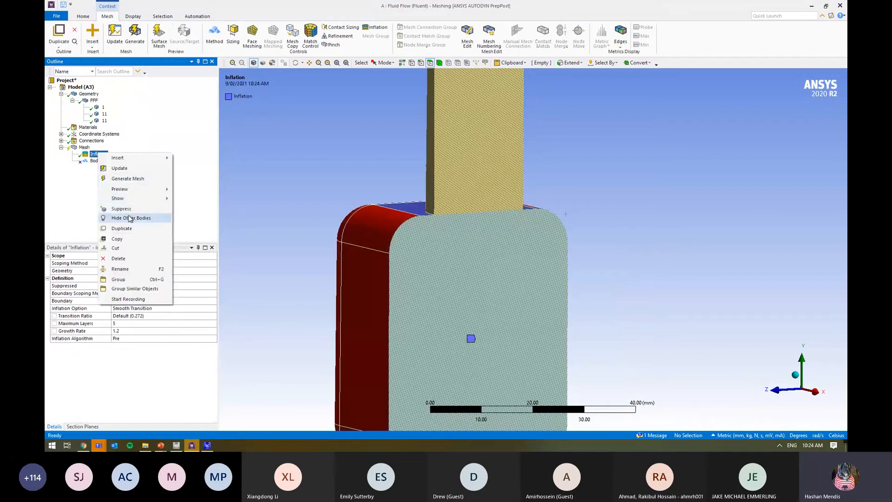
click(129, 211)
right_click(85, 148)
click(137, 173)
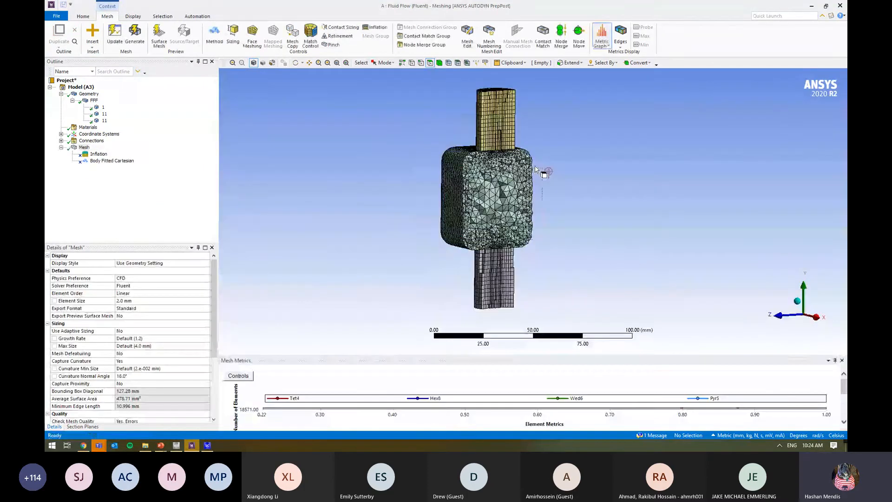
Examine whether the mesh nodes match at the cube's interfaces with the upper and lower cylinders
drag(537, 170, 462, 175)
middle_drag(460, 172, 446, 123)
click(442, 119)
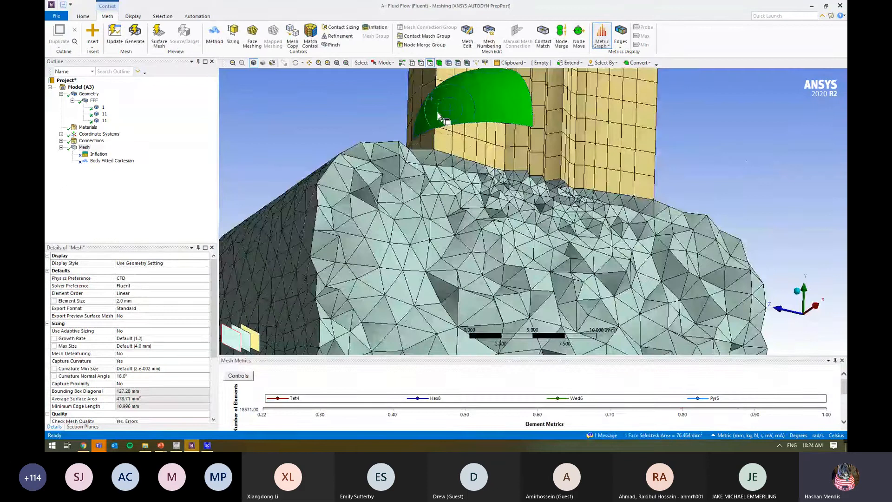
scroll(459, 182, down, 5)
click(508, 159)
ctrl+middle_drag(530, 265, 457, 137)
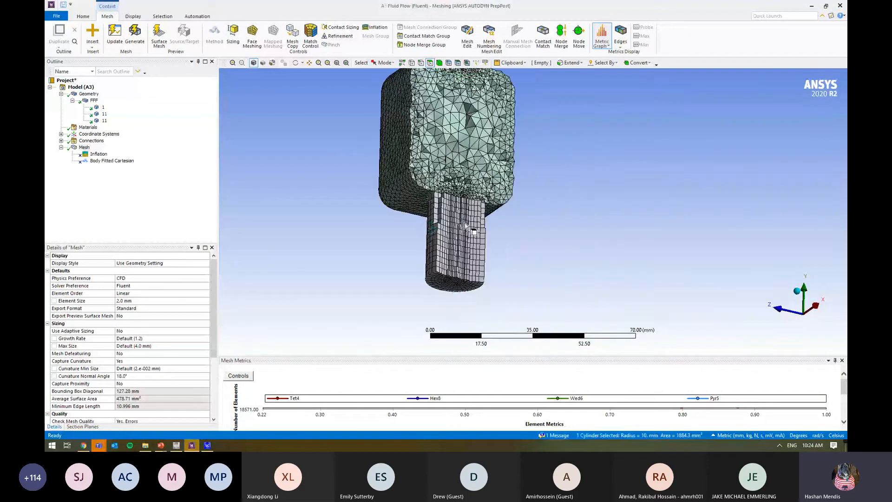
middle_drag(488, 191, 504, 203)
click(504, 202)
drag(501, 207, 387, 206)
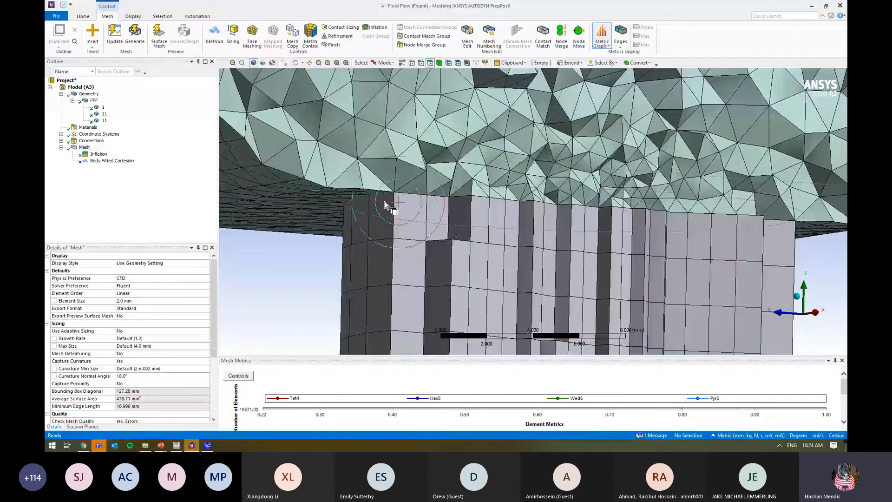
Fit the whole model in view and clear all of its generated mesh data
middle_drag(385, 204, 438, 263)
scroll(438, 263, down, 5)
click(345, 62)
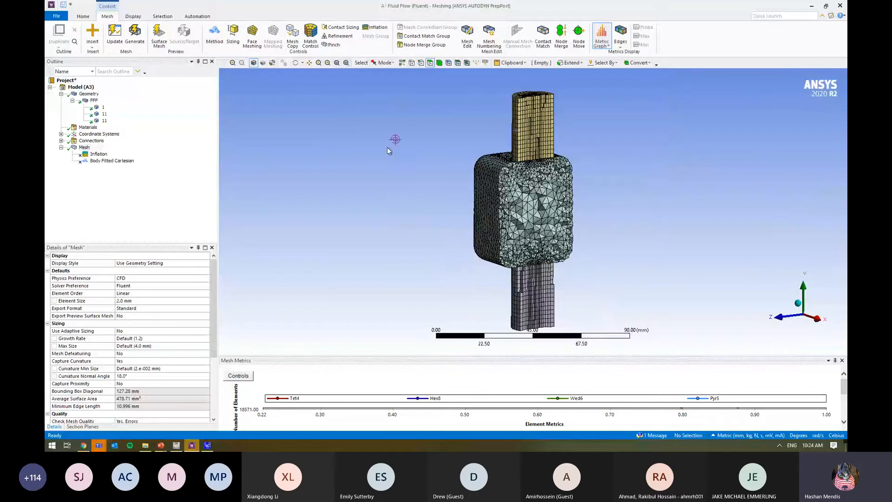
right_click(85, 148)
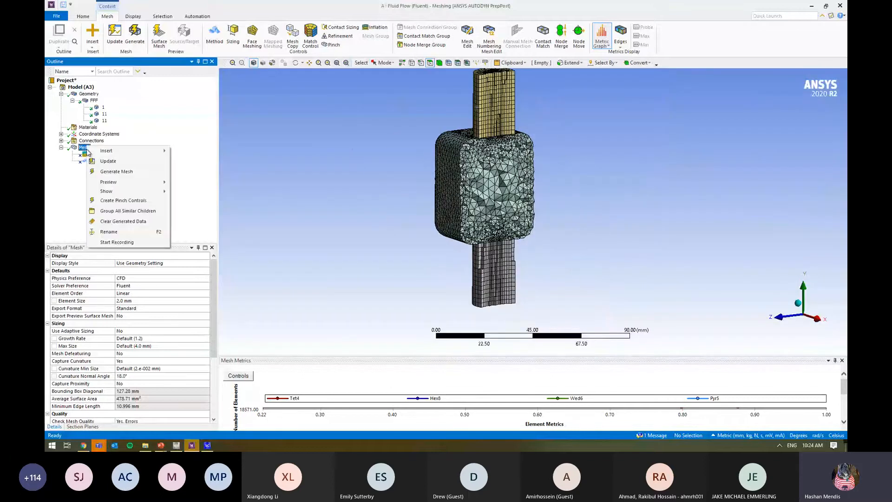
click(123, 221)
key(Return)
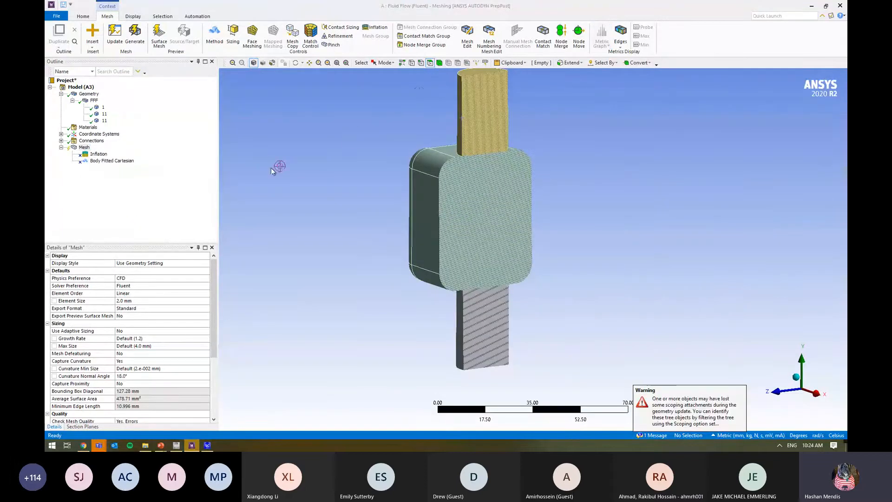
Generate the mesh on the cube body only, leaving both cylinders unmeshed
click(439, 62)
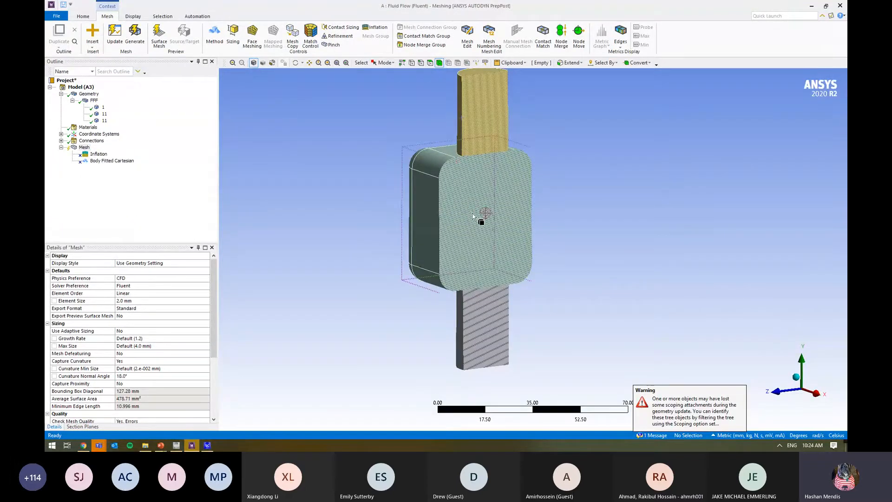
click(478, 215)
middle_drag(423, 189, 424, 177)
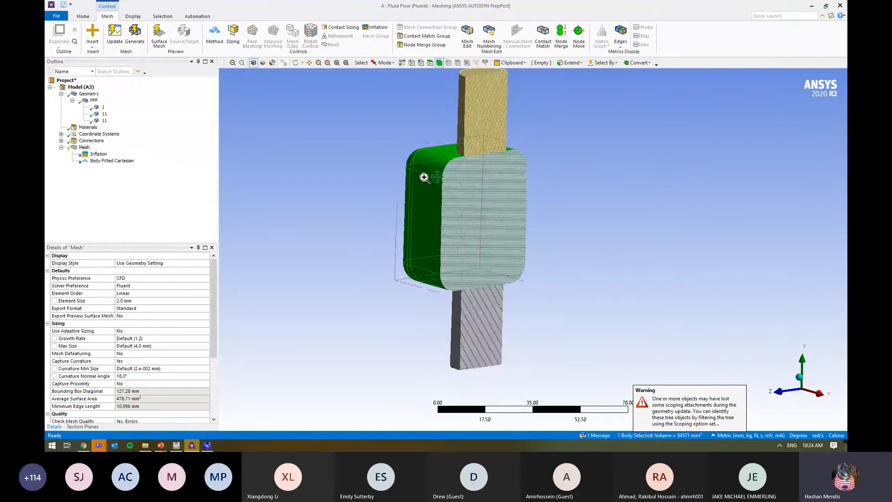
right_click(425, 177)
click(468, 200)
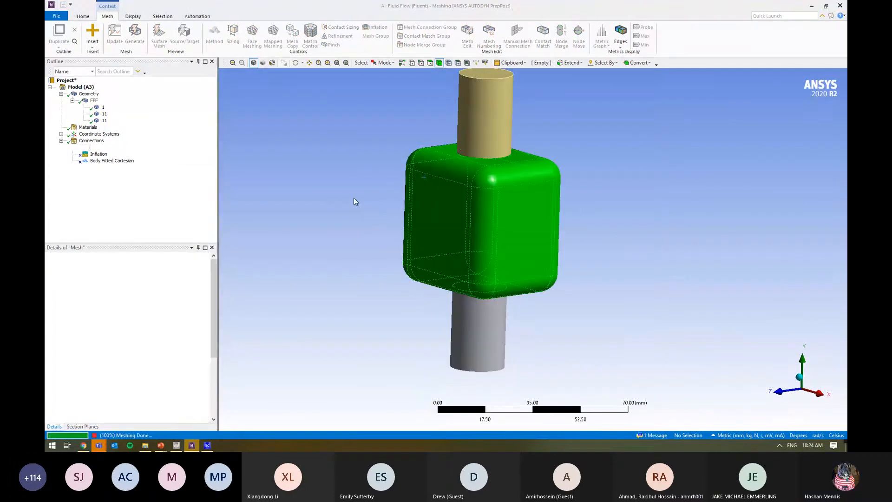
Hide the upper cylinder and examine the cube's surface mesh where the cylinder meets it
ctrl+middle_drag(575, 177, 551, 201)
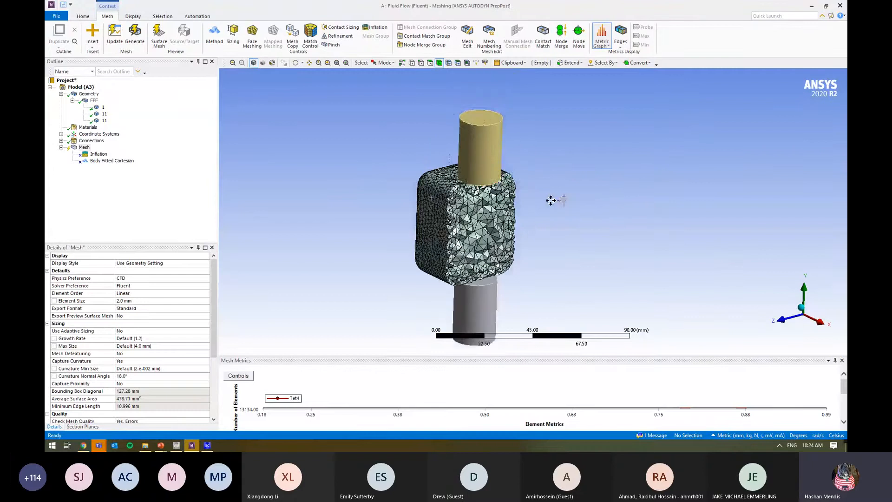
click(495, 156)
key(F9)
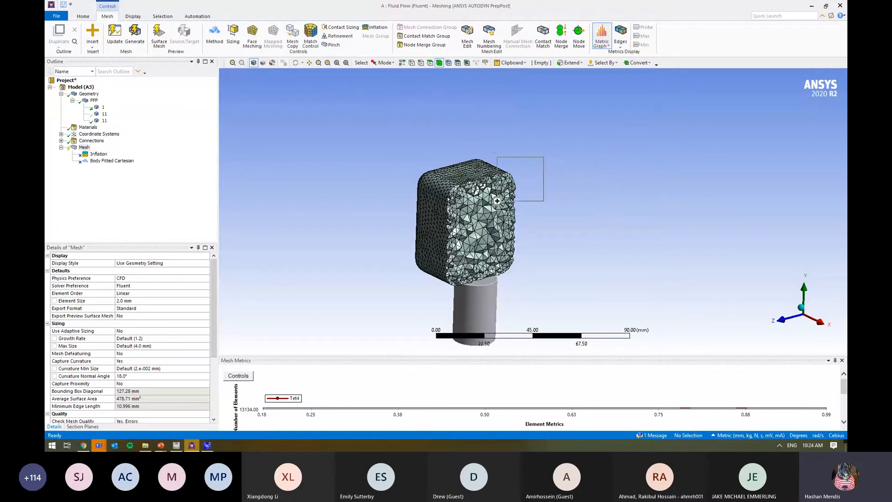
right_drag(497, 201, 469, 223)
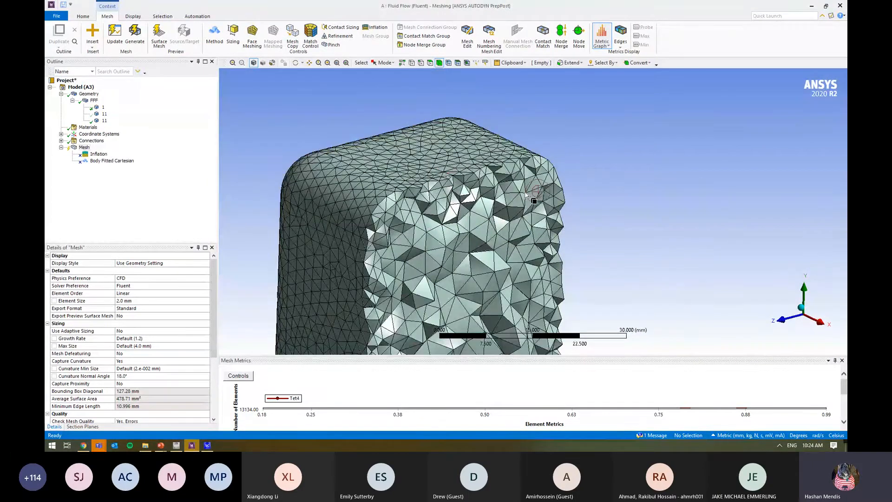
Show all bodies again and generate the mesh on the upper cylinder only
right_click(604, 156)
click(641, 186)
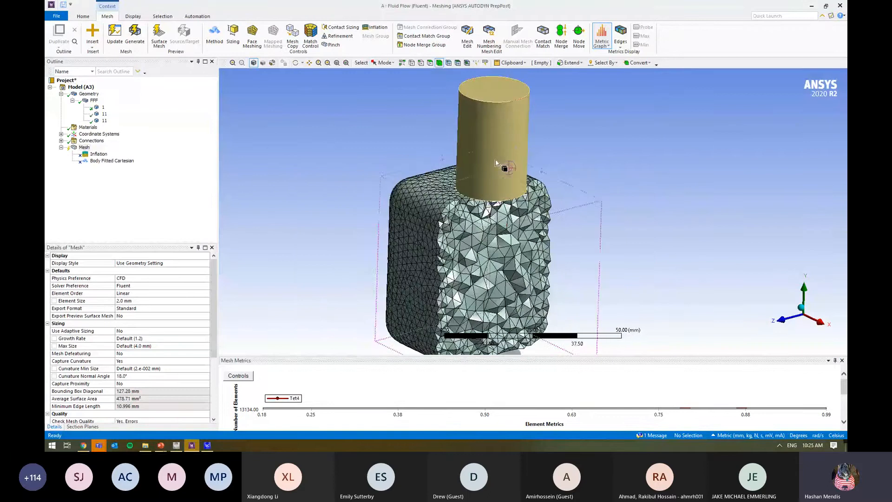
click(495, 99)
right_click(513, 124)
click(537, 144)
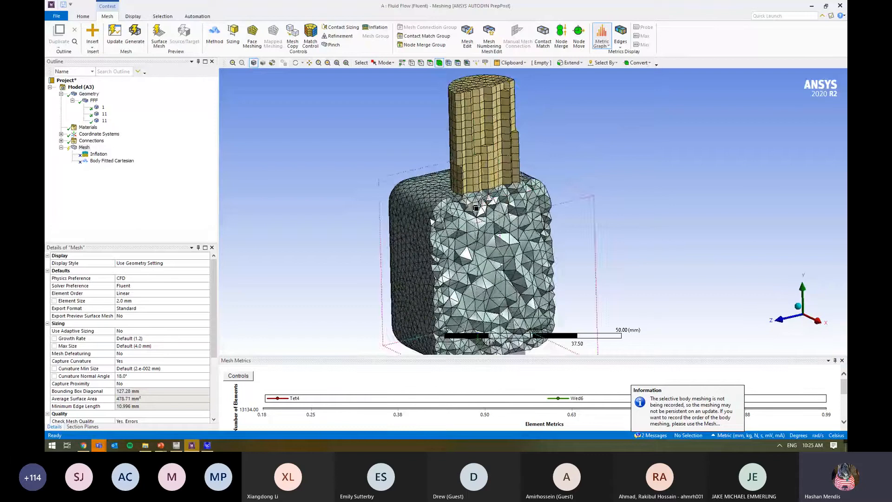
Compare the upper cylinder's end-face mesh with the cube's mesh beneath it from above, hiding the cylinder and then showing all bodies
middle_drag(510, 199, 527, 222)
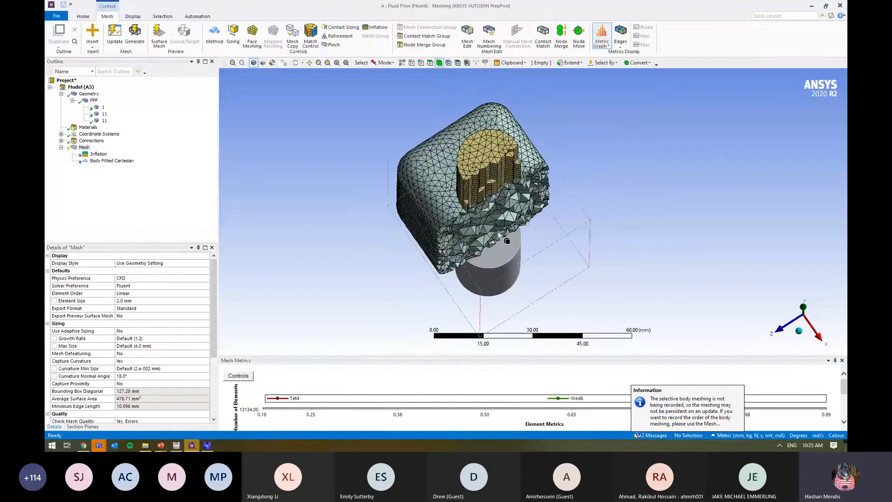
click(802, 306)
right_drag(602, 116, 423, 225)
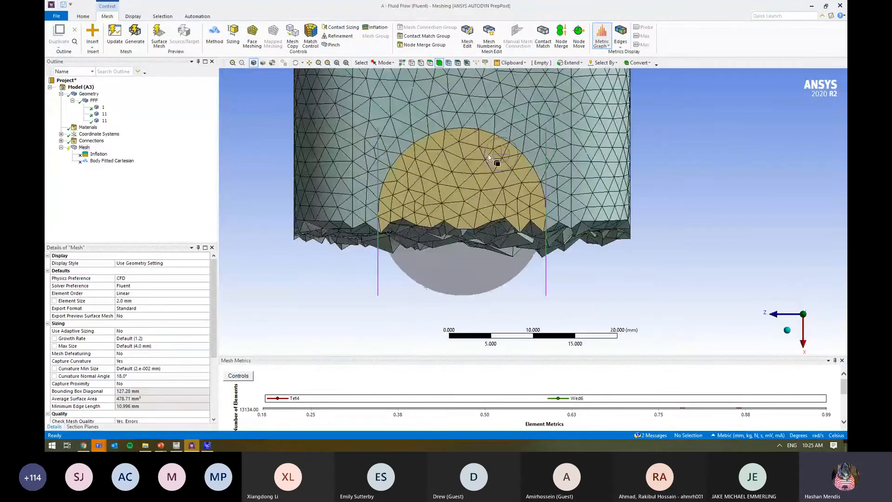
click(488, 157)
click(767, 175)
click(497, 176)
click(679, 171)
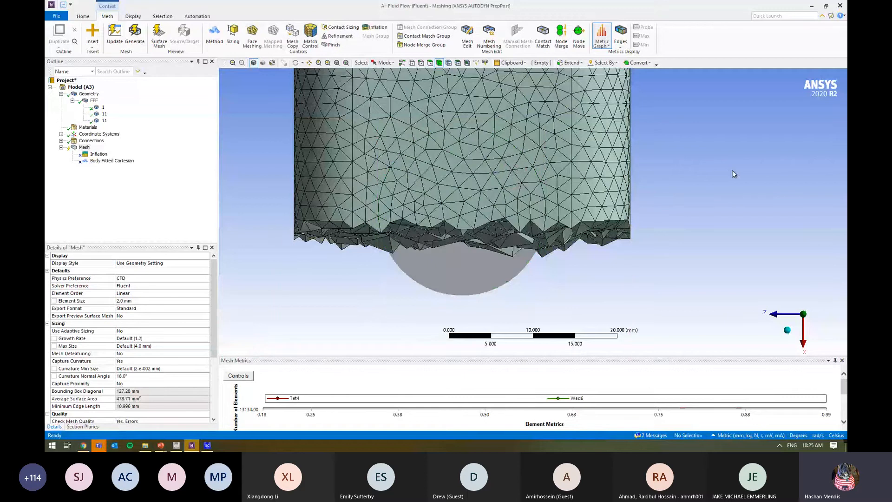
right_click(664, 195)
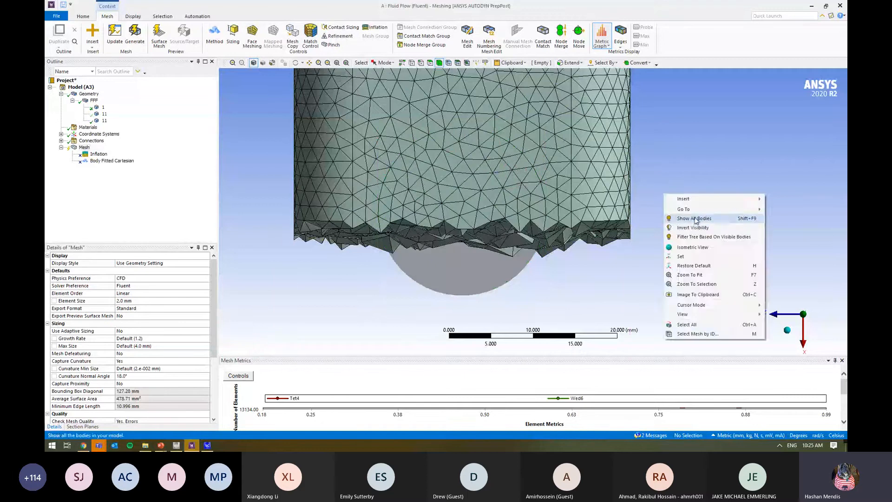
click(695, 219)
Hide the lower cylinder and add a face sizing with a 10 mm element size to the cube's circular interface face
scroll(681, 257, down, 4)
middle_drag(671, 224, 530, 207)
click(499, 269)
key(F9)
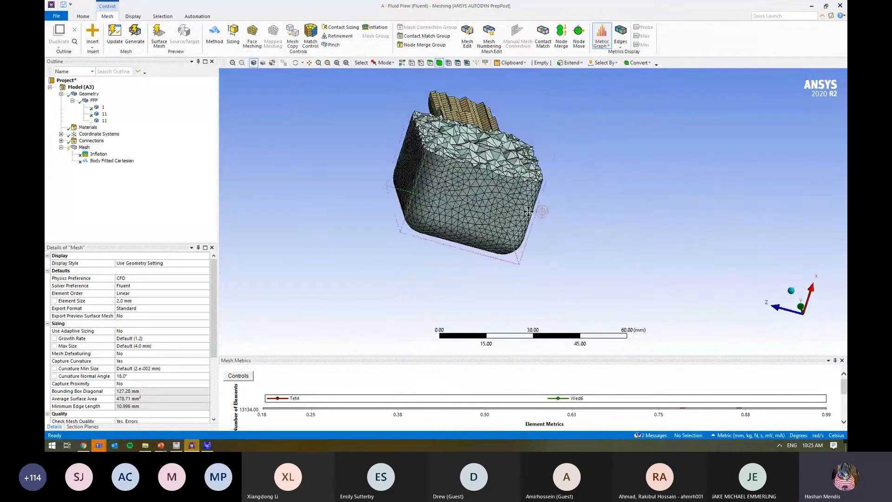
click(429, 62)
click(476, 172)
right_click(490, 175)
mouse_move(581, 179)
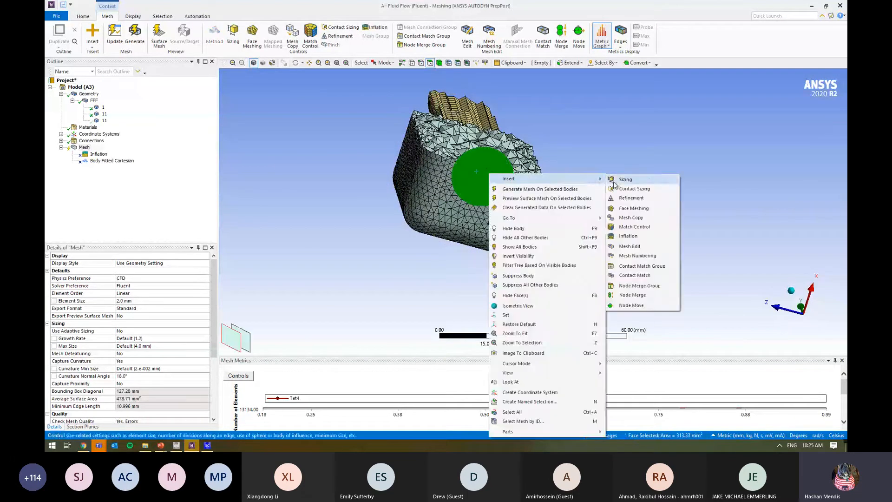
click(614, 180)
text(10)
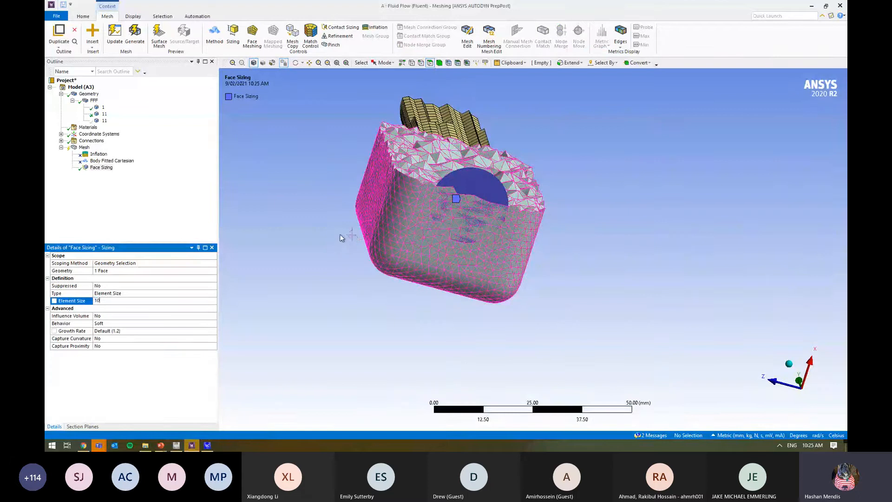
key(Return)
Regenerate the mesh on the cube body alone with the face sizing applied
click(438, 63)
click(456, 178)
right_click(455, 175)
click(527, 189)
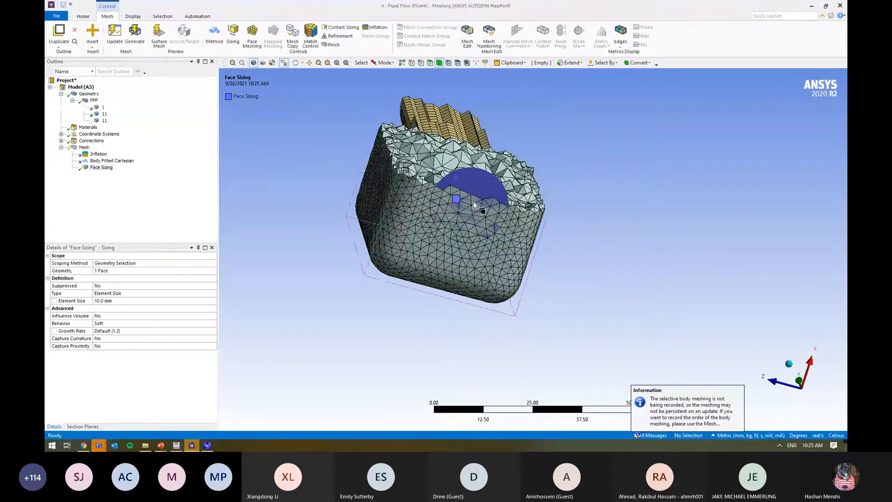
Show all bodies and generate the mesh on the lower cylinder
right_click(640, 206)
click(675, 231)
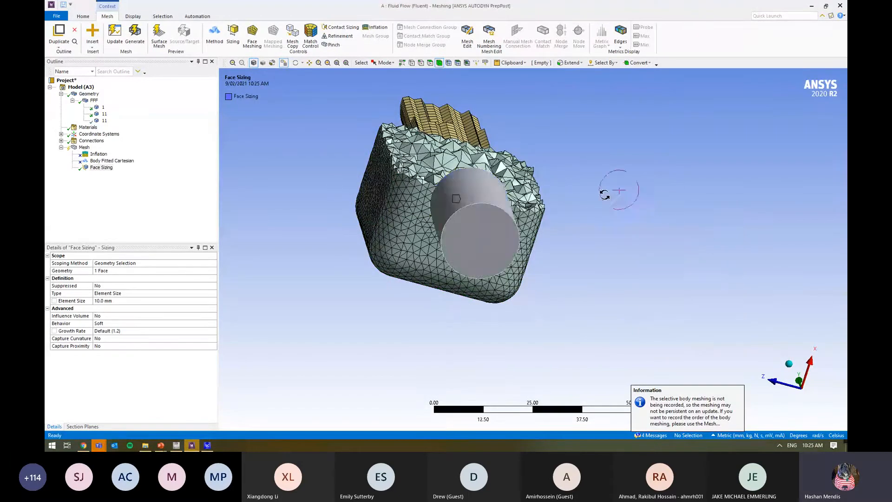
middle_drag(604, 194, 621, 251)
click(481, 296)
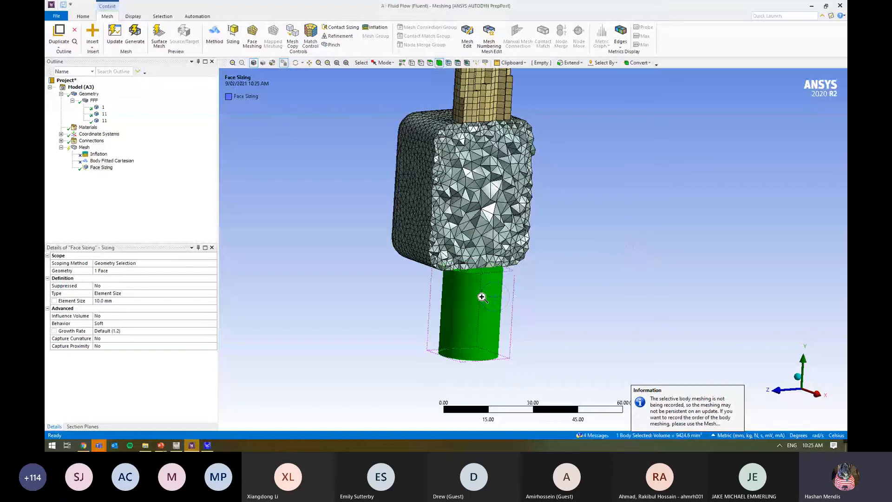
right_click(482, 297)
click(516, 74)
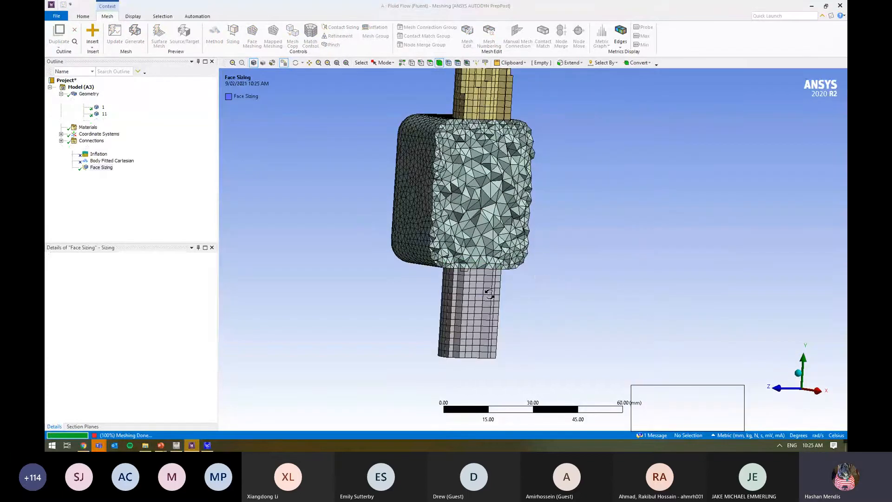
Review the meshed assembly, then clear the generated mesh data from all bodies
middle_drag(538, 225, 491, 156)
scroll(491, 156, down, 1)
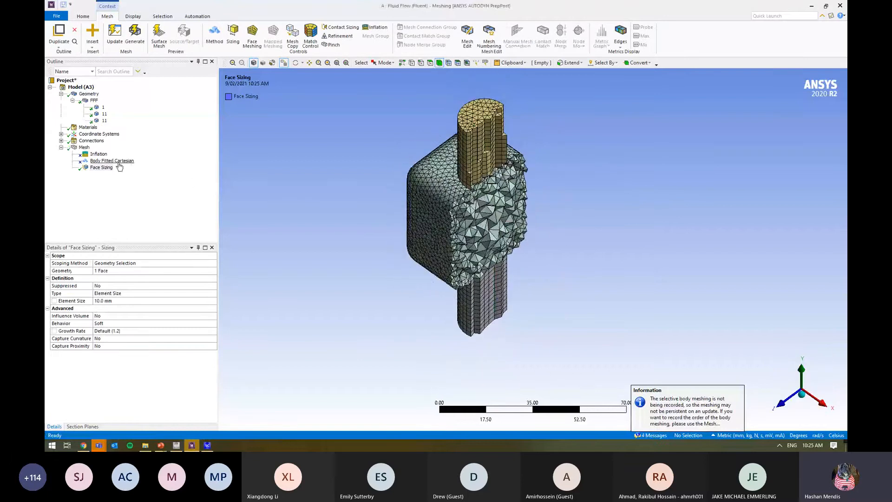
scroll(427, 243, down, 3)
middle_drag(524, 261, 550, 253)
ctrl+middle_drag(550, 253, 483, 238)
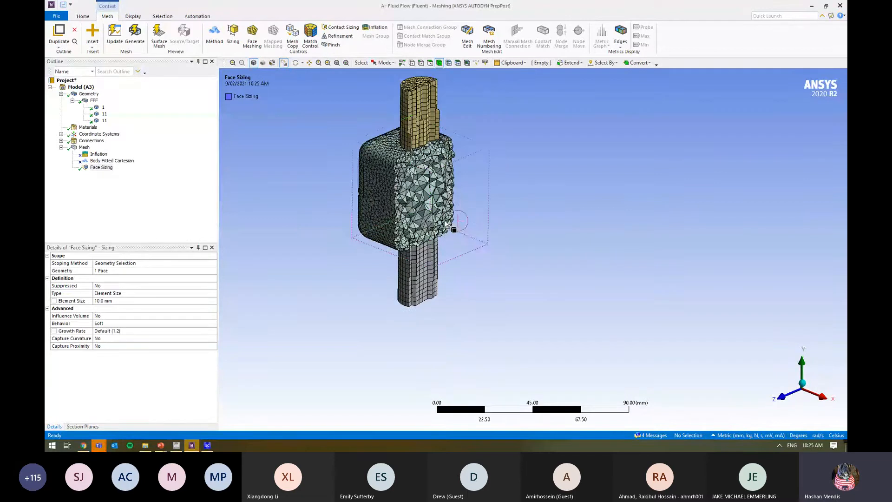
click(143, 197)
click(84, 147)
right_click(84, 147)
mouse_move(137, 194)
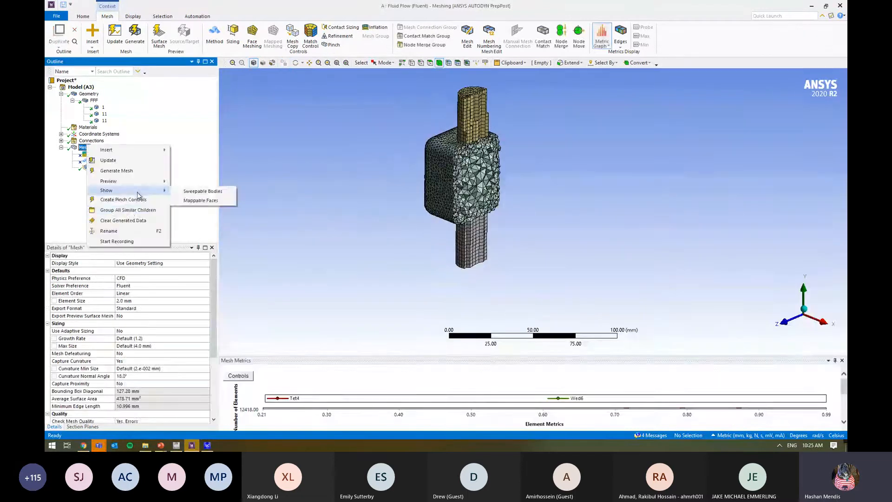
click(139, 220)
key(Return)
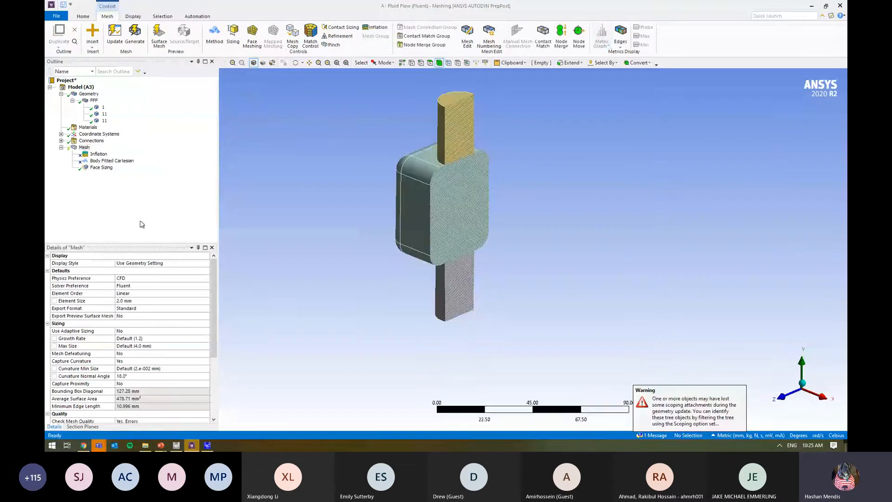
Generate the mesh on the upper and lower cylinders together, before meshing the cube
mouse_move(346, 224)
middle_down()
mouse_move(374, 229)
mouse_move(380, 245)
mouse_move(358, 223)
middle_up()
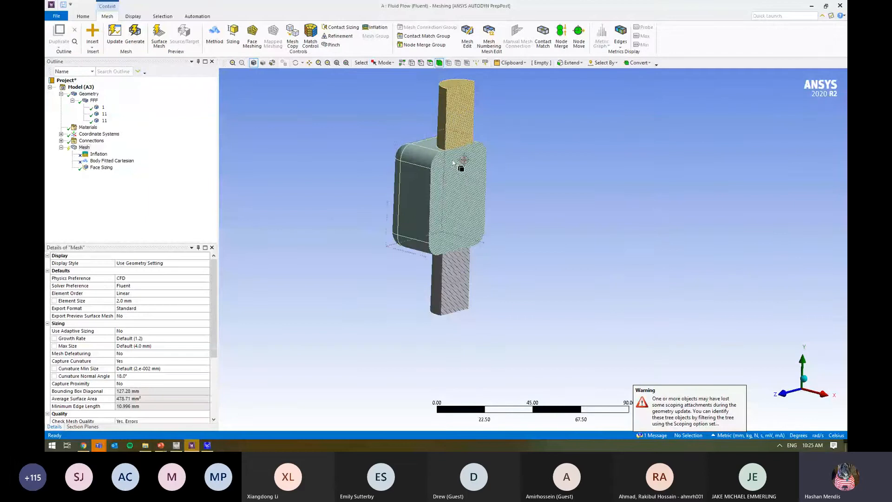
click(454, 117)
ctrl+click(457, 282)
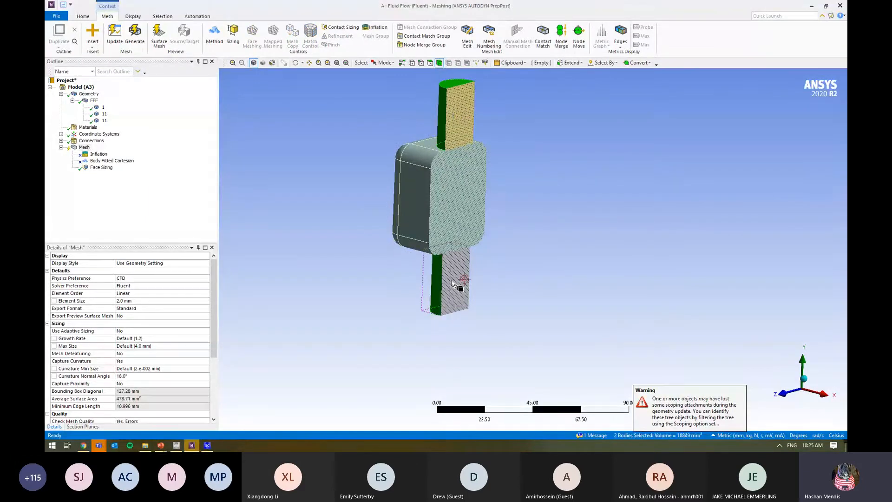
right_click(456, 281)
click(525, 57)
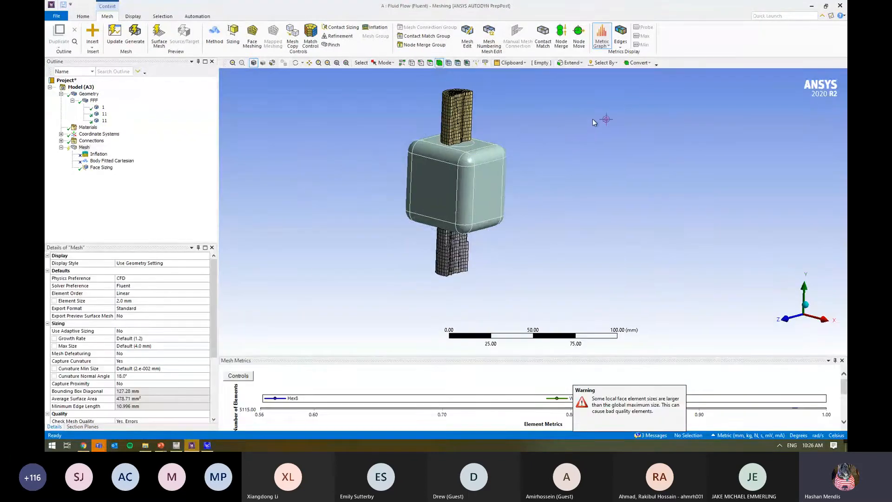
Generate the mesh on the cube body after the two cylinders
right_drag(592, 122, 412, 232)
click(459, 206)
right_click(460, 202)
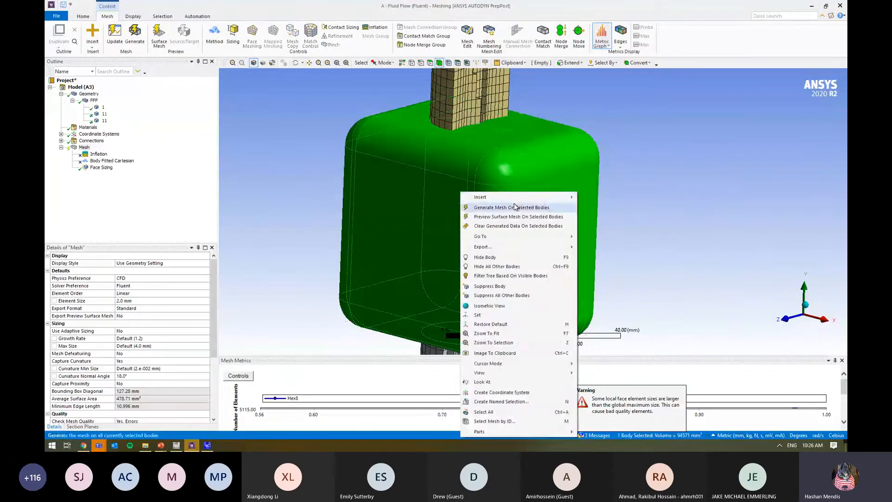
click(514, 208)
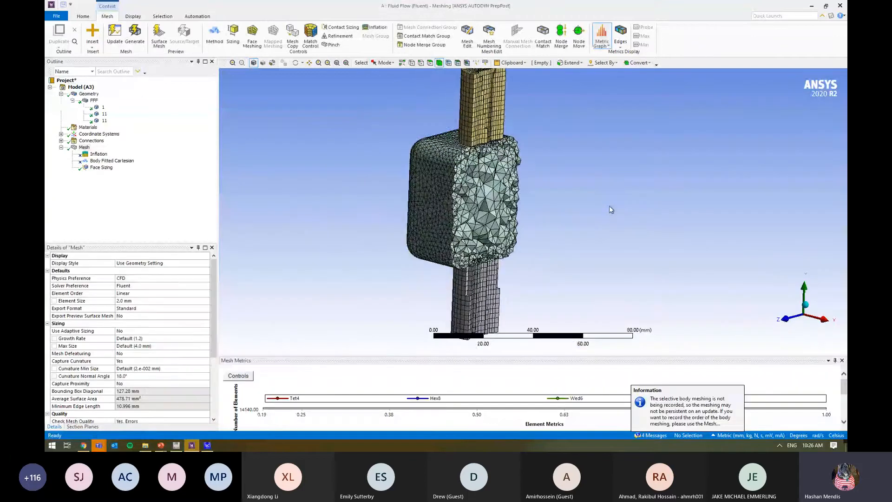
Check the selection of both cylinders, then clear the generated mesh data from the whole model
click(502, 281)
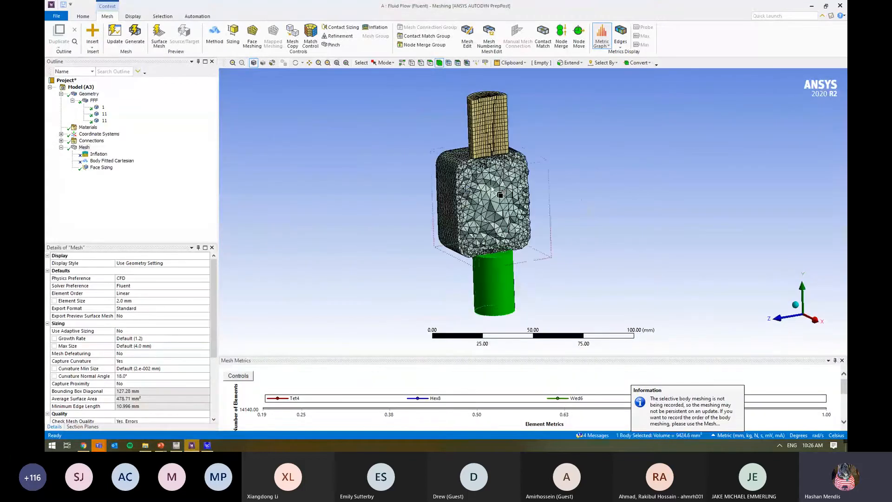
ctrl+click(491, 132)
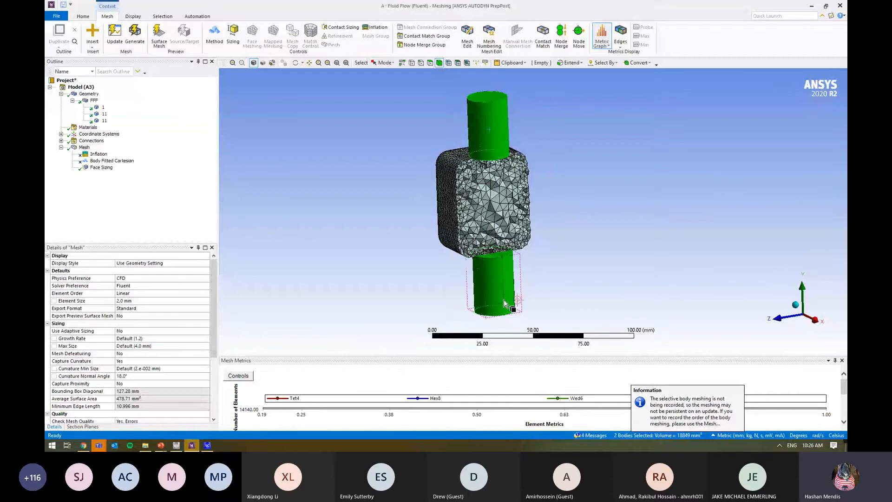
click(558, 291)
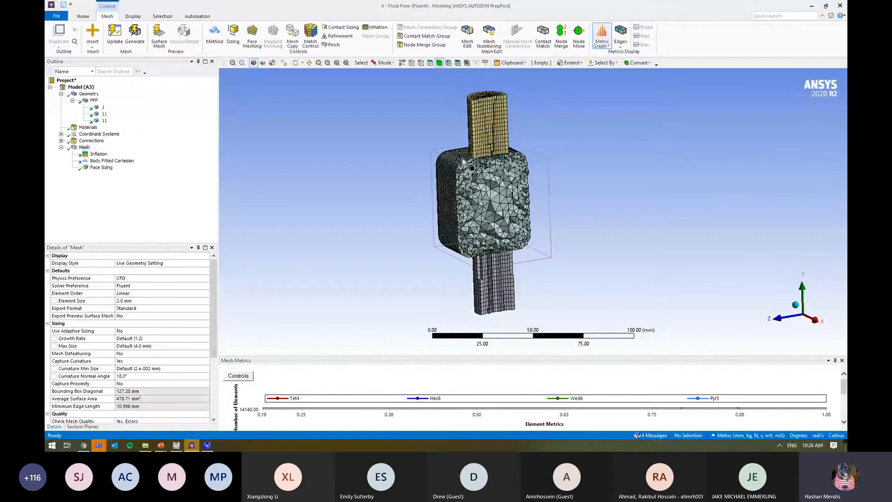
click(490, 133)
click(581, 211)
right_click(83, 147)
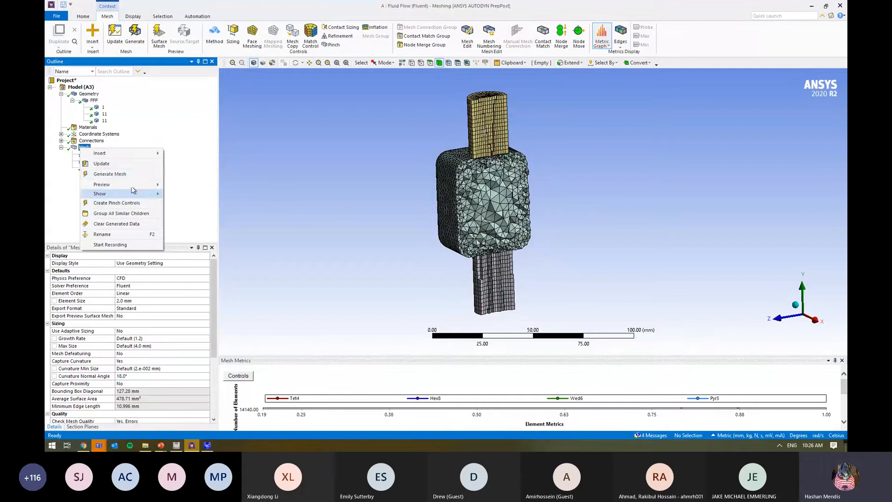
click(139, 225)
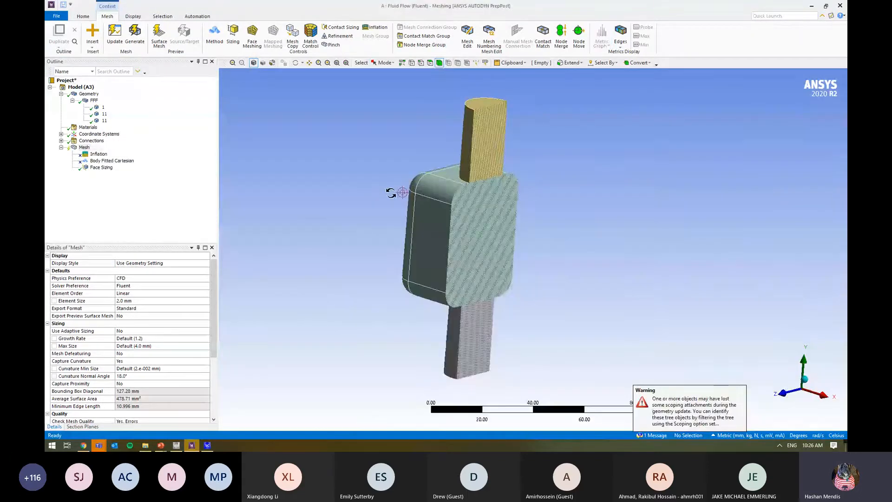
Unsuppress the Inflation control and rescope it to the upper cylinder body, with its cylindrical side face as the boundary
right_click(99, 155)
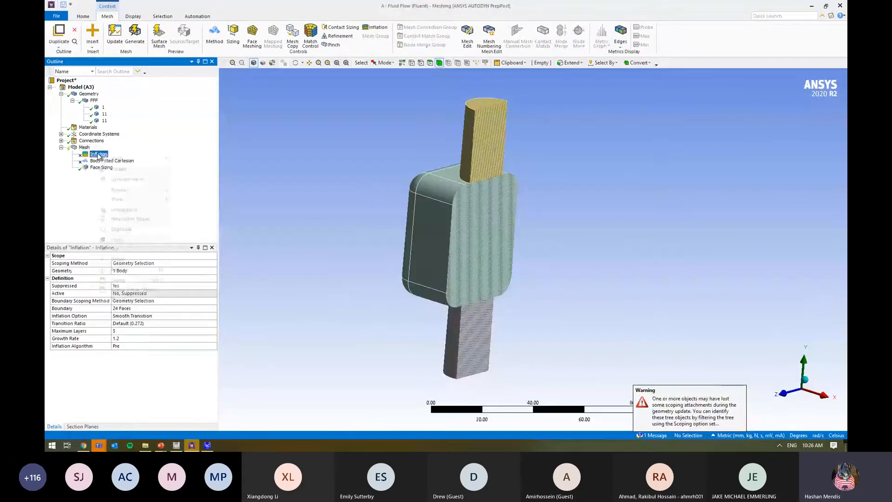
click(141, 210)
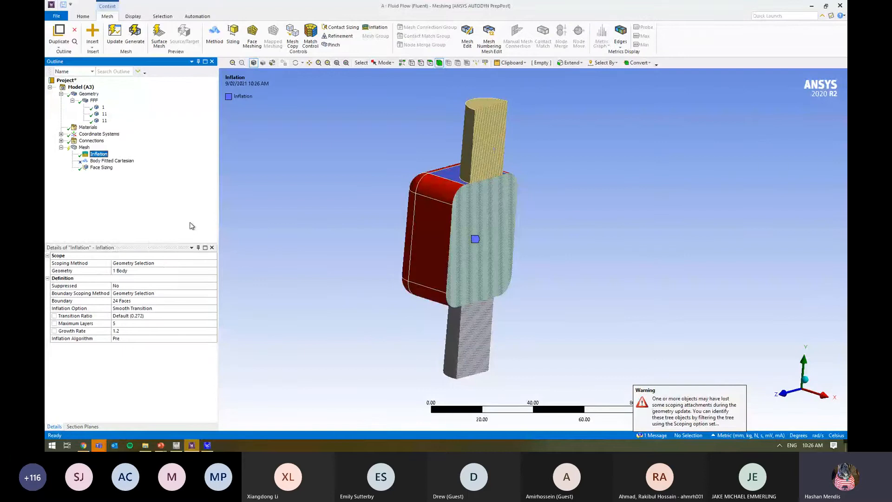
click(136, 271)
click(151, 273)
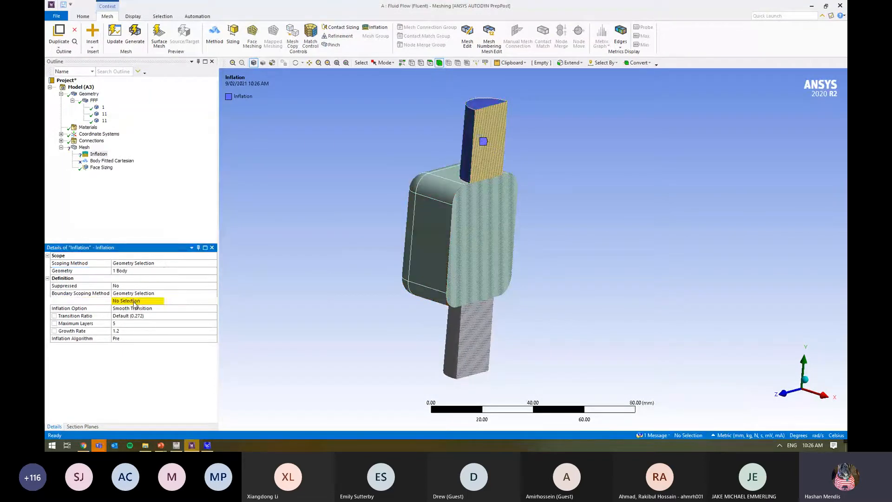
click(140, 301)
click(138, 300)
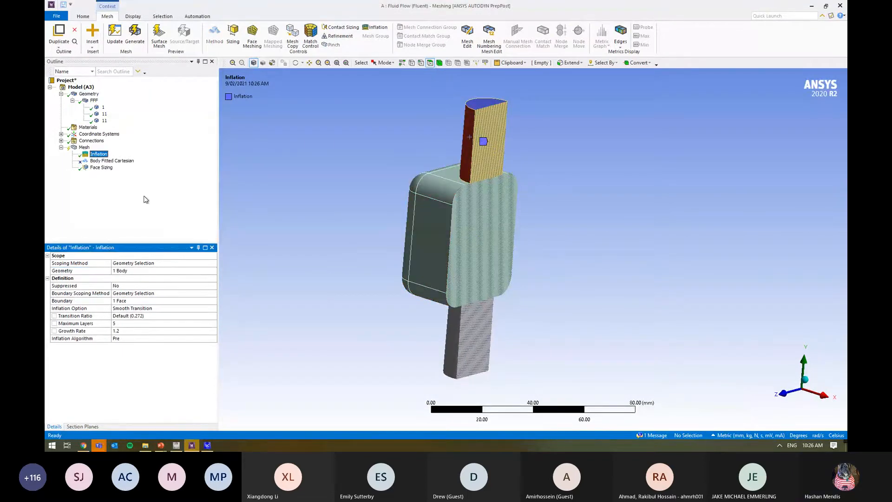
Generate the mesh on the upper cylinder body only and inspect its inflation layers in the section view
click(84, 147)
click(477, 124)
right_click(478, 124)
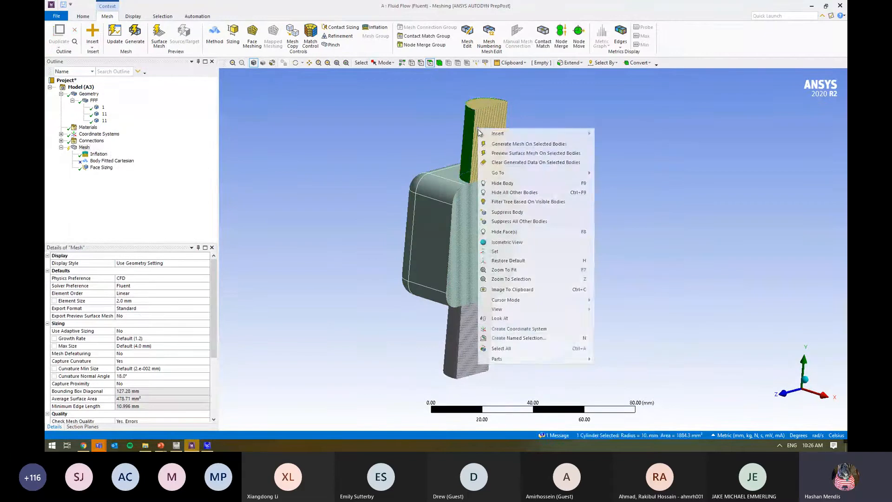
click(439, 62)
click(487, 116)
right_click(486, 116)
click(505, 134)
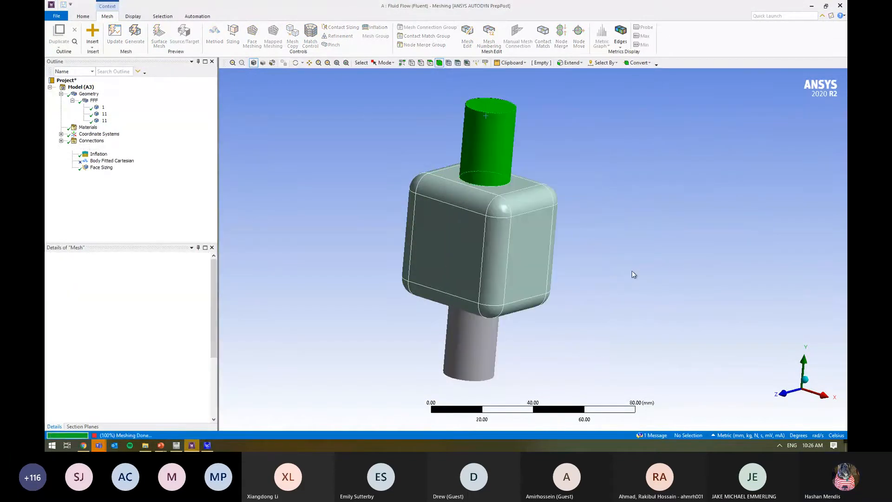
click(83, 426)
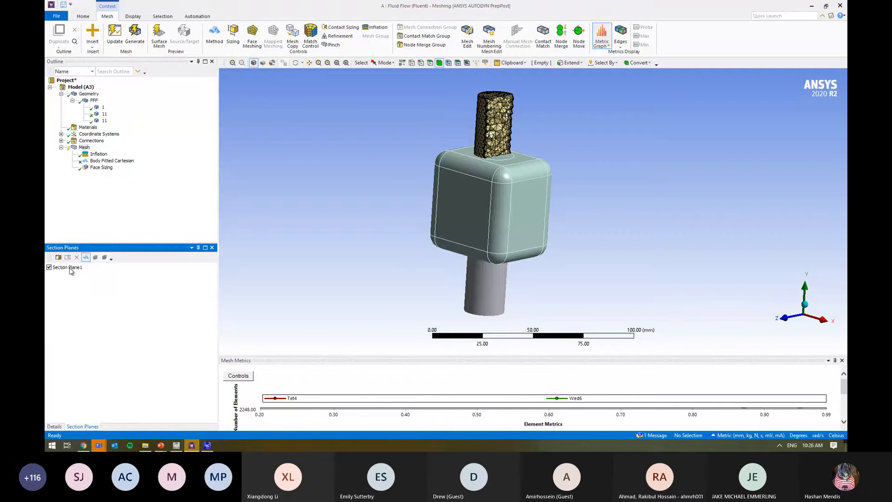
middle_drag(377, 258, 518, 144)
right_drag(529, 138, 443, 204)
scroll(534, 236, down, 2)
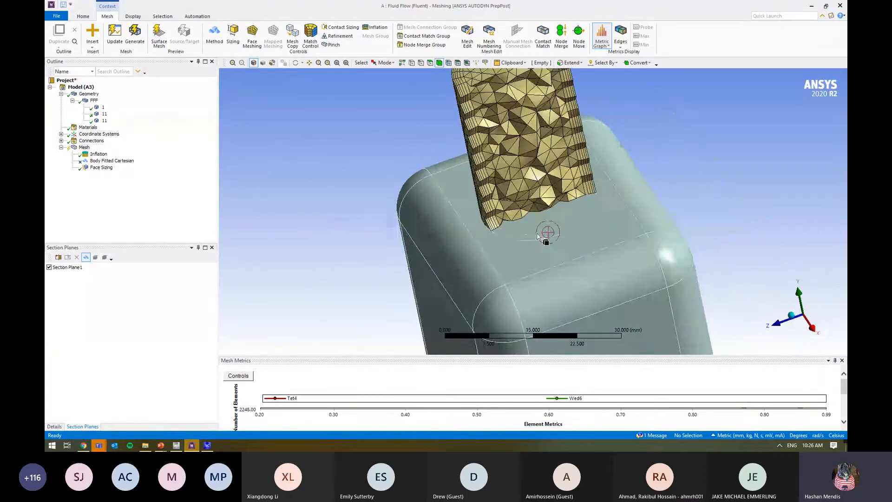
Generate the mesh on the cube body after the upper cylinder and review the sectioned result
middle_drag(534, 236, 487, 279)
click(487, 276)
right_click(491, 278)
click(567, 45)
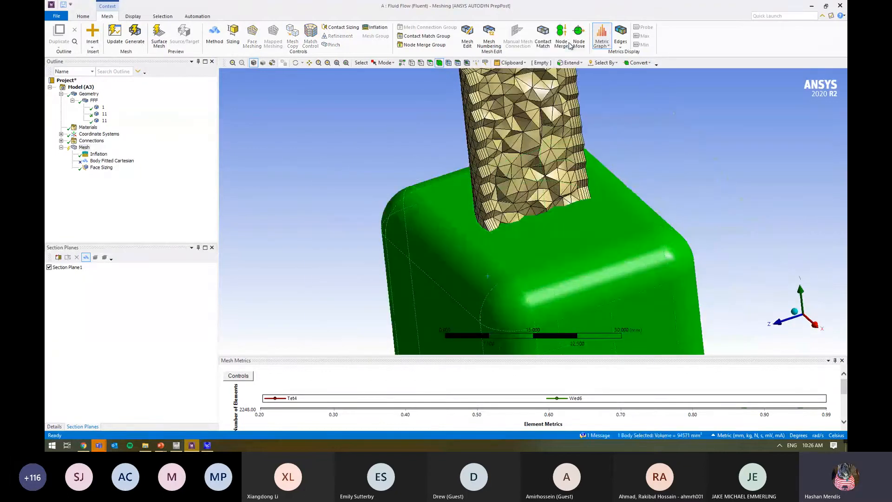
click(76, 147)
scroll(422, 196, down, 2)
click(532, 295)
ctrl+middle_drag(531, 295, 432, 159)
scroll(479, 220, down, 2)
scroll(452, 179, down, 2)
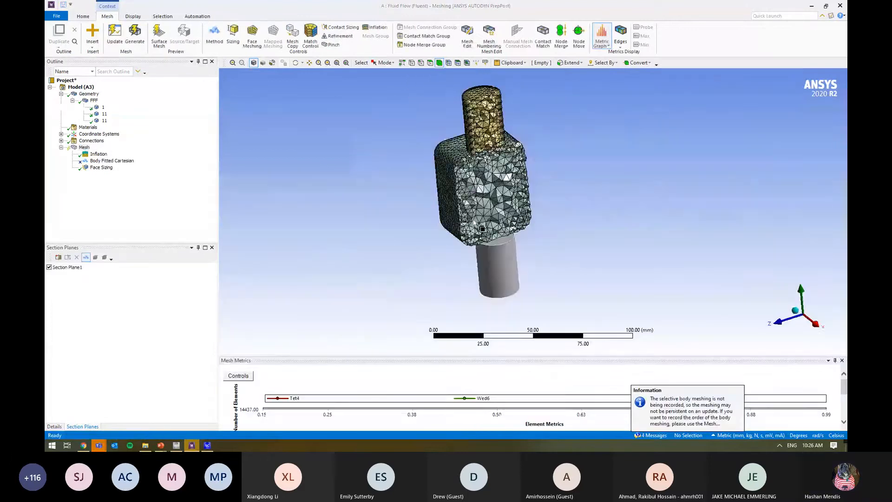
Insert a mesh method on the lower cylinder body and set it to Cartesian
middle_drag(507, 295, 525, 267)
click(514, 270)
right_click(517, 269)
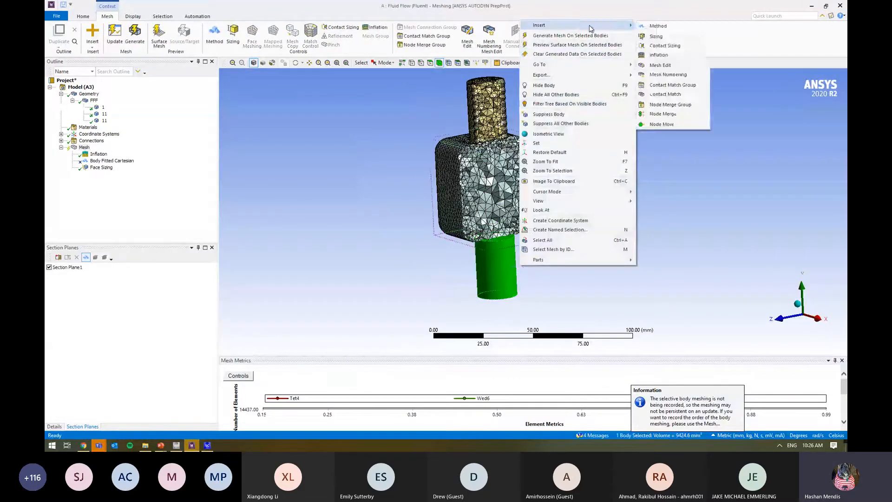
click(667, 27)
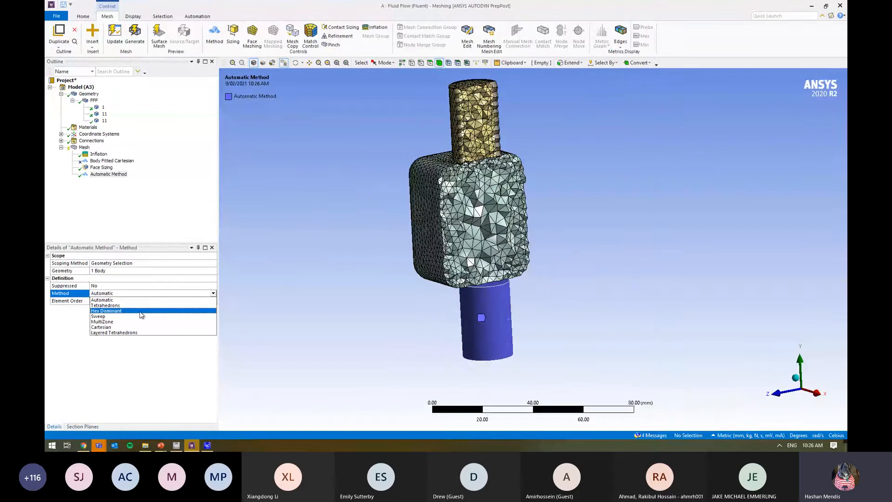
click(135, 327)
middle_drag(249, 273, 352, 278)
click(145, 271)
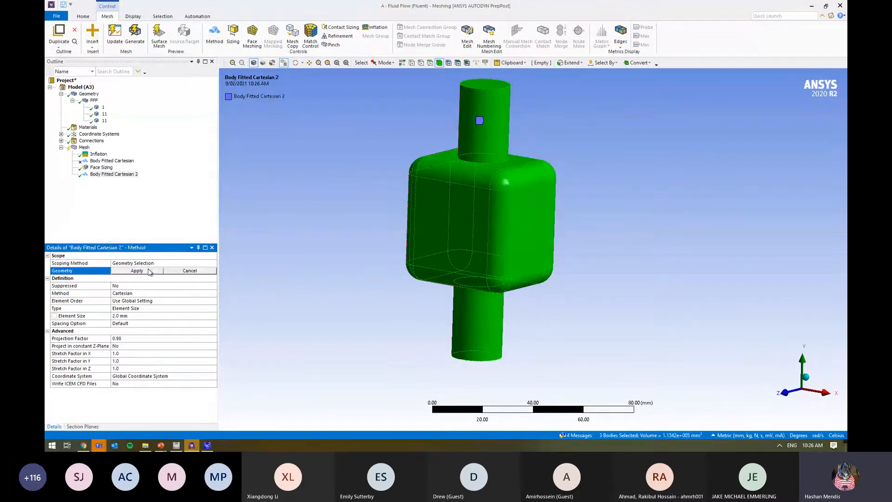
Delete the Body Fitted Cartesian 2 method
click(124, 175)
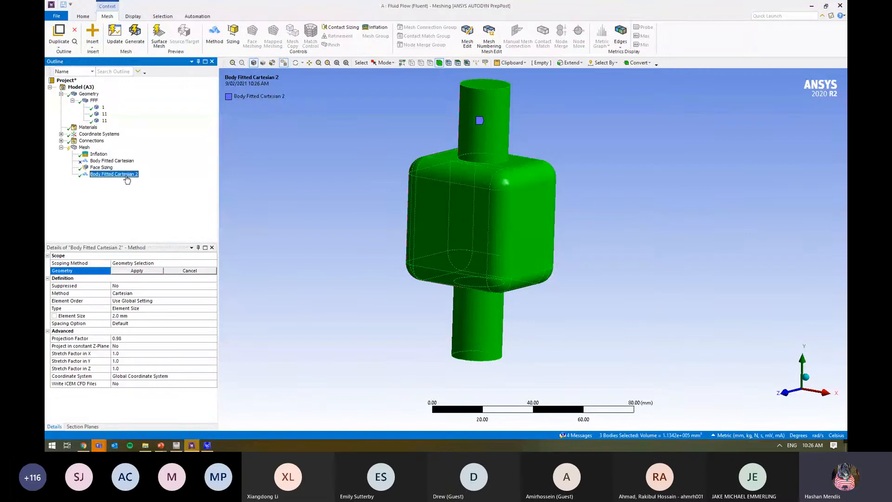
key(Delete)
key(Return)
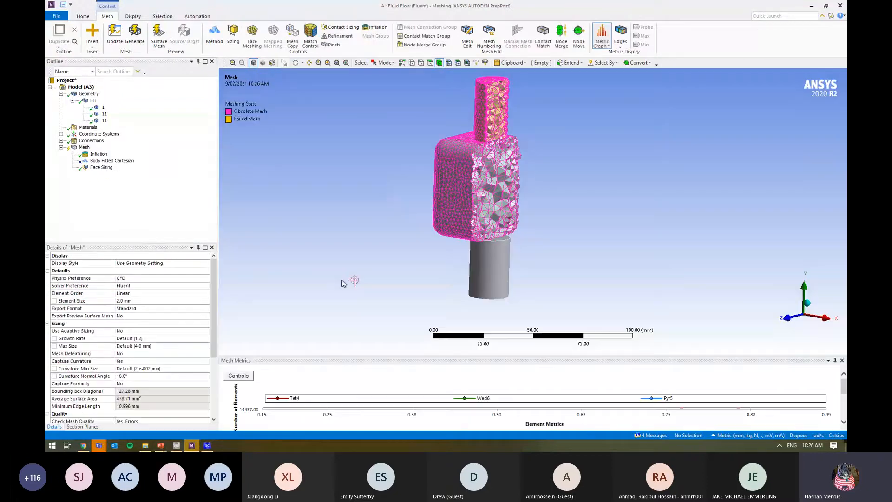
Insert a mesh method on the lower cylinder body, keeping its type as Automatic
click(479, 288)
right_click(479, 288)
mouse_move(558, 45)
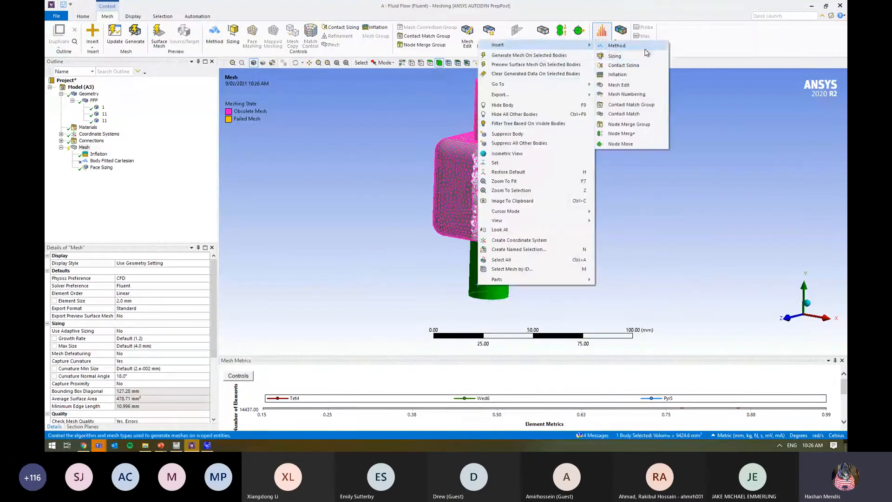
click(645, 49)
click(144, 293)
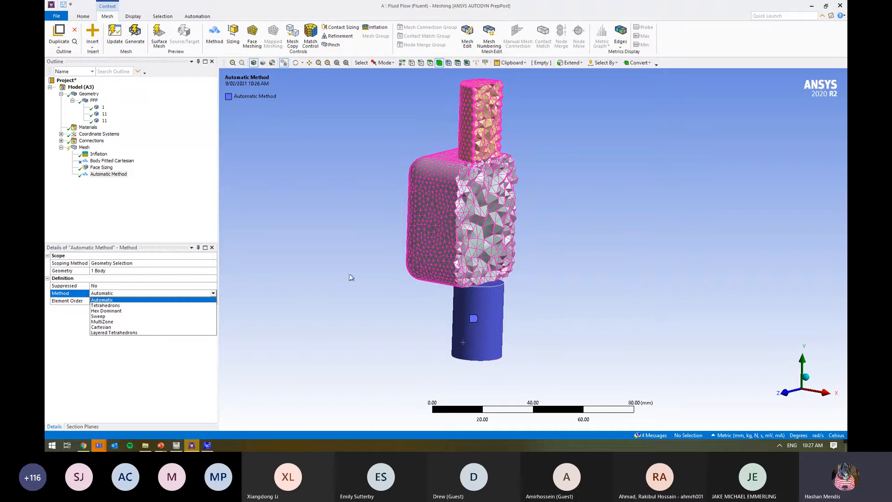
click(326, 287)
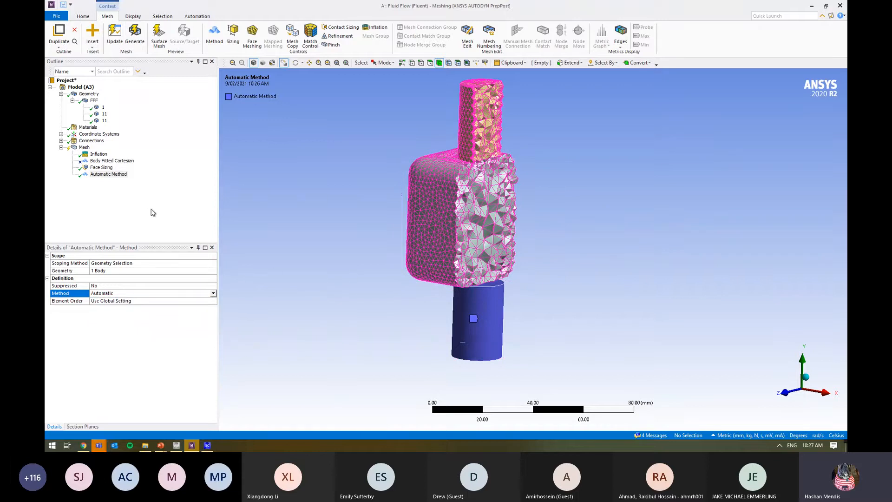
Generate the mesh for the whole model and examine the orthogonal quality statistics and element metrics chart
right_click(77, 147)
click(109, 181)
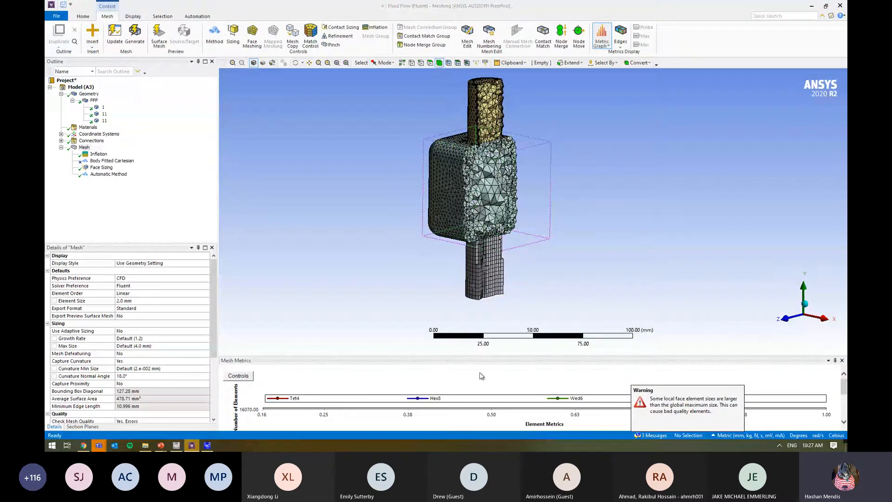
drag(493, 356, 493, 234)
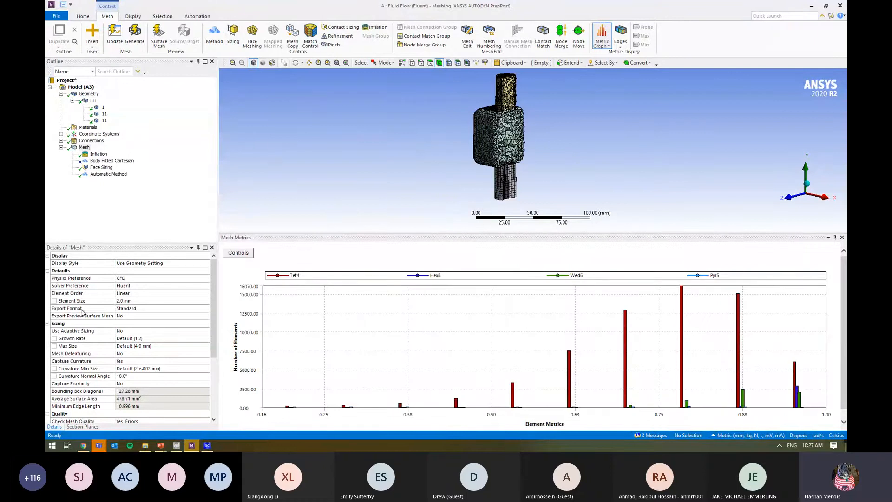
scroll(168, 325, down, 2)
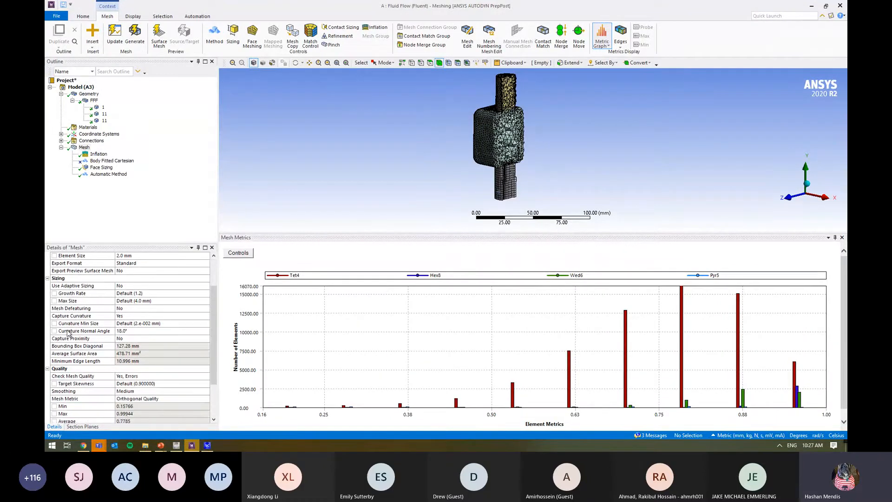
scroll(126, 326, down, 1)
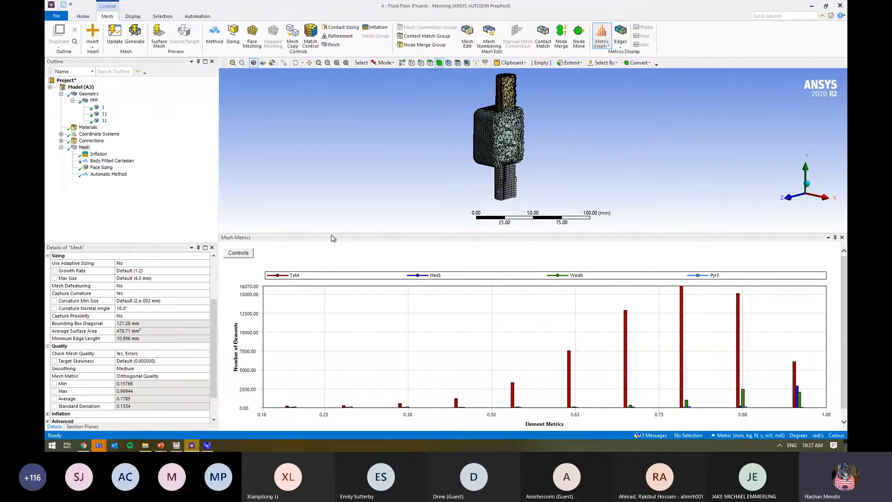
drag(334, 233, 334, 299)
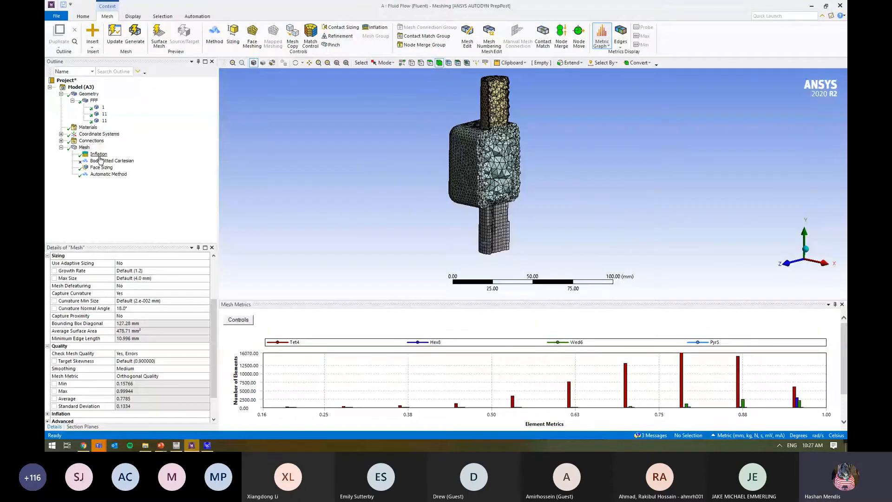
Check the Automatic Method's scope and examine the mesh where the cube meets the lower and upper cylinders
click(118, 175)
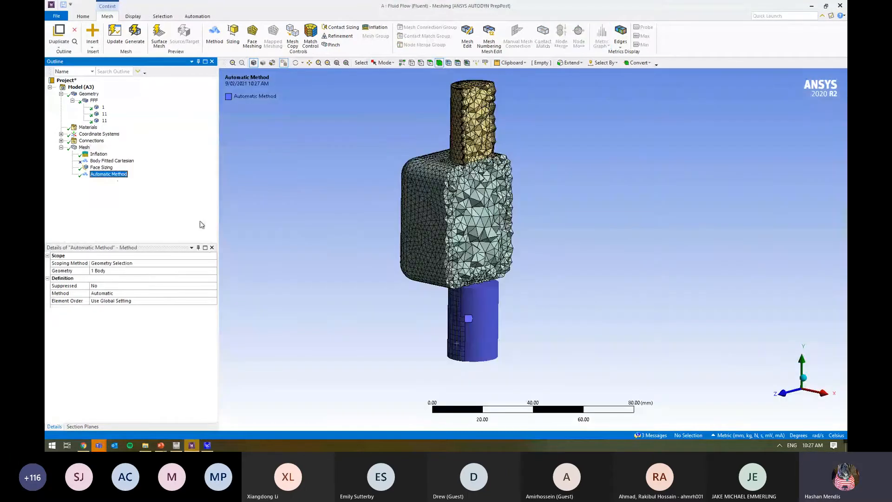
click(443, 322)
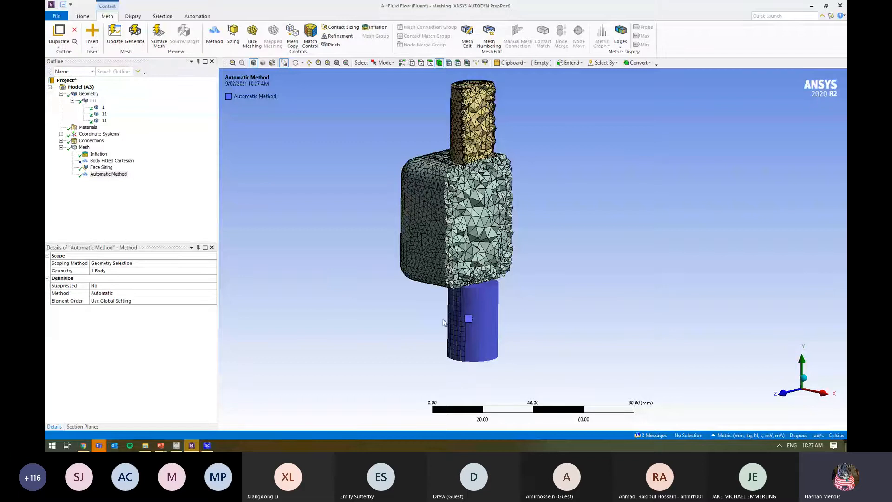
click(84, 147)
scroll(573, 212, up, 5)
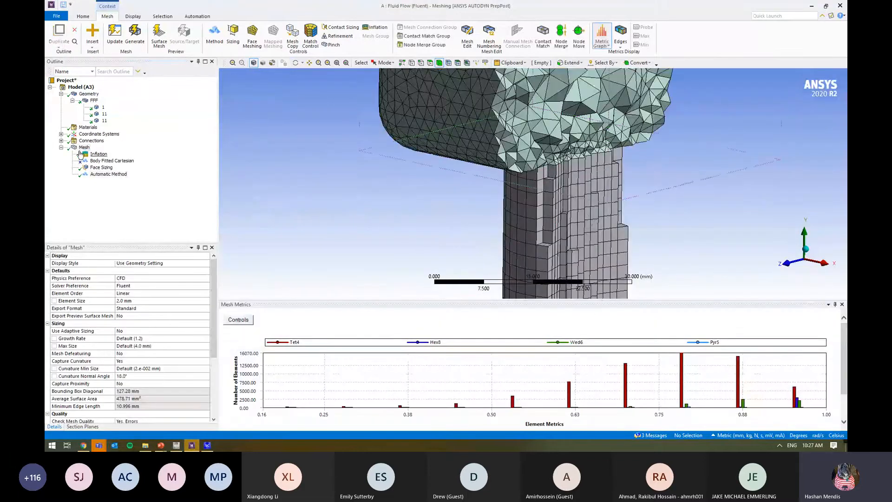
scroll(475, 187, down, 5)
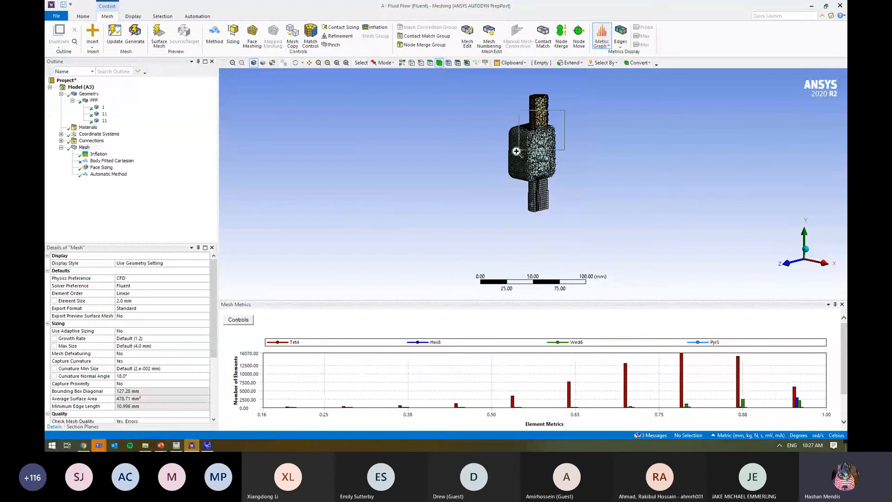
scroll(516, 151, up, 5)
scroll(496, 182, up, 6)
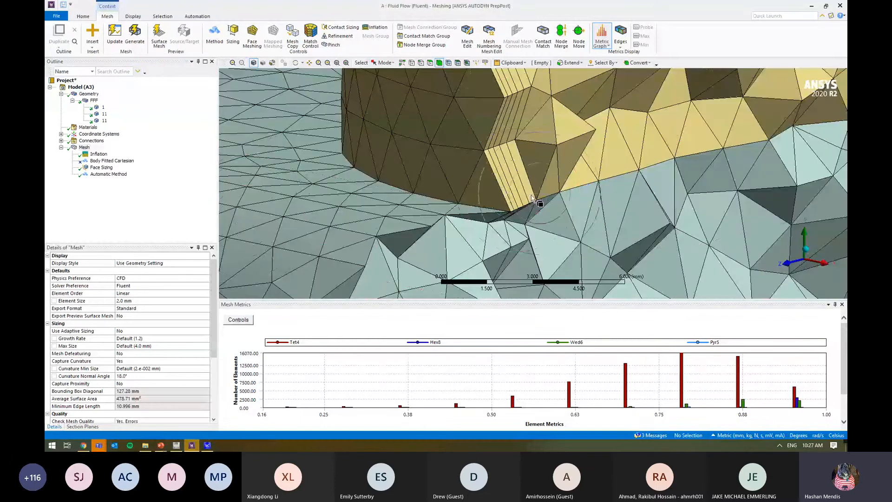
Widen the graphics area, fit the meshed model in view and select the lower cylinder body
drag(218, 205, 162, 202)
click(291, 63)
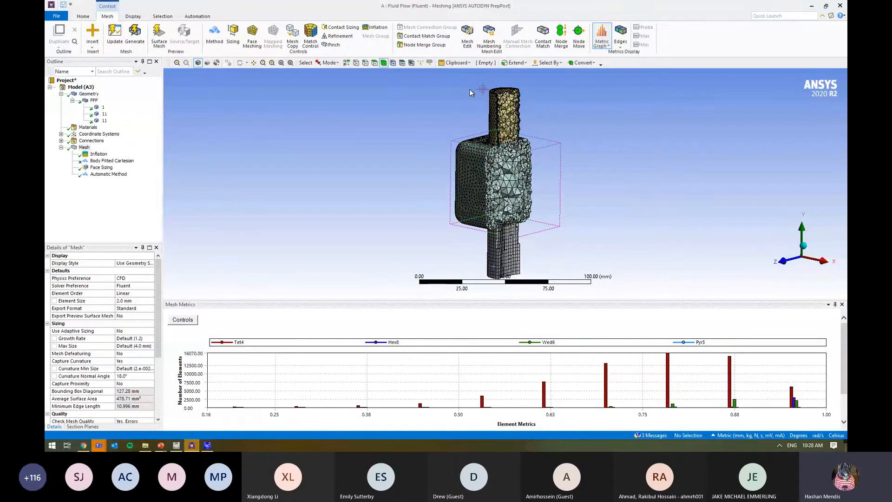
click(496, 224)
click(497, 232)
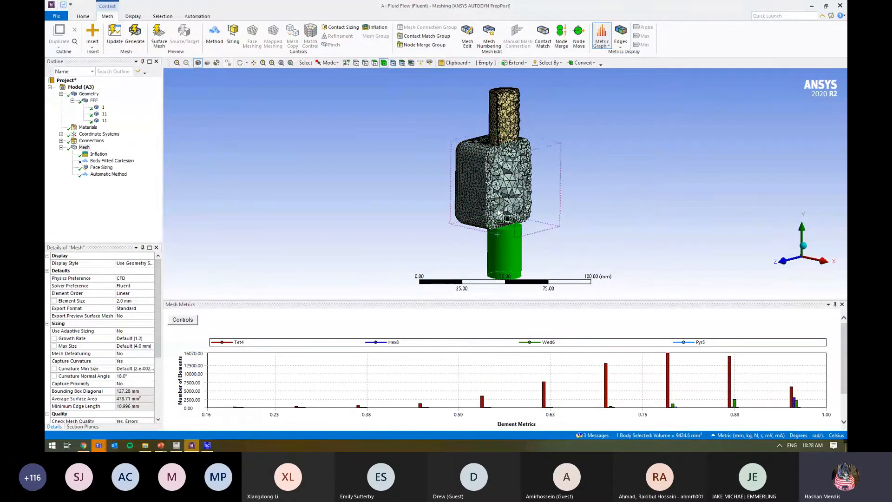
Inspect the cube and upper cylinder bodies in turn, including a close look at the junction between them
click(639, 189)
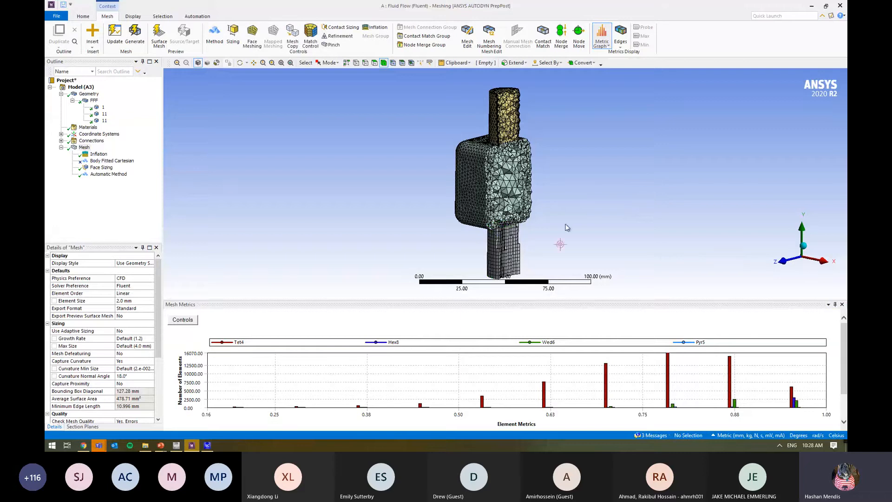
click(502, 118)
click(501, 177)
click(632, 164)
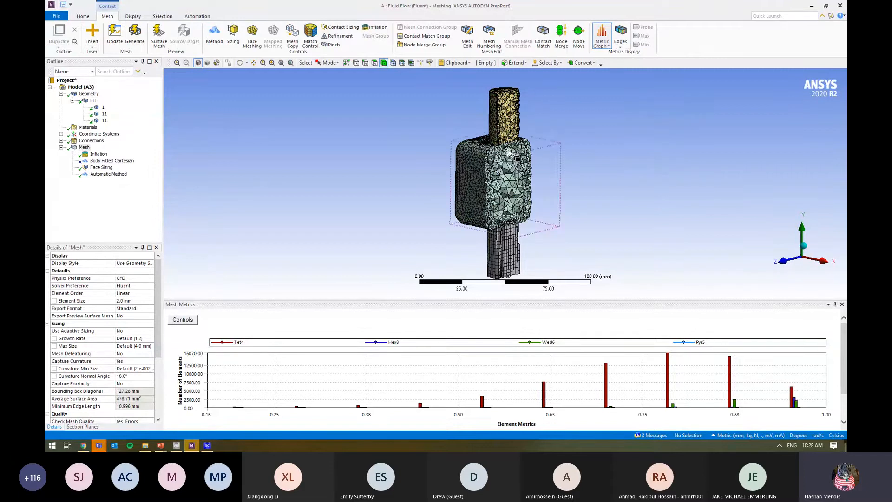
right_drag(543, 123, 468, 159)
click(426, 153)
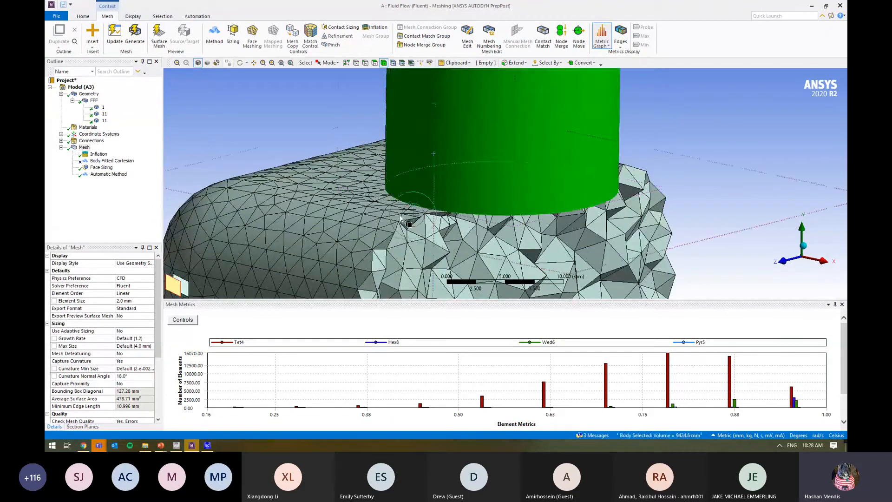
click(408, 215)
click(683, 141)
scroll(676, 144, down, 10)
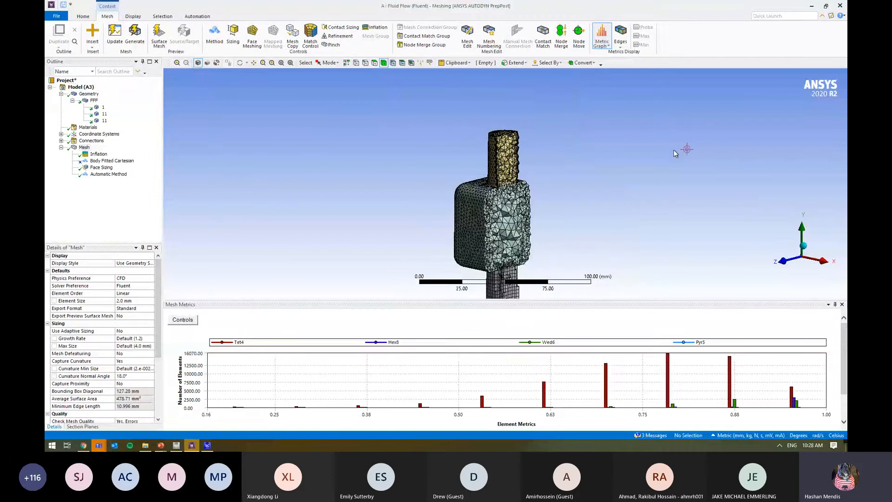
Examine the upper cylinder's inflation layers and tetrahedral elements where they meet the cube's mesh
right_drag(544, 157, 483, 196)
middle_drag(528, 199, 581, 191)
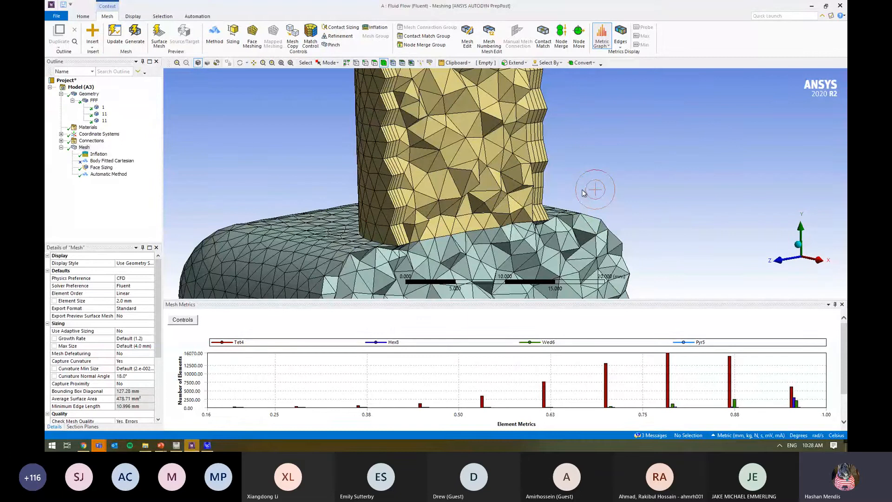
scroll(576, 180, down, 2)
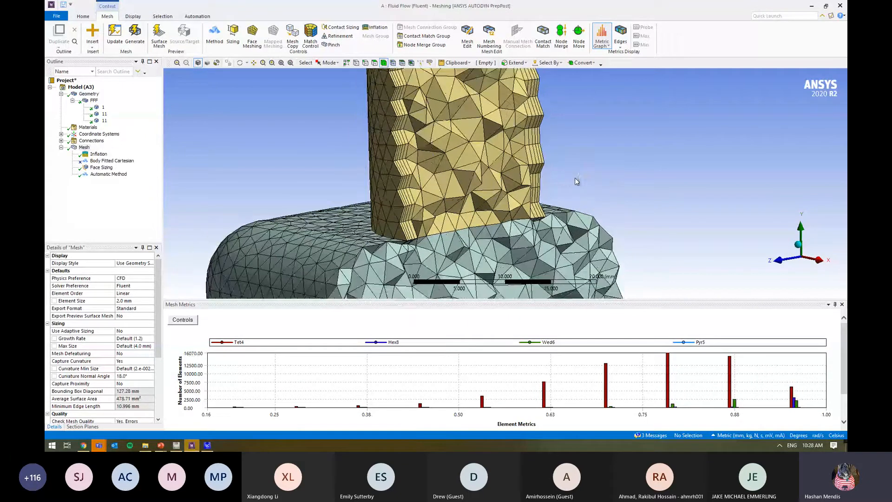
middle_drag(432, 174, 564, 153)
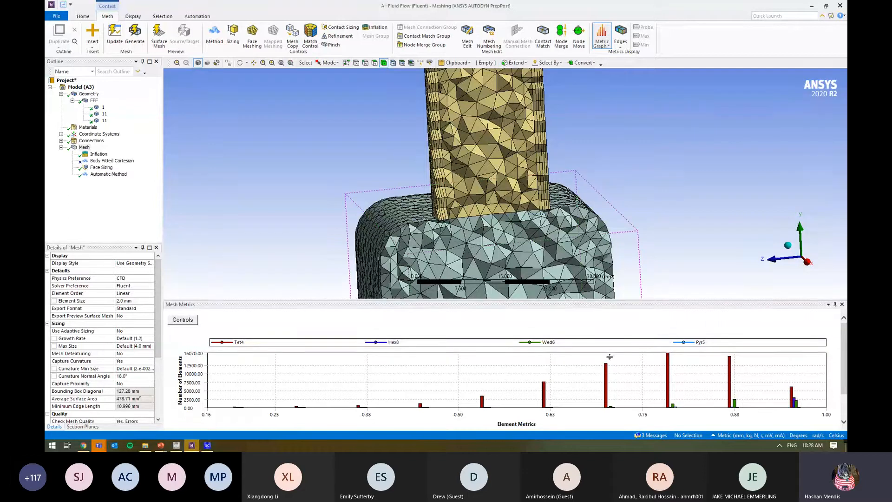
drag(610, 300, 609, 356)
middle_drag(511, 188, 535, 200)
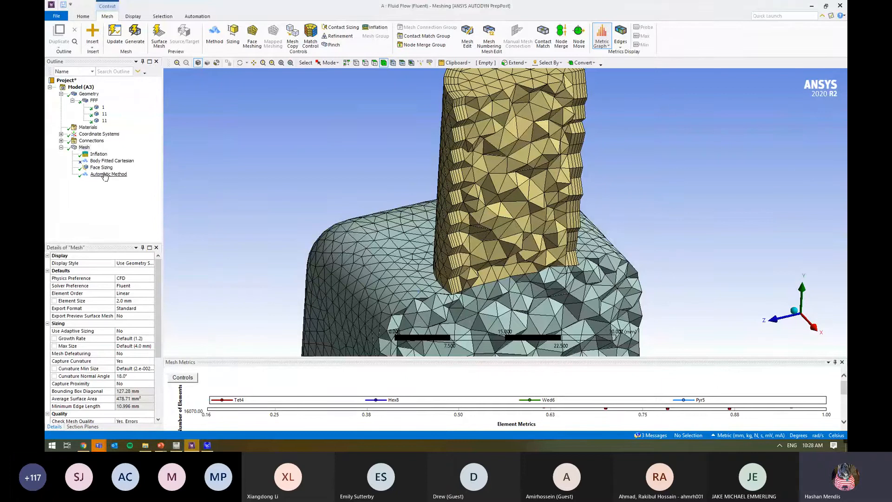
Set the upper cylinder's inflation option to Total Thickness with a maximum thickness of 1 mm
click(103, 154)
click(158, 309)
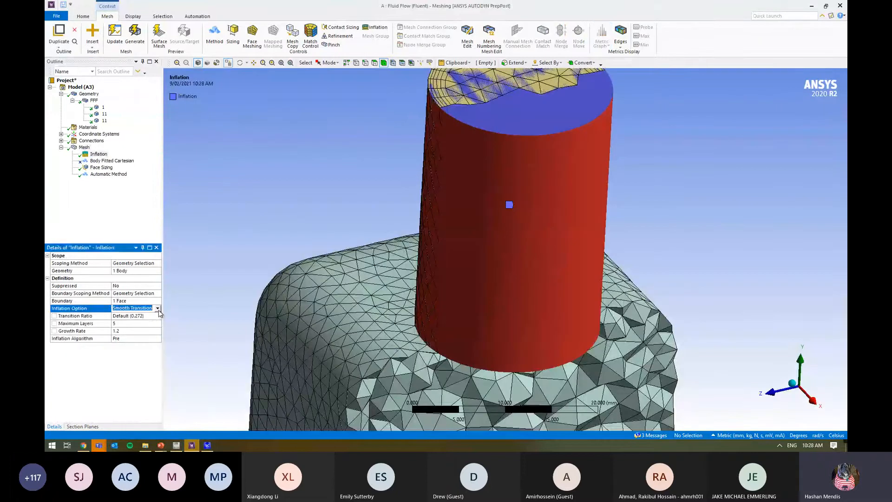
click(158, 308)
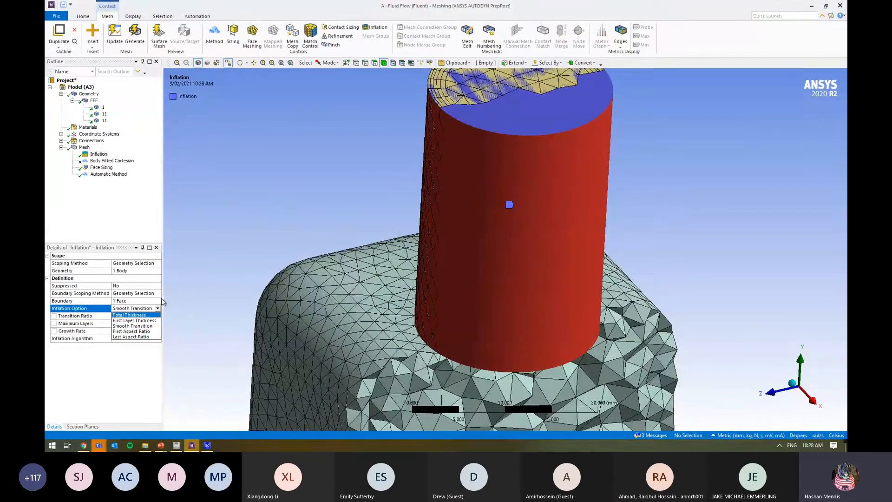
click(154, 315)
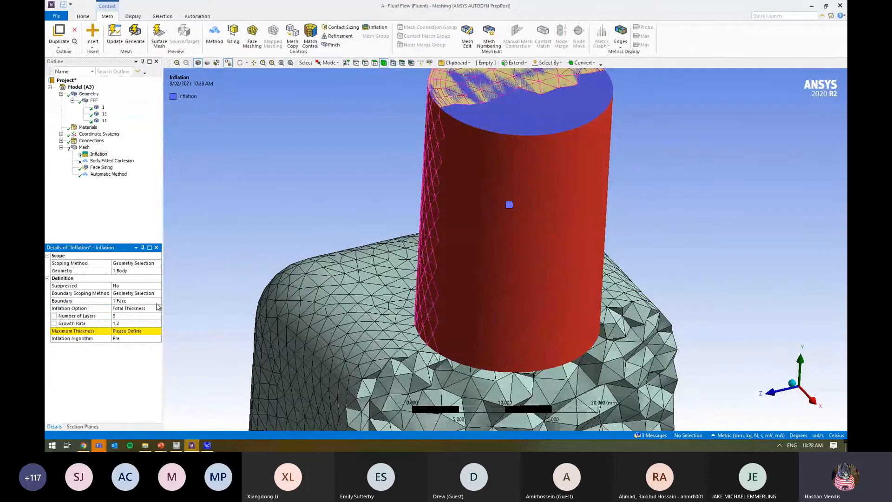
drag(164, 298, 263, 302)
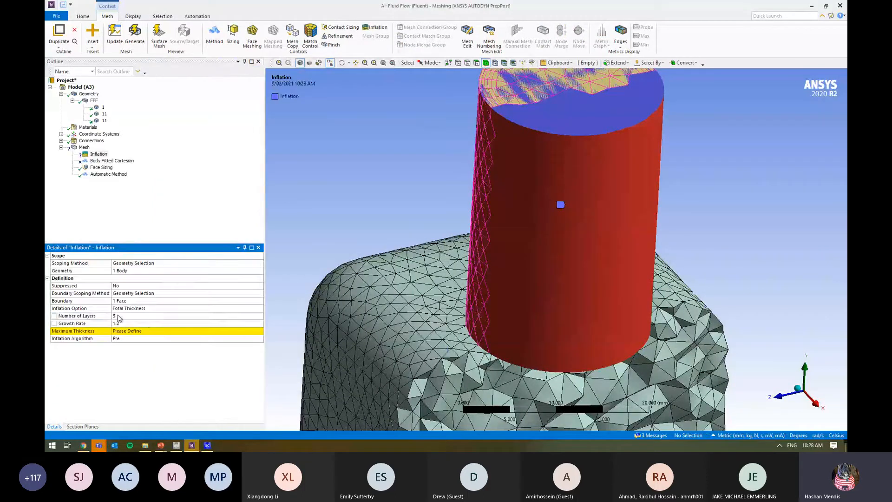
click(148, 331)
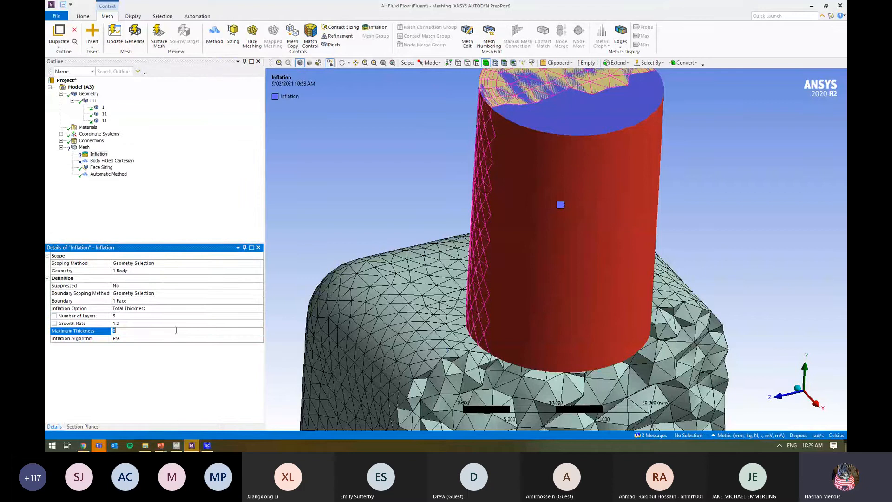
text(1)
key(Return)
click(99, 154)
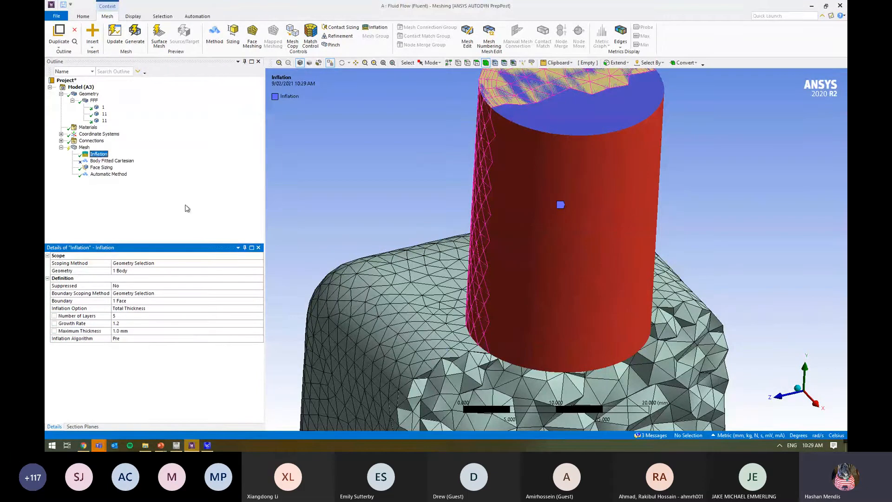
Regenerate the mesh with the total-thickness inflation and examine the layers along the upper cylinder's wall
click(73, 147)
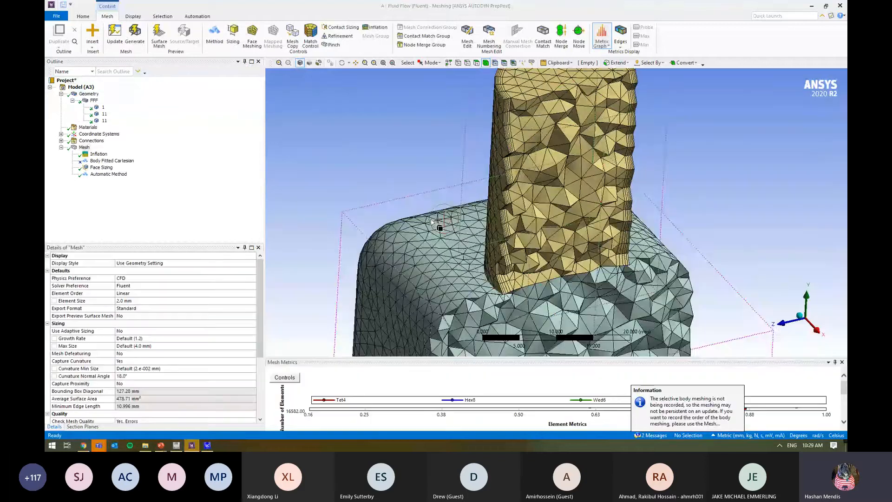
middle_drag(431, 219, 439, 204)
scroll(439, 205, down, 1)
scroll(439, 204, down, 1)
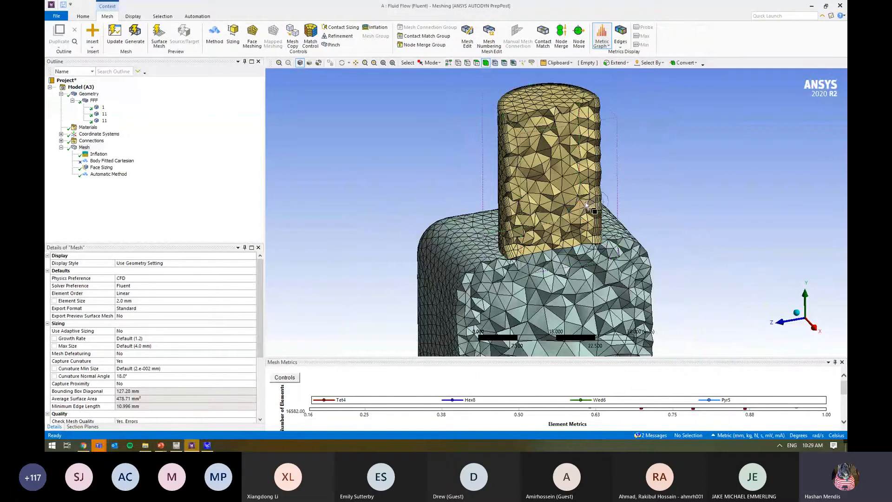
scroll(501, 145, up, 5)
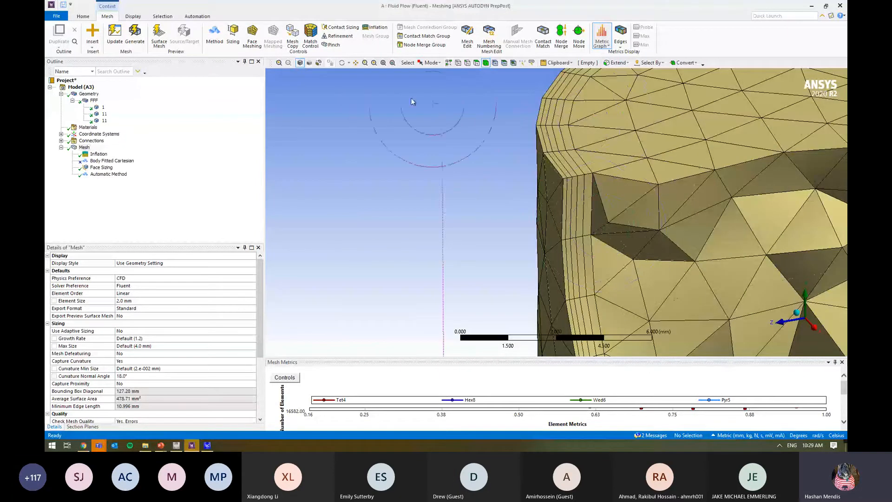
scroll(463, 134, down, 5)
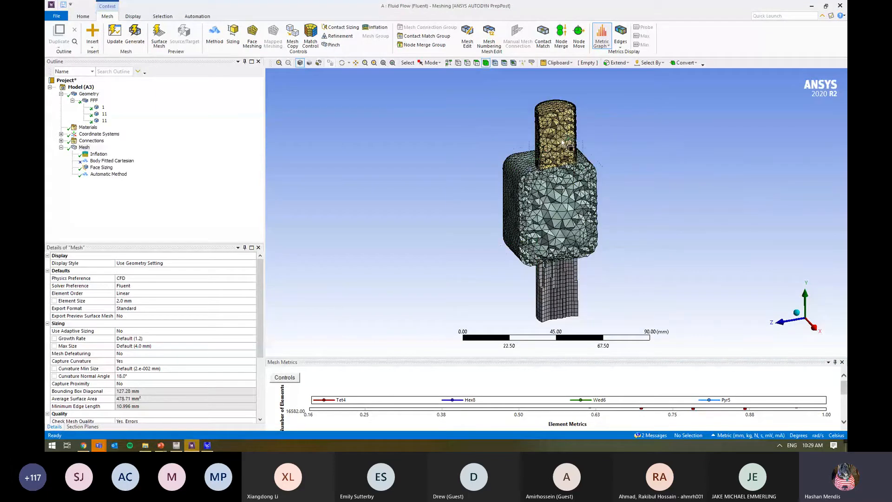
middle_drag(562, 142, 580, 156)
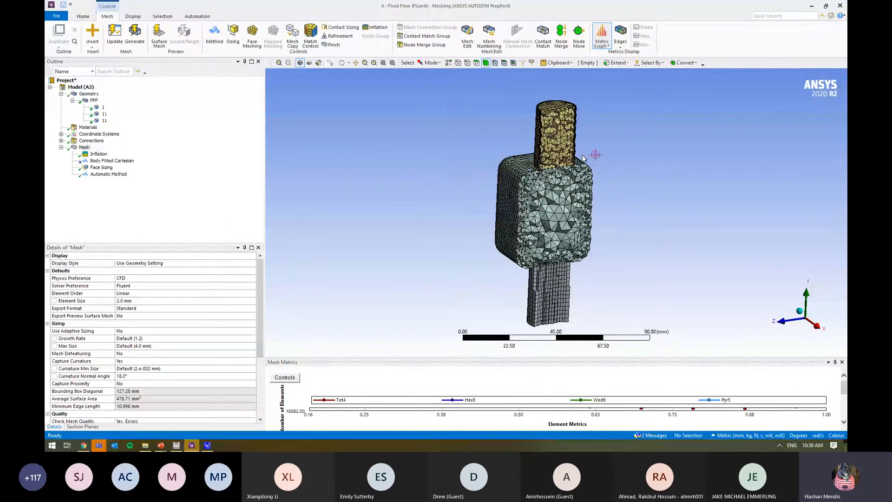
Review the meshing messages and go to the object associated with the selective body meshing message
click(84, 147)
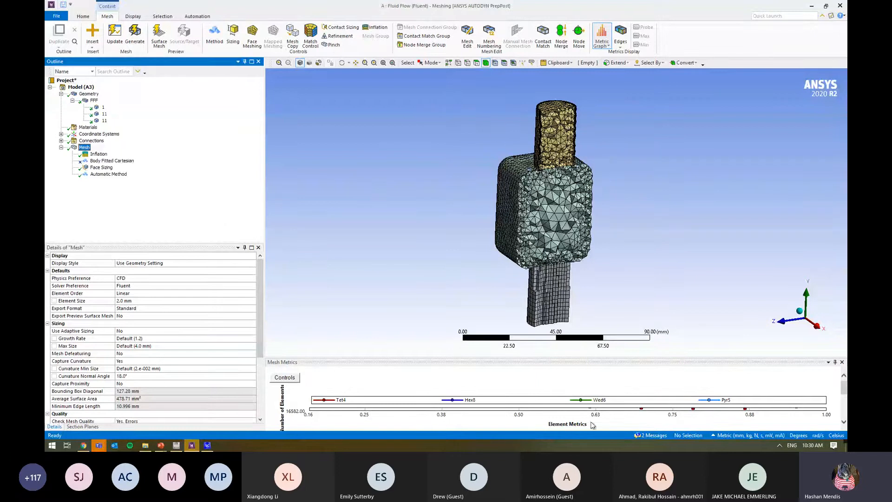
click(647, 435)
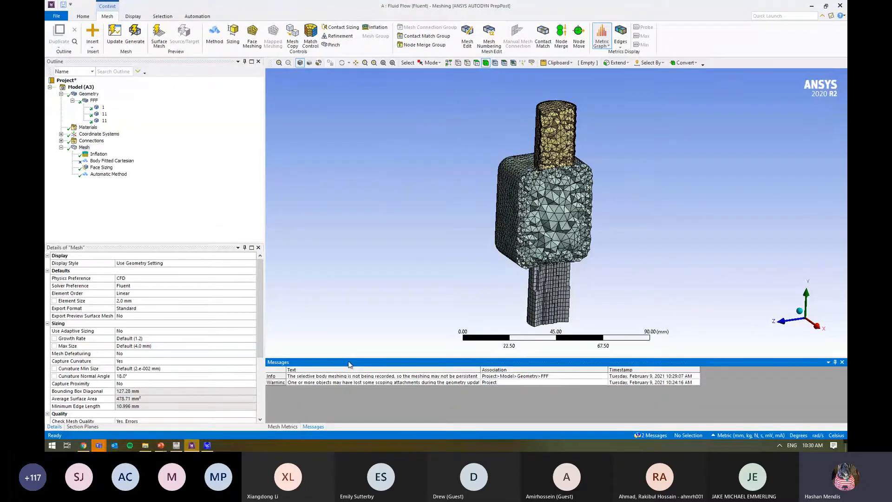
click(349, 405)
right_click(349, 405)
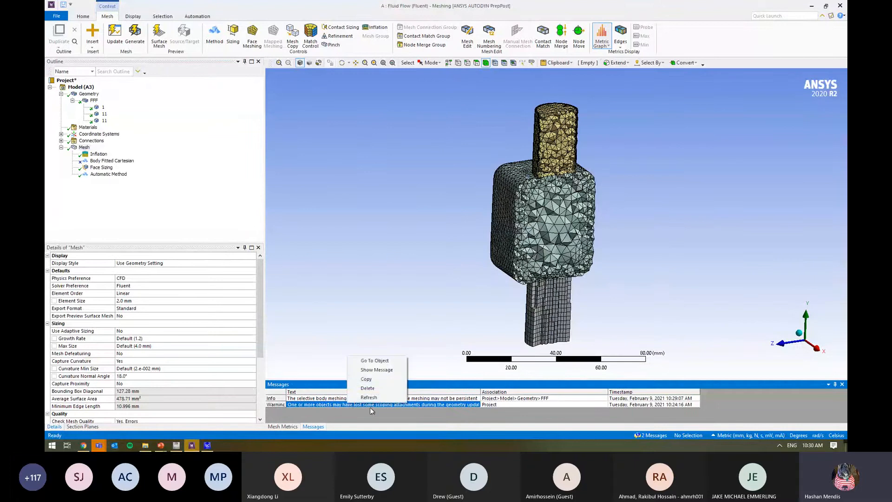
right_click(328, 399)
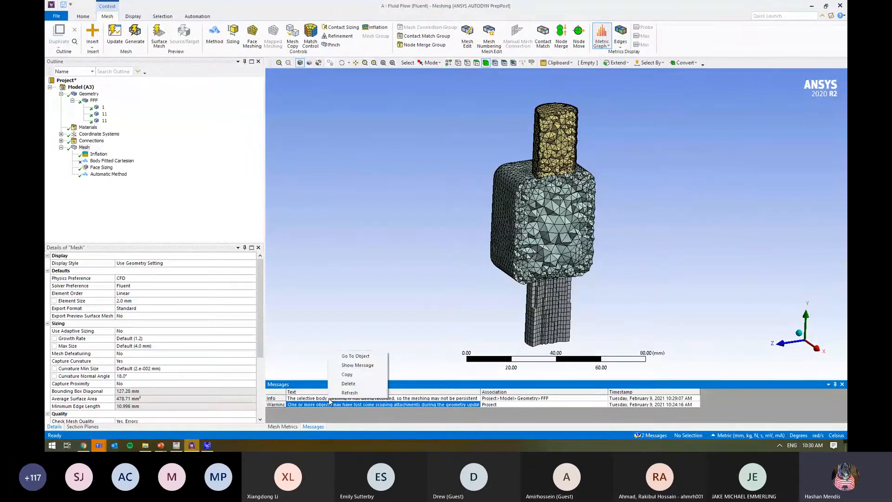
click(324, 398)
right_click(322, 398)
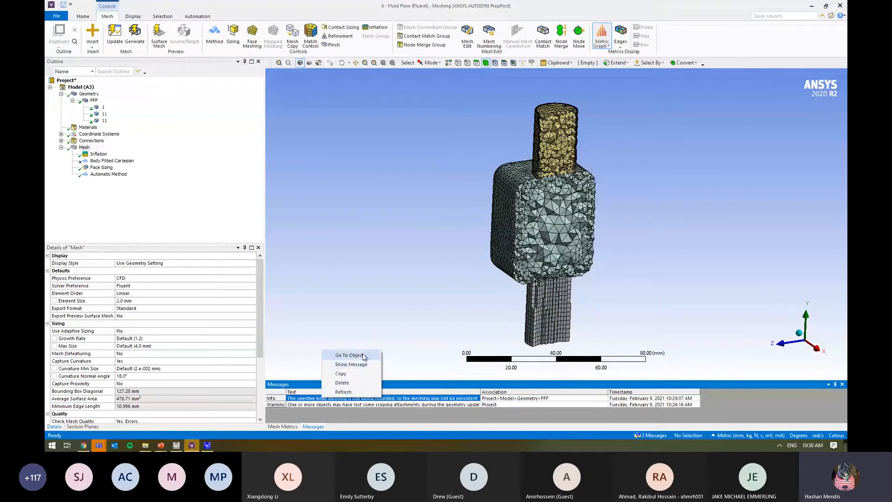
click(349, 355)
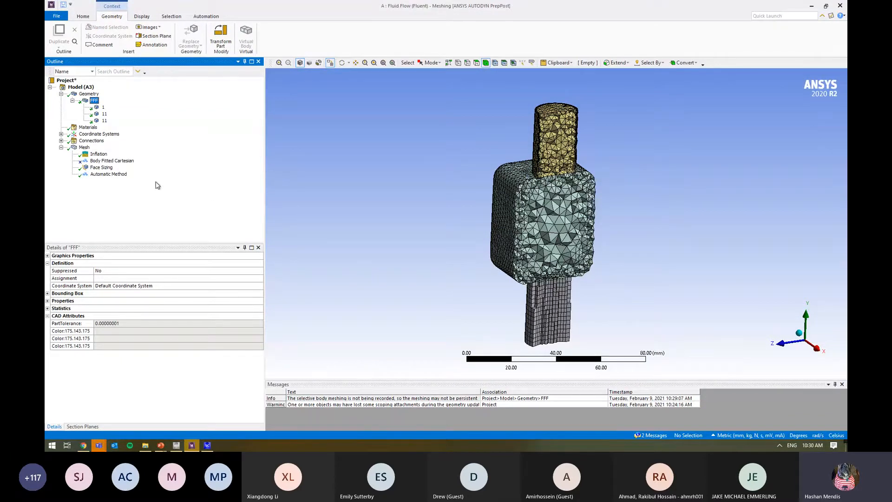
Change the lower cylinder's mesh method to MultiZone, keeping its Free Mesh Type as Not Allowed
click(112, 174)
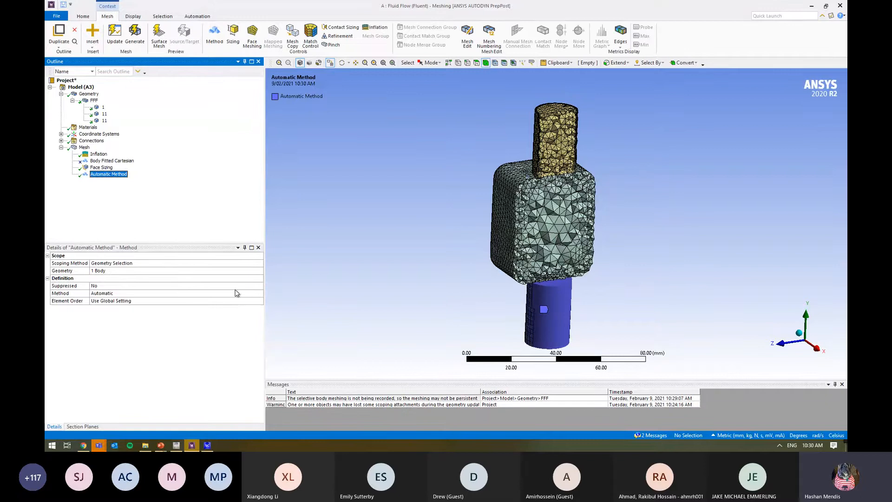
click(237, 293)
click(220, 322)
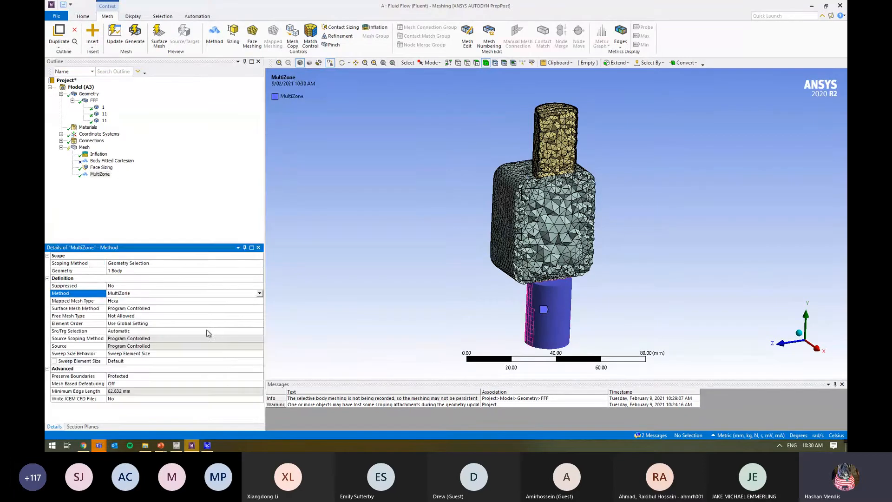
drag(186, 245, 186, 208)
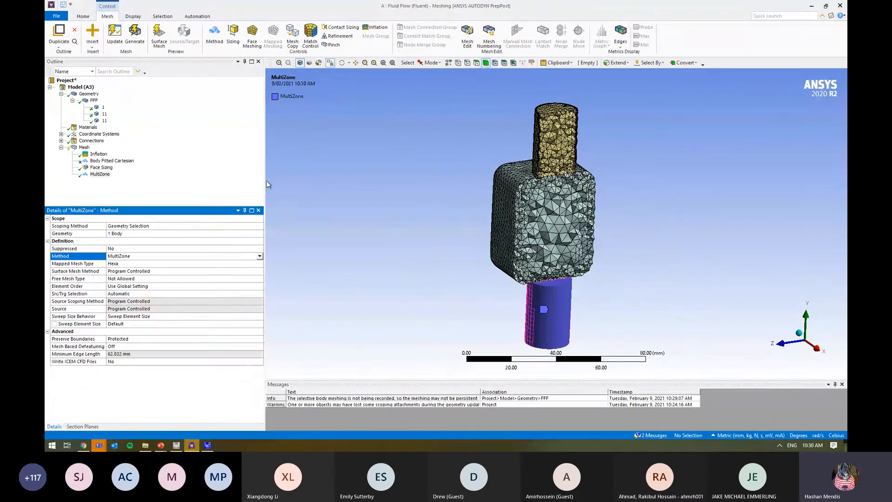
drag(265, 241, 212, 256)
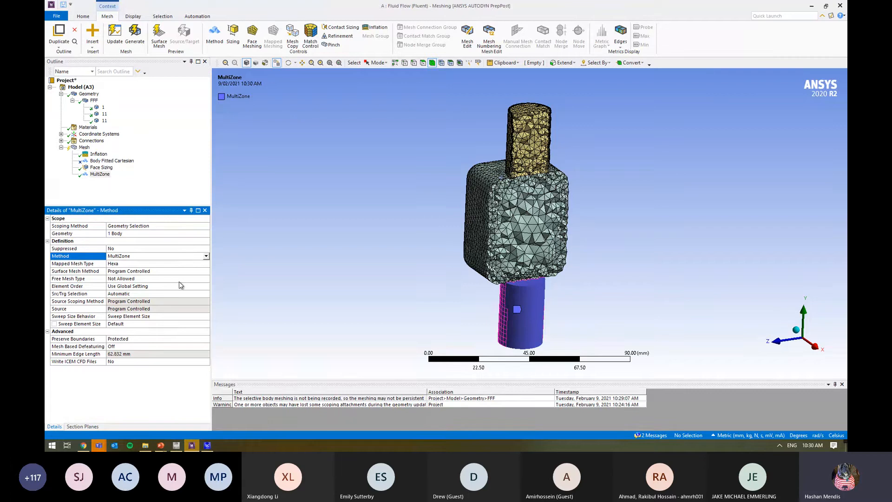
click(136, 279)
click(141, 283)
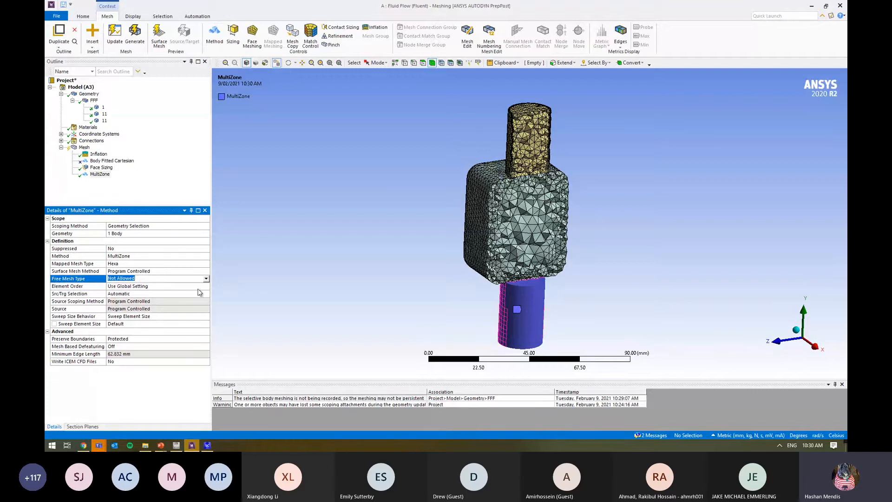
Display the overall mesh state and examine the interface between the upper cylinder's inflation layers and the cube
click(112, 176)
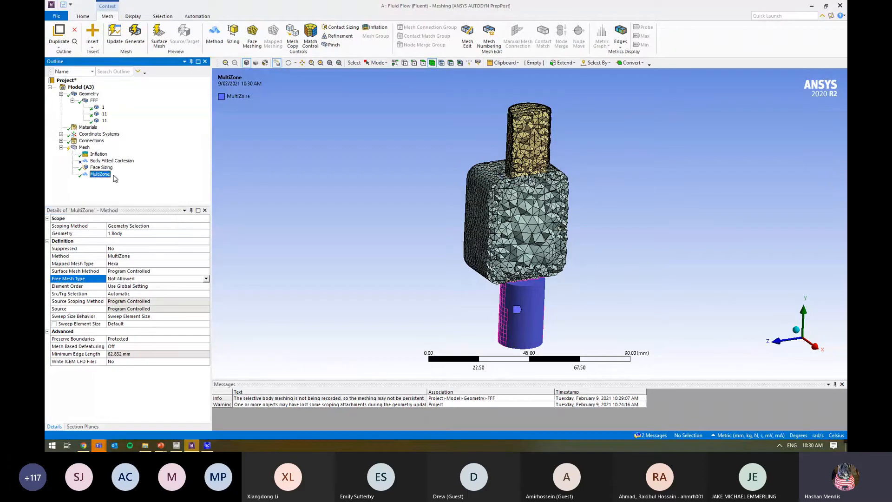
click(84, 147)
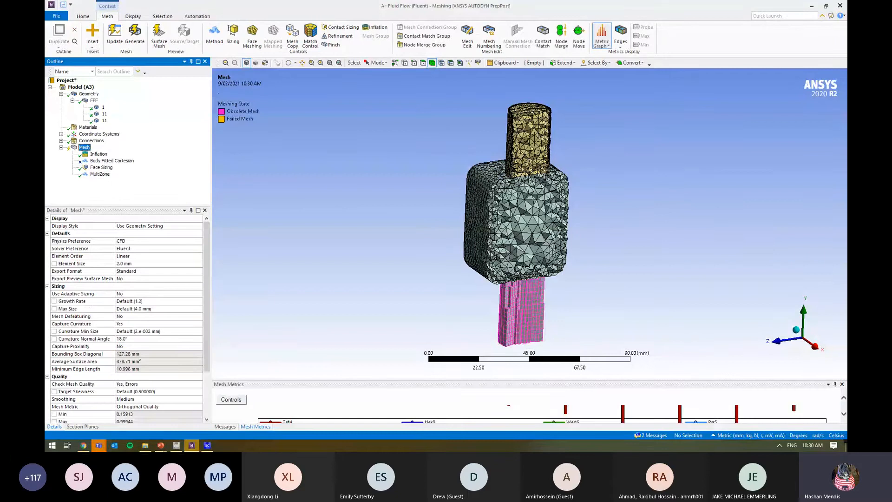
key(super+a)
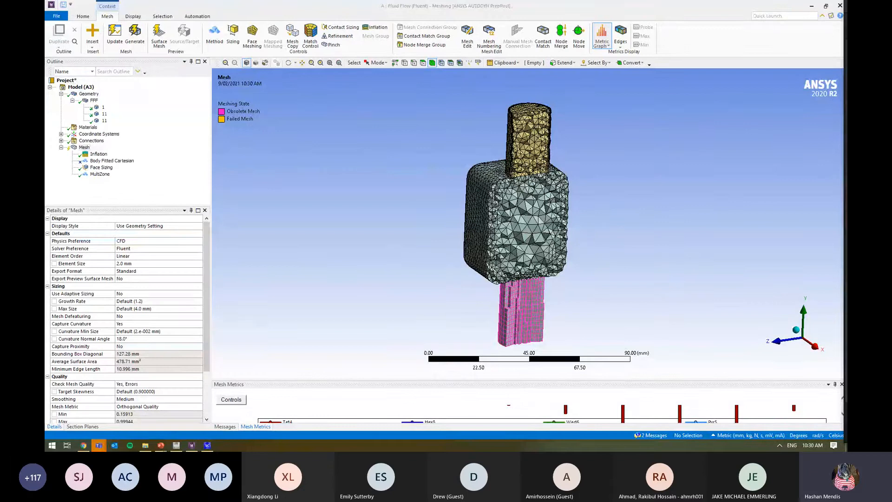
click(353, 279)
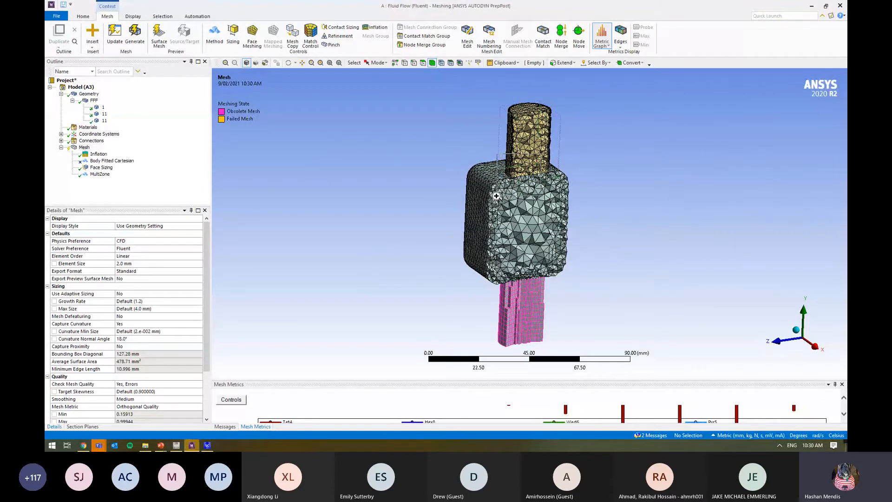
right_drag(540, 153, 496, 196)
middle_drag(517, 252, 500, 229)
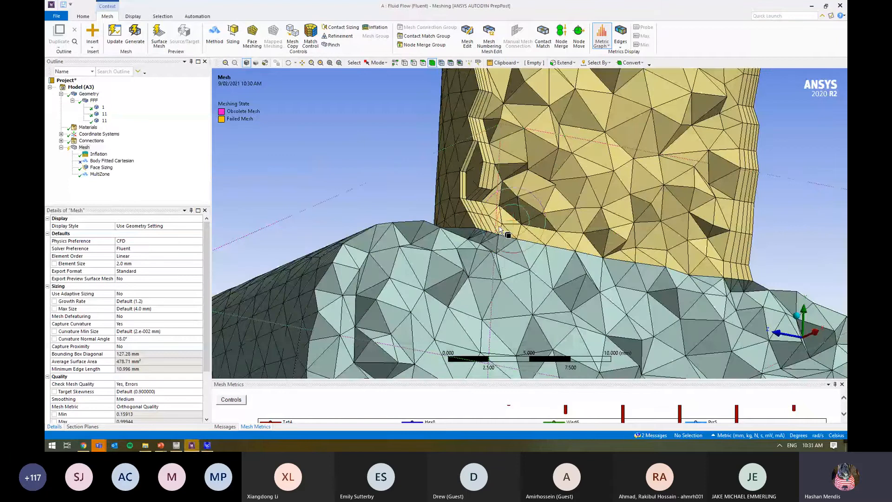
Inspect the sectioned mesh where the upper cylinder meets the cube, and fit the whole model in view to compare all three bodies
scroll(500, 268, down, 2)
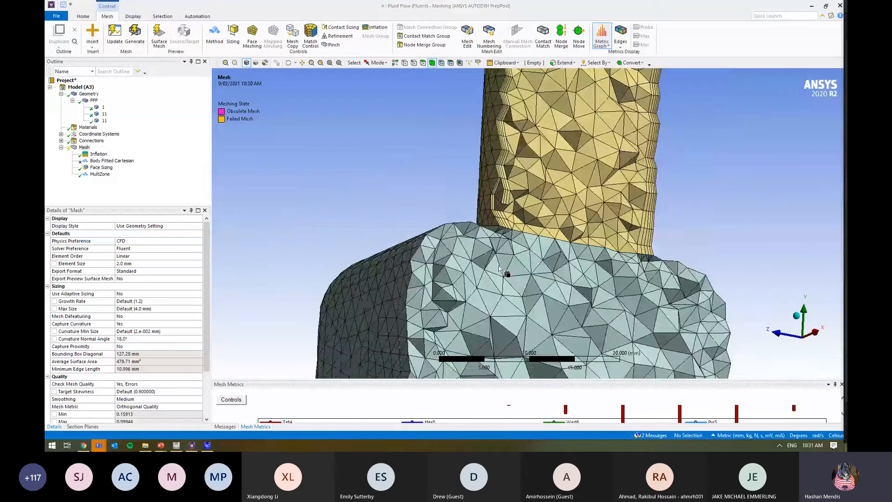
scroll(500, 268, down, 2)
middle_drag(481, 181, 449, 167)
scroll(462, 186, up, 5)
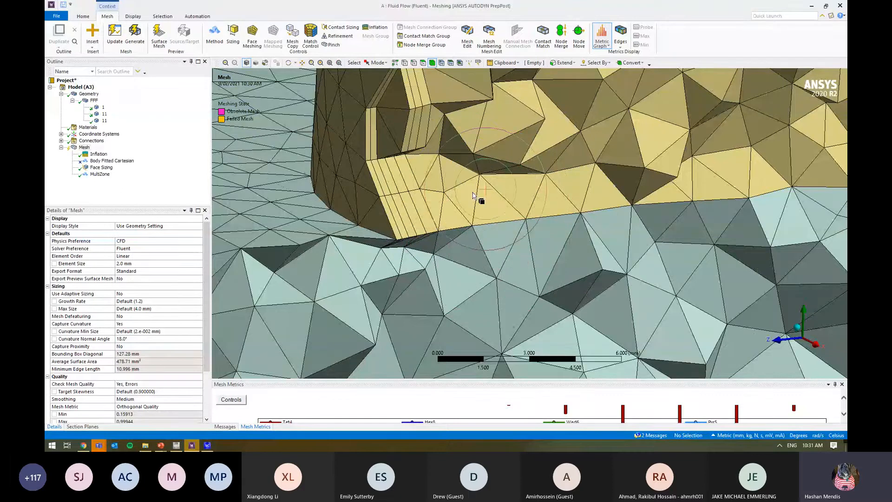
scroll(490, 312, down, 5)
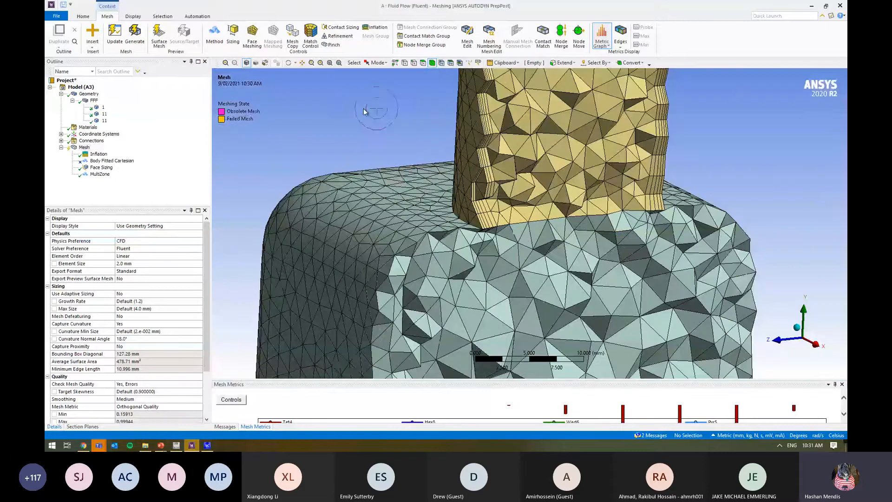
click(339, 63)
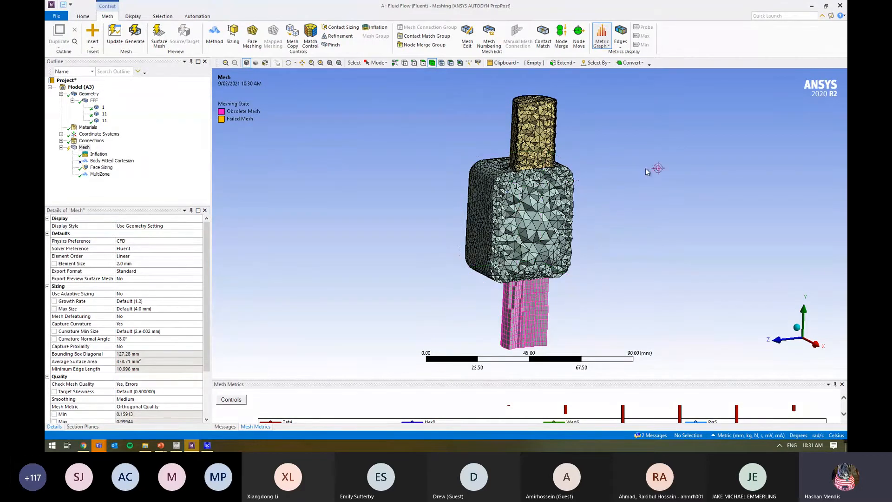
middle_drag(645, 168, 639, 161)
middle_drag(702, 229, 700, 219)
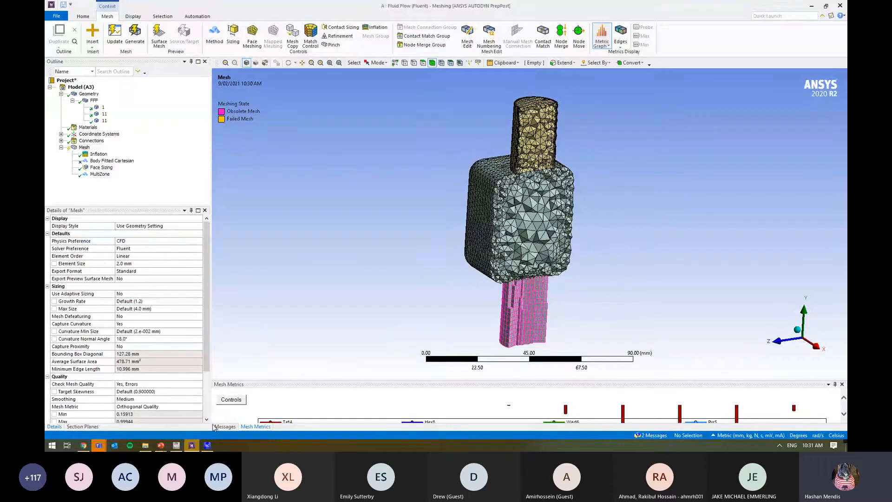
Switch to Workbench and add standalone Fluid Flow (Fluent) and Fluid Flow (CFX) systems beside the existing system
click(176, 445)
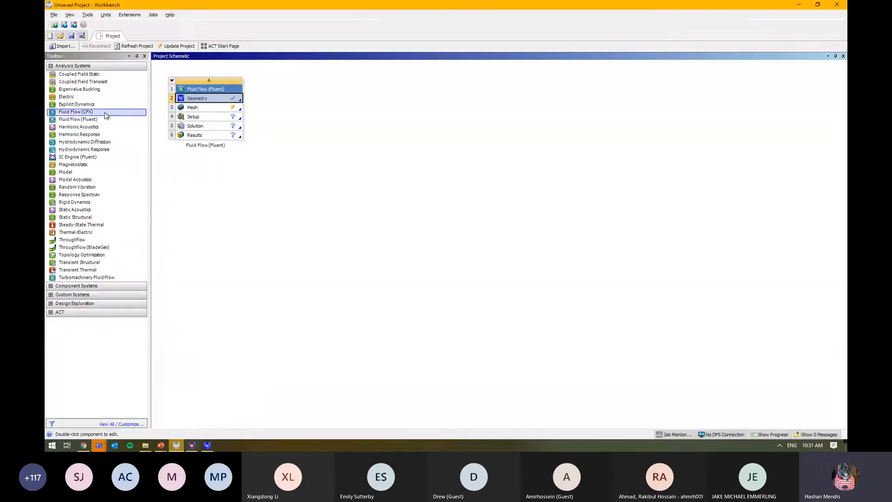
drag(93, 119, 286, 102)
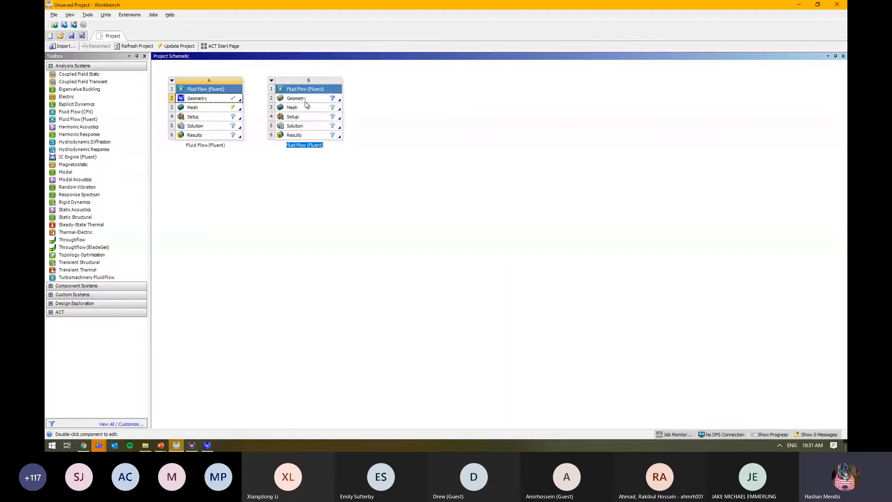
drag(76, 112, 409, 100)
click(420, 109)
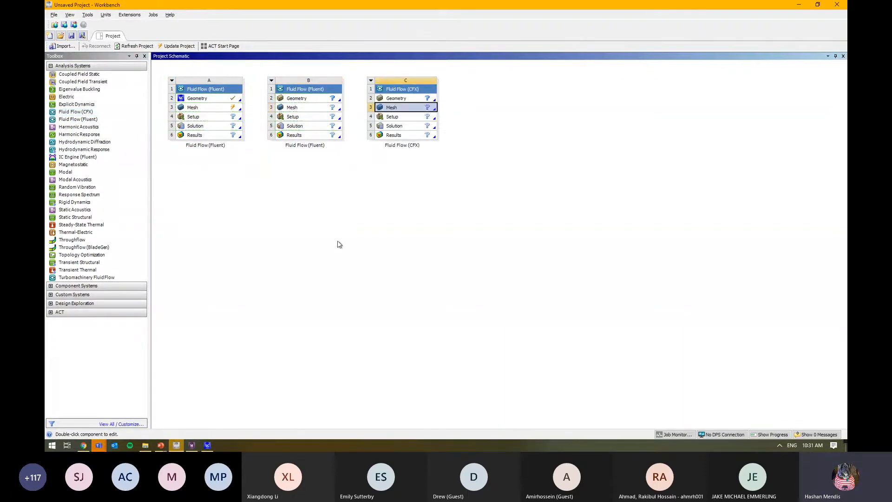
Add Fluent (with Fluent Meshing) and Geometry component systems, and link the Geometry cell to the Fluent Meshing system's Mesh cell
click(52, 286)
scroll(134, 314, down, 3)
click(80, 294)
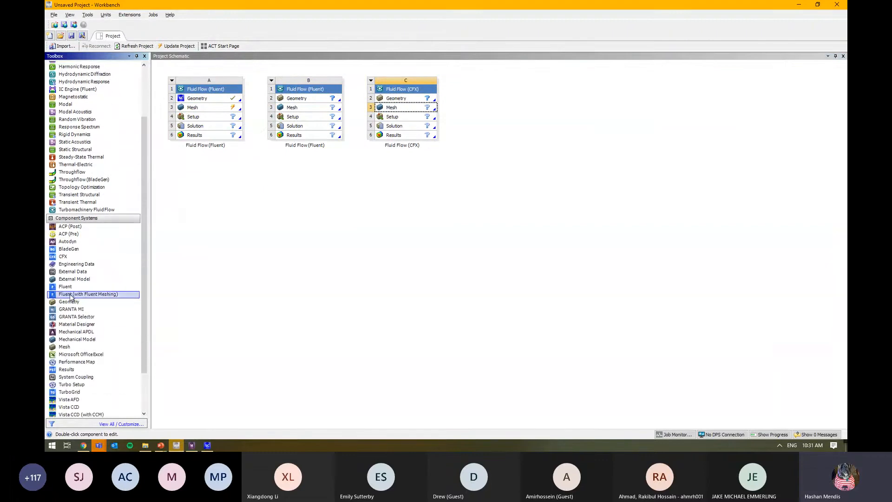
drag(106, 300, 216, 162)
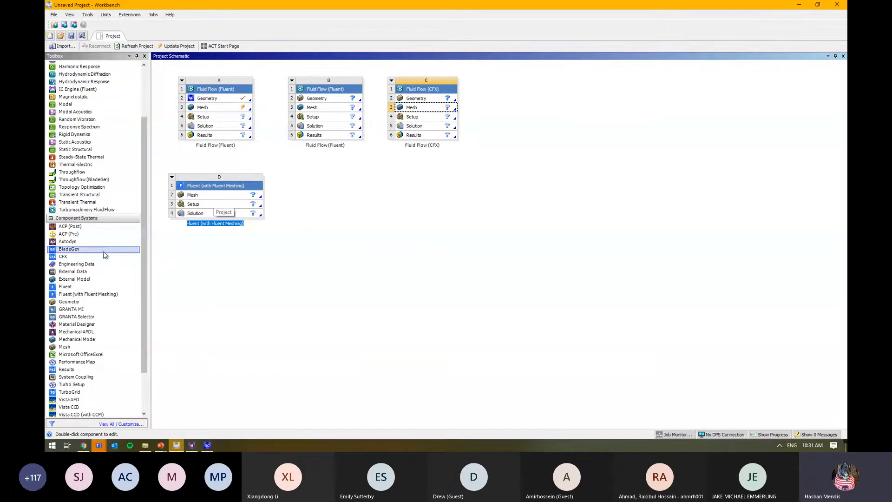
drag(92, 302, 165, 203)
drag(233, 200, 291, 198)
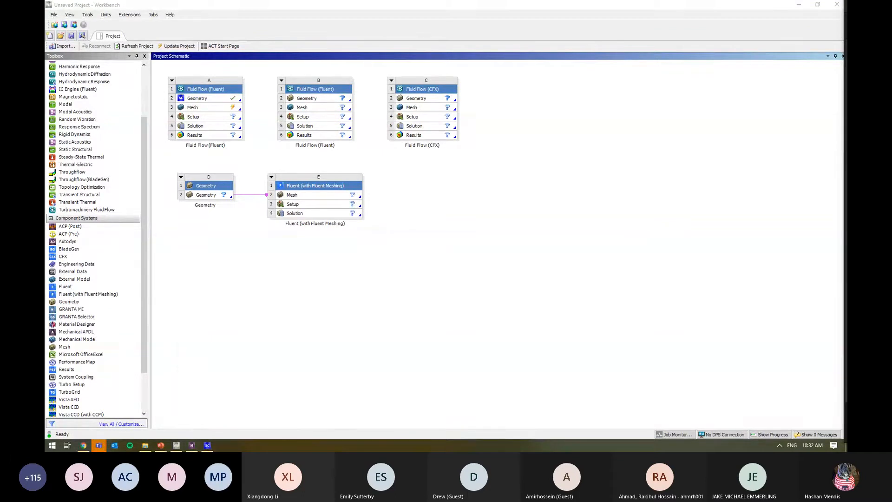
Close the unsaved Workbench project and the SpaceClaim geometry window
click(593, 266)
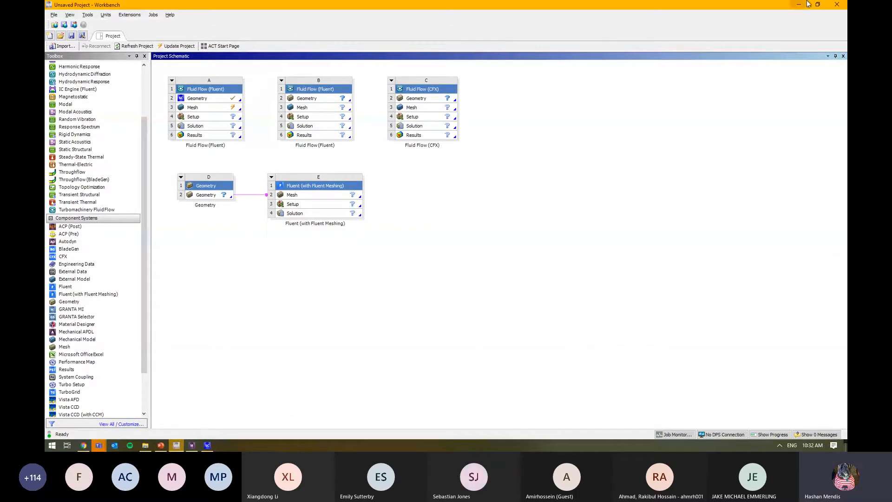
click(837, 4)
click(458, 237)
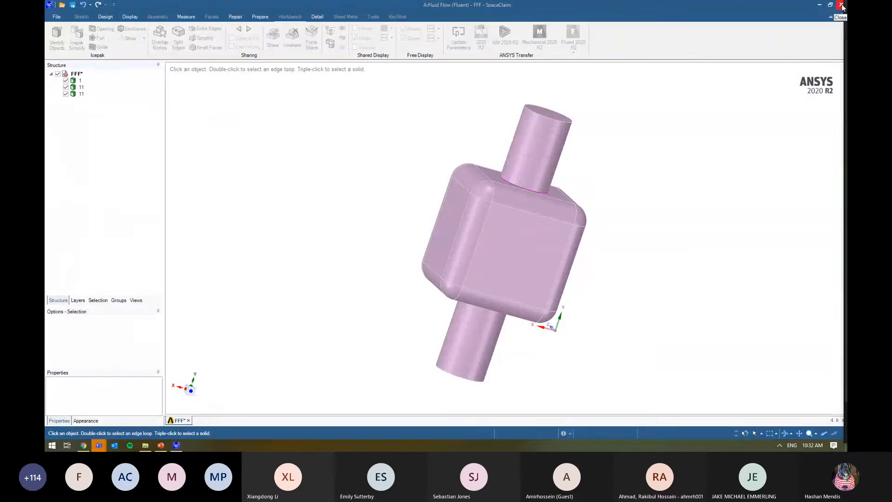
click(841, 5)
click(452, 258)
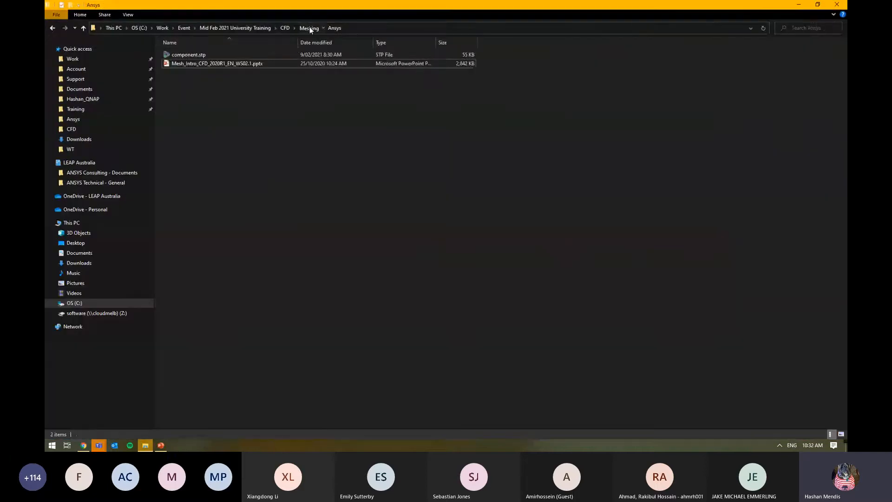
Browse the FT subfolder of the Meshing folder and display its files as large thumbnails
click(309, 28)
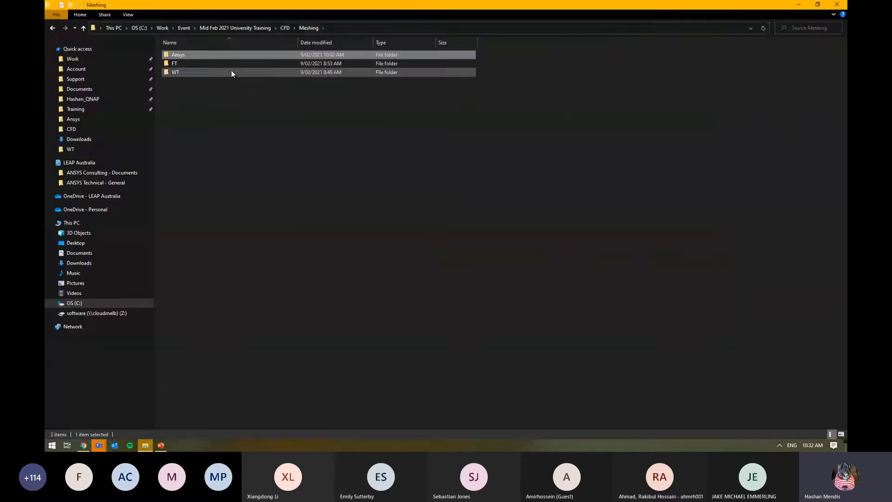
click(230, 67)
double_click(202, 68)
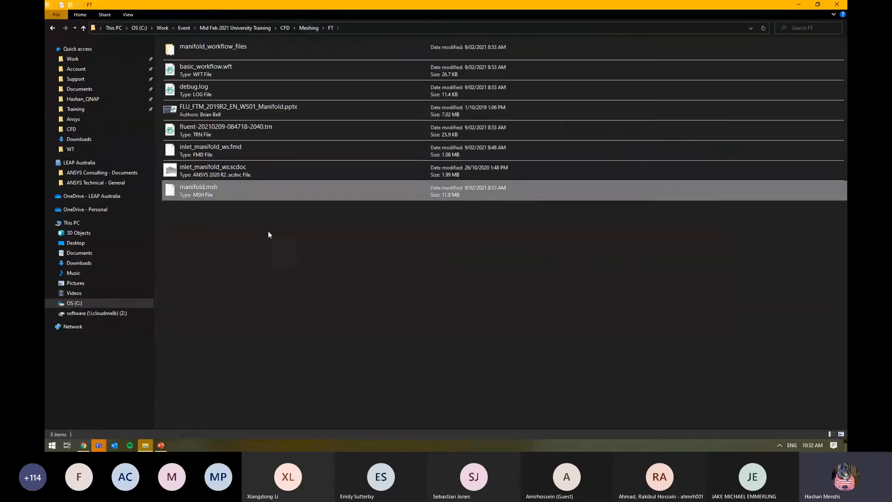
click(333, 294)
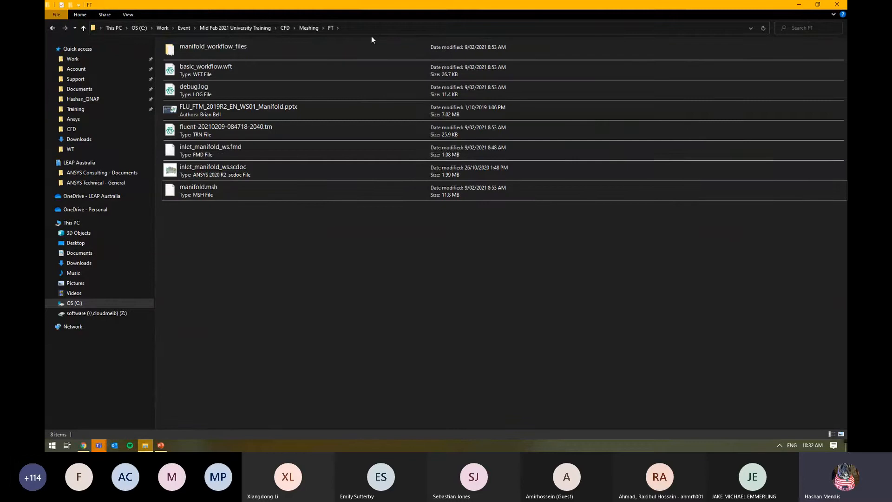
ctrl+scroll(326, 255, up, 4)
ctrl+scroll(326, 254, down, 4)
click(128, 14)
click(181, 24)
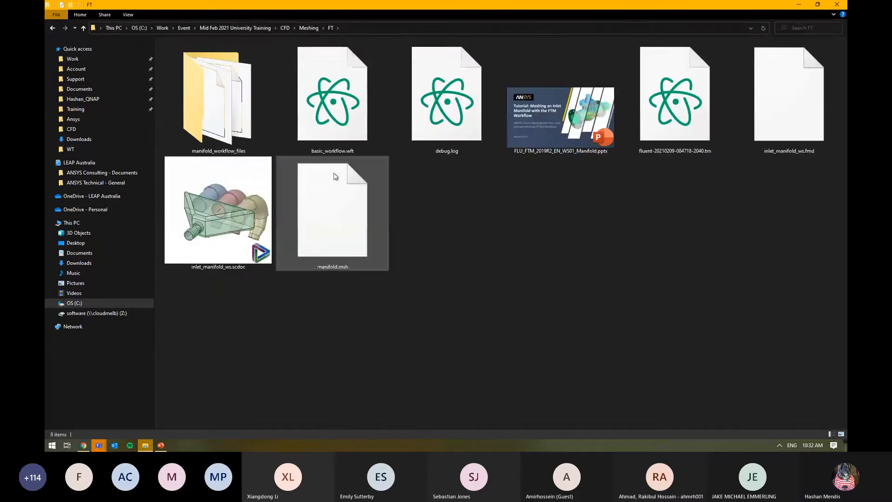
Open the WT subfolder of the Meshing folder and copy its folder path
click(306, 28)
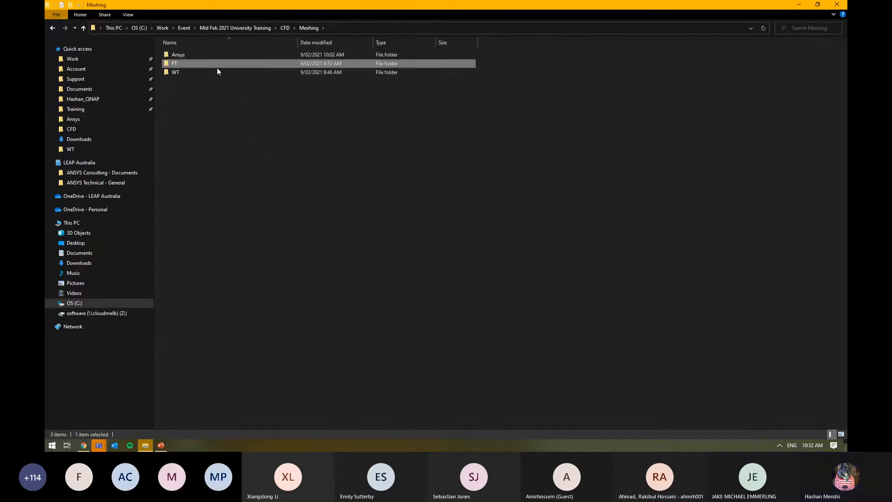
double_click(216, 71)
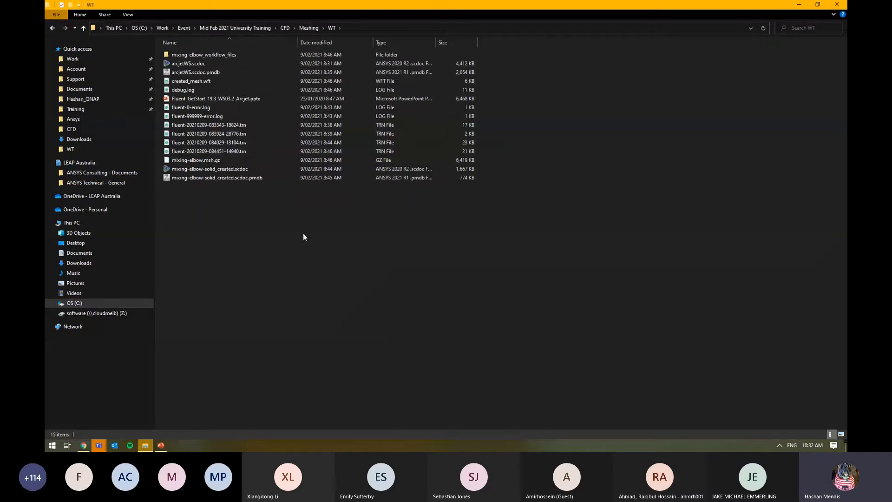
click(223, 171)
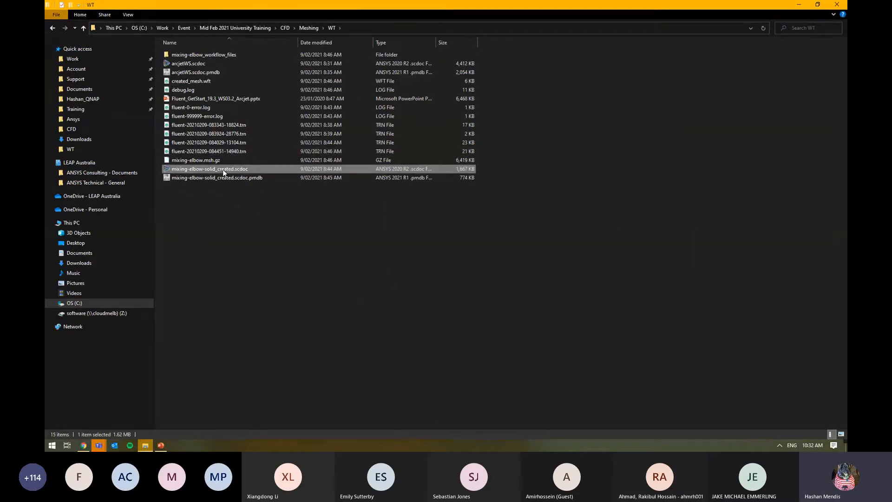
click(380, 29)
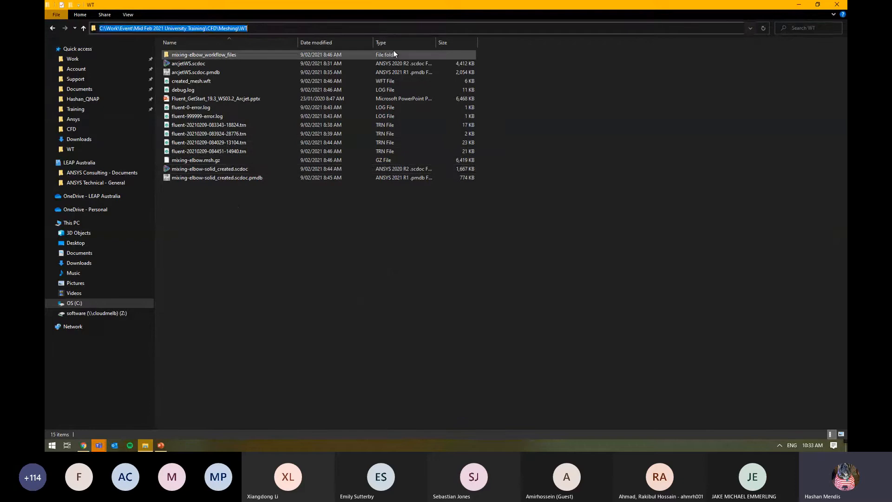
key(Escape)
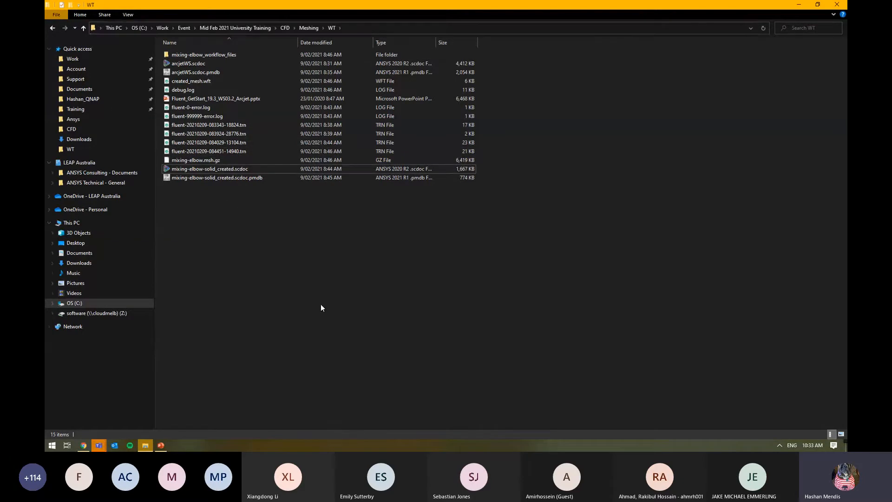
Launch Fluent 2020 R2 and minimize the windows behind its launcher
key(super)
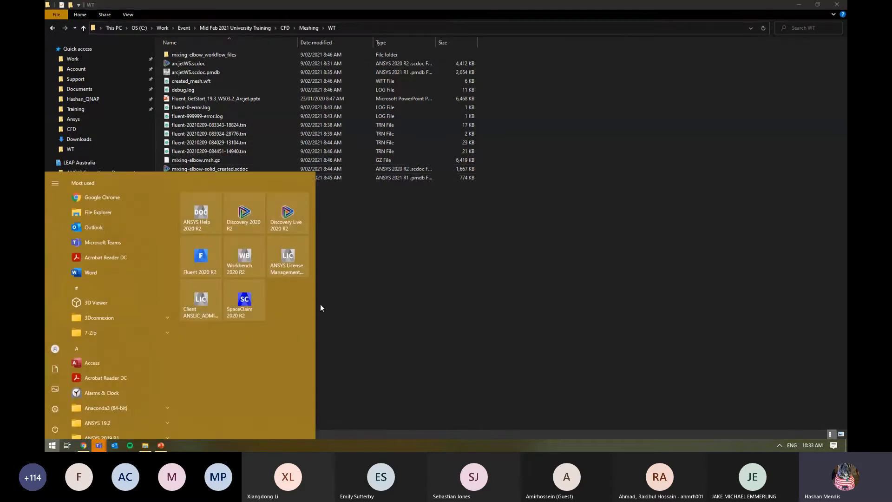
text(fluent)
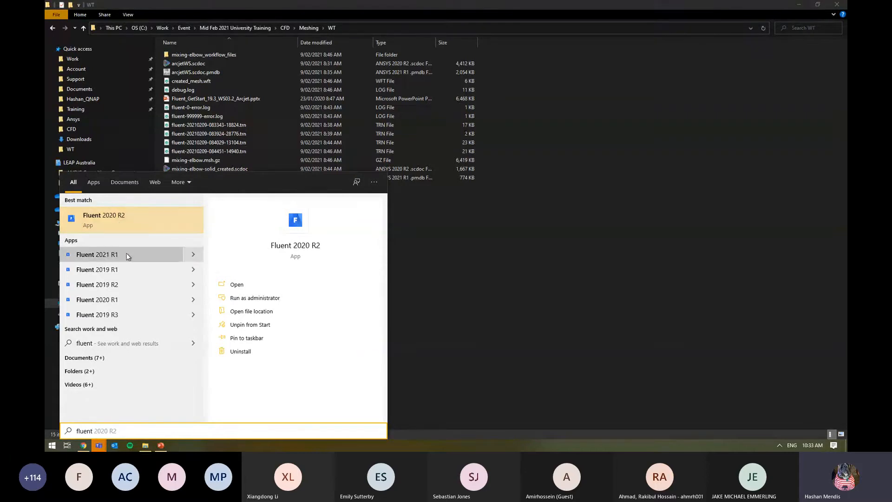
click(145, 229)
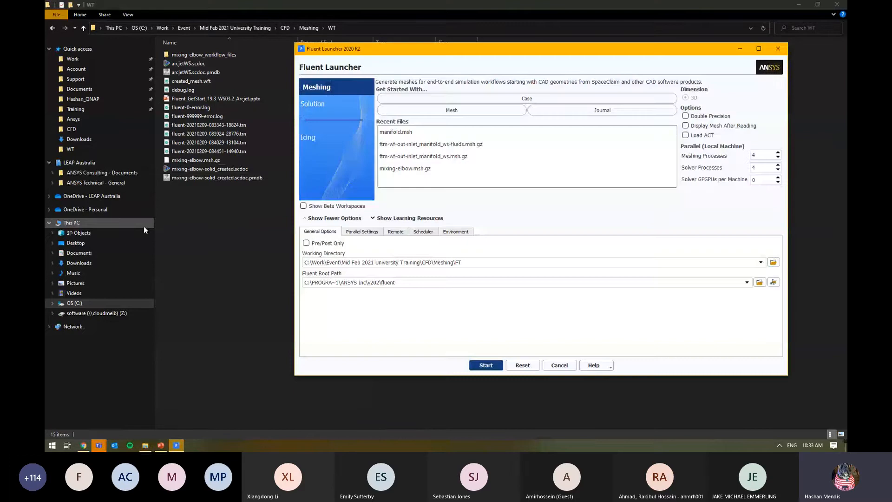
click(795, 6)
click(795, 5)
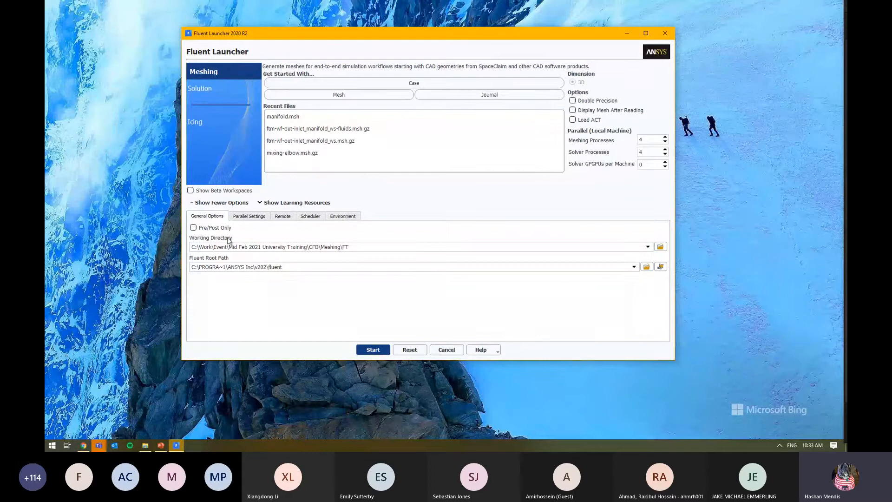
Set Fluent's working directory to C:\Work\Event\Mid Feb 2021 University Training\CFD\Meshing\WT and minimize the browser window behind the launcher
drag(351, 246, 240, 292)
key(alt+Tab)
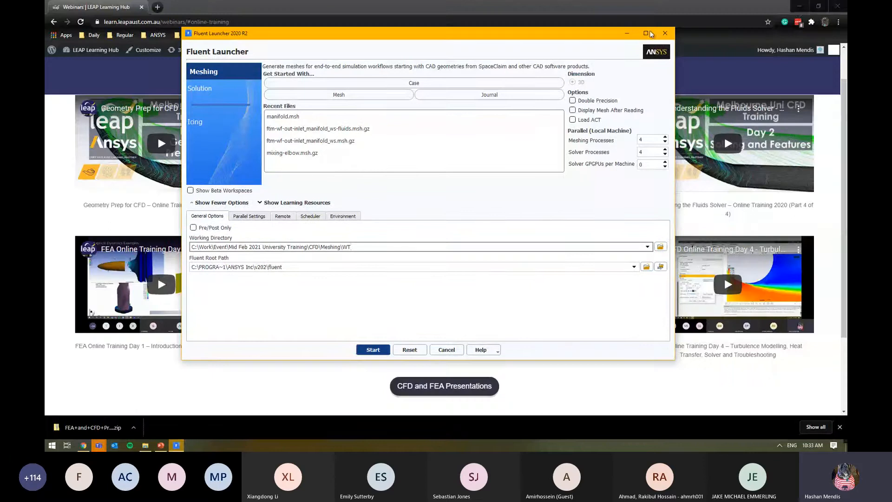
click(799, 7)
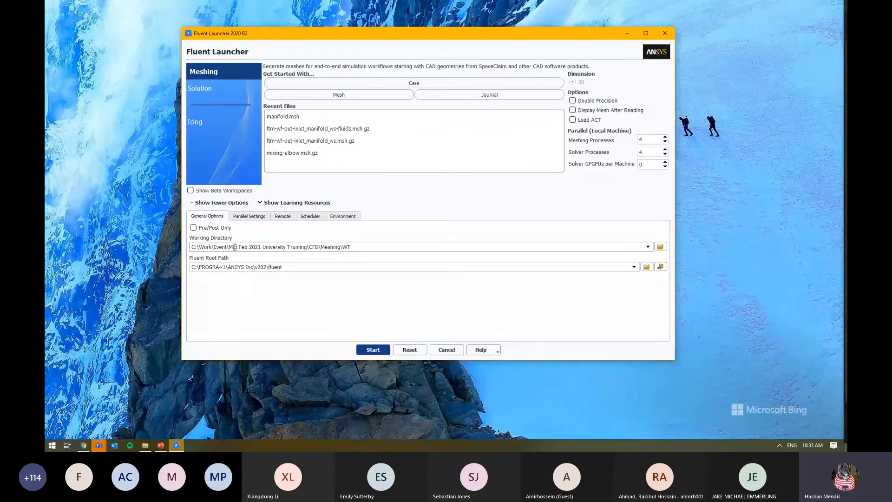
Review the working directory path, and briefly show and hide the launcher's learning resources
drag(234, 247, 367, 248)
click(350, 248)
triple_click(370, 248)
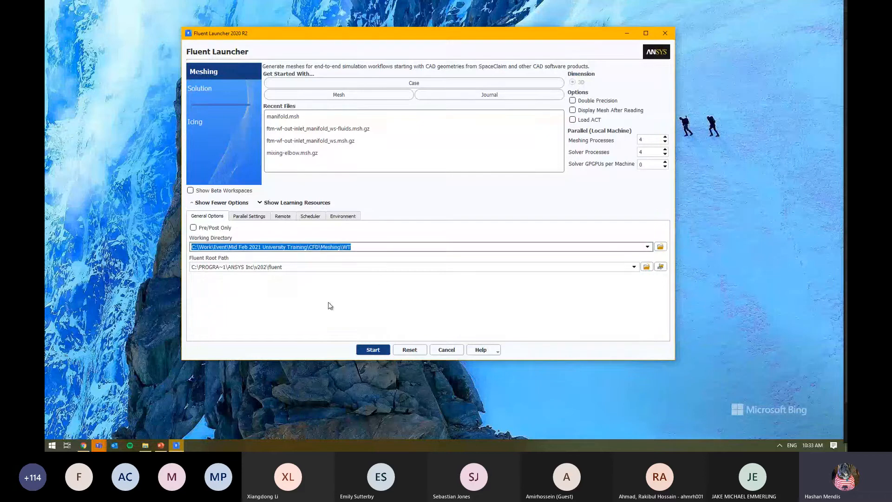
triple_click(278, 247)
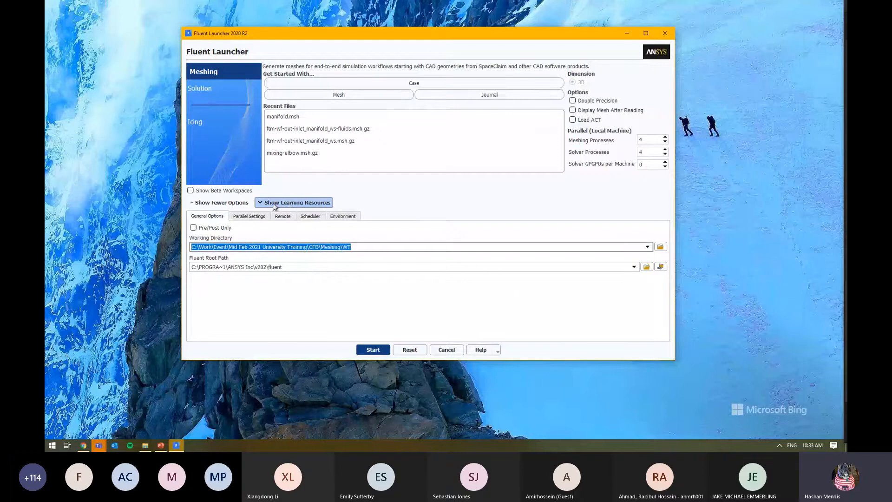
click(293, 203)
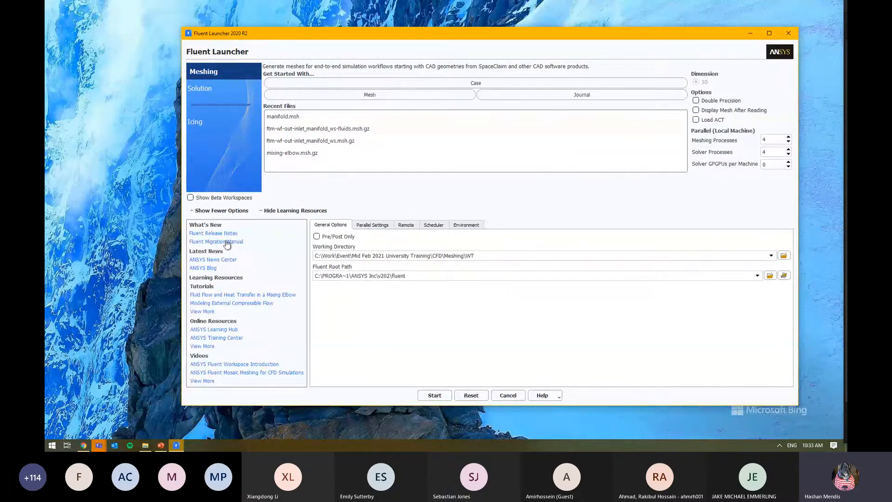
click(295, 210)
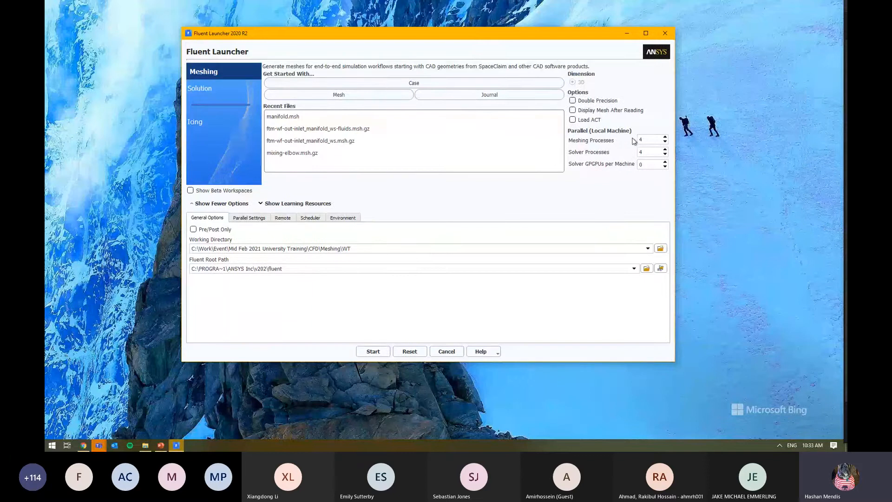
Enable Double Precision for the Fluent meshing session and set the Solver Processes to 4
click(596, 101)
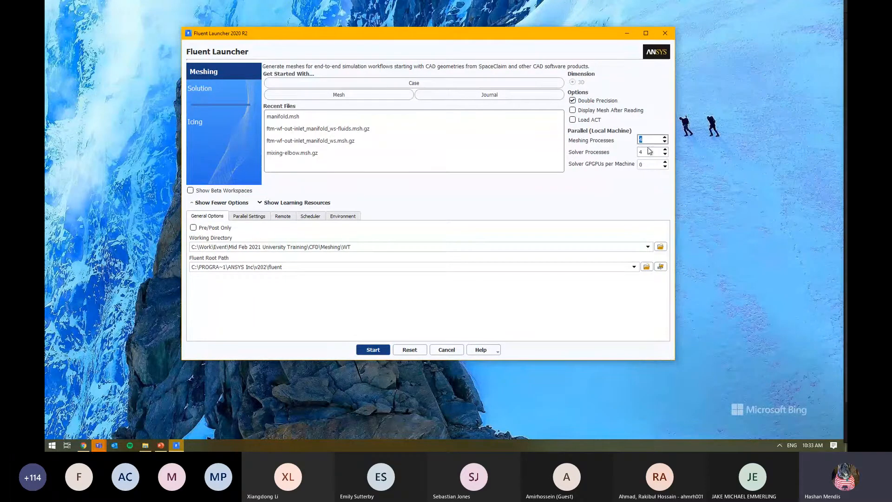
double_click(647, 153)
text(4)
key(Return)
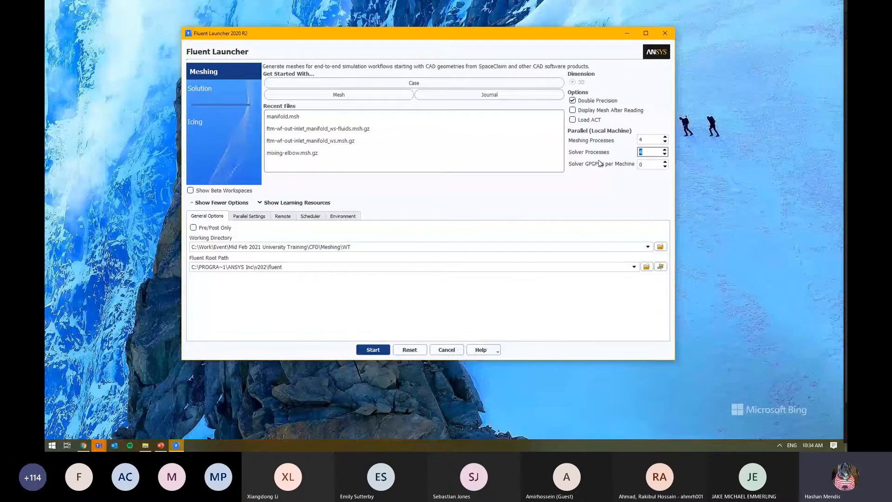
Start the Fluent meshing session and choose the Watertight Geometry workflow
click(372, 348)
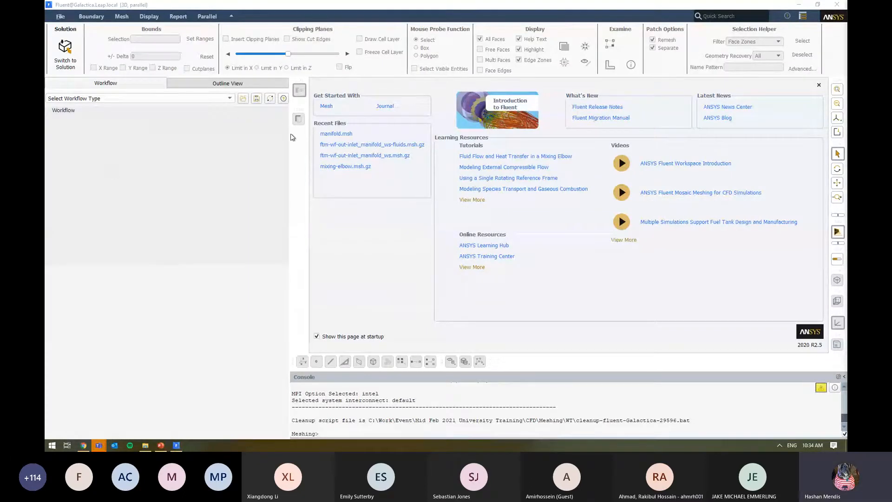
drag(289, 133, 242, 132)
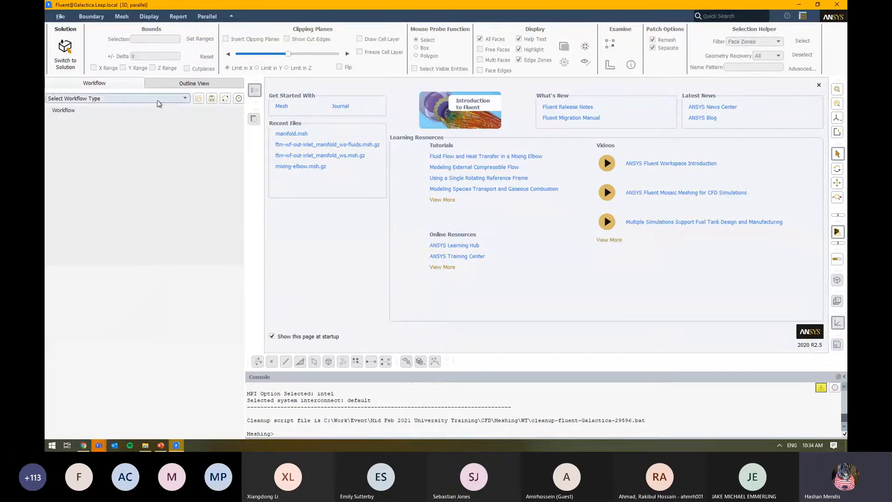
click(157, 100)
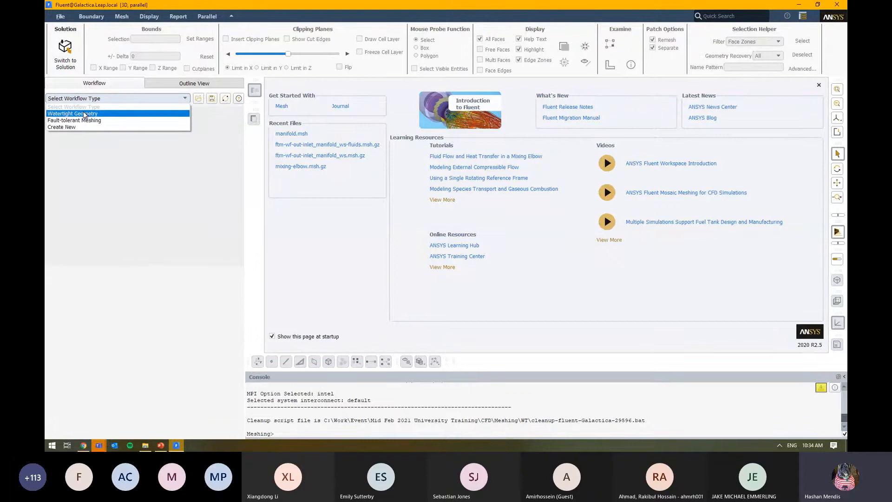
click(85, 114)
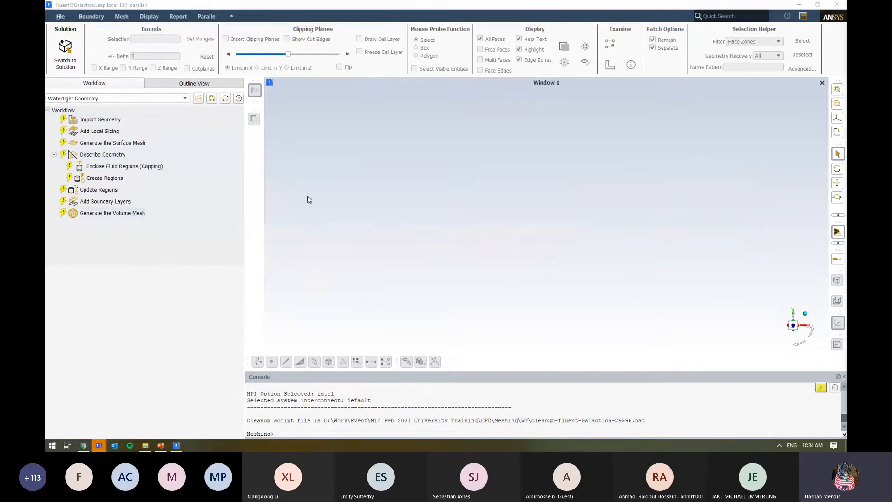
Switch to the WT folder and open mixing-elbow-solid_created.scdoc in SpaceClaim
key(alt+Tab)
key(alt+Tab)
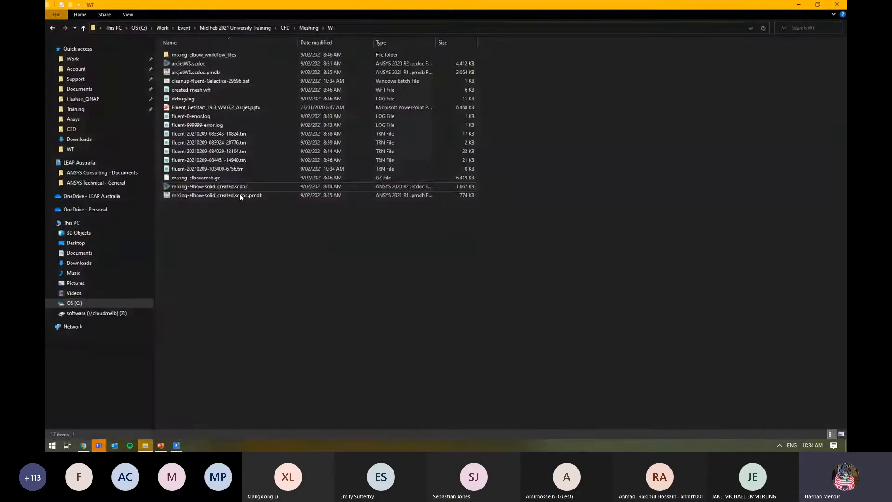
double_click(239, 189)
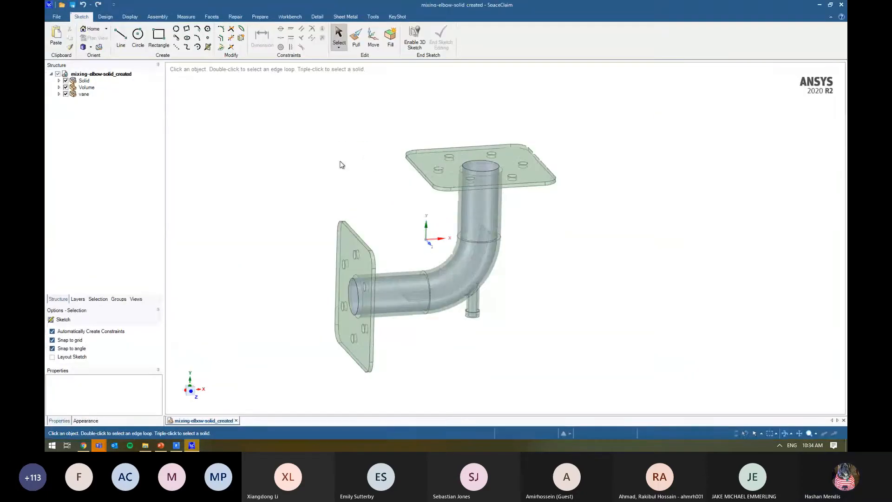
mouse_move(305, 153)
middle_down()
mouse_move(305, 145)
mouse_move(300, 162)
middle_up()
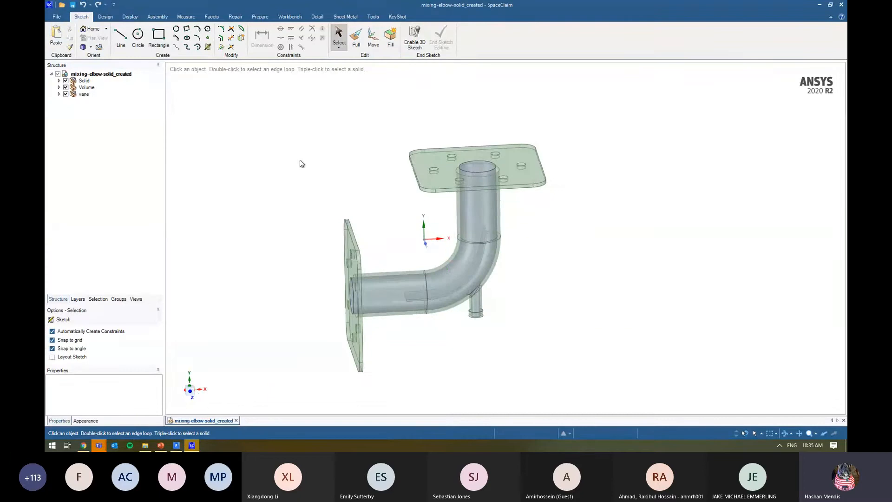
Hide the Solid and vane components so that only the Volume component is displayed
click(83, 81)
click(65, 81)
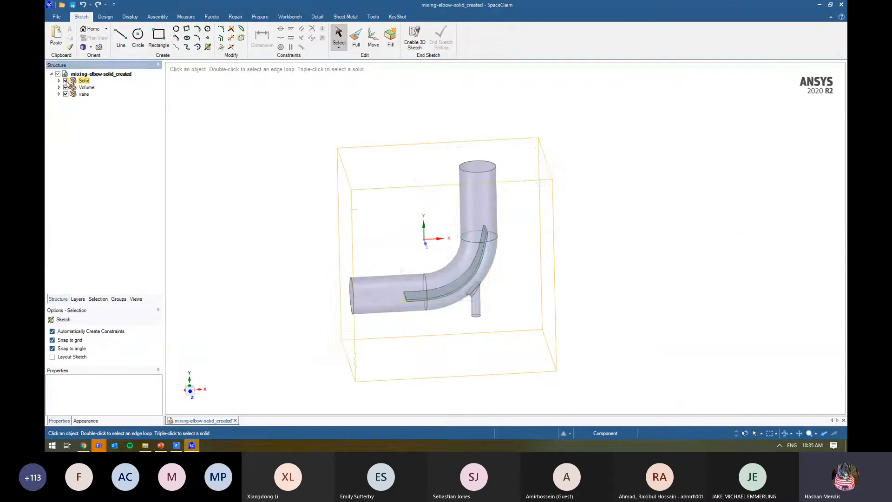
click(66, 95)
click(66, 94)
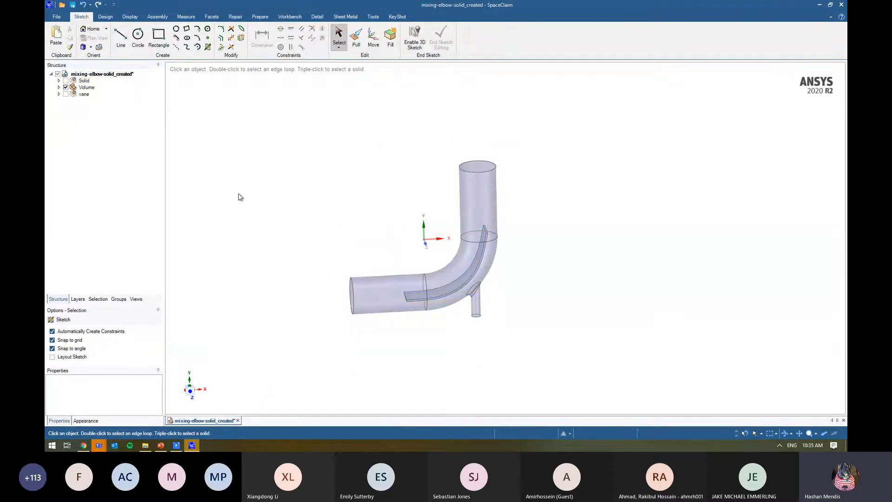
Examine the elbow's fluid volume in cross-section through the vane cut-out, and return to the 3D view
middle_drag(444, 286, 439, 260)
click(439, 247)
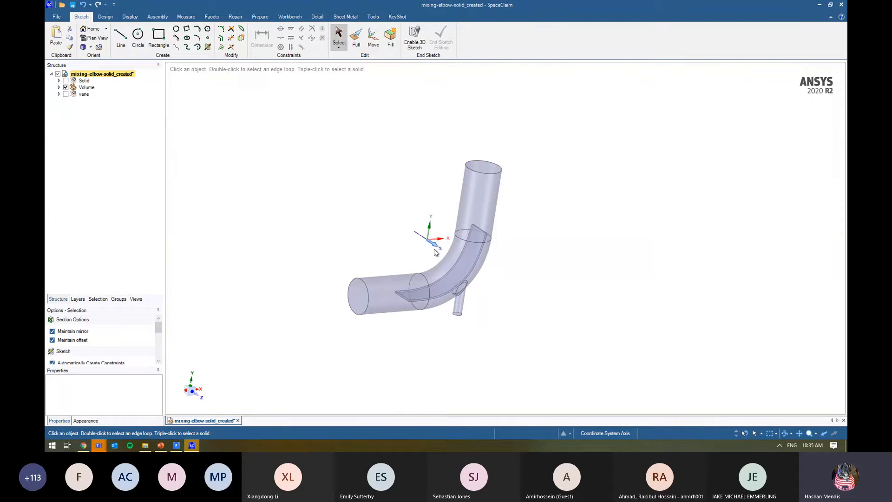
scroll(421, 316, up, 5)
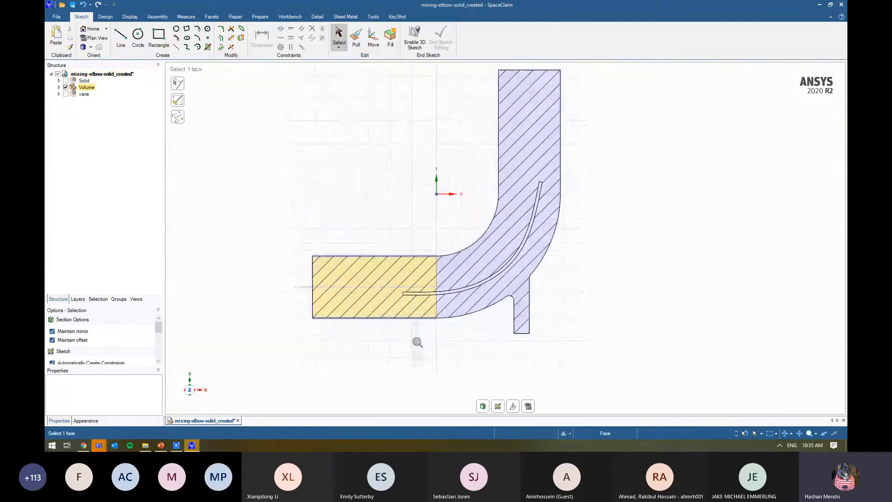
scroll(571, 186, down, 5)
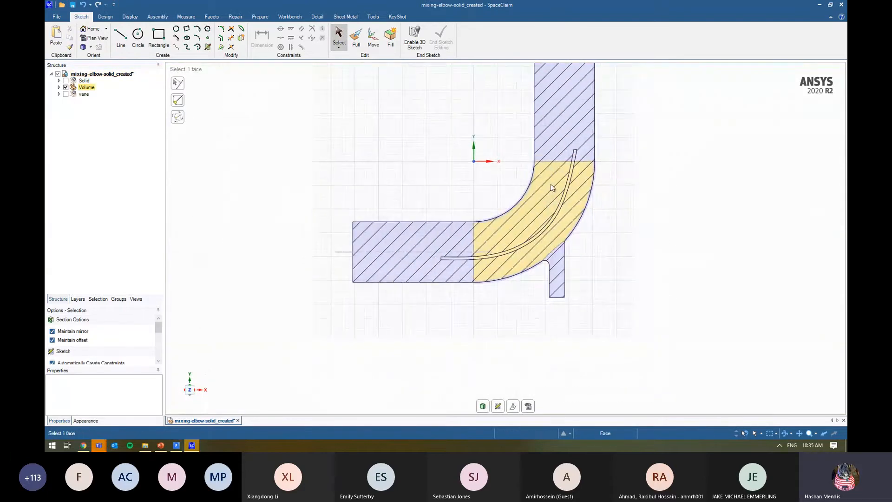
key(d)
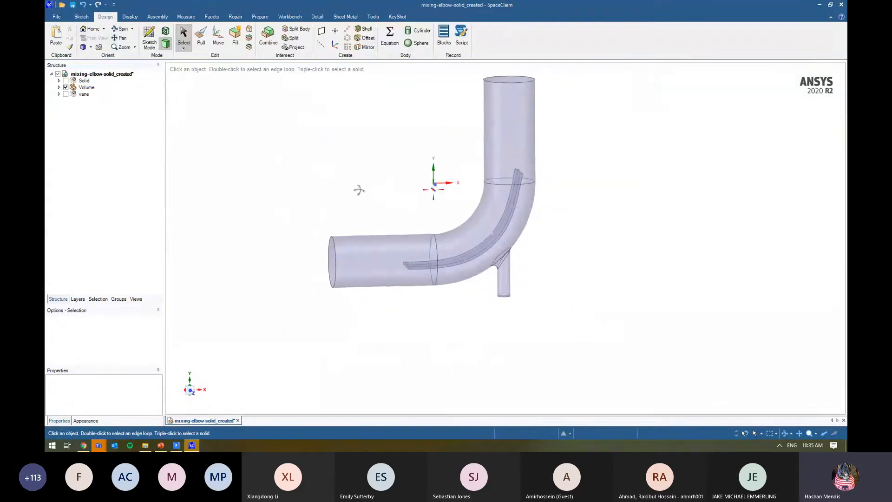
Review the named selections inlet, inlet-2, outlet and wall on the model, and return to the structure tree
click(119, 300)
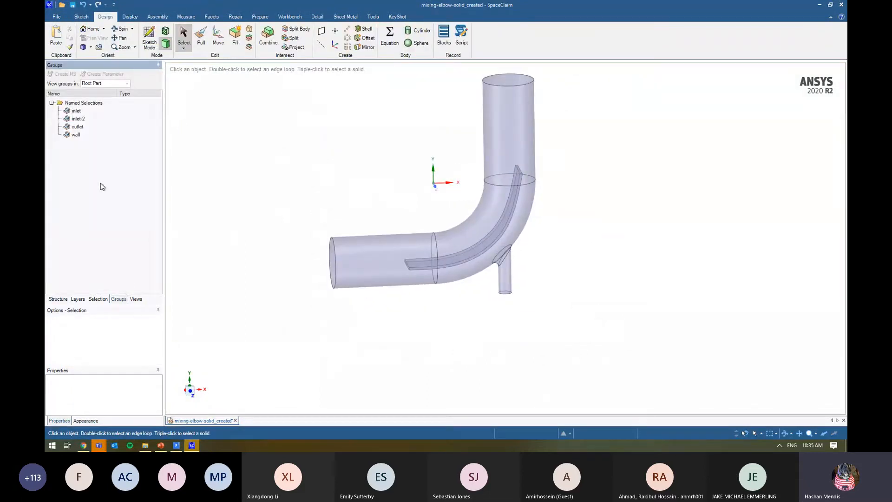
click(76, 111)
click(78, 118)
click(99, 128)
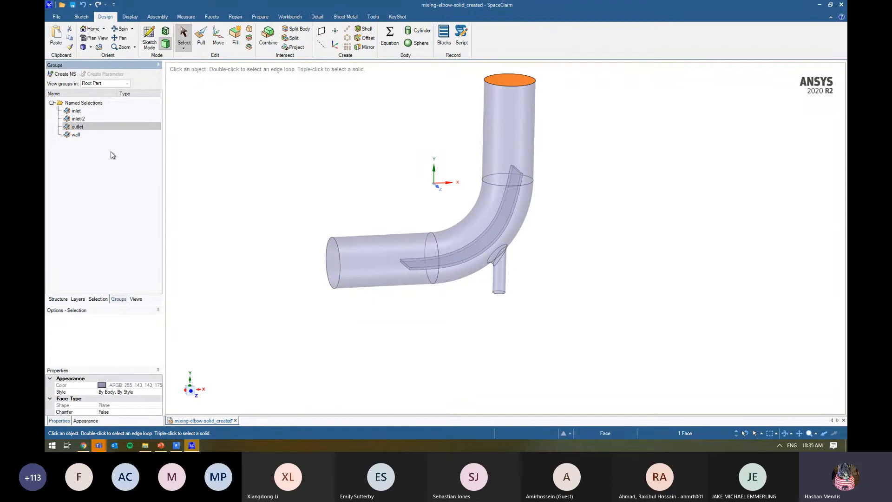
click(93, 135)
click(314, 152)
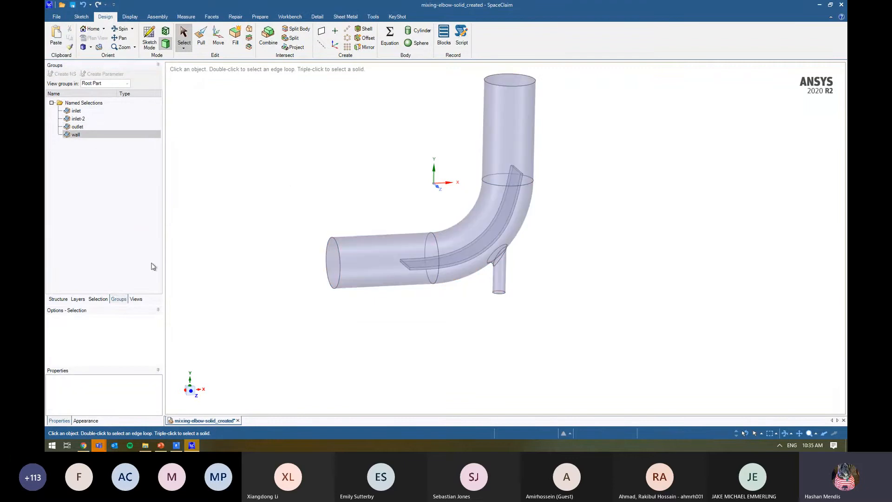
click(60, 299)
Switch back to Fluent and open the settings of the Import Geometry task
key(alt+Tab)
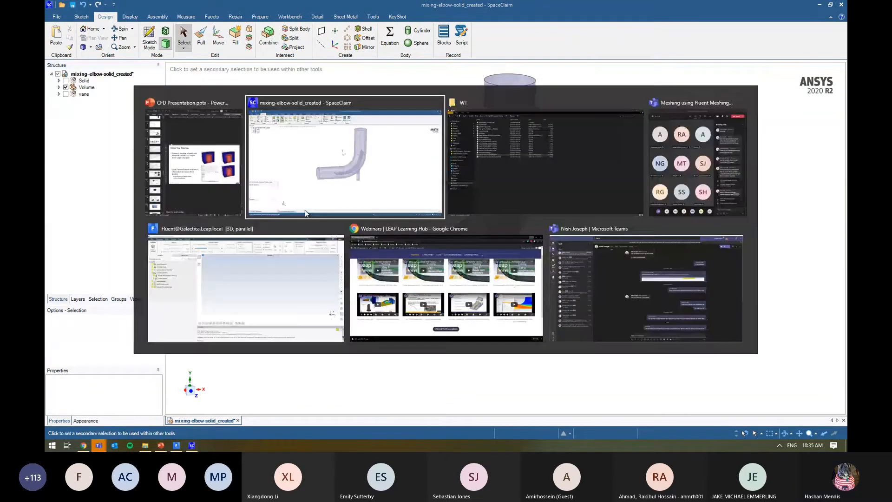
click(176, 445)
click(207, 119)
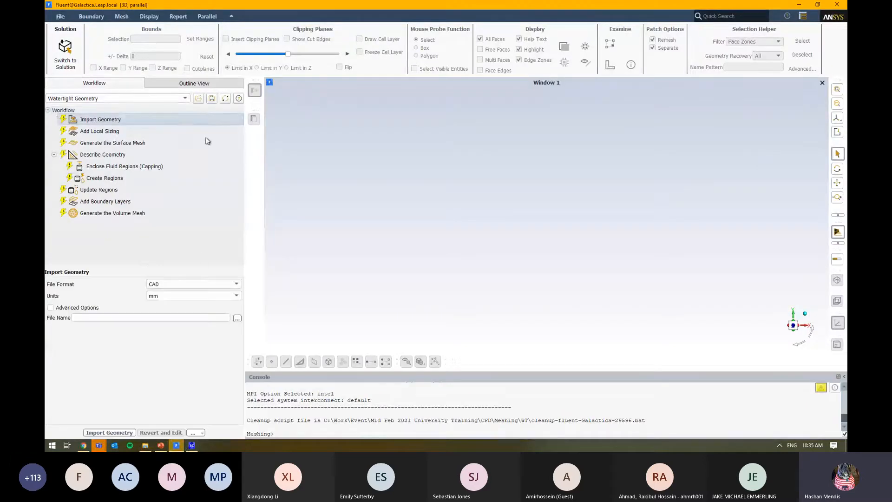
right_click(120, 120)
mouse_move(157, 124)
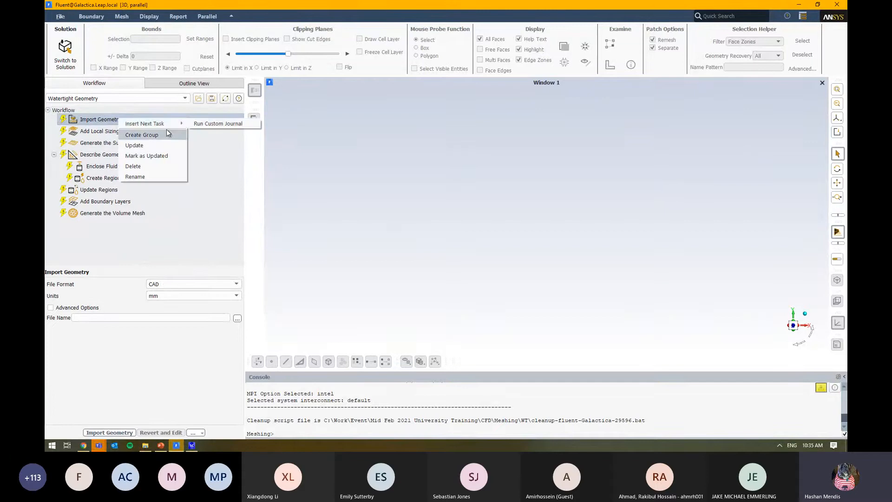
click(329, 227)
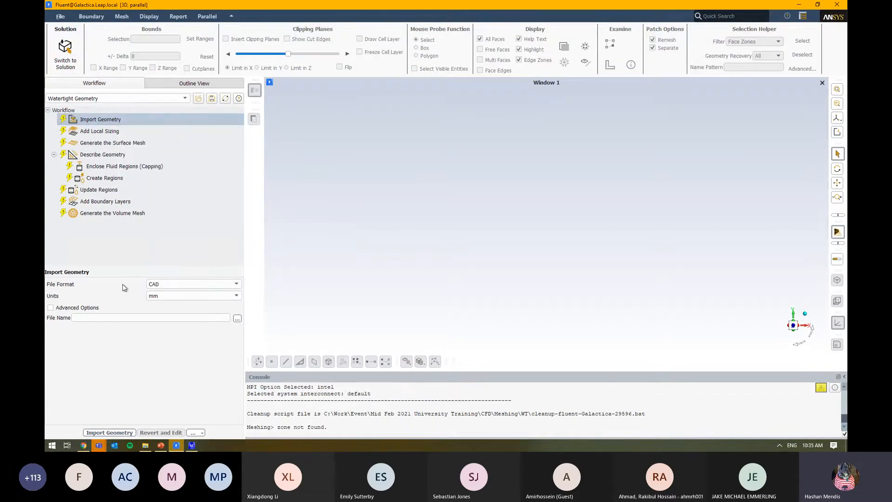
Import the CAD geometry mixing-elbow-solid_created.scdoc from the WT folder with units in mm
drag(146, 266, 146, 242)
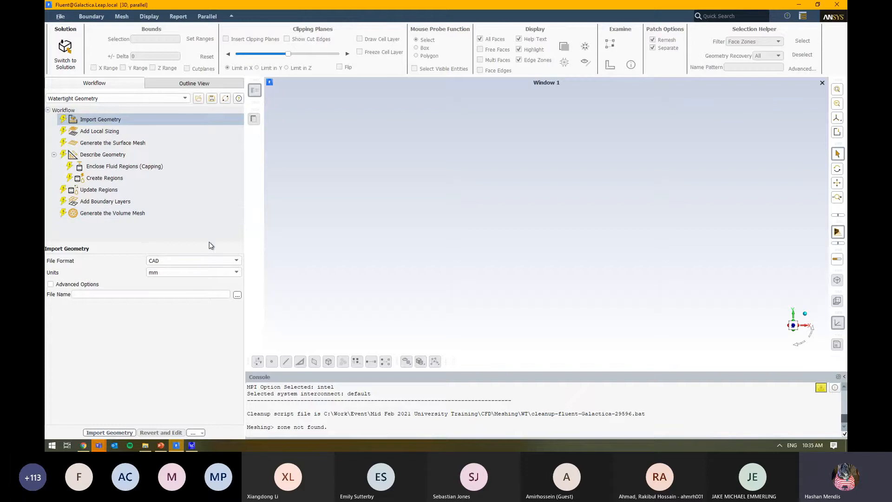
click(237, 296)
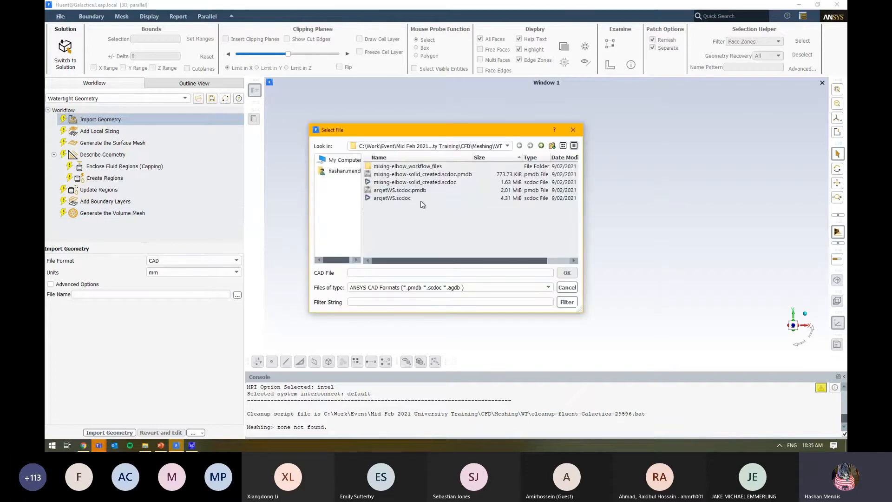
click(433, 182)
double_click(433, 182)
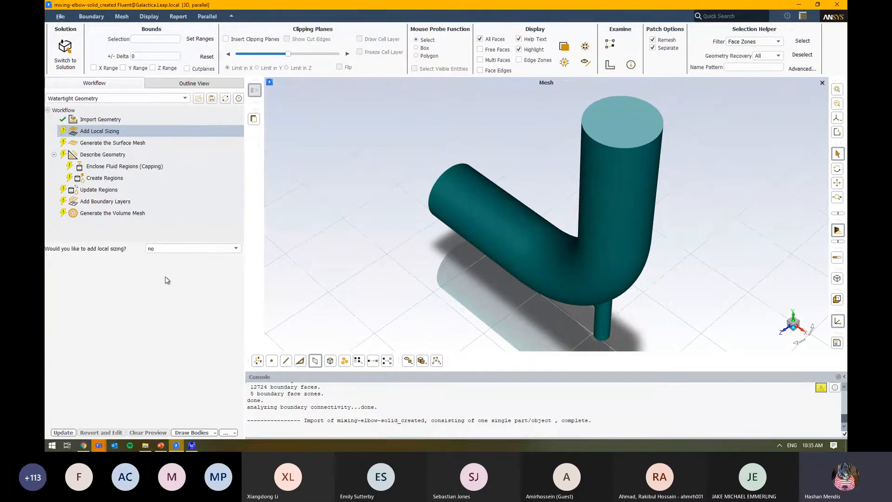
click(61, 16)
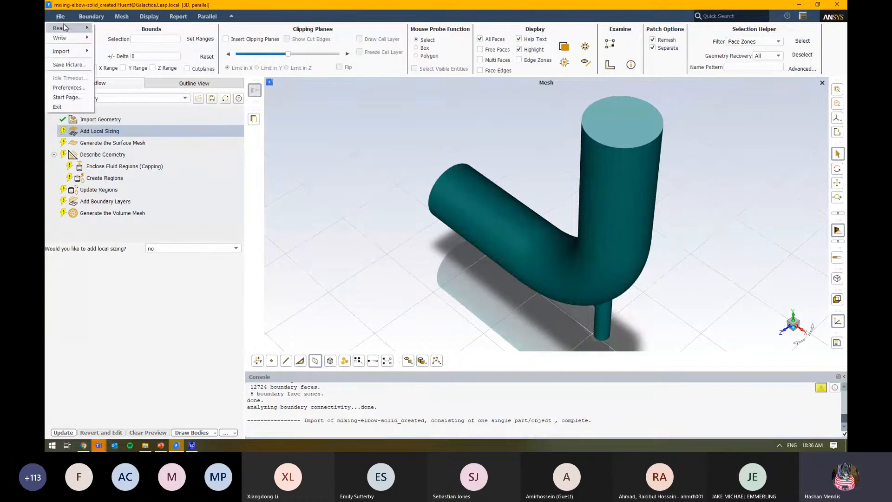
mouse_move(70, 40)
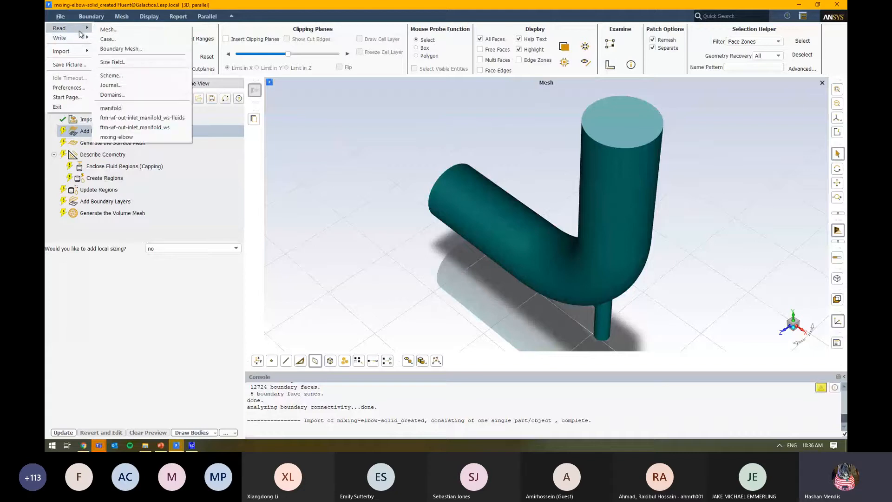
click(341, 197)
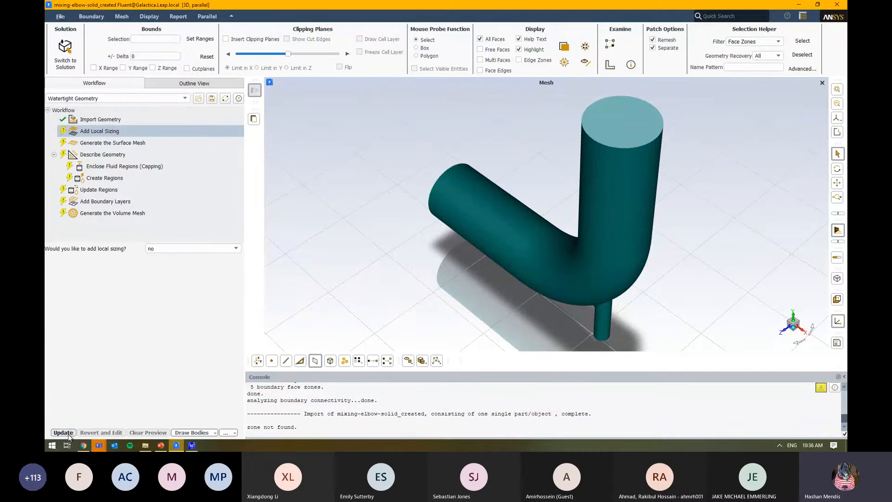
click(232, 251)
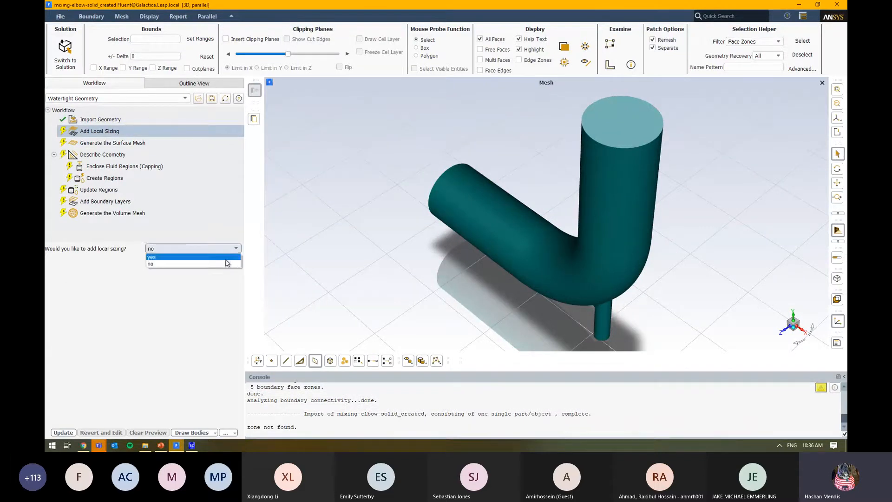
click(225, 260)
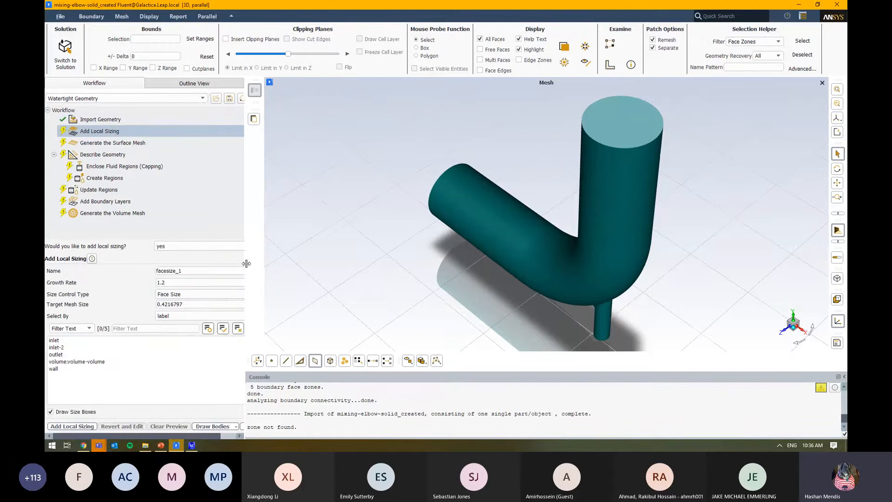
drag(253, 262, 294, 262)
click(273, 297)
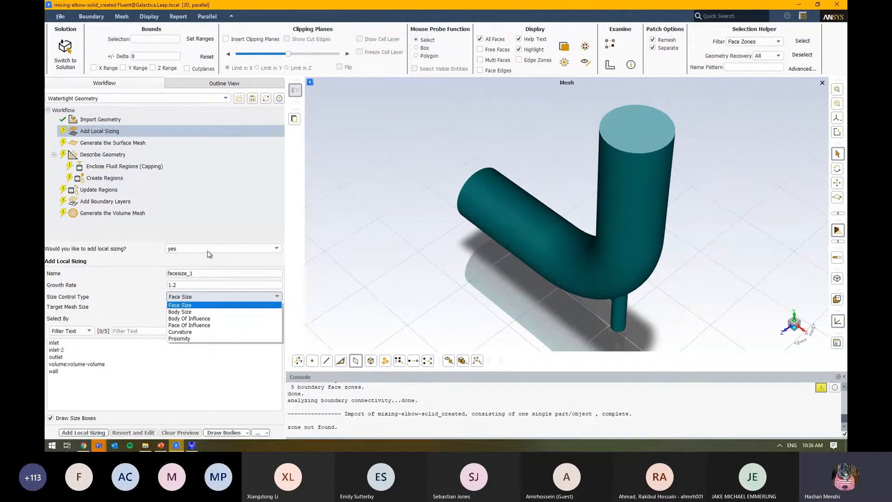
click(181, 305)
Choose no local sizing and update the Add Local Sizing task
click(205, 248)
click(179, 263)
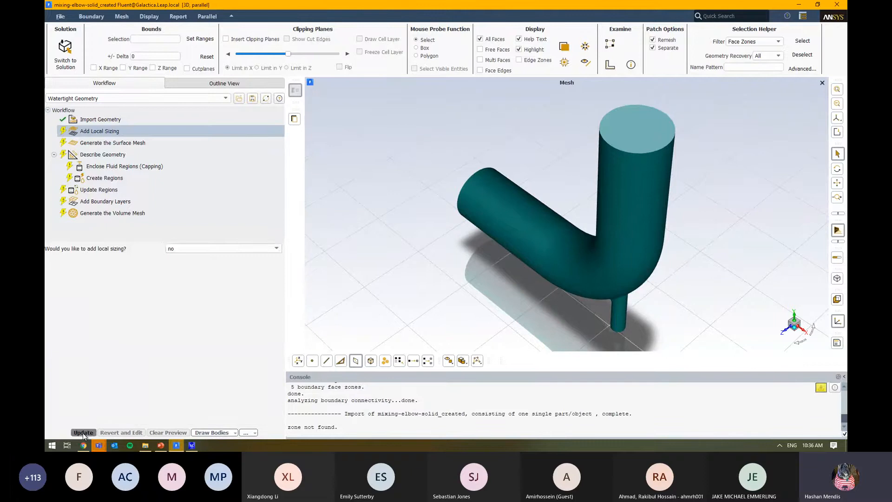
click(84, 433)
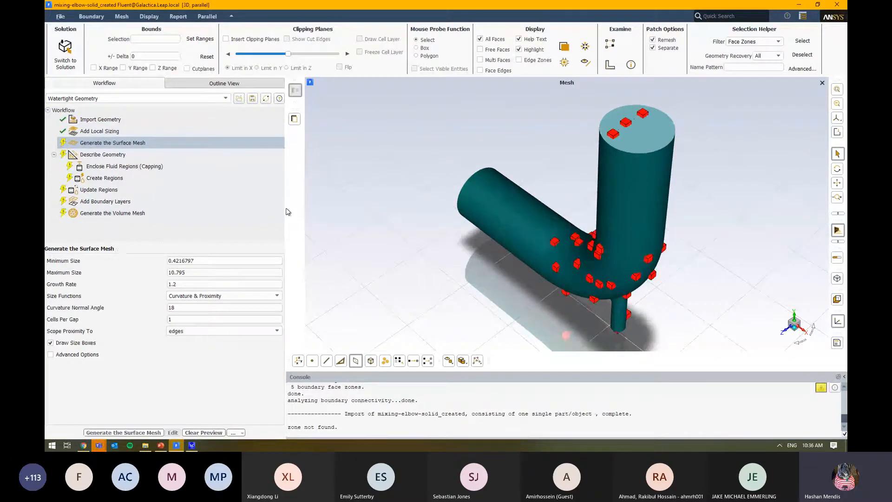
Turn off highlighting in the mesh display and inspect the preview size boxes on the elbow
drag(286, 211, 258, 212)
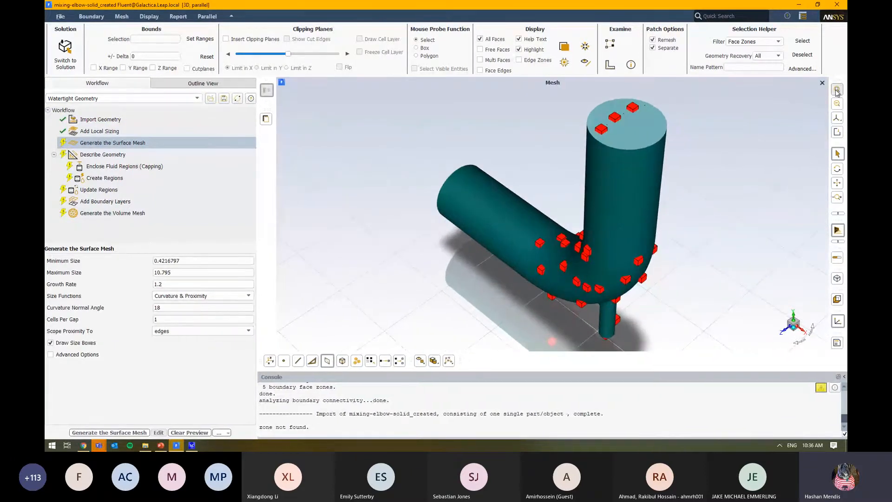
scroll(458, 249, up, 1)
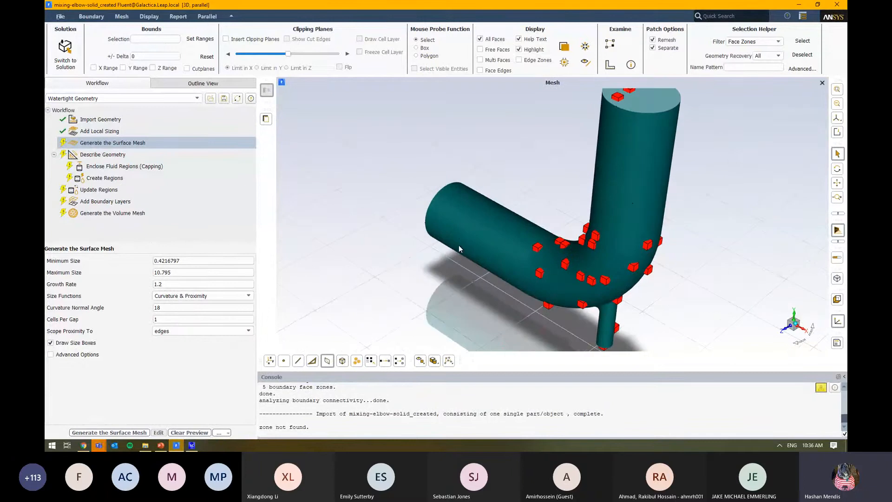
click(519, 49)
scroll(481, 133, down, 3)
middle_drag(481, 133, 531, 227)
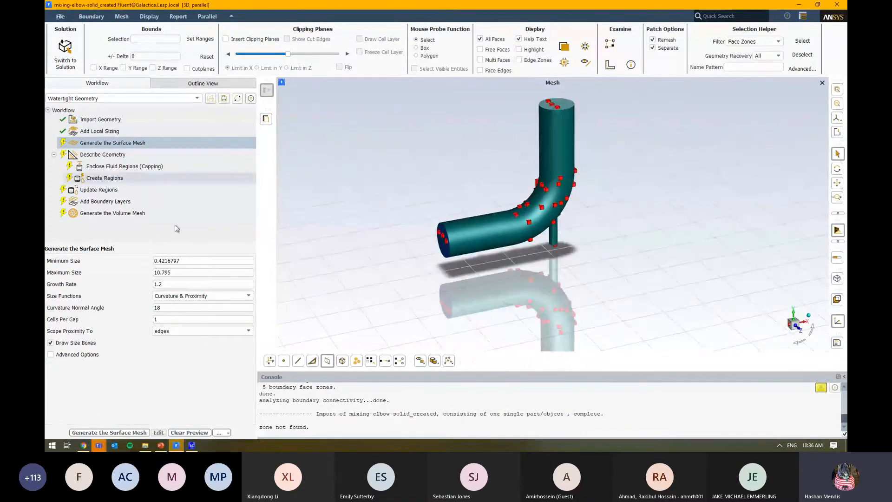
Preview the size boxes for the minimum and maximum surface mesh sizes on the elbow
drag(186, 261, 108, 258)
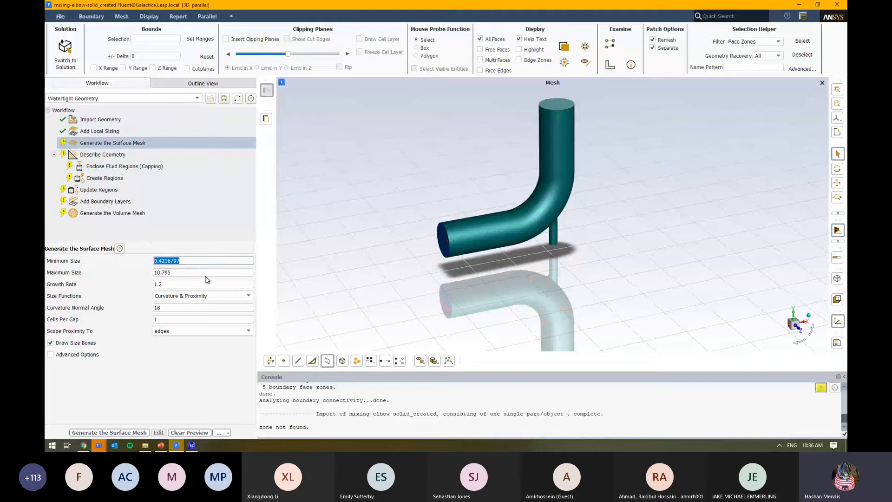
click(199, 264)
drag(193, 260, 140, 258)
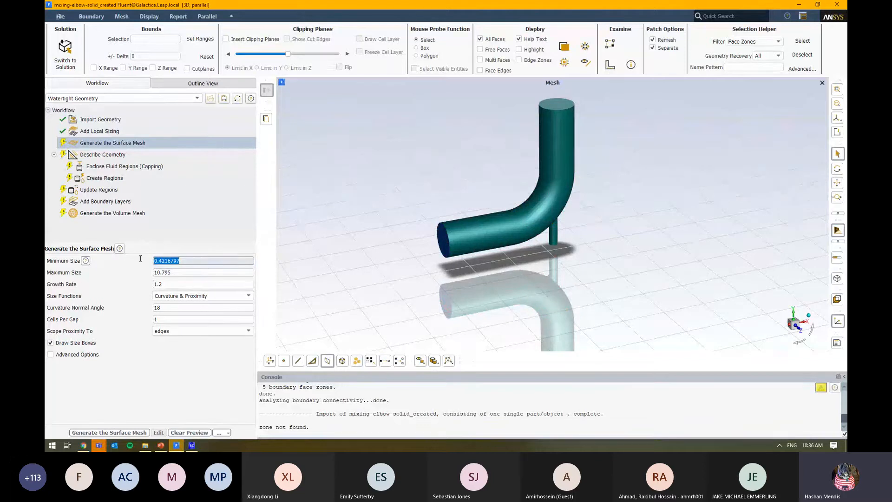
drag(189, 271, 150, 270)
click(181, 393)
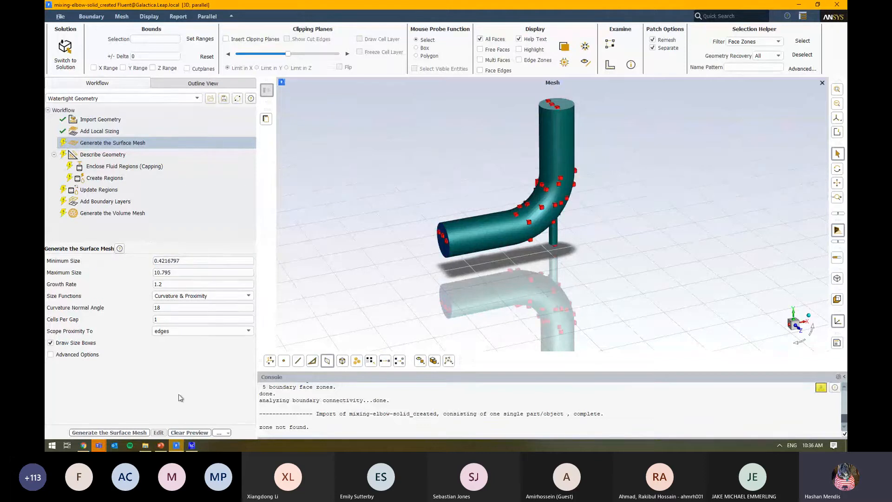
click(179, 261)
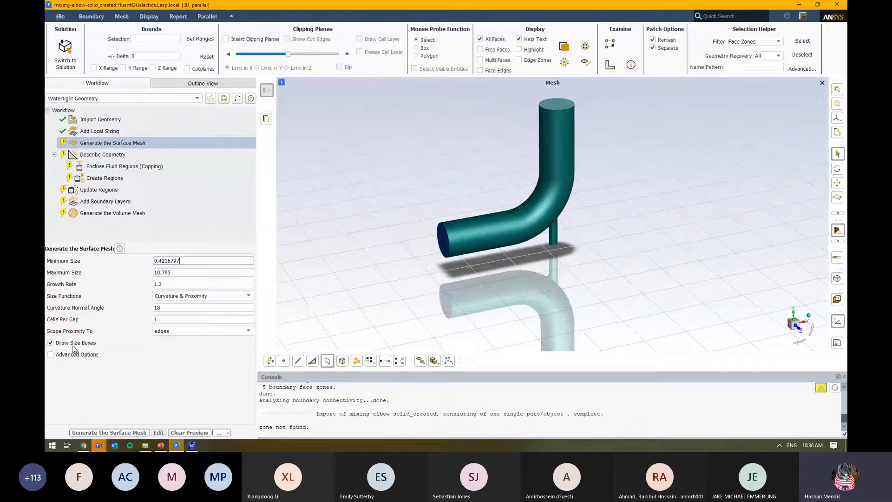
Examine the minimum and maximum size boxes up close around the small inlet pipe and the elbow bend
scroll(561, 266, down, 5)
scroll(564, 268, up, 7)
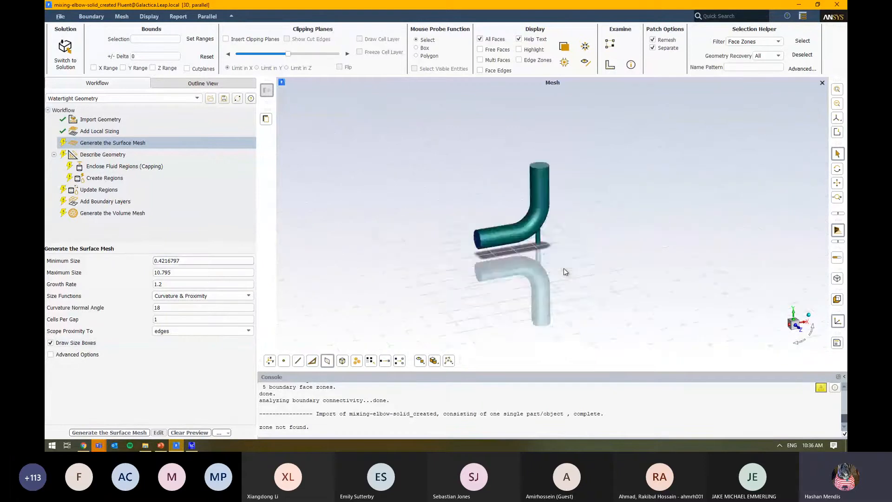
scroll(433, 114, up, 5)
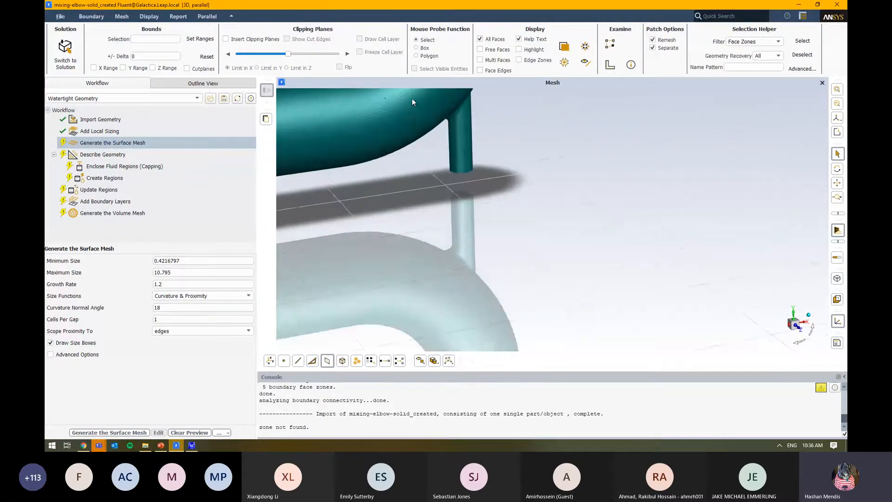
middle_drag(500, 214, 470, 114)
scroll(521, 253, up, 5)
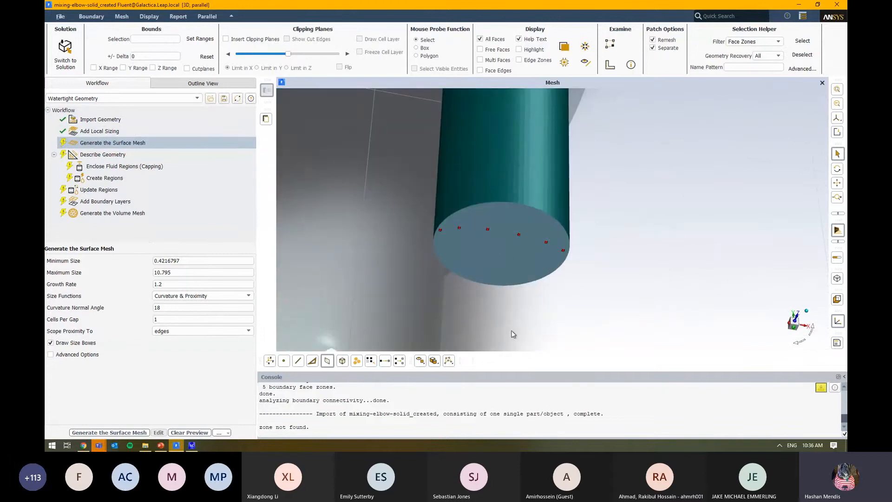
scroll(513, 334, down, 5)
click(191, 270)
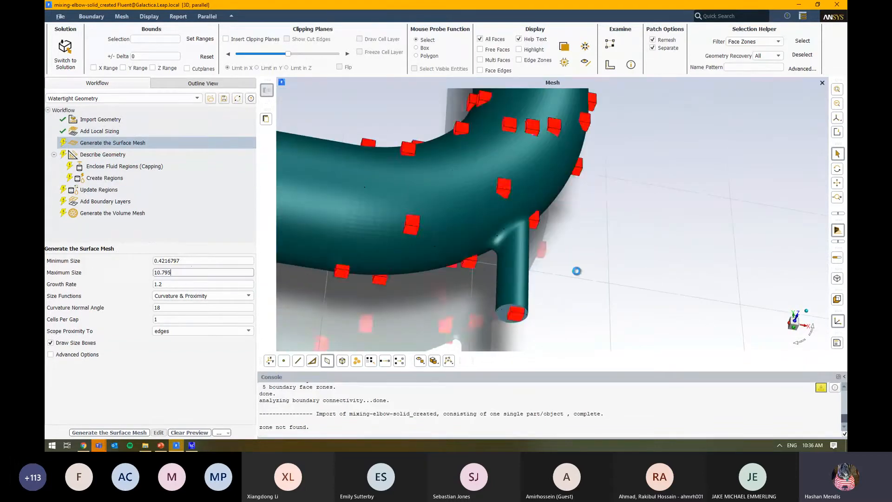
scroll(577, 271, down, 4)
mouse_move(539, 236)
middle_down()
mouse_move(550, 324)
mouse_move(547, 236)
middle_up()
drag(547, 239, 564, 235)
Set the surface mesh size function to Curvature and read the help on the curvature normal angle
click(214, 298)
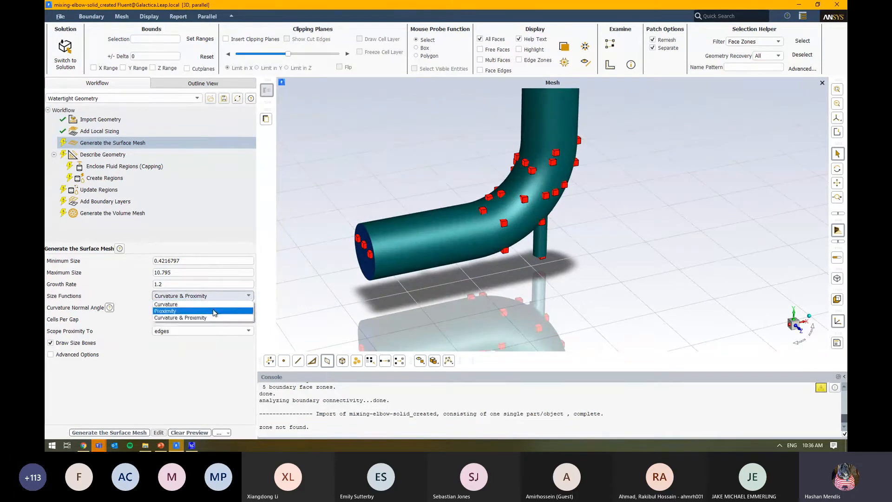
click(222, 305)
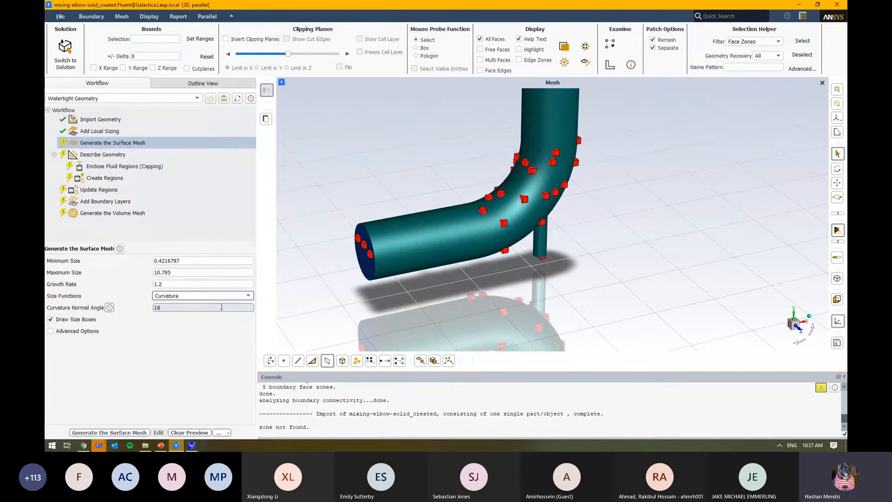
double_click(194, 308)
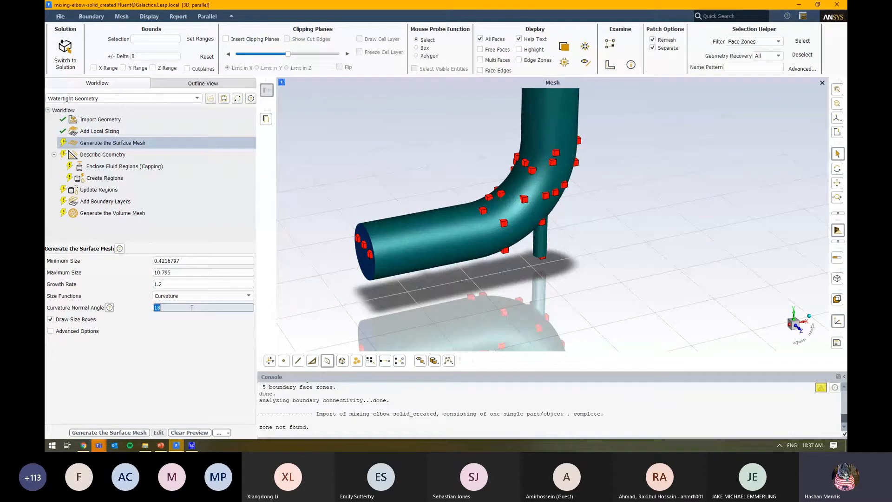
click(109, 308)
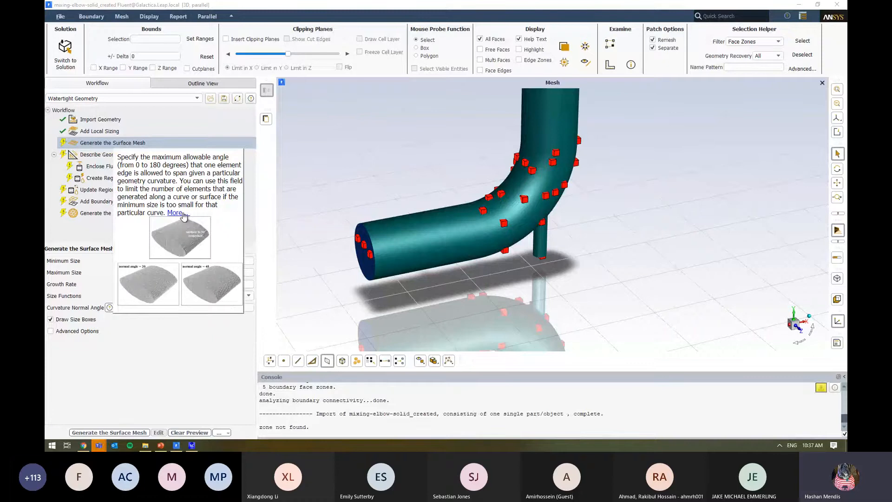
click(192, 360)
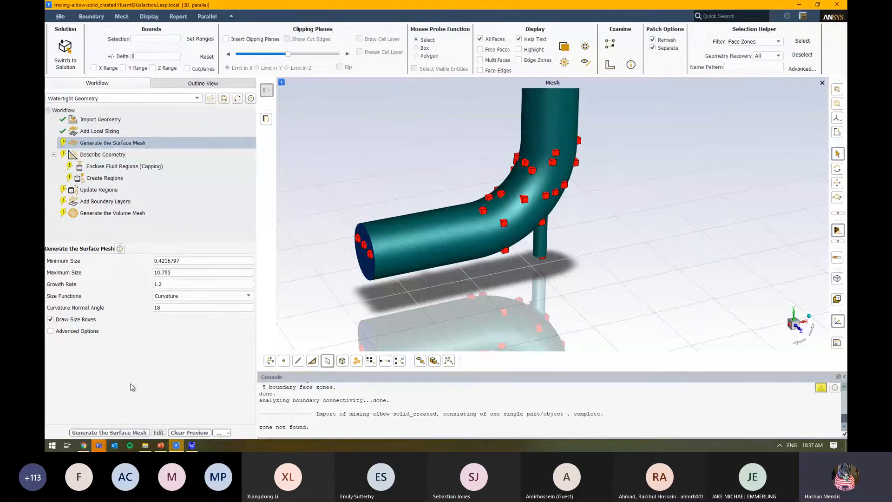
Show and hide the advanced surface mesh options, leave them off, and generate the surface mesh
click(104, 330)
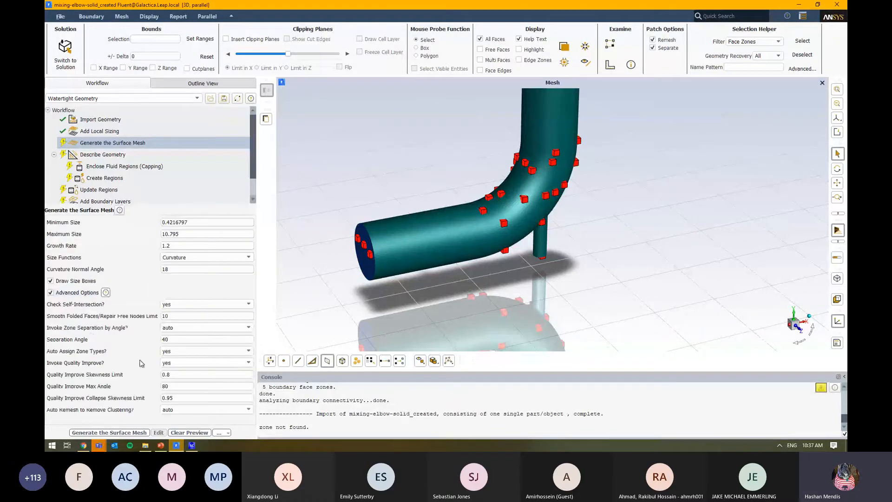
click(83, 294)
click(135, 431)
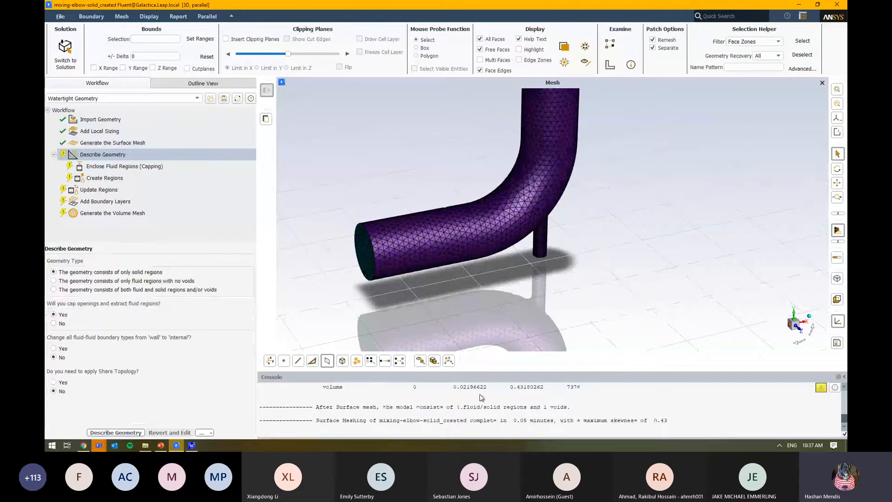
Examine the surface mesh report in an enlarged console, checking skewness, face counts and meshing time
drag(522, 370, 487, 293)
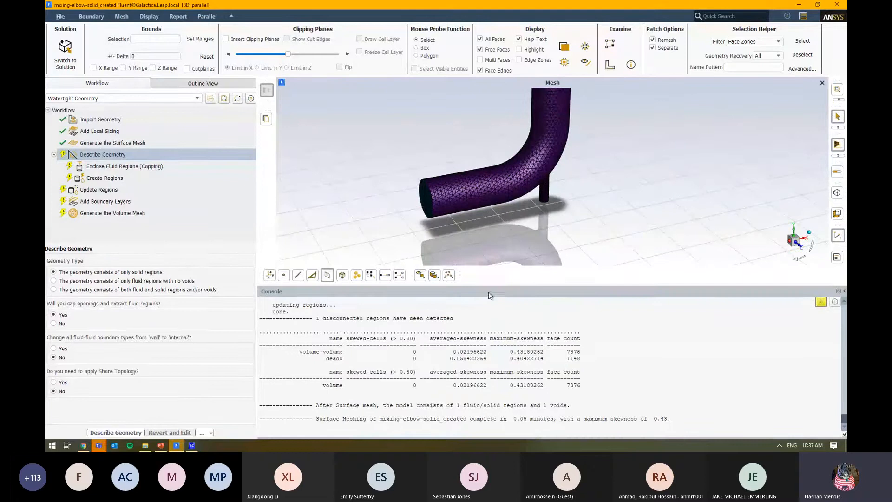
scroll(425, 329, up, 10)
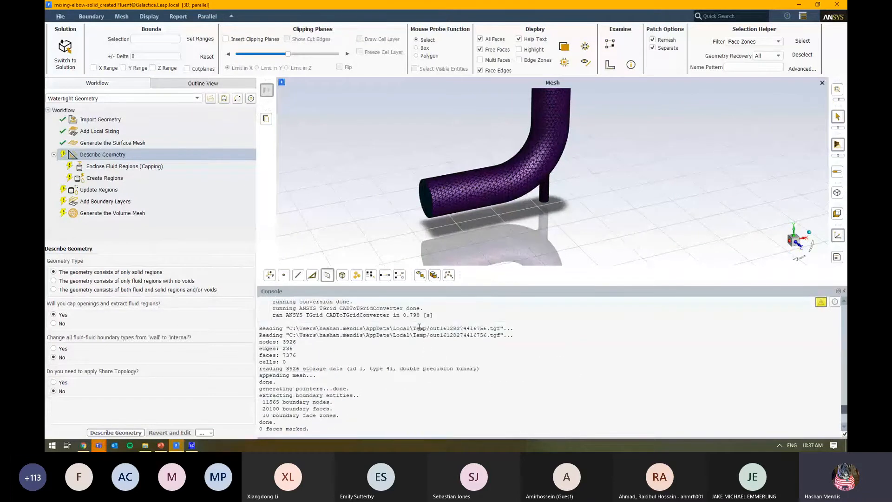
scroll(420, 327, down, 10)
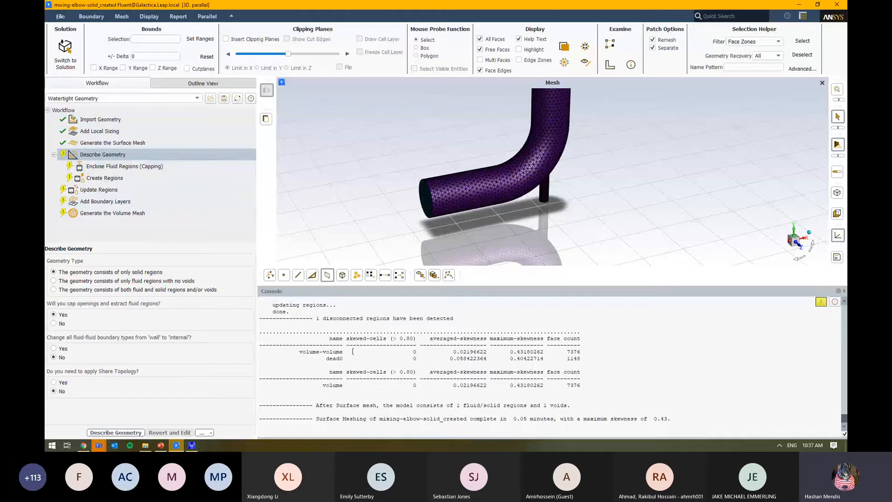
drag(347, 339, 417, 339)
click(418, 357)
drag(513, 352, 560, 355)
click(584, 355)
drag(329, 421, 543, 419)
click(498, 416)
drag(586, 418, 668, 419)
drag(504, 418, 550, 418)
drag(528, 290, 528, 369)
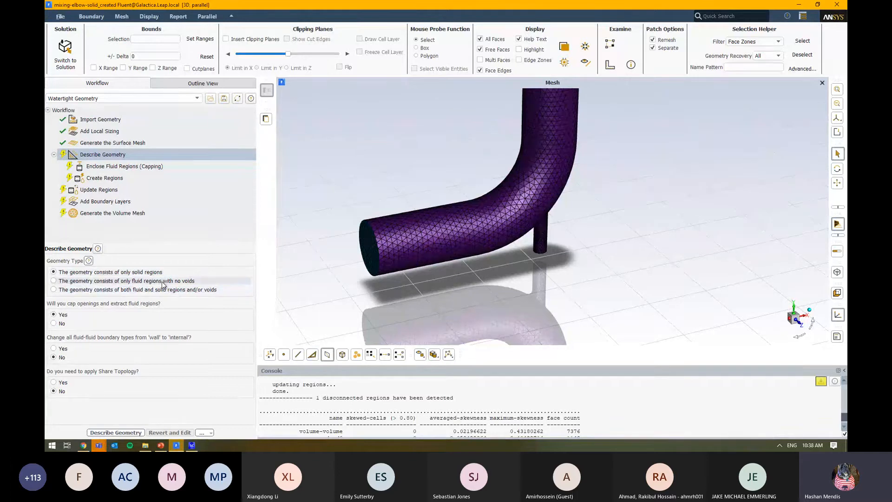
Describe the geometry as consisting of only fluid regions with no voids and run the Describe Geometry task
click(162, 281)
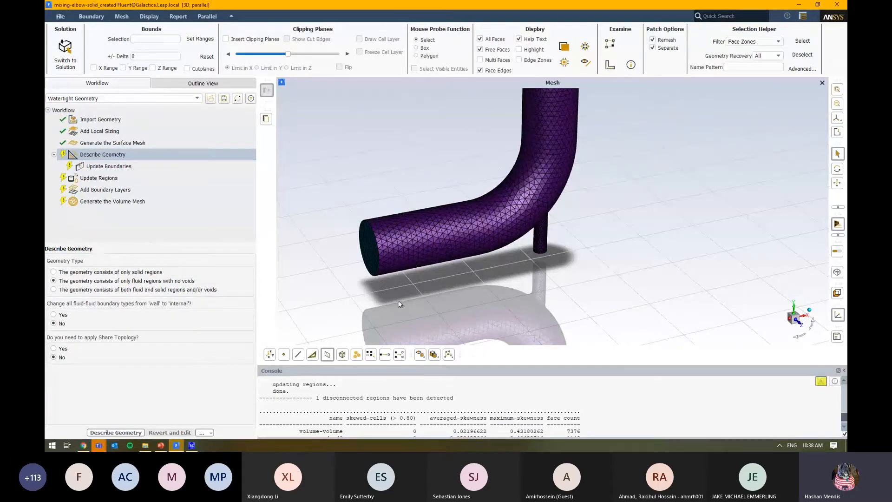
scroll(355, 289, down, 2)
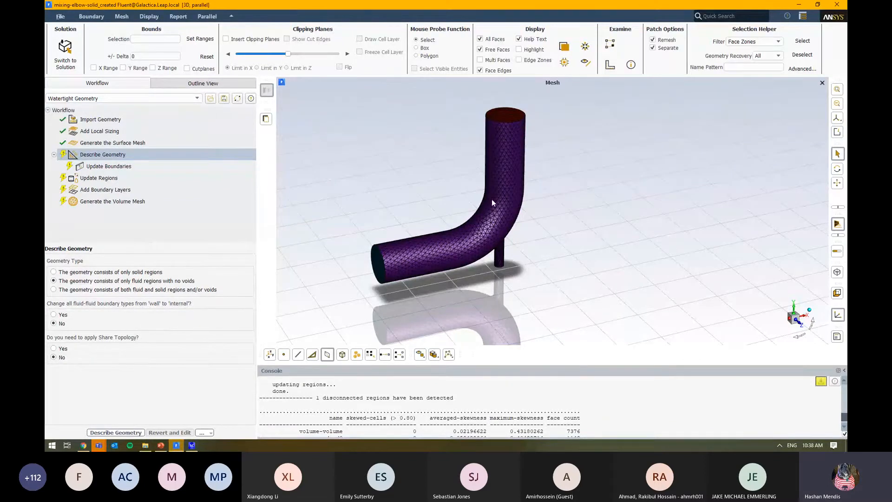
click(140, 432)
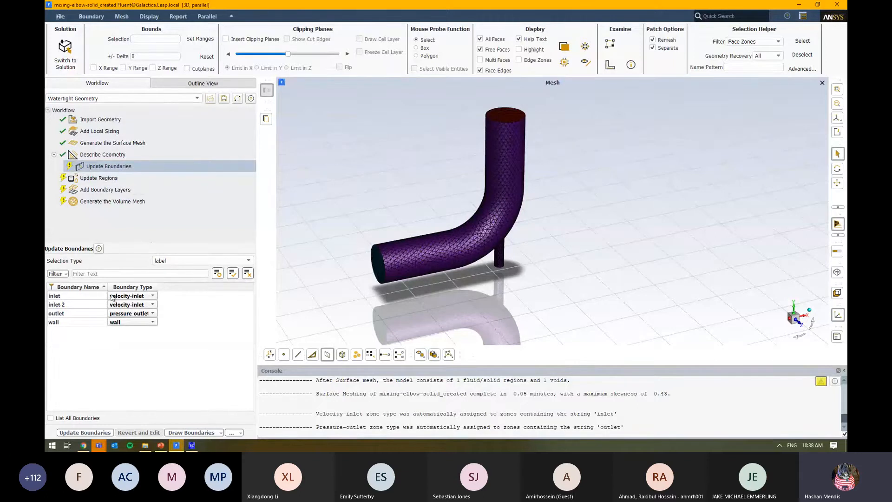
Keep velocity-inlet for inlet and inlet-2, check the outlet and wall entries, and update the boundaries
click(86, 297)
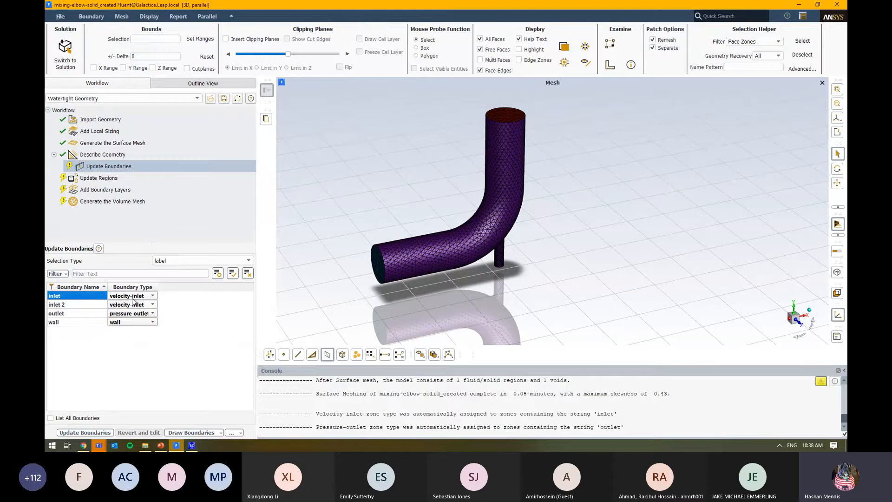
click(151, 296)
scroll(154, 335, down, 1)
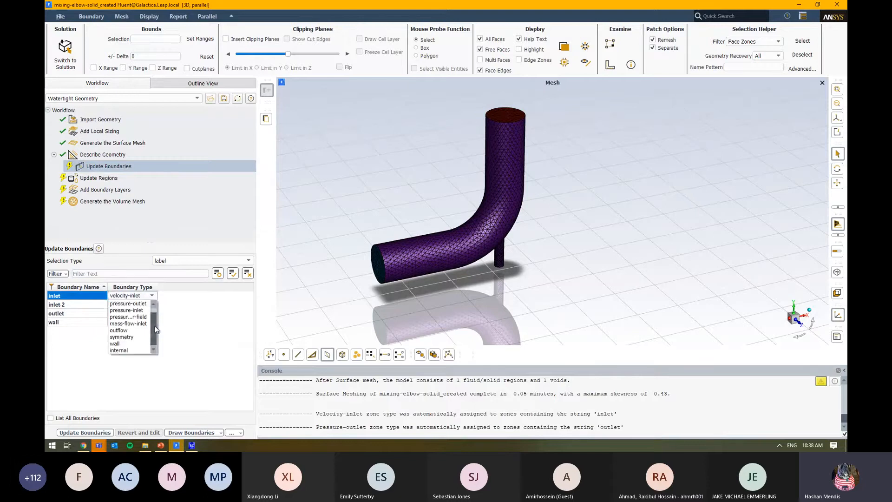
drag(154, 326, 153, 312)
click(139, 302)
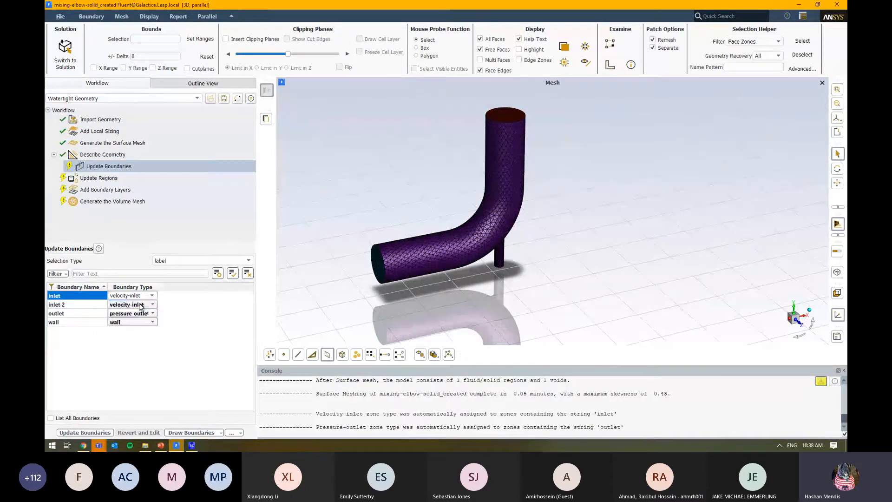
click(152, 305)
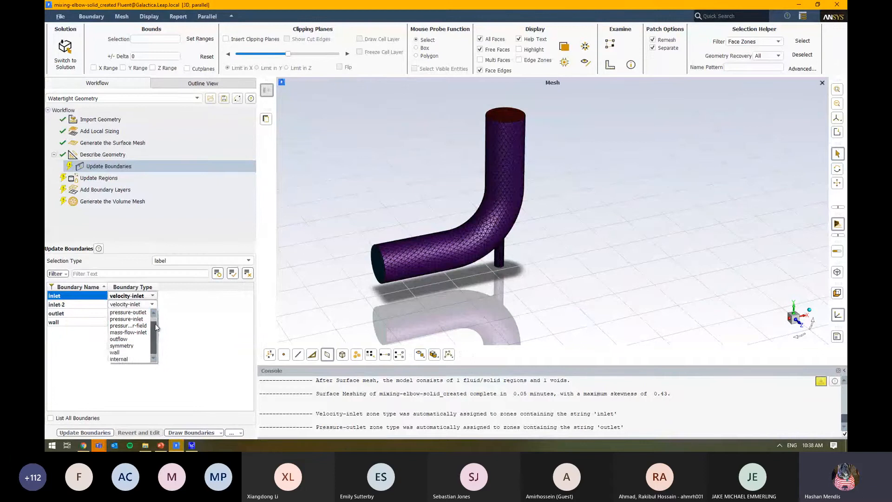
click(146, 313)
click(86, 306)
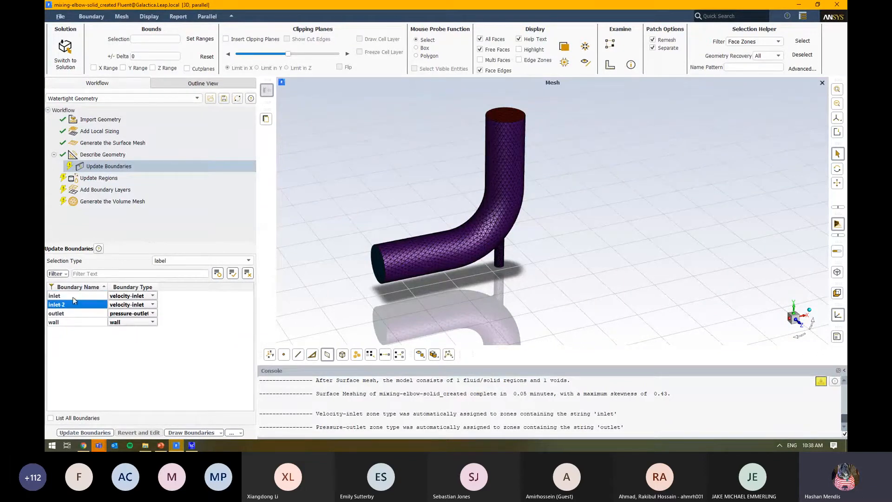
click(87, 312)
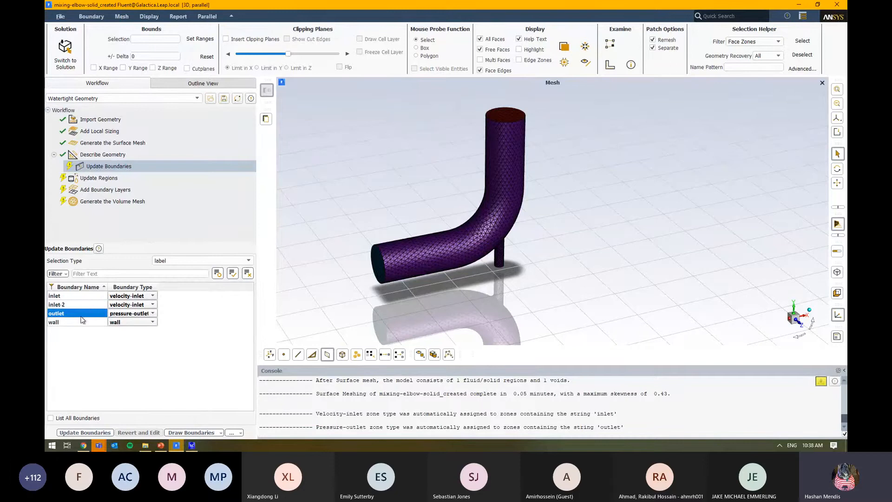
click(87, 331)
click(93, 433)
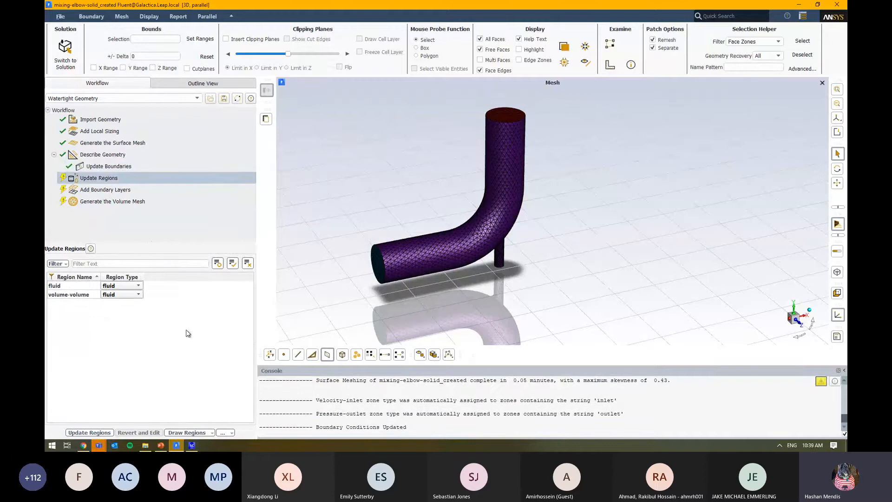
Select the fluid and volume-volume regions in turn to compare them in the Update Regions task
click(82, 288)
click(93, 295)
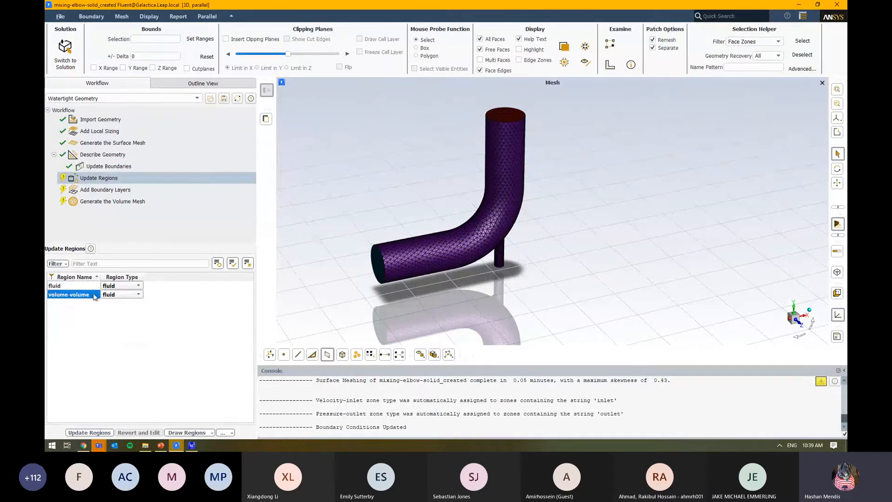
click(128, 330)
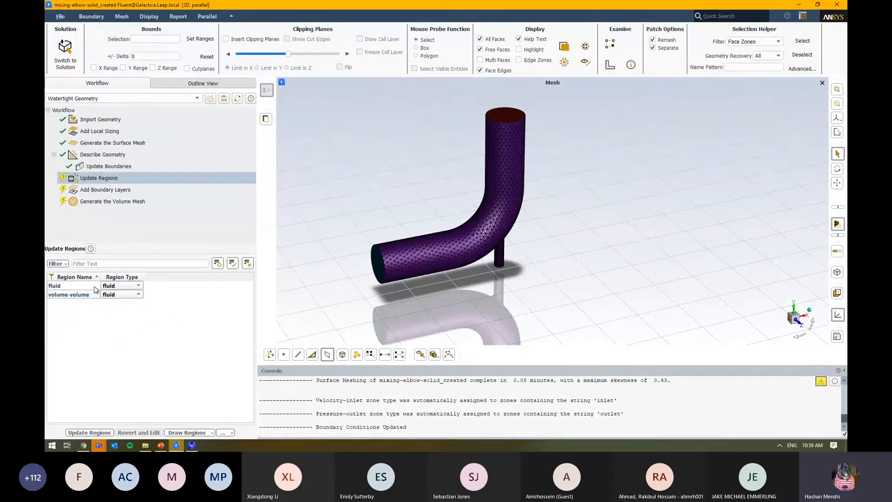
click(81, 287)
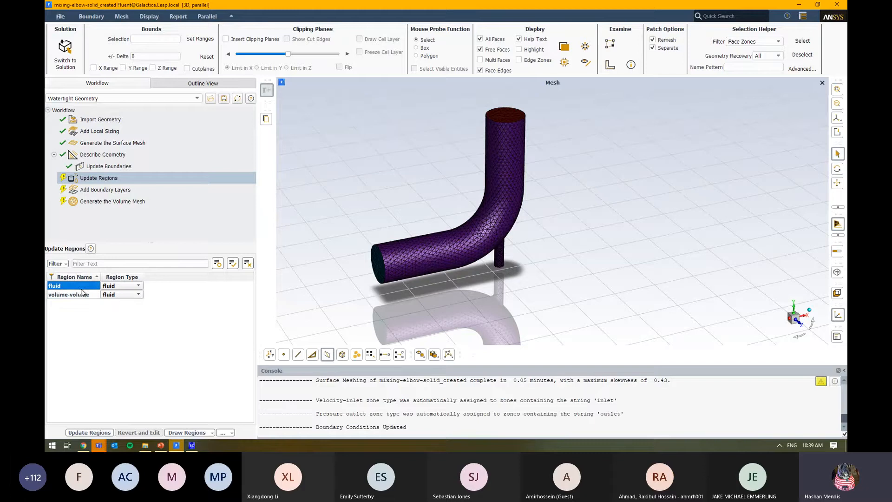
Turn off free faces, turn on highlighting and clip the mesh display in Z to see inside the elbow
click(489, 48)
click(534, 51)
click(252, 38)
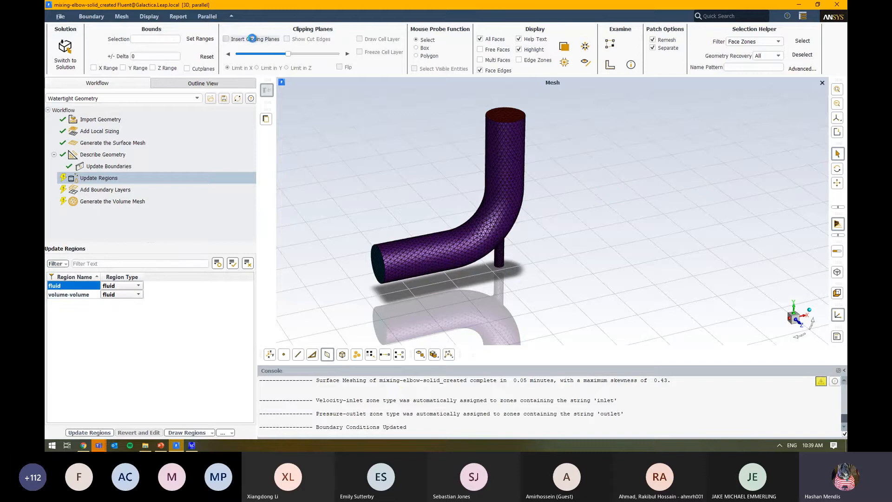
click(268, 68)
click(296, 68)
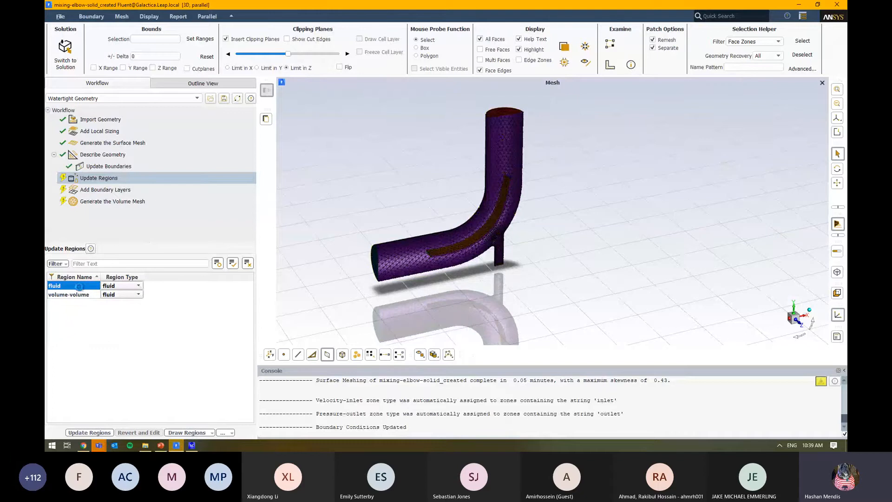
scroll(441, 249, up, 3)
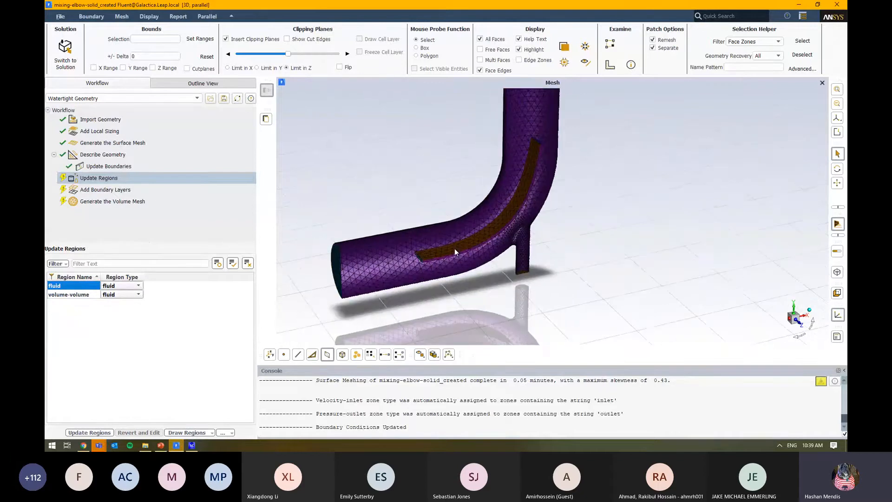
Set the fluid region's type to dead, keep volume-volume as fluid, and update the regions
click(82, 294)
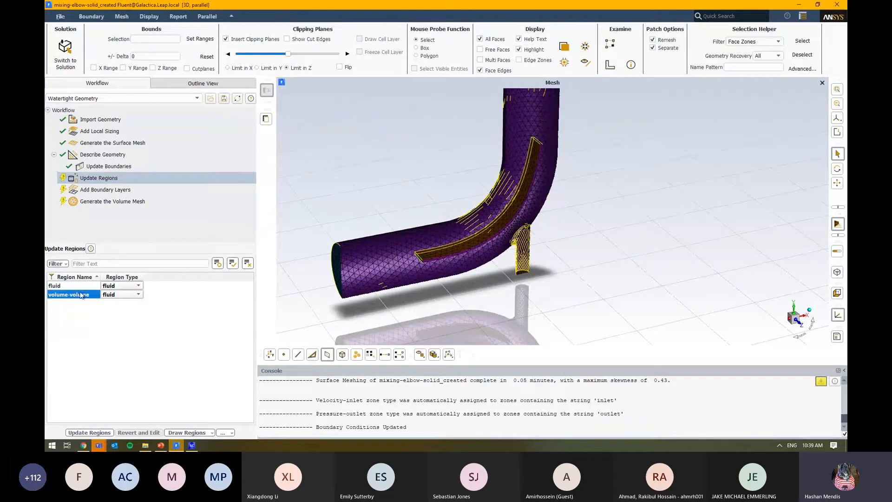
click(133, 287)
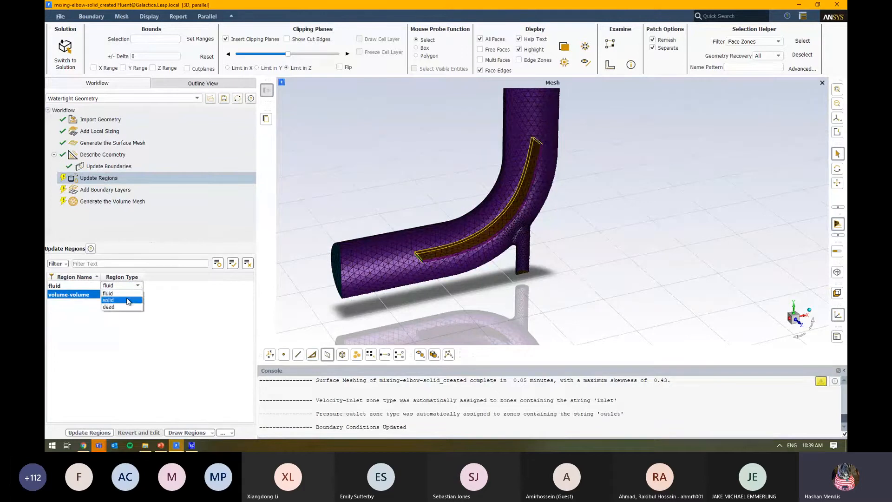
click(122, 308)
click(85, 284)
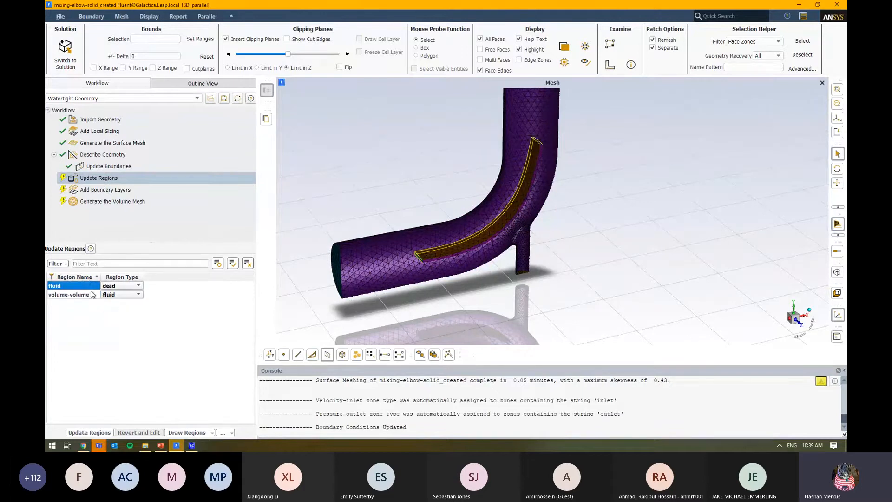
click(108, 386)
click(93, 432)
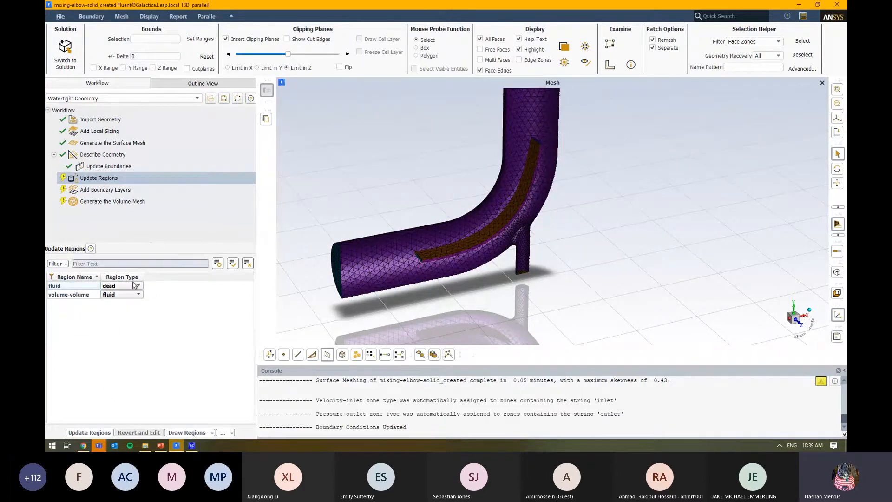
click(106, 435)
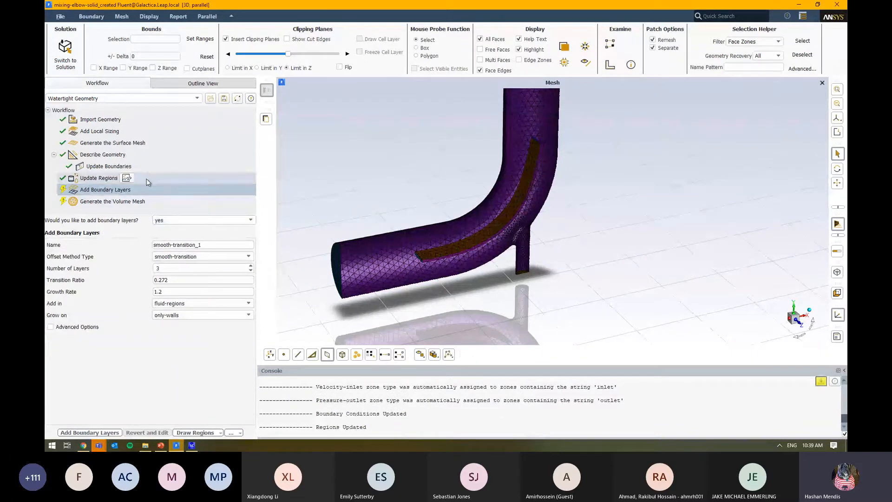
Keep smooth-transition as the boundary layer offset method and check the help description for that setting
click(201, 256)
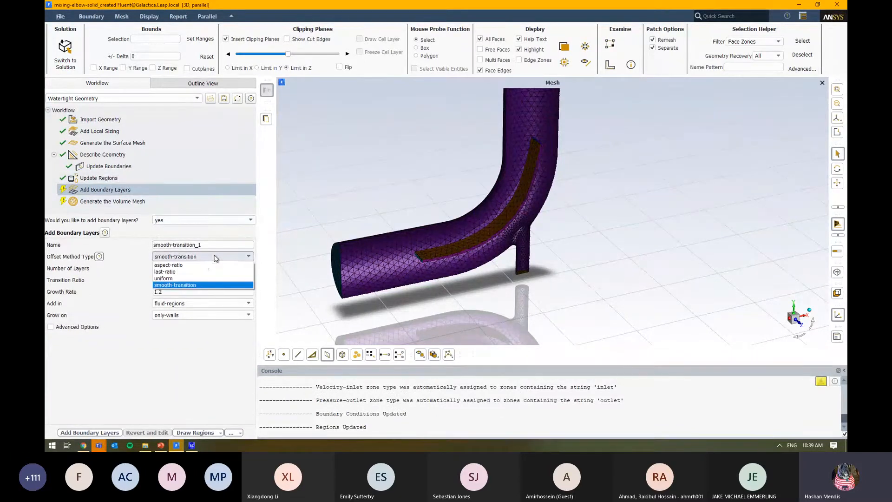
click(183, 285)
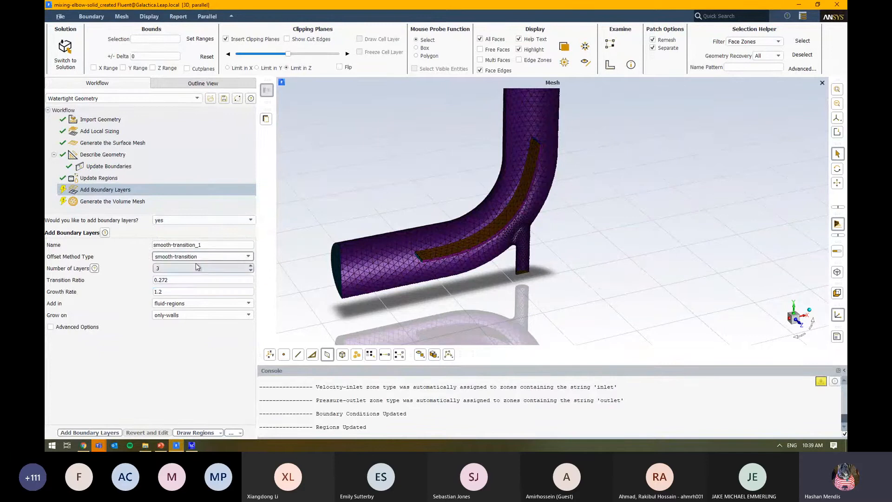
click(199, 257)
click(191, 285)
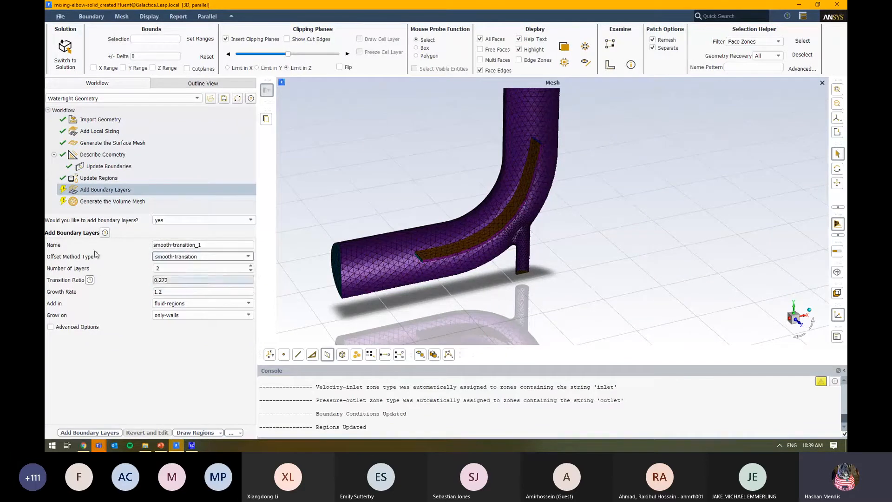
mouse_move(99, 257)
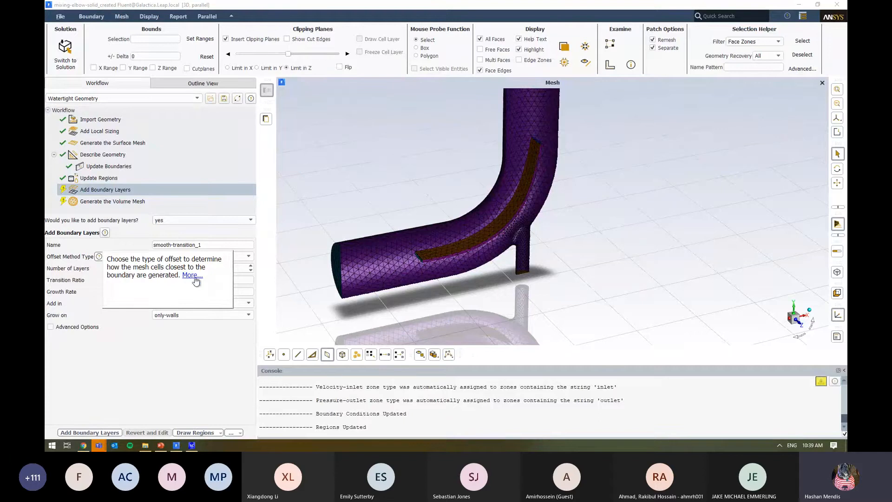
click(192, 372)
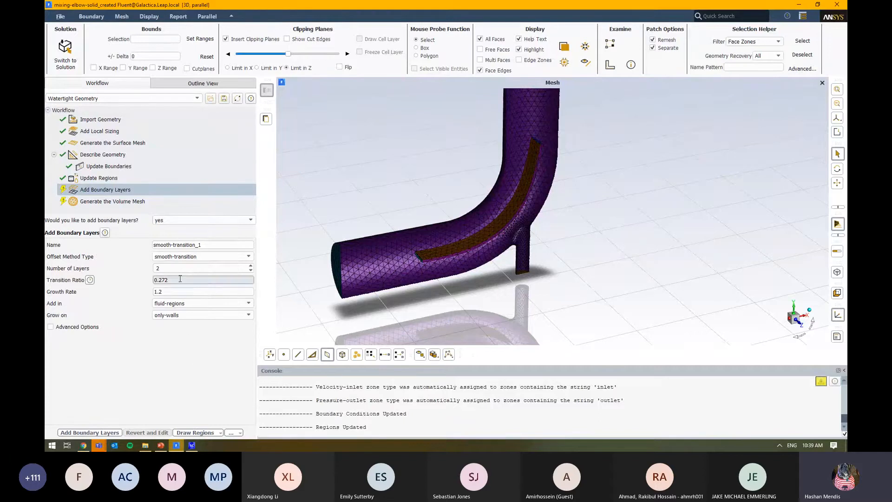
Set the number of layers to 3, keep growth on only-walls, and add the boundary layers
click(190, 269)
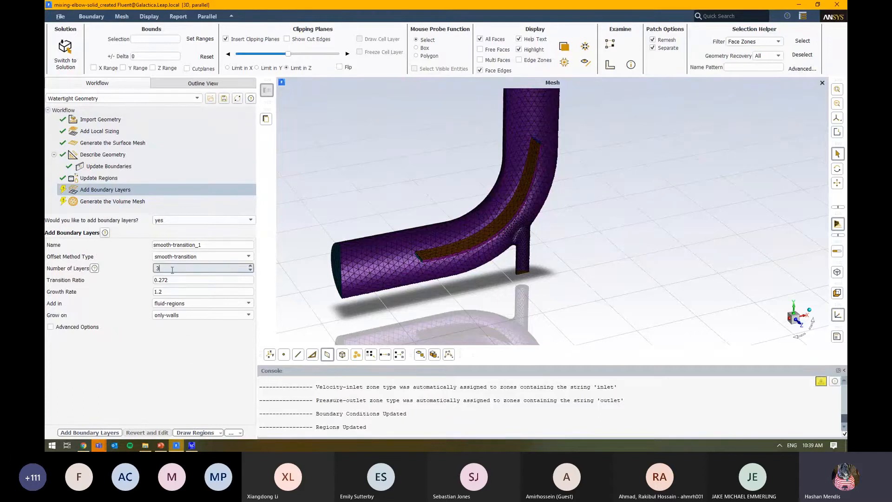
text(3)
key(Tab)
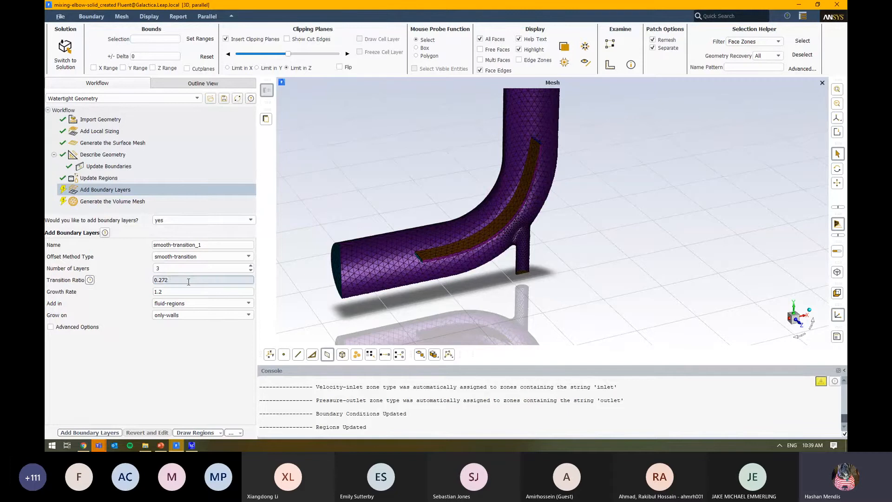
click(190, 315)
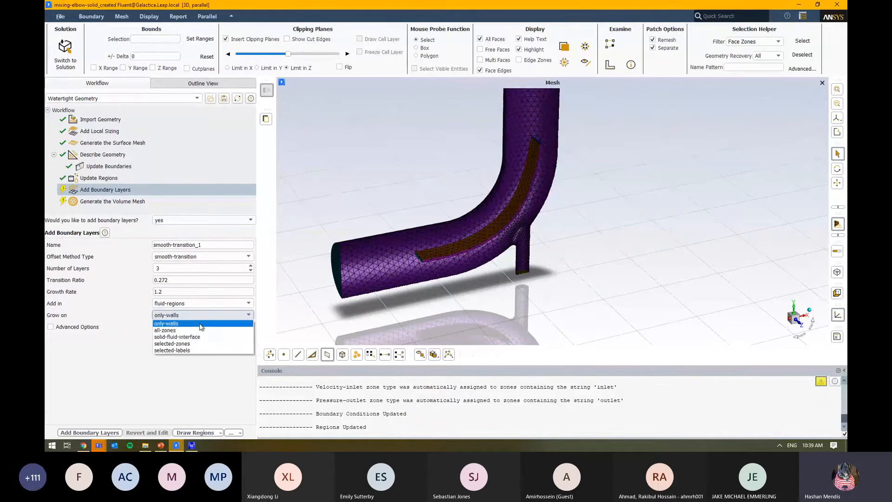
click(201, 323)
click(105, 433)
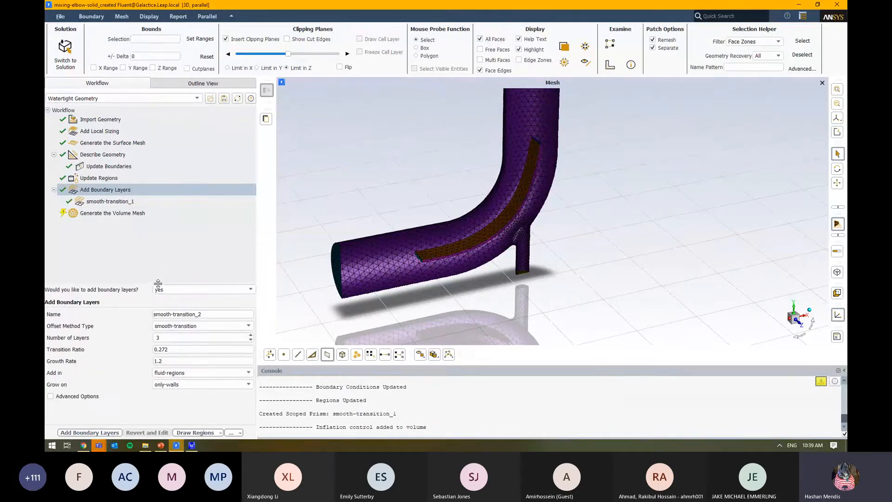
Enlarge the console and workflow areas, keep polyhedra as the fill type, and generate the volume mesh
click(177, 214)
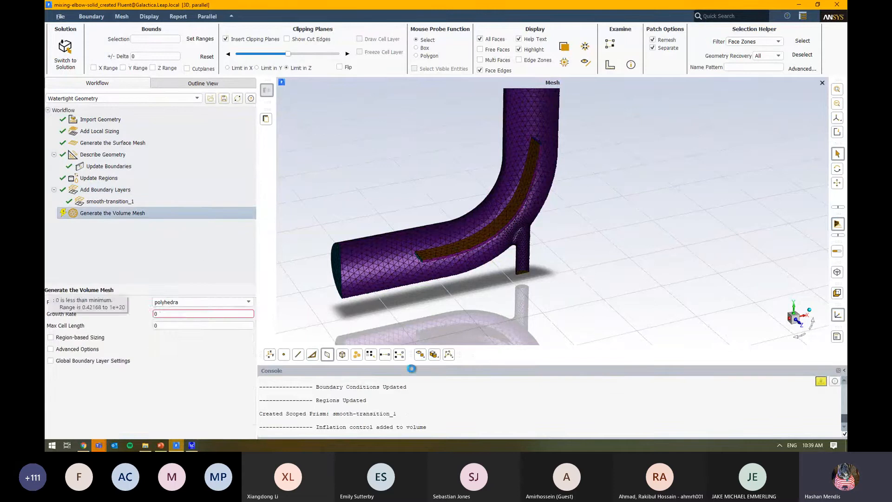
drag(526, 367, 525, 298)
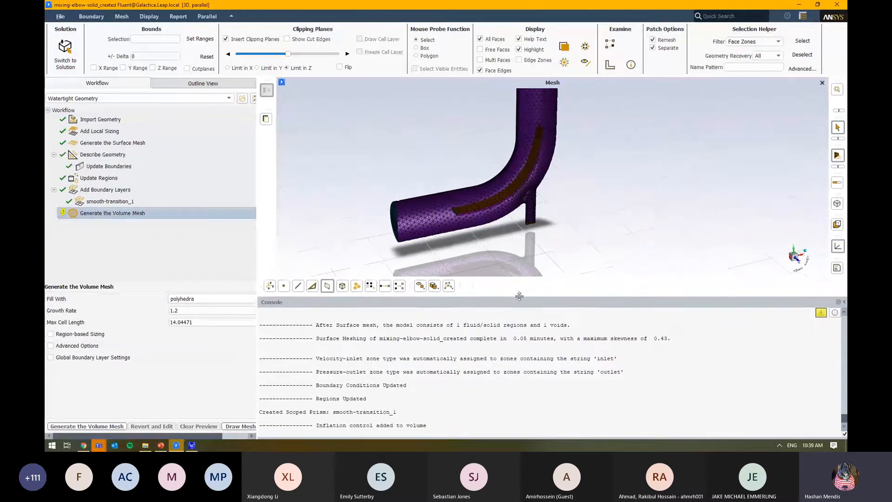
drag(257, 249, 324, 249)
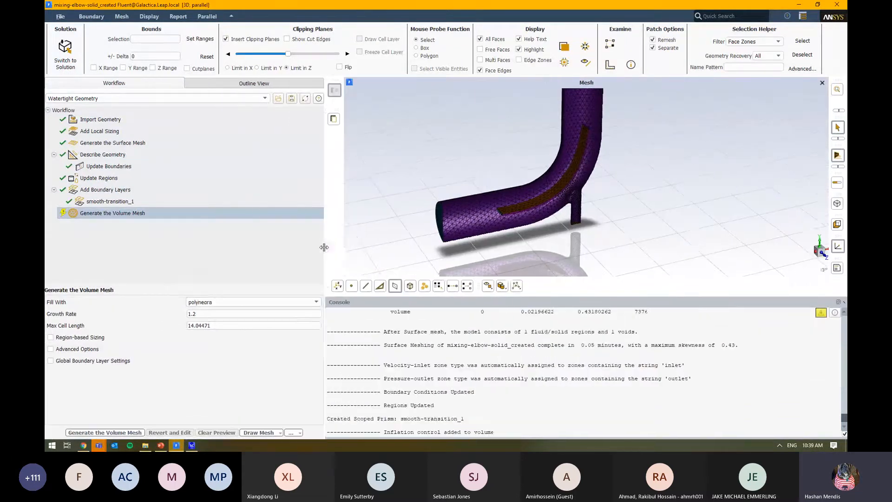
click(302, 301)
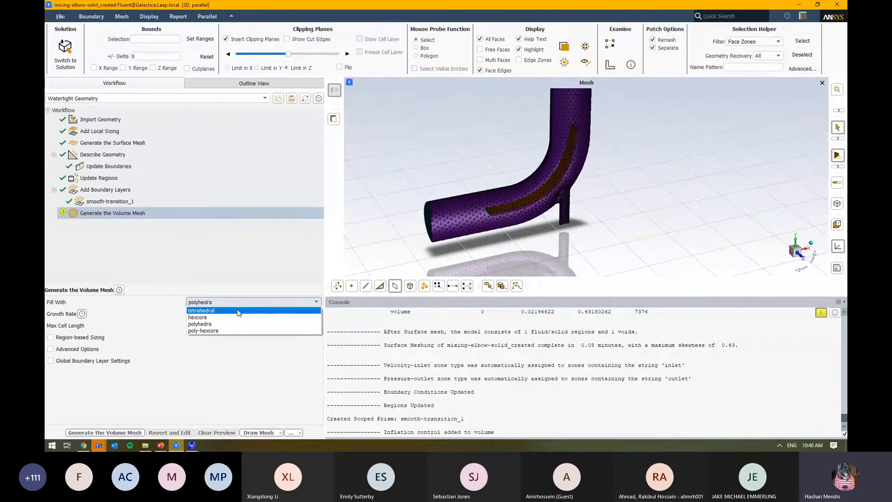
click(215, 324)
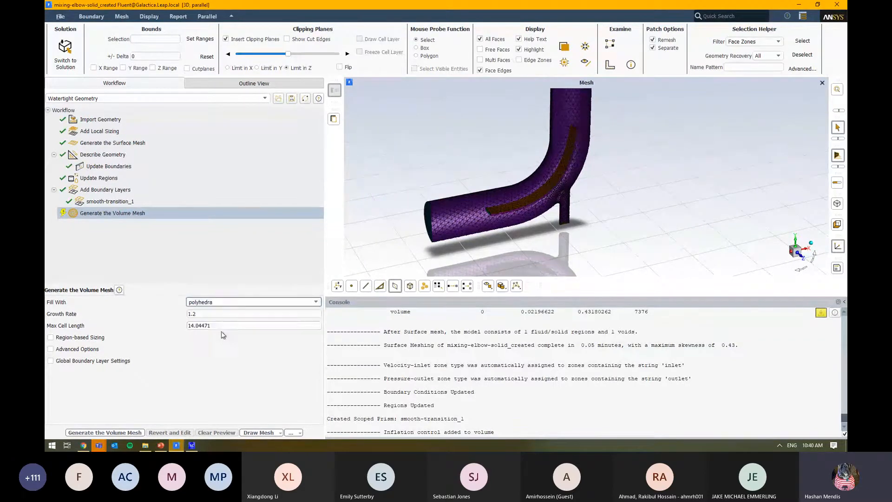
click(112, 433)
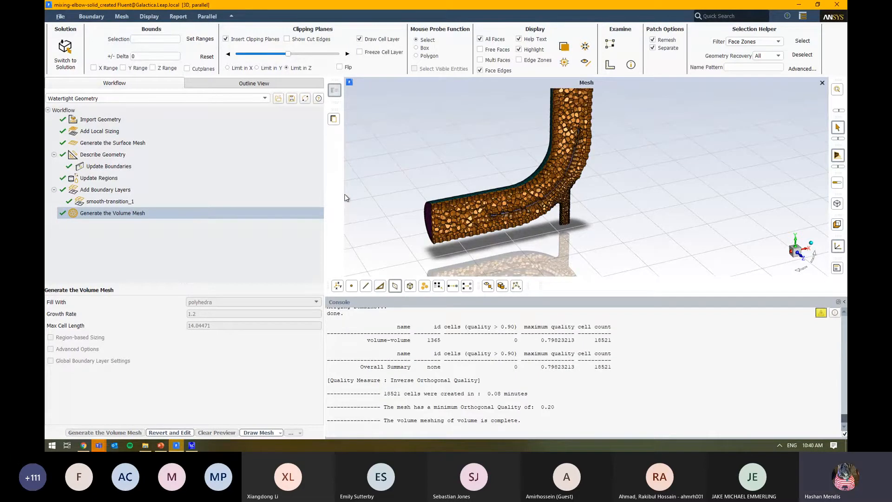
Read the volume mesh's cell count, maximum quality and minimum orthogonal quality in the console
scroll(456, 399, up, 10)
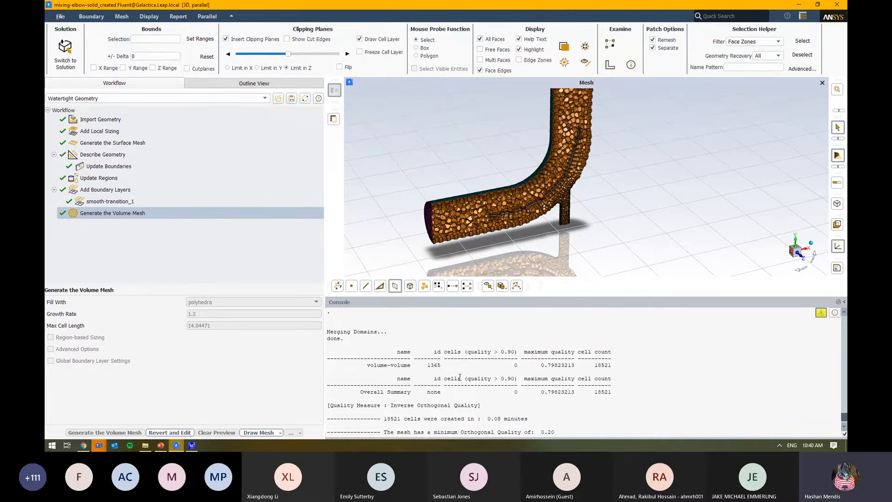
scroll(476, 363, down, 10)
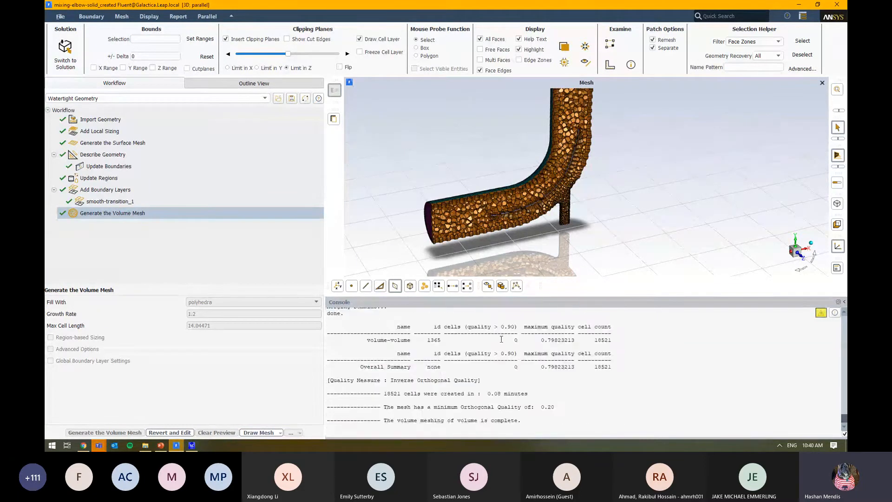
drag(573, 335, 581, 338)
scroll(490, 393, down, 1)
click(554, 405)
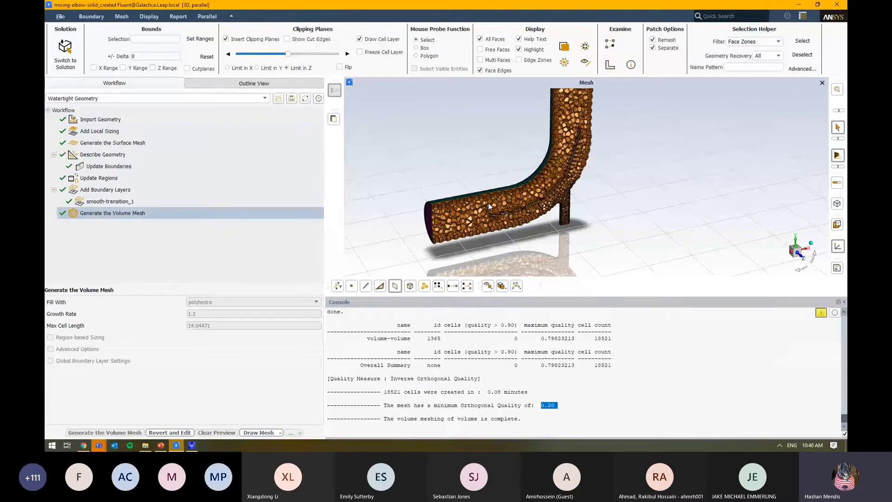
scroll(506, 237, up, 1)
Shrink the console, shift the Z clipping plane and examine the boundary layer cells around the curved inner vane
click(531, 298)
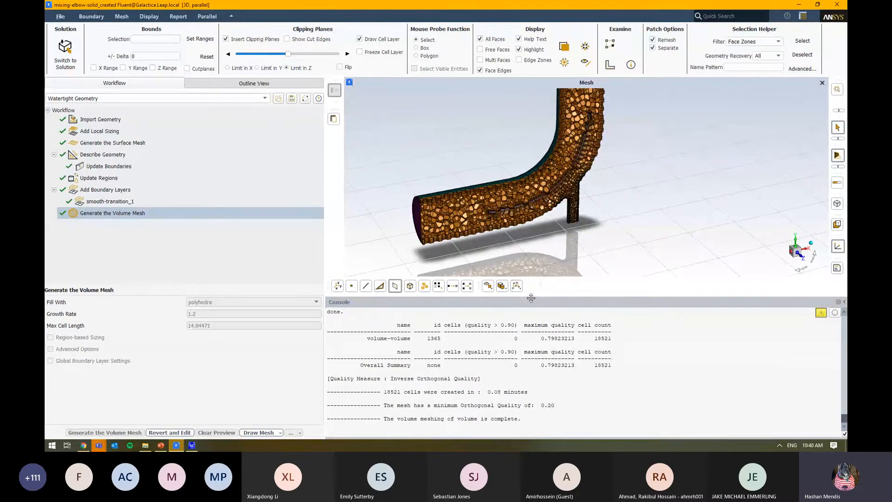
drag(531, 298, 530, 373)
click(347, 54)
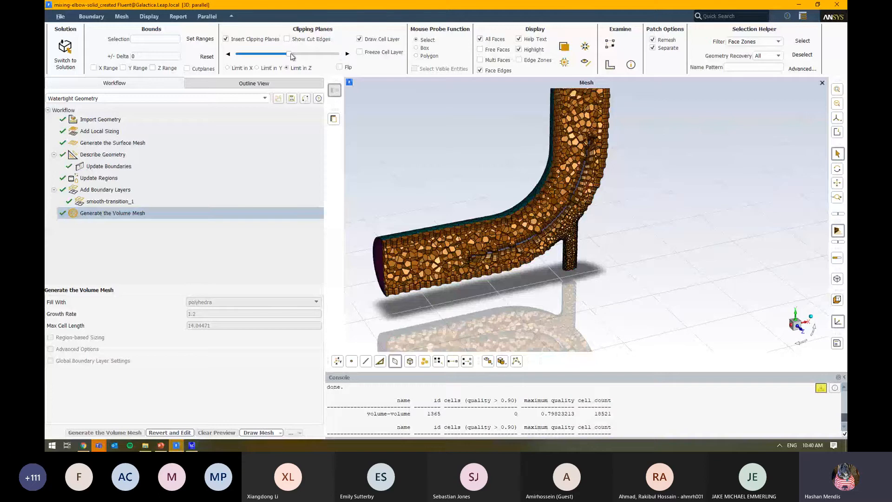
drag(292, 56, 282, 54)
scroll(476, 255, up, 5)
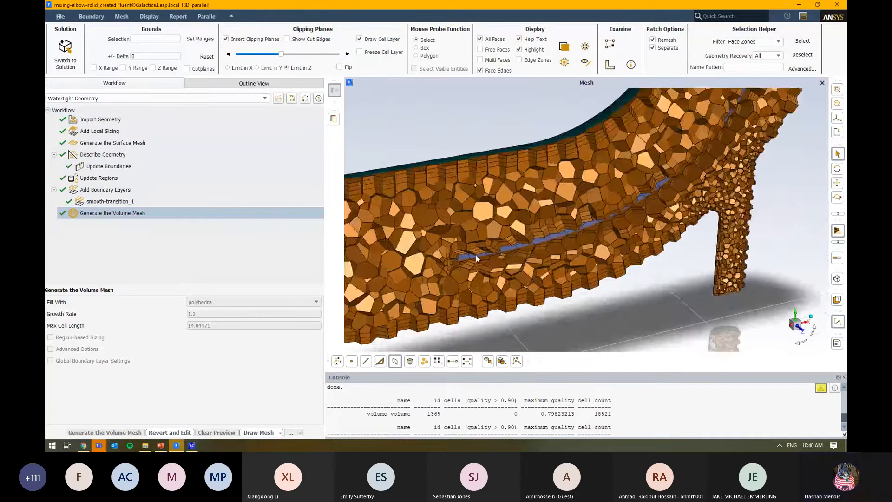
scroll(476, 255, up, 1)
drag(470, 245, 420, 244)
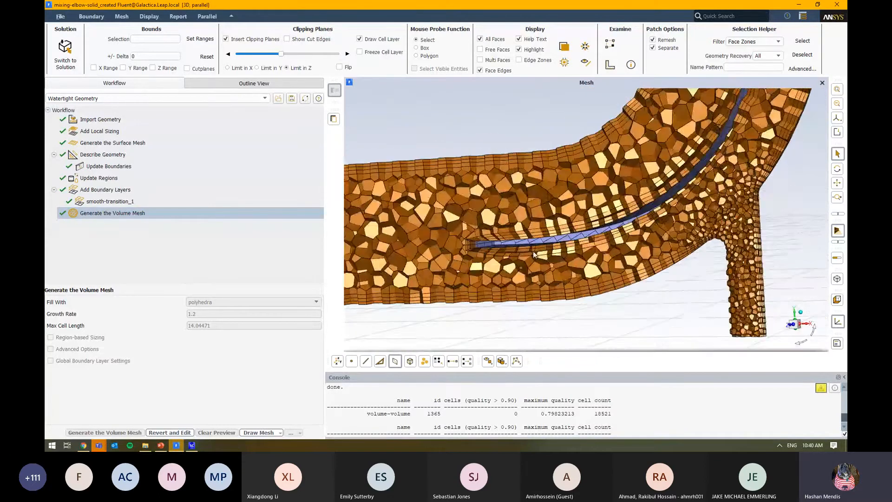
scroll(516, 252, down, 2)
Turn off the cell layer drawing, move the Z clipping plane back out and examine the polyhedral surface mesh on the vane and pipe walls
click(360, 39)
scroll(509, 200, down, 2)
mouse_move(509, 200)
mouse_down()
mouse_move(635, 212)
mouse_move(645, 162)
mouse_up()
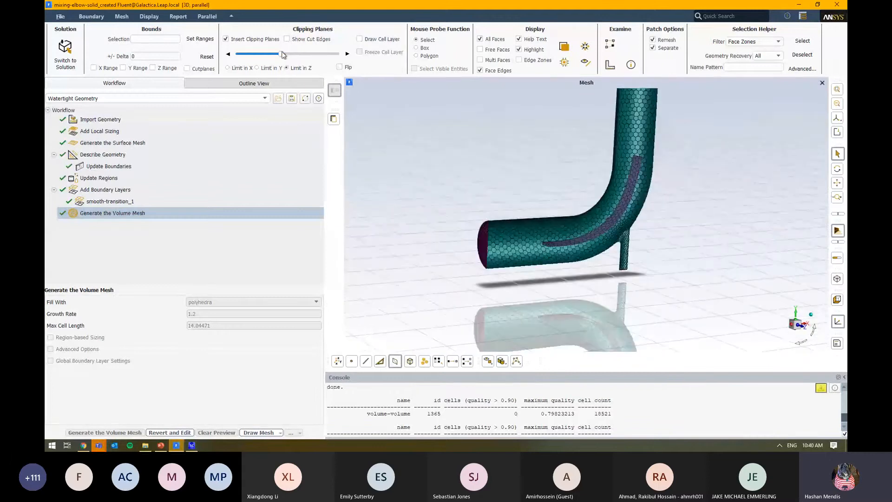
drag(283, 55, 308, 54)
scroll(548, 249, up, 5)
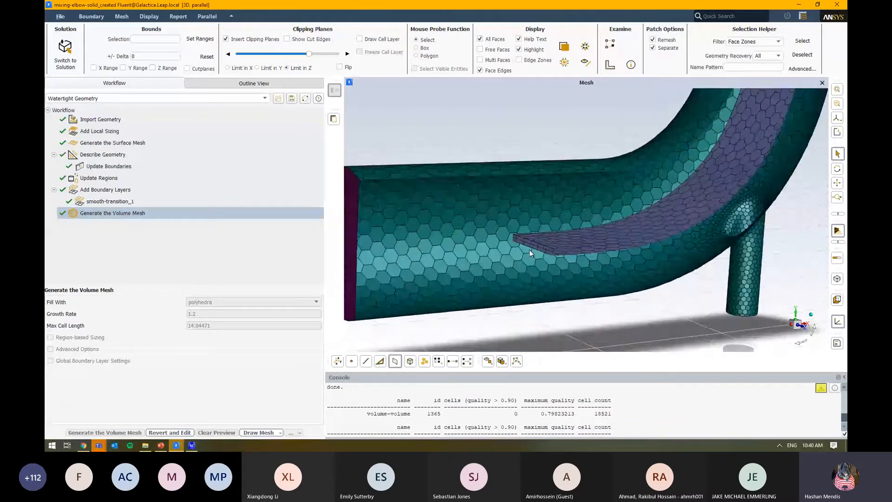
scroll(542, 241, up, 3)
scroll(464, 286, up, 2)
scroll(561, 253, down, 8)
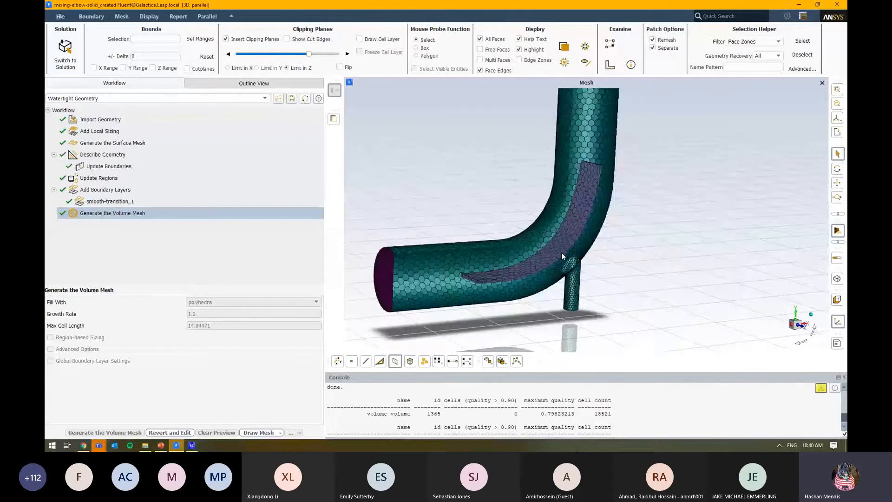
scroll(561, 253, up, 10)
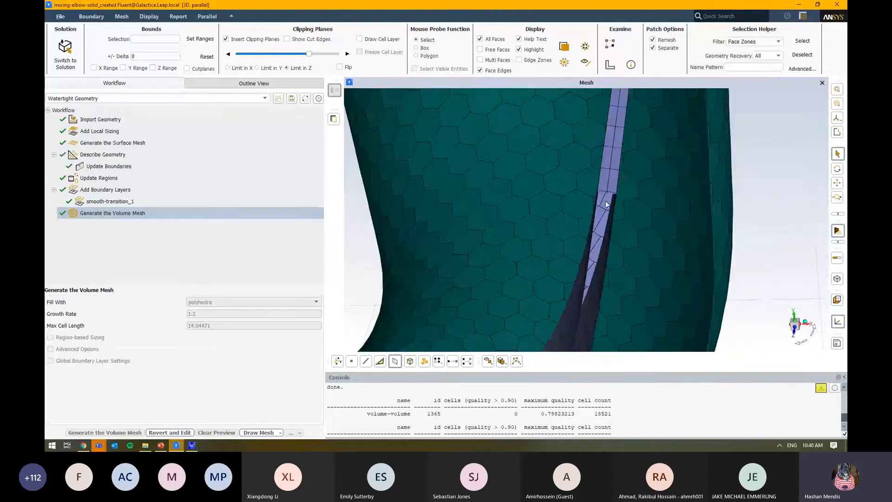
scroll(604, 205, down, 10)
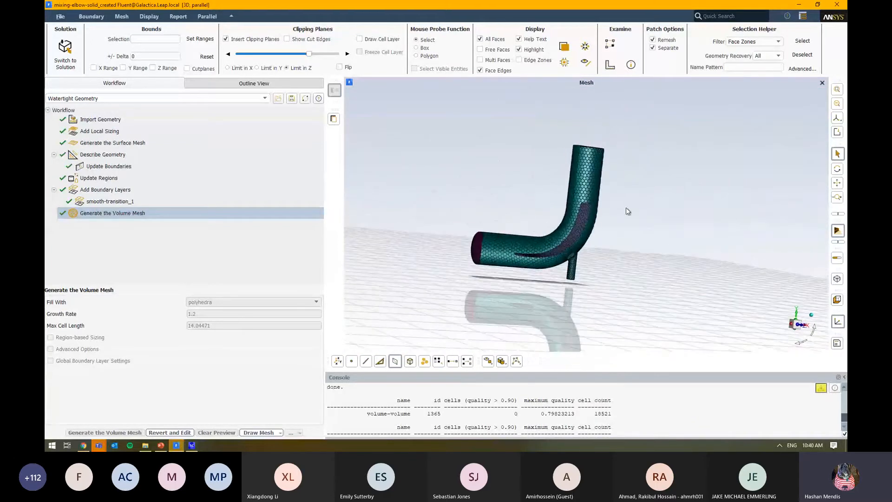
drag(627, 212, 581, 249)
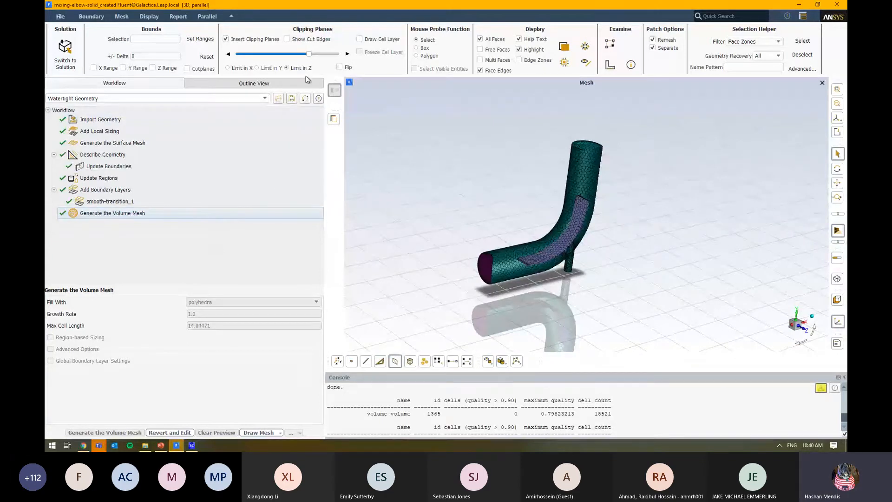
click(292, 98)
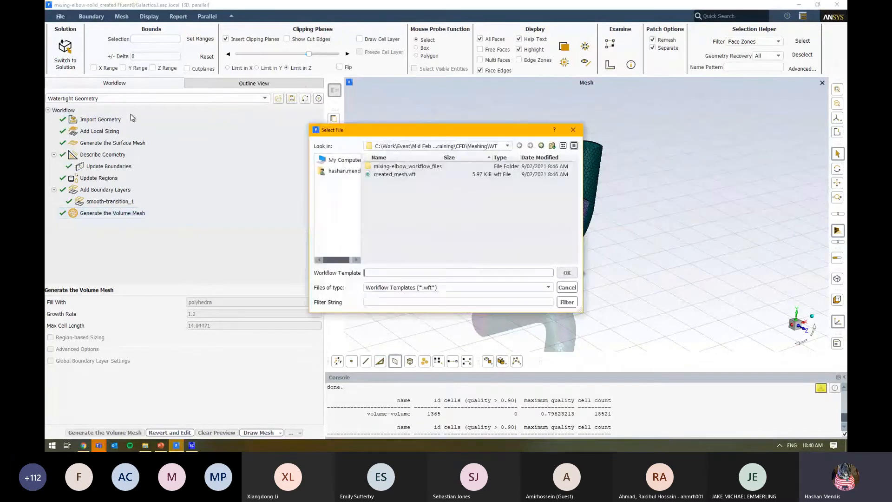
click(399, 175)
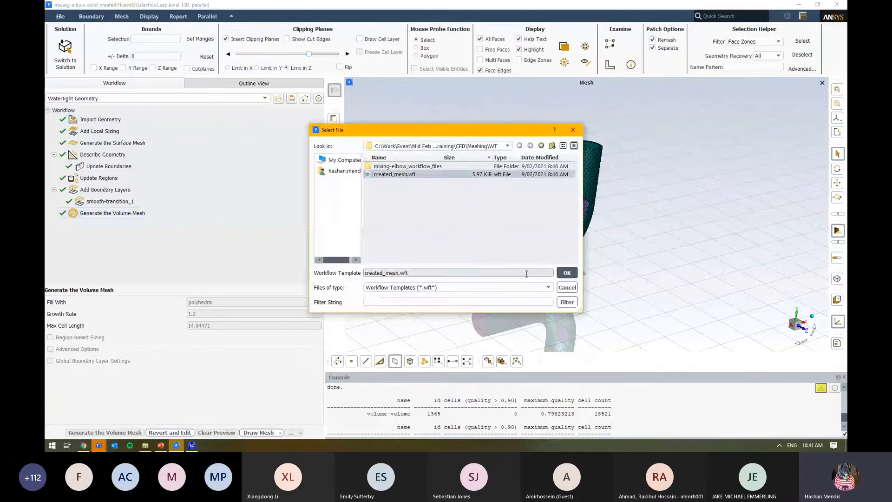
click(566, 287)
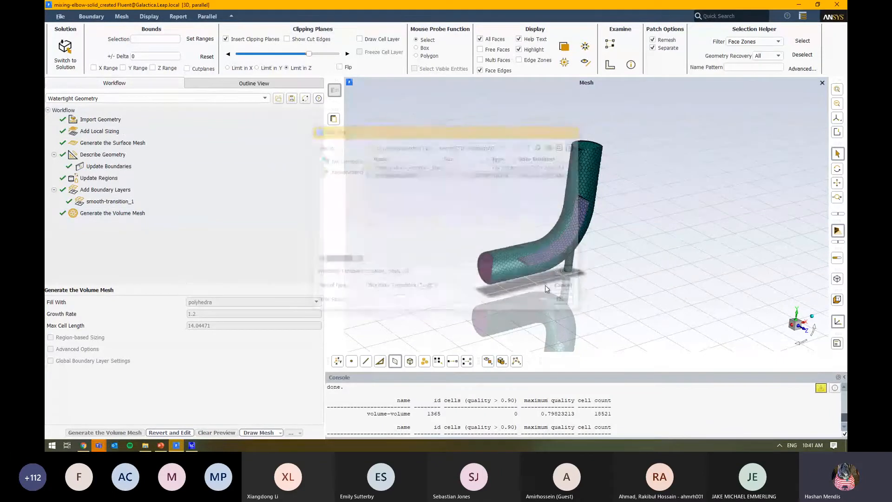
click(278, 98)
click(529, 237)
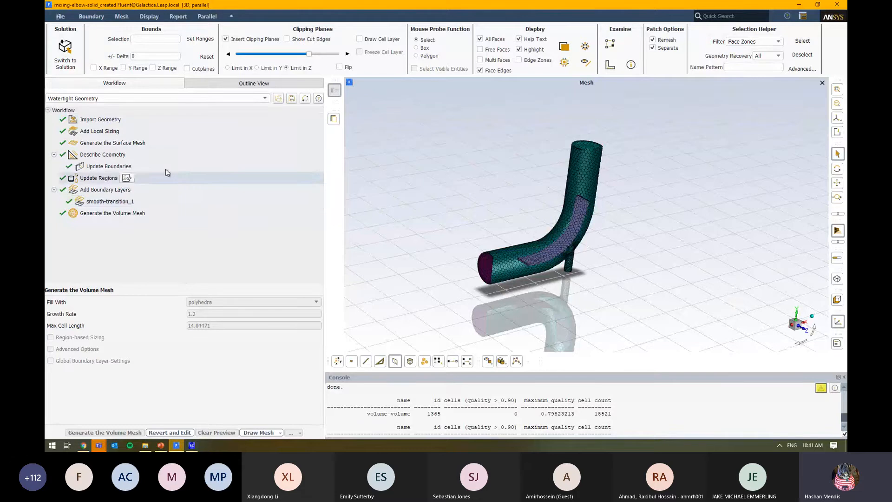
Reopen the completed Add Local Sizing task for editing and answer yes to adding local sizing
click(198, 129)
click(258, 293)
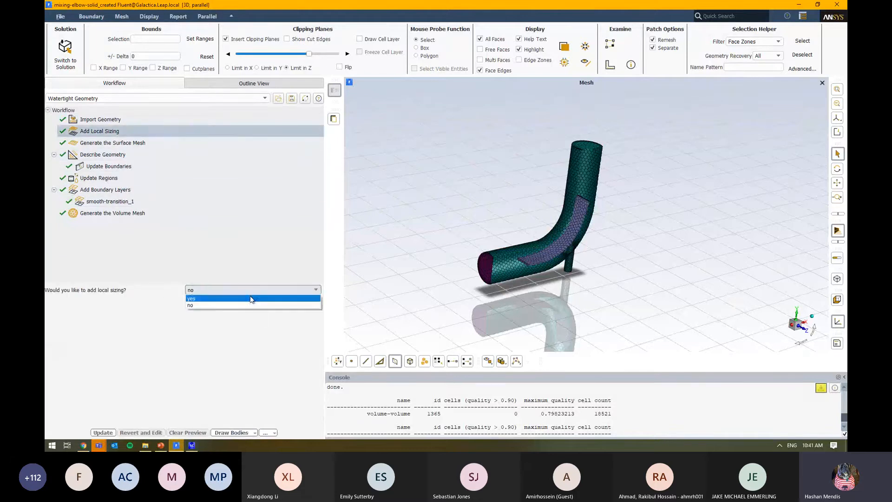
click(251, 298)
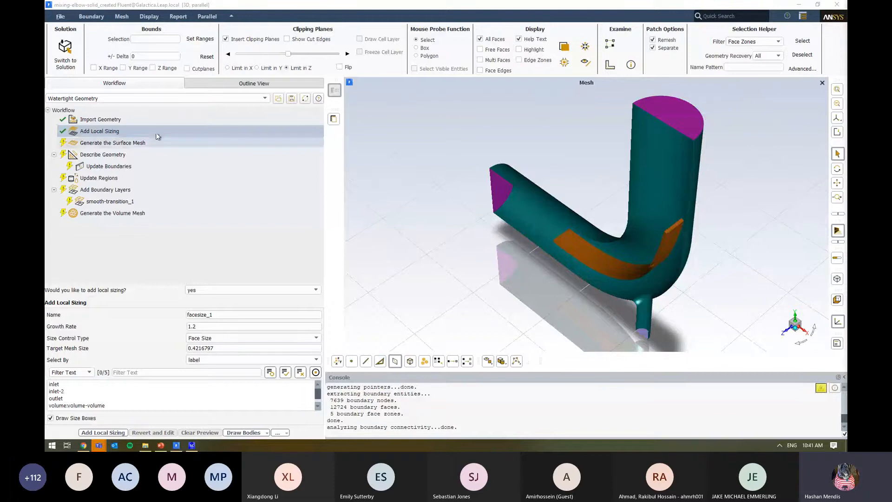
Delete the smooth-transition_1 task under Add Boundary Layers
click(189, 205)
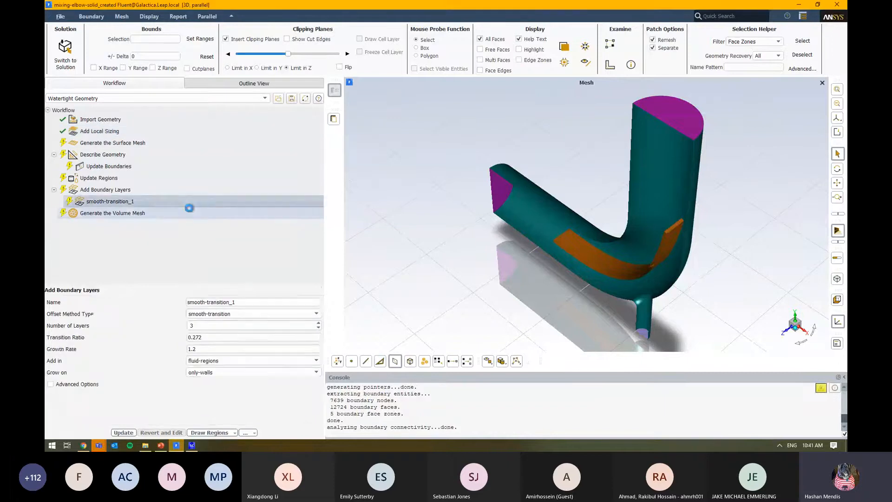
right_click(149, 199)
click(184, 224)
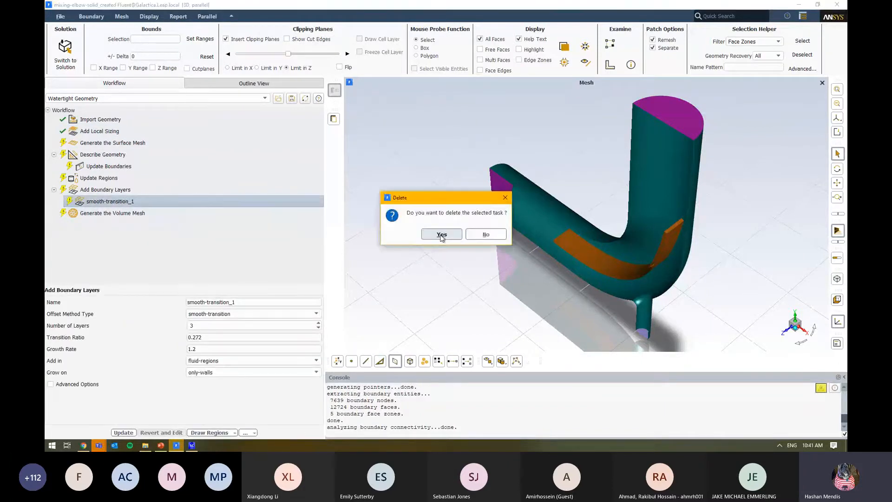
click(440, 234)
Answer yes to local sizing in the Add Local Sizing task, enlarge its settings area and set the size control type to Proximity
click(158, 134)
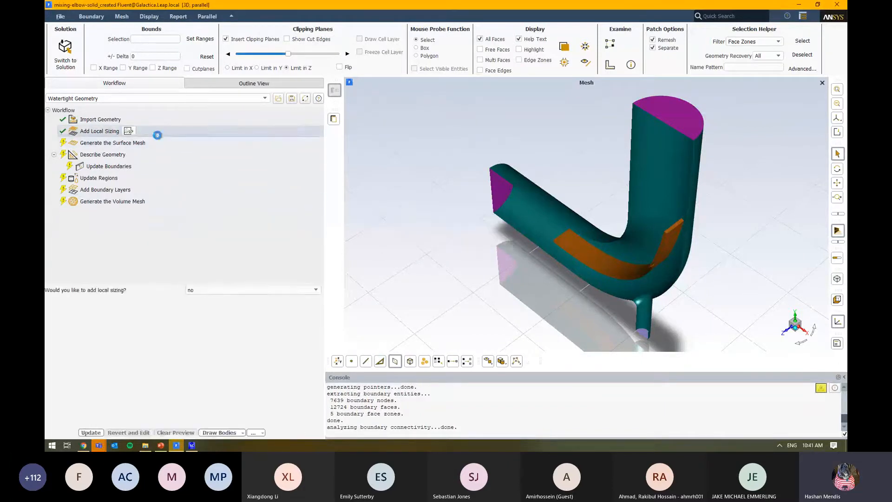
click(264, 154)
click(266, 132)
click(218, 290)
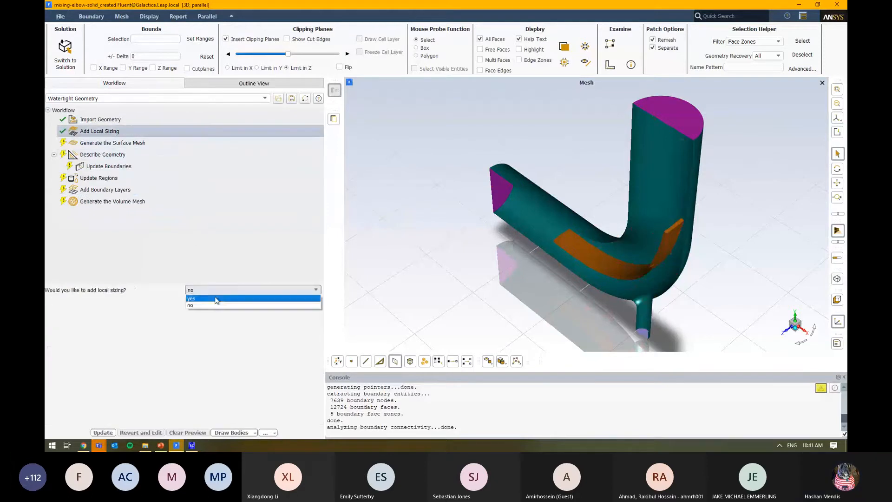
click(217, 301)
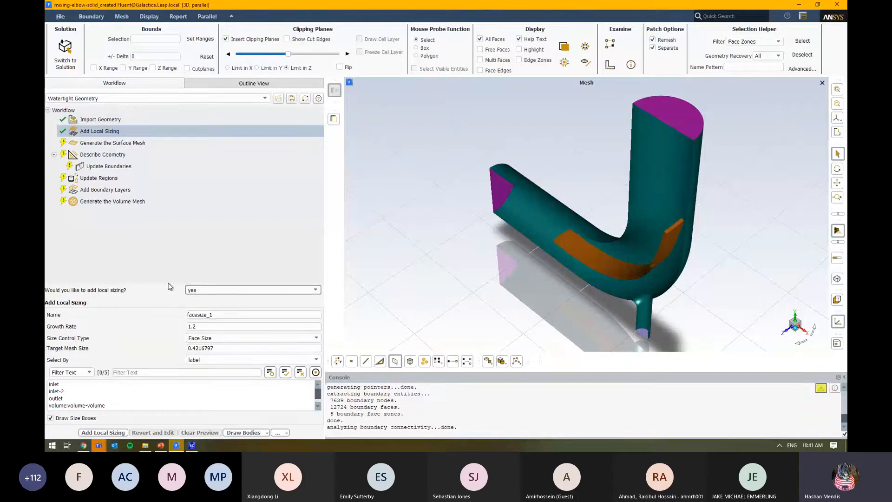
drag(169, 283, 168, 208)
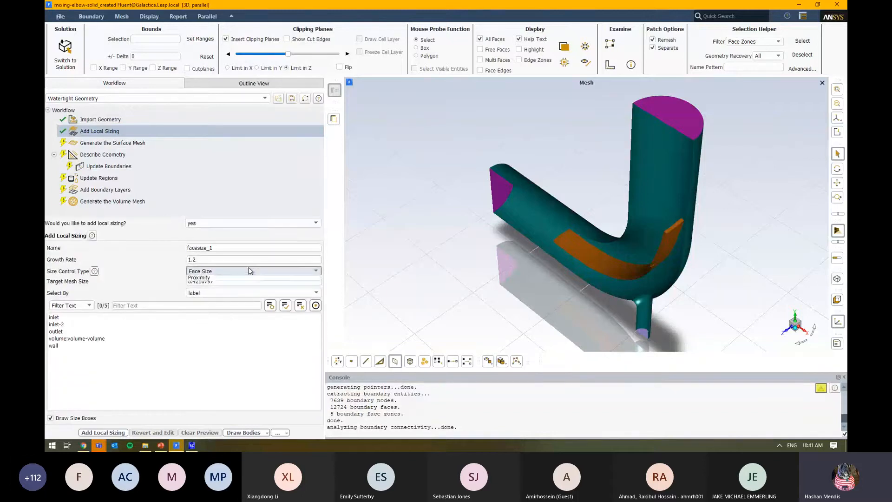
click(248, 270)
click(218, 313)
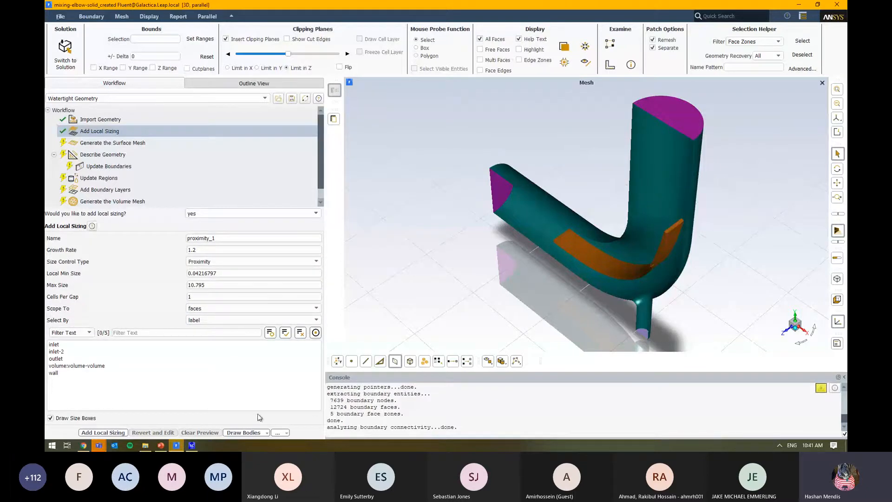
Select the curved inner vane's label volume:volume-volume, not wall, as the target of the proximity sizing
scroll(548, 250, up, 5)
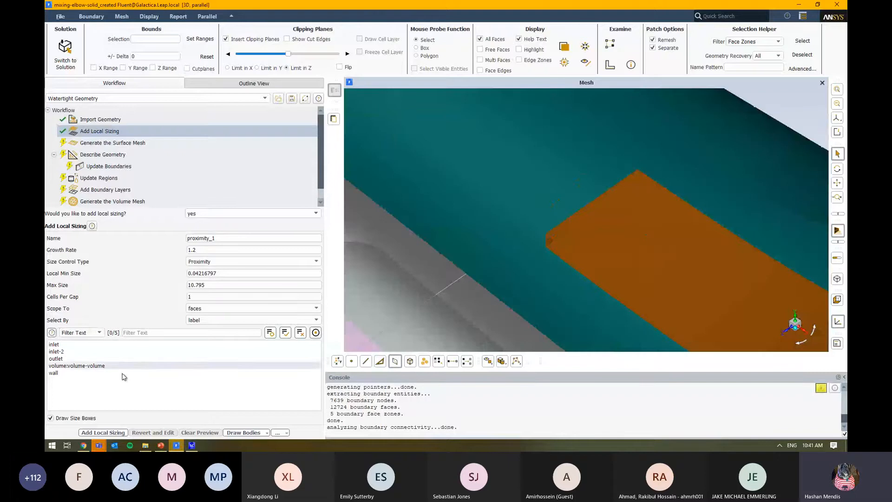
click(106, 371)
scroll(557, 258, down, 5)
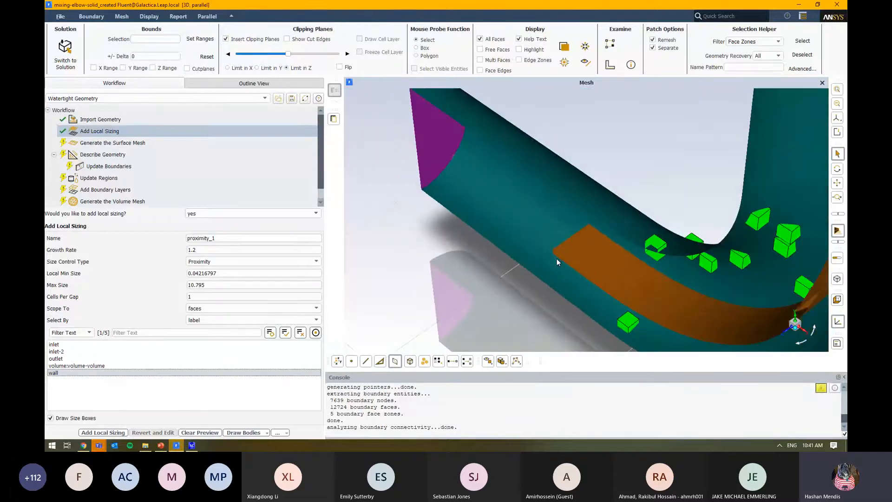
click(535, 49)
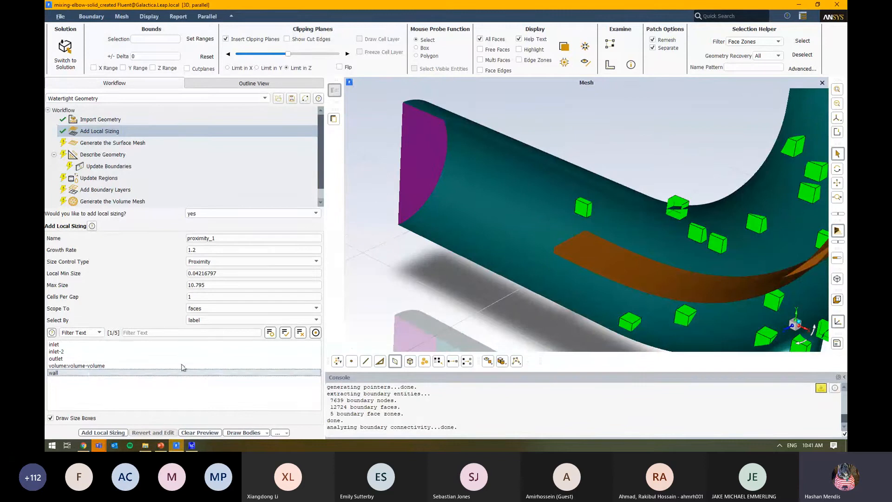
click(583, 252)
scroll(533, 252, down, 4)
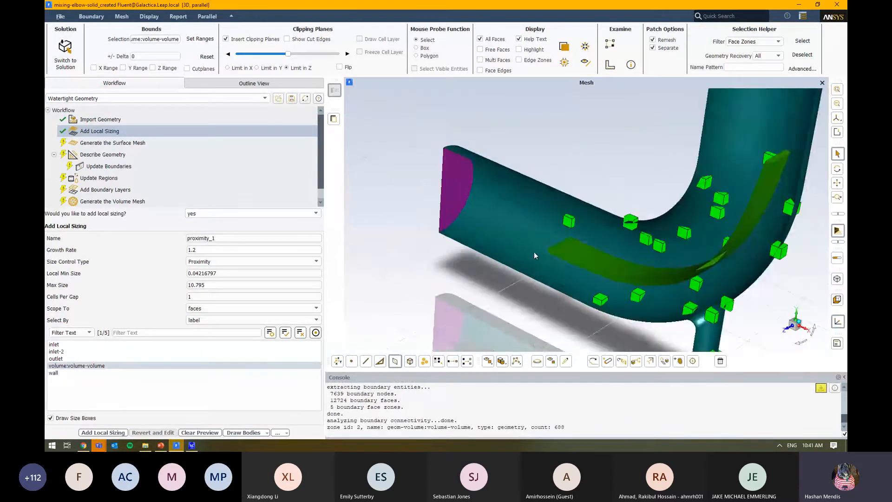
middle_drag(588, 260, 346, 307)
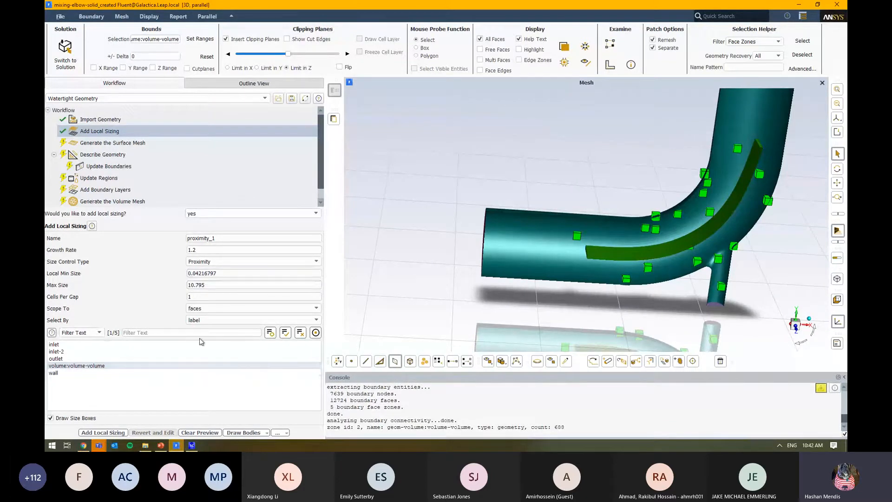
scroll(468, 235, down, 3)
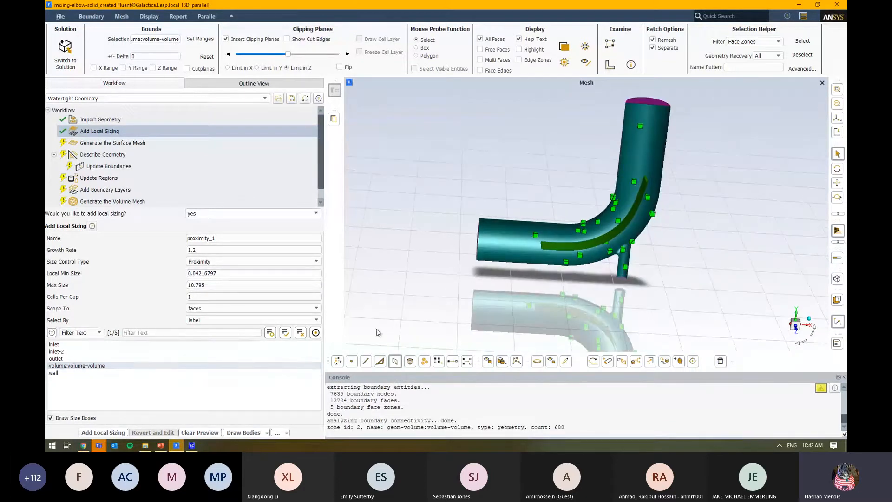
middle_drag(625, 188, 716, 219)
mouse_move(446, 224)
middle_down()
mouse_move(539, 232)
mouse_move(442, 274)
middle_up()
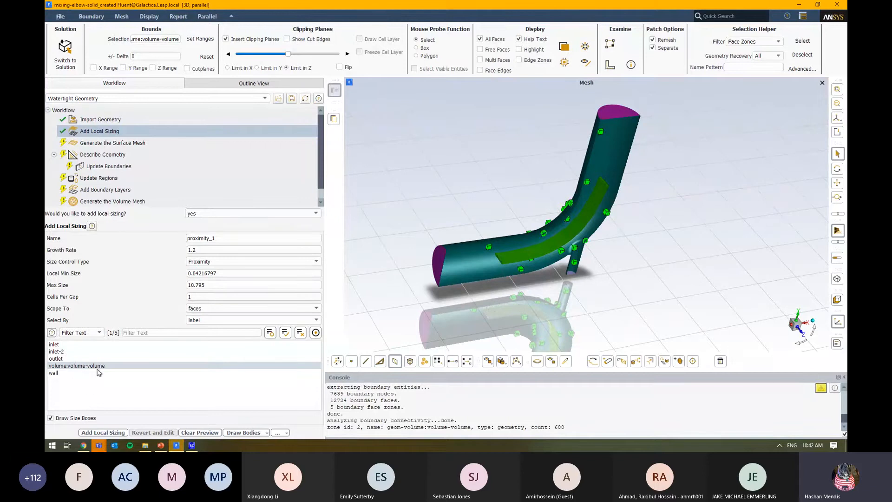
Set the proximity sizing's cells per gap to 3 and its scope to edges
double_click(213, 300)
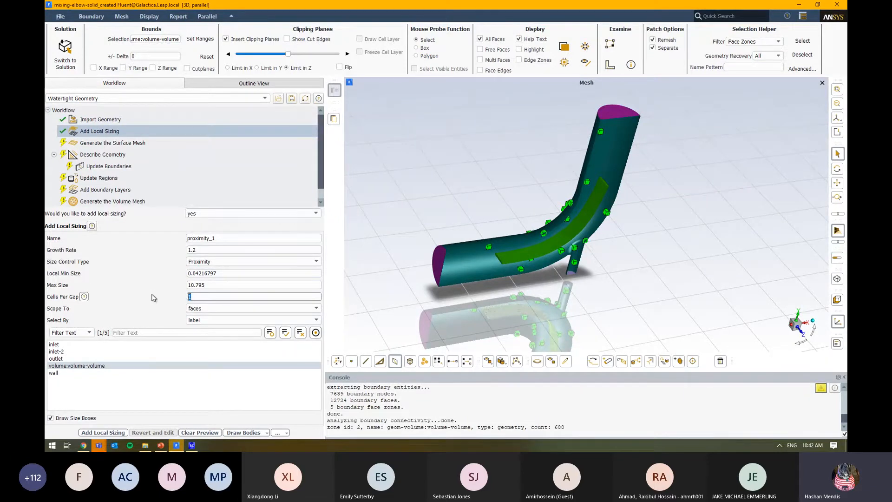
click(212, 308)
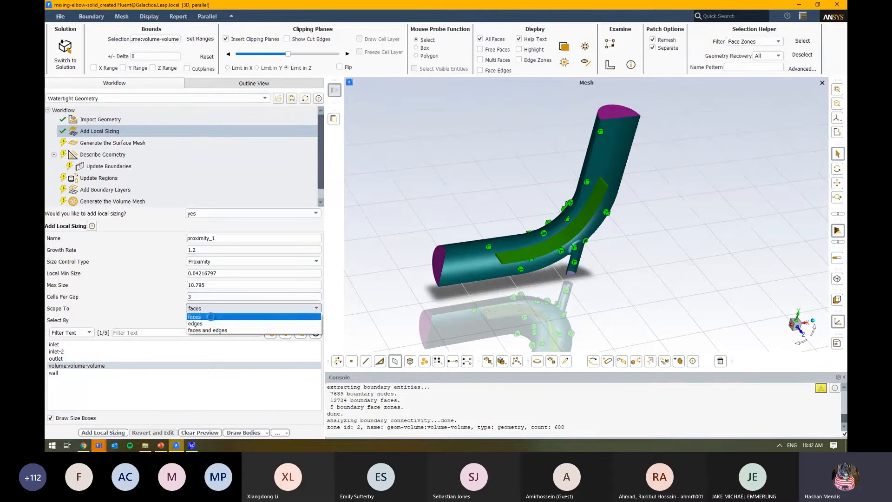
click(207, 323)
With the ruler displayed to gauge the vane's thickness, set the local min size to 0.1 and add the proximity sizing
scroll(511, 247, up, 8)
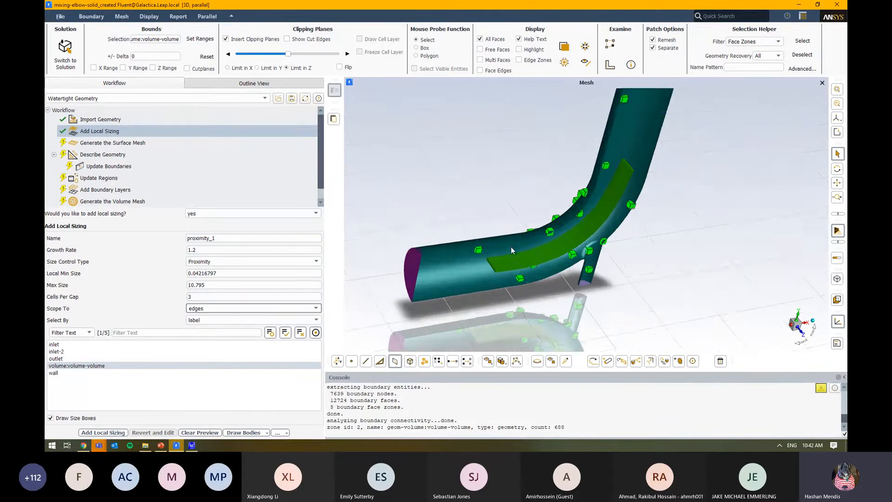
scroll(495, 296, up, 2)
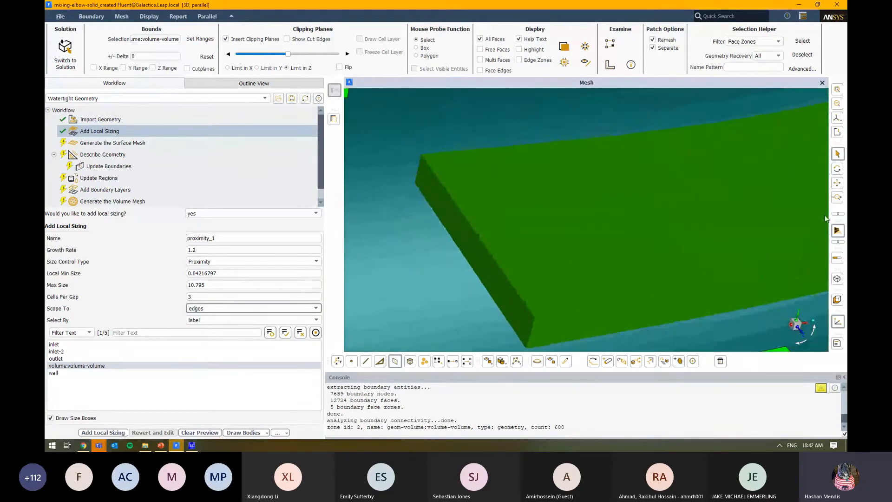
scroll(744, 305, down, 1)
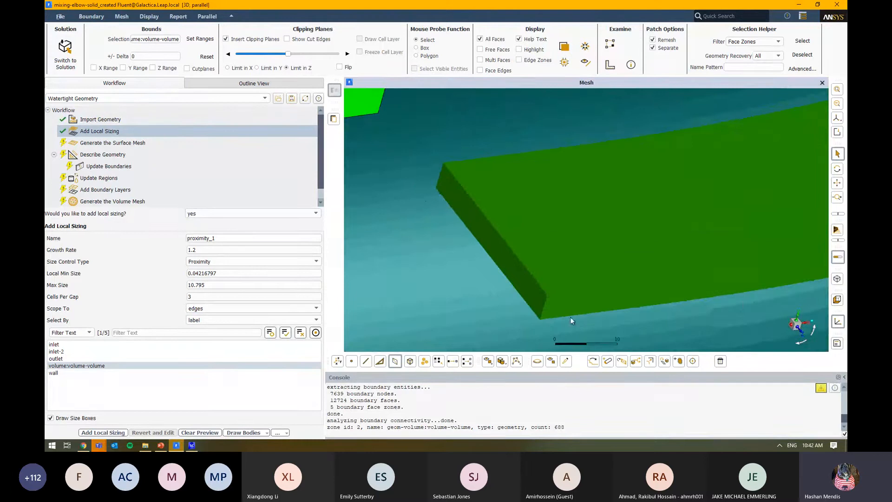
scroll(504, 266, up, 2)
scroll(521, 264, down, 1)
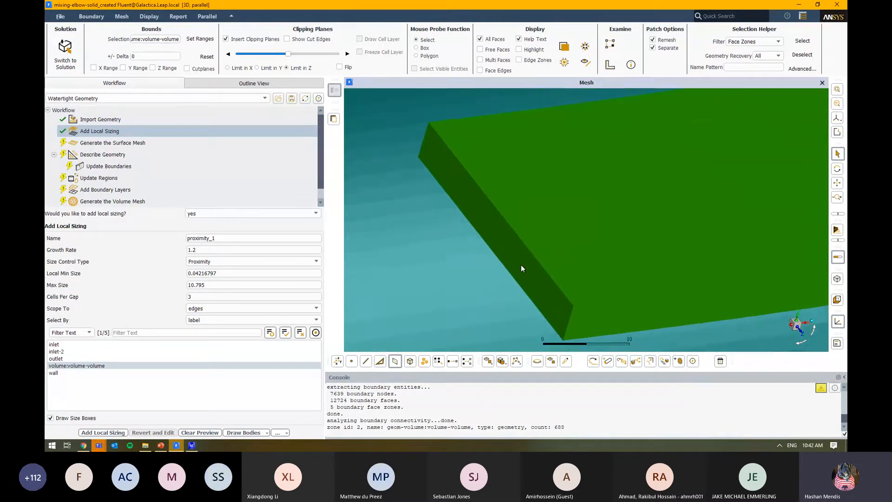
scroll(520, 264, up, 4)
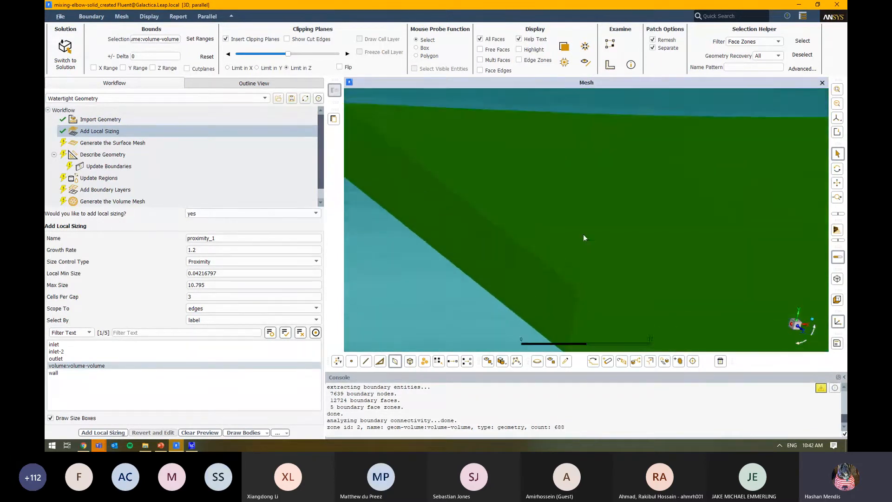
scroll(575, 329, up, 1)
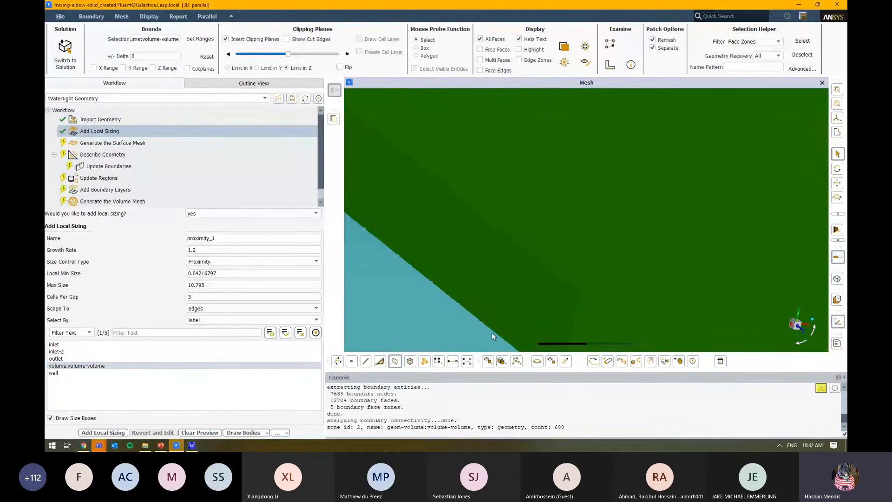
drag(230, 273, 181, 274)
text(0.1)
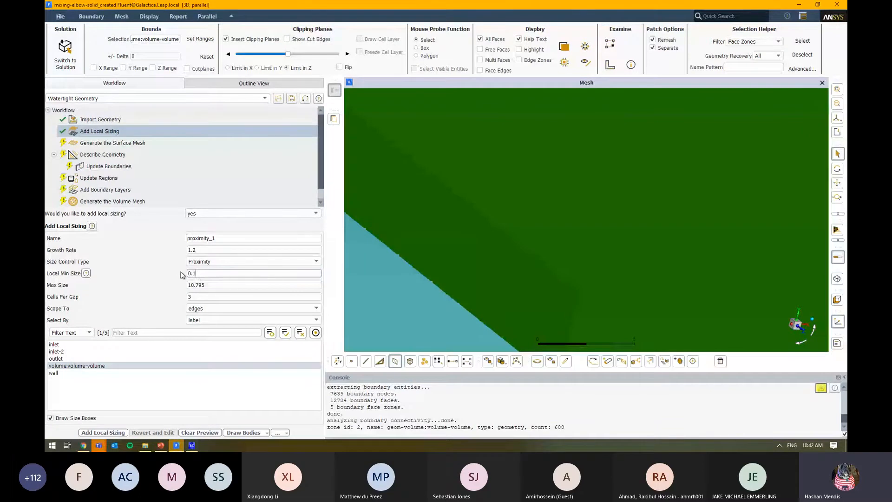
click(103, 431)
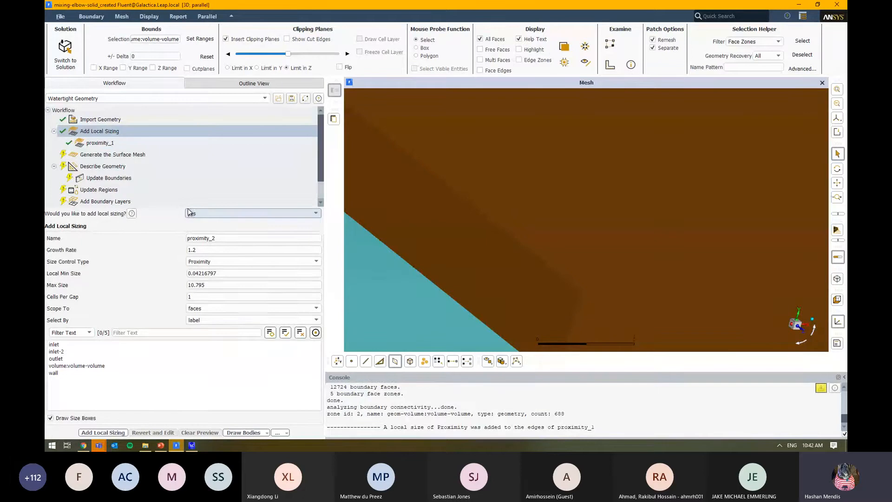
Regenerate the surface mesh and examine the elements across the thin edges of the inner vane
scroll(518, 244, down, 8)
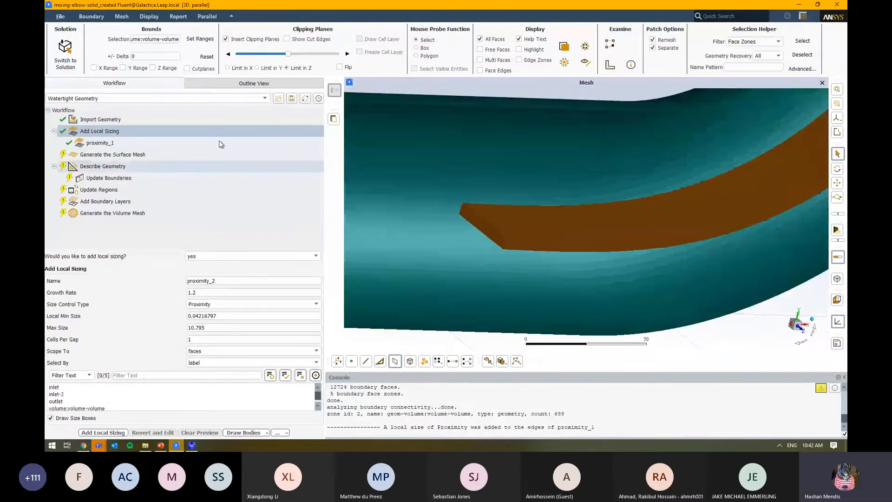
click(204, 153)
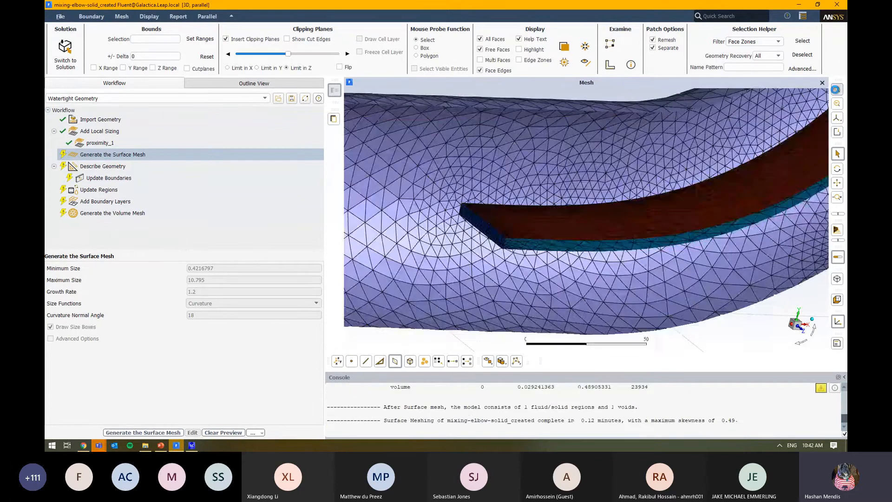
middle_drag(481, 217, 548, 204)
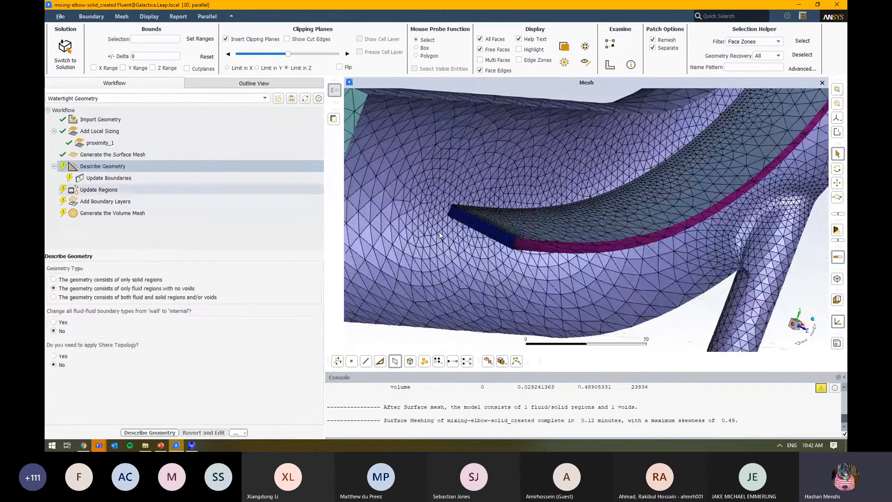
scroll(462, 218, up, 4)
scroll(472, 224, up, 2)
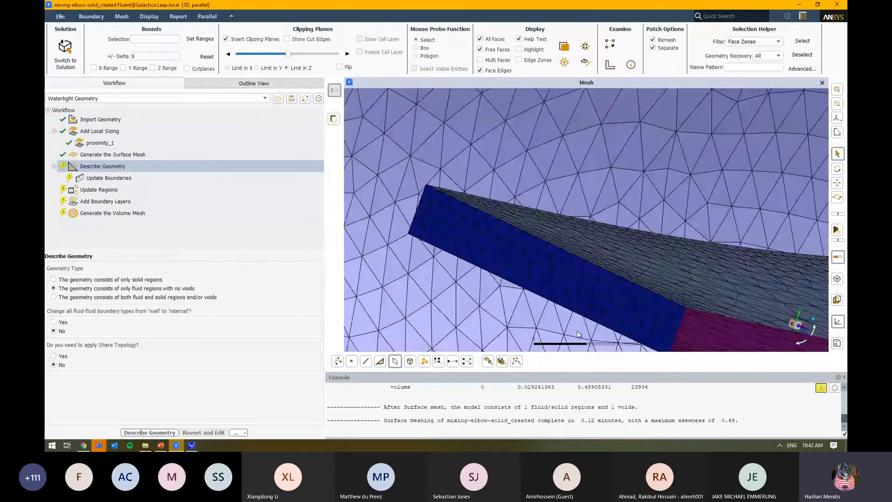
scroll(515, 263, down, 6)
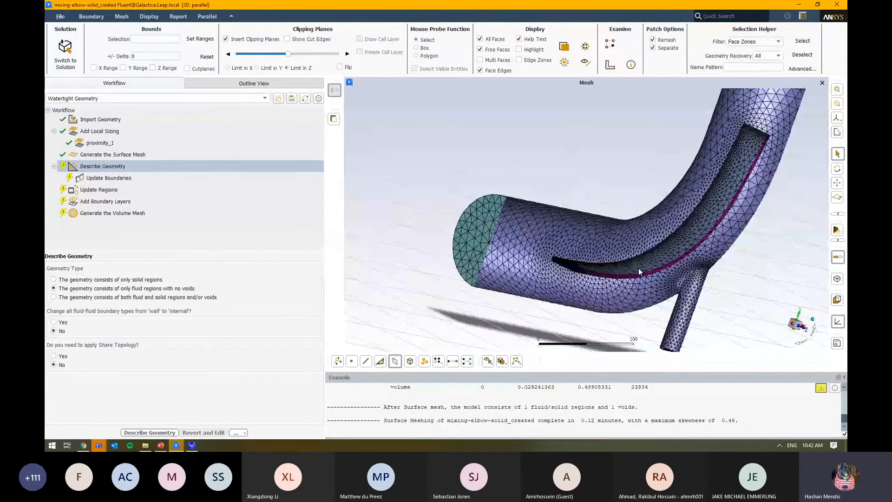
Examine the surface mesh on the inner vane's thin end and edge faces and on the surrounding elbow wall
middle_drag(638, 268, 709, 157)
scroll(630, 253, down, 3)
scroll(630, 245, up, 5)
scroll(672, 157, up, 6)
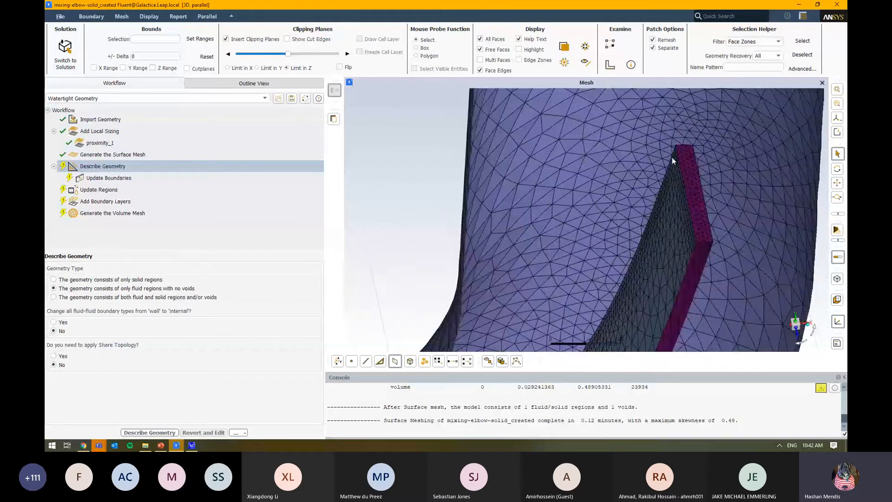
scroll(675, 191, down, 6)
middle_drag(676, 191, 682, 208)
scroll(640, 244, down, 6)
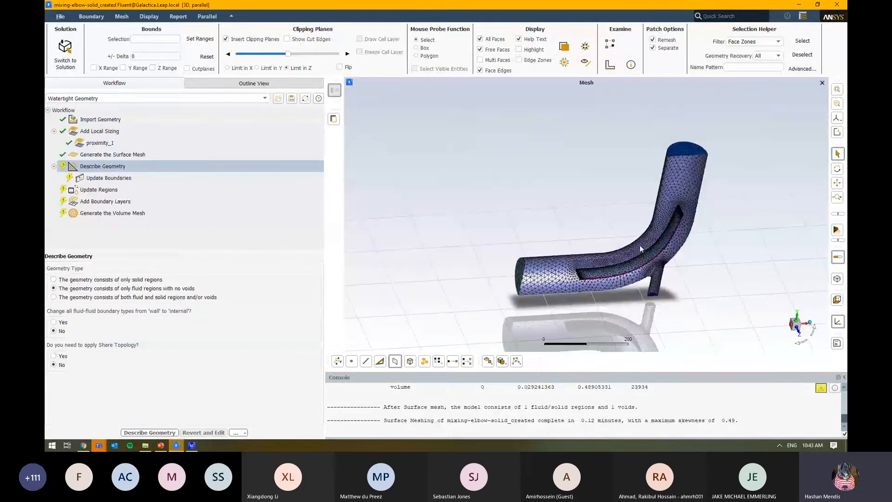
scroll(536, 282, up, 8)
scroll(537, 282, down, 7)
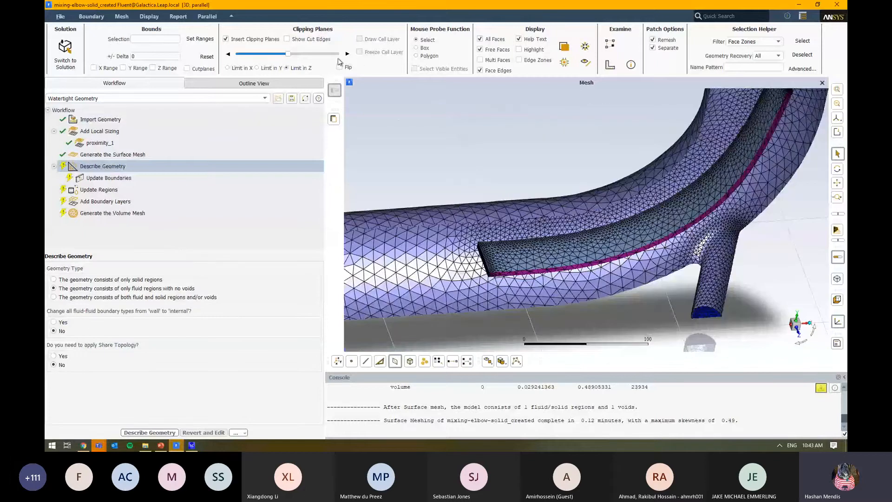
Describe the geometry as fluid regions with no voids, and update the boundaries and regions with their assigned types
click(144, 432)
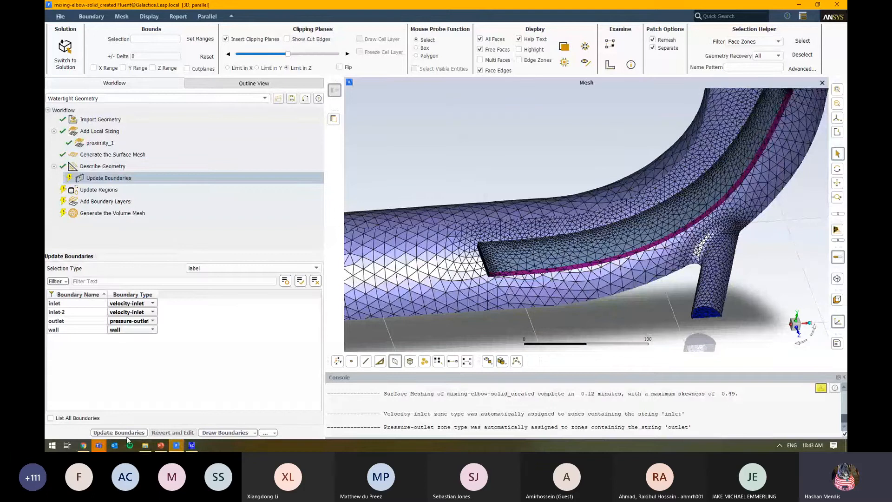
click(127, 433)
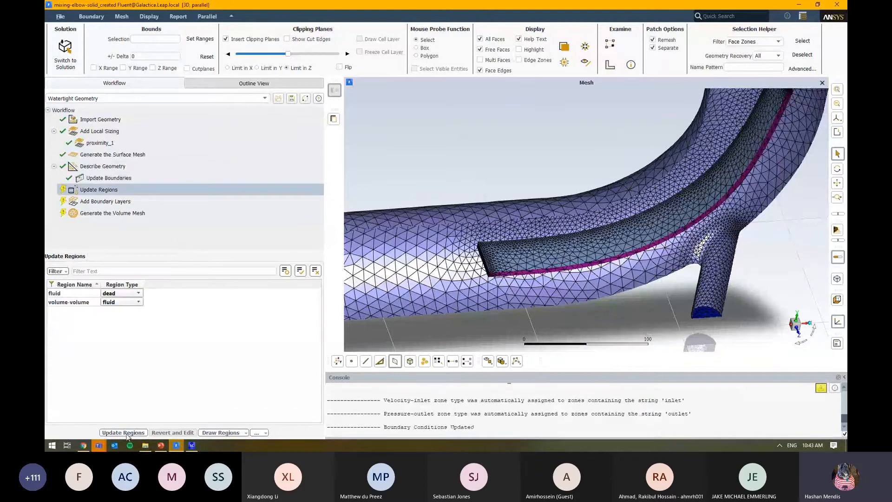
click(127, 433)
Add last-ratio boundary layers on the walls with 5 layers, a transition ratio of 0.272 and a first height of 1
click(254, 292)
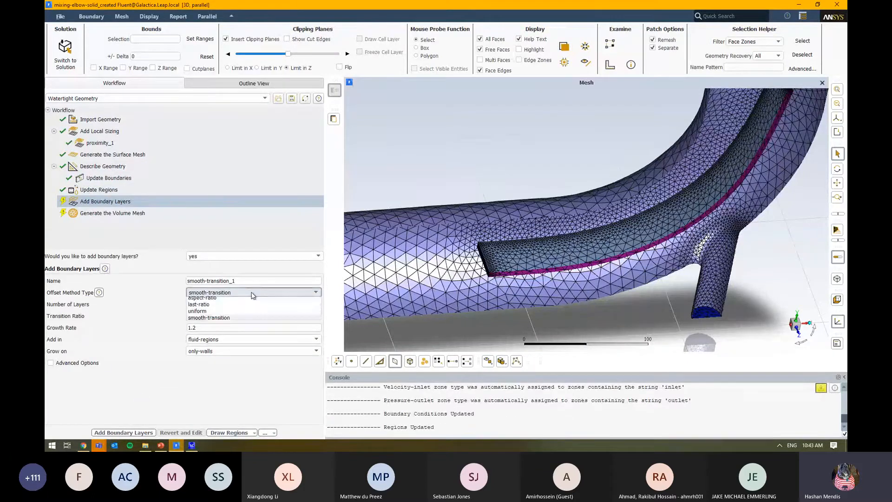
click(232, 307)
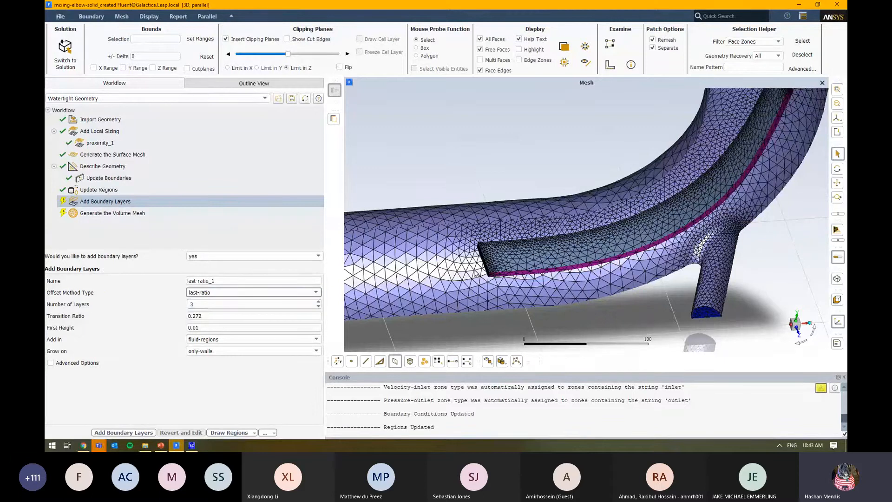
scroll(504, 251, down, 1)
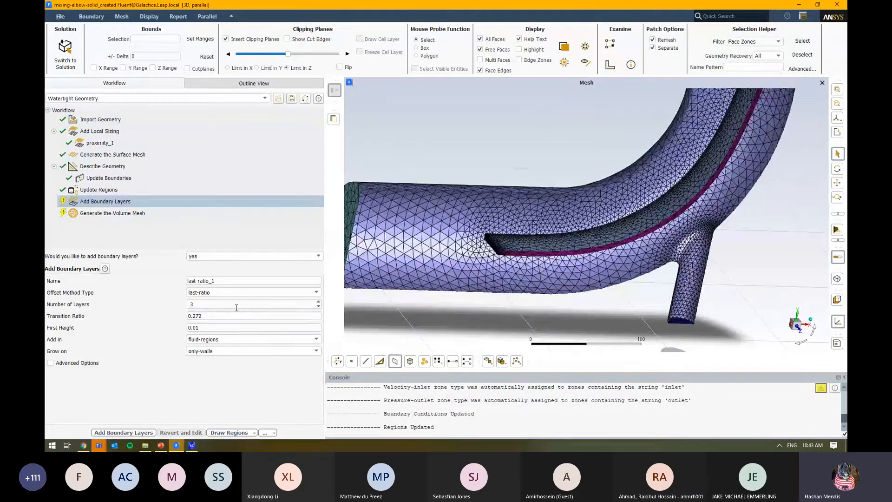
click(254, 303)
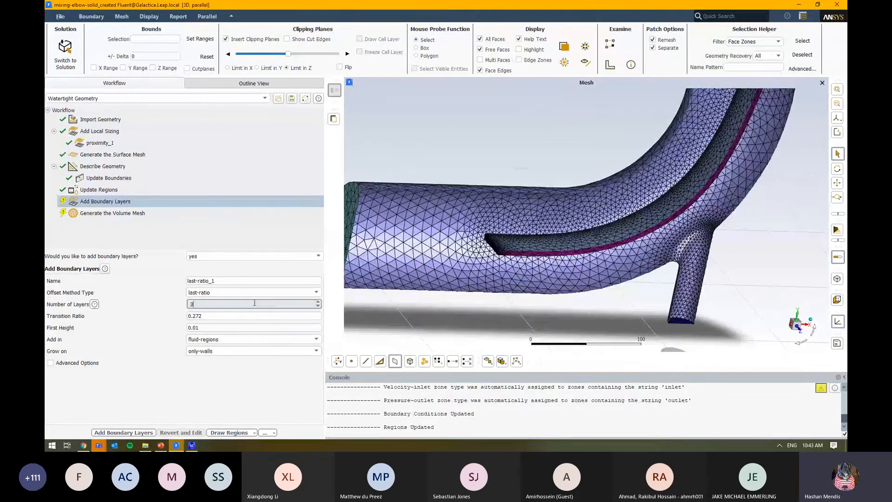
click(318, 301)
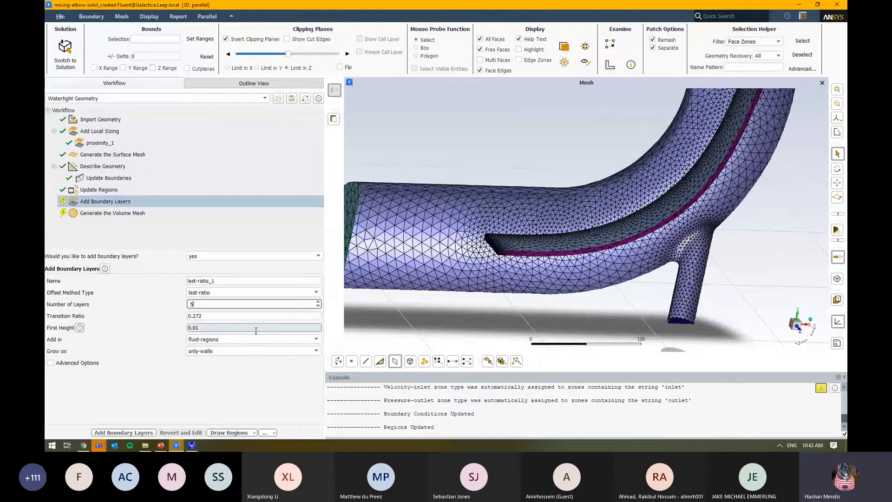
click(221, 329)
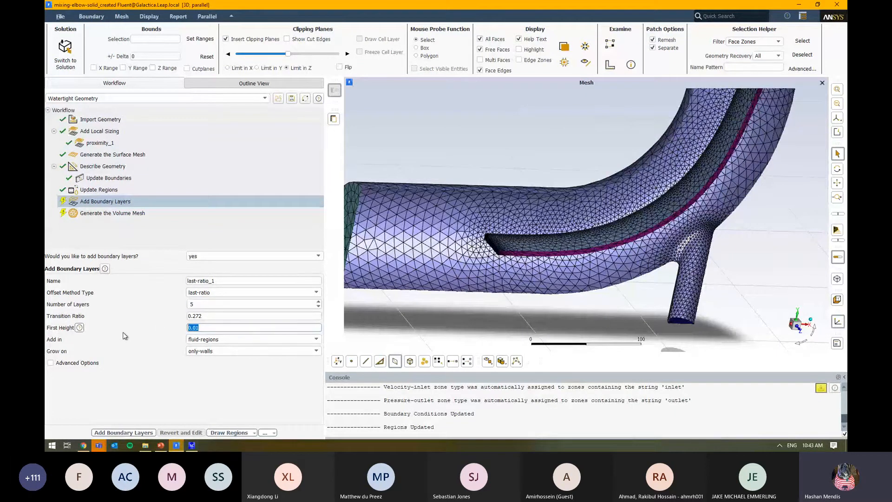
text(1)
click(204, 315)
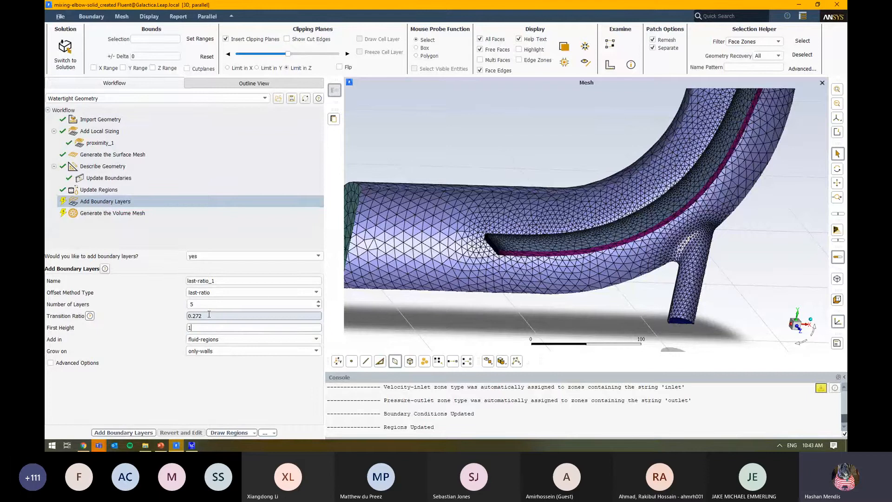
click(128, 434)
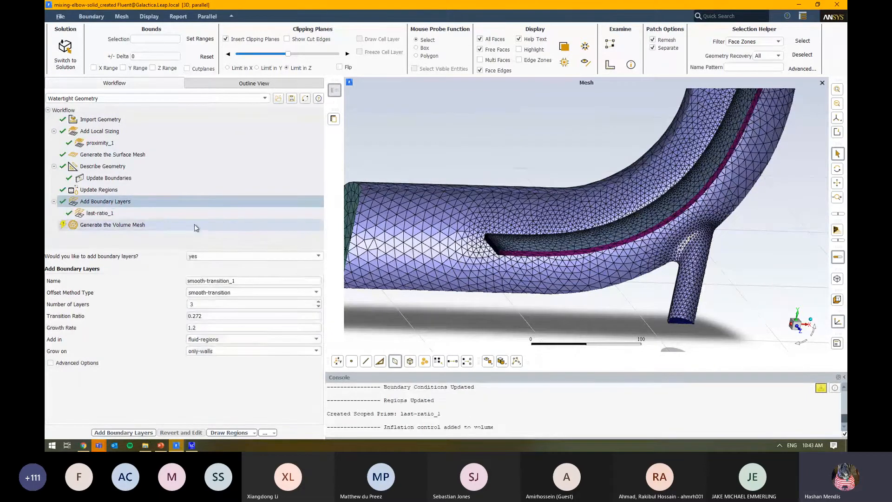
Generate the volume mesh with poly-hexcore cells
click(196, 227)
click(249, 270)
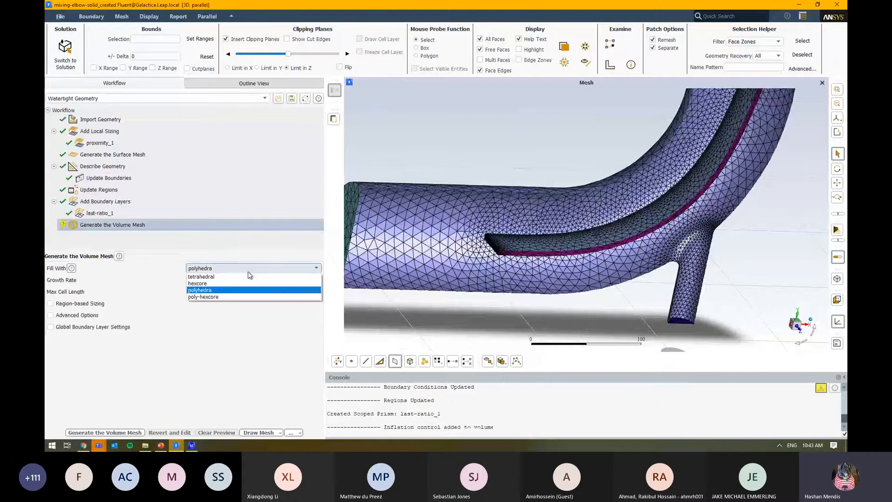
click(214, 296)
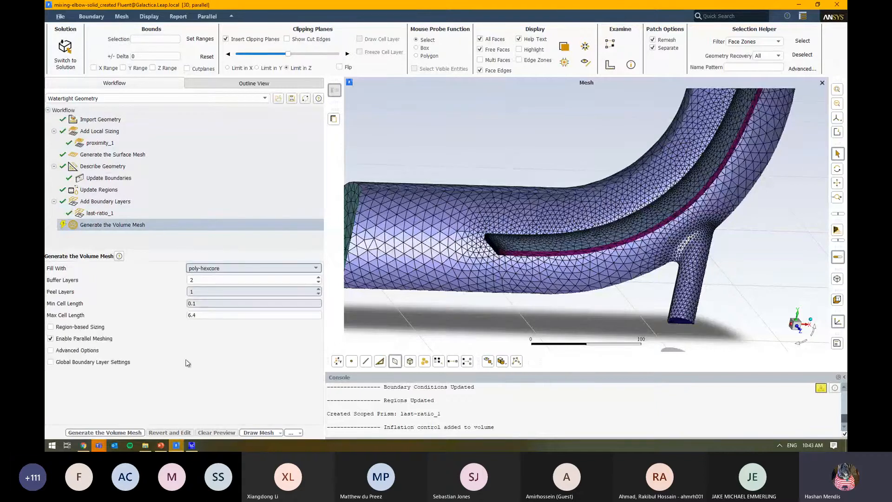
click(105, 432)
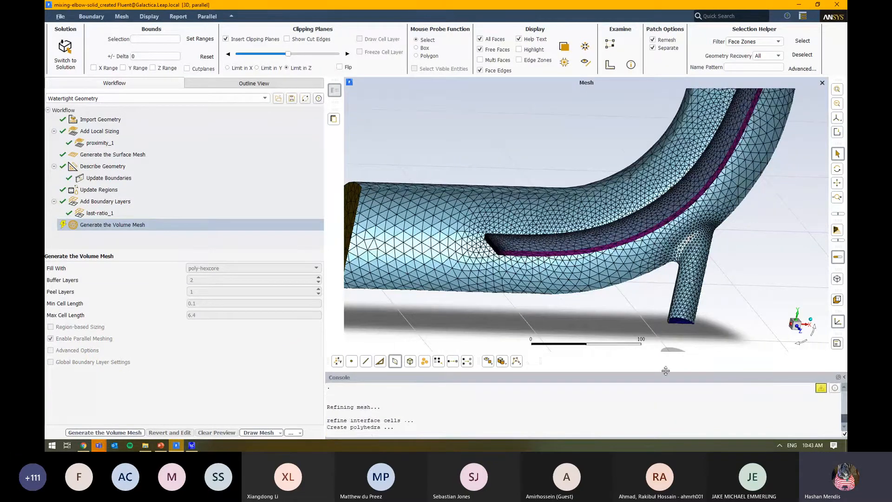
Enlarge the console and read the aspect ratio warning from the prism generation
drag(665, 371, 666, 296)
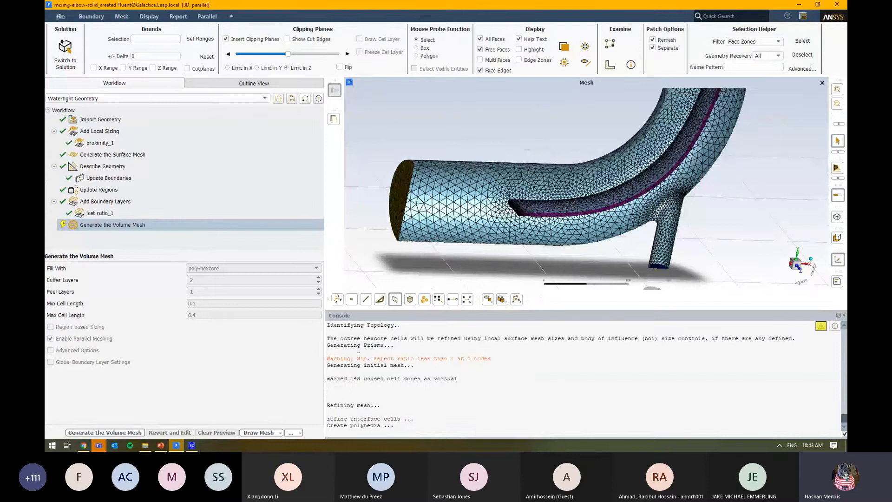
drag(358, 355, 495, 359)
click(498, 360)
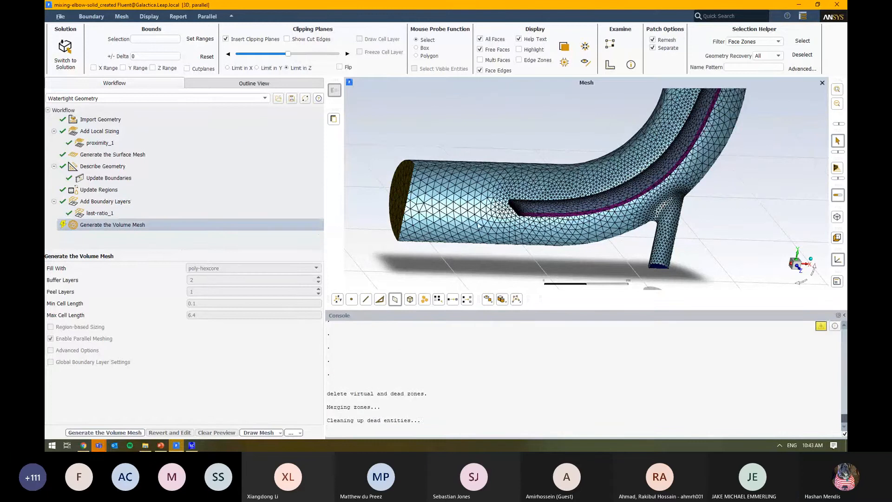
Restore the console's height and examine the clipped volume mesh around the vane's end, including its boundary layers and hexcore transition
scroll(624, 182, up, 5)
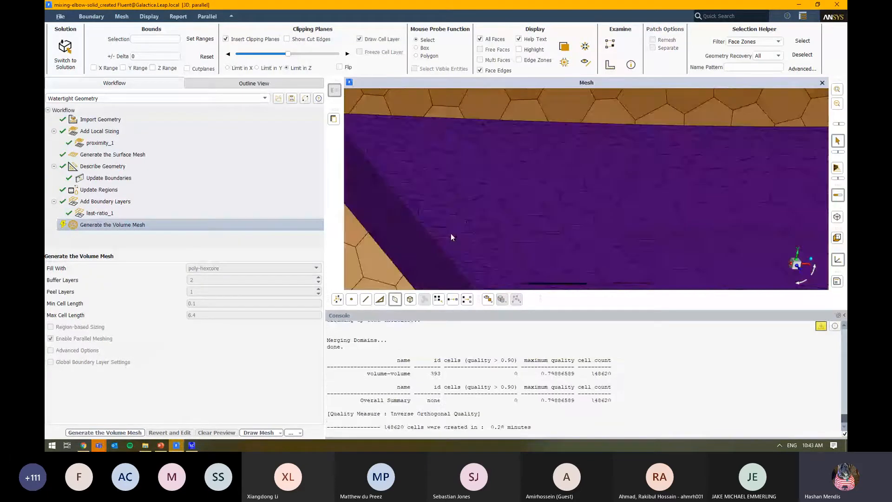
scroll(478, 236, down, 3)
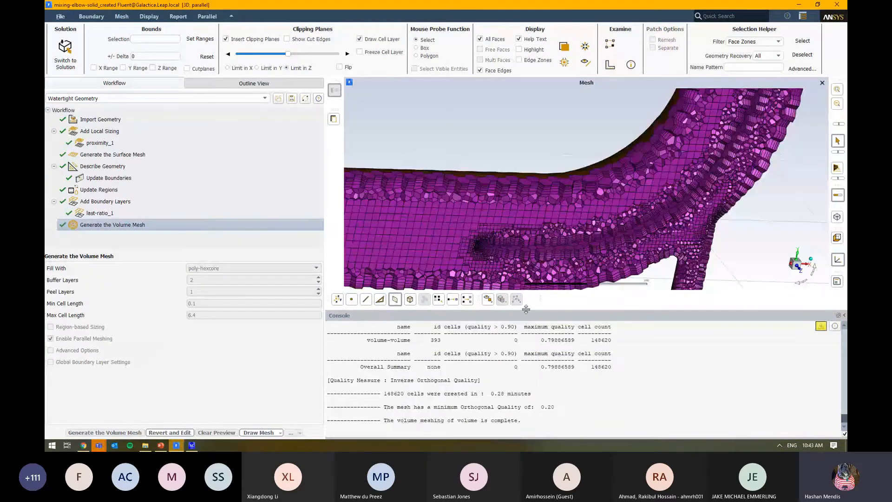
drag(526, 310, 526, 371)
scroll(576, 264, down, 4)
scroll(489, 263, up, 4)
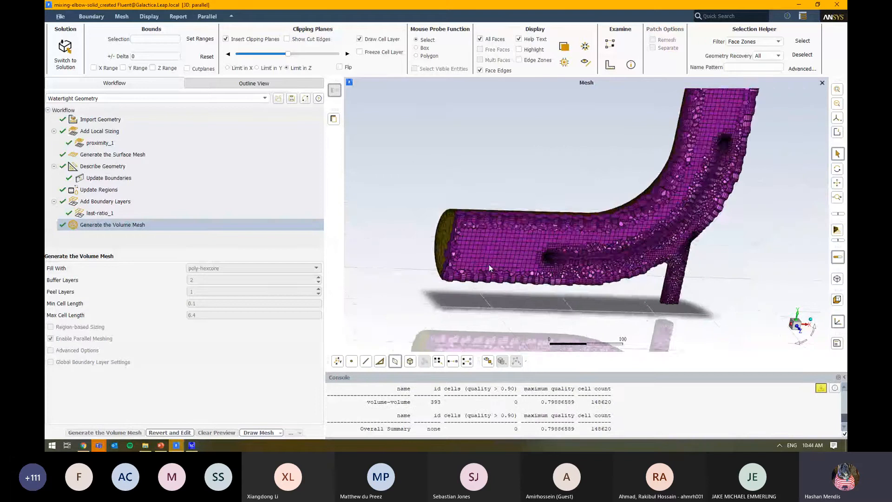
drag(465, 231, 628, 269)
scroll(628, 268, up, 5)
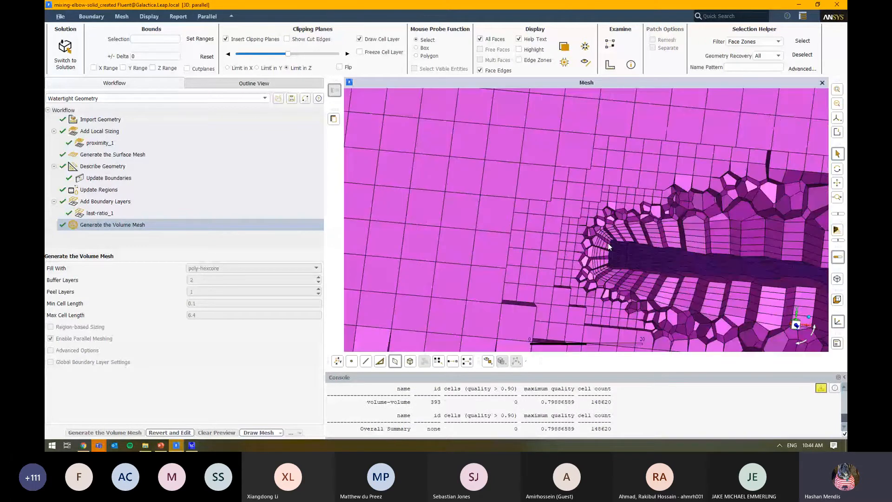
scroll(587, 234, up, 2)
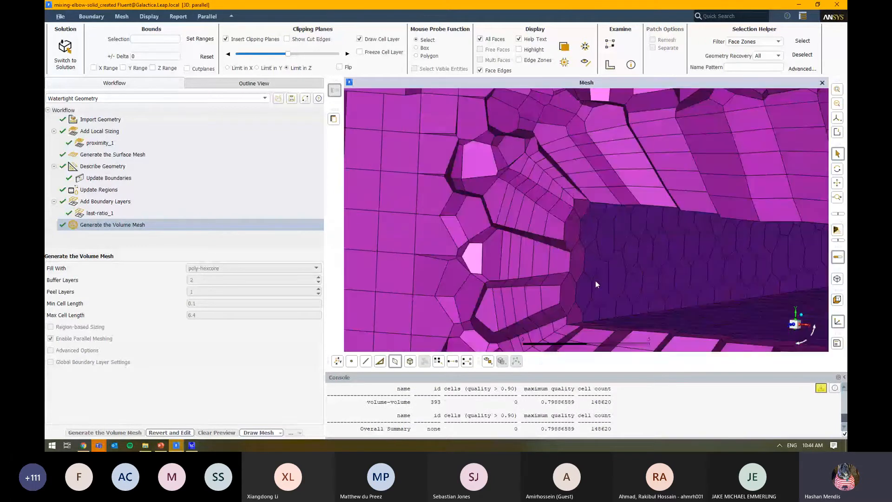
scroll(551, 252, down, 7)
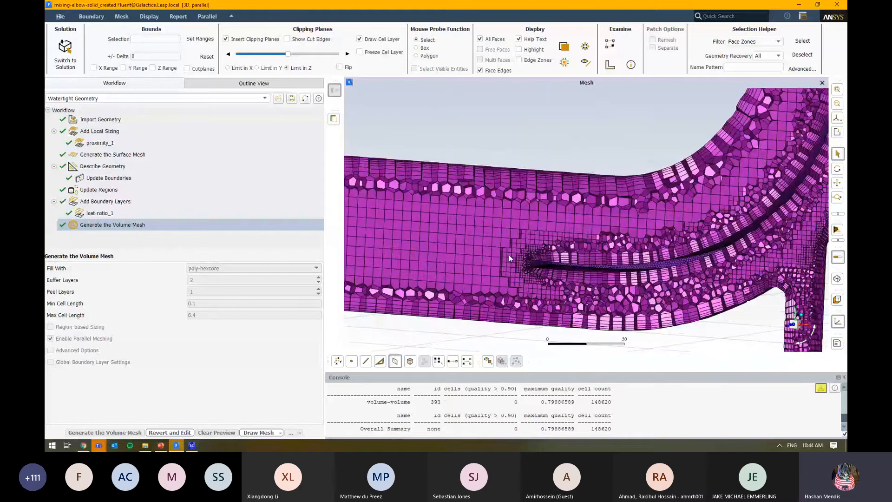
scroll(508, 255, up, 5)
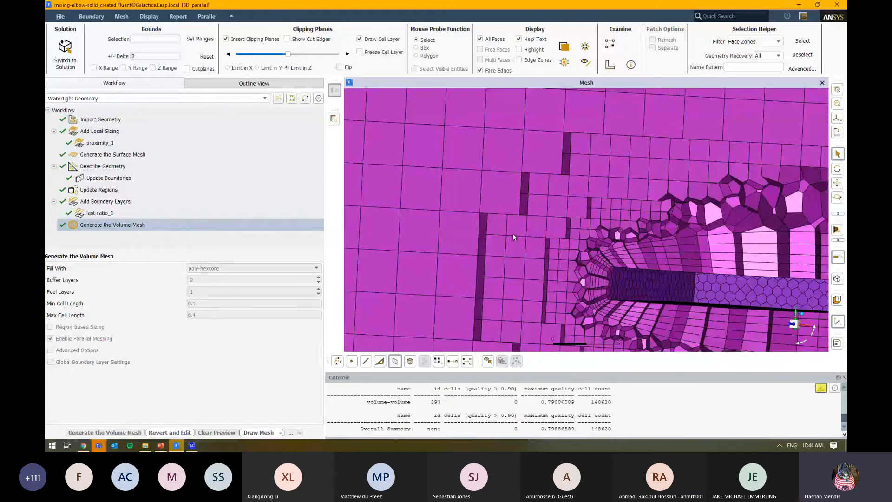
scroll(518, 243, down, 7)
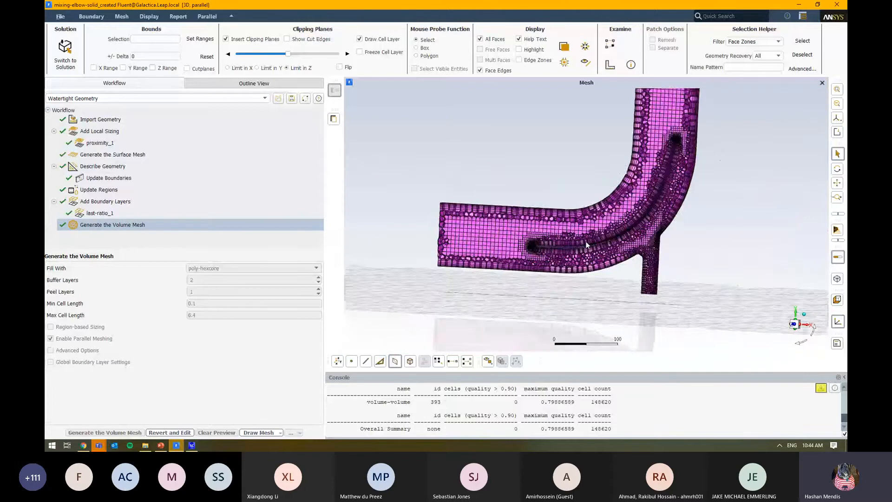
Inspect the cells where the small branch pipe joins the elbow, and review the mesh quality summary in the console
scroll(664, 268, up, 5)
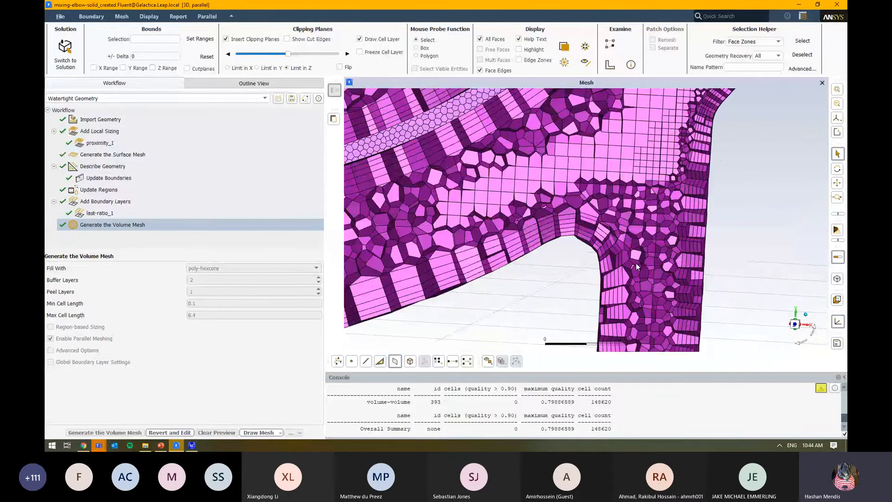
drag(637, 268, 651, 277)
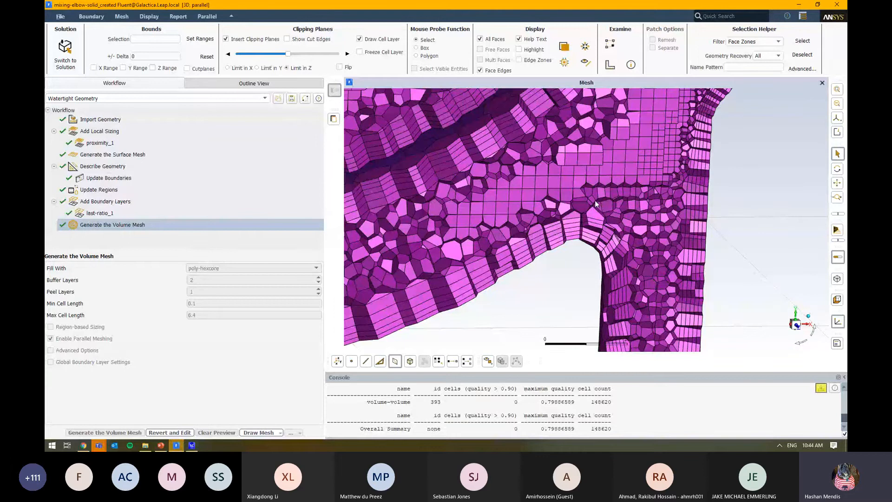
scroll(622, 238, down, 4)
scroll(656, 249, down, 3)
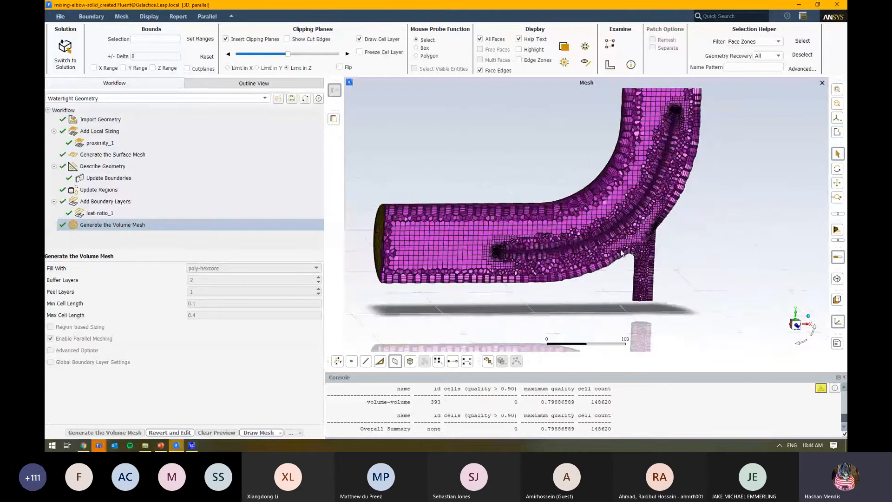
scroll(593, 420, down, 3)
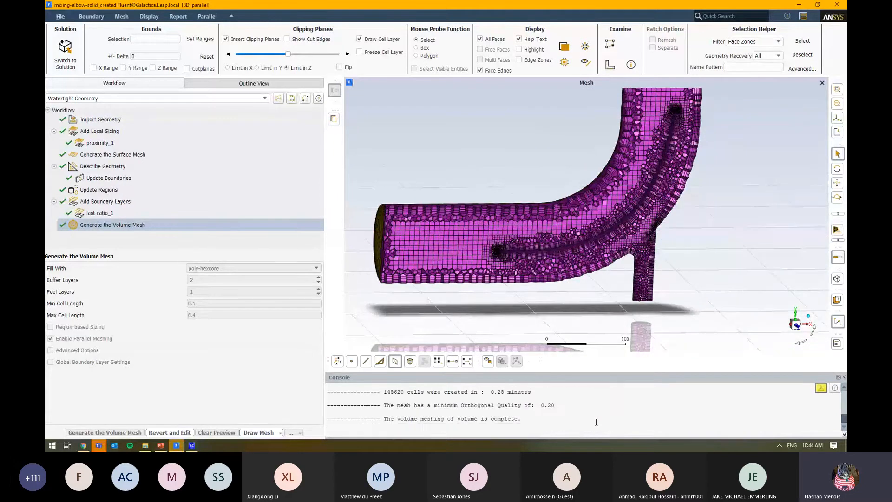
scroll(549, 414, up, 3)
drag(544, 415, 568, 416)
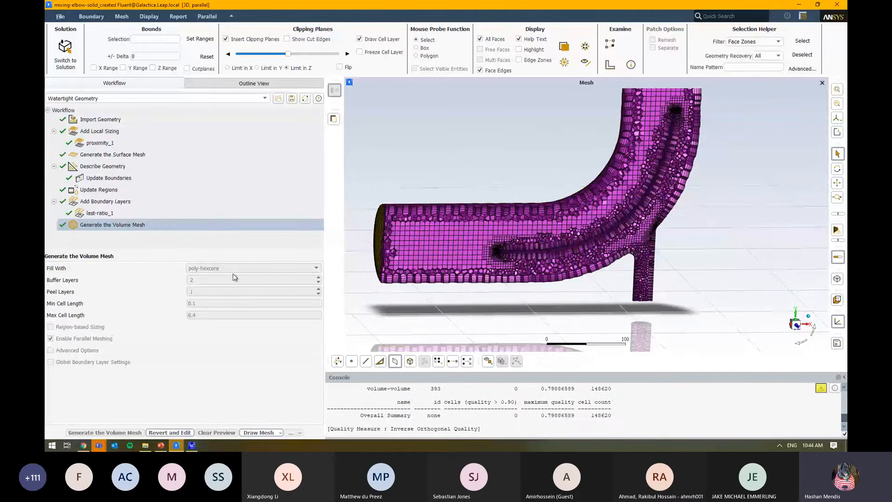
Insert an Improve Volume Mesh task after the volume mesh generation and check its cell quality limit
right_click(193, 228)
mouse_move(235, 237)
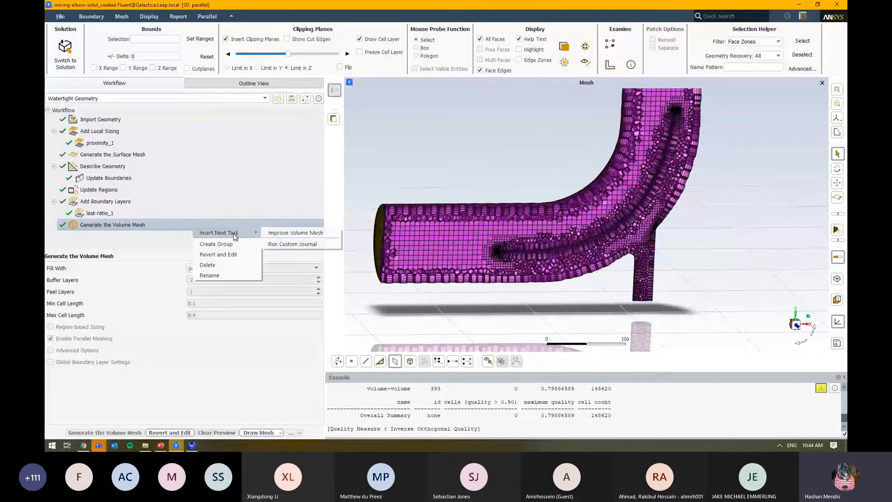
click(325, 233)
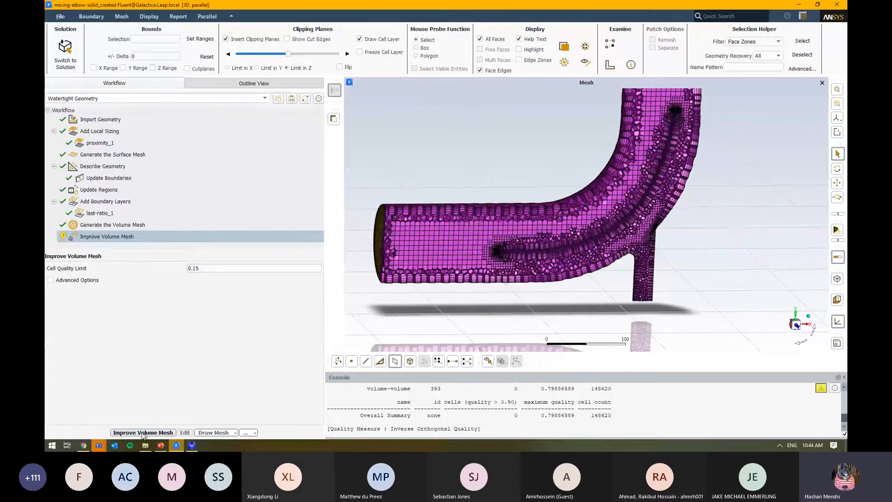
drag(209, 269, 165, 271)
click(199, 322)
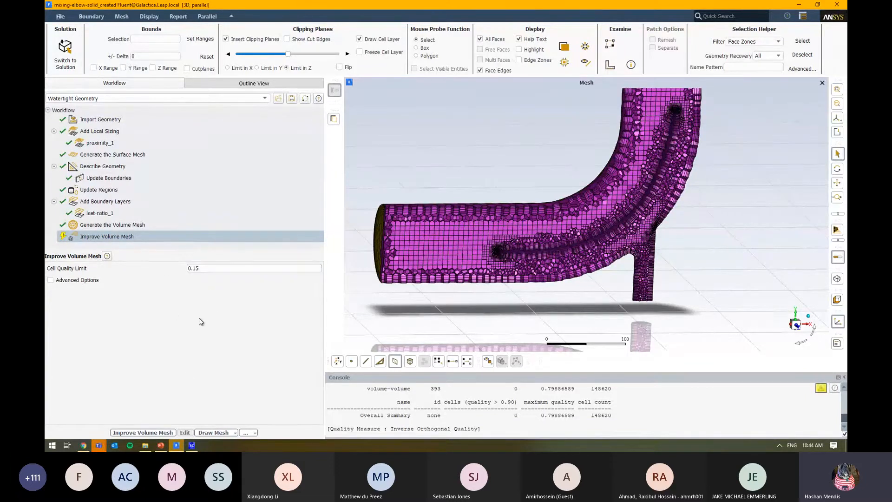
Display the cells of the volume-volume zone in the quality range 0.8 to 1
click(154, 18)
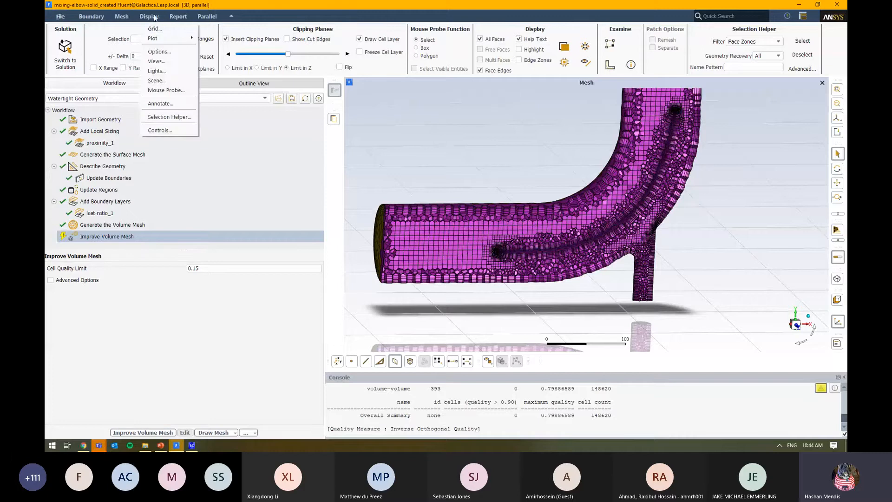
click(164, 30)
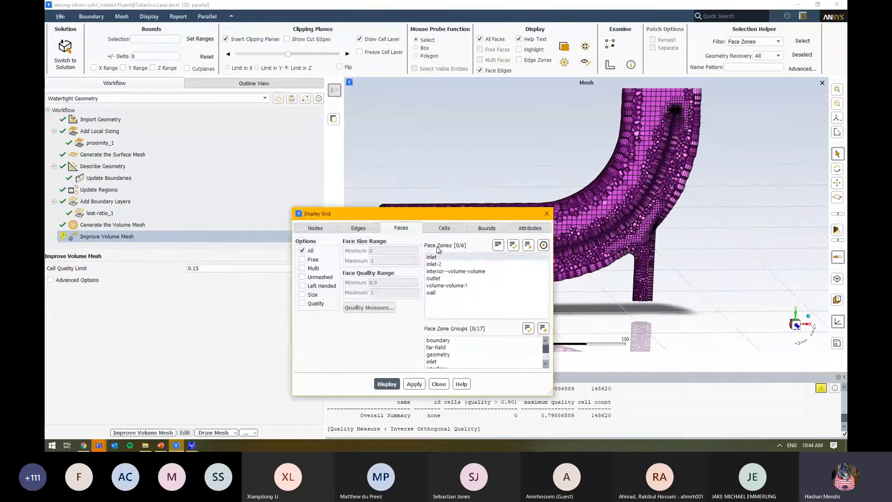
click(480, 232)
click(454, 229)
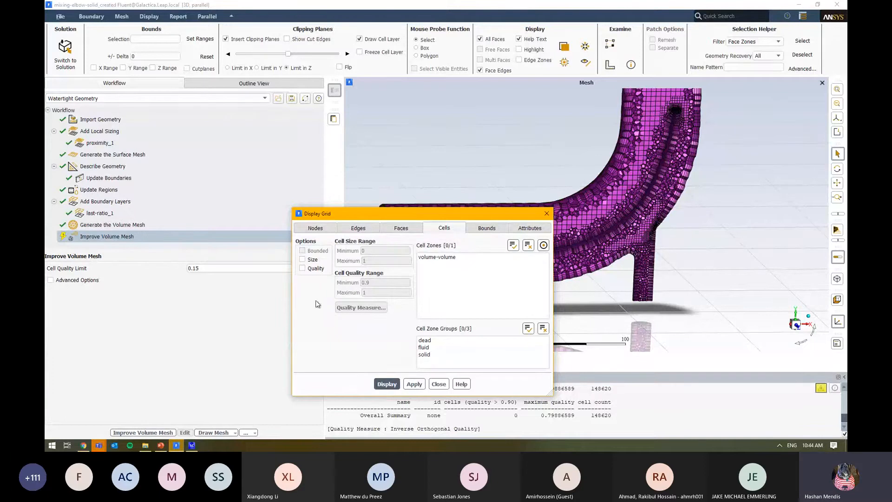
click(305, 269)
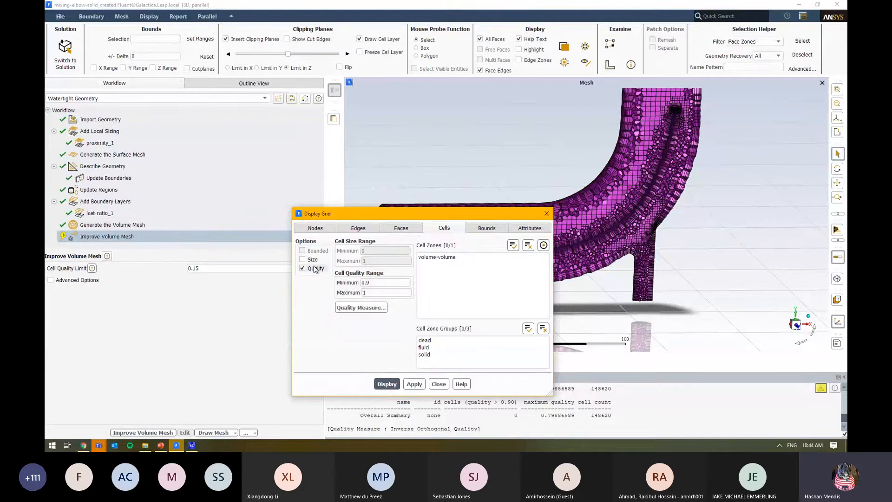
click(375, 283)
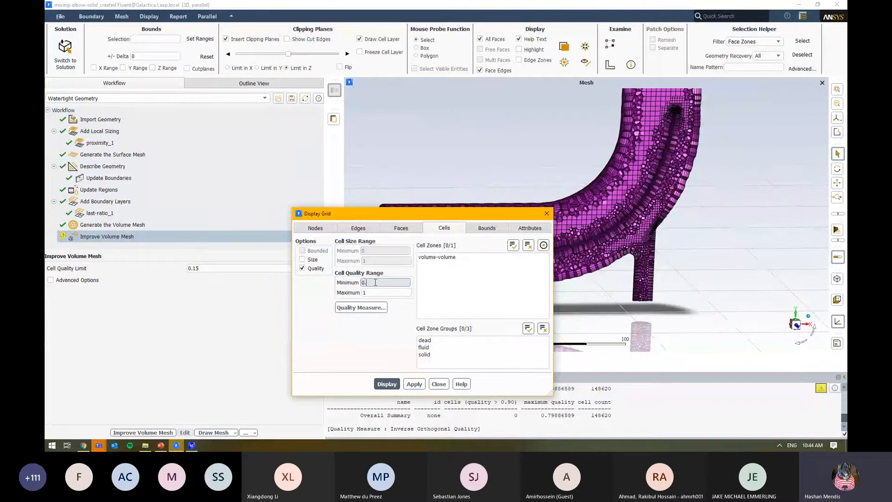
click(483, 258)
click(386, 384)
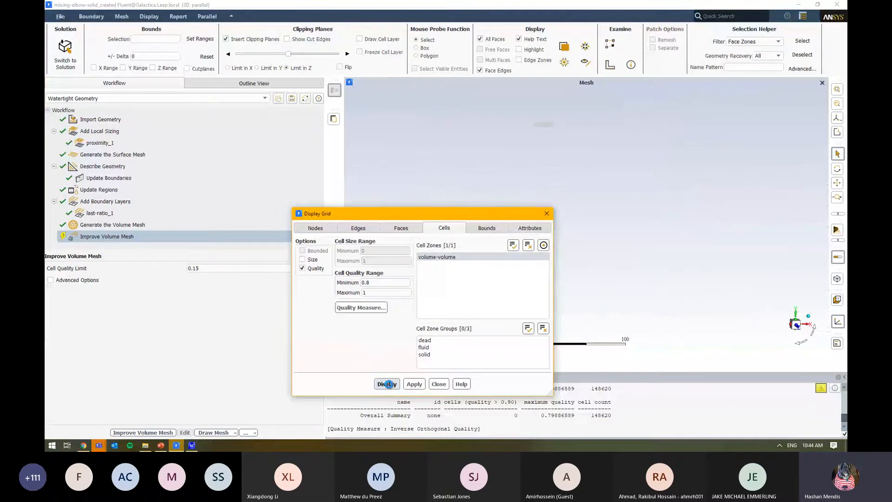
drag(471, 217, 348, 208)
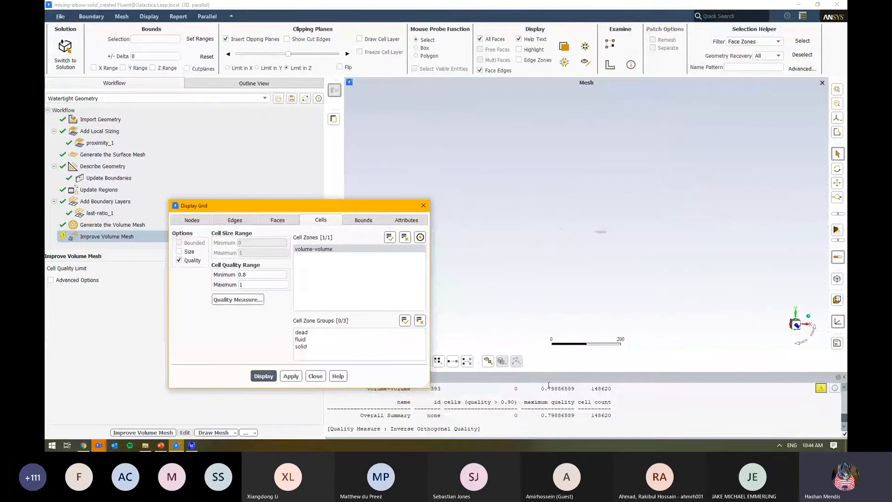
click(837, 89)
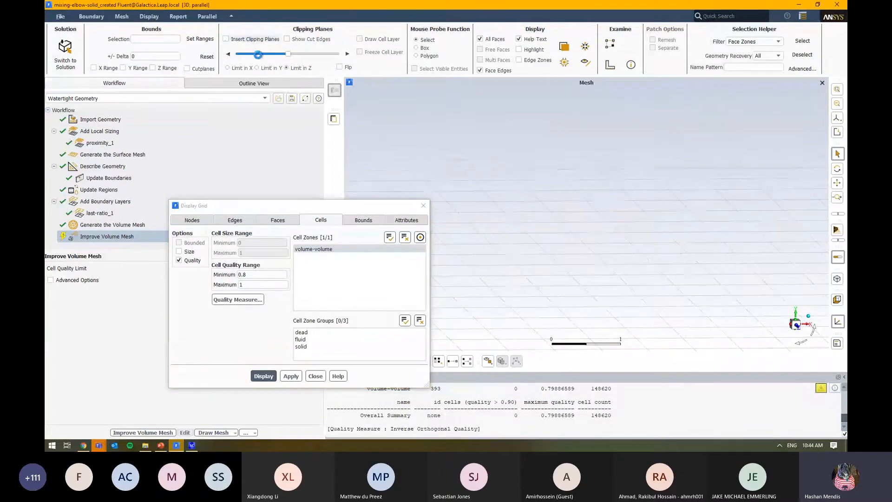
Remove the clipping planes and display the volume-volume cells in the quality range 0.7 to 1
click(251, 39)
click(249, 274)
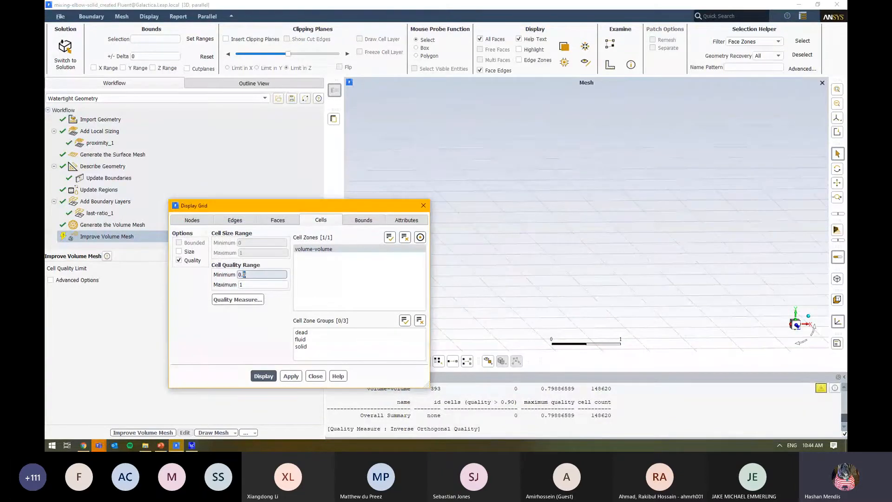
click(263, 376)
click(837, 90)
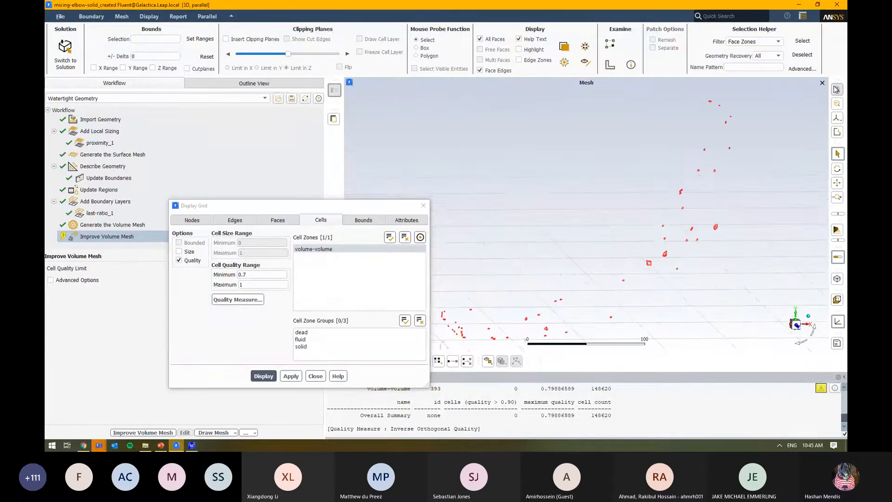
scroll(632, 242, up, 2)
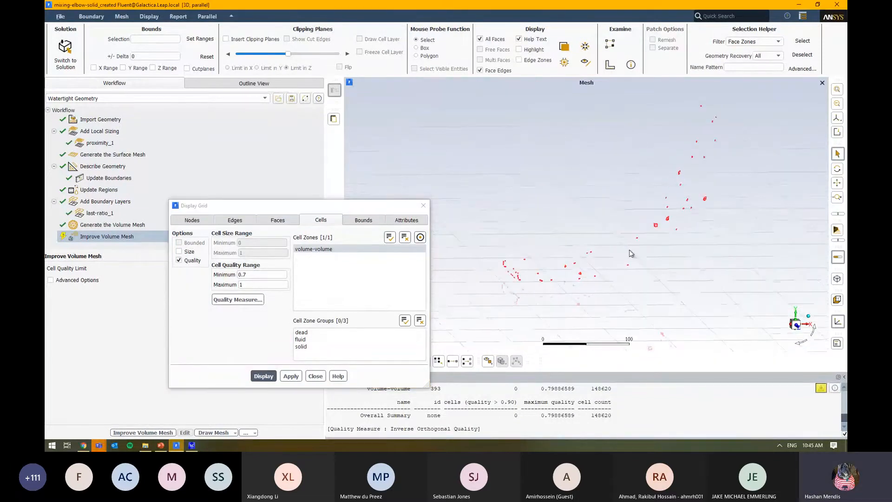
Examine the shapes and locations of the displayed low-quality cells along the elbow, and close the grid display settings
click(258, 273)
scroll(527, 282, up, 5)
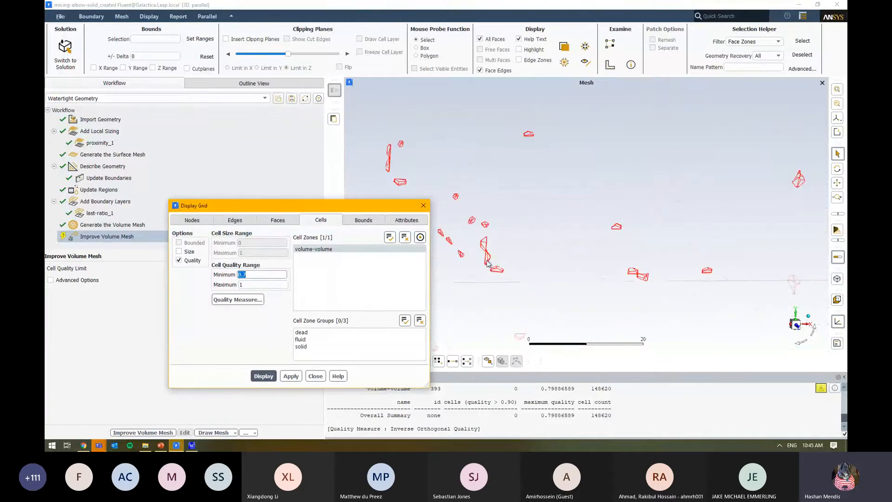
scroll(548, 283, down, 4)
scroll(598, 289, down, 3)
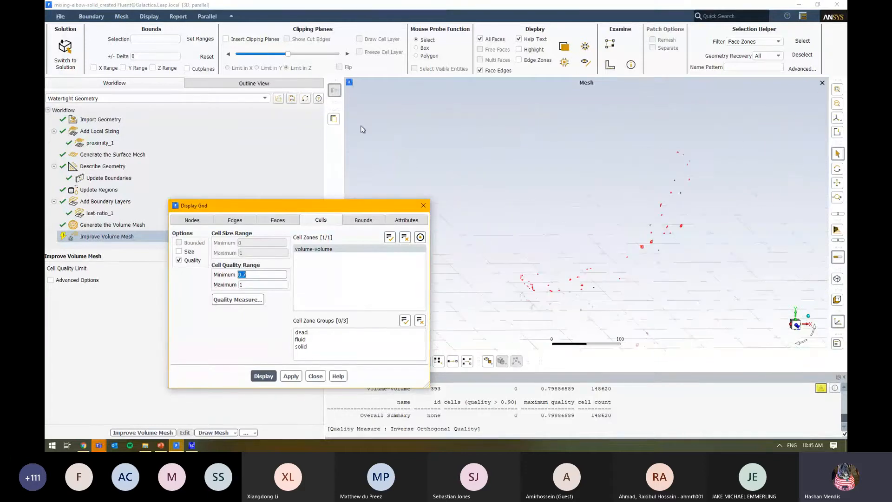
click(250, 39)
click(316, 378)
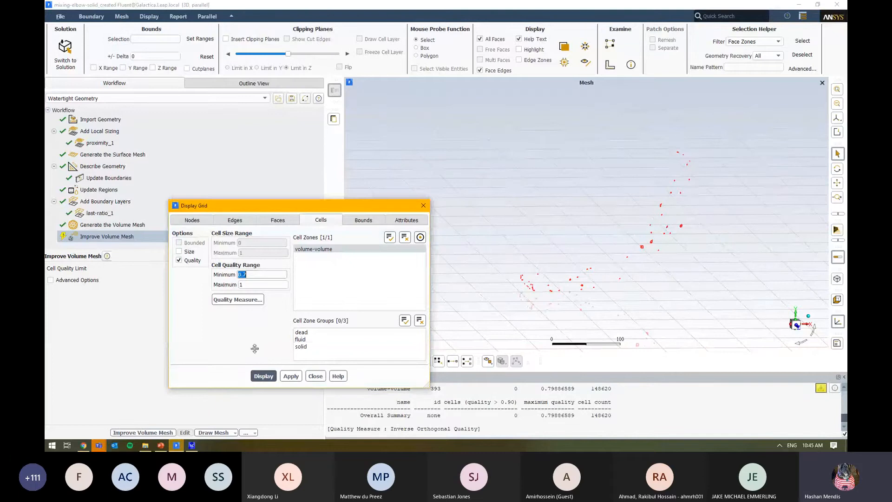
click(423, 205)
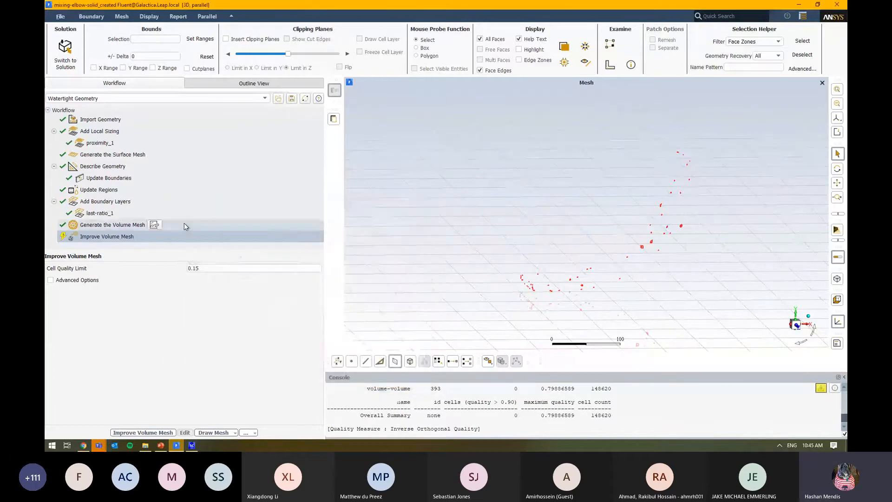
Delete the Improve Volume Mesh task from the workflow
right_click(204, 239)
click(218, 287)
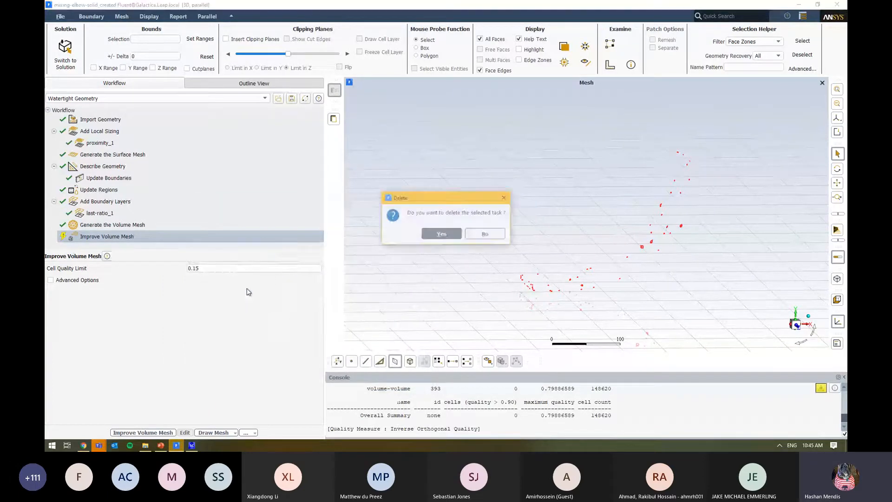
key(Return)
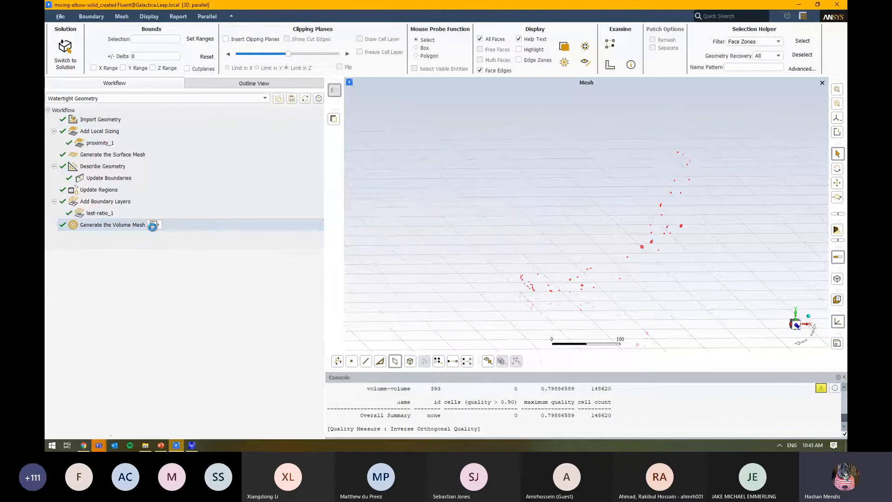
Reopen the volume mesh task for editing, set the advanced option Avoid 1/8 octree transition to yes, and regenerate the mesh
click(154, 224)
click(134, 226)
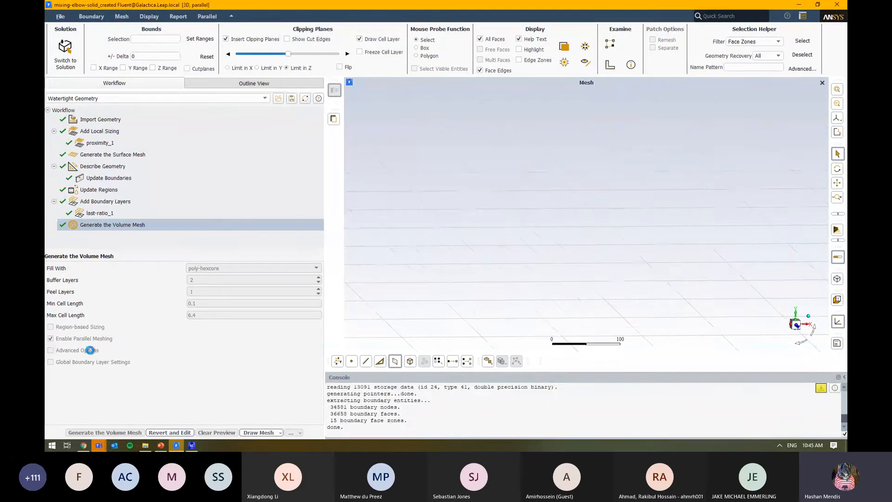
click(90, 350)
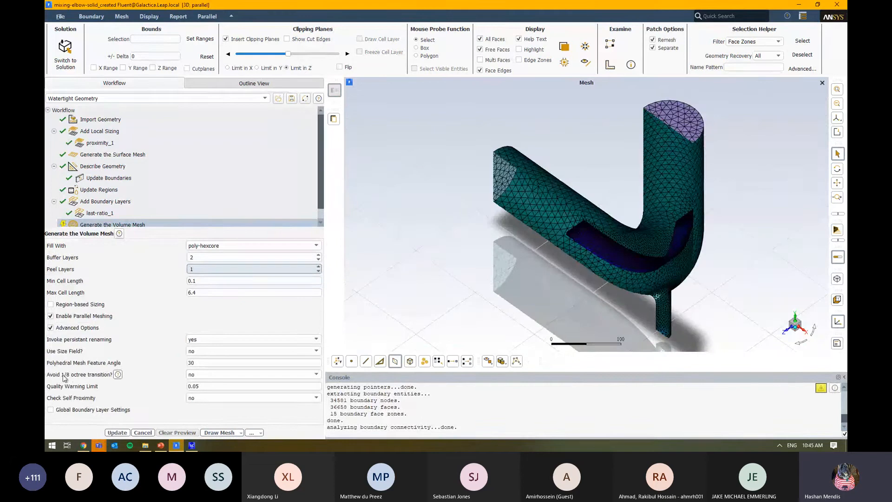
click(195, 374)
click(201, 384)
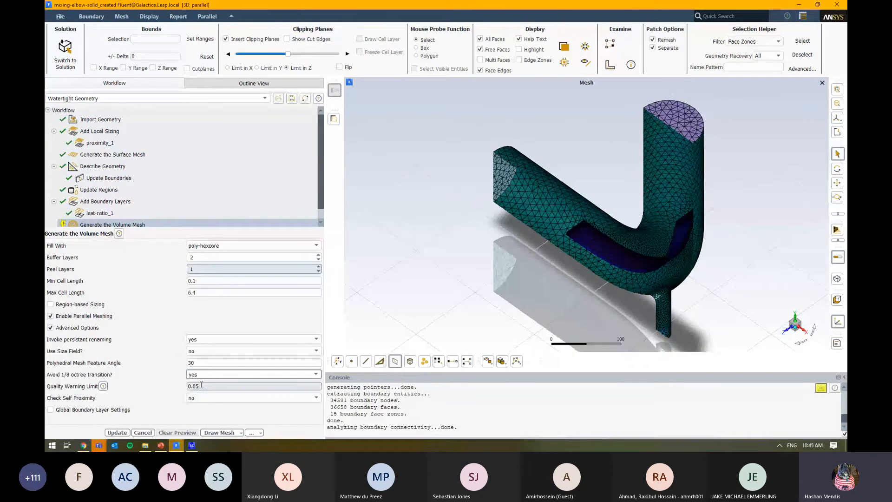
drag(438, 279, 459, 300)
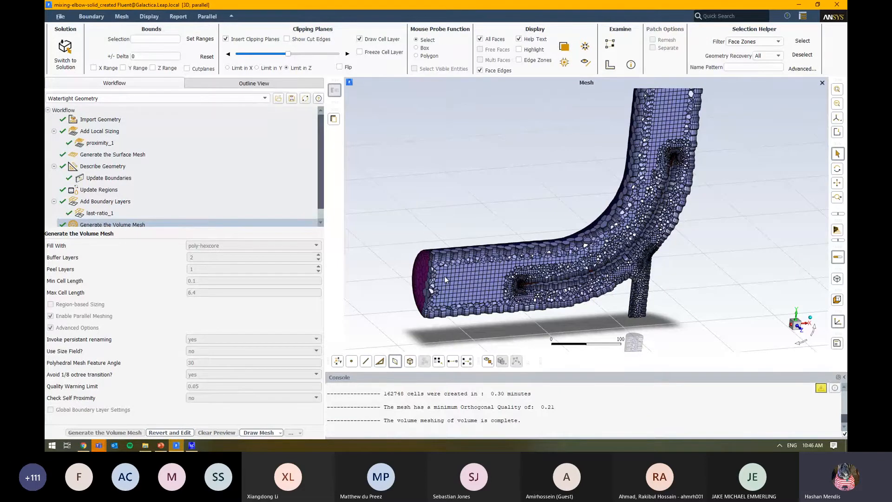
scroll(542, 298, up, 2)
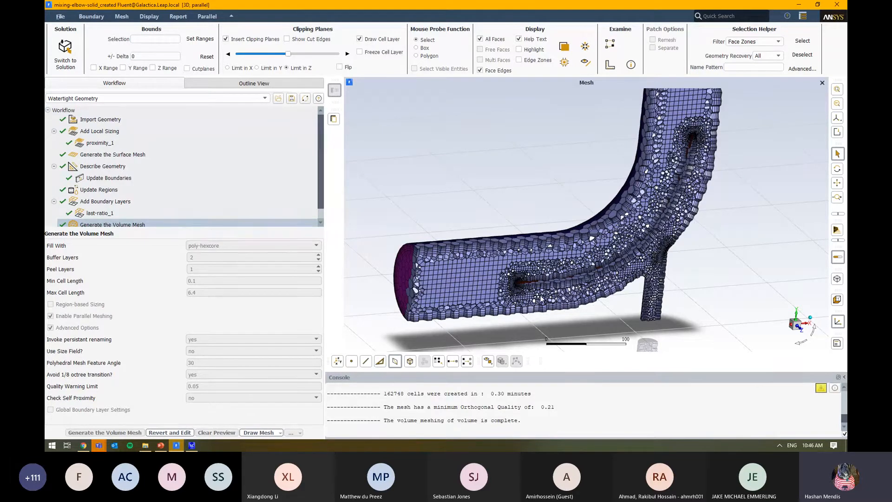
Switch to SpaceClaim to view the elbow's fluid volume around the vane, and return to Fluent
click(191, 445)
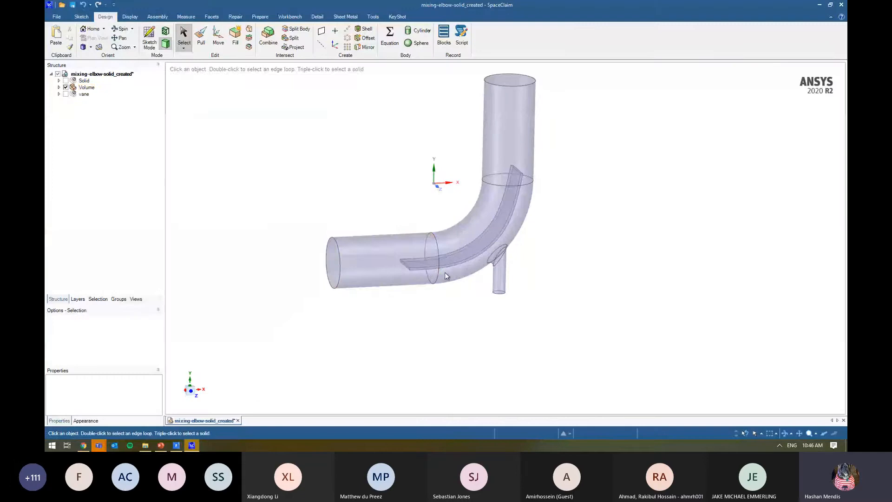
scroll(418, 273, up, 5)
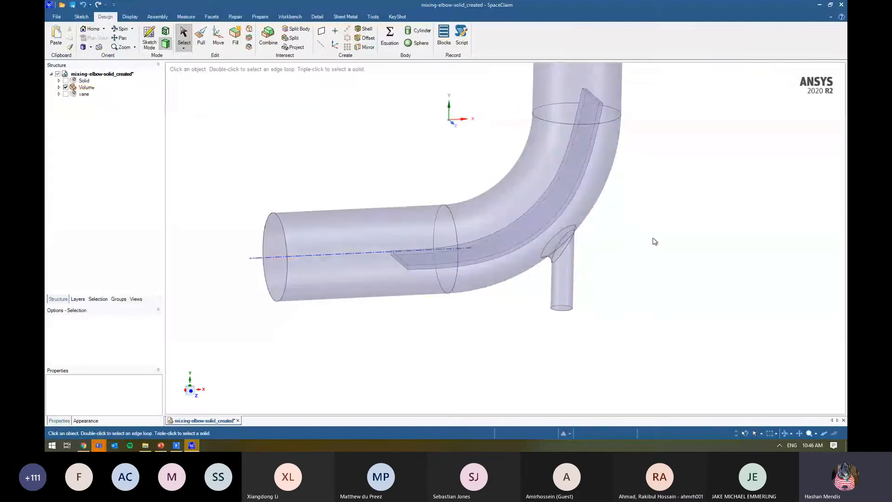
click(818, 6)
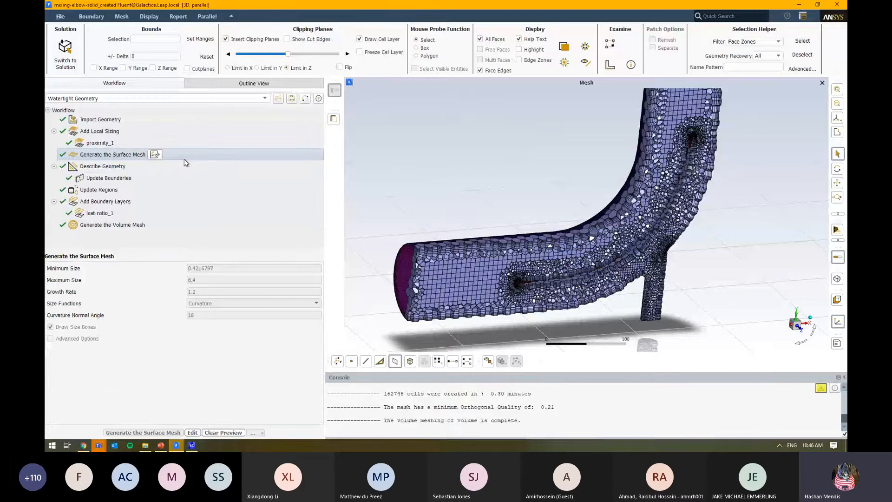
Examine the regenerated mesh's transition from the fine cells around the vane's ends to the coarse hexcore cells
click(204, 224)
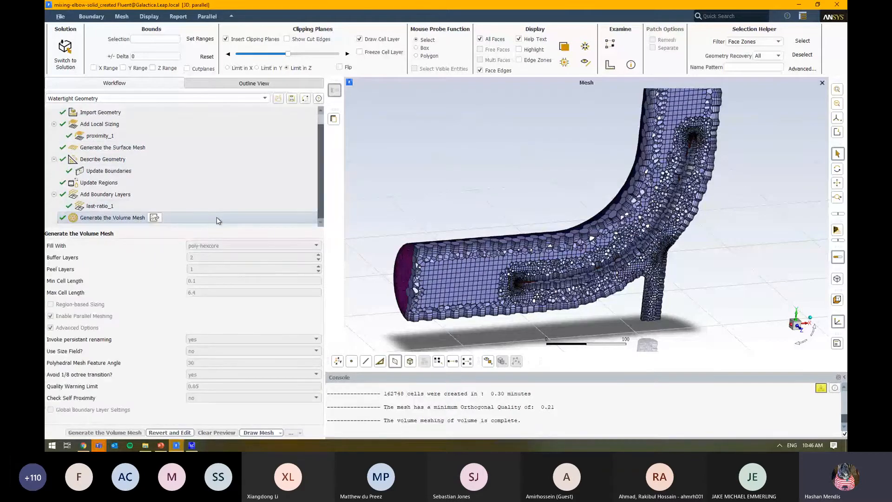
middle_drag(547, 269, 467, 254)
scroll(467, 254, up, 5)
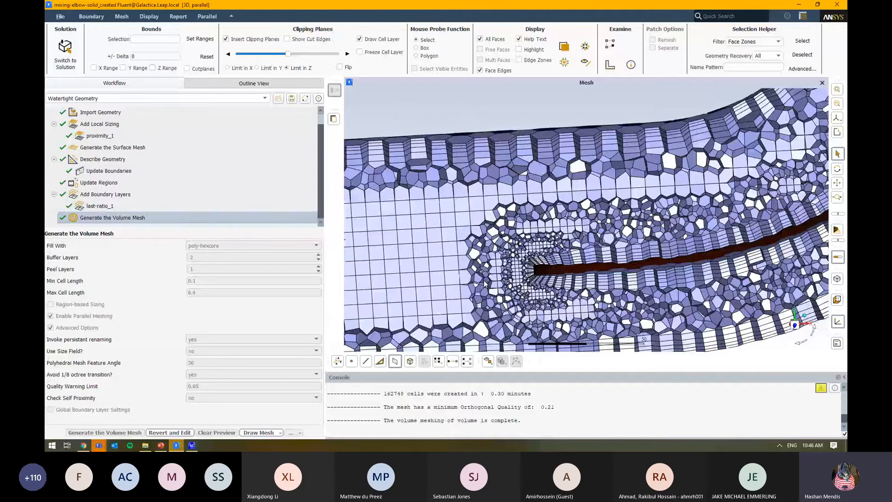
scroll(485, 284, up, 2)
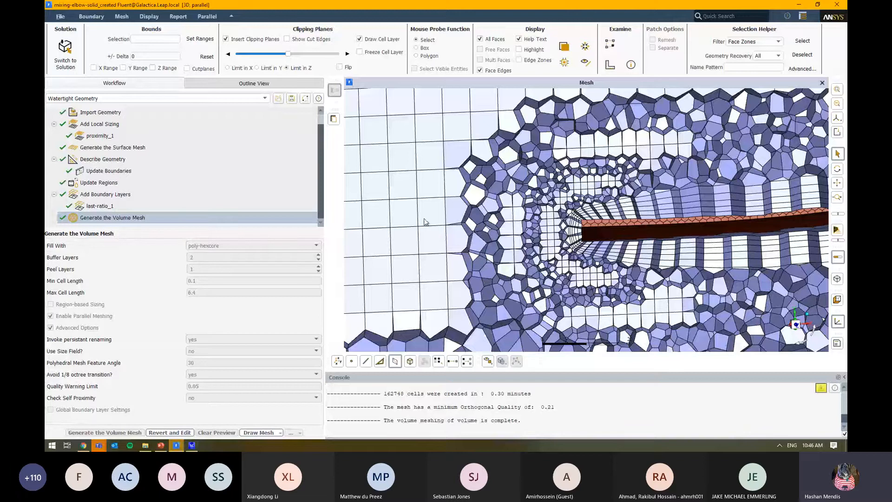
scroll(421, 252, up, 1)
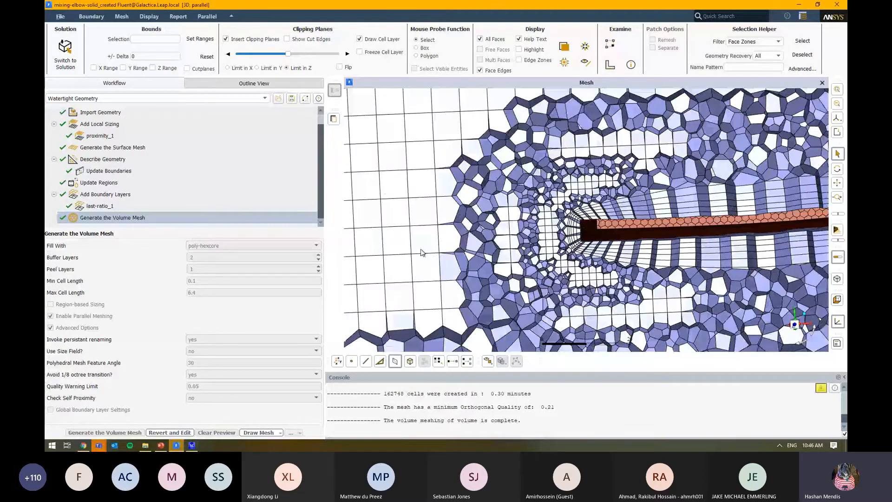
drag(421, 252, 445, 237)
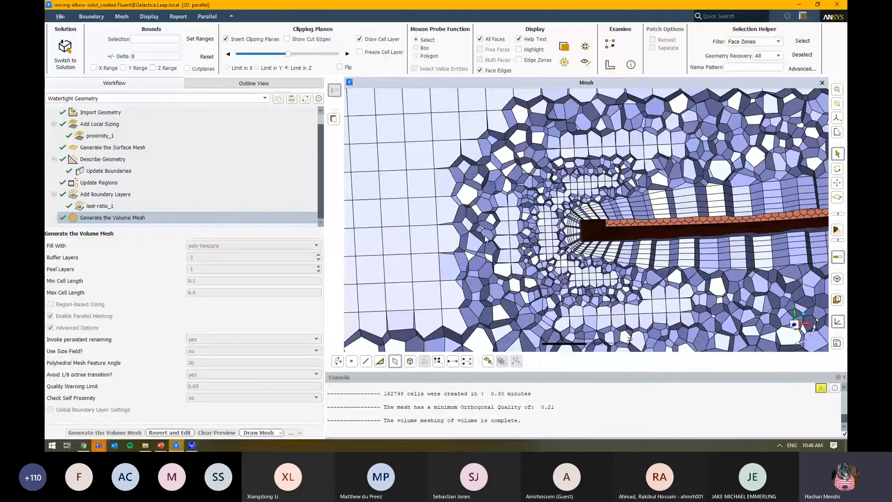
scroll(485, 238, down, 4)
scroll(629, 270, down, 4)
scroll(656, 196, up, 2)
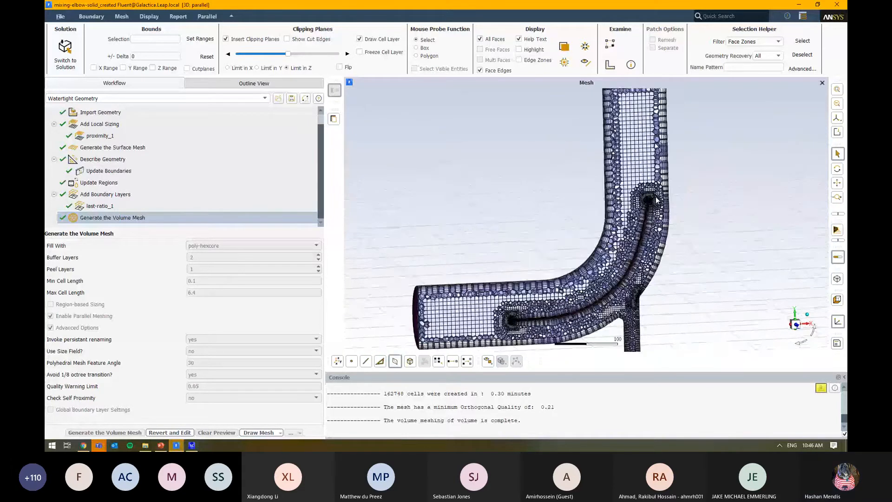
drag(656, 196, 566, 293)
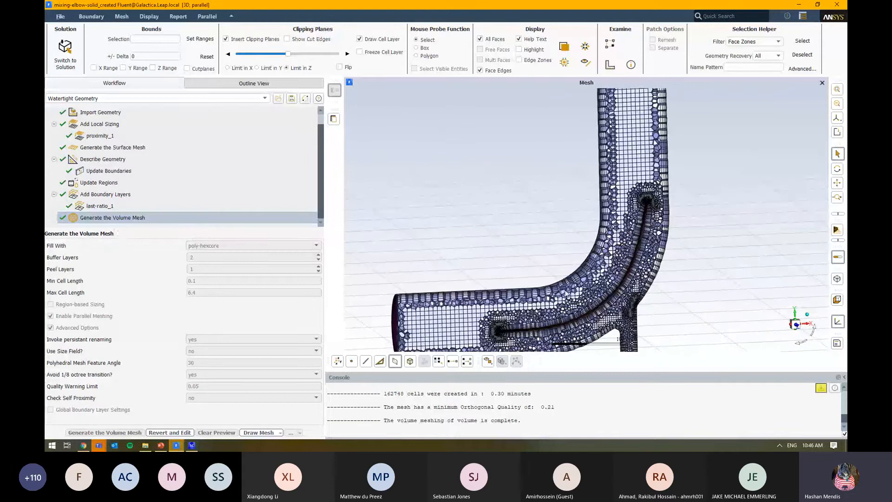
Examine the clipped volume mesh of the elbow around the internal vane
scroll(576, 232, down, 2)
scroll(511, 288, up, 4)
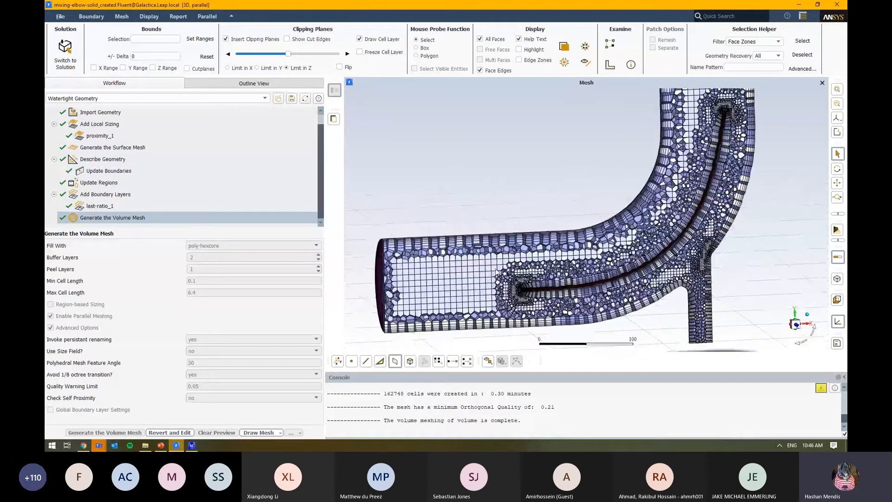
drag(481, 279, 504, 291)
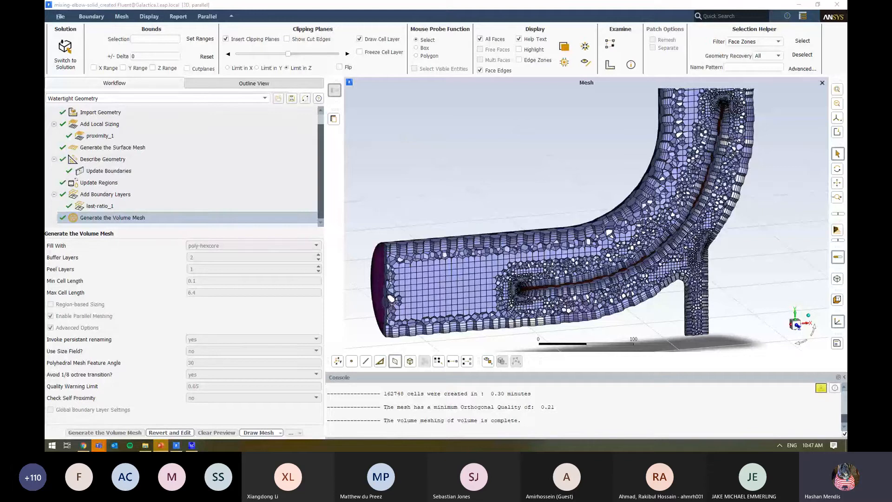
Switch to the PowerPoint presentation and review the slides on labels and zones, zone selection, and face size versus body size
drag(846, 158, 562, 4)
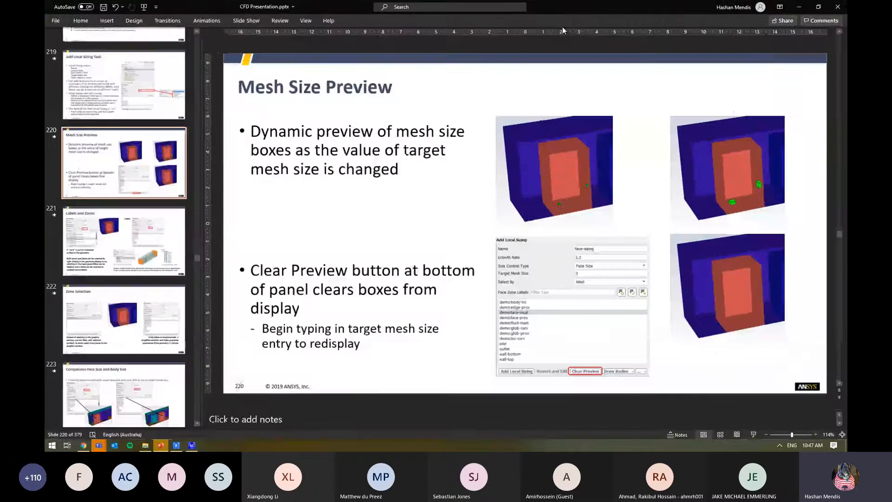
click(178, 234)
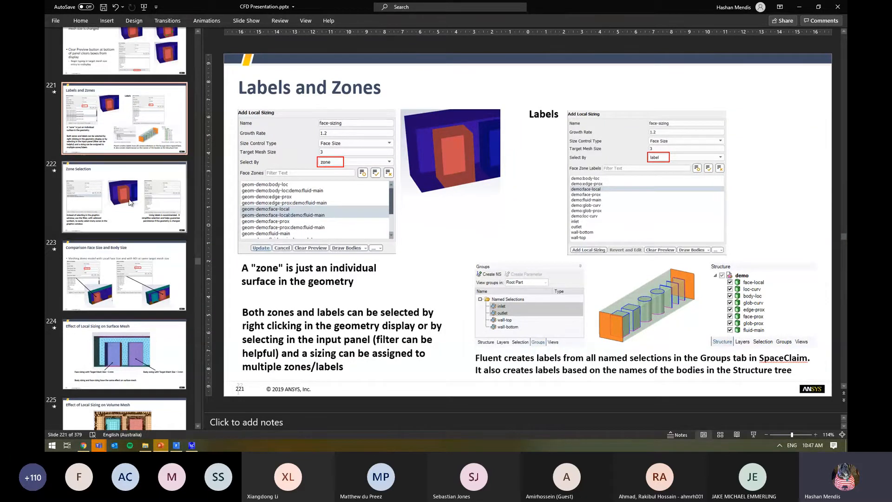
scroll(135, 195, down, 1)
scroll(225, 192, down, 1)
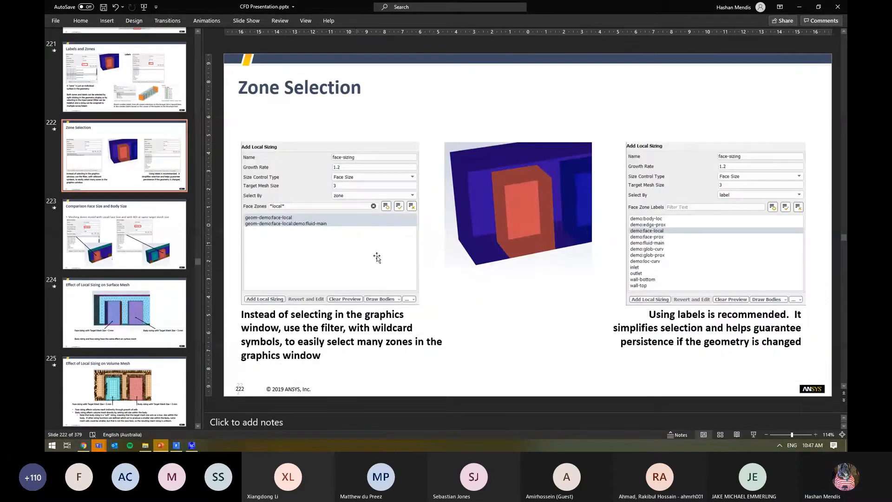
scroll(469, 269, down, 1)
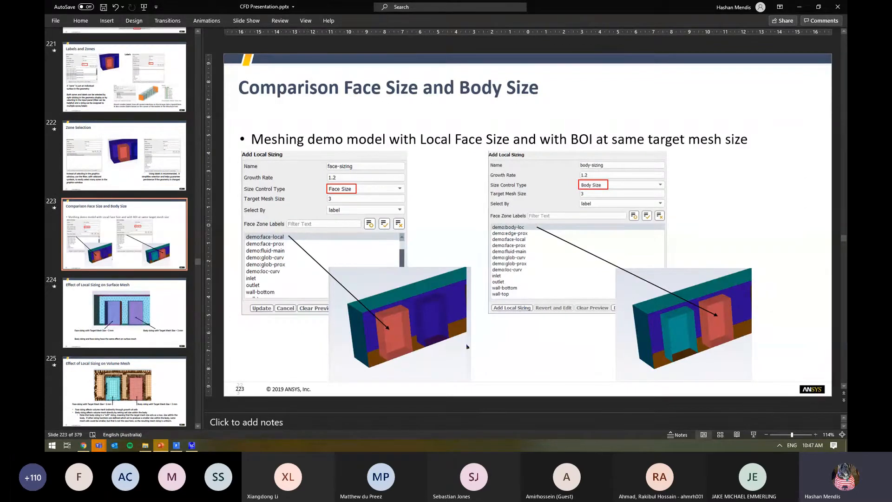
Return to Fluent, enable adding another local sizing in the Add Local Sizing task, and open its size control type options
key(alt+Tab)
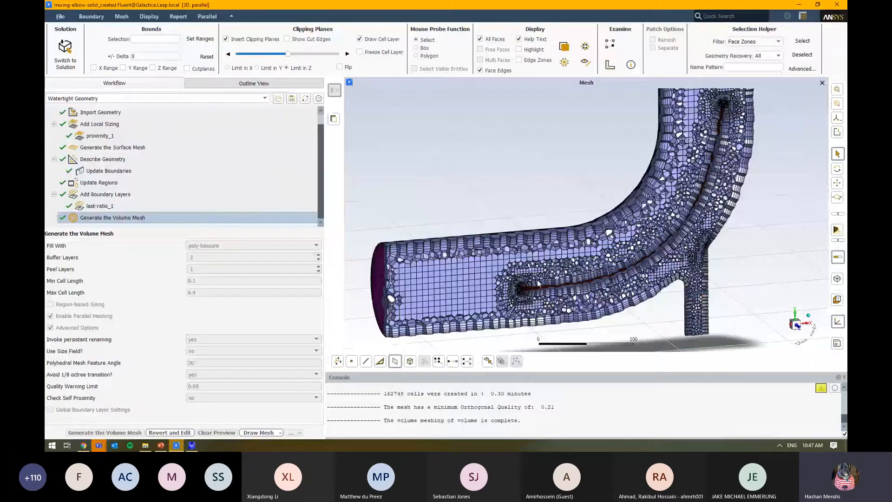
click(192, 138)
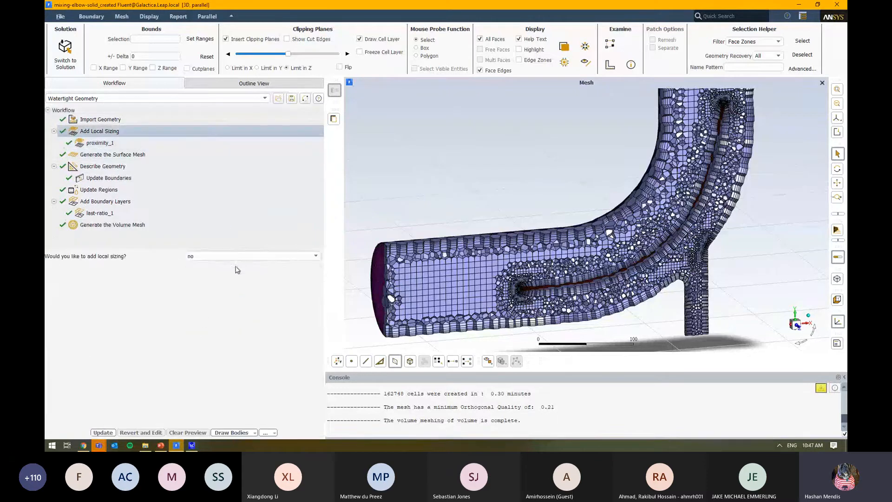
click(213, 256)
click(211, 265)
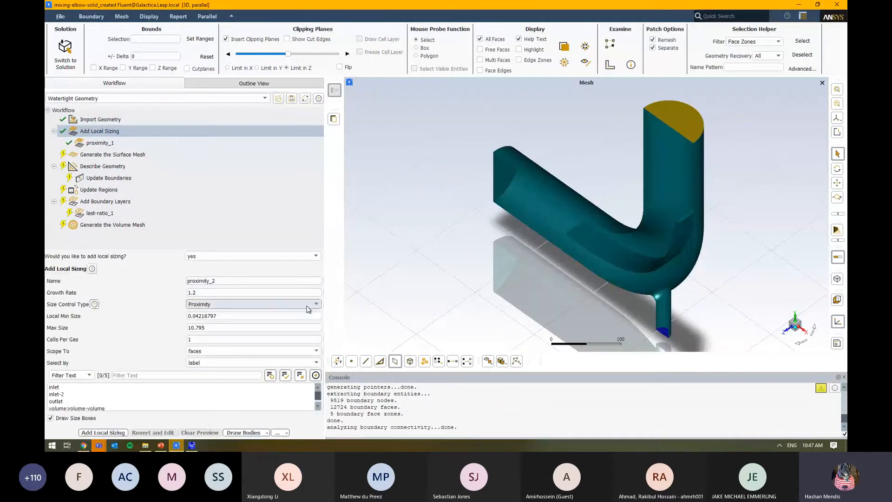
click(301, 304)
Switch to PowerPoint and review the slides on local sizing effects and on face versus edge scoping for proximity sizing
key(alt+Tab)
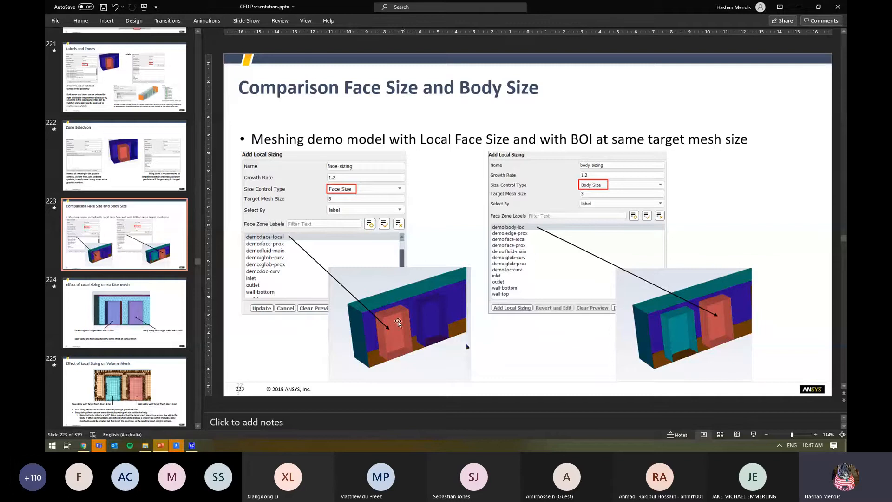
scroll(601, 325, down, 1)
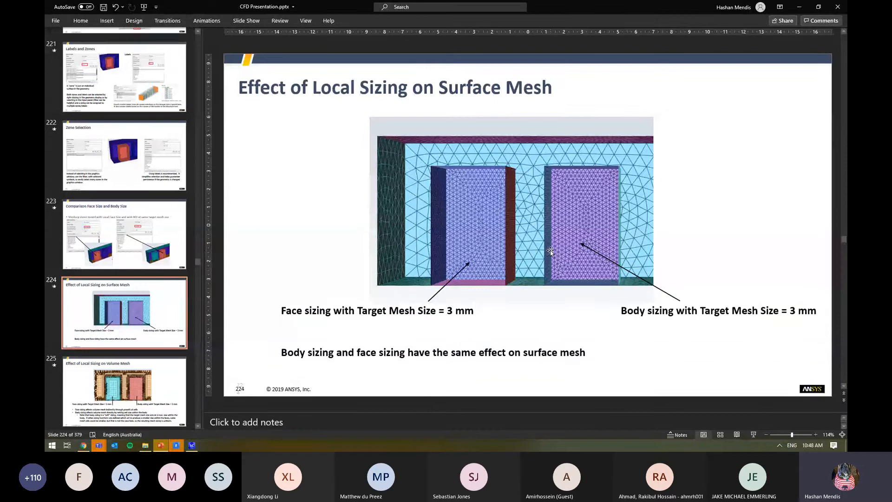
scroll(550, 252, down, 1)
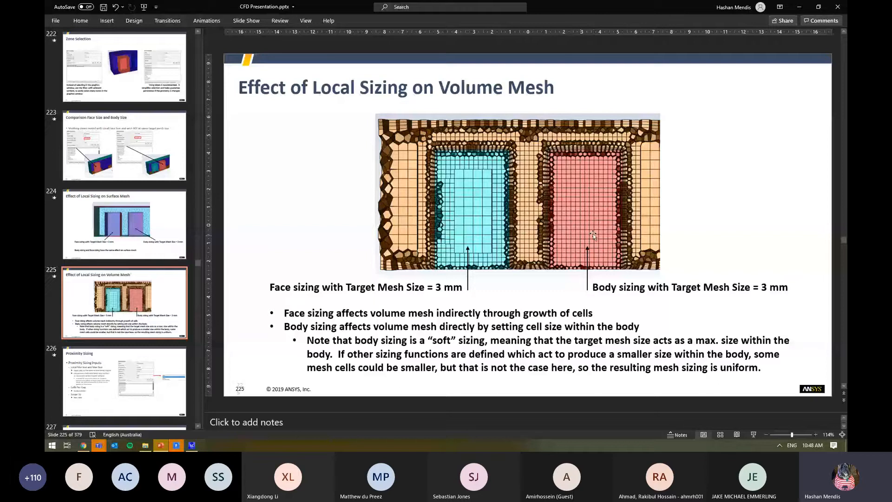
scroll(125, 230, down, 3)
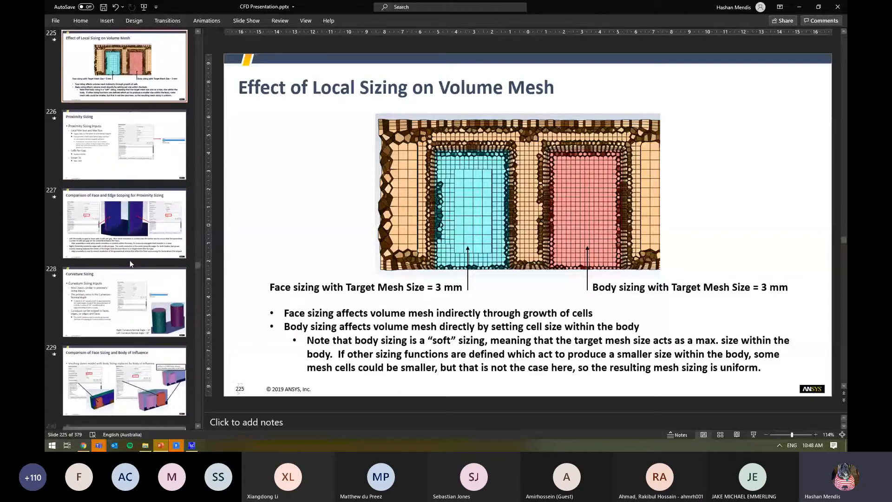
click(125, 230)
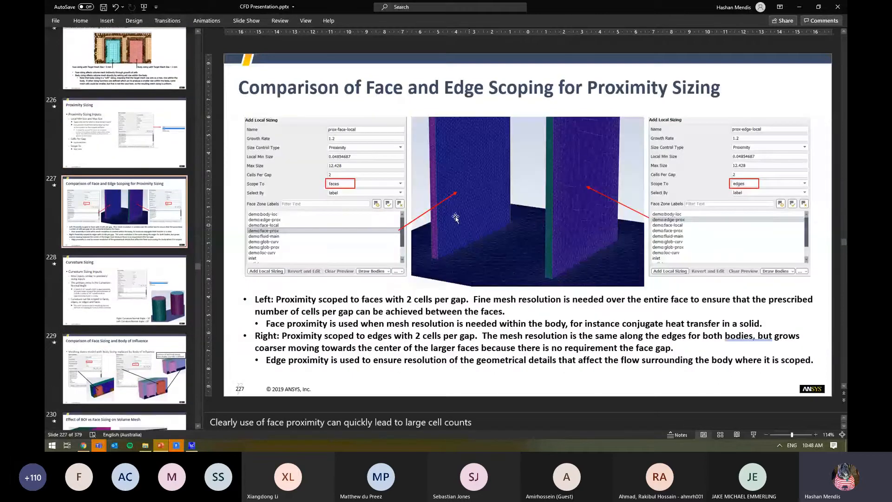
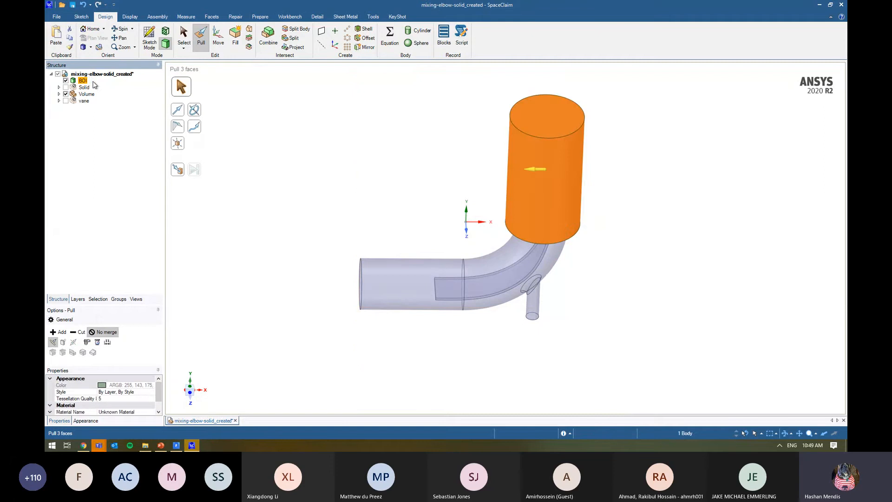
Leave the Pull tool in SpaceClaim and inspect the BOI cylinder enclosing the elbow's vertical pipe
click(367, 216)
key(s)
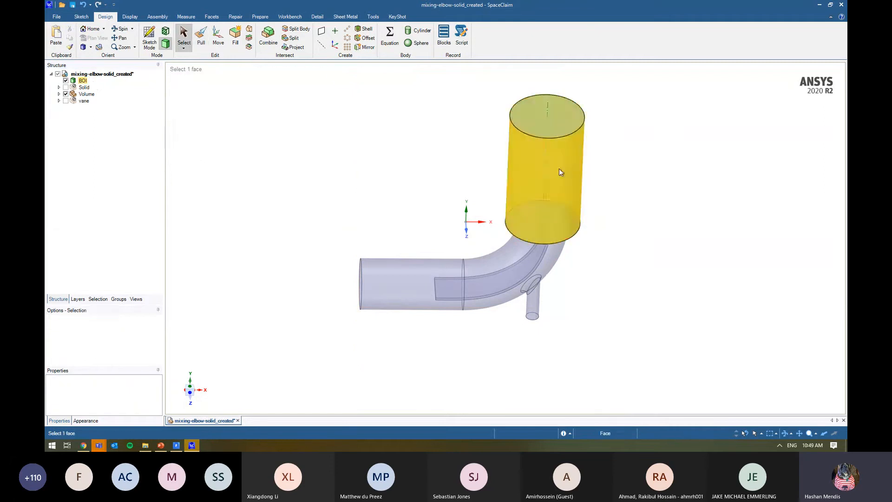
click(558, 170)
click(627, 220)
Switch to Fluent and revert and update the Import Geometry task to reload mixing-elbow-solid_created with the BOI body
key(alt+Tab)
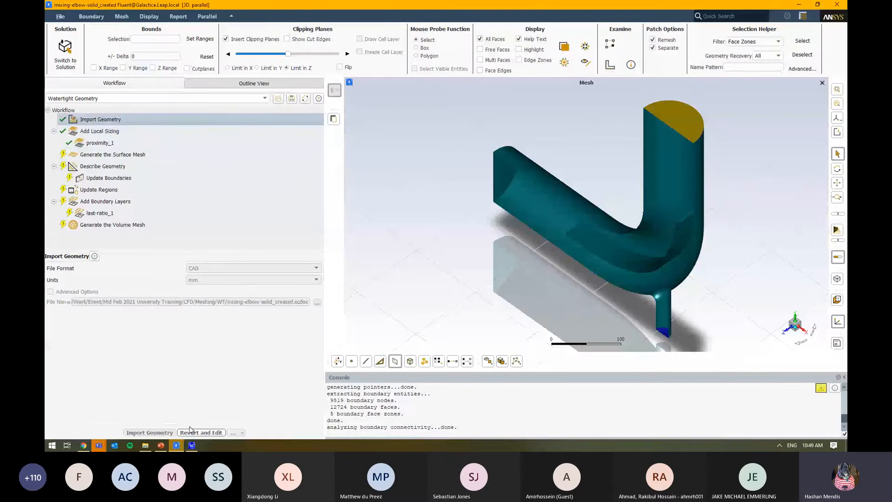
click(200, 432)
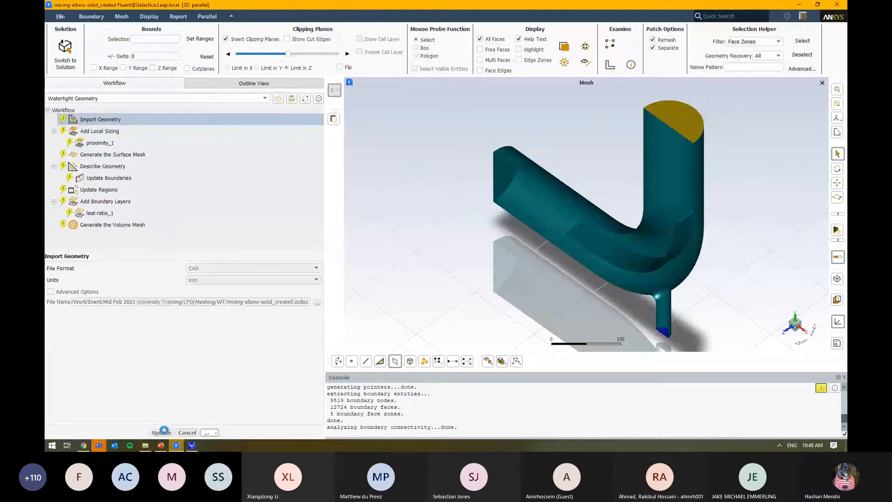
click(191, 445)
key(alt+Tab)
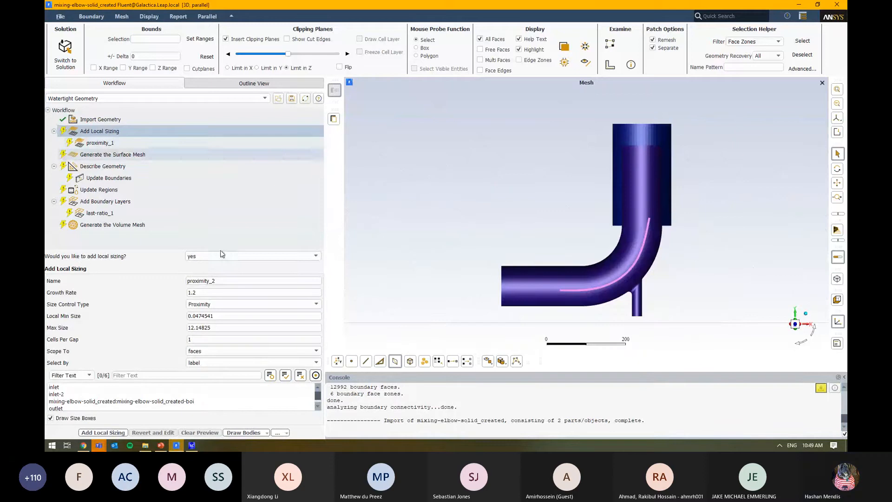
Set the new local sizing's control type to Body Of Influence and scope it to the mixing-elbow-solid_created-boi cylinder
click(272, 304)
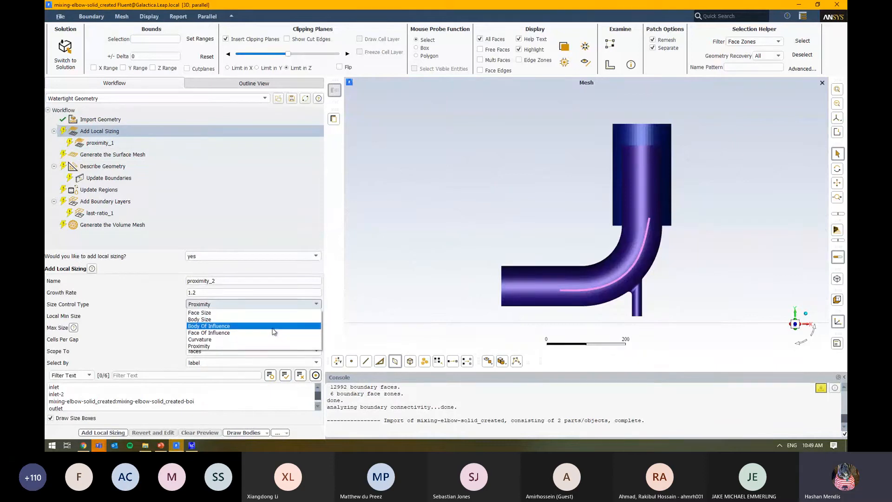
click(274, 331)
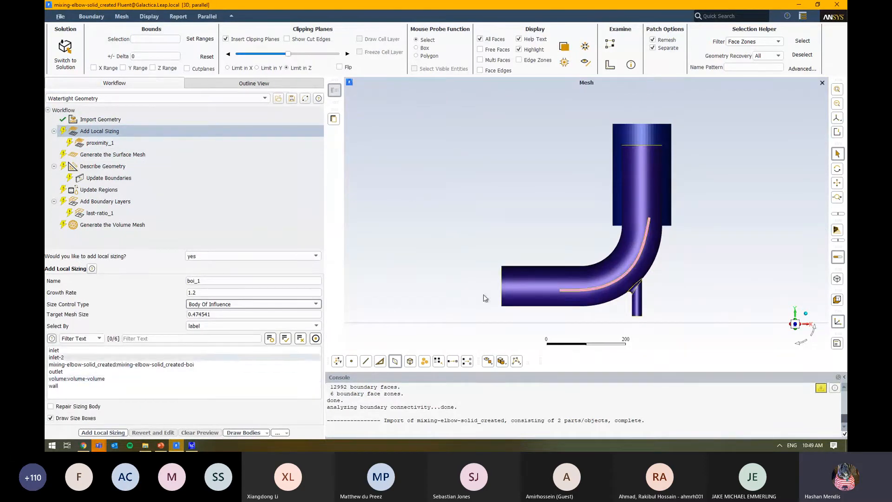
right_click(642, 131)
drag(643, 214, 669, 235)
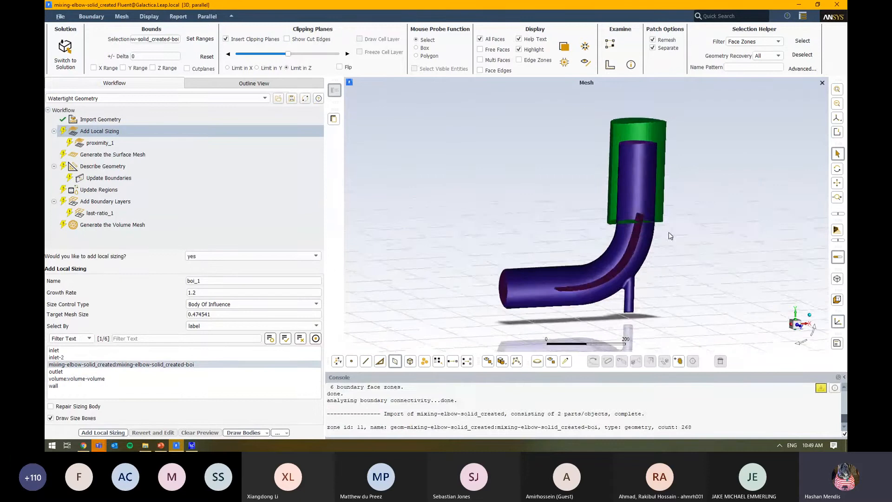
Set the body of influence's target mesh size to 5 and add the sizing, also completing the upstream proximity_1 task
scroll(577, 222, up, 10)
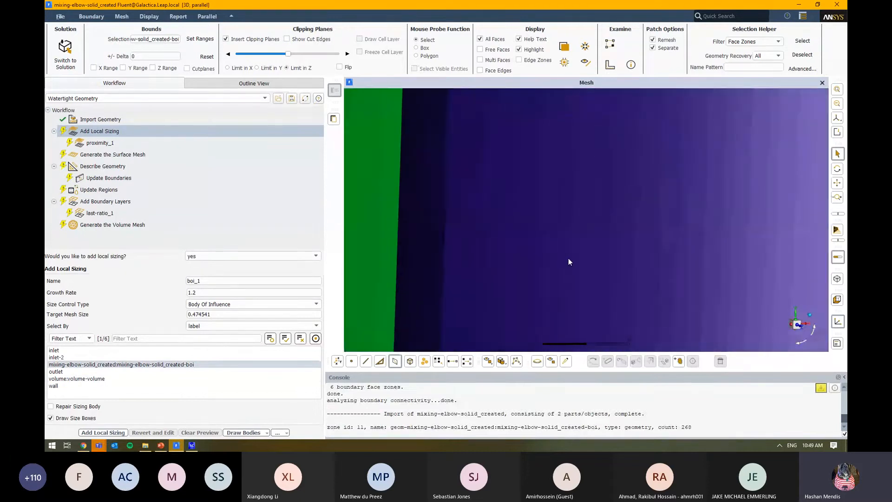
drag(234, 314, 185, 315)
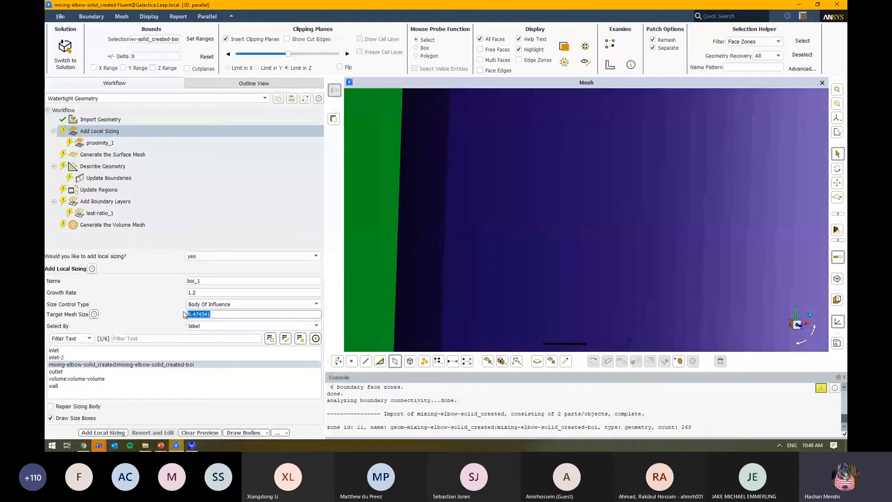
text(5)
click(127, 433)
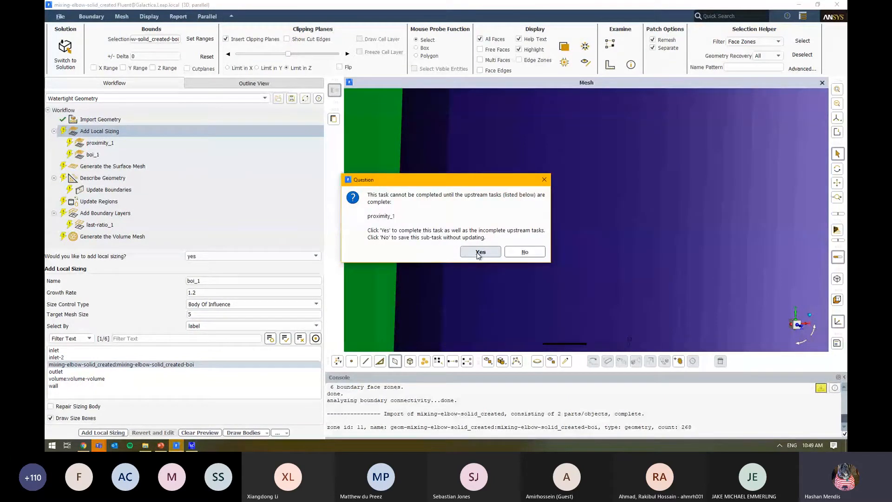
click(480, 252)
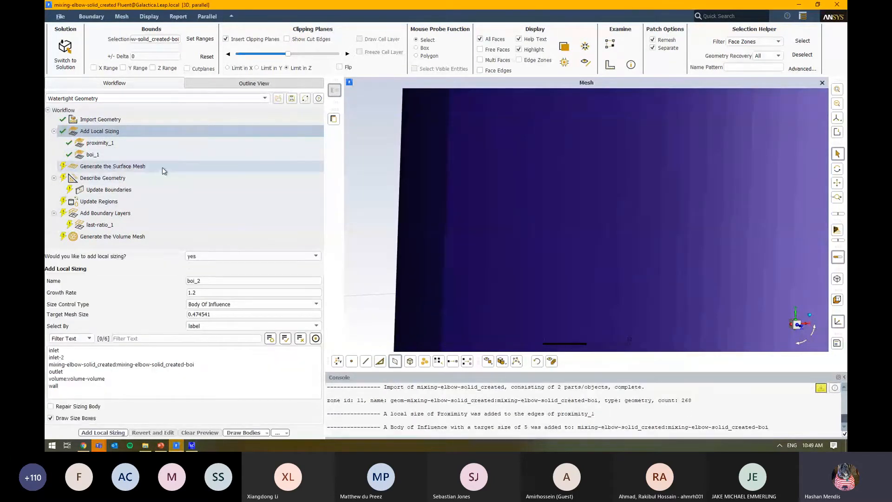
Update the regions, also completing the upstream surface mesh and Describe Geometry tasks
click(183, 166)
click(142, 201)
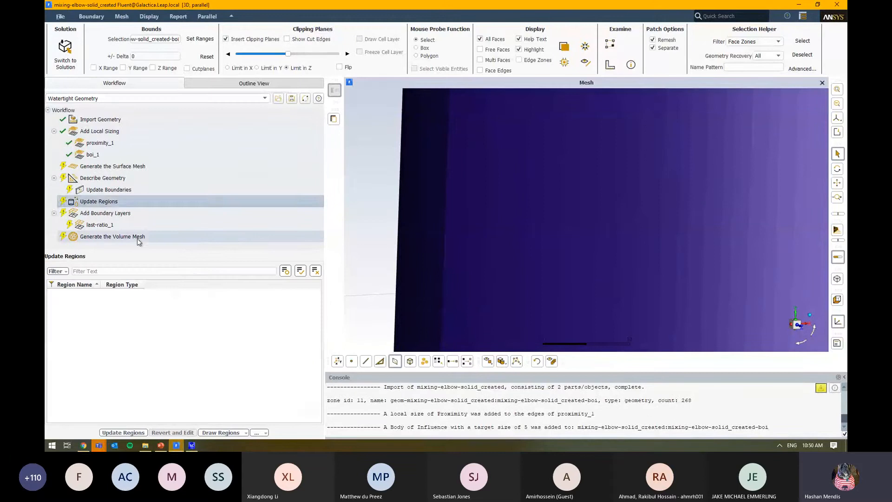
click(139, 225)
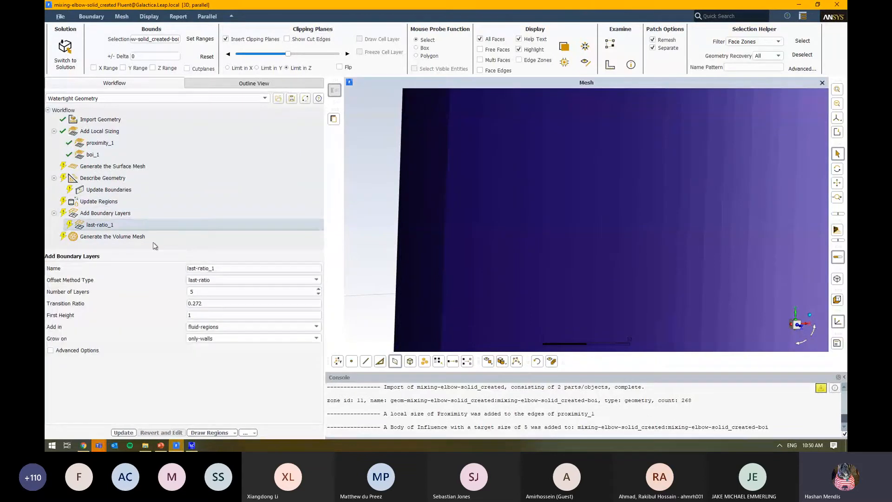
click(157, 201)
click(123, 433)
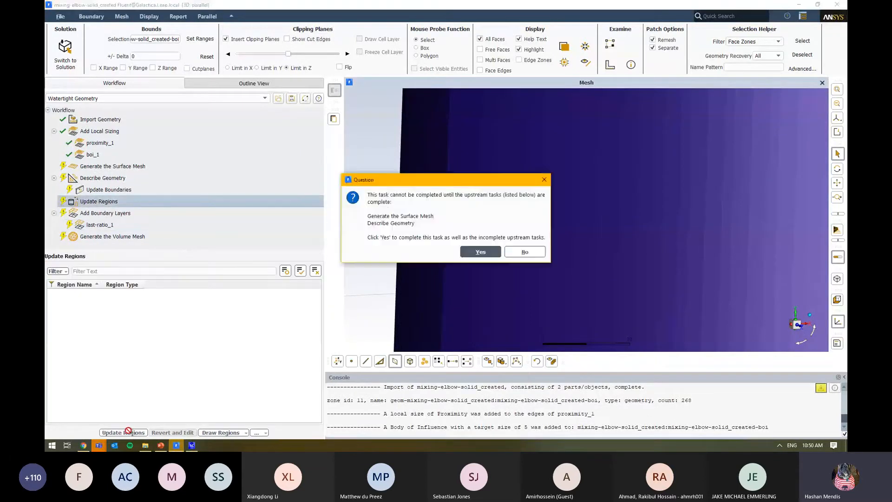
click(480, 252)
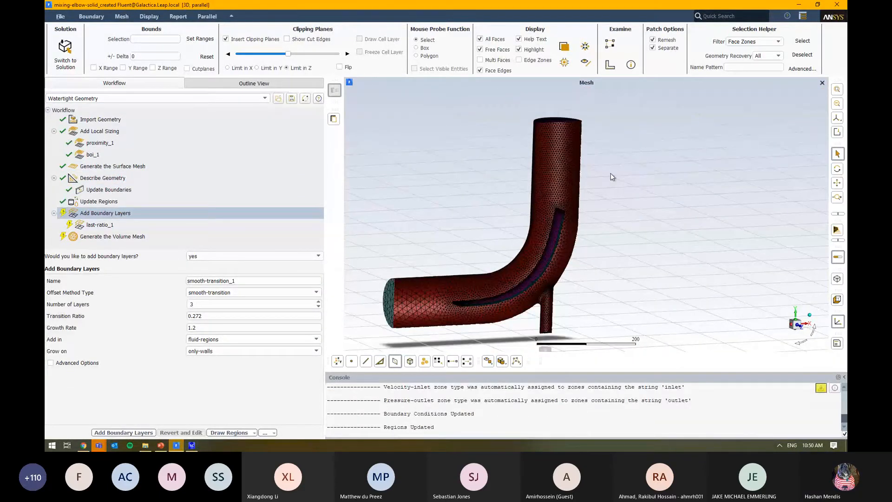
Set the last-ratio_1 boundary layer control to 4 layers and update it
scroll(556, 174, up, 5)
scroll(569, 159, down, 3)
scroll(637, 143, down, 4)
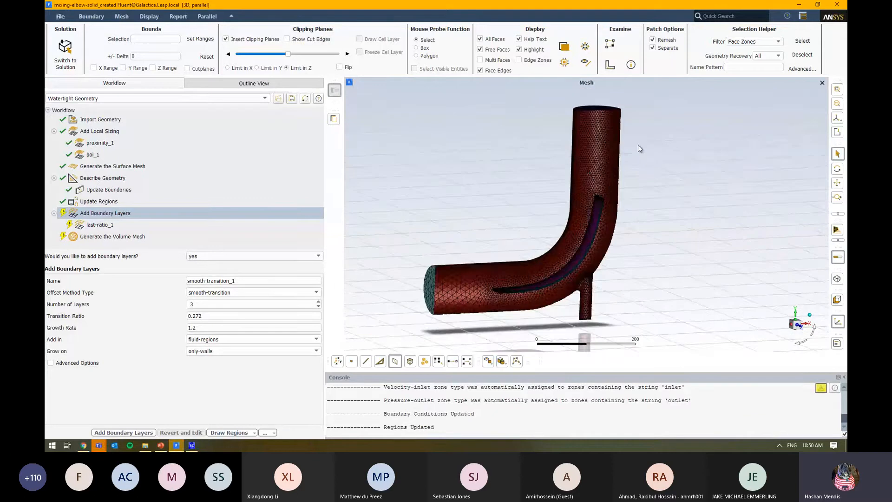
scroll(479, 289, up, 5)
scroll(516, 284, down, 4)
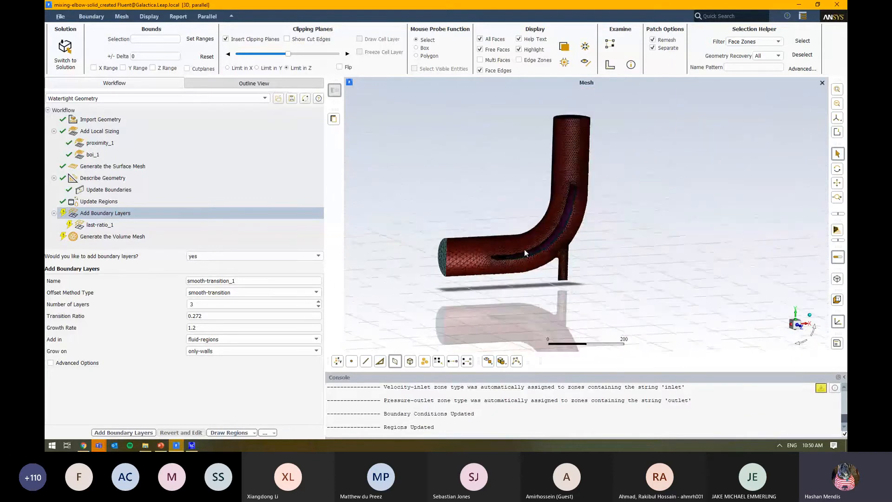
click(106, 225)
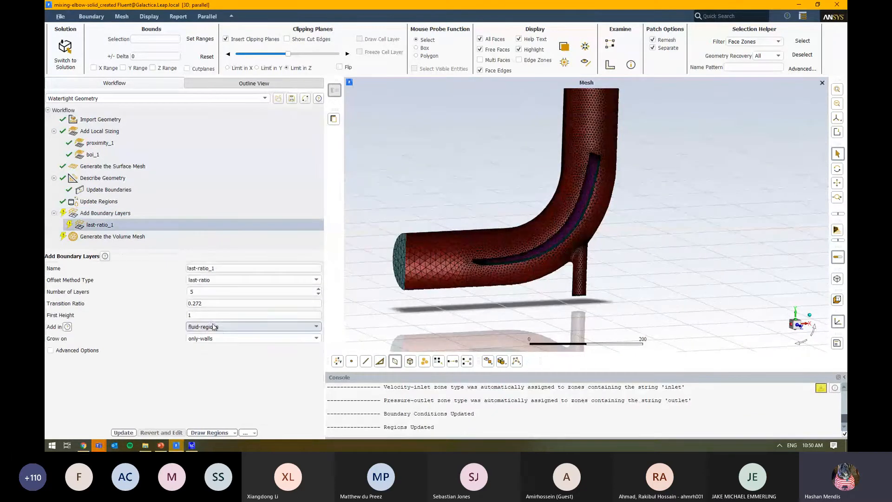
click(318, 294)
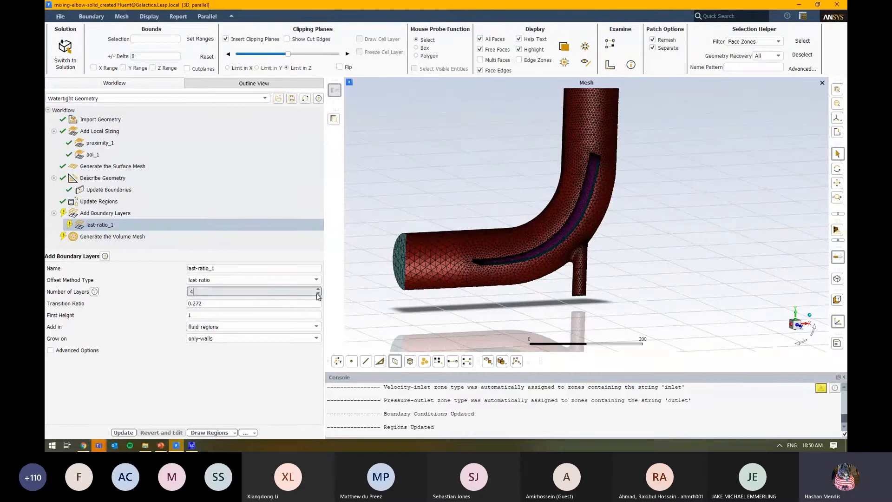
click(119, 433)
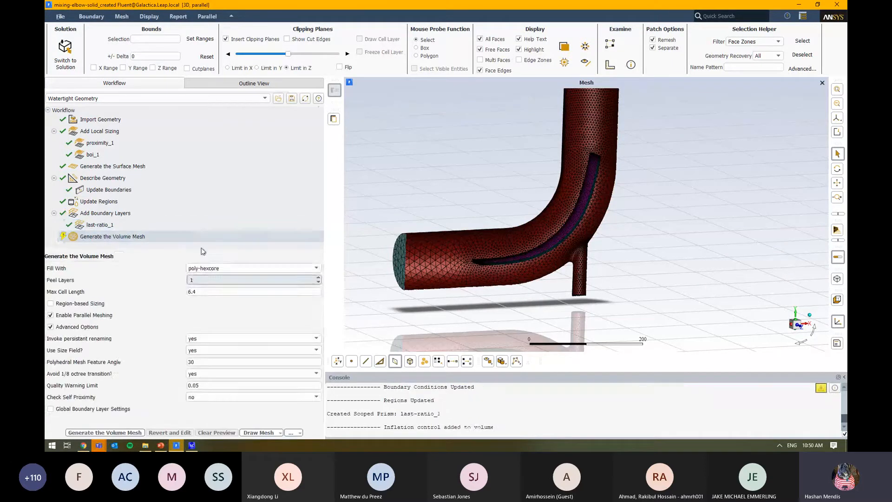
Generate the volume mesh with a hexcore fill and the advanced options turned off
click(293, 269)
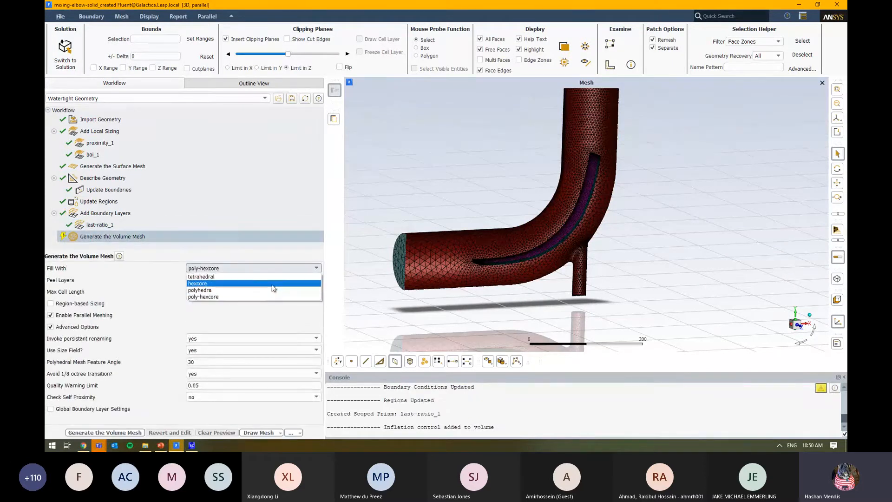
click(273, 283)
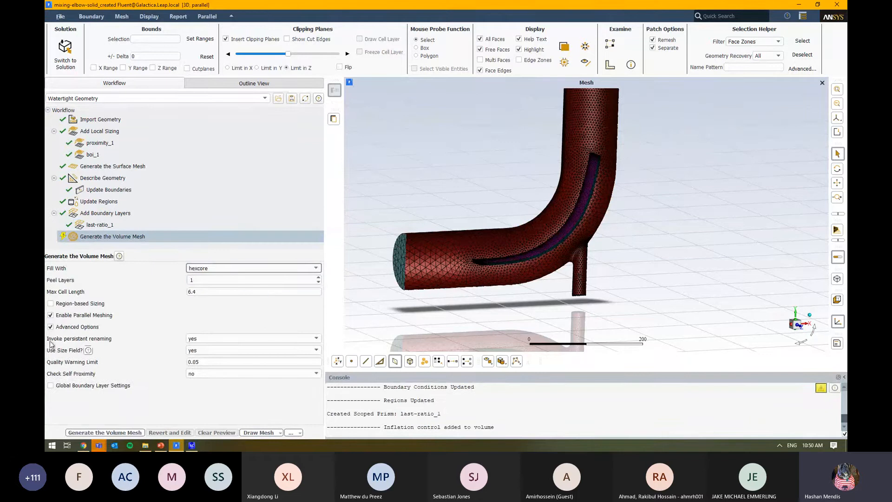
click(82, 329)
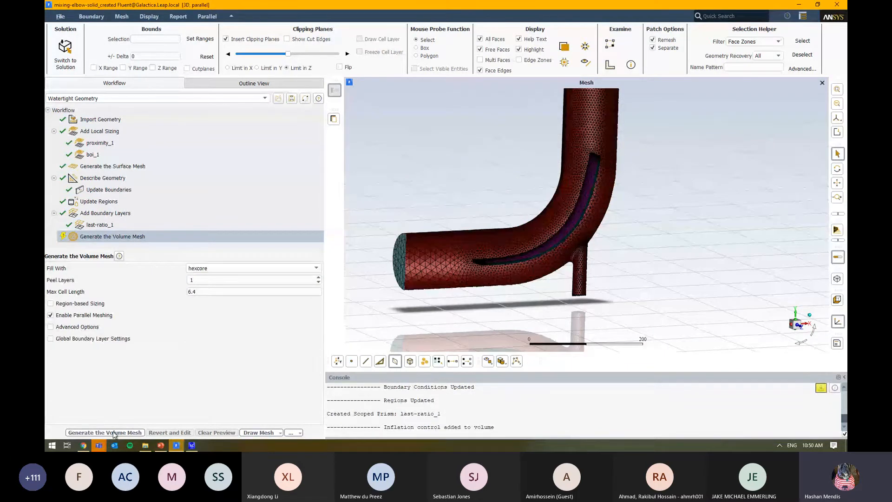
click(113, 432)
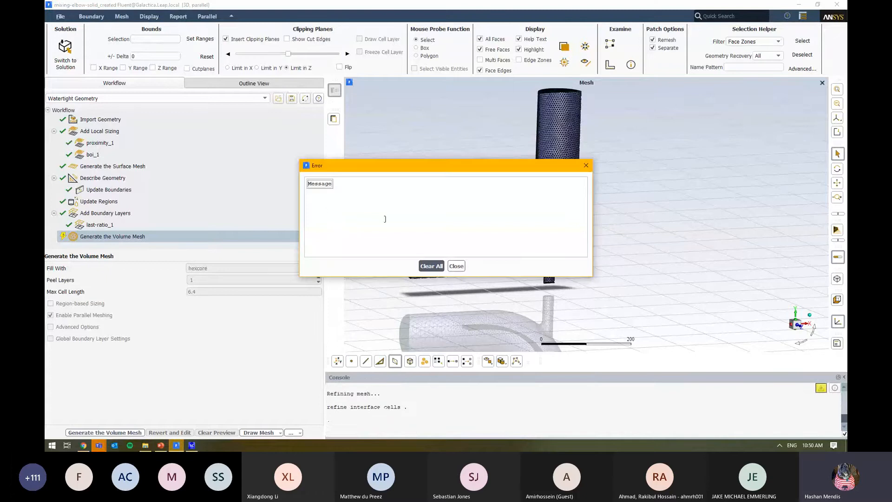
click(456, 265)
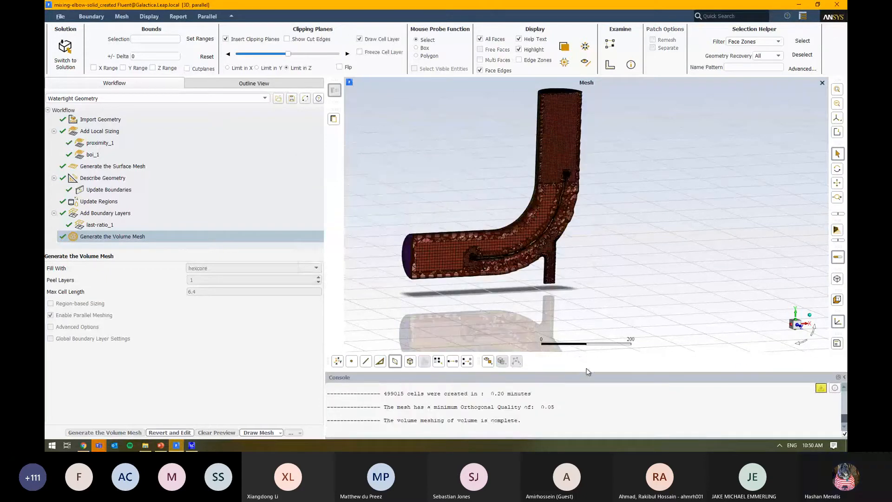
Review the console's cell quality summary and the warnings logged during the volume meshing
drag(585, 371, 572, 287)
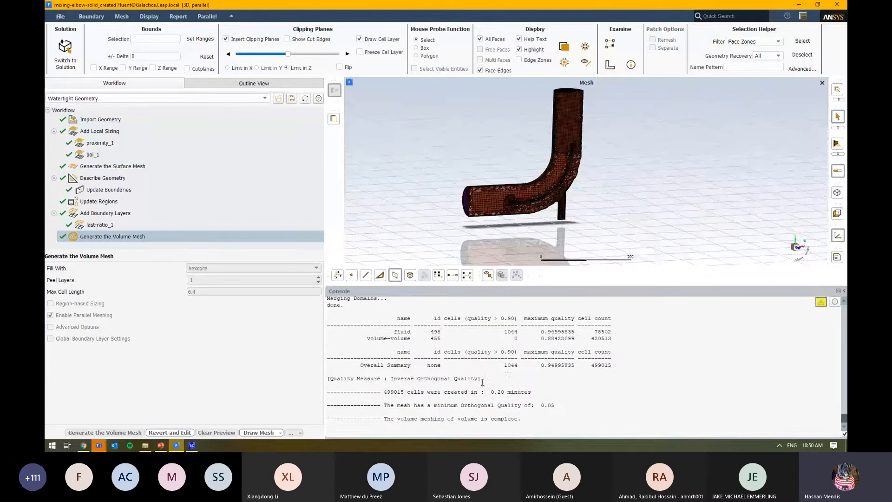
scroll(725, 347, up, 5)
click(821, 304)
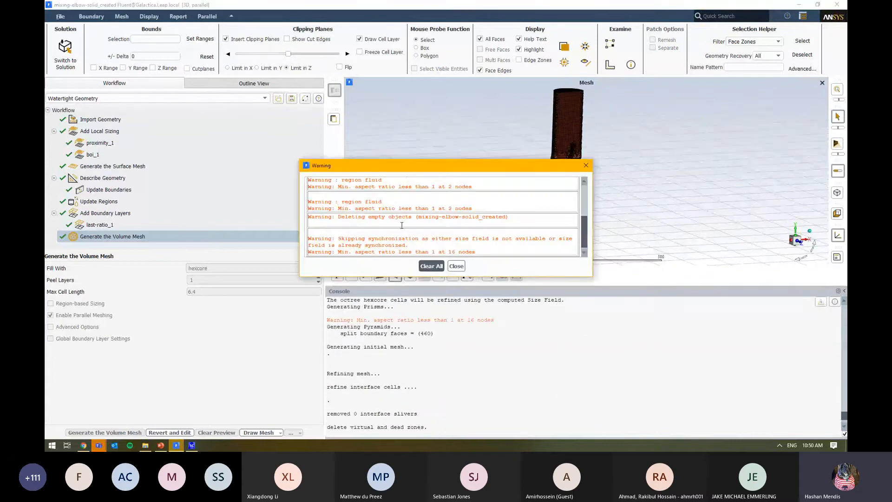
drag(391, 186, 397, 209)
click(538, 227)
scroll(538, 227, down, 1)
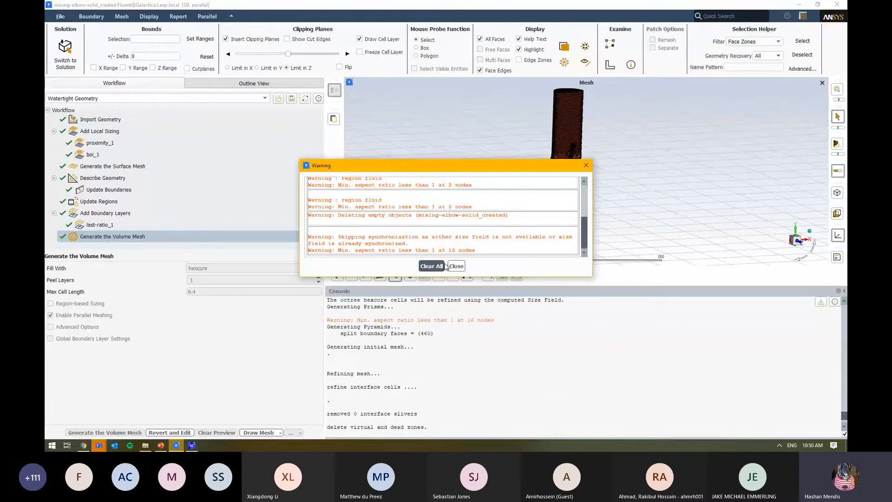
click(456, 266)
triple_click(383, 319)
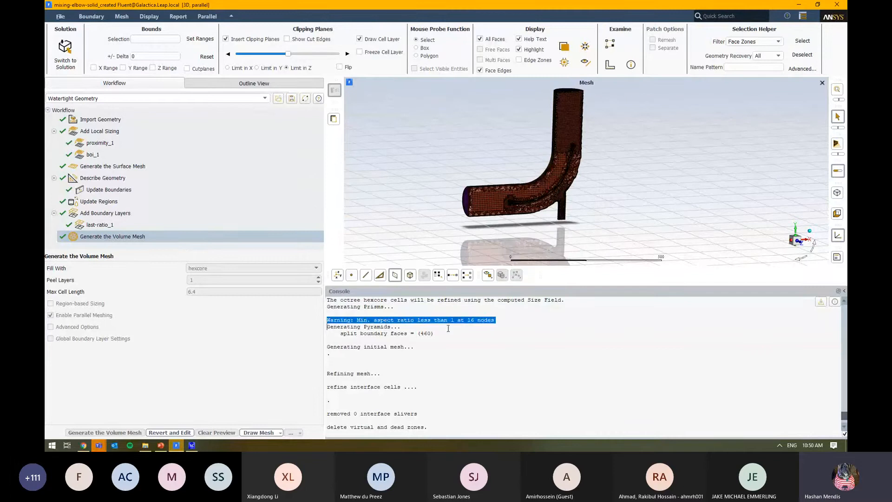
drag(570, 285, 570, 383)
Examine the clipped hexcore volume mesh at the inlet, the boundary layers and the body of influence region in the upright pipe
scroll(495, 276, up, 10)
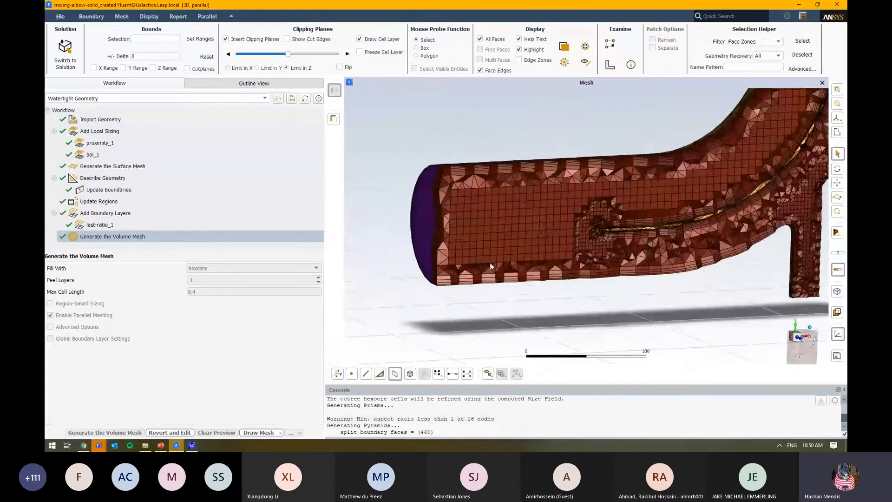
drag(438, 241, 535, 161)
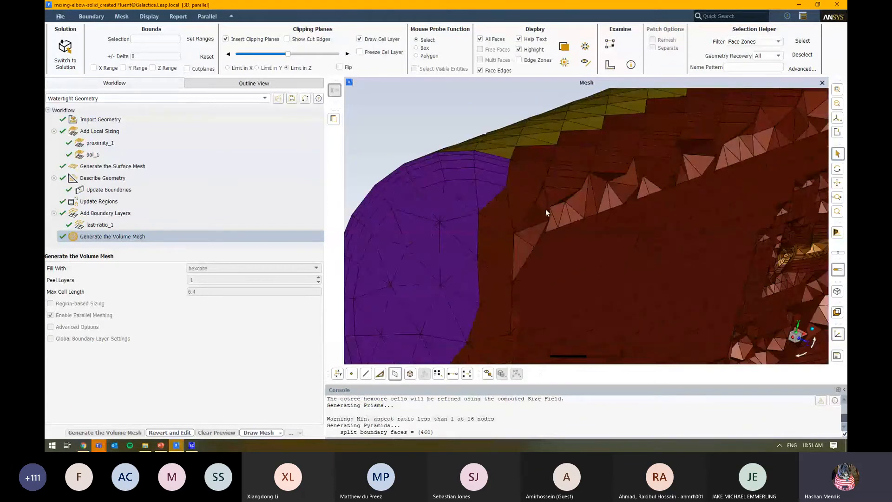
drag(545, 209, 513, 209)
scroll(513, 210, down, 2)
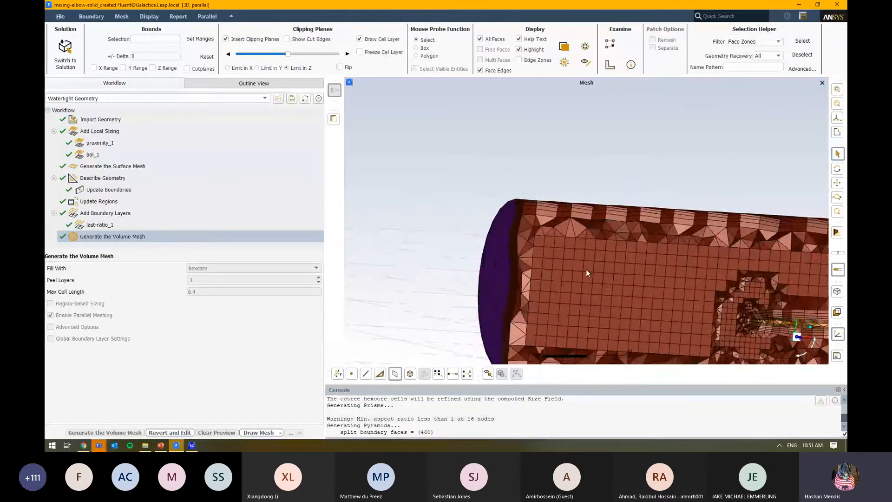
scroll(614, 269, down, 3)
scroll(696, 306, up, 4)
scroll(601, 288, down, 6)
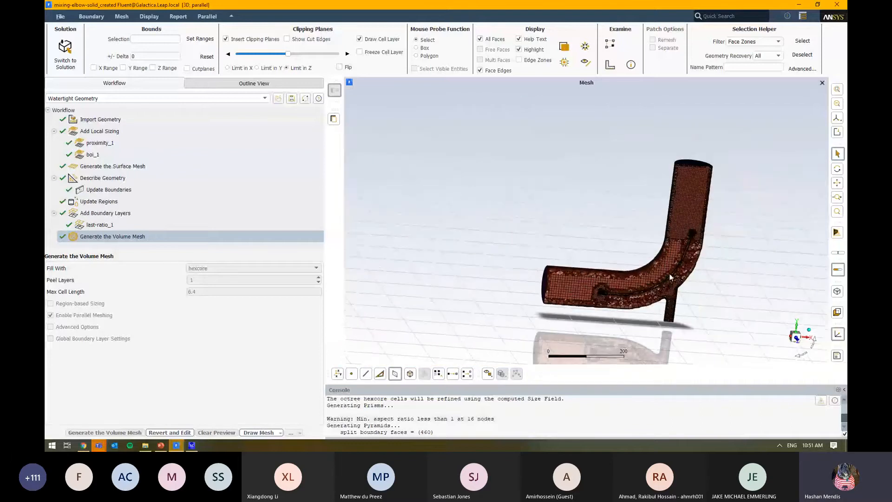
scroll(697, 173, up, 6)
middle_drag(661, 232, 601, 171)
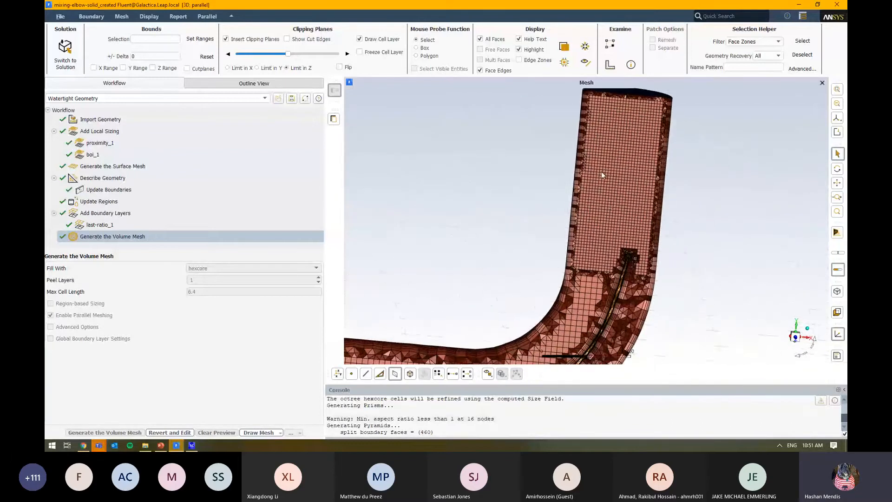
middle_drag(640, 196, 649, 205)
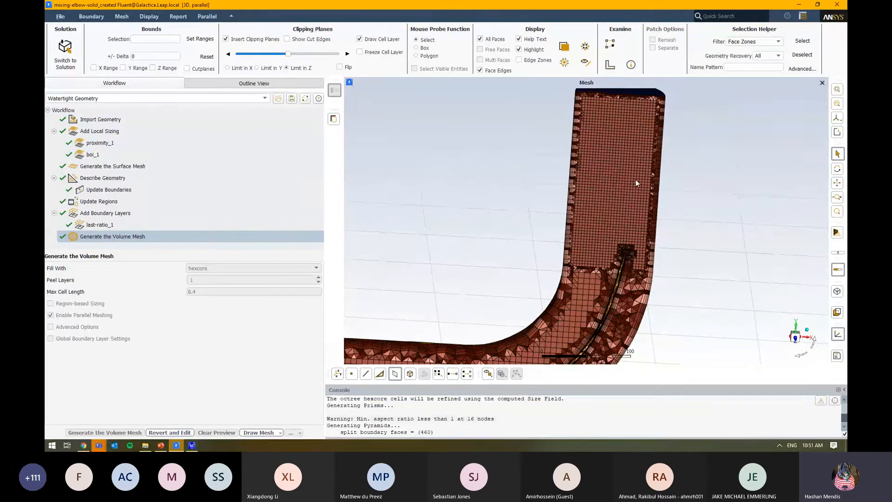
scroll(632, 200, up, 3)
scroll(615, 238, down, 5)
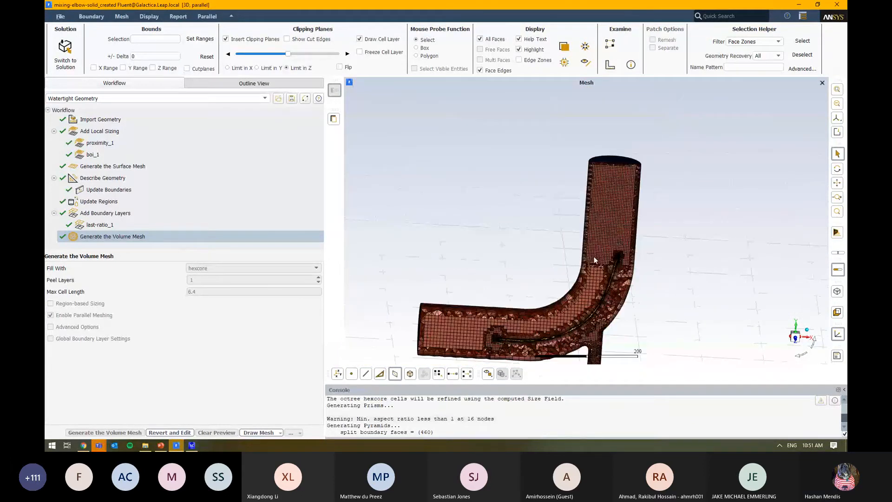
drag(594, 256, 606, 230)
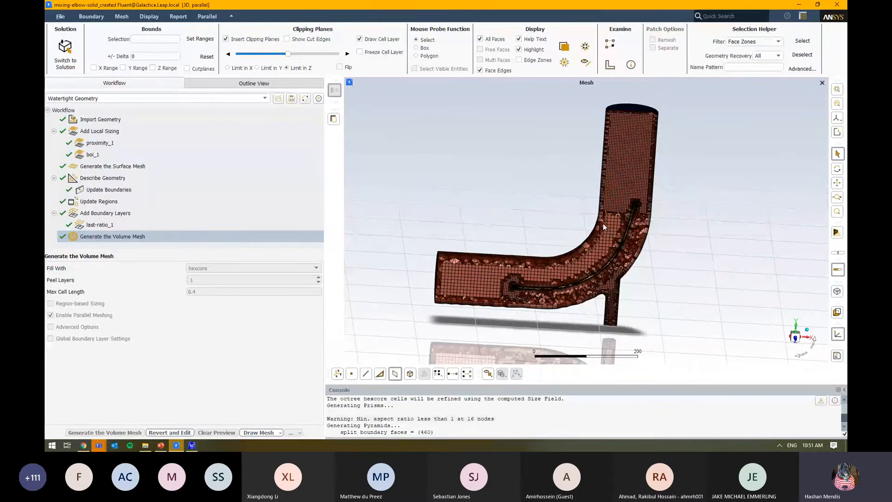
drag(606, 215, 508, 214)
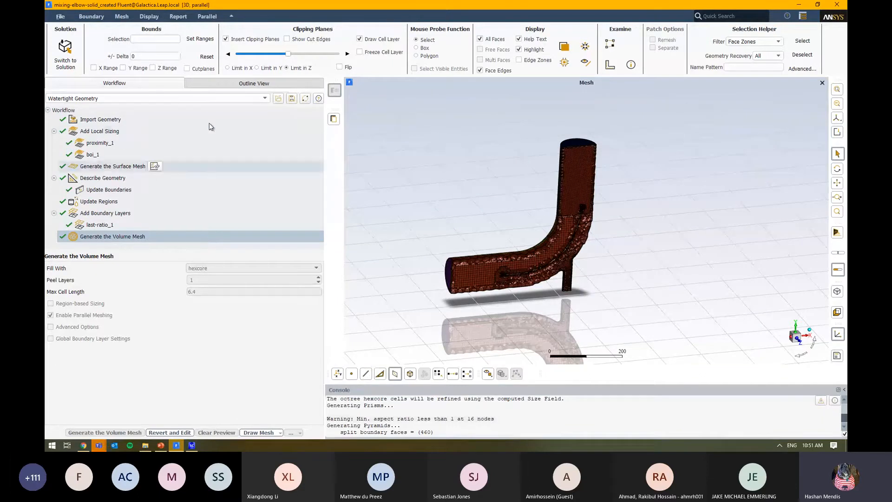
Switch the meshing workflow from Watertight Geometry to Fault-tolerant Meshing and accept the change
click(223, 98)
click(193, 122)
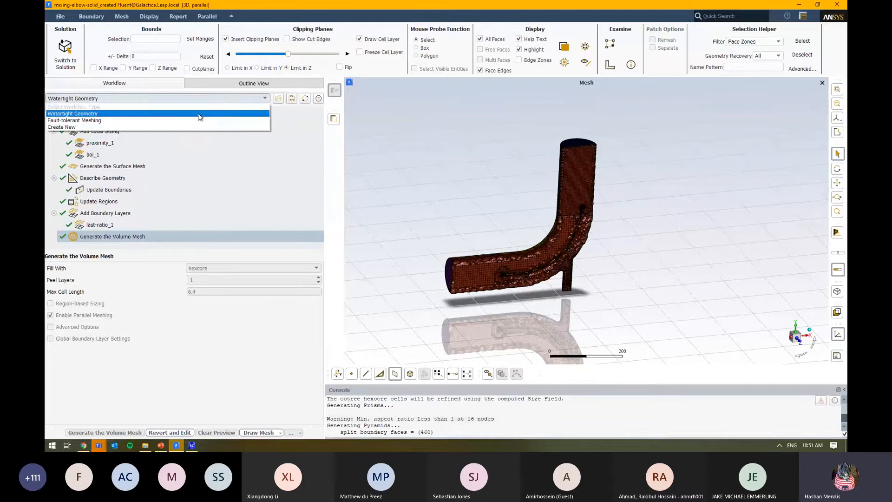
click(522, 237)
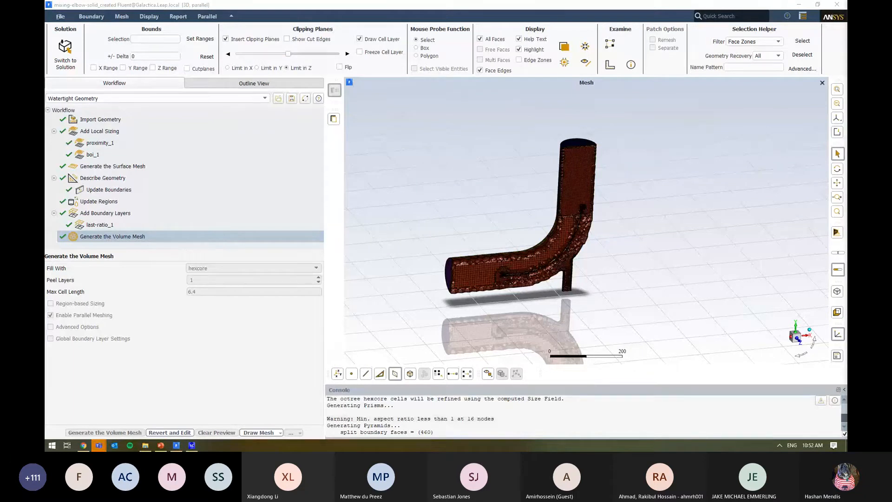
click(230, 99)
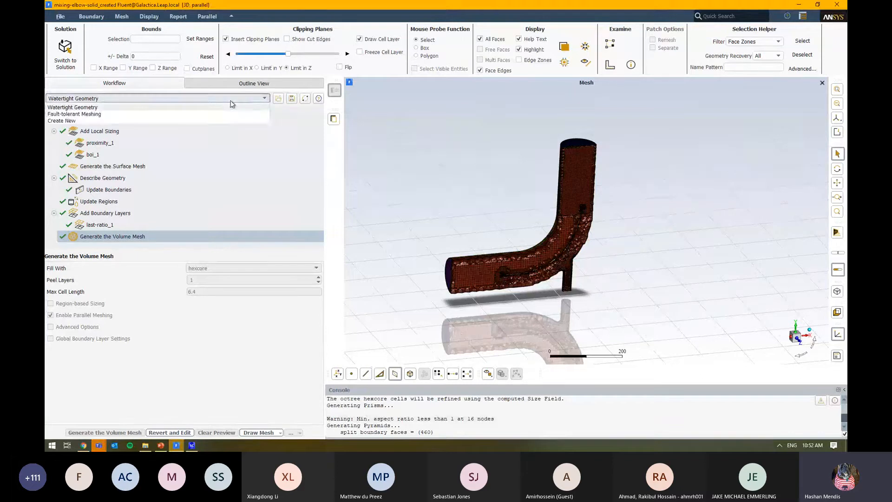
click(75, 113)
click(479, 238)
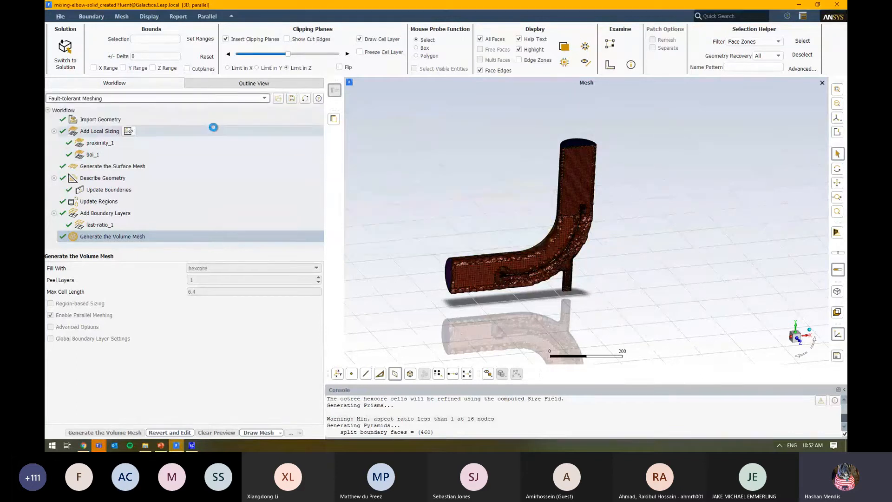
Switch to File Explorer and open the FT folder inside the Meshing training folder
key(alt+Tab)
key(alt+Tab)
key(alt+Tab)
key(alt+Tab)
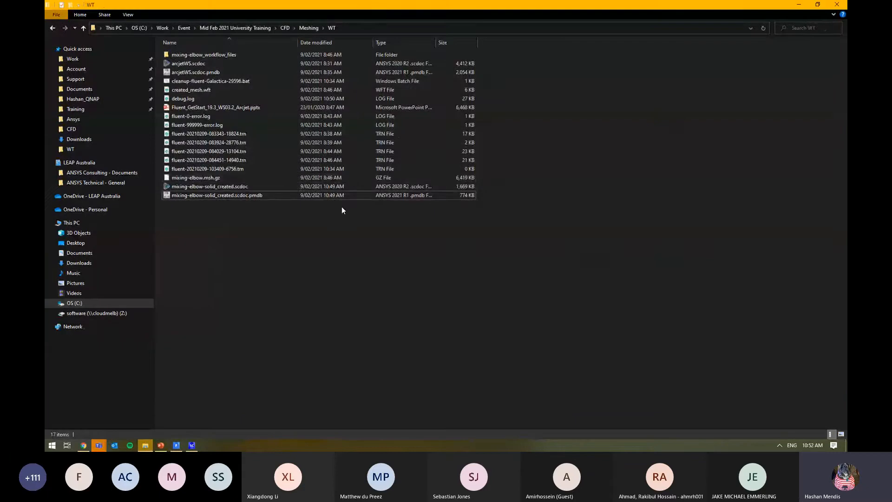
key(alt+Up)
double_click(215, 65)
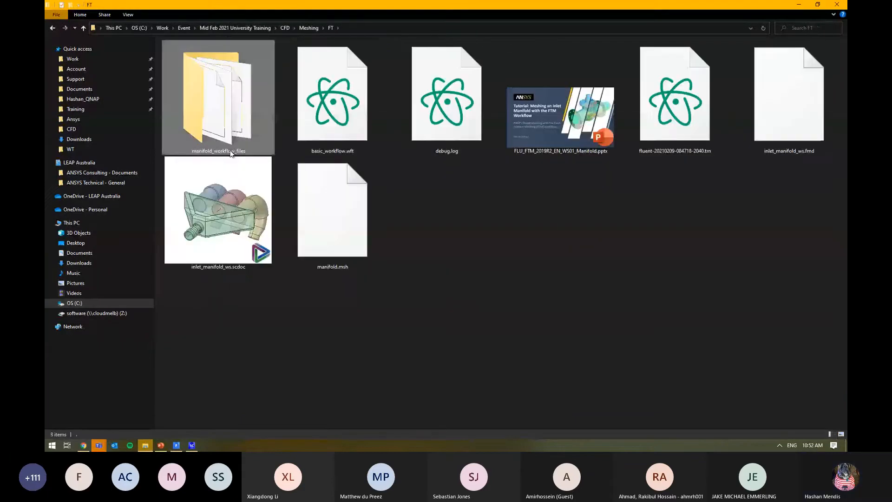
Open inlet_manifold_ws.scdoc from the FT folder in SpaceClaim
key(alt+Tab)
key(alt+Tab)
key(alt+Tab)
key(alt+Tab)
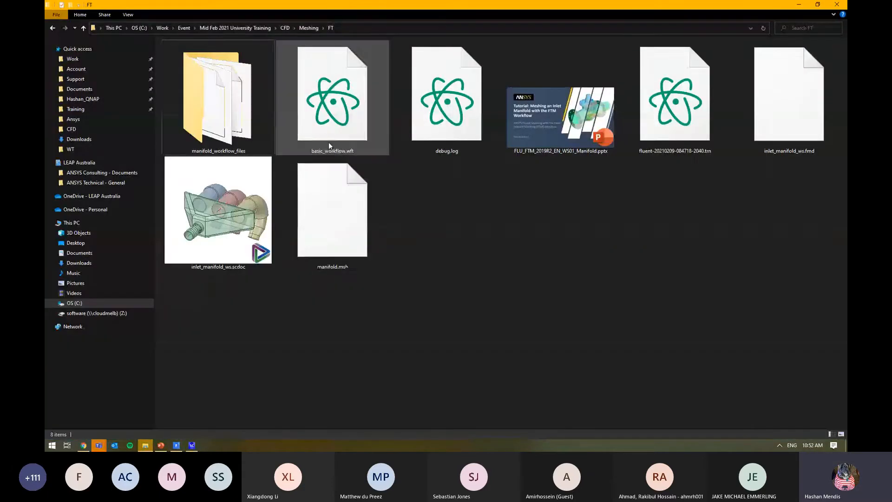
drag(354, 5, 422, 95)
scroll(446, 195, down, 2)
click(446, 186)
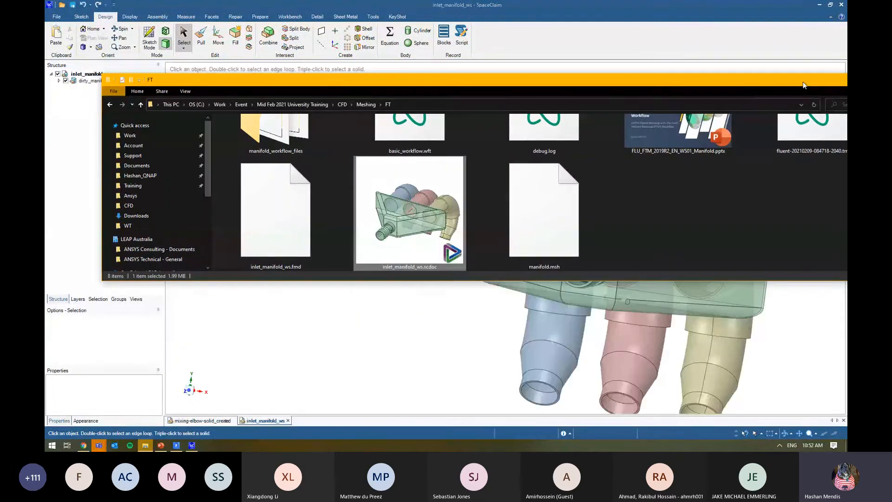
Open the FLU_FTM_2019R2_EN_WS01_Manifold.pptx tutorial, move it off the shared screen, and return to SpaceClaim
drag(590, 77, 533, 3)
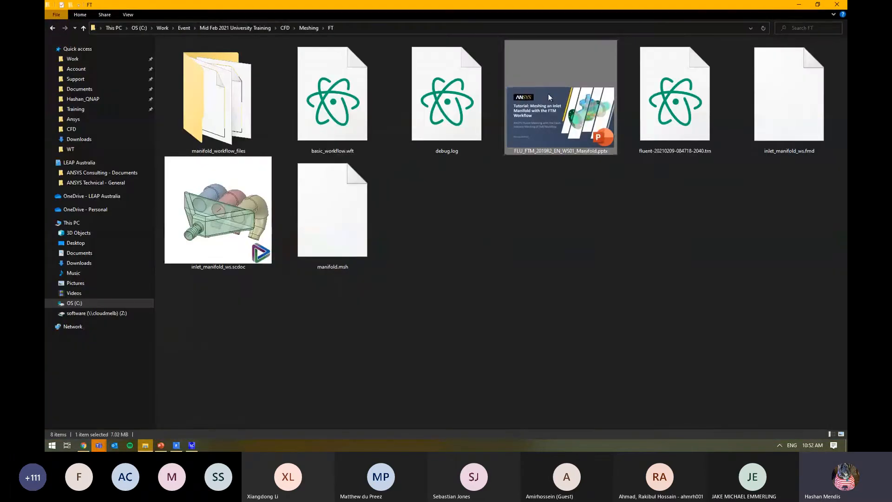
key(alt+Tab)
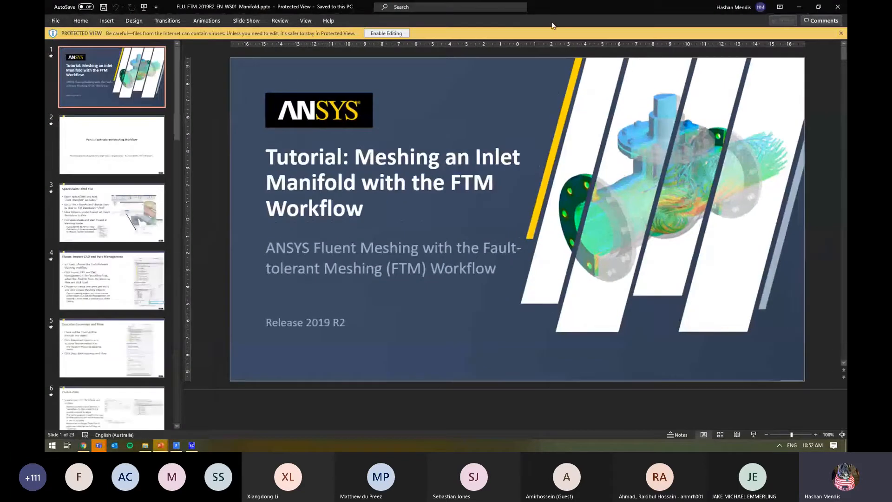
drag(552, 25, 44, 25)
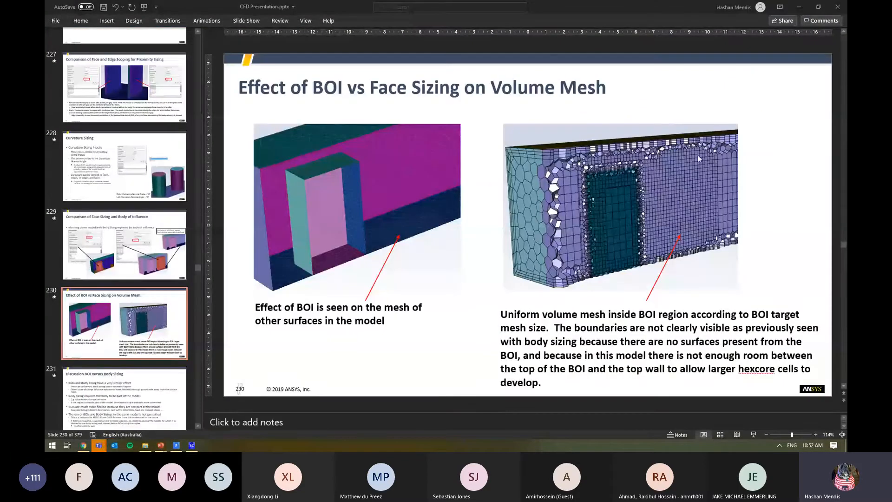
click(798, 6)
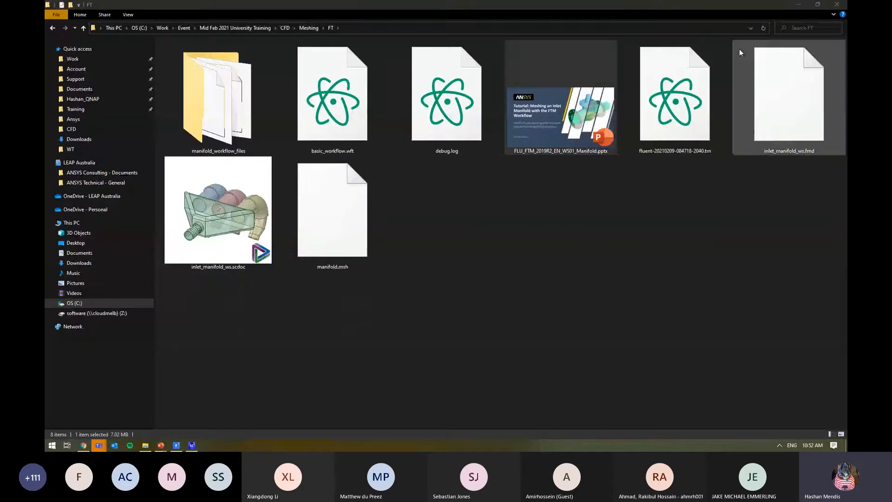
click(799, 5)
Expand the dirty_manifold-for-wrapper components to show their solids and examine the inlet manifold from several angles
middle_drag(546, 171, 607, 182)
ctrl+middle_drag(607, 182, 558, 118)
scroll(434, 189, down, 1)
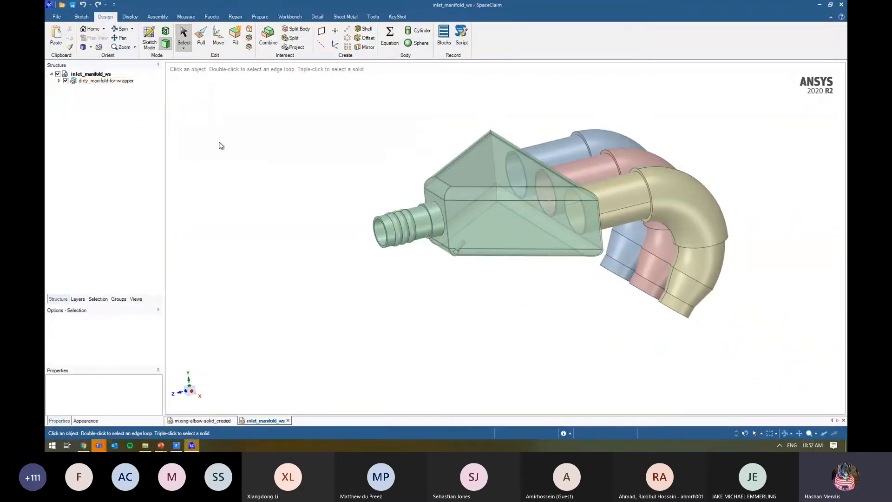
click(99, 81)
click(59, 80)
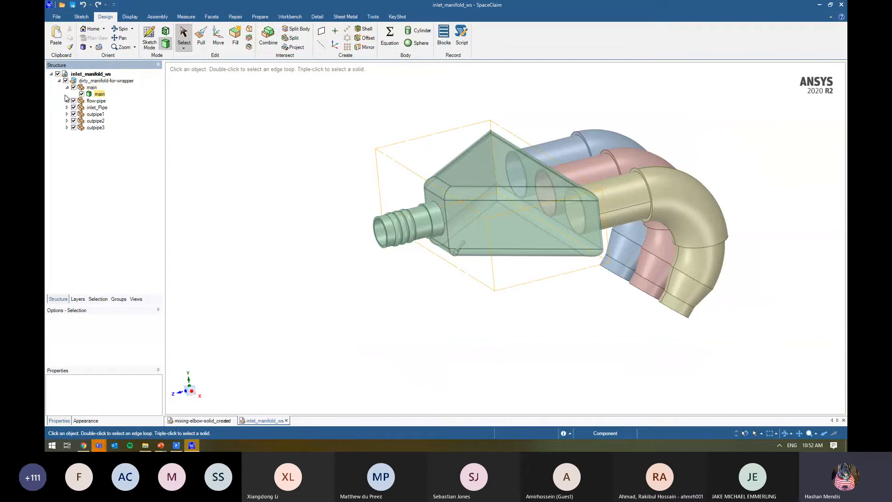
click(69, 134)
click(67, 147)
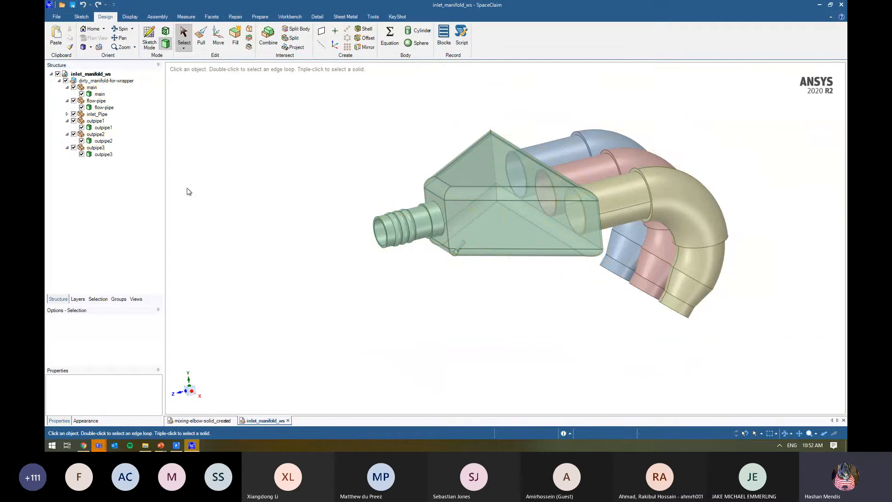
scroll(474, 291, down, 6)
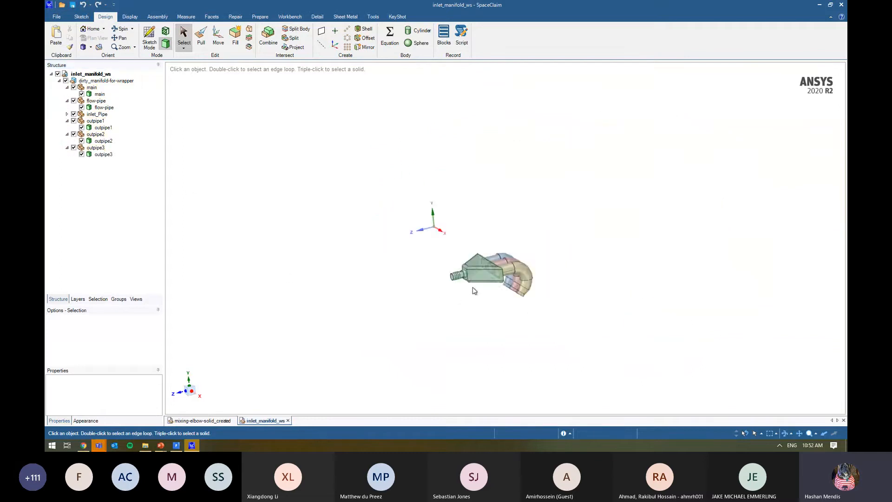
scroll(474, 290, up, 4)
middle_drag(474, 287, 538, 261)
scroll(487, 278, up, 4)
middle_drag(487, 278, 470, 283)
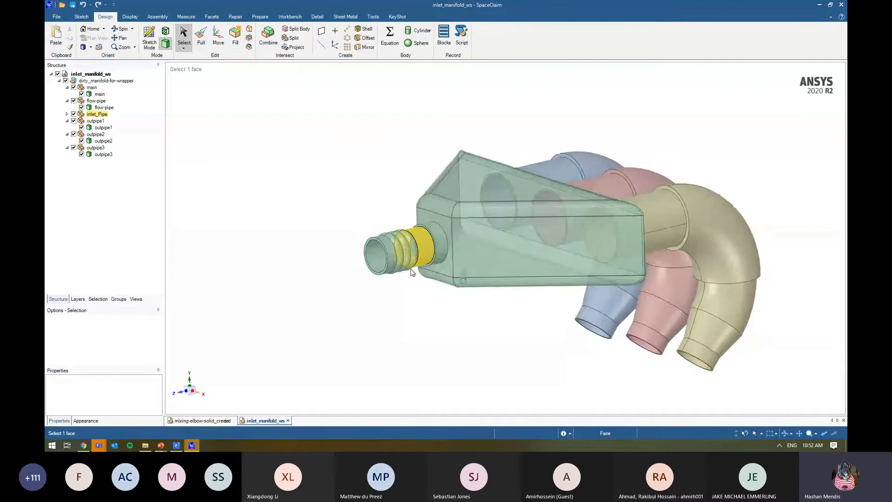
Section the manifold through the main body to examine its internal walls, and return to the full 3D view
scroll(414, 248, down, 4)
scroll(489, 241, up, 4)
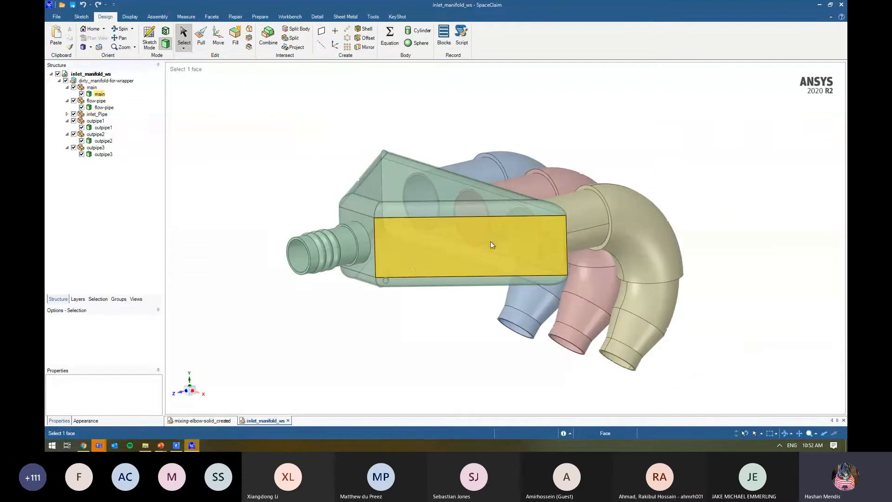
ctrl+click(413, 240)
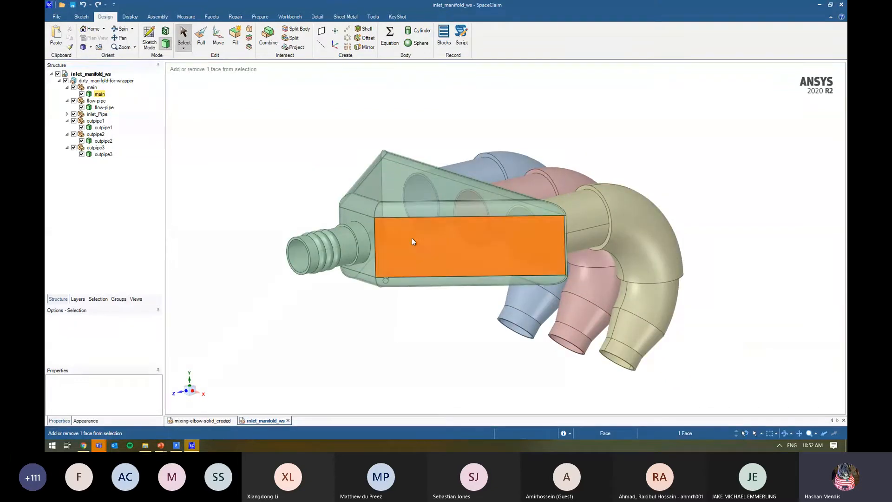
key(x)
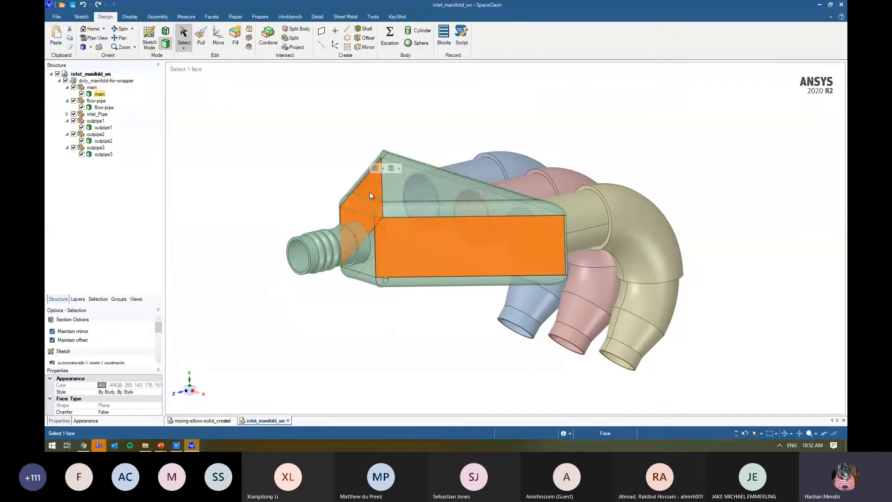
scroll(392, 246, up, 3)
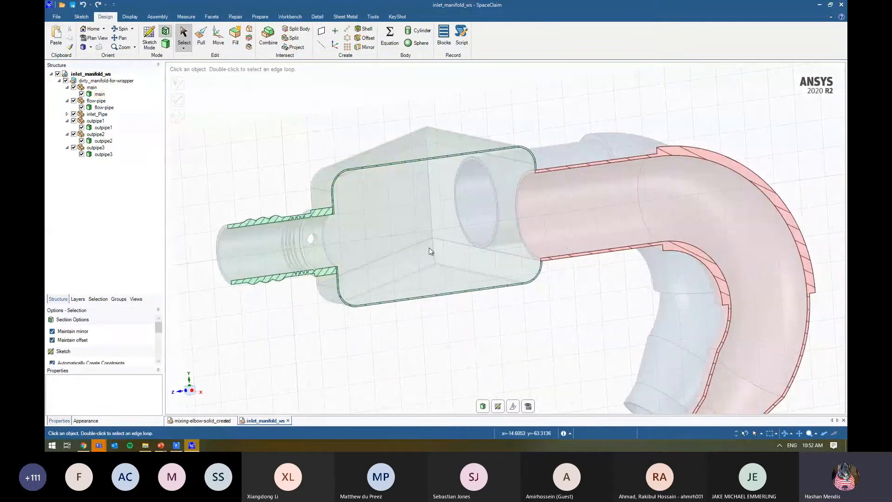
key(d)
Examine the small flow-pipe cylinder that pierces the lower corner of the main body and select its cylindrical face
shift+middle_drag(360, 284, 414, 272)
scroll(419, 270, up, 8)
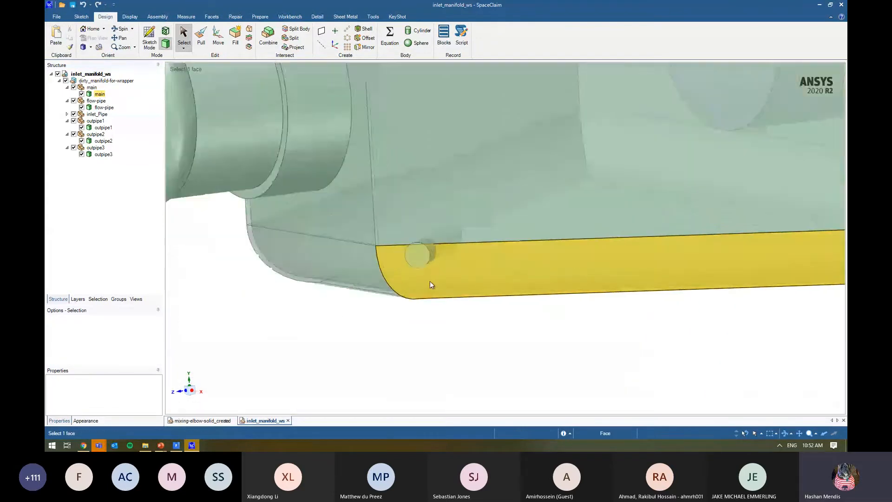
middle_drag(423, 220, 403, 197)
click(450, 255)
scroll(451, 256, down, 4)
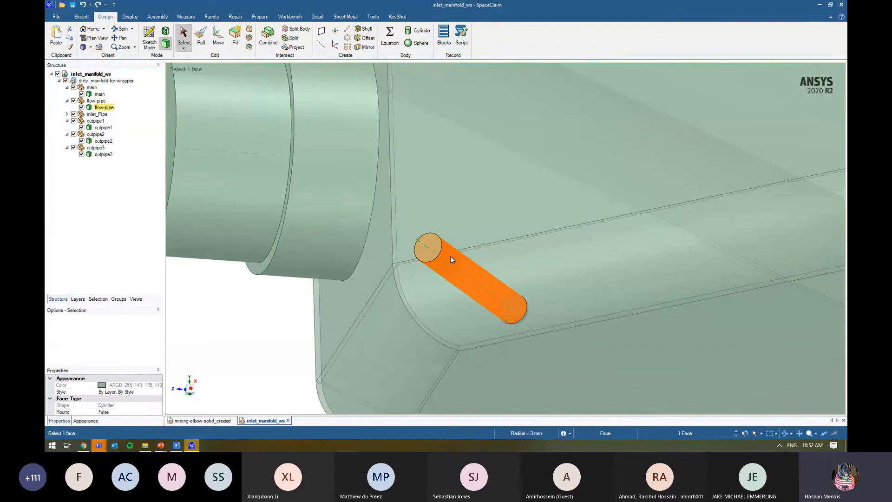
ctrl+click(450, 256)
key(ctrl+z)
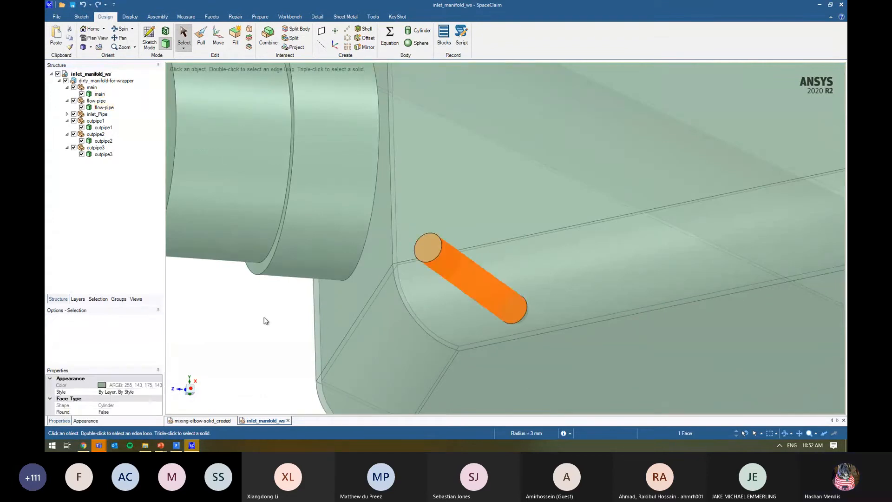
Examine the opposite side of the inlet pipe around the small hole near the main body
scroll(412, 271, down, 1)
scroll(409, 271, down, 5)
middle_drag(408, 272, 570, 297)
middle_drag(430, 288, 466, 291)
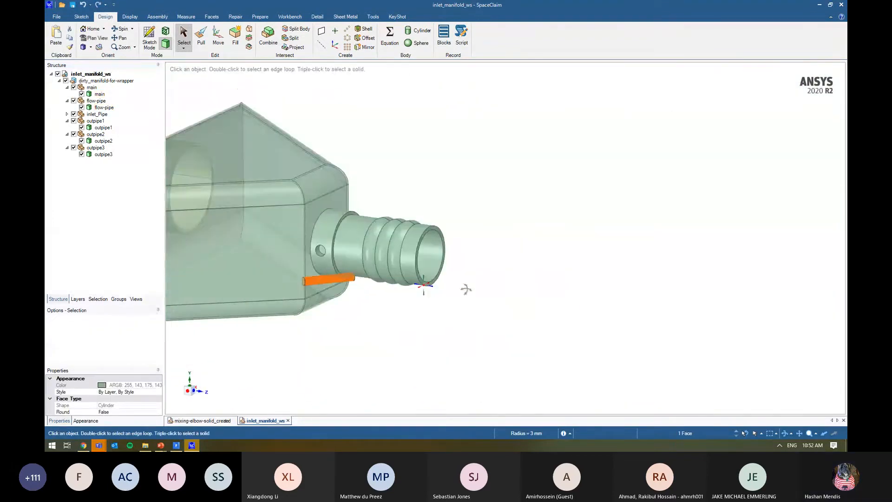
shift+middle_drag(372, 292, 496, 293)
scroll(496, 293, up, 8)
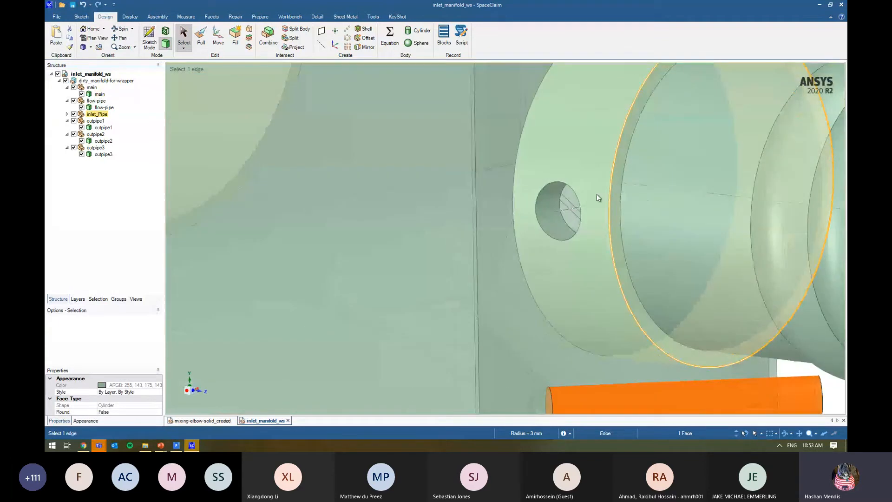
Section the inlet pipe at the collar edge beside the hole, inspect the joint, and return to the full 3D view
scroll(604, 195, up, 2)
click(618, 196)
key(x)
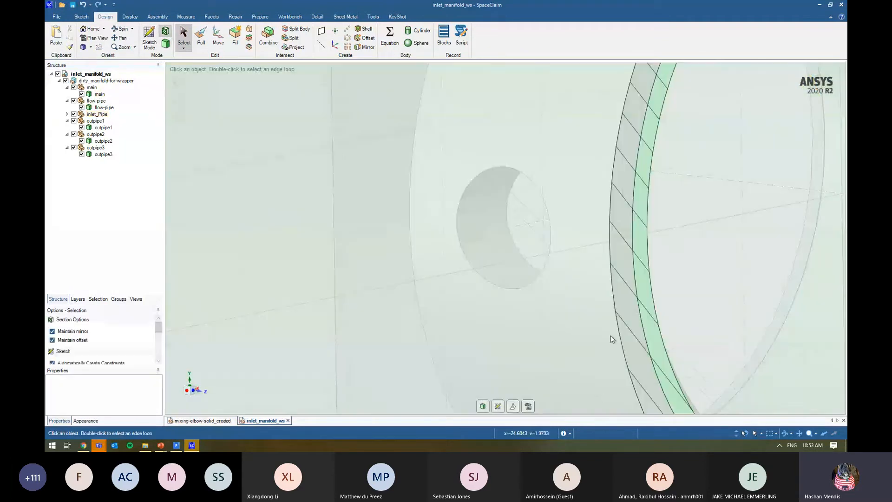
scroll(695, 271, down, 2)
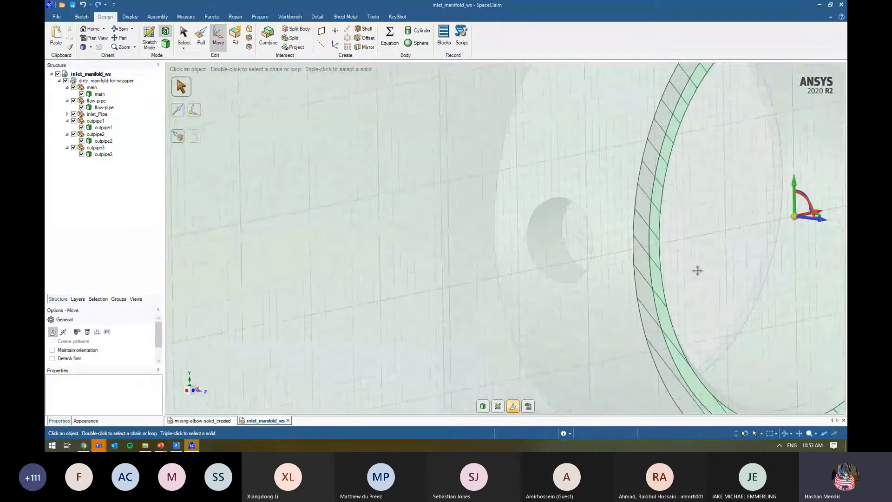
shift+middle_drag(696, 270, 574, 281)
mouse_move(704, 233)
middle_down()
mouse_move(540, 253)
mouse_move(541, 244)
mouse_move(484, 246)
mouse_move(426, 290)
mouse_move(549, 339)
mouse_move(709, 326)
middle_up()
scroll(541, 244, down, 6)
key(d)
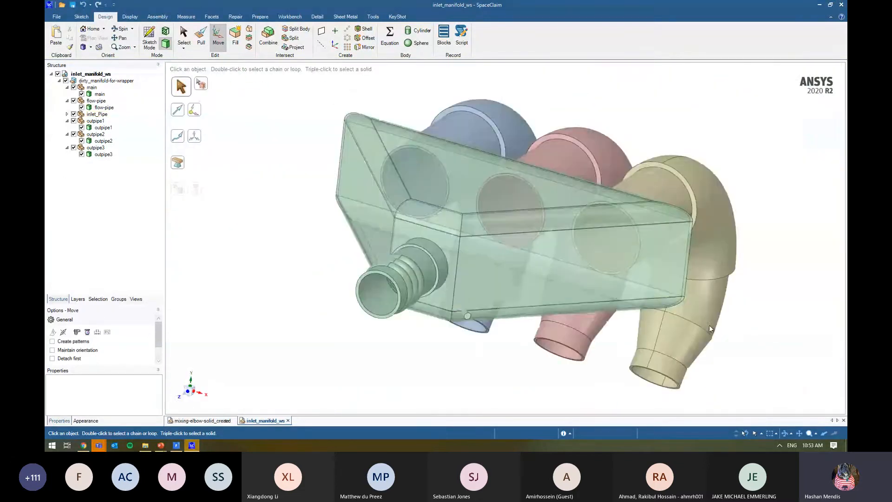
Review the inlet, outlet1, outlet2 and outlet3 named selections by highlighting their faces, and clear the selection
shift+middle_drag(602, 311, 587, 283)
click(118, 299)
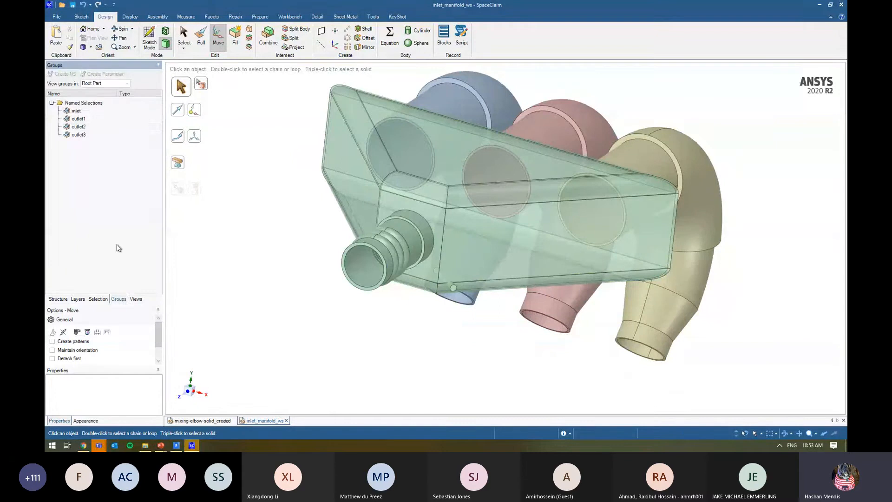
click(102, 111)
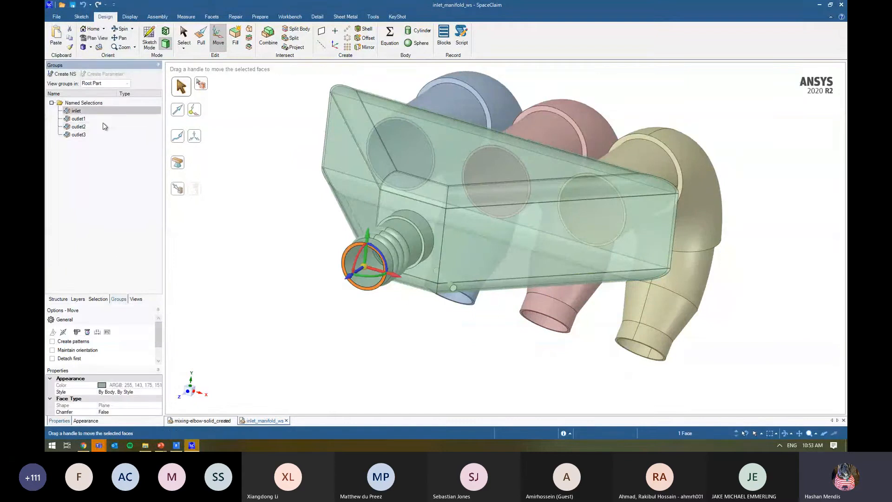
click(93, 119)
ctrl+click(93, 126)
ctrl+click(93, 134)
middle_drag(464, 260, 409, 250)
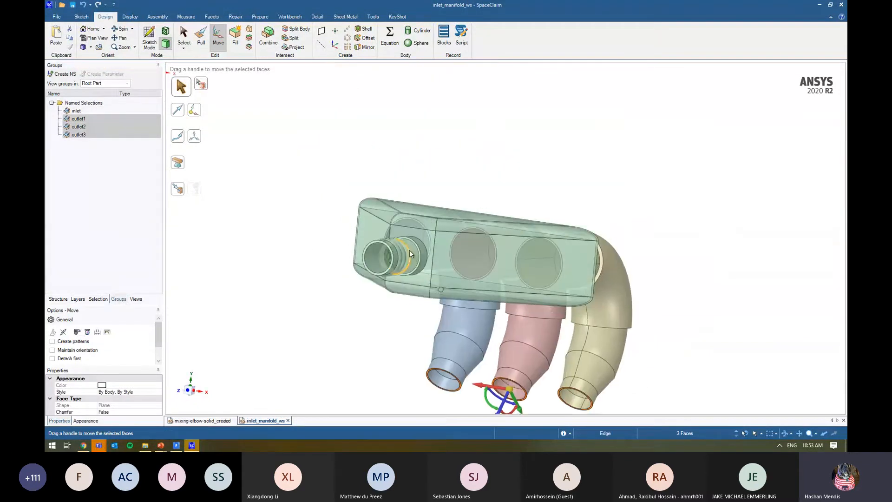
key(Escape)
key(Escape)
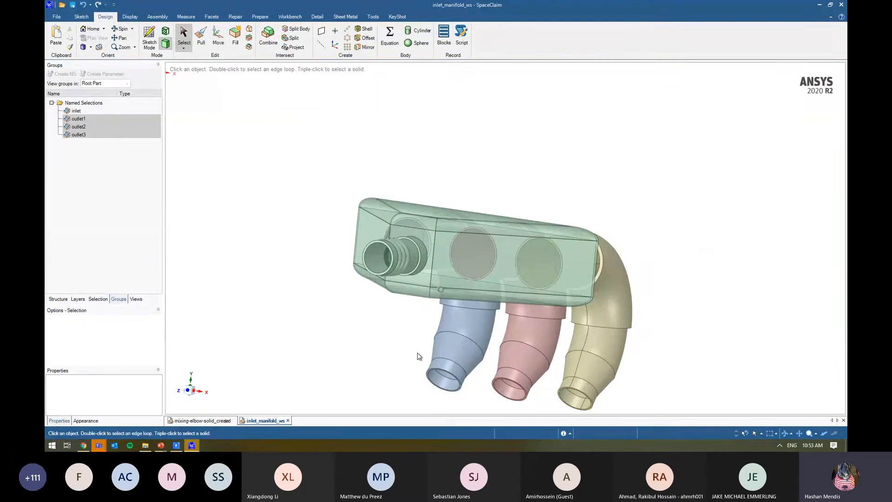
Switch to Fluent Meshing and open the Import CAD and Part Management task of the fault-tolerant workflow
key(alt+Tab)
key(alt+Tab)
key(alt+Tab)
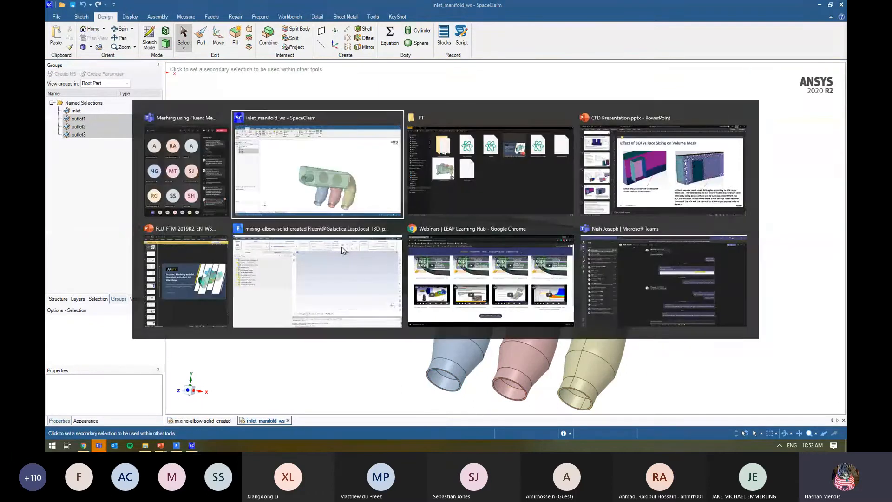
key(alt+Tab)
click(341, 247)
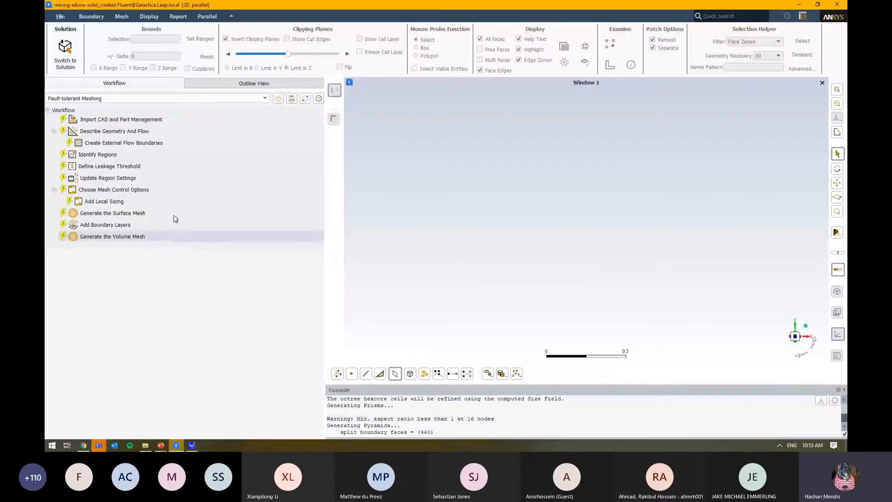
click(144, 121)
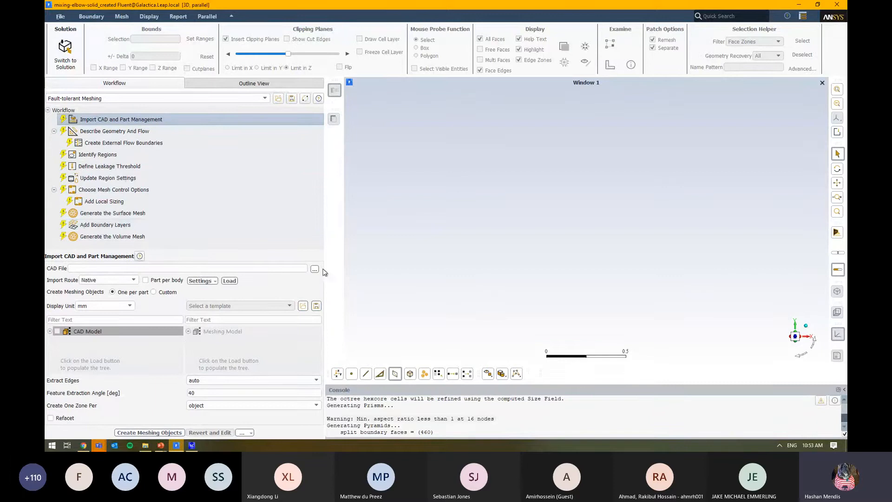
Choose inlet_manifold_ws.scdoc from the FT folder as the CAD file and load it
click(315, 270)
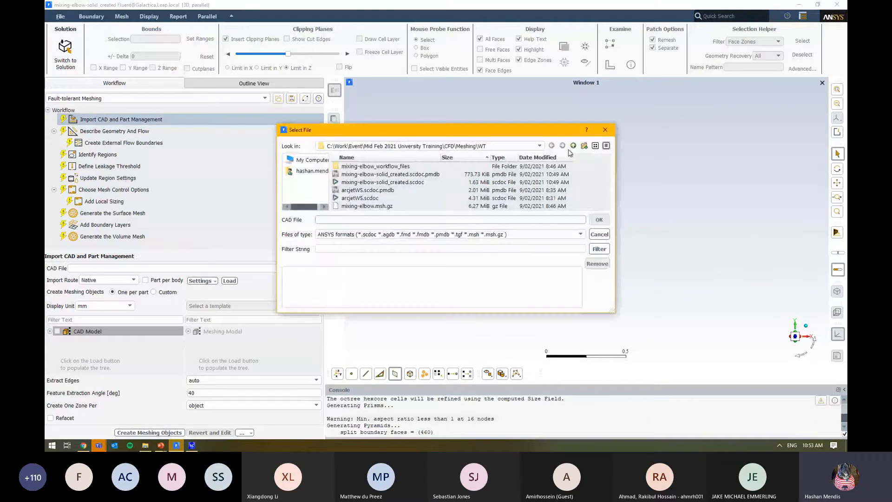
double_click(385, 174)
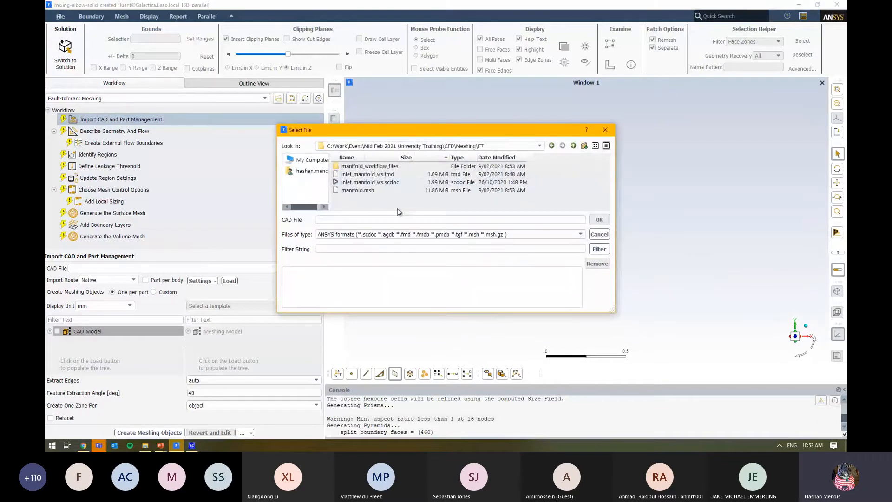
double_click(388, 182)
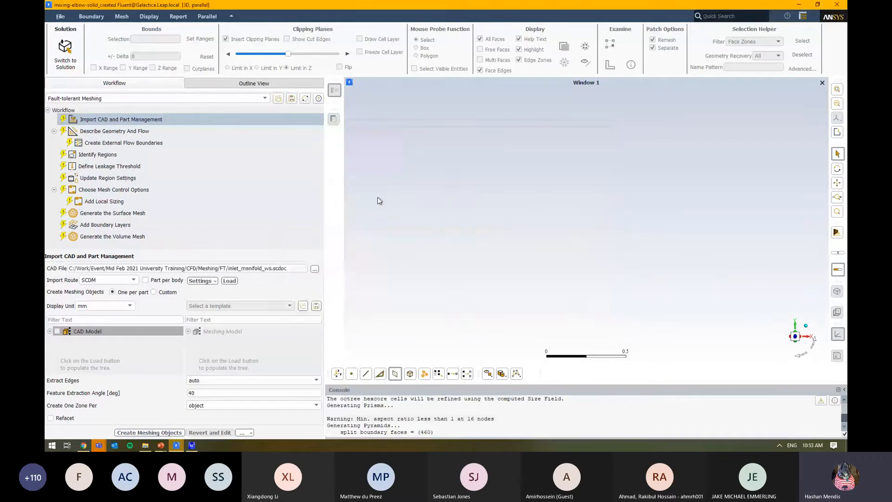
click(229, 279)
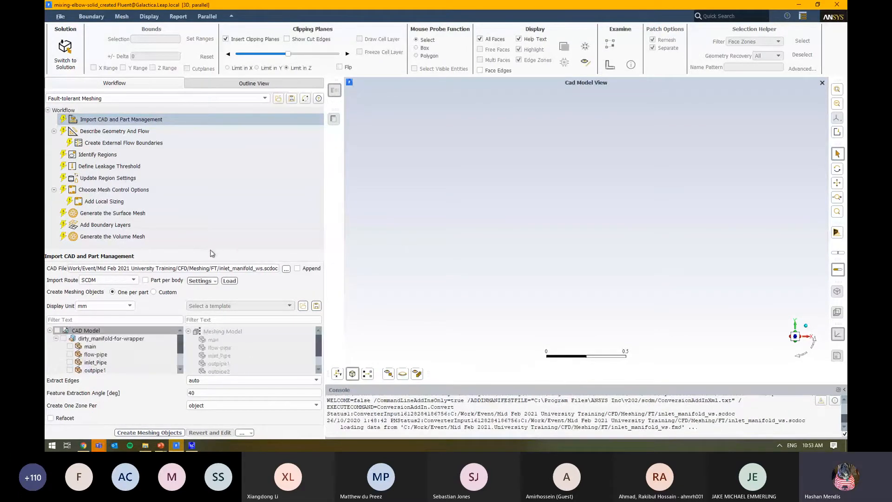
Try custom meshing objects by adding main and inlet_Pipe to the meshing model, and go back to one object per part
drag(194, 250, 195, 180)
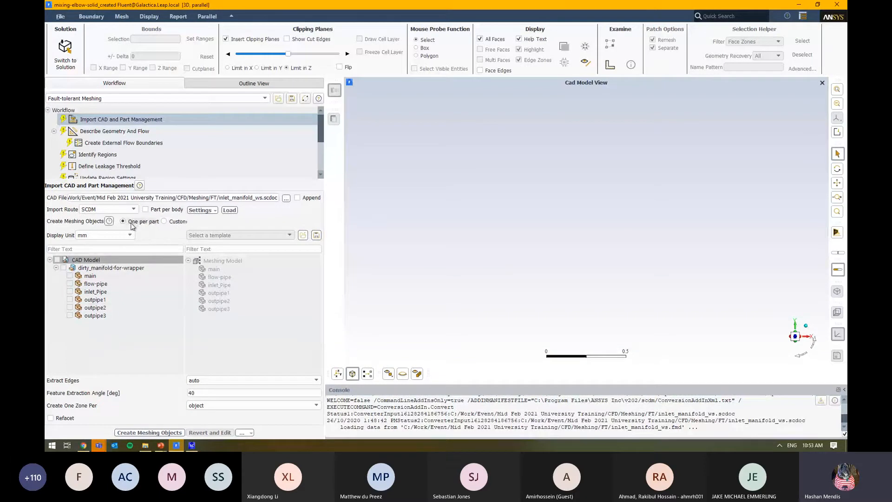
click(171, 224)
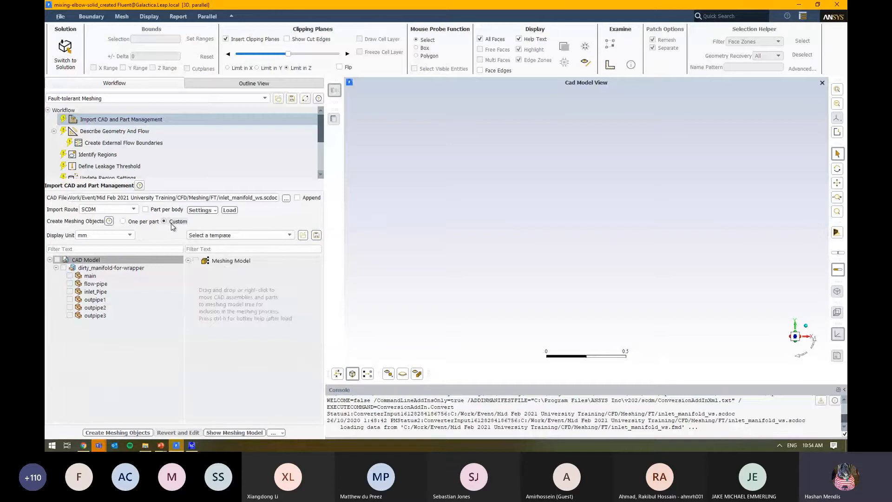
drag(98, 278, 248, 299)
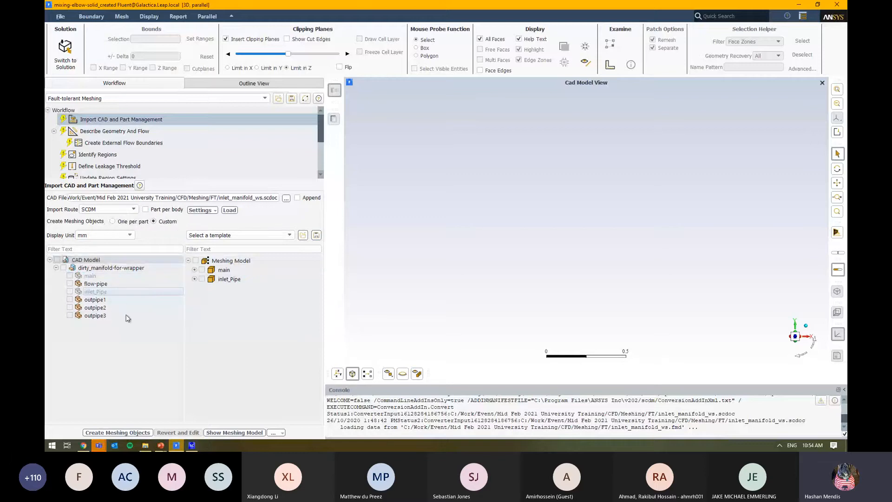
click(142, 222)
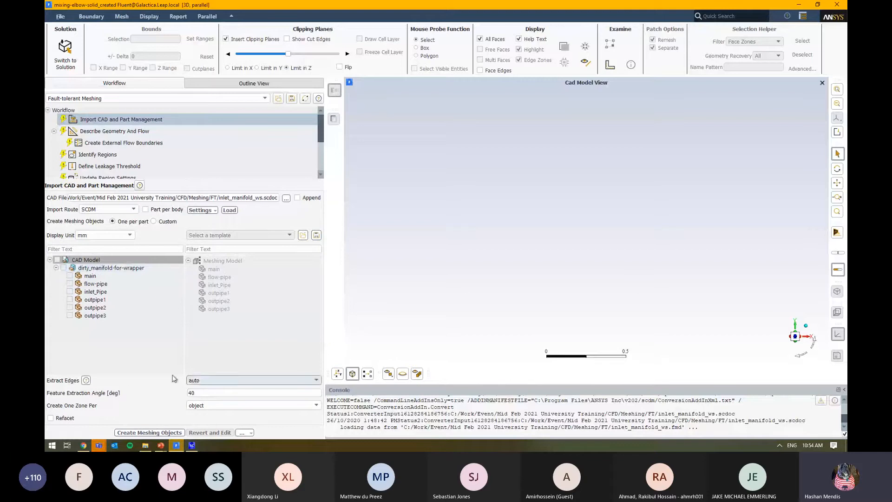
Create the meshing objects and turn off the clipping planes to view the whole imported manifold
click(171, 432)
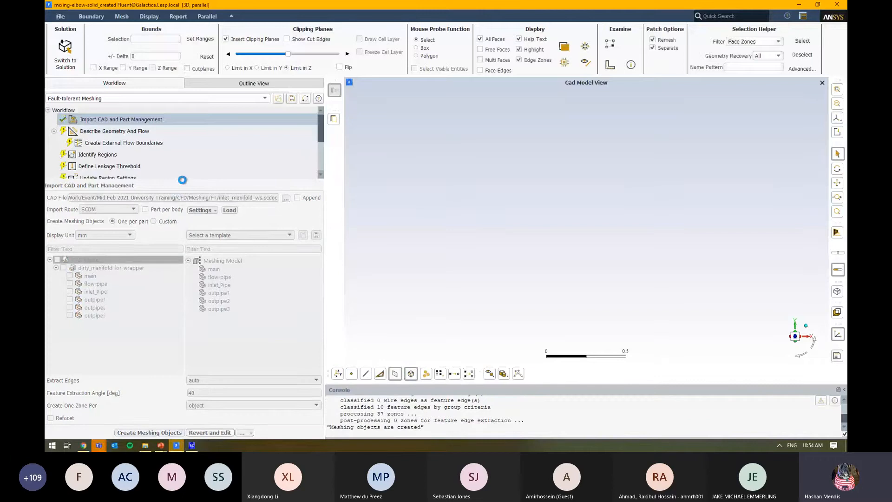
drag(182, 179, 175, 264)
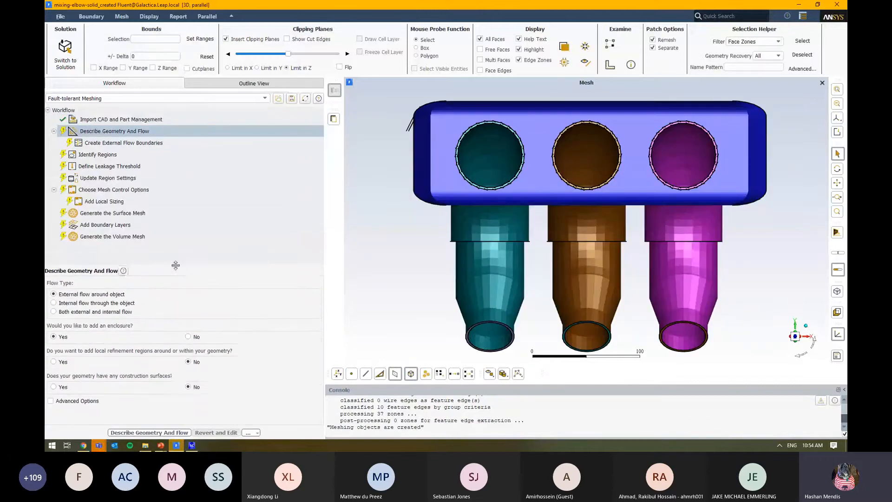
click(838, 102)
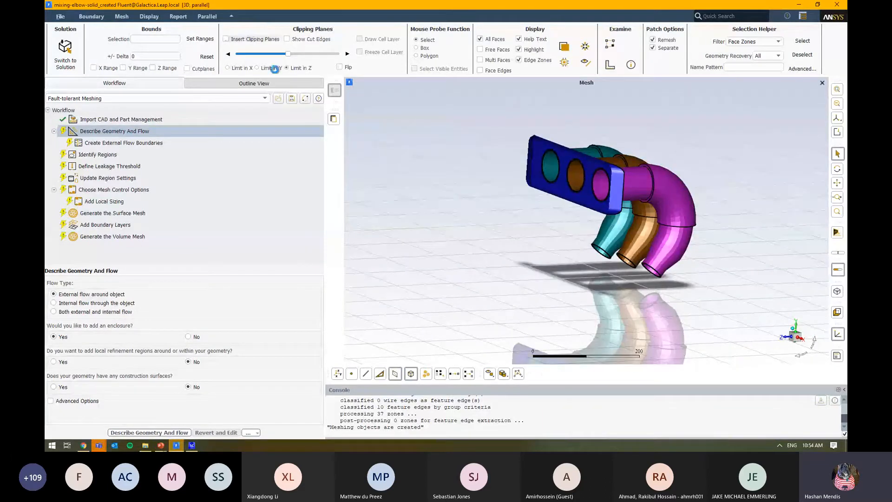
middle_drag(530, 247, 558, 251)
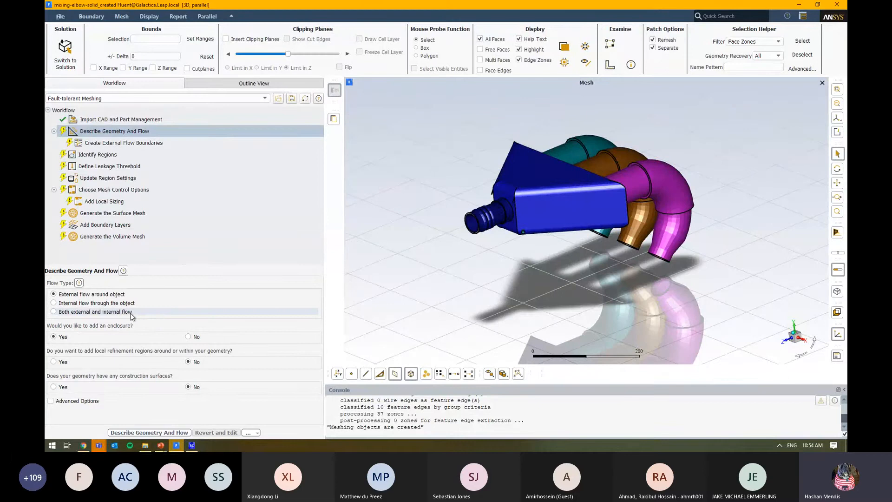
Set the flow type to internal flow through the object, and review the large-caps help and the inlet pipe opening
click(157, 308)
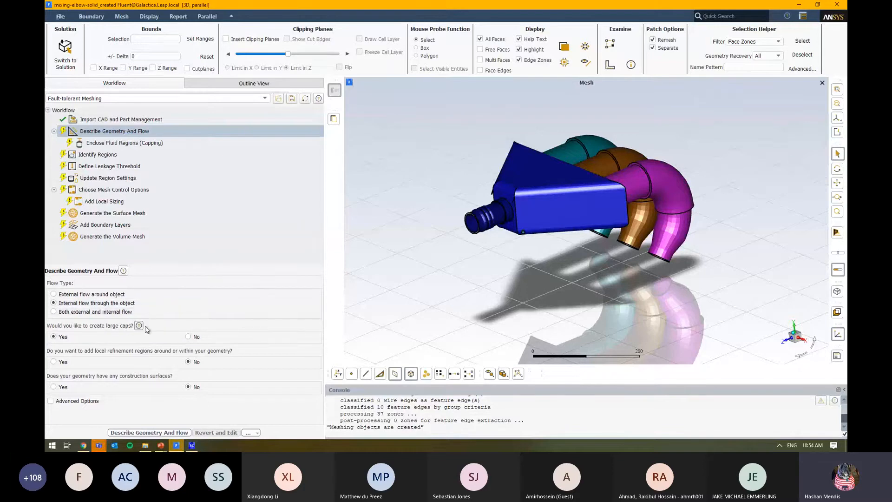
click(139, 325)
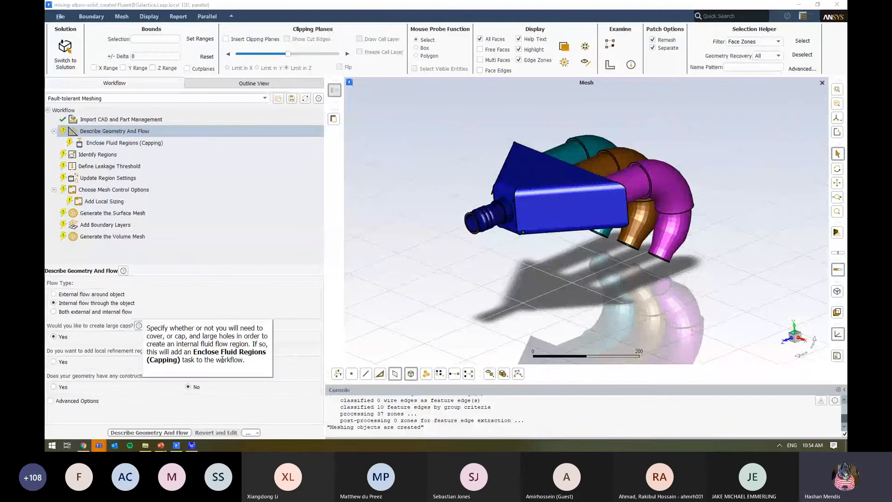
scroll(470, 223, up, 3)
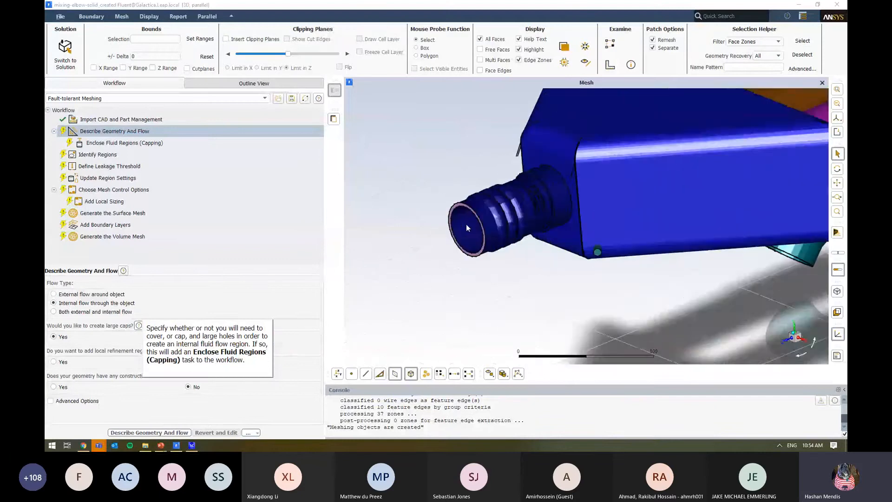
middle_drag(466, 224, 501, 206)
scroll(490, 199, up, 3)
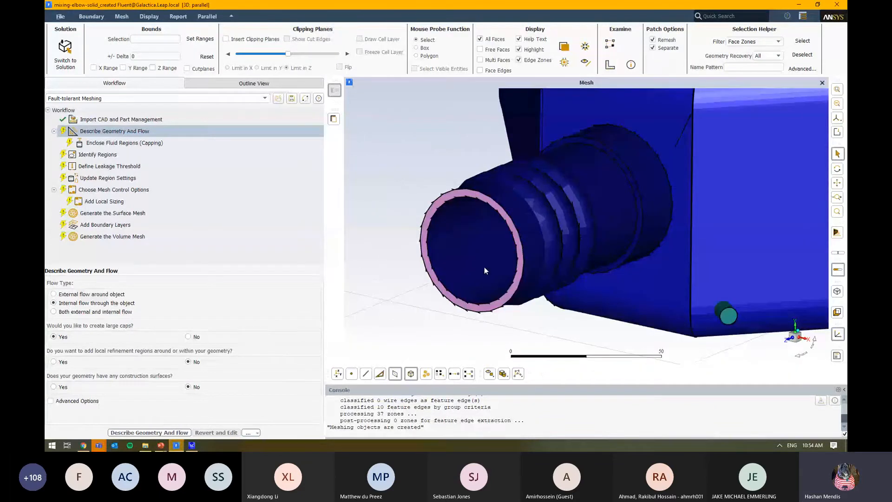
Show the advanced geometry options, keep feature extraction on, review the small flow pipe, and apply the geometry and flow description
scroll(484, 267, down, 5)
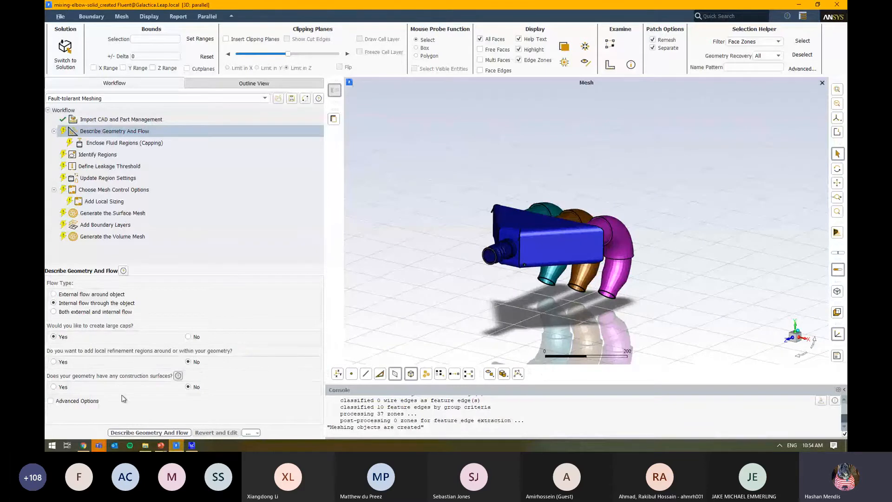
click(50, 401)
click(93, 383)
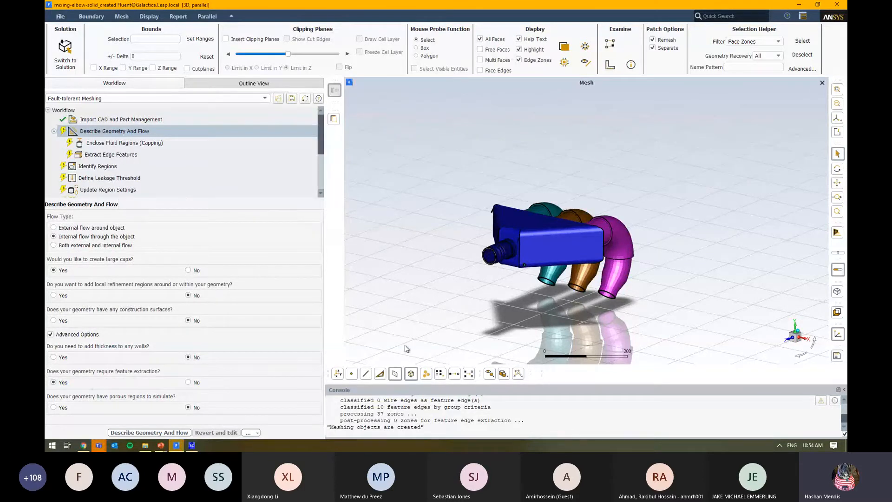
scroll(514, 271, up, 10)
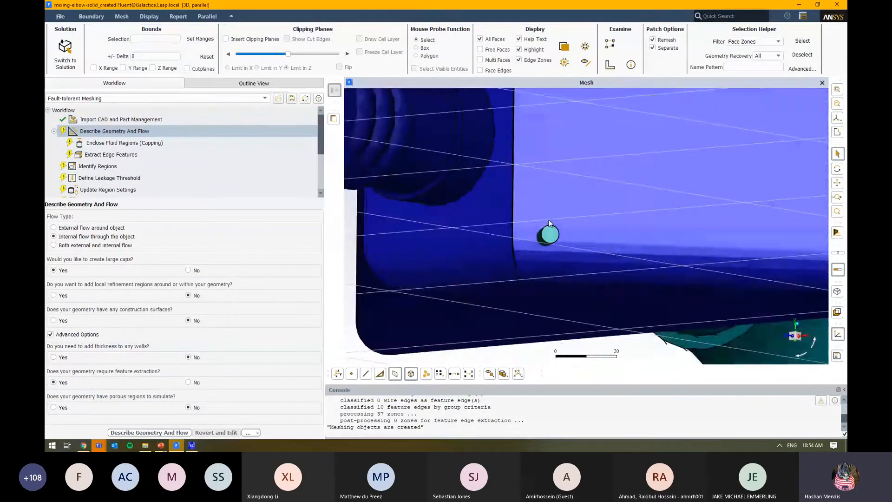
middle_drag(490, 255, 526, 232)
scroll(363, 341, down, 4)
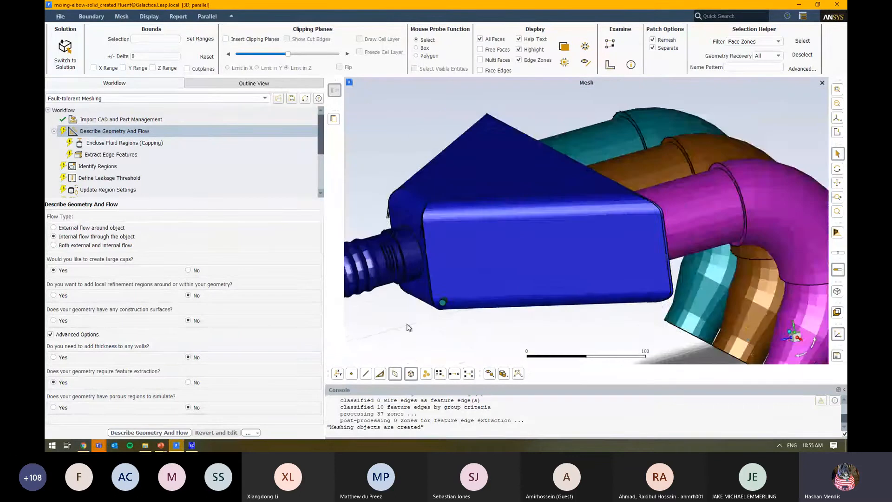
middle_drag(409, 327, 492, 314)
scroll(492, 314, down, 3)
click(174, 433)
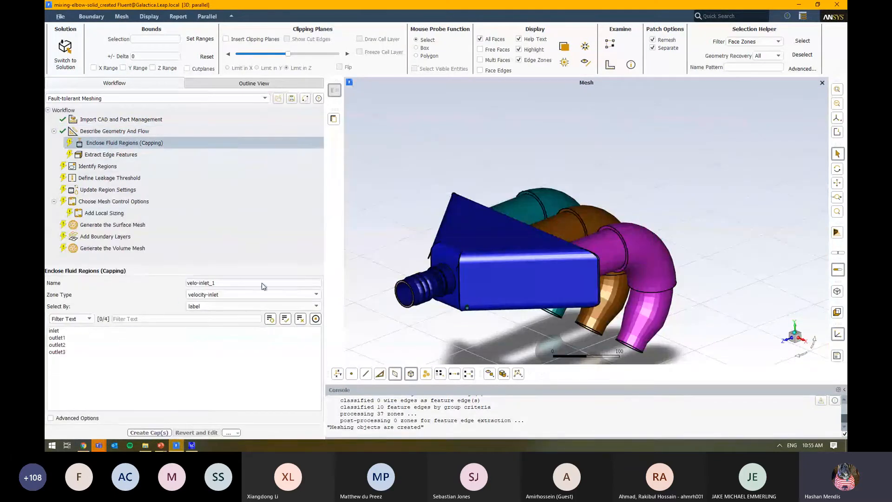
Cap the inlet label as a velocity-inlet named velo-inlet_1
click(97, 331)
click(154, 432)
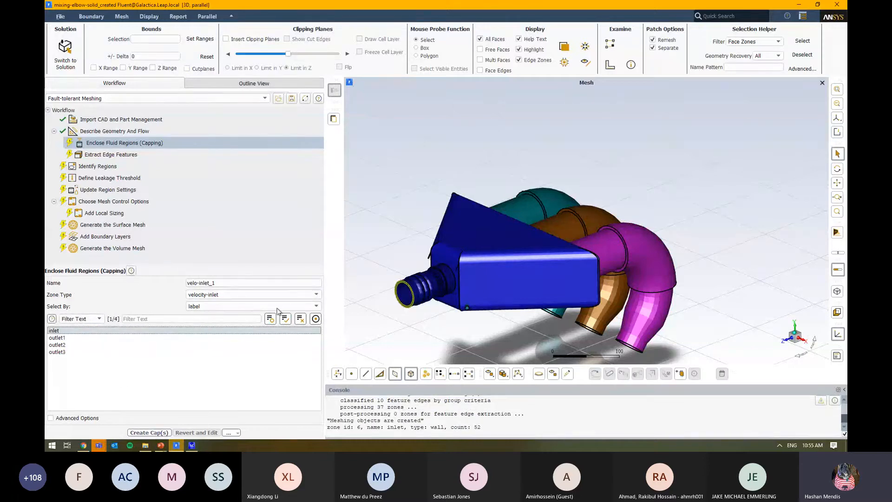
scroll(410, 303, up, 3)
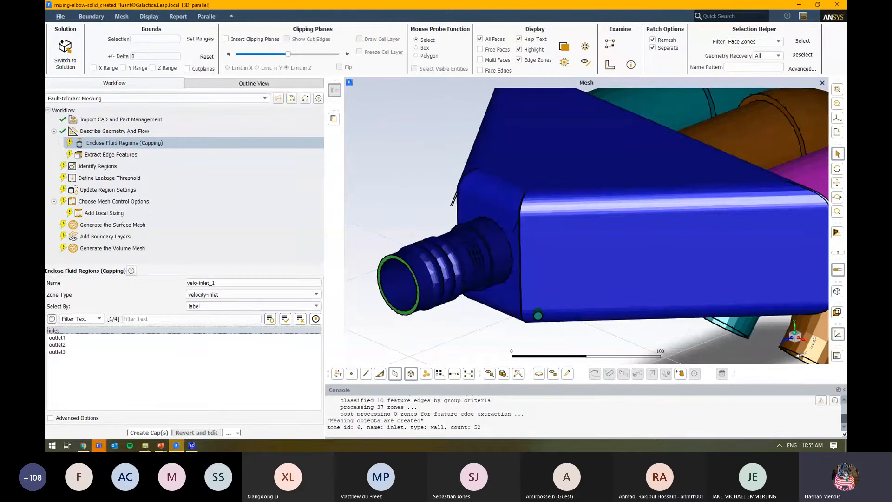
click(149, 433)
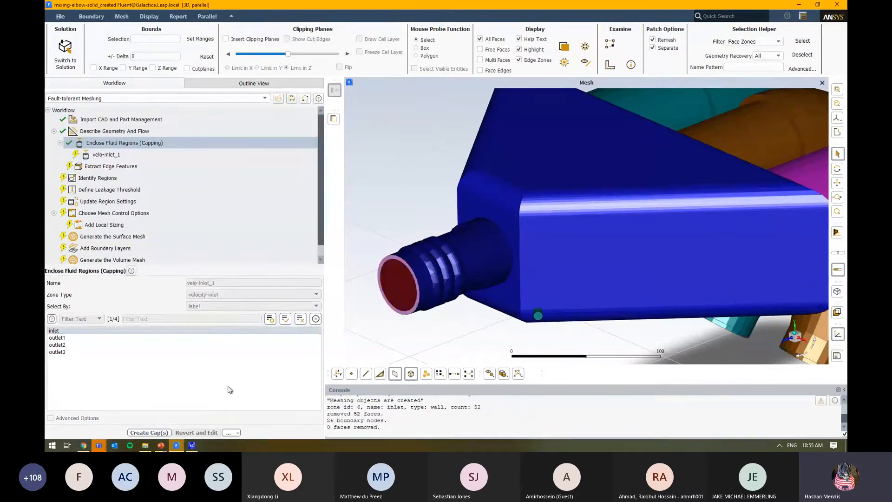
Turn on the clipping planes limited in X and examine the capped inlet pipe and the manifold's interior
scroll(400, 295, up, 3)
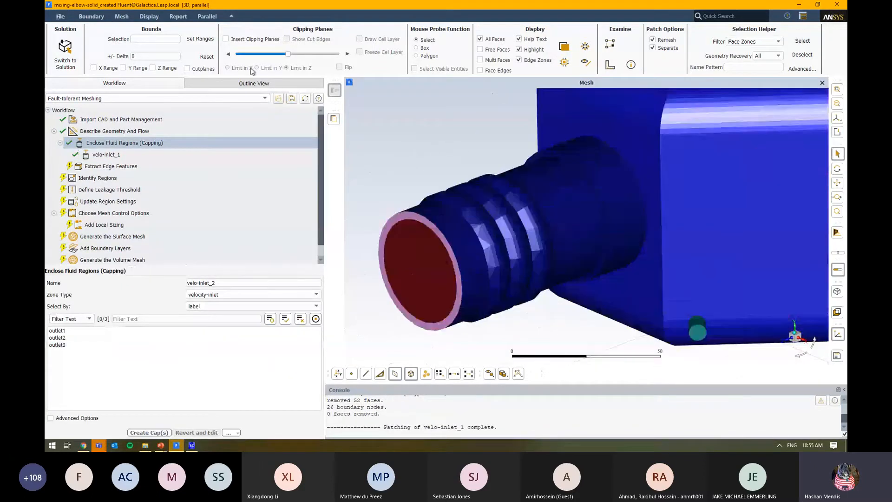
click(251, 40)
click(257, 68)
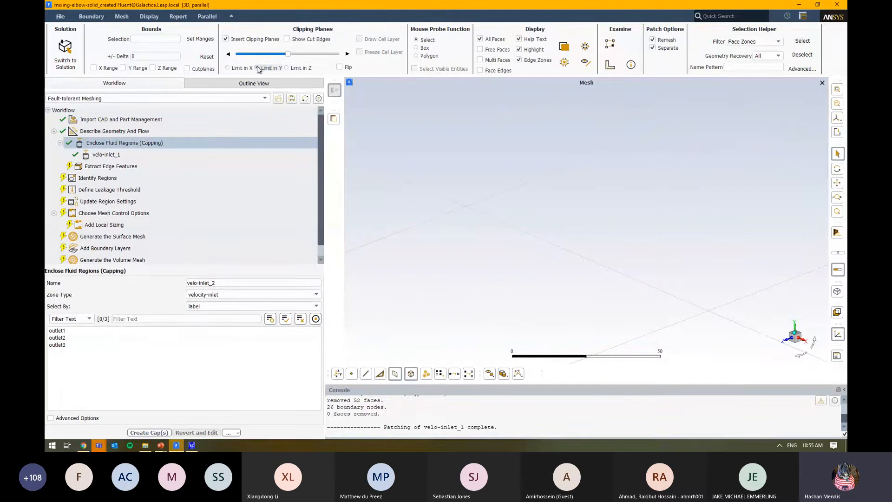
click(237, 68)
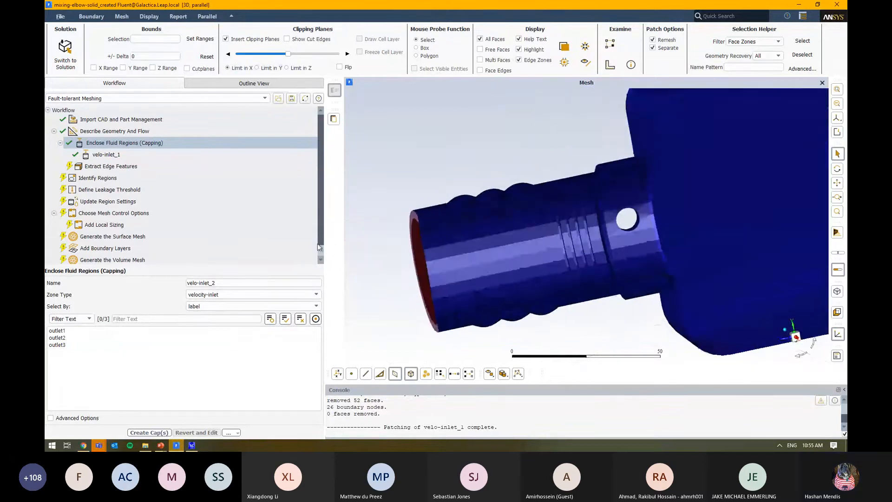
scroll(353, 293, down, 3)
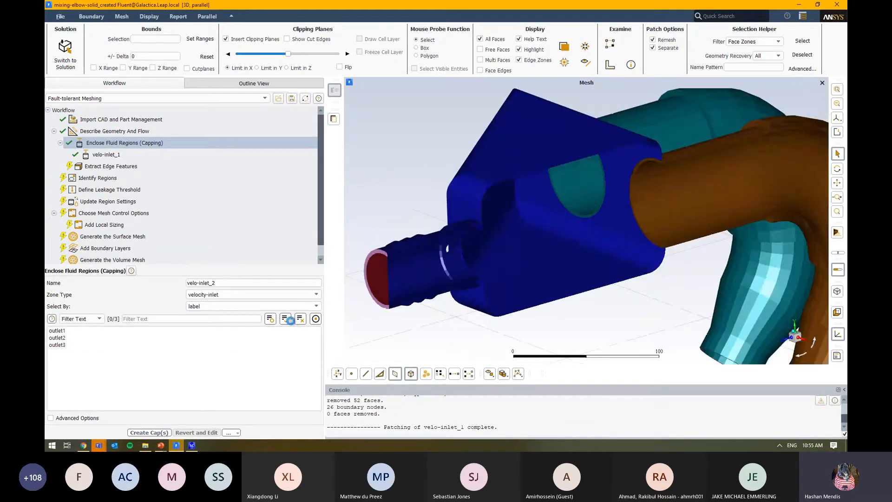
Cap outlet1, outlet2 and outlet3 together with the pressure-outlet zone type
click(286, 318)
click(253, 294)
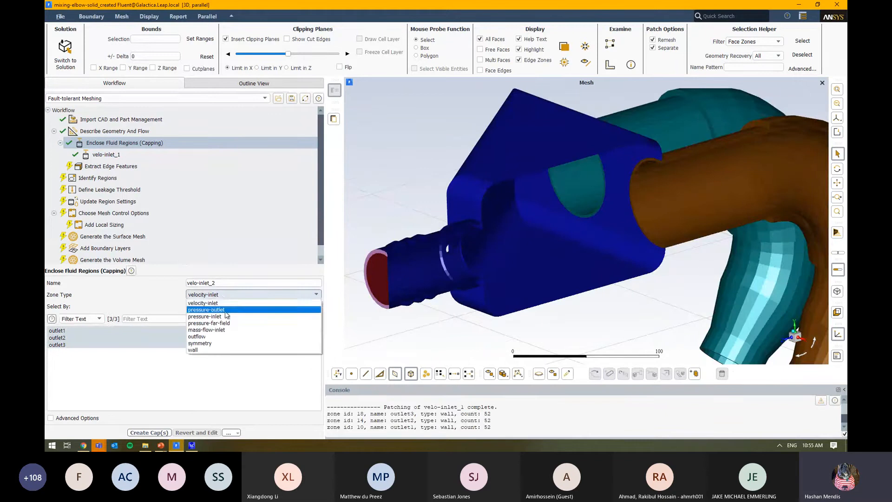
click(209, 310)
click(148, 432)
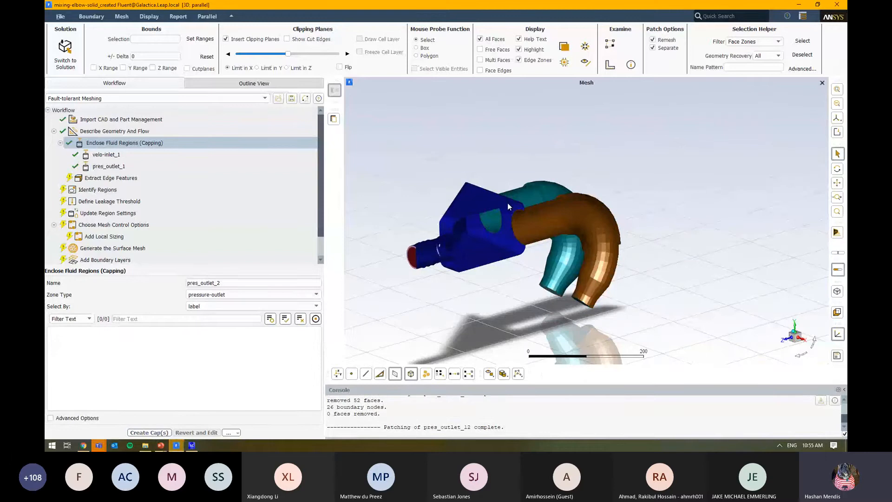
Go to the Extract Edge Features task and flip the clipping side to view the flow pipe on the main body
click(194, 177)
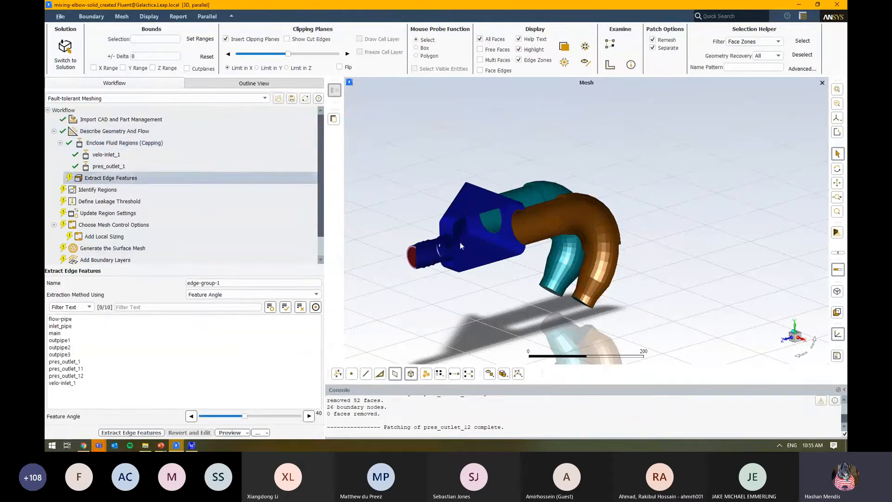
click(343, 69)
scroll(469, 263, up, 10)
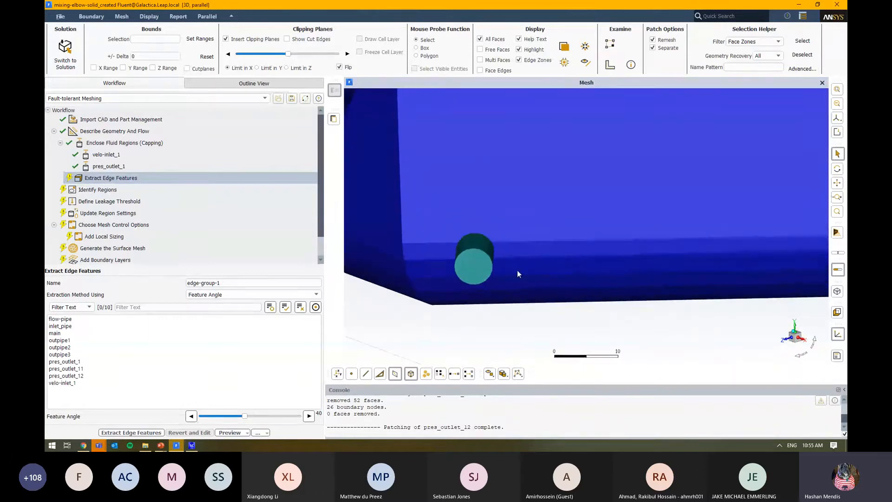
drag(485, 269, 478, 222)
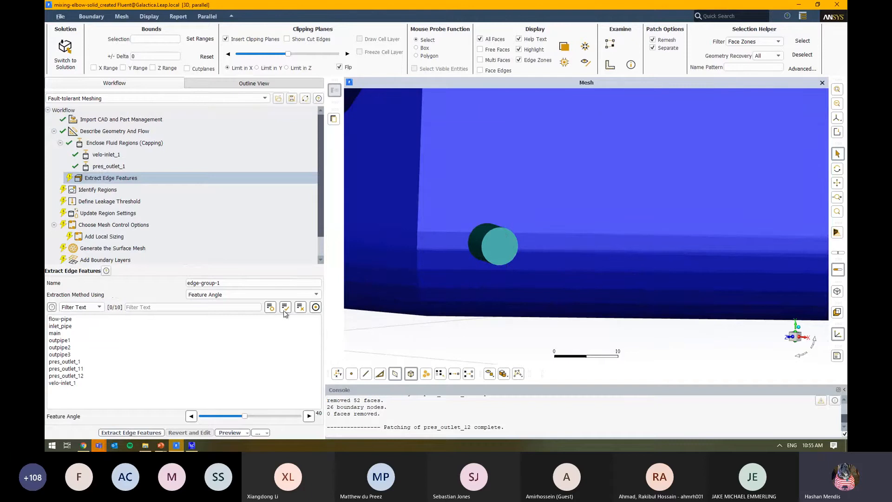
Extract edge-group-1 using intersection loops between main and flow-pipe, intersected collectively, and inspect the edges around the flow pipe
click(285, 294)
click(285, 310)
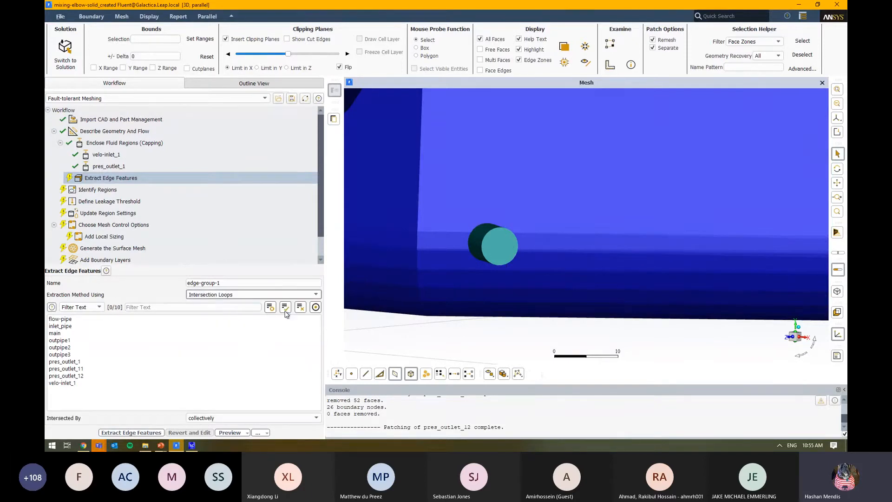
click(508, 213)
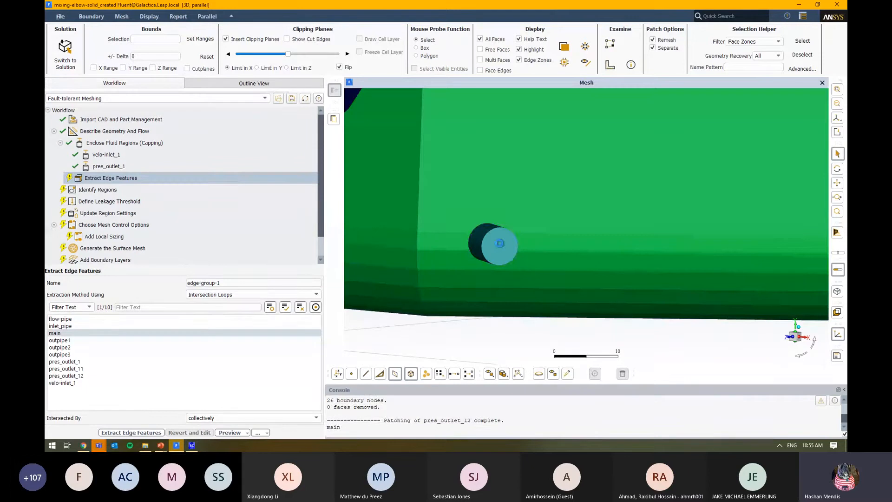
click(500, 243)
click(133, 432)
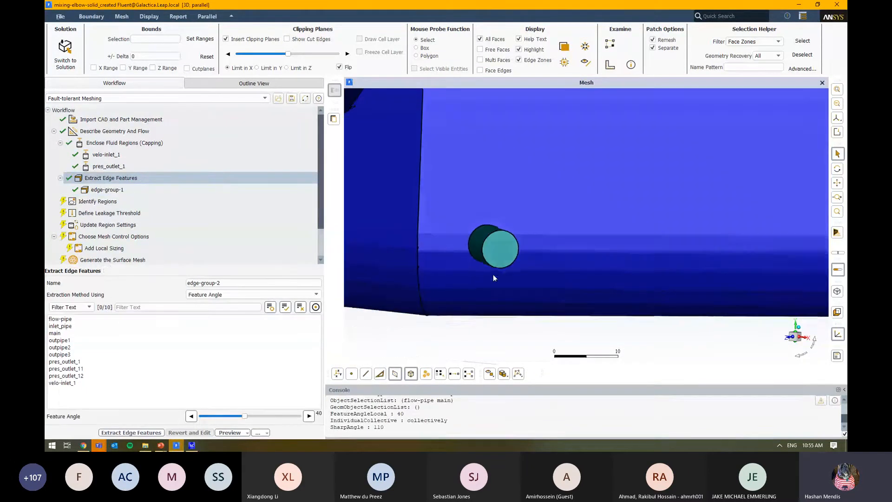
scroll(490, 262, up, 6)
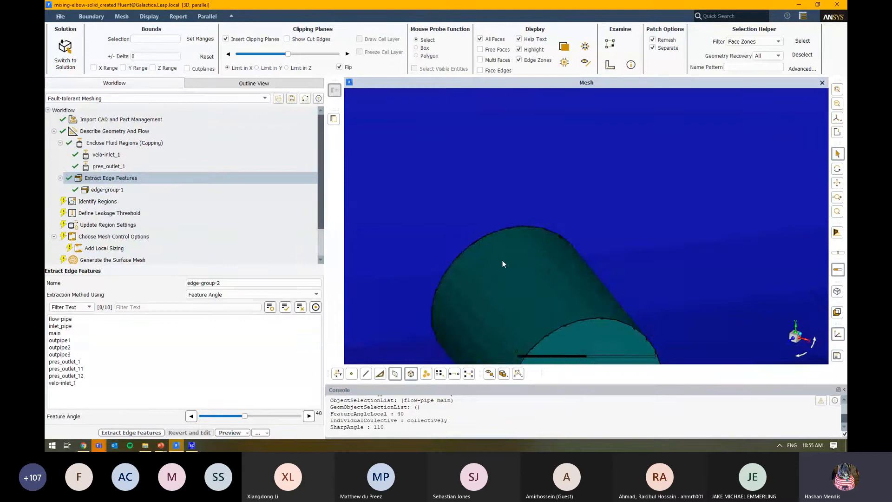
click(502, 261)
click(492, 253)
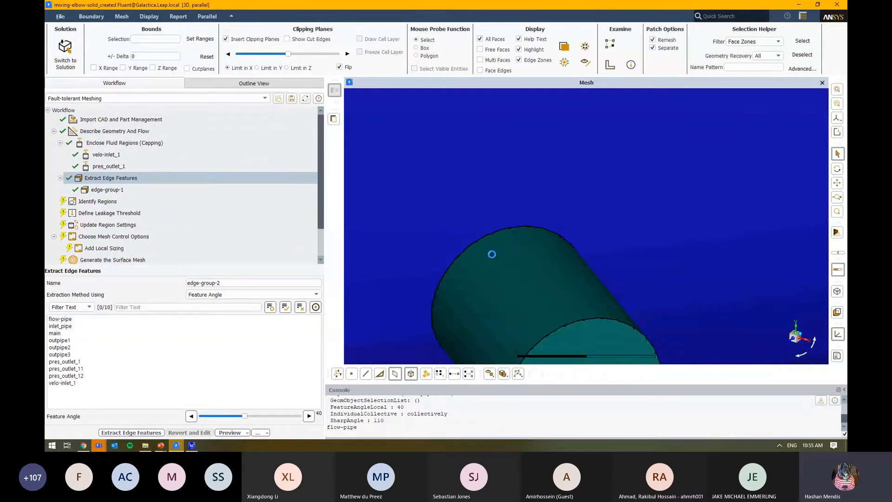
scroll(490, 258, down, 5)
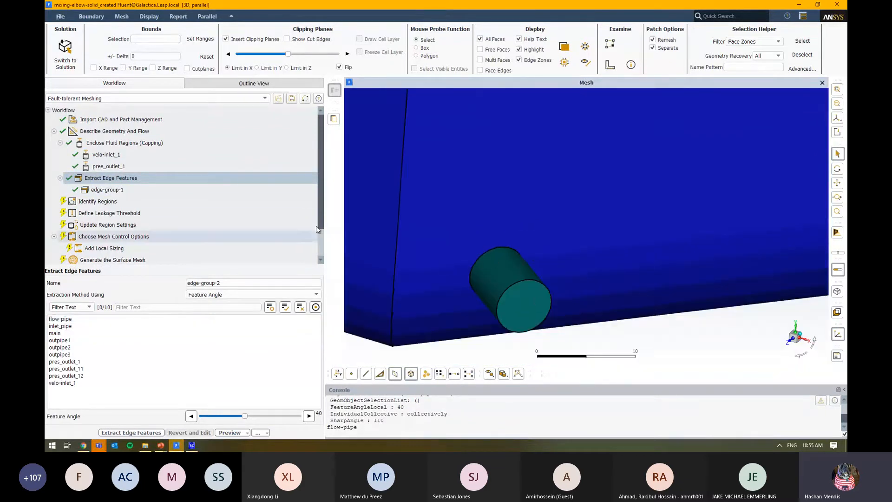
Flip the clipping side back and identify fluid-region-1 as a fluid region located by the centroid of the main object
click(292, 201)
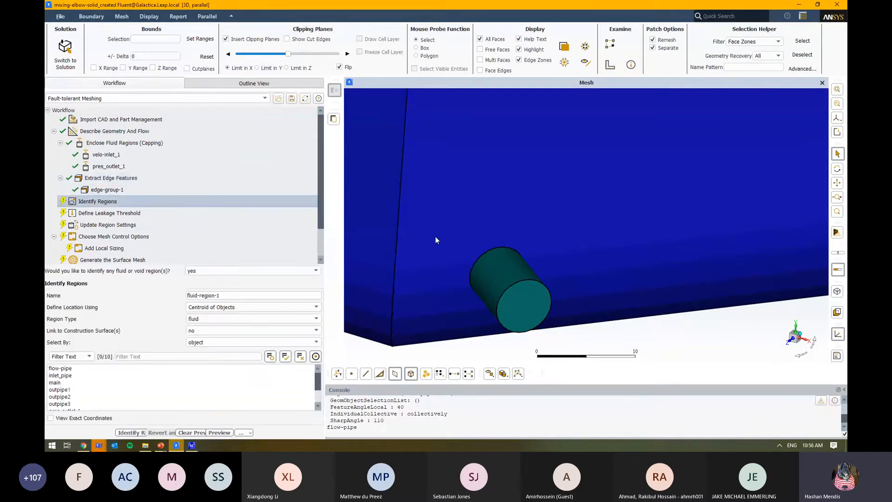
scroll(435, 236, down, 4)
click(836, 88)
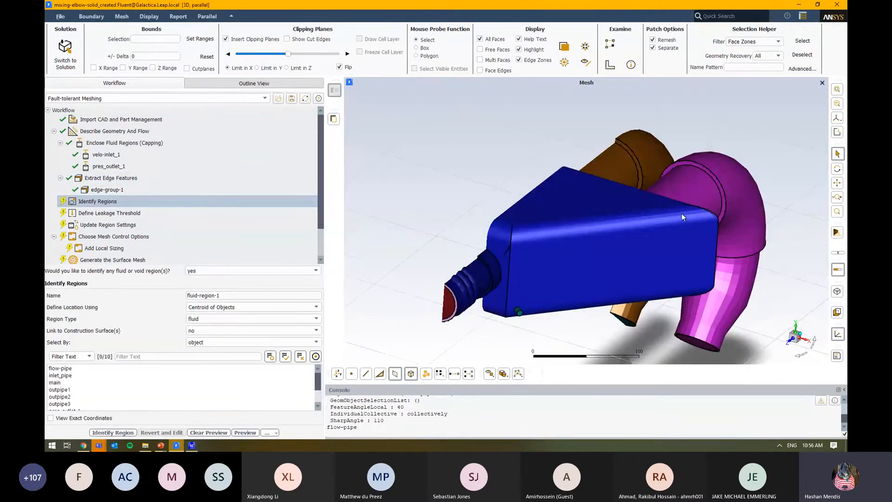
click(340, 67)
drag(451, 135, 470, 227)
right_click(470, 228)
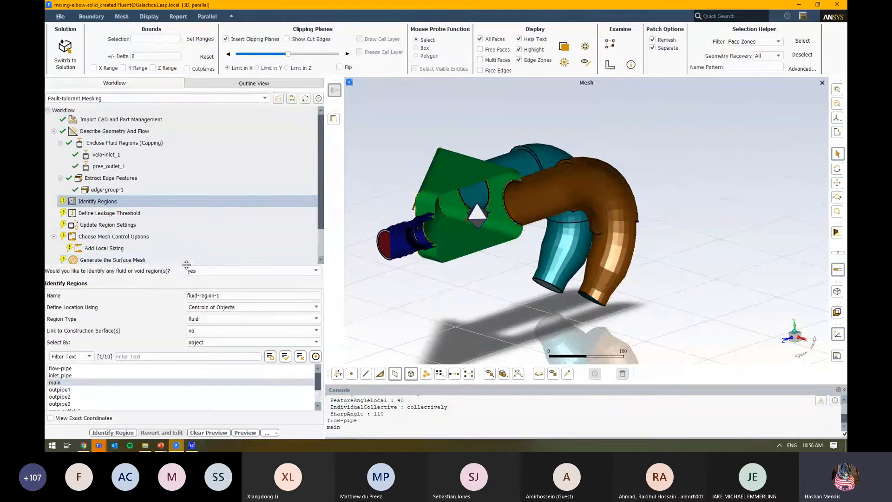
drag(187, 265, 187, 240)
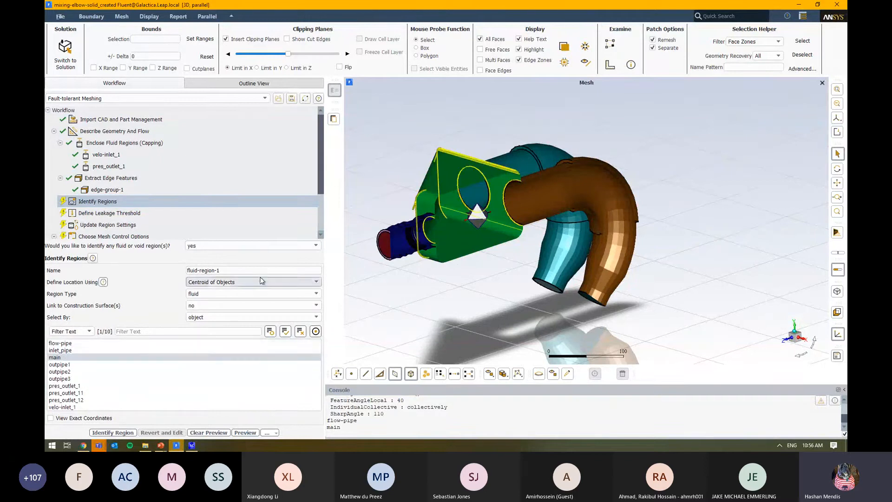
click(223, 283)
click(226, 297)
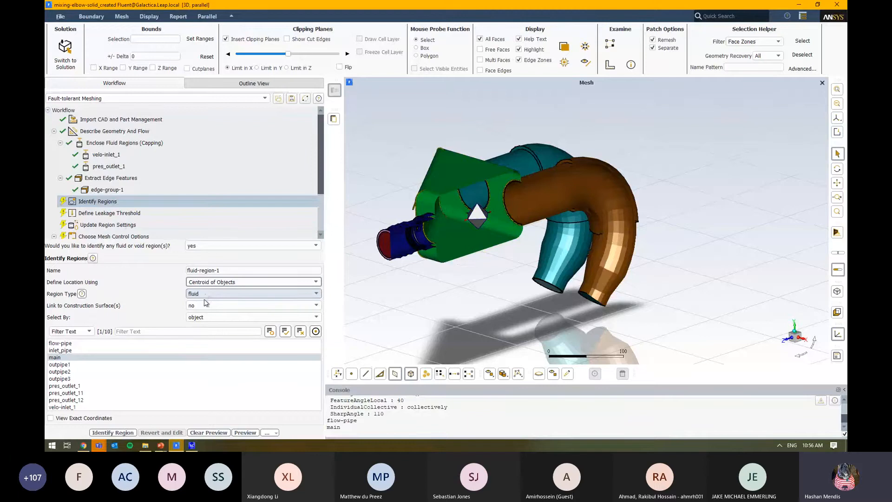
click(119, 432)
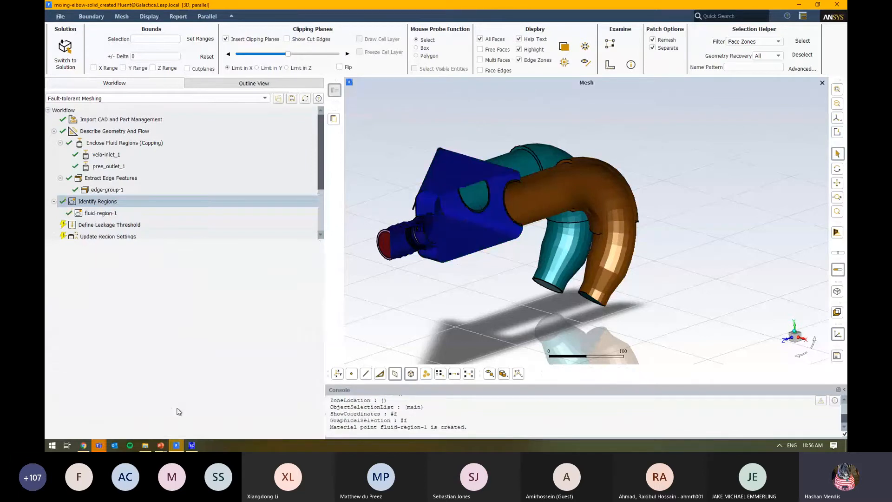
Identify void-region-1 as a void region located by the centroid of outpipe3
click(564, 249)
middle_drag(510, 255, 492, 238)
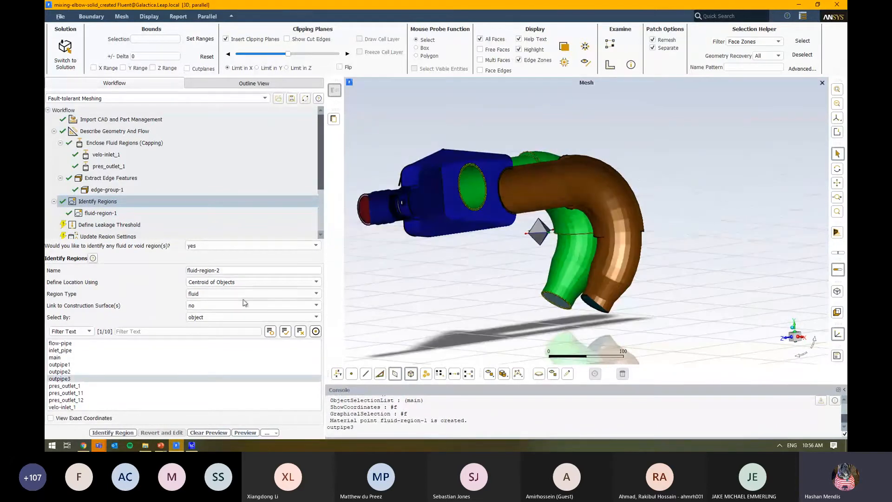
click(213, 294)
click(193, 305)
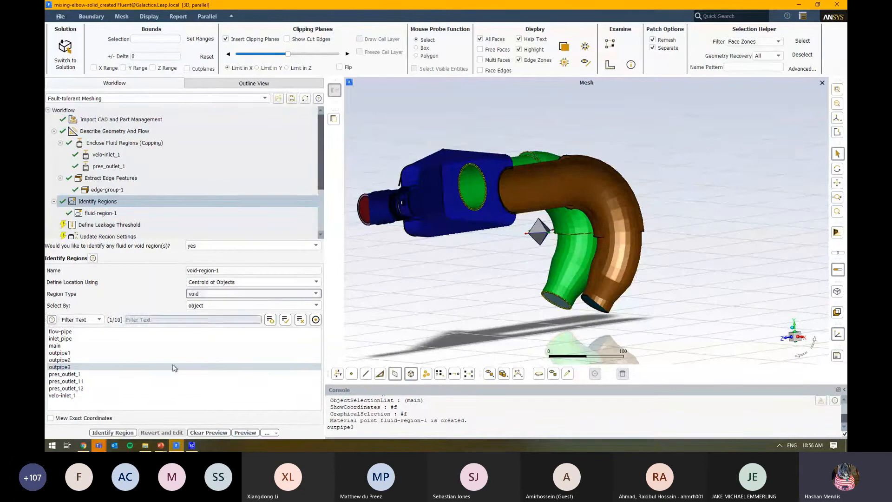
click(116, 433)
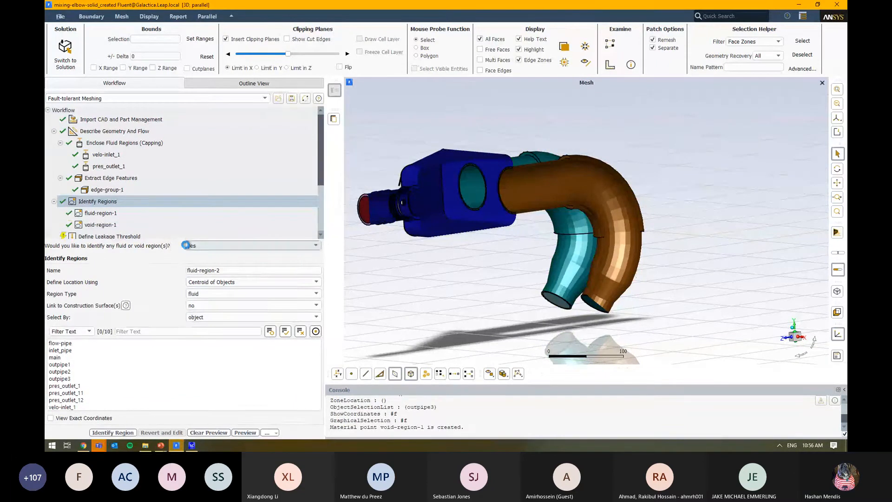
Go to the Define Leakage Threshold task and choose yes for closing leakages in the regions
scroll(198, 176, down, 2)
click(198, 172)
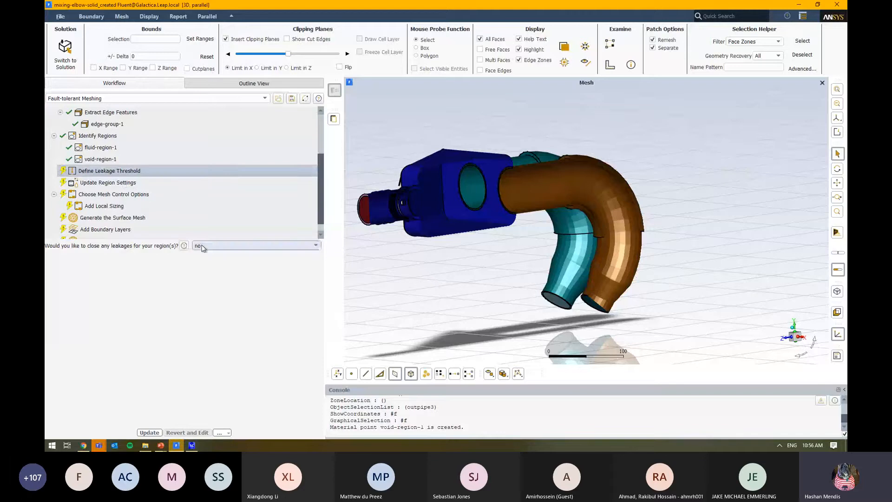
click(251, 245)
click(209, 253)
Limit the clipping in Z, move the clipping plane, and examine the small hole in the inlet pipe's wall
drag(407, 225, 436, 239)
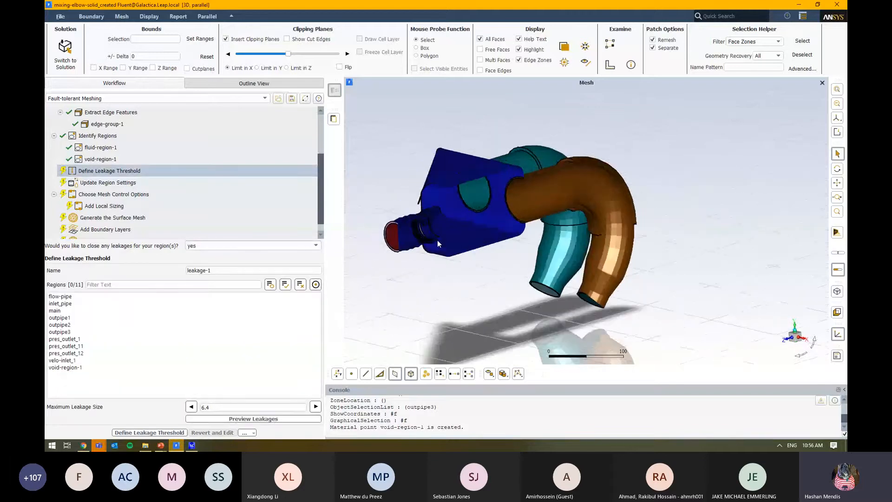
click(291, 66)
drag(288, 54, 337, 55)
drag(463, 191, 667, 236)
scroll(667, 235, up, 10)
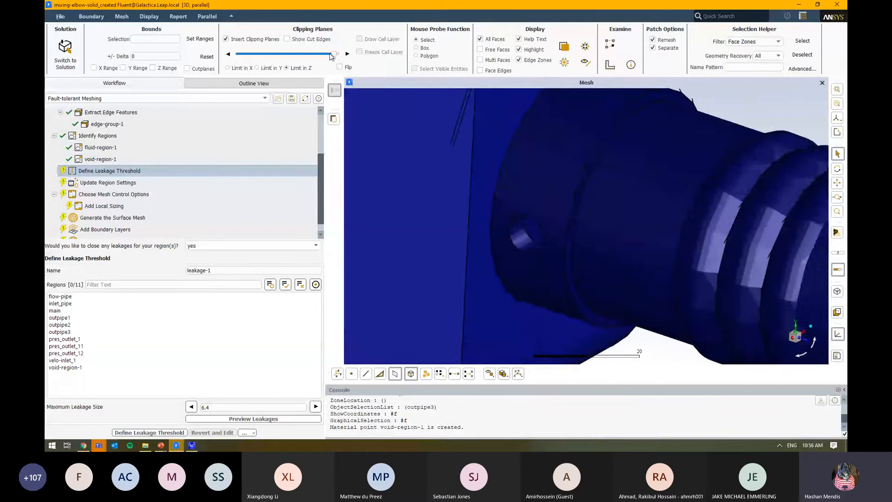
Move the clipping plane into the inlet pipe, select the inlet_pipe region, and preview its leakages with a maximum leakage size of 1.6
drag(337, 55, 323, 57)
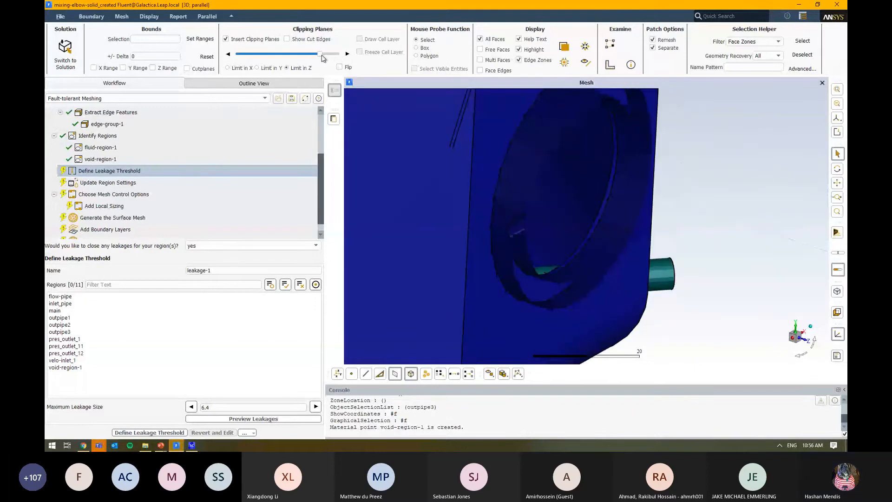
scroll(499, 221, down, 4)
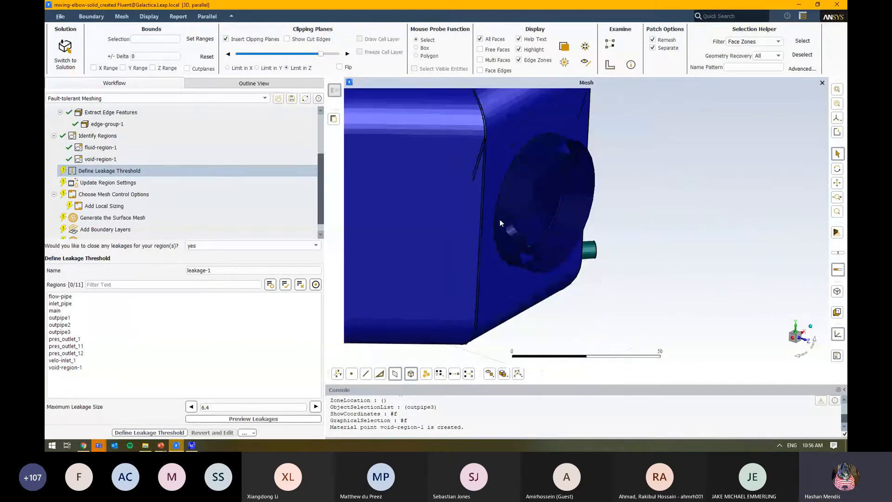
click(526, 251)
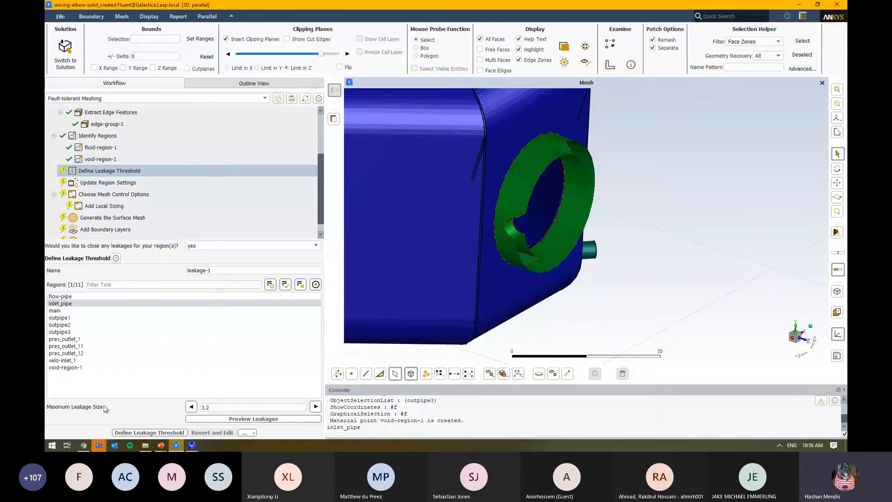
click(315, 407)
click(191, 407)
click(237, 418)
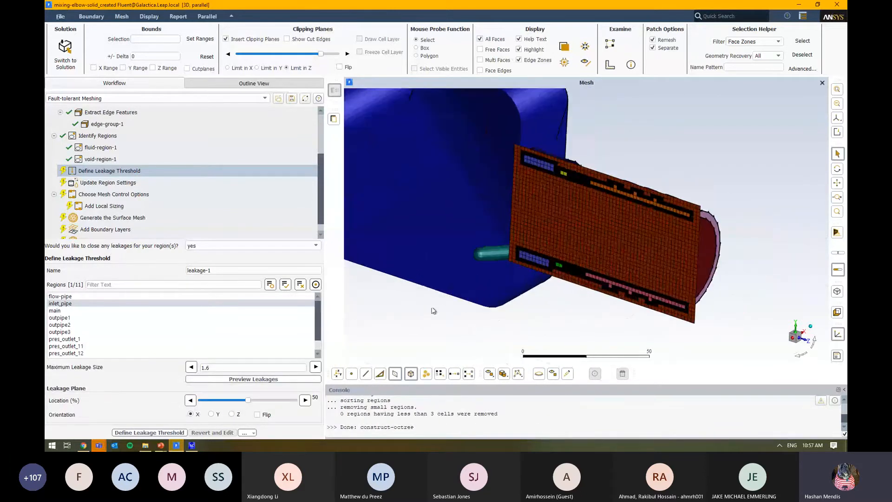
Orient the leakage plane along Z, flip it, place it at 86 %, and examine the gap at the inlet pipe's hole
click(231, 414)
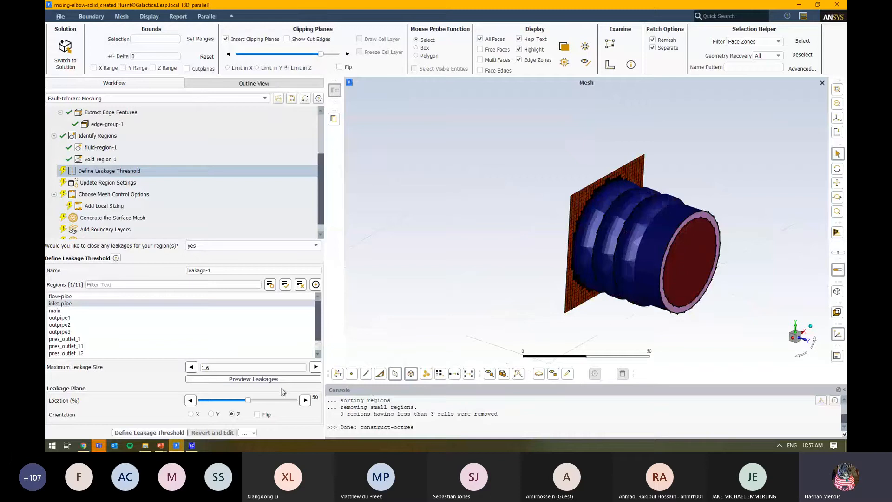
click(257, 414)
click(191, 400)
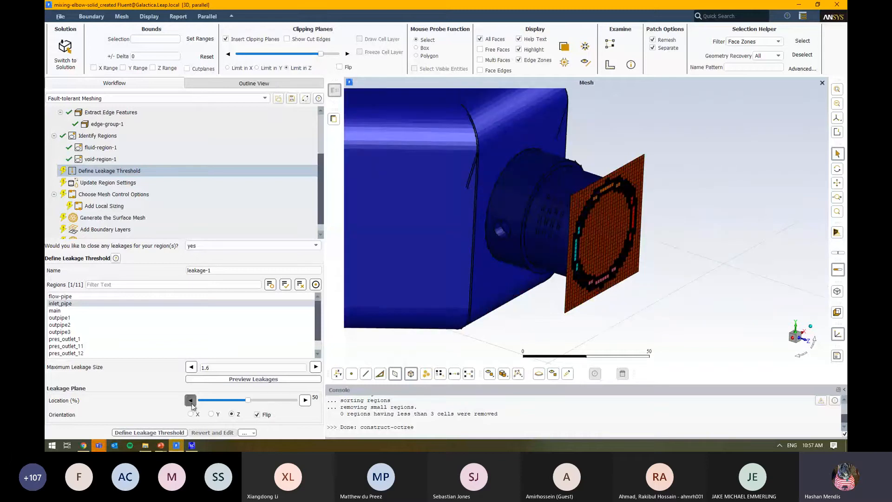
drag(247, 400, 283, 400)
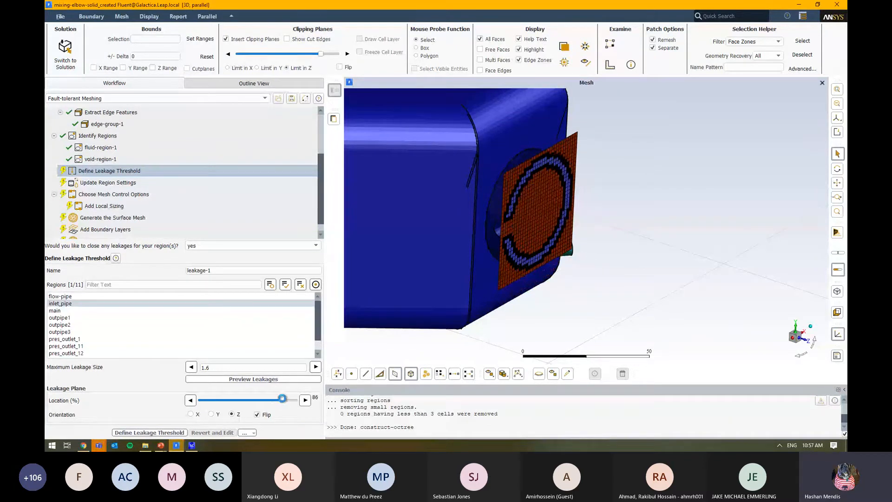
scroll(503, 206, up, 4)
middle_drag(506, 222, 526, 247)
scroll(525, 246, down, 2)
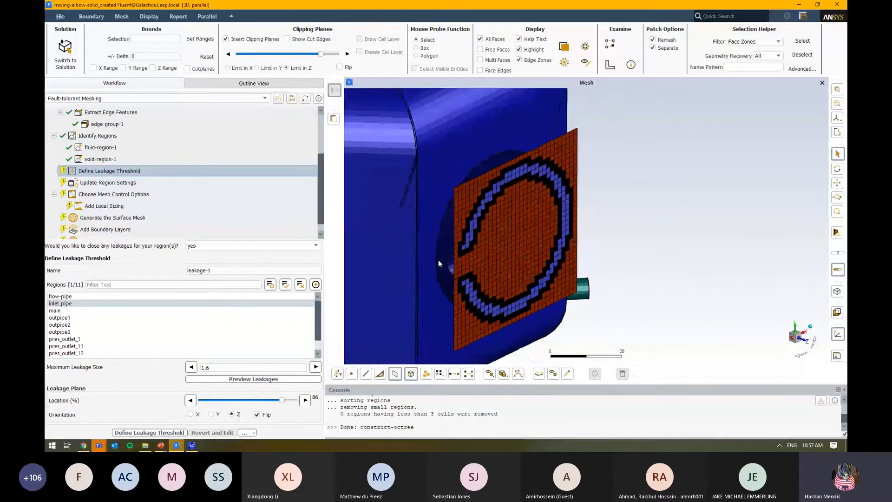
scroll(441, 269, up, 2)
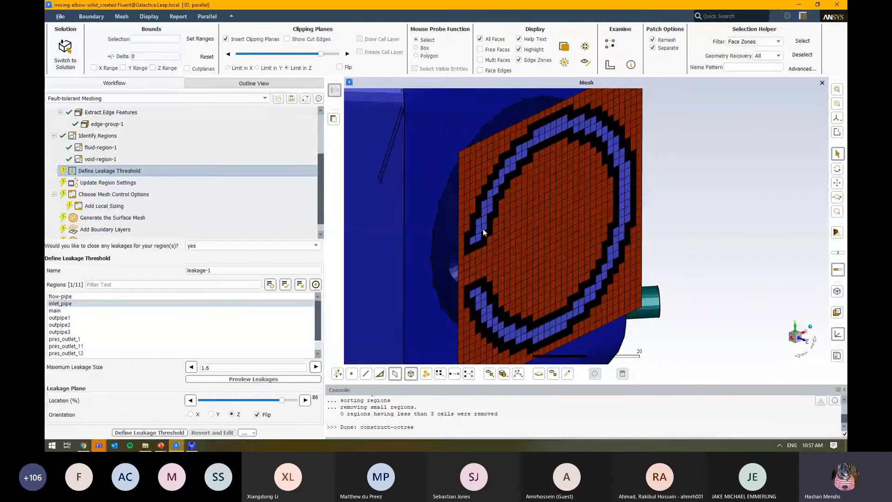
Compare the leakage previews at maximum sizes of 12.8 and 6.4, and define the inlet_pipe leakage threshold with 6.4
click(316, 367)
click(284, 380)
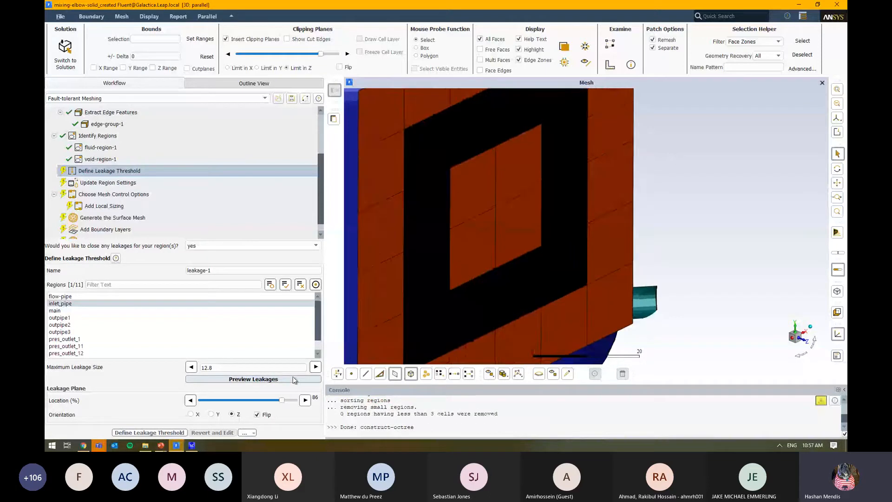
click(191, 367)
click(288, 379)
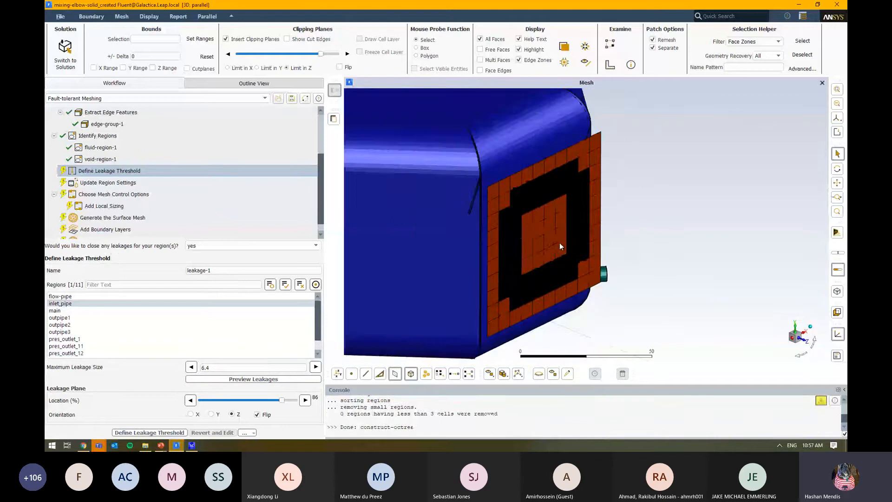
scroll(519, 230, up, 3)
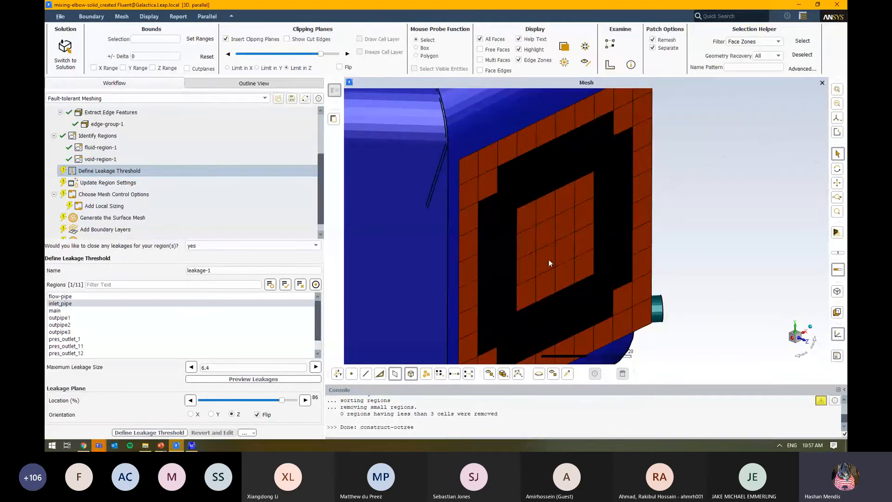
click(172, 434)
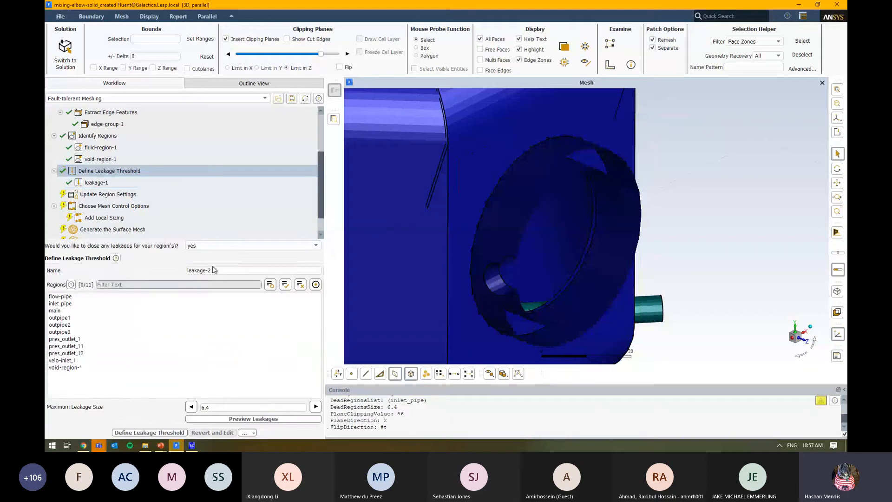
Keep hexcore as the volume fill of fluid-region-1 and update the region settings
click(248, 195)
scroll(488, 231, down, 5)
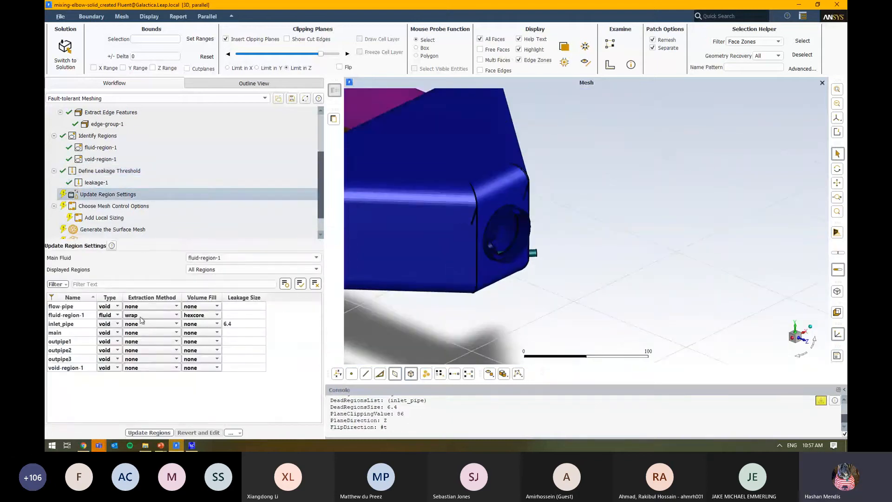
click(81, 316)
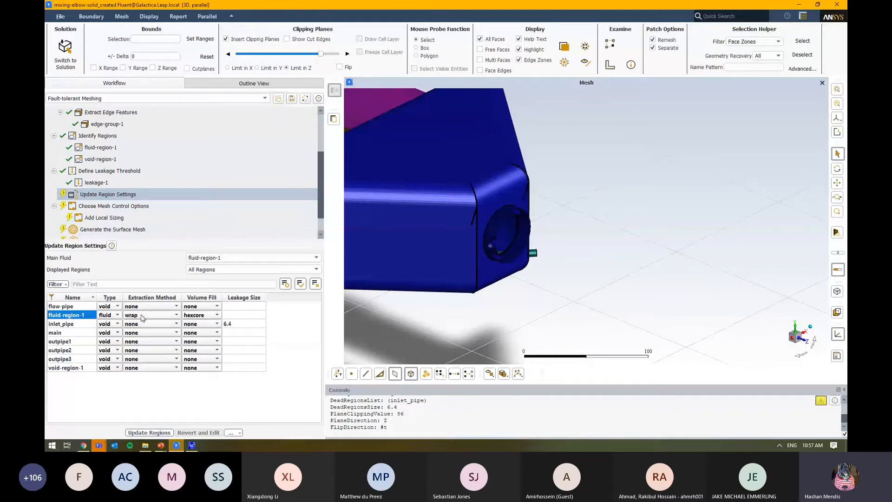
click(190, 315)
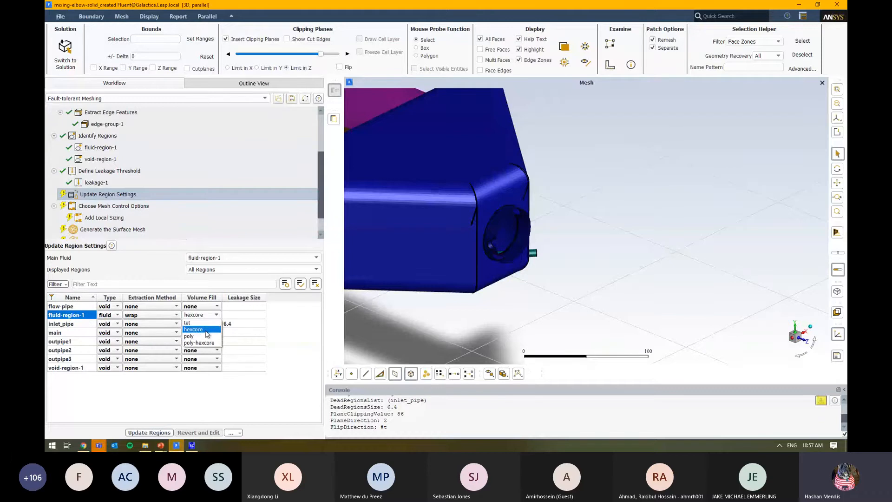
click(207, 330)
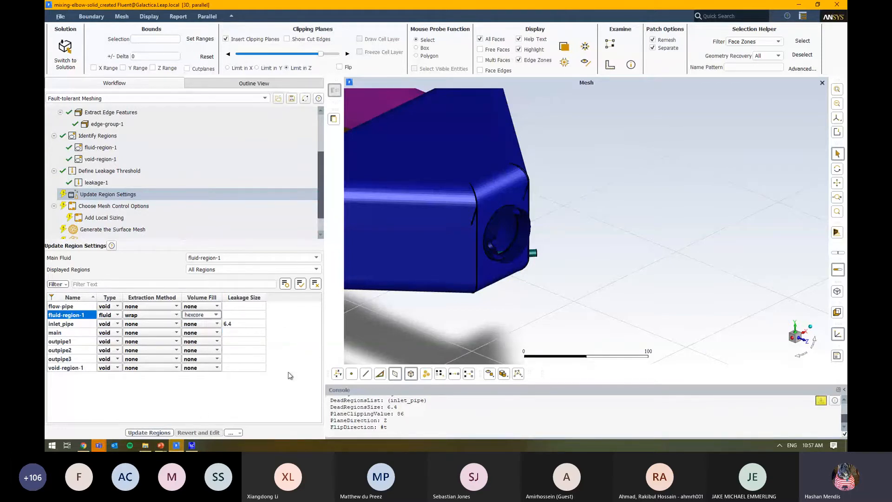
click(157, 433)
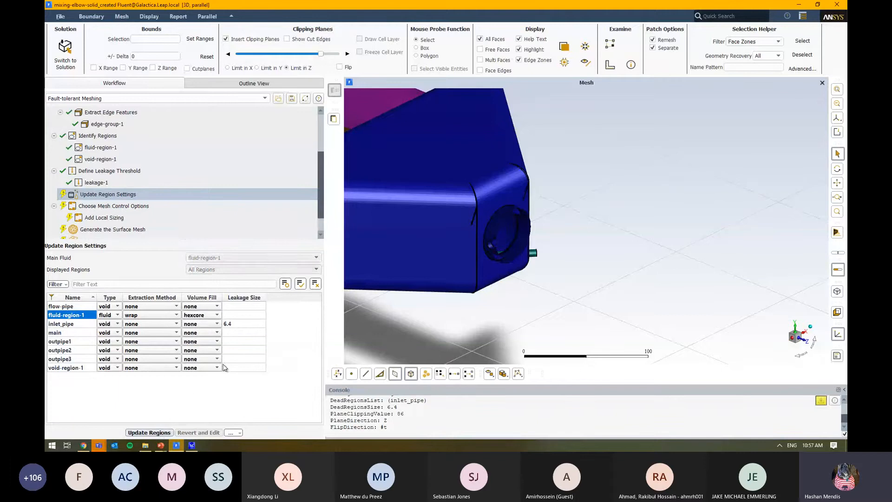
Choose newly created default size controls for the mesh, and turn off the clipping planes to show the whole manifold
scroll(478, 204, down, 2)
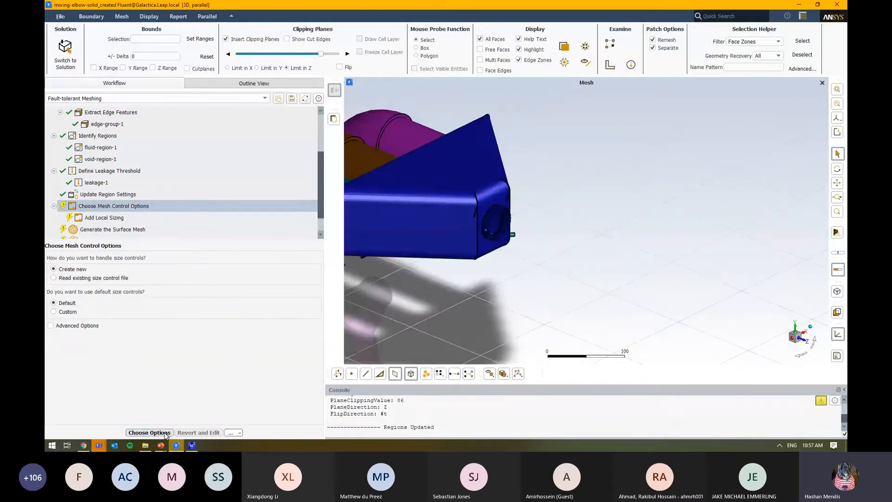
click(149, 433)
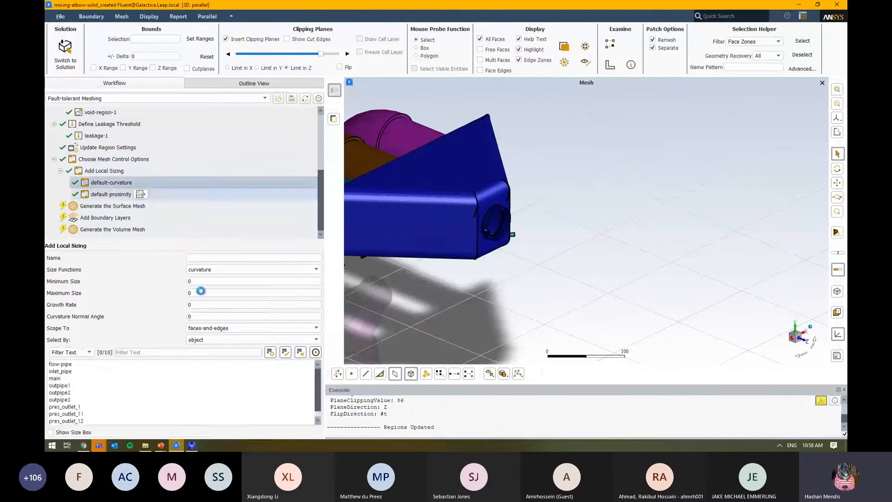
scroll(478, 259, down, 2)
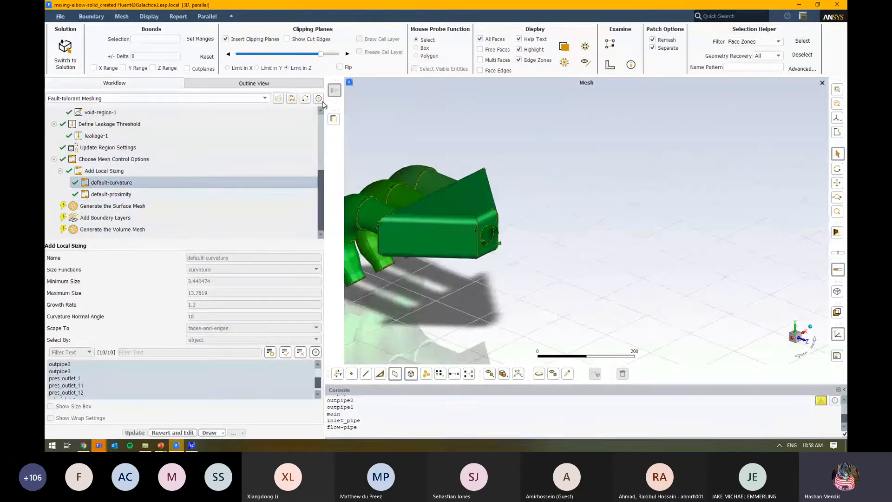
click(259, 41)
scroll(495, 233, up, 4)
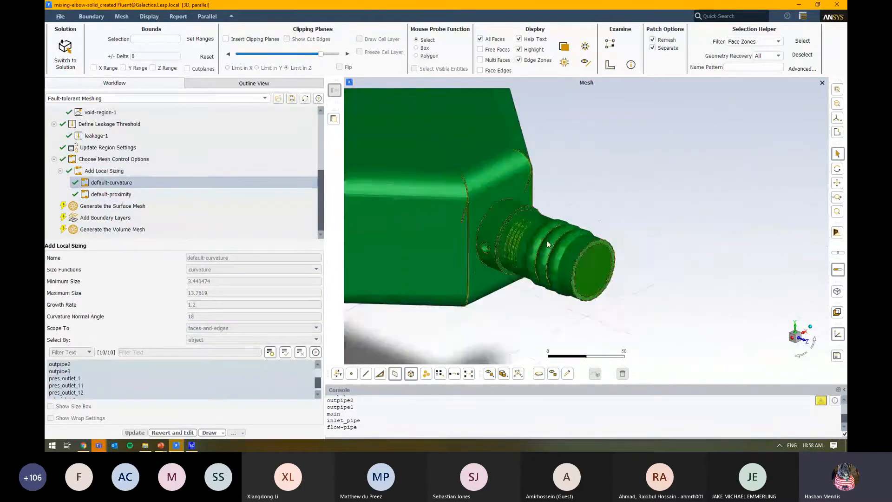
Review the default-proximity and default-curvature local sizings, and generate the surface mesh
click(191, 194)
click(180, 182)
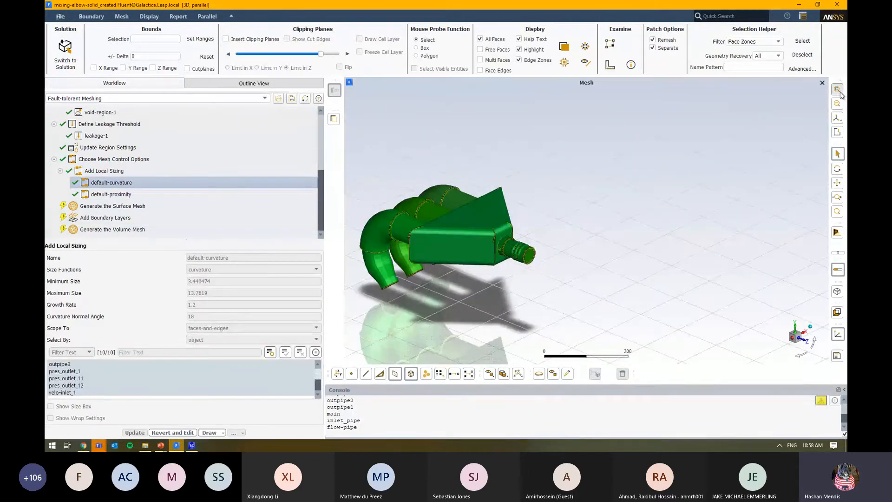
scroll(522, 258, up, 3)
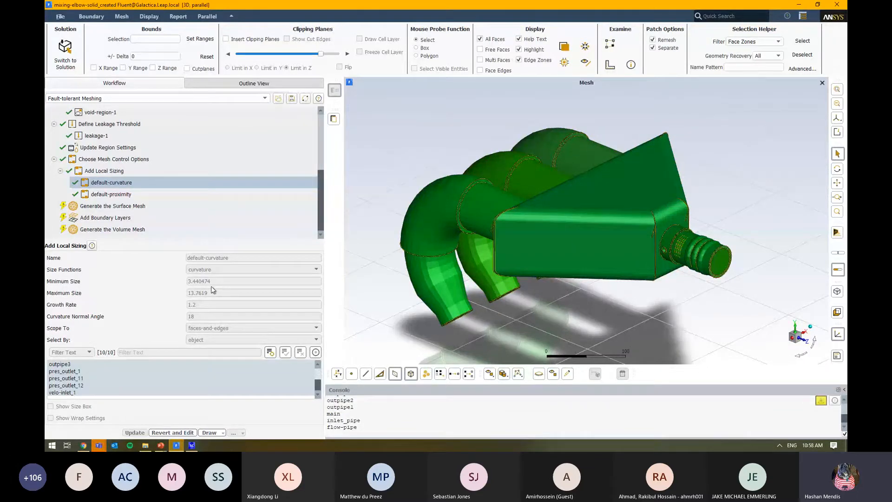
click(169, 204)
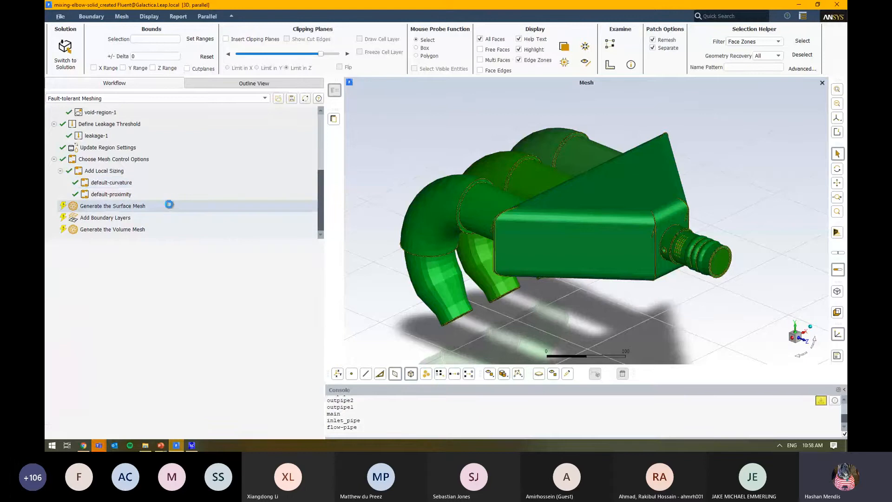
click(135, 431)
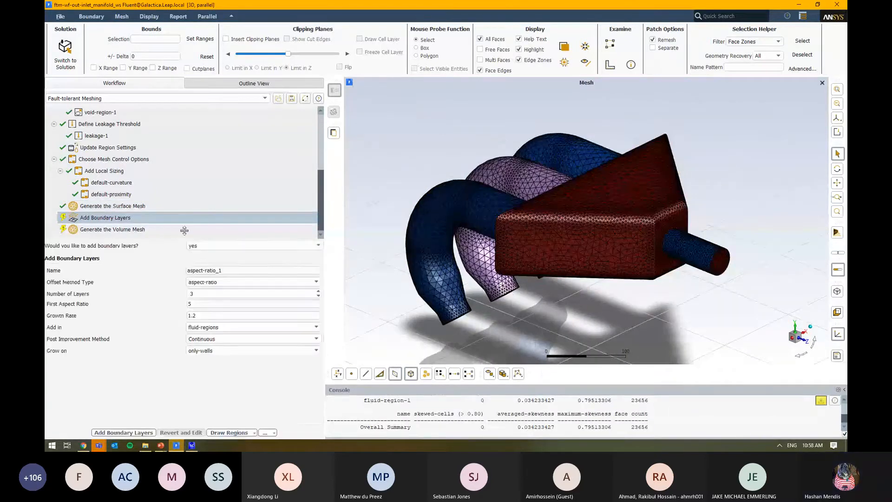
Clip the surface mesh in X and examine where the inlet pipe joins the main body, including the pipe's closed hole
click(256, 39)
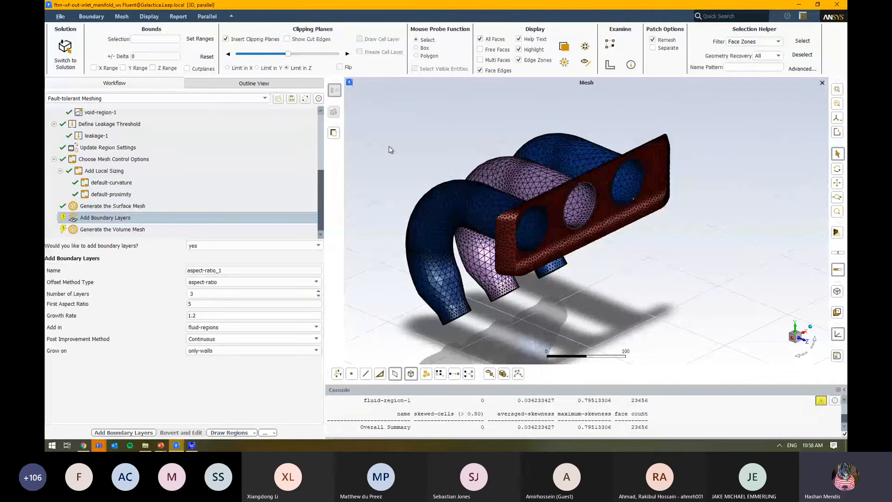
click(263, 66)
click(251, 68)
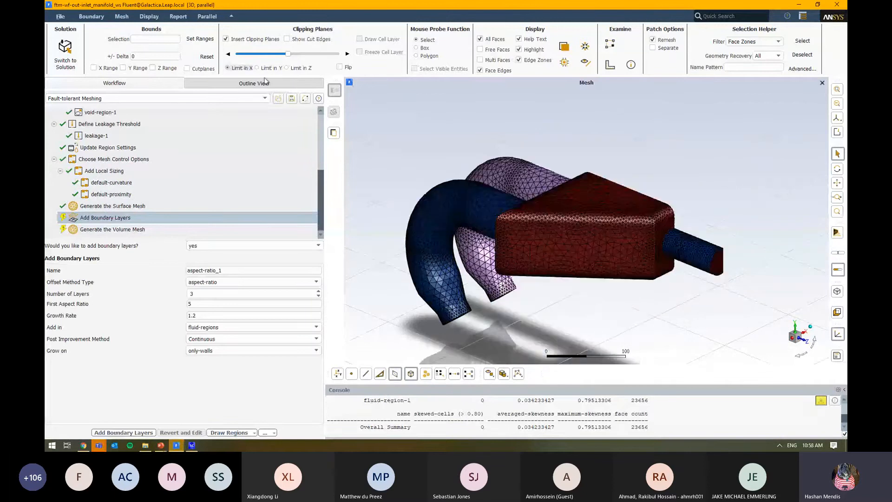
drag(582, 193, 609, 275)
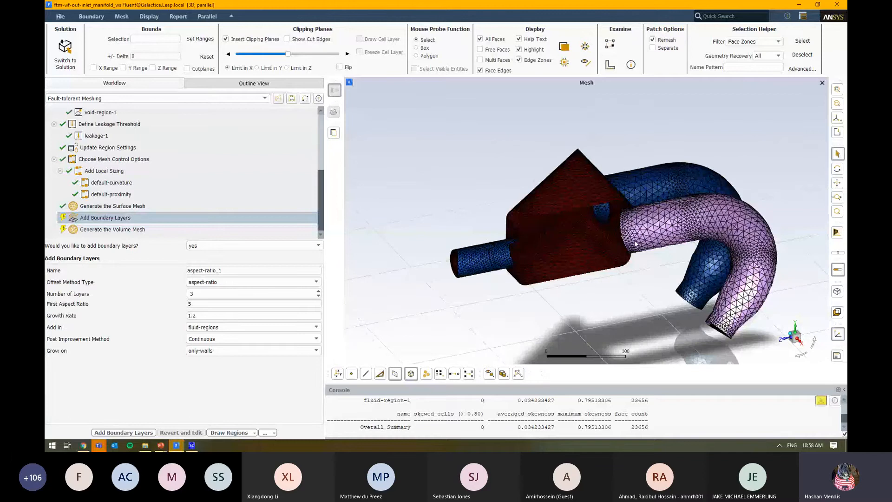
scroll(504, 249, up, 5)
drag(500, 253, 446, 238)
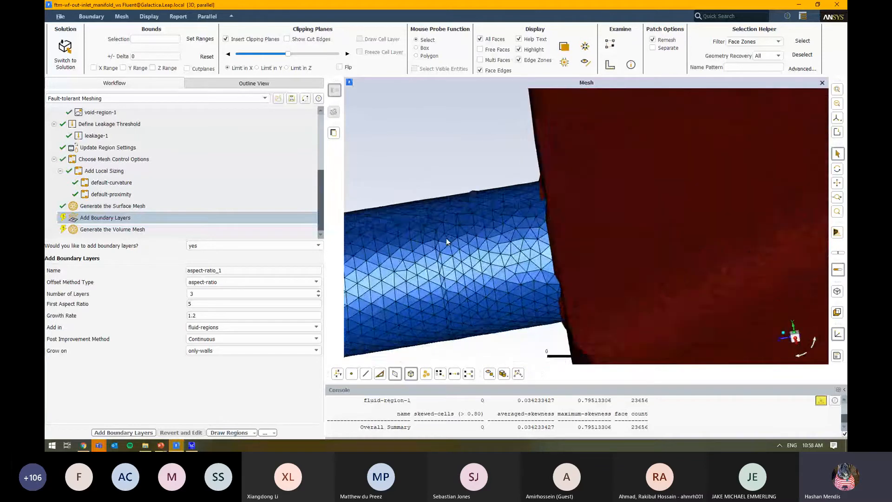
scroll(550, 205, up, 2)
drag(550, 205, 567, 254)
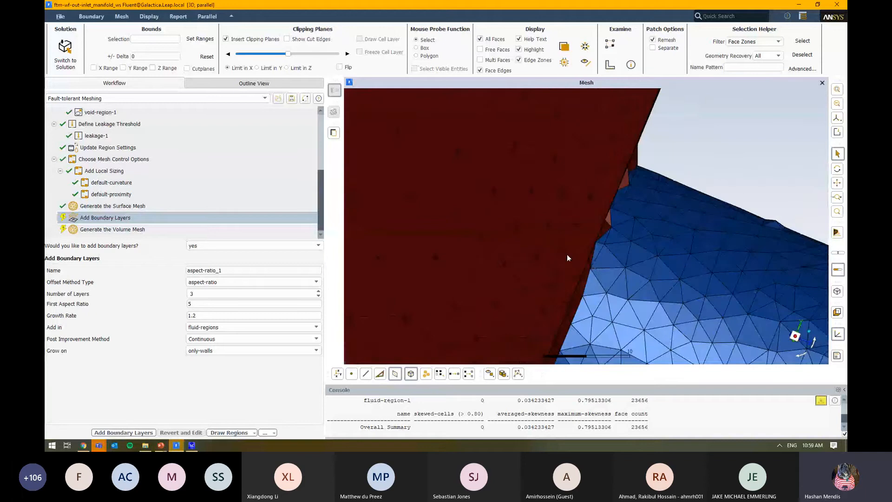
scroll(498, 247, down, 5)
scroll(505, 266, down, 3)
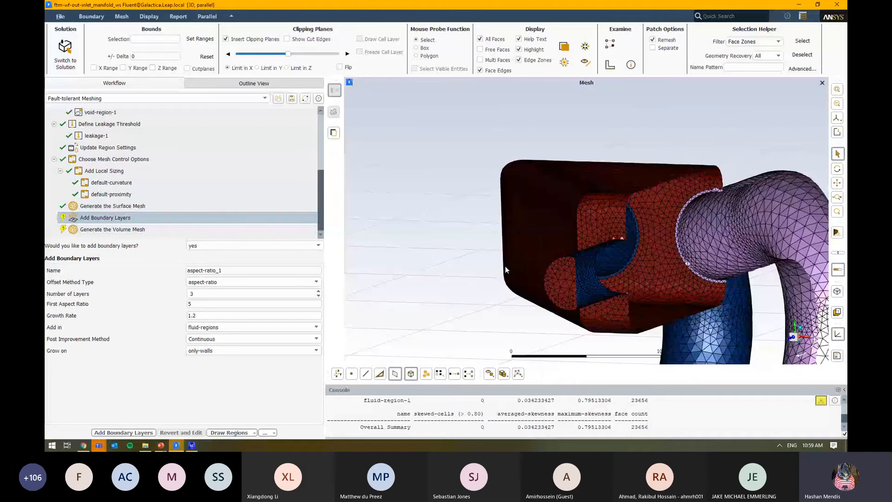
Flip the clipping side and examine the surface mesh around the small flow pipe inside the main body's lower corner
drag(506, 266, 418, 242)
click(344, 66)
scroll(525, 204, down, 3)
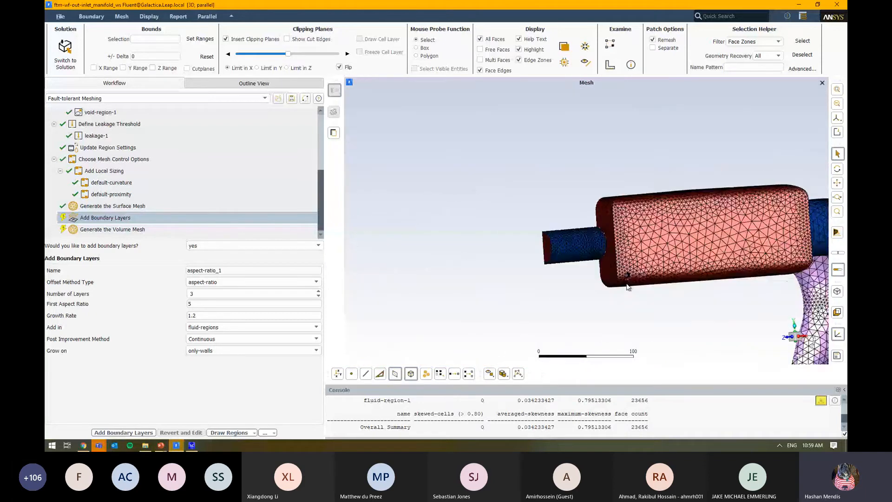
scroll(628, 283, up, 3)
scroll(634, 280, up, 3)
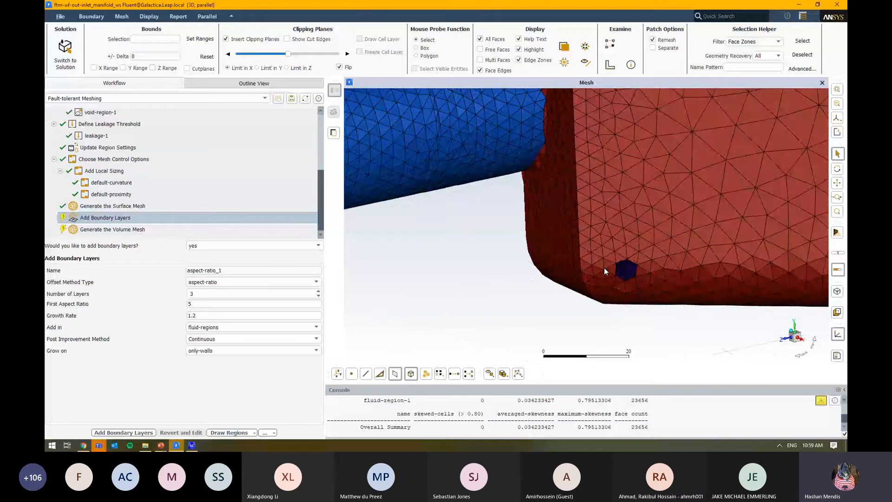
scroll(605, 271, down, 3)
drag(526, 229, 708, 260)
scroll(505, 264, up, 3)
scroll(542, 261, up, 2)
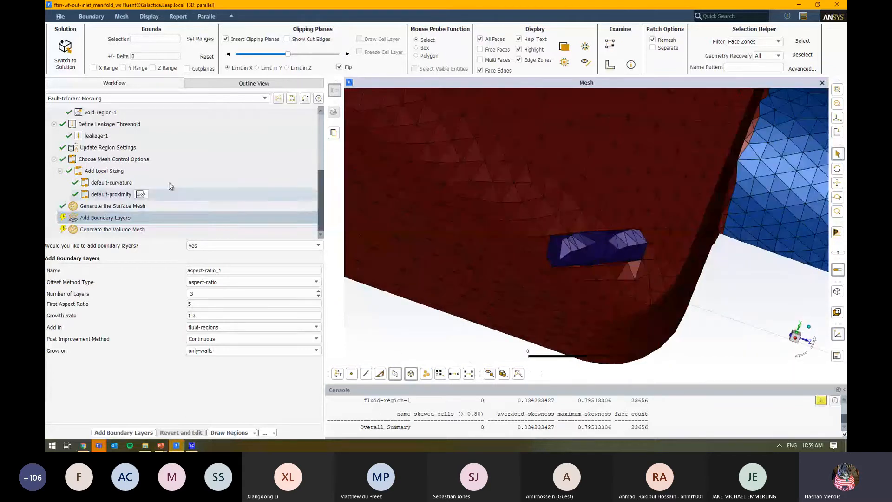
Start a curvature local sizing with a minimum size of 0.2 and show its size box on the flow pipe
click(190, 170)
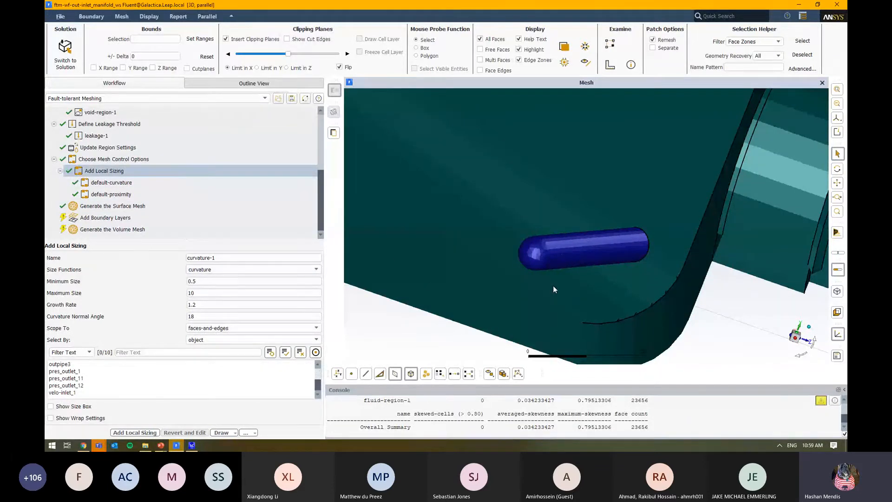
right_click(580, 261)
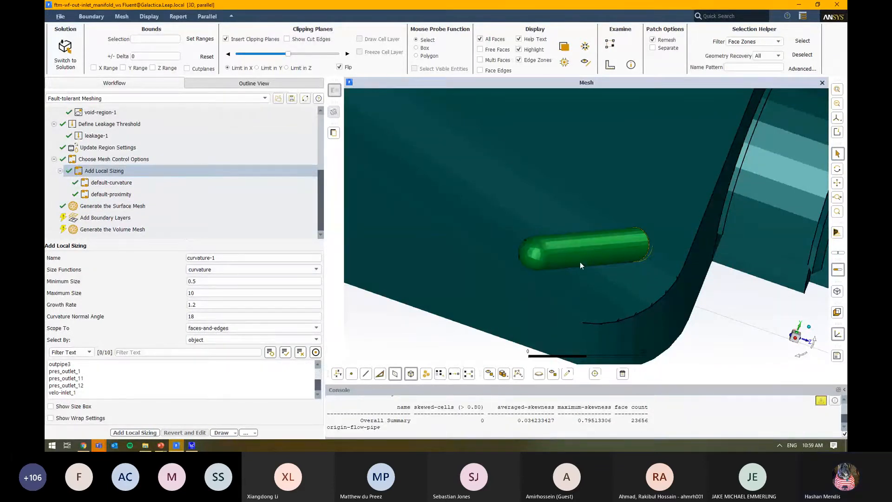
click(215, 282)
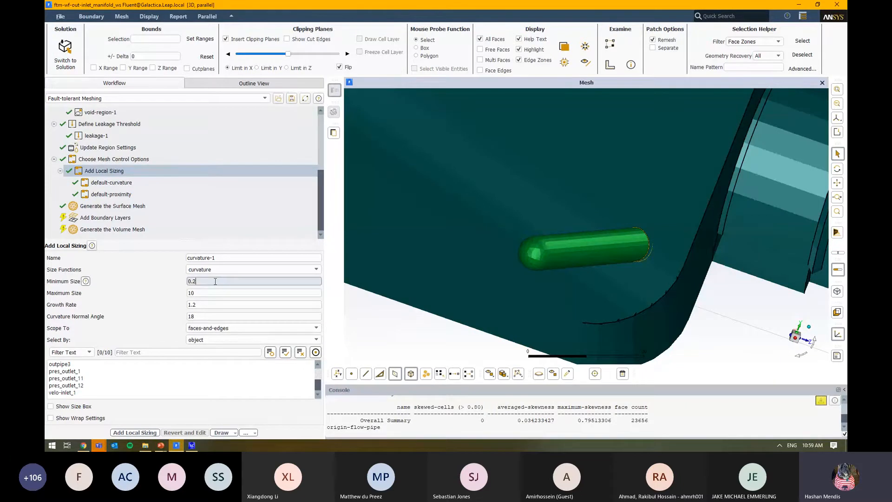
click(79, 408)
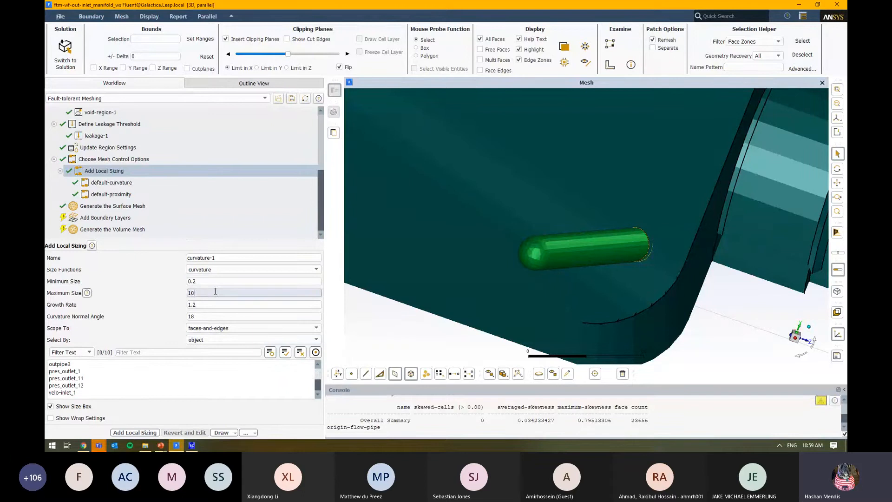
click(91, 419)
Set the curvature sizing's minimum size to 0.5 and try to add it without an object selected
scroll(641, 288, down, 5)
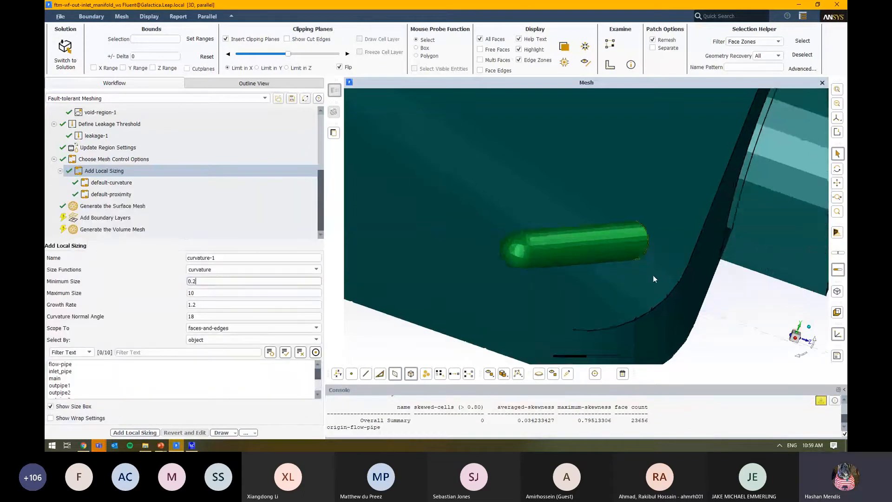
scroll(640, 288, up, 5)
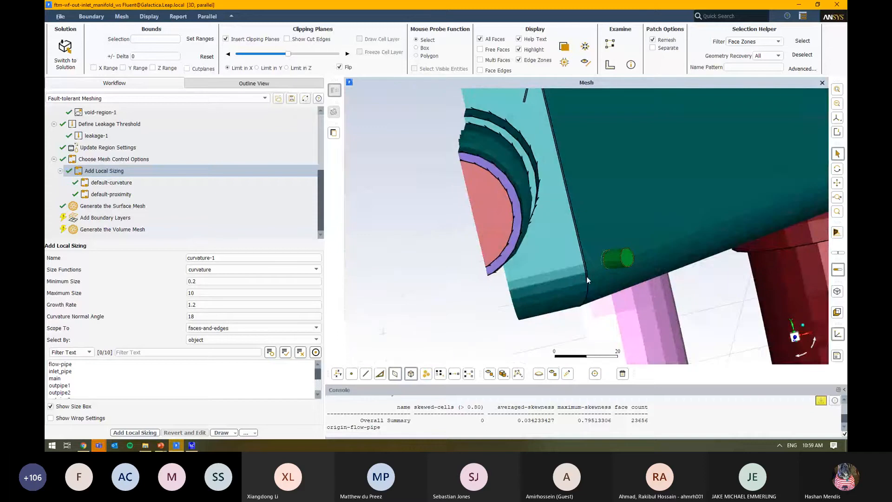
scroll(604, 288, up, 8)
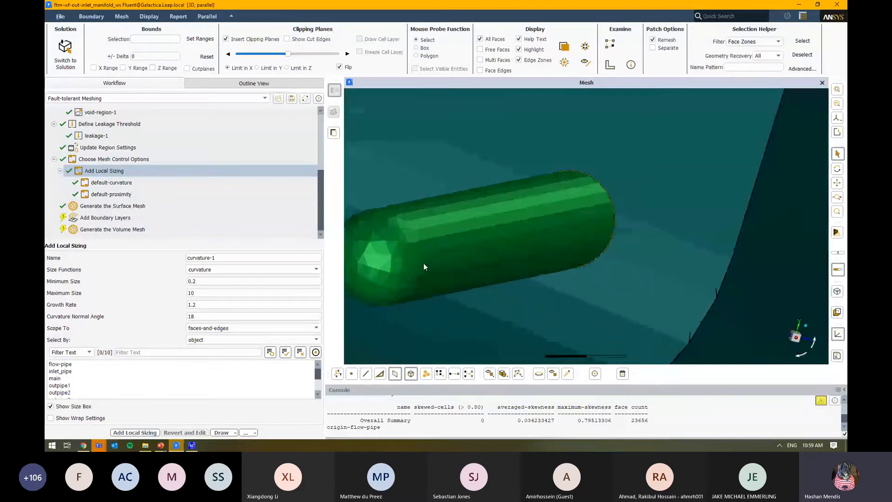
scroll(673, 307, down, 4)
scroll(587, 312, up, 4)
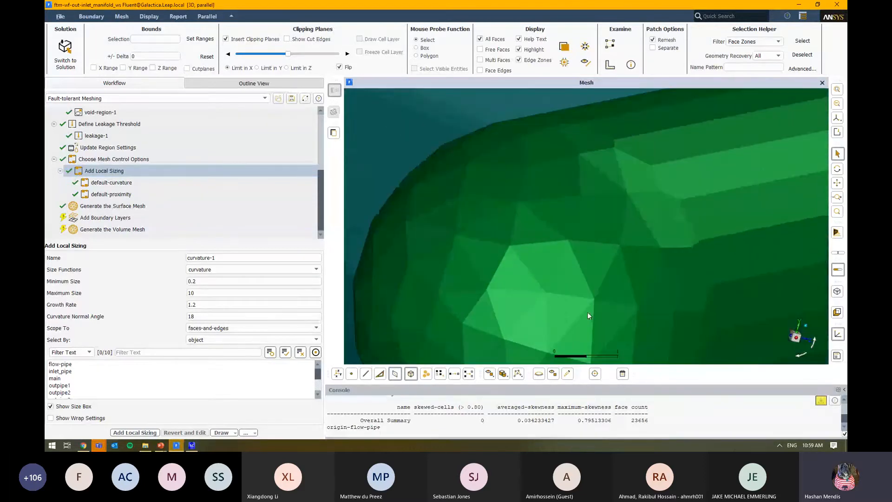
scroll(582, 355, up, 2)
click(208, 281)
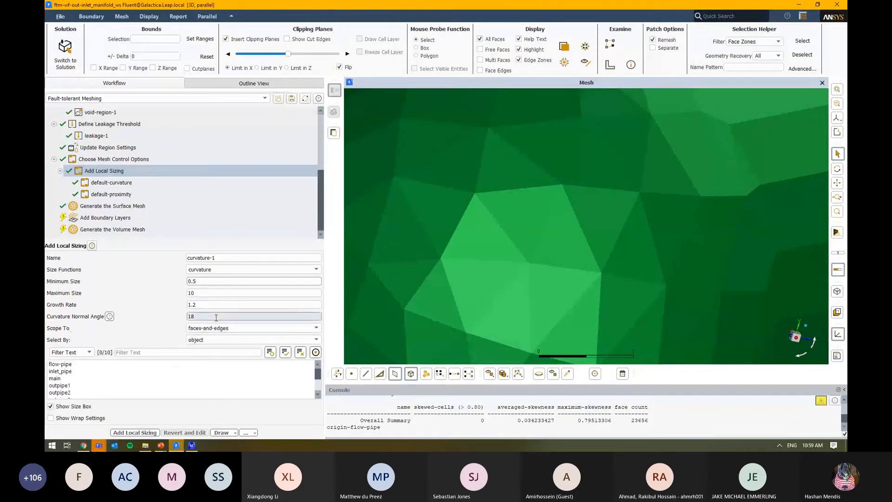
click(135, 432)
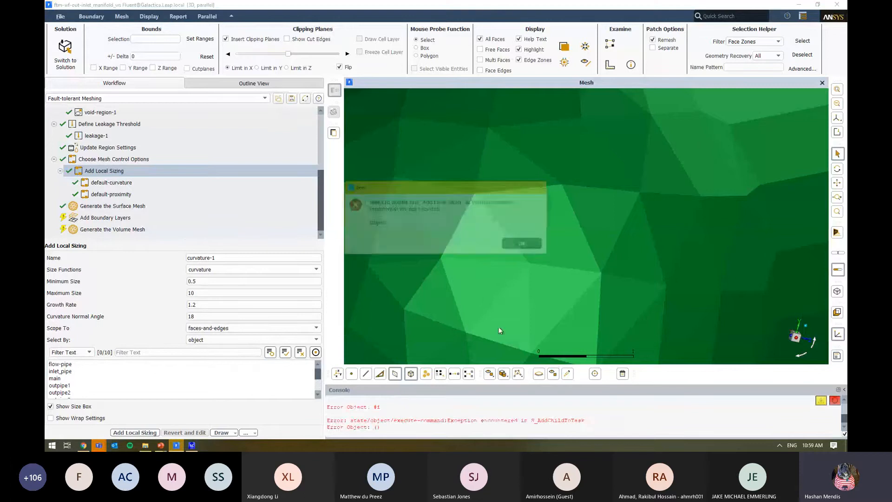
click(524, 244)
Enlarge the local sizing settings area to show the full object list, and select the main object
scroll(557, 244, down, 5)
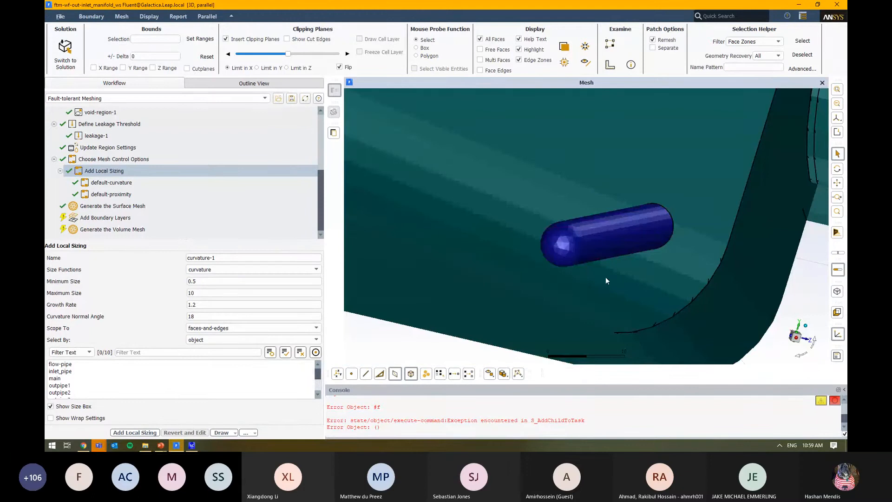
click(587, 245)
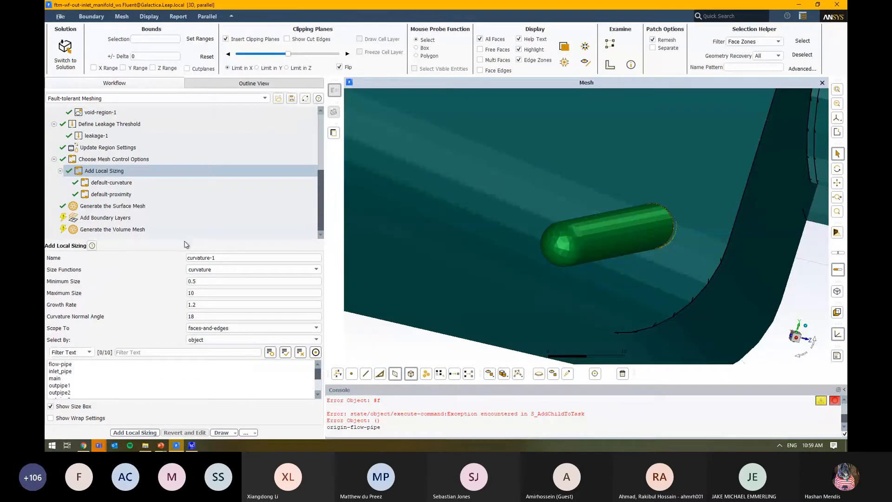
drag(185, 240, 185, 195)
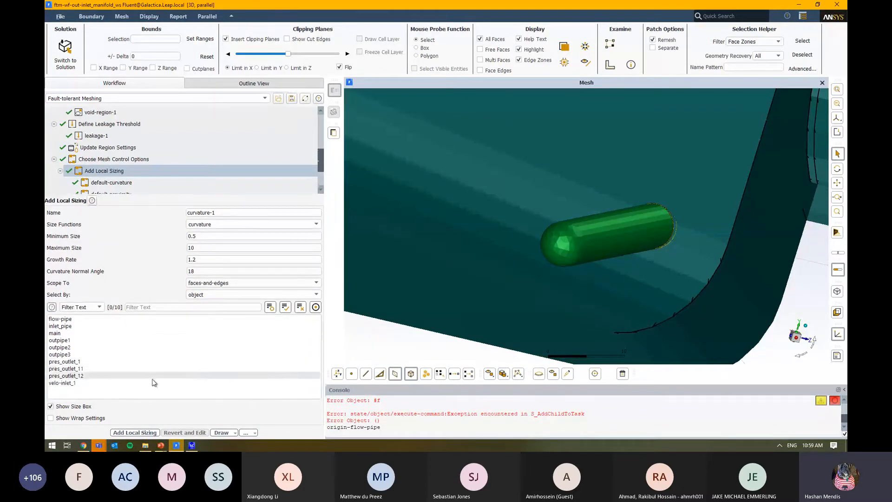
scroll(461, 280, down, 3)
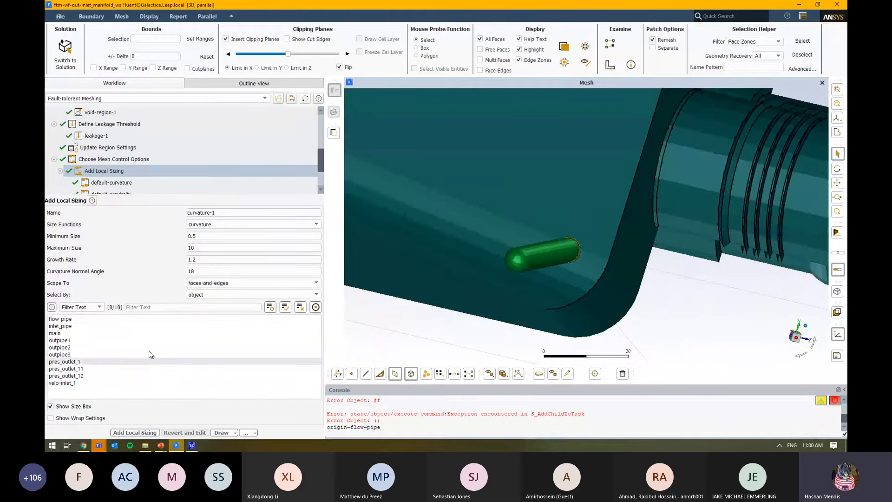
click(157, 333)
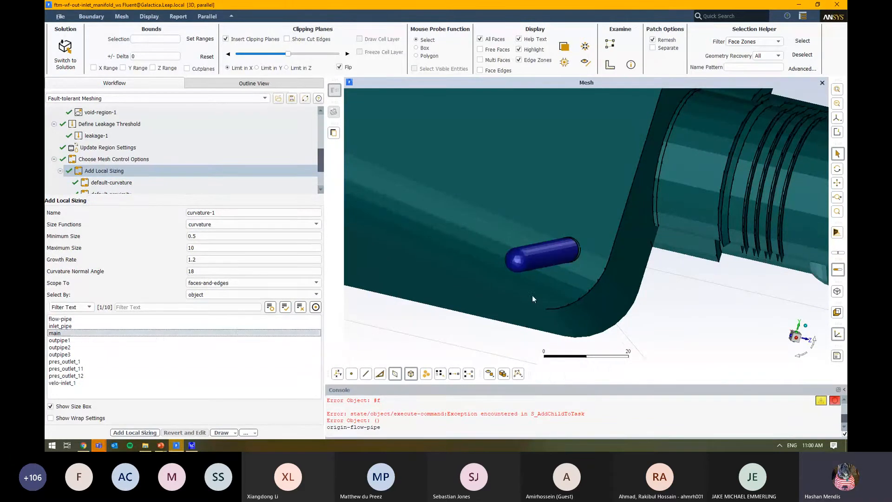
Reselect the main object as the scope and add the curvature-1 local sizing with sizes 0.5 to 10
scroll(574, 294, down, 3)
click(572, 291)
scroll(524, 255, down, 3)
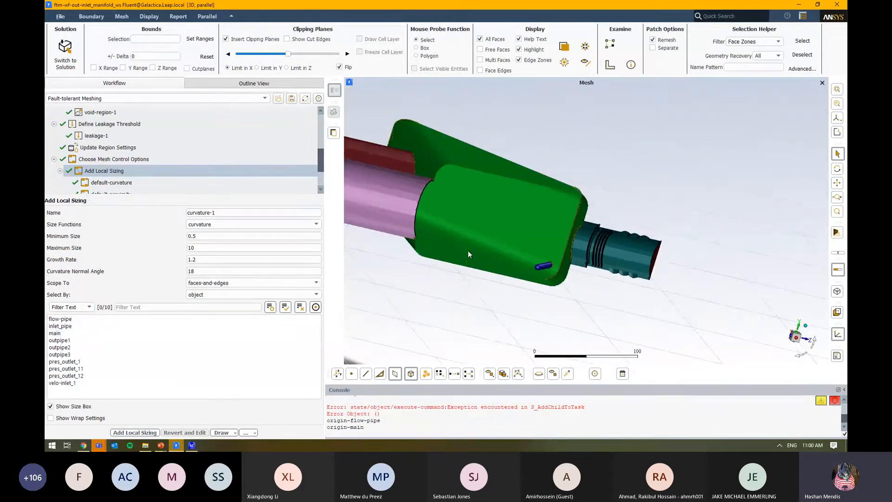
middle_drag(541, 279, 486, 282)
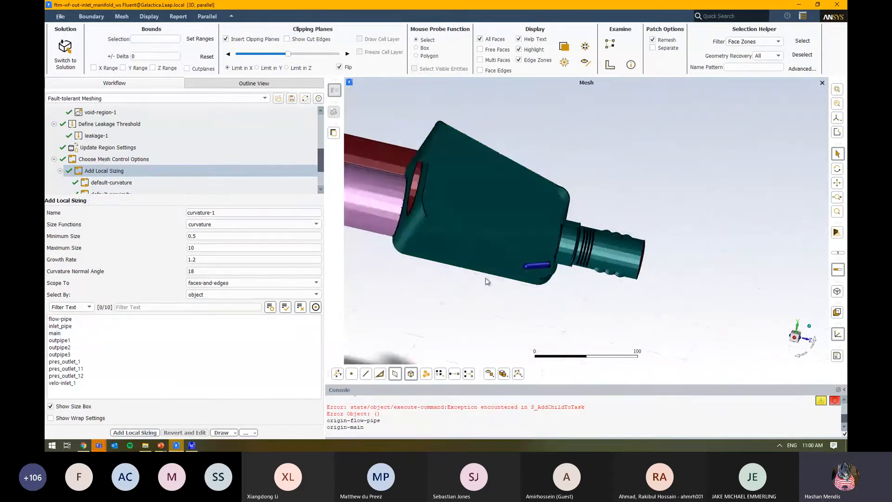
click(87, 333)
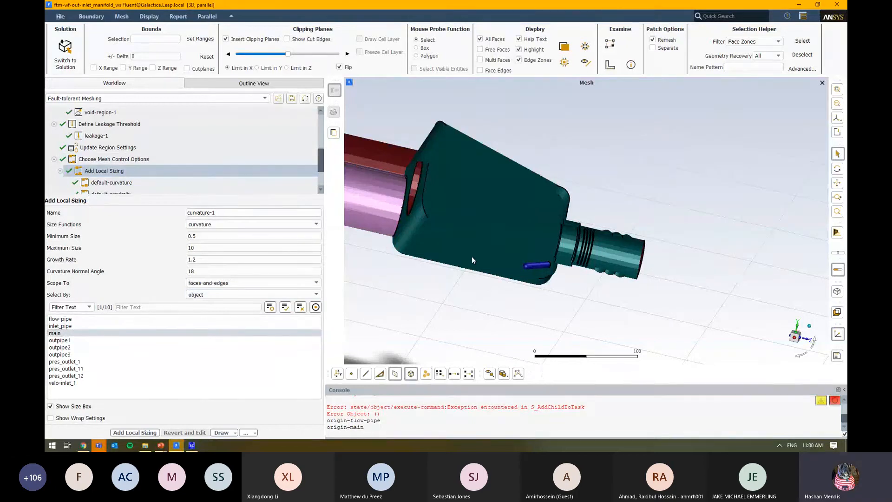
click(134, 170)
mouse_move(158, 160)
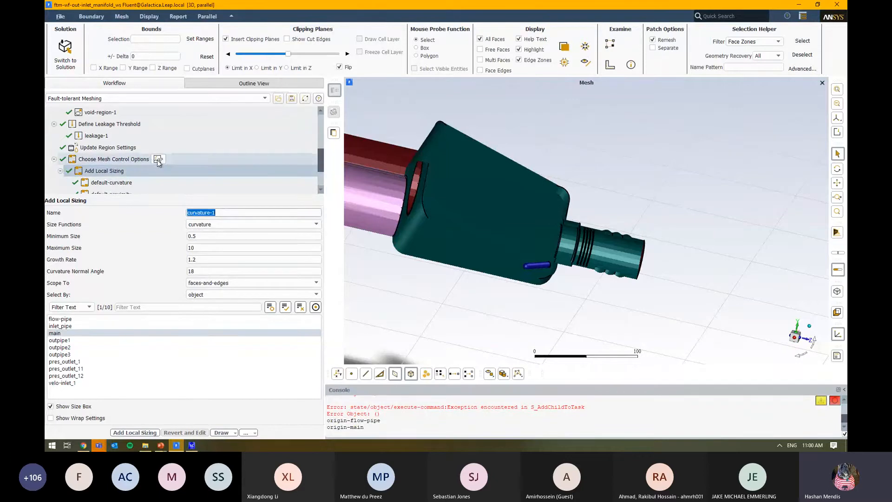
click(133, 171)
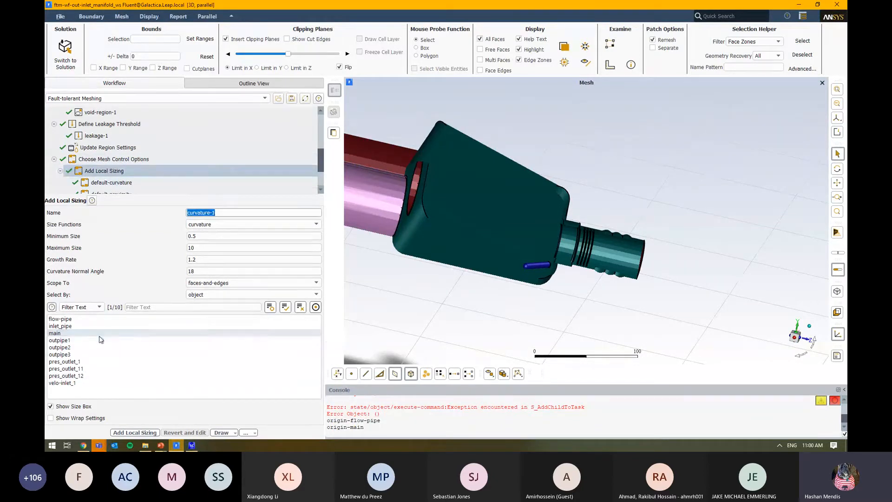
scroll(172, 163, down, 2)
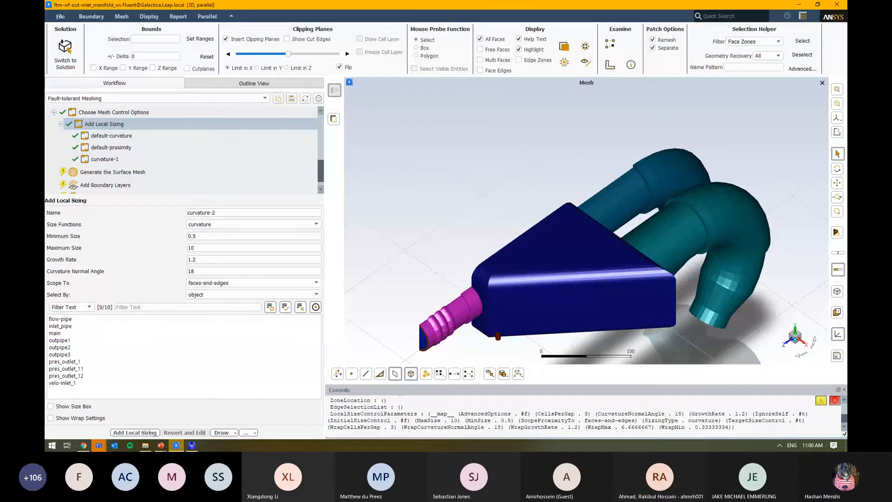
Start another local sizing with the proximity size function and scope it to the main object
key(alt+Tab)
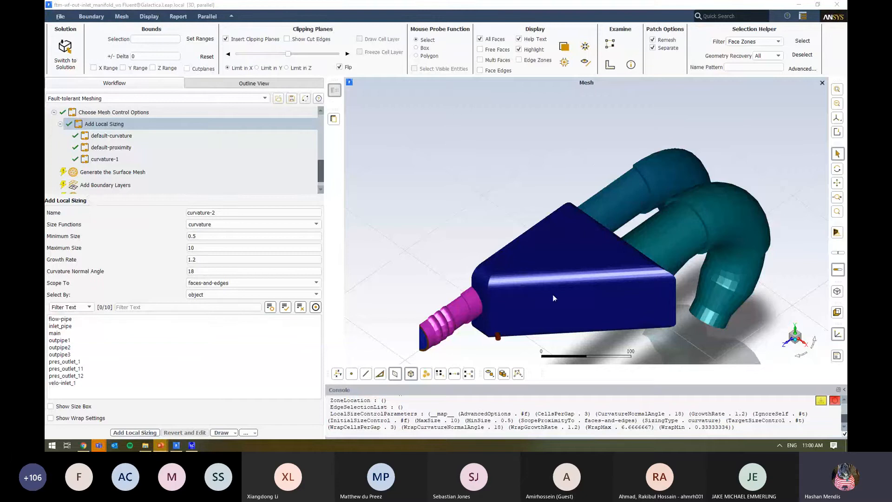
click(316, 224)
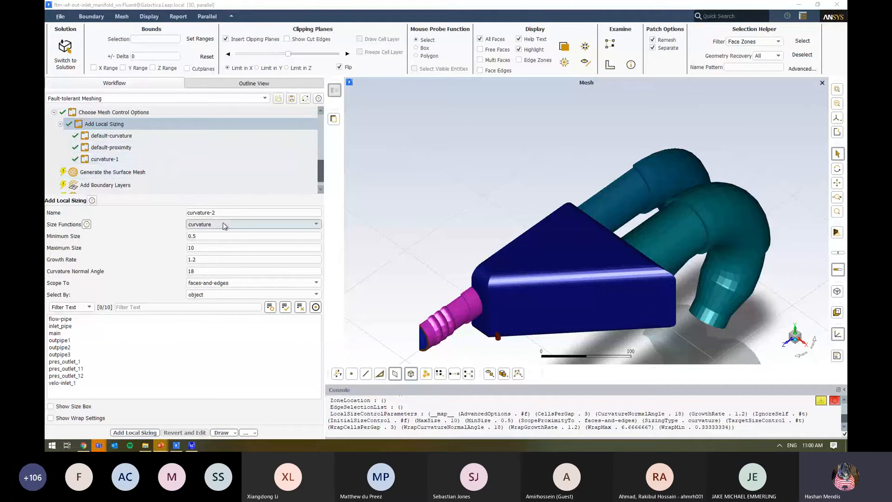
click(316, 236)
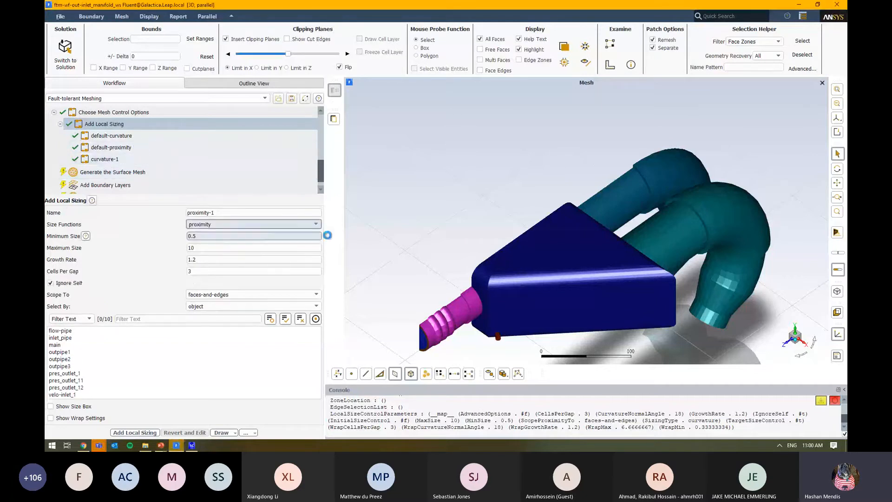
click(176, 346)
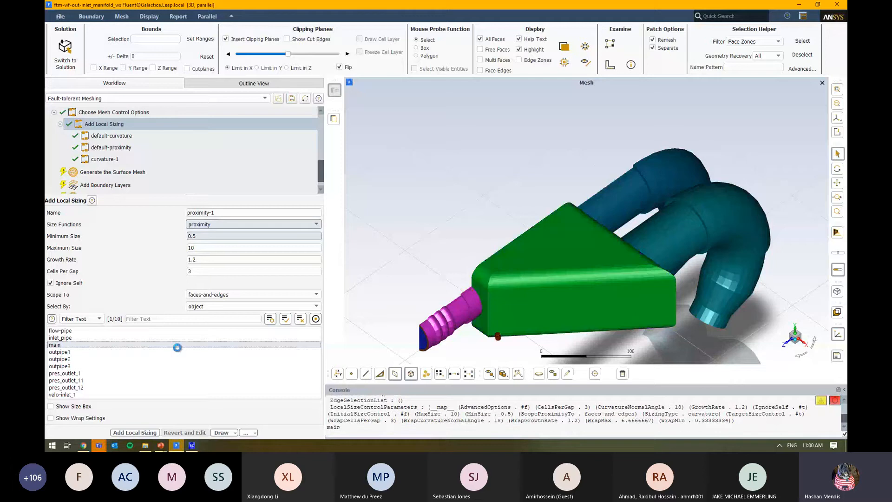
Set the proximity sizing's minimum size to 2 and maximum size to 14
click(210, 237)
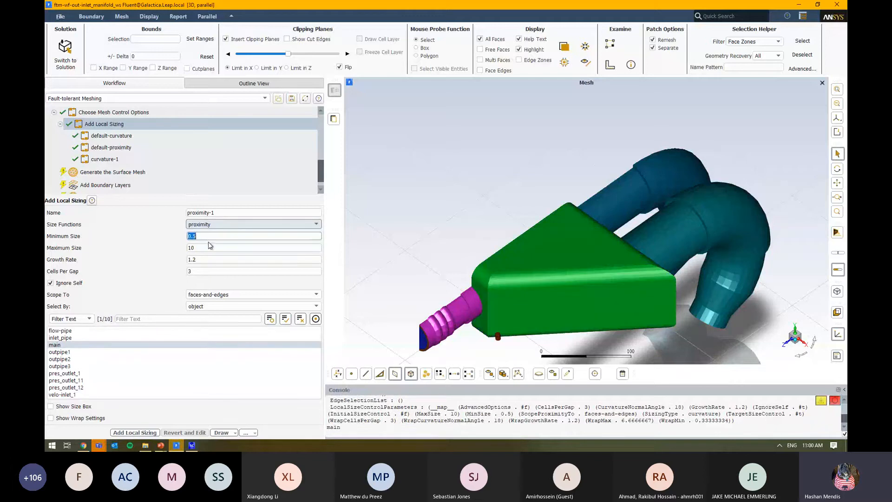
text(2)
key(Tab)
text(4)
double_click(204, 248)
text(14)
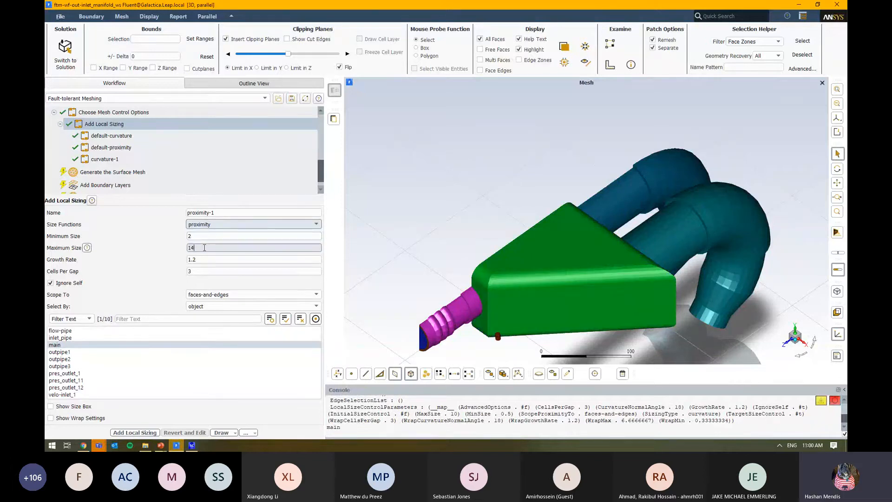
Set the cells per gap to 1 and add the proximity local sizing for the main object
drag(603, 303, 529, 267)
scroll(529, 267, up, 3)
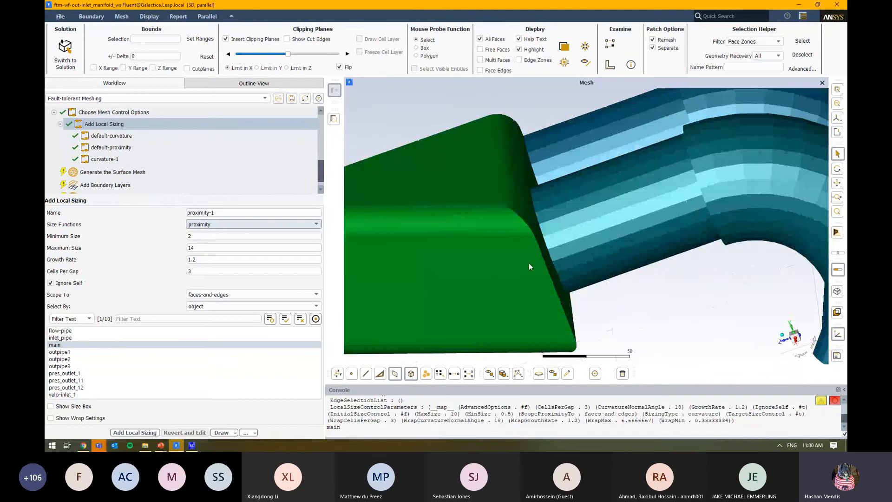
double_click(212, 270)
text(1)
click(127, 432)
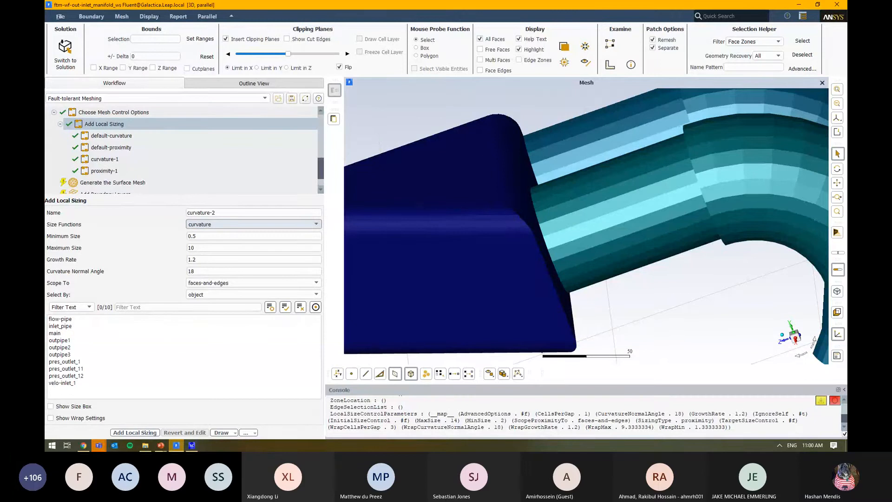
Delete the curvature-1 local sizing, accepting that the proximity-1 sizing becomes out-of-date
click(174, 160)
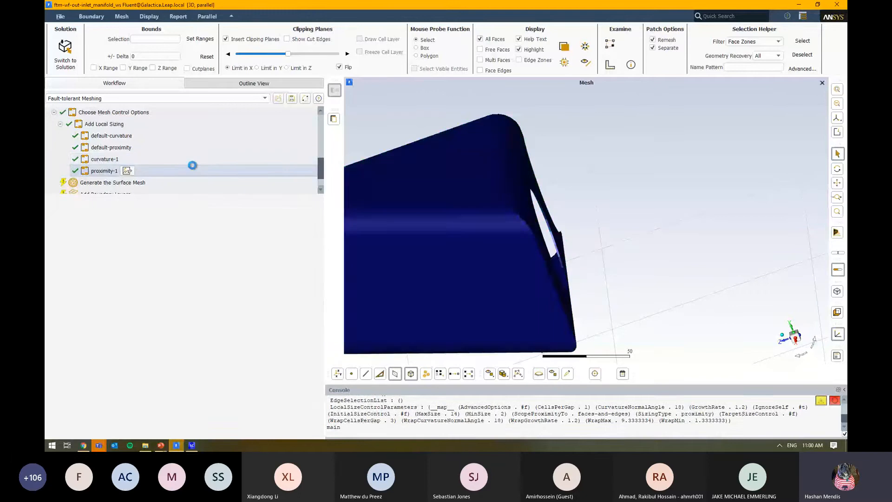
right_click(166, 160)
click(196, 175)
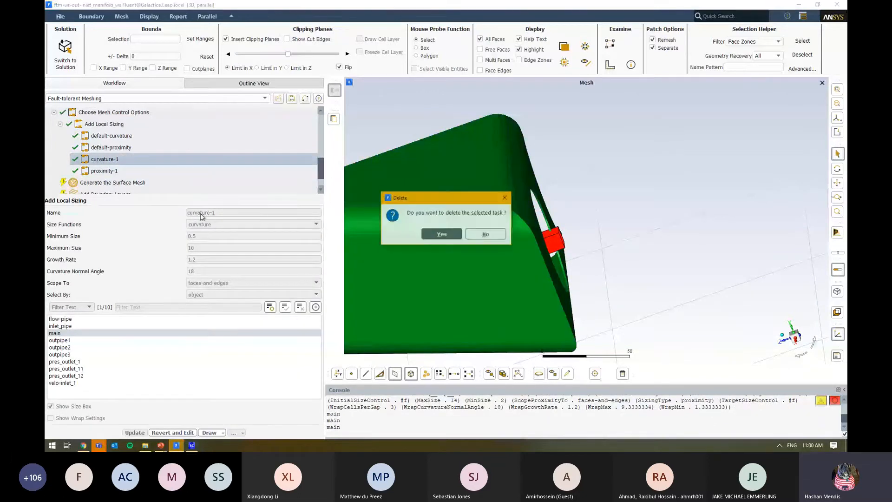
click(442, 235)
key(Return)
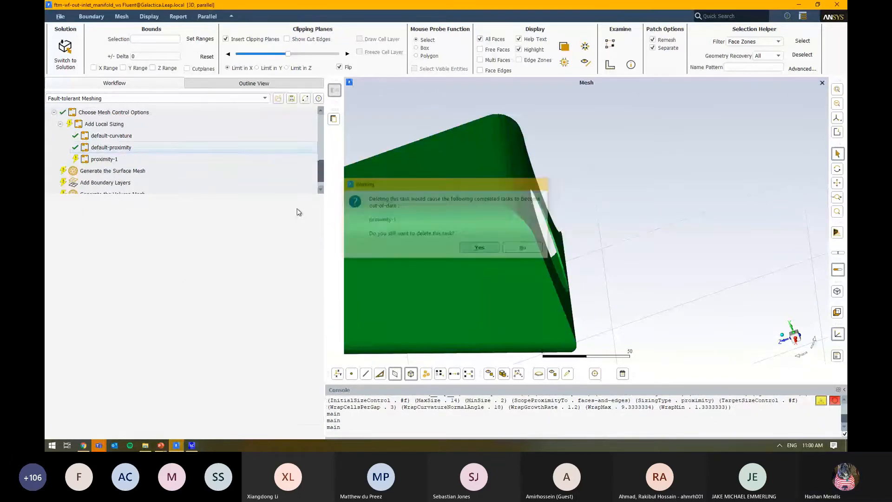
Revert the default-curvature local sizing for editing, set its minimum size to 1.5, and update it
click(174, 138)
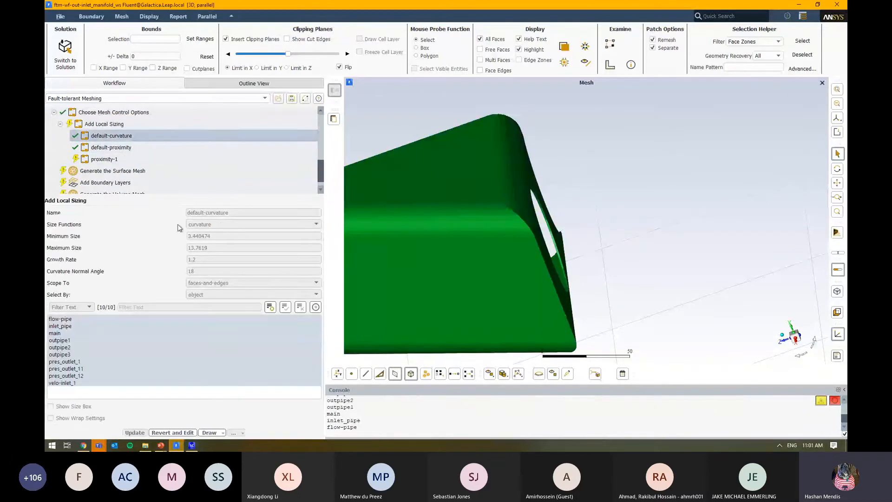
click(176, 433)
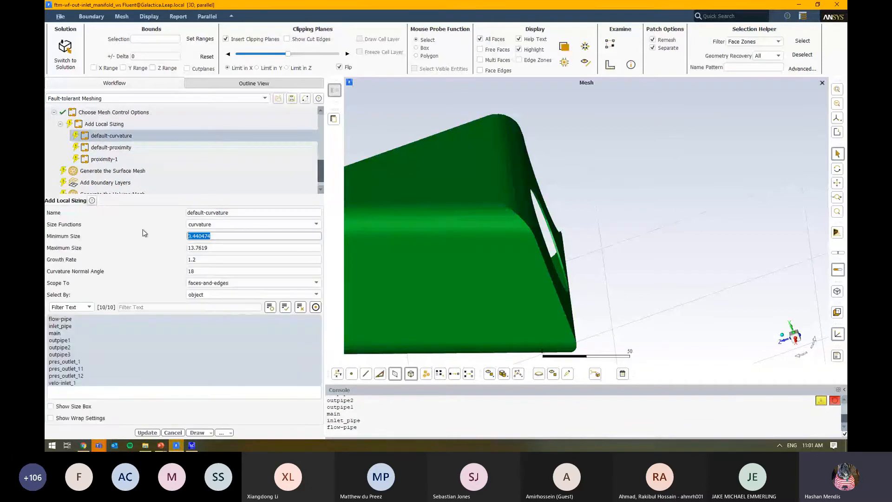
text(1.5)
click(147, 432)
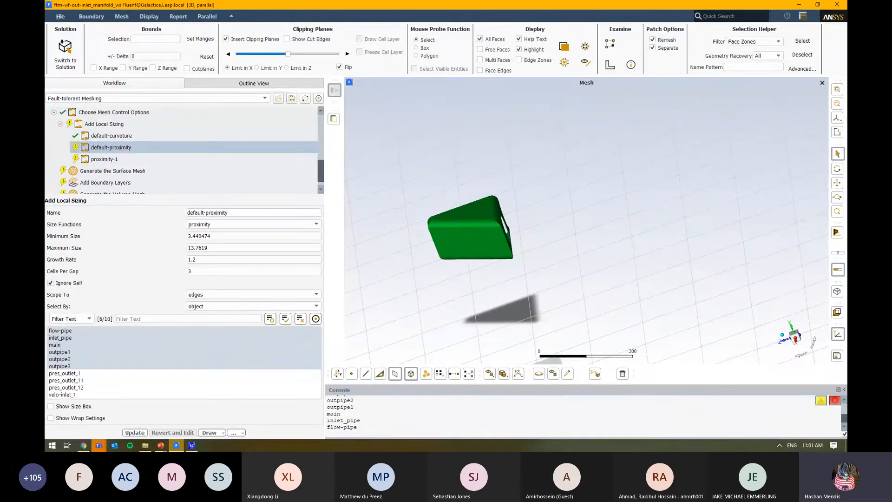
Generate the surface mesh with target skewness 0.8, completing the outstanding upstream local sizing tasks as well
click(111, 171)
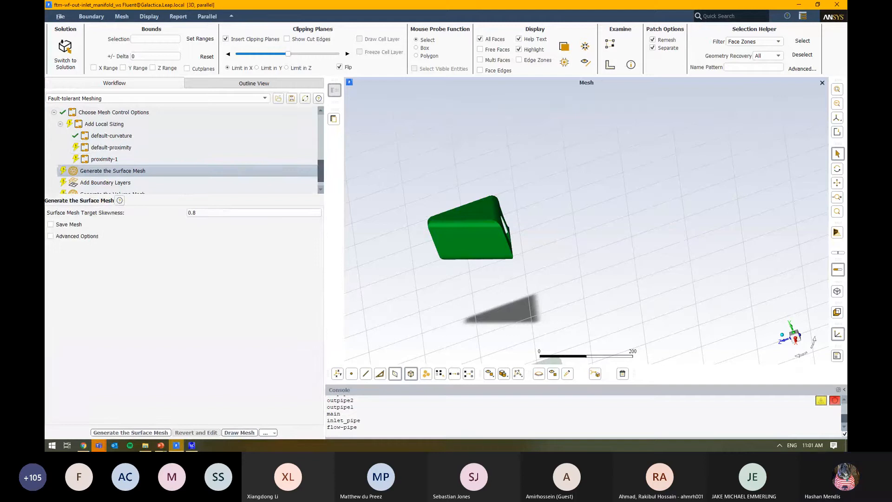
click(152, 433)
click(483, 255)
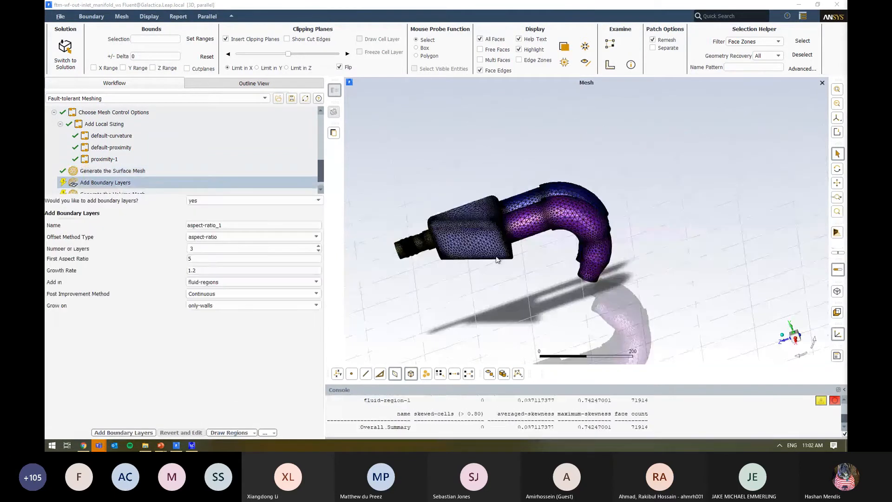
Examine the regenerated surface mesh on the inlet pipe, the main body and its outlet pipe openings
scroll(388, 256, up, 5)
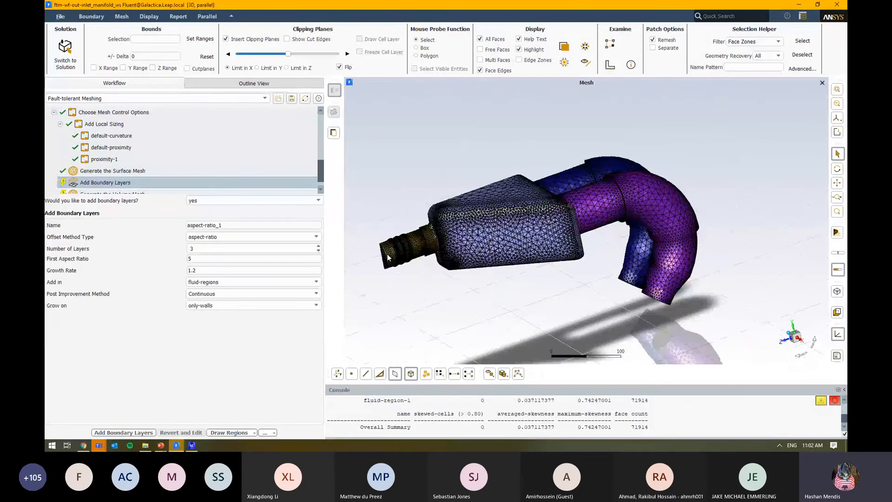
scroll(387, 253, up, 8)
scroll(527, 227, down, 3)
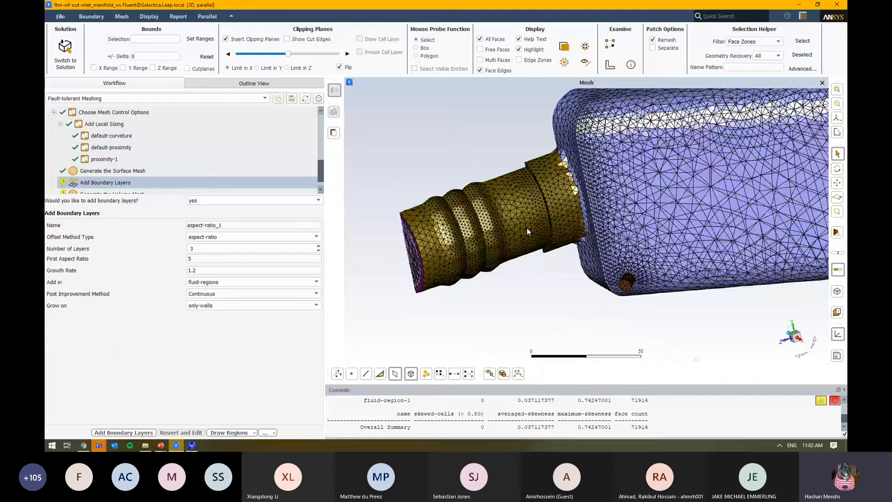
middle_drag(526, 228, 596, 247)
scroll(597, 247, down, 3)
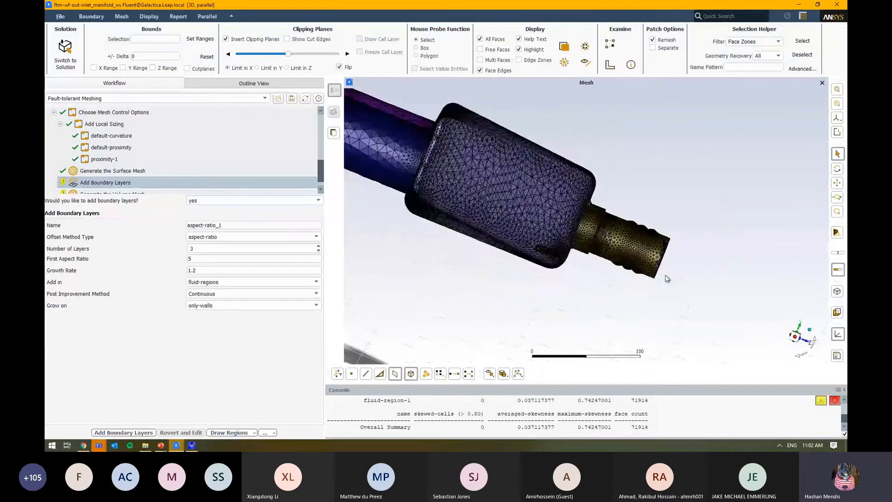
drag(667, 278, 665, 234)
scroll(665, 234, up, 8)
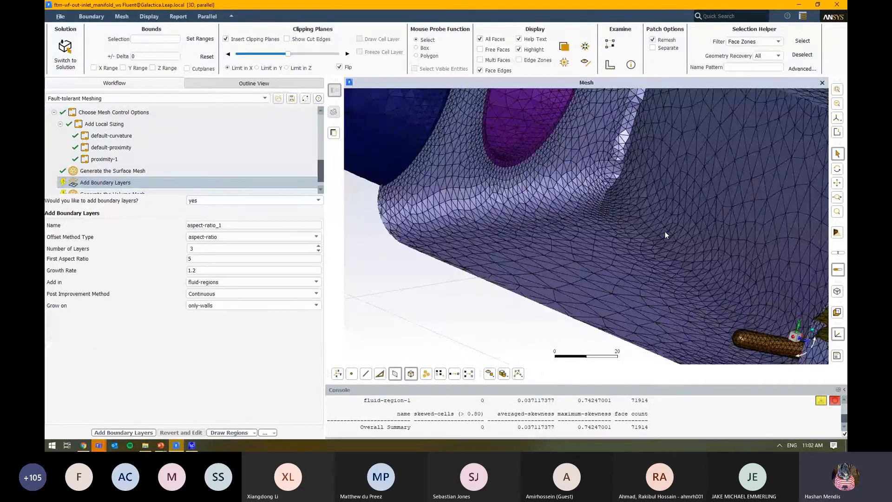
scroll(665, 236, down, 4)
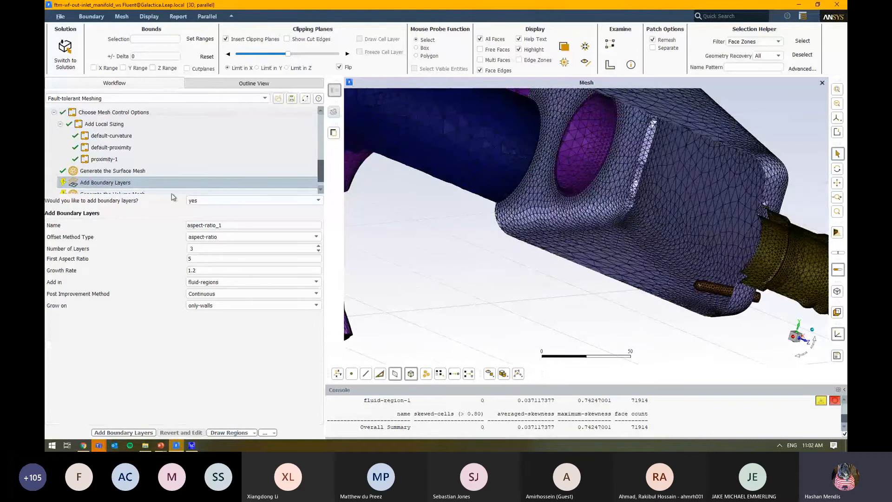
Choose not to add boundary layers and generate the volume mesh with target skewness 0.96
drag(172, 195, 174, 260)
click(207, 267)
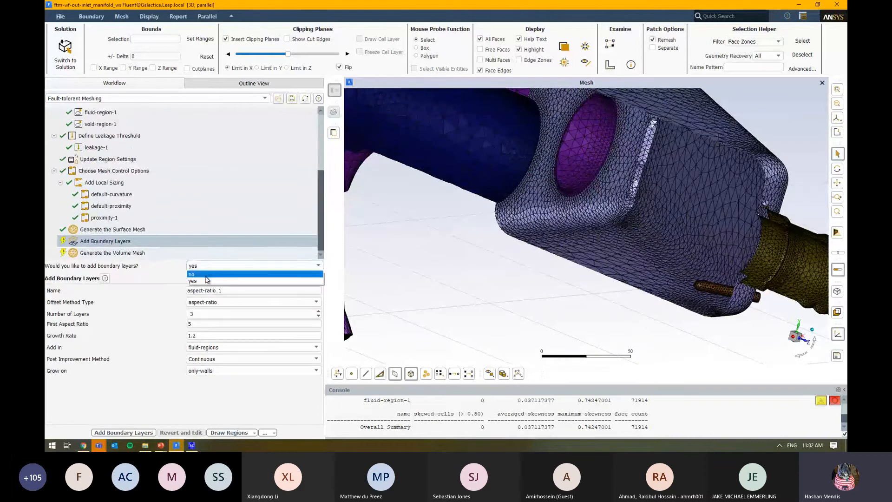
click(205, 274)
click(156, 255)
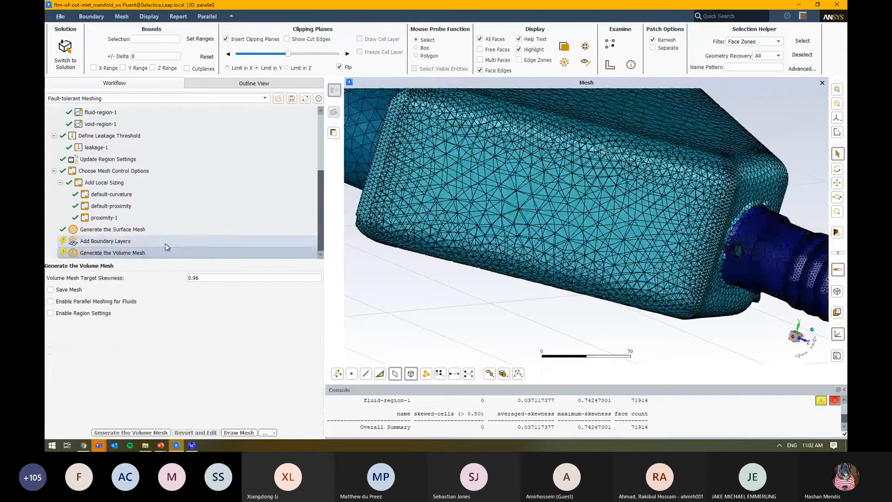
click(165, 243)
click(130, 434)
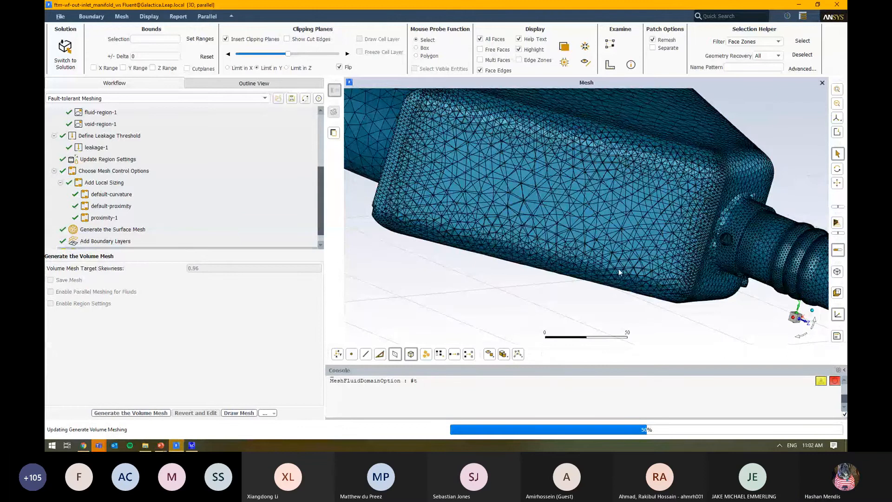
scroll(619, 272, down, 5)
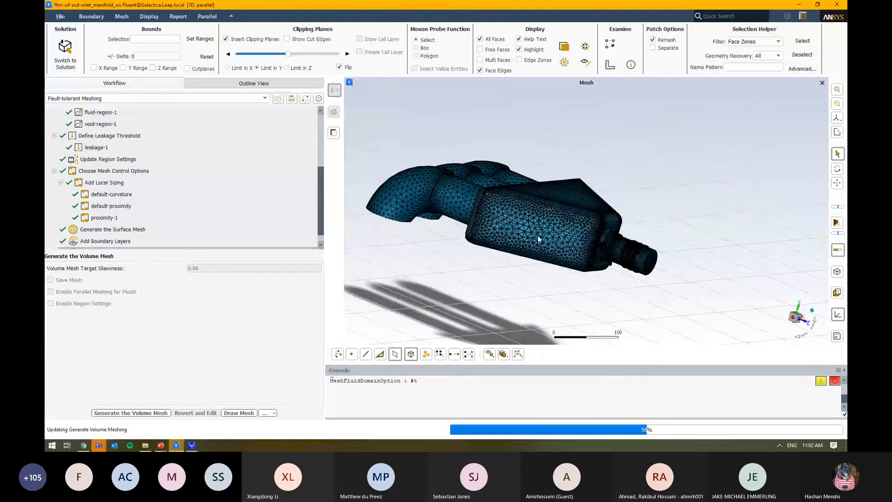
scroll(537, 235, up, 10)
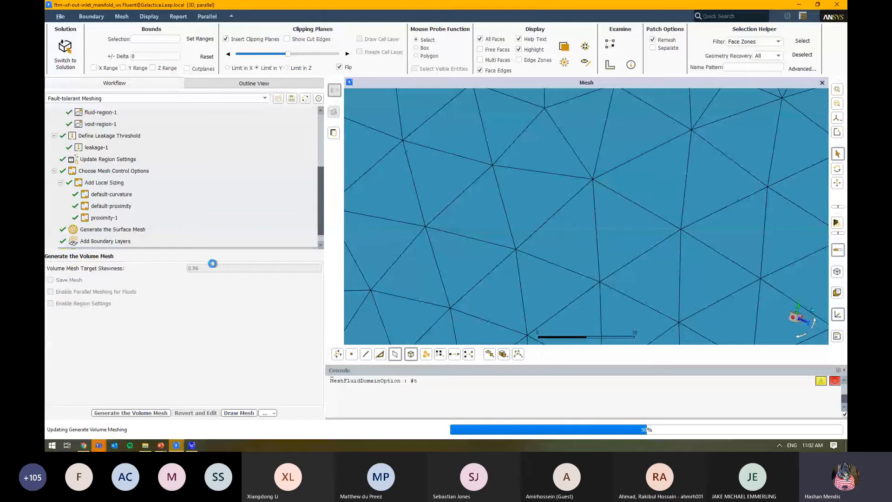
scroll(222, 233, up, 5)
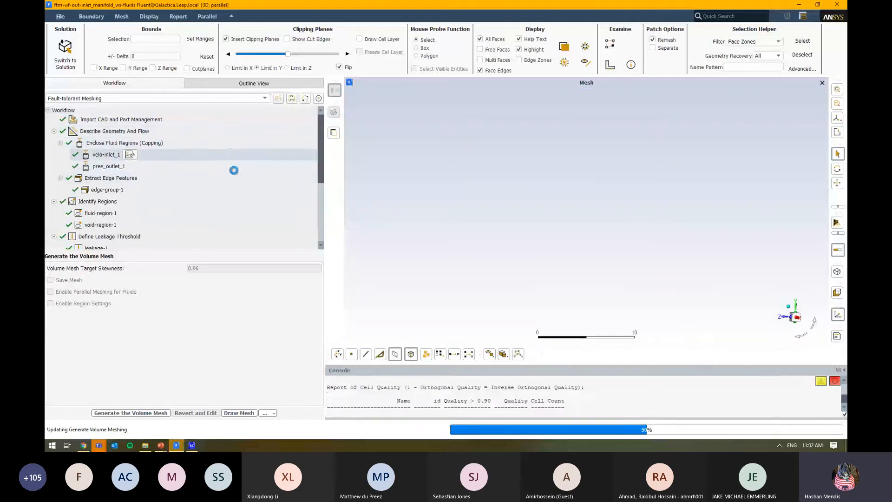
scroll(572, 208, down, 5)
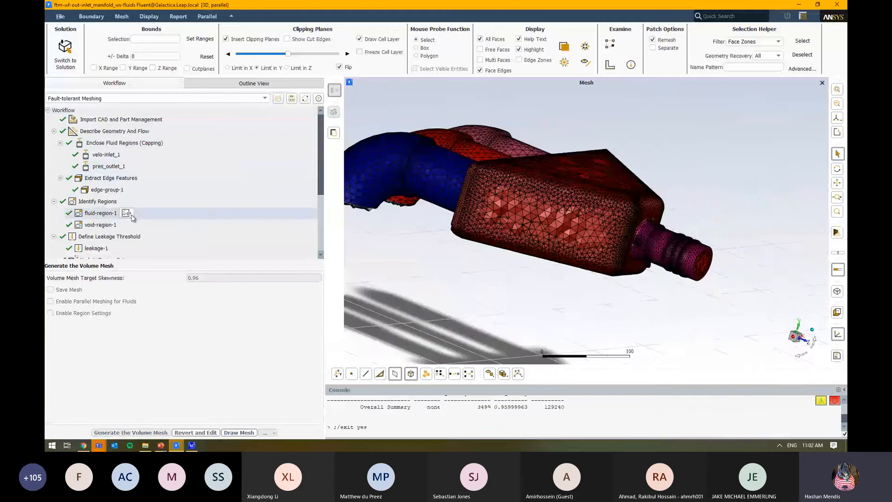
Clip the volume mesh in X and examine the cut cells inside the main body and the pipes
click(309, 43)
click(236, 68)
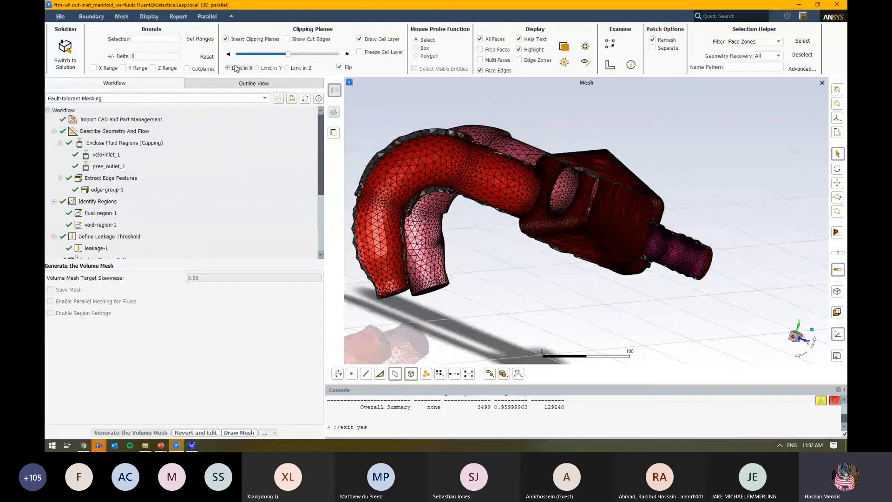
drag(477, 188, 597, 247)
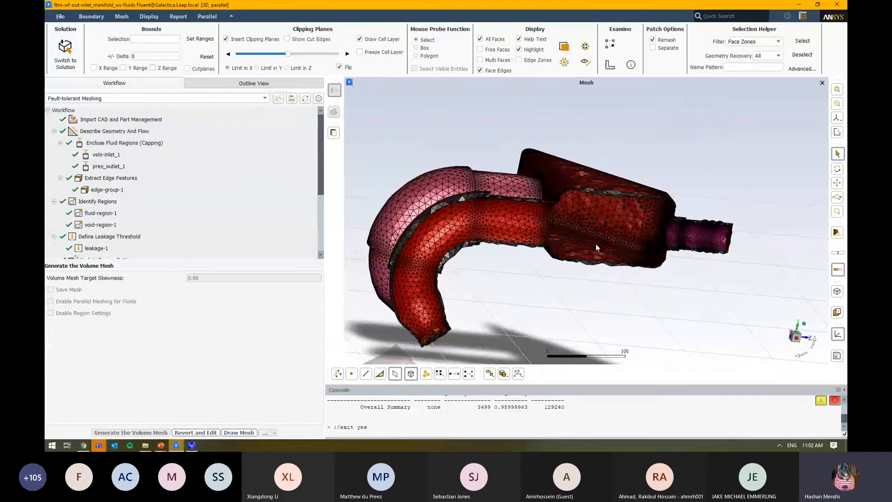
scroll(567, 211, up, 5)
drag(567, 192, 506, 189)
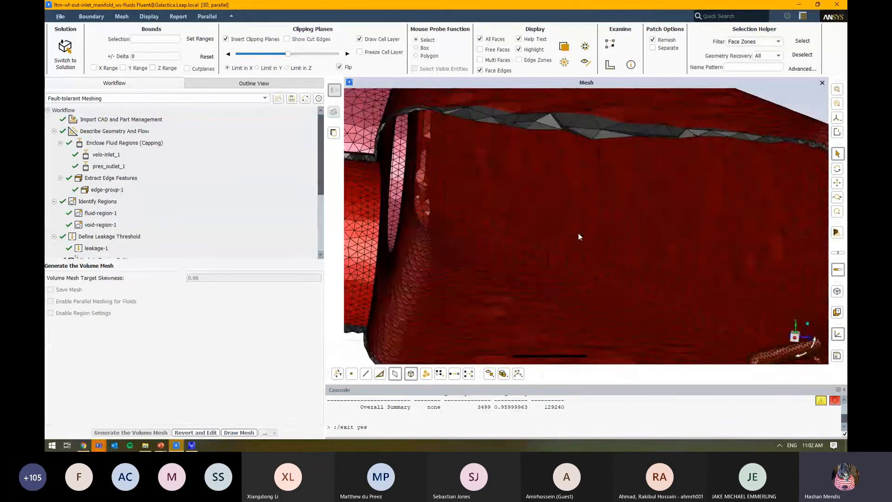
drag(577, 233, 534, 239)
scroll(539, 234, down, 3)
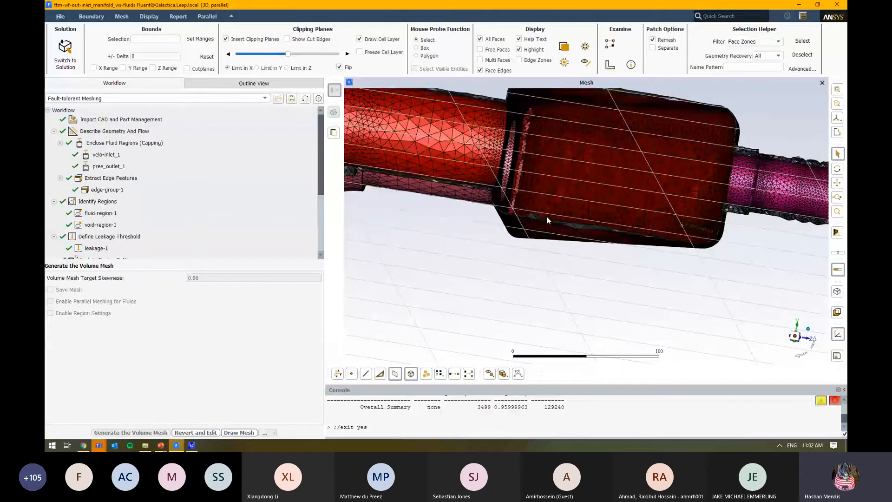
drag(562, 199, 642, 269)
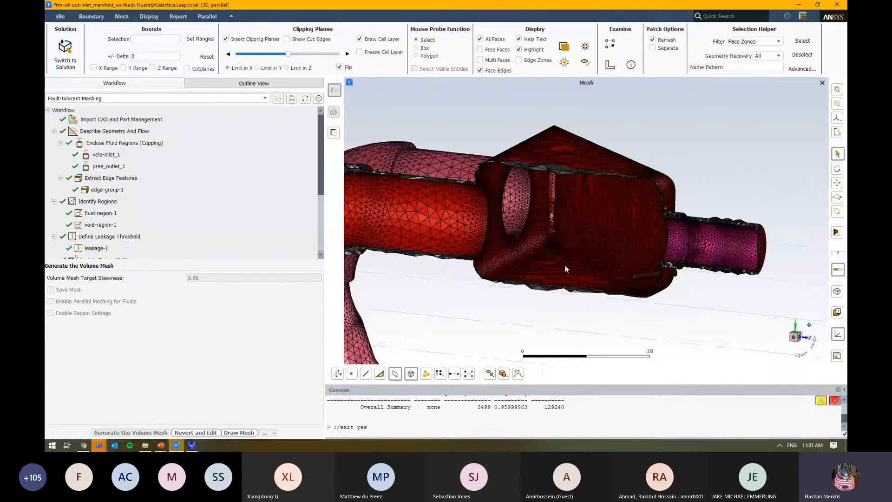
Review the settings of the proximity-1 sizing, fluid-region-1 and void-region-1, and look over the clipped manifold
scroll(195, 186, down, 3)
click(217, 217)
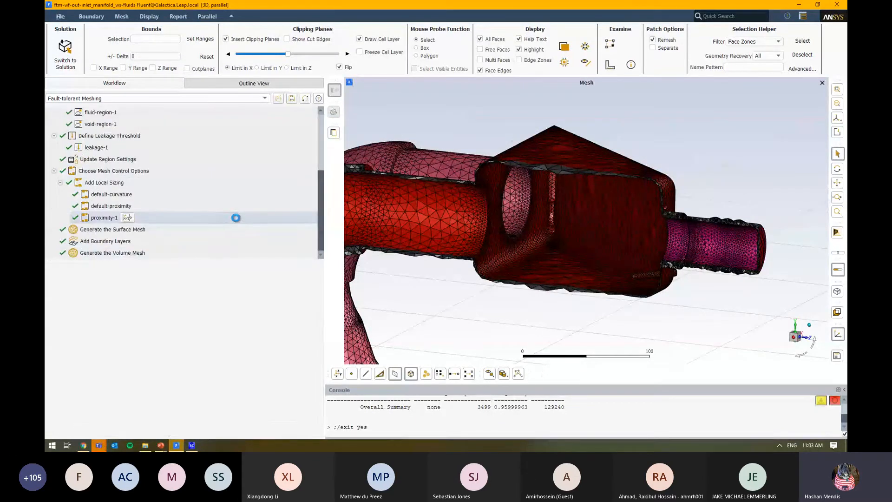
scroll(209, 228, up, 1)
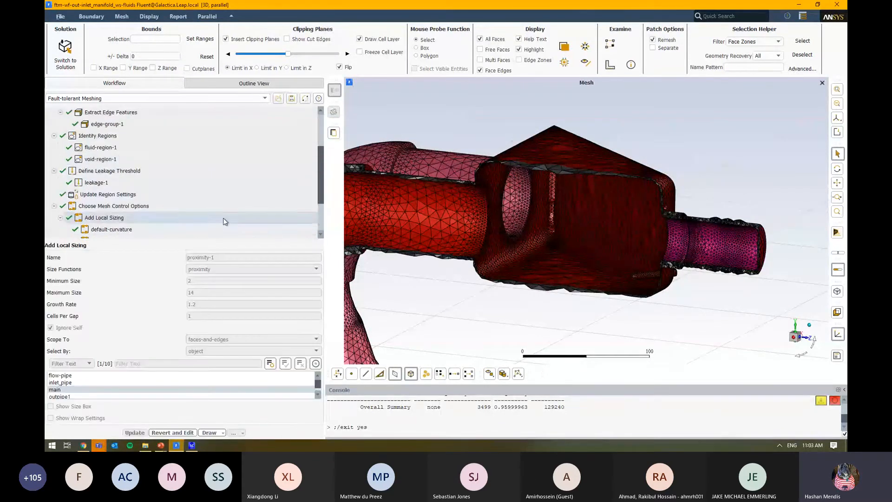
click(242, 148)
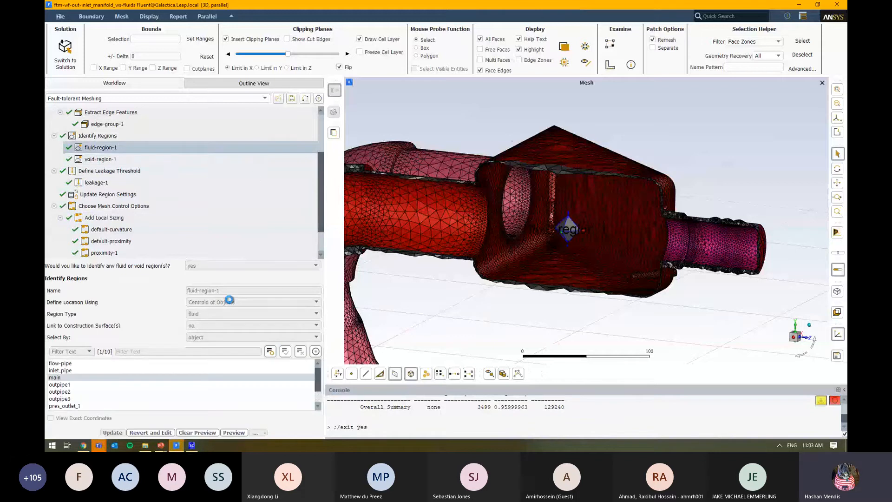
drag(193, 258, 193, 226)
click(103, 159)
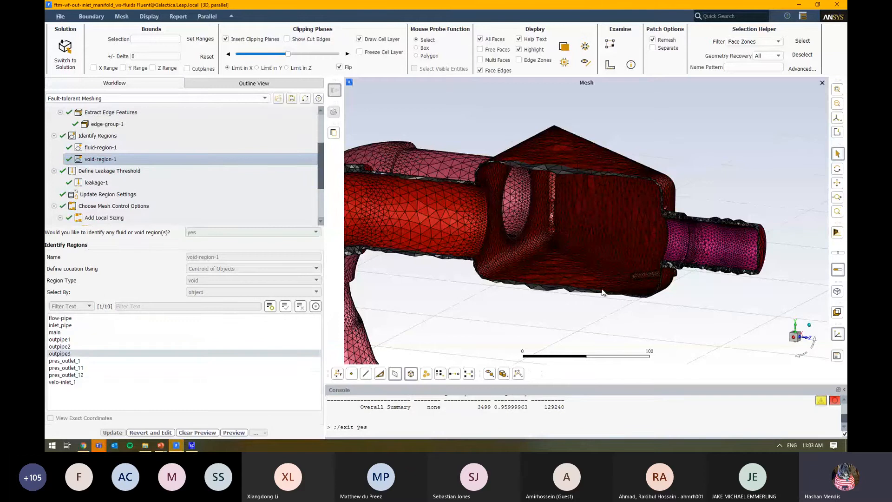
scroll(606, 251, down, 3)
scroll(514, 303, up, 3)
middle_drag(514, 303, 546, 277)
mouse_move(546, 280)
mouse_down()
mouse_move(585, 252)
mouse_move(515, 254)
mouse_up()
Revert the leakage-1 threshold for editing, select void-region-1 as its region, and preview leakages at a maximum size of 6.4
click(166, 185)
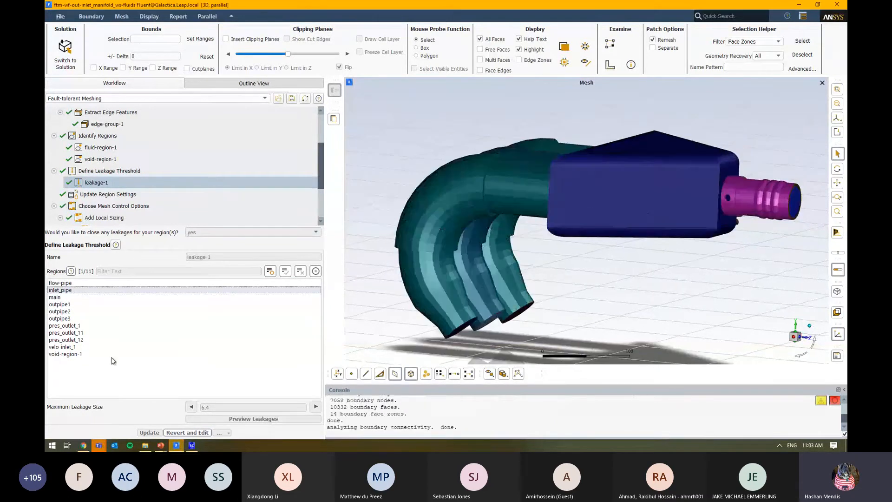
click(79, 353)
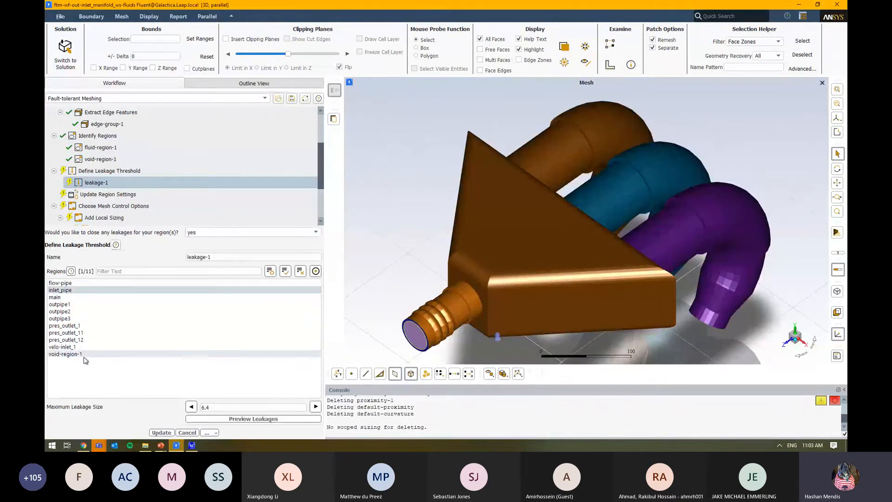
scroll(453, 302, down, 3)
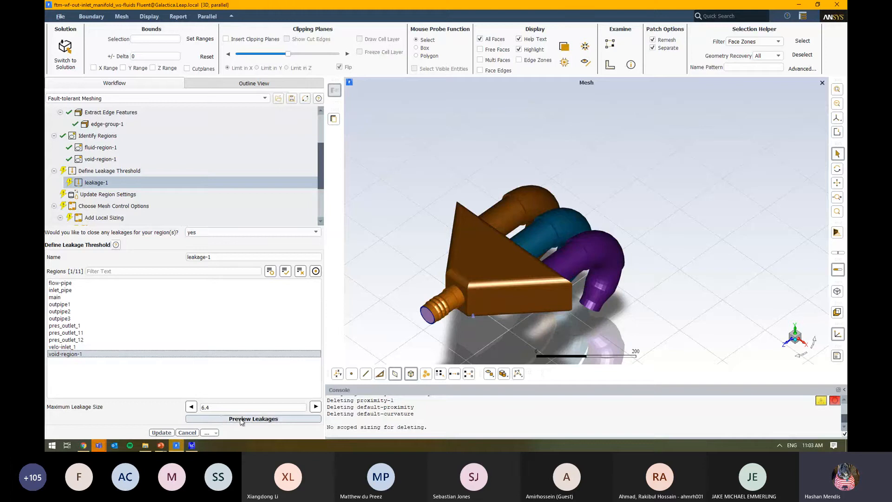
click(241, 418)
scroll(455, 313, up, 3)
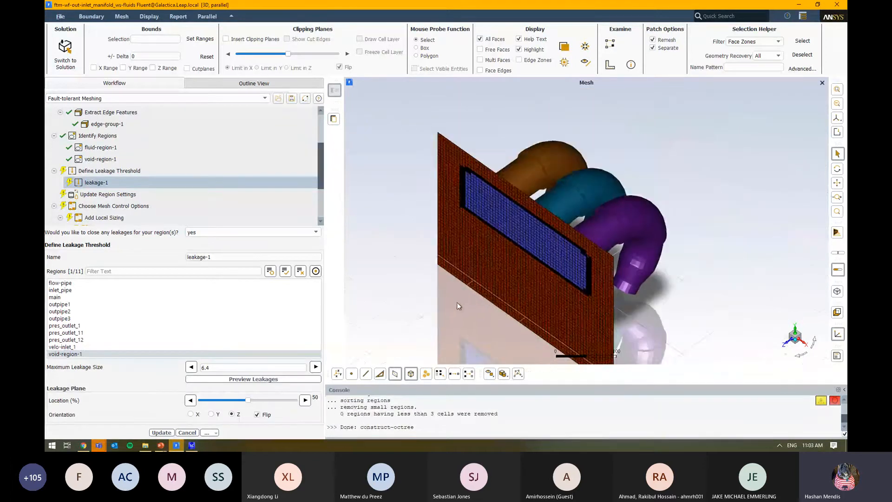
middle_drag(456, 301, 478, 264)
scroll(489, 256, down, 2)
scroll(501, 289, up, 3)
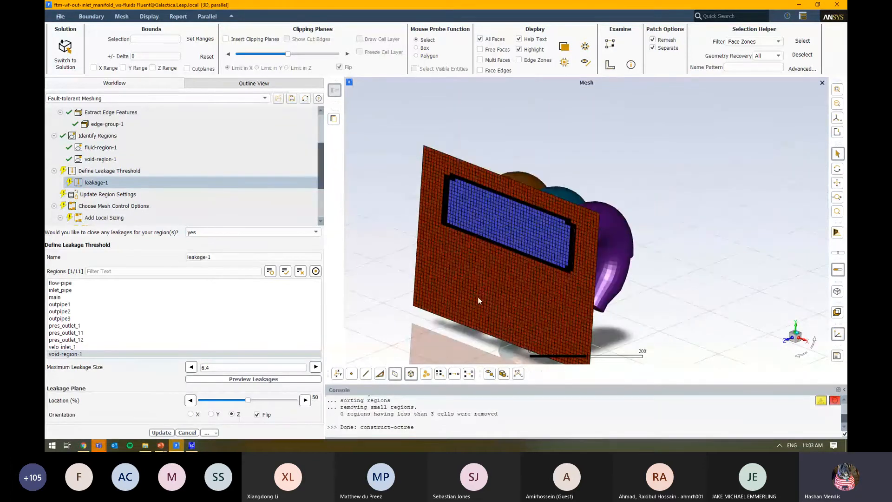
Move the leakage plane along Z to 12% and advance it to 18% to check the inlet pipe
drag(248, 400, 212, 400)
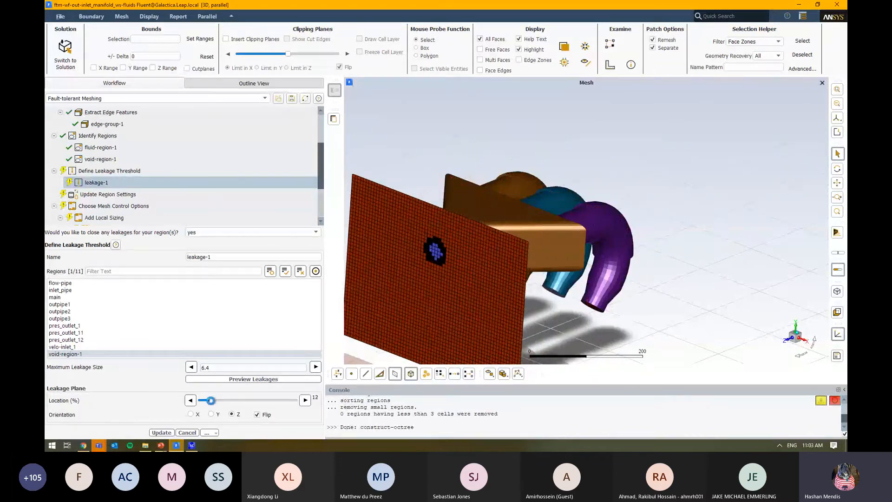
drag(414, 291, 438, 318)
scroll(647, 304, up, 3)
click(305, 400)
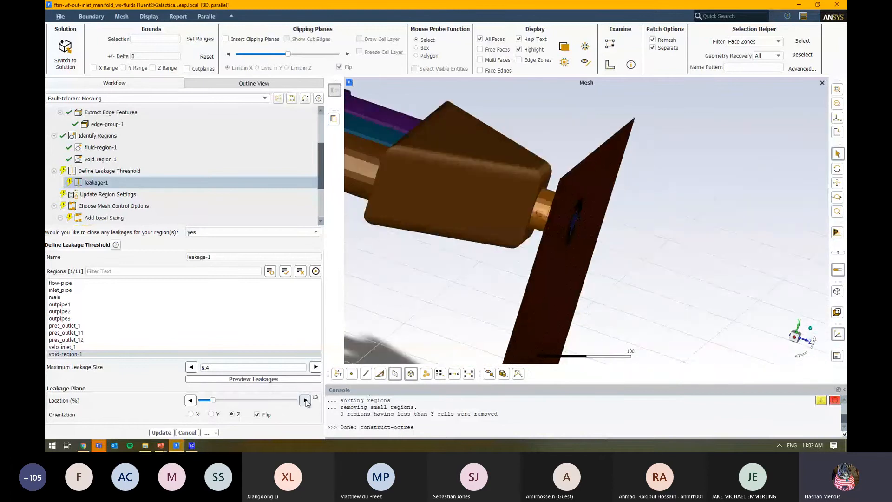
click(305, 400)
click(305, 400)
click(305, 400)
click(305, 400)
click(305, 400)
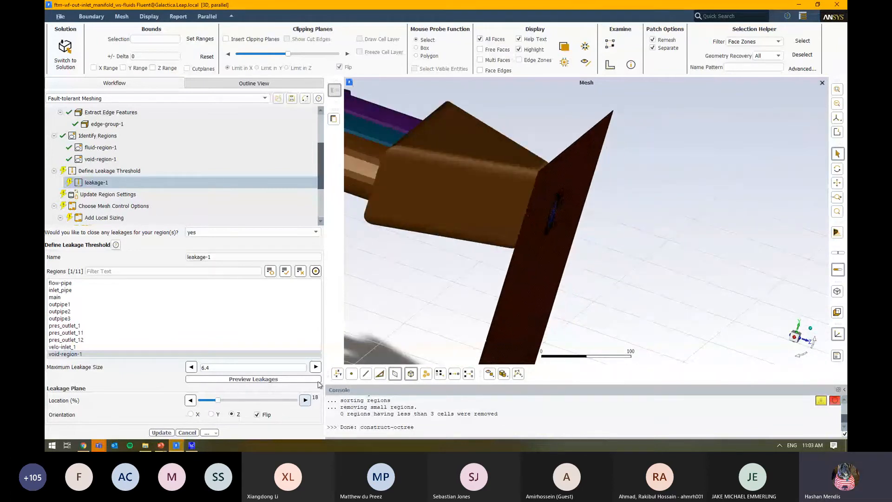
Advance the leakage plane to 20%, past the small hole in the inlet pipe, and update leakage-1
drag(507, 251, 537, 278)
scroll(537, 278, up, 3)
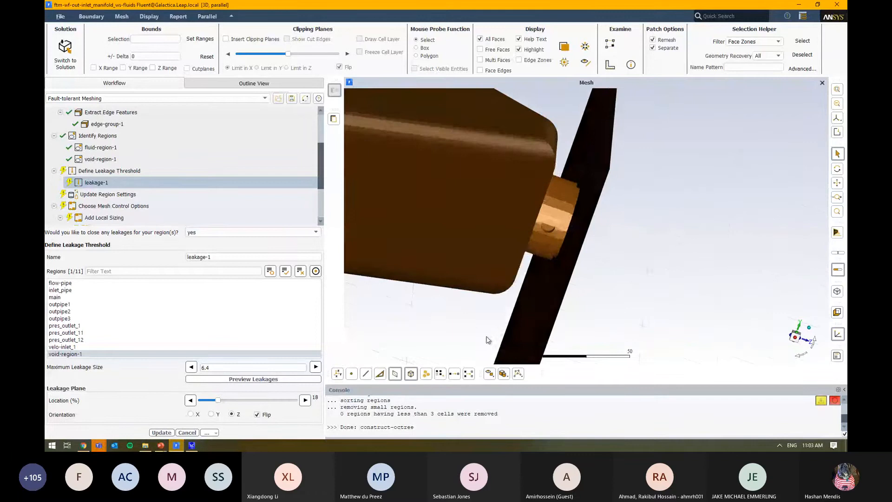
click(305, 400)
click(305, 400)
middle_drag(520, 279, 456, 213)
click(162, 433)
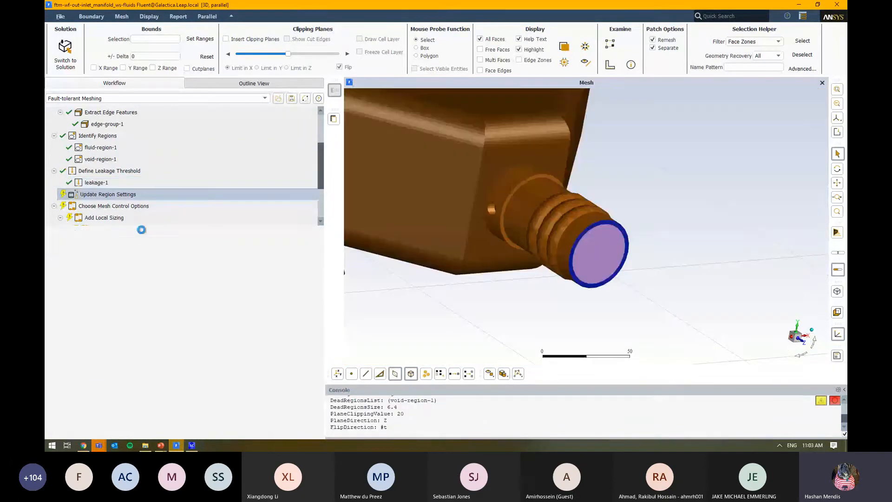
Update the region settings and generate the surface mesh at 0.8 target skewness, also completing the outstanding mesh control and local sizing tasks
click(139, 432)
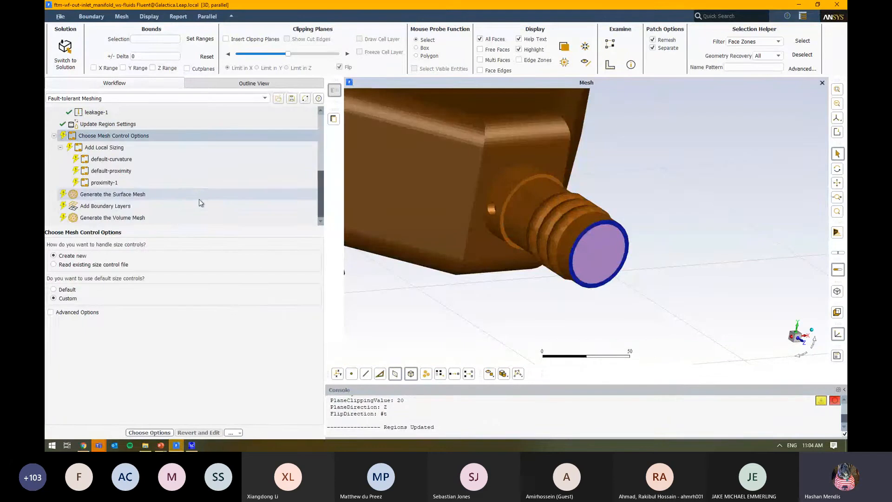
click(199, 195)
click(142, 432)
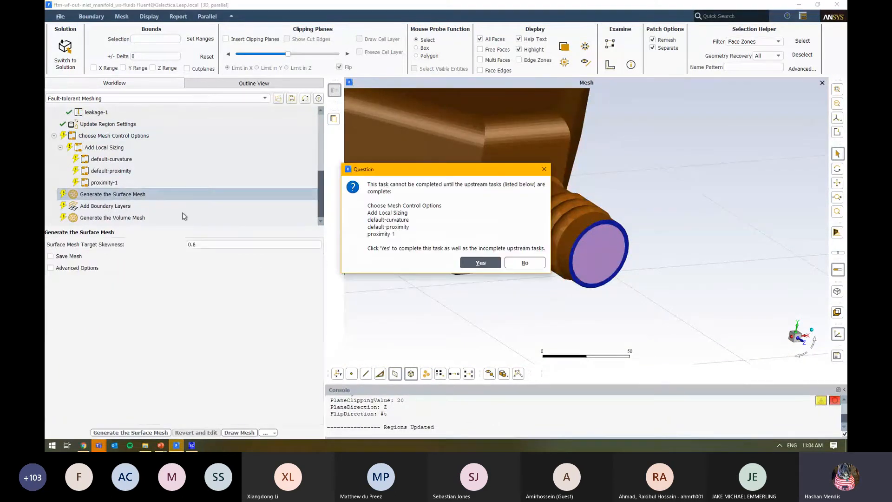
click(463, 261)
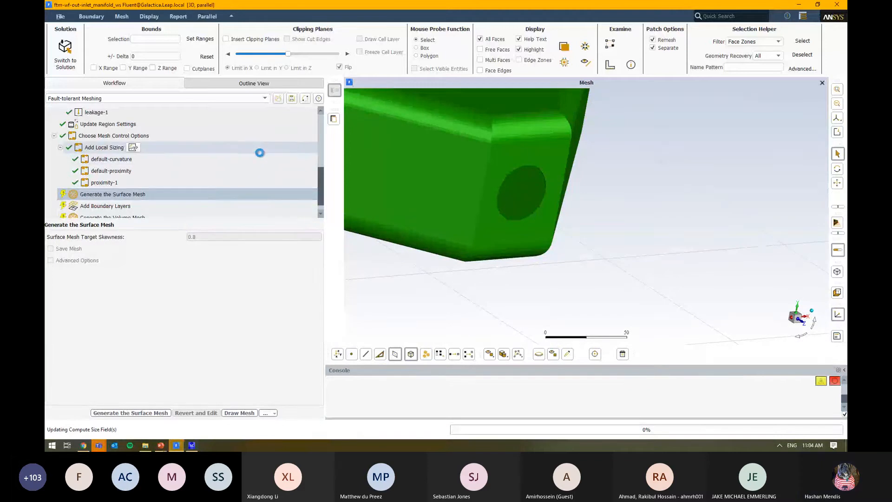
scroll(260, 153, down, 1)
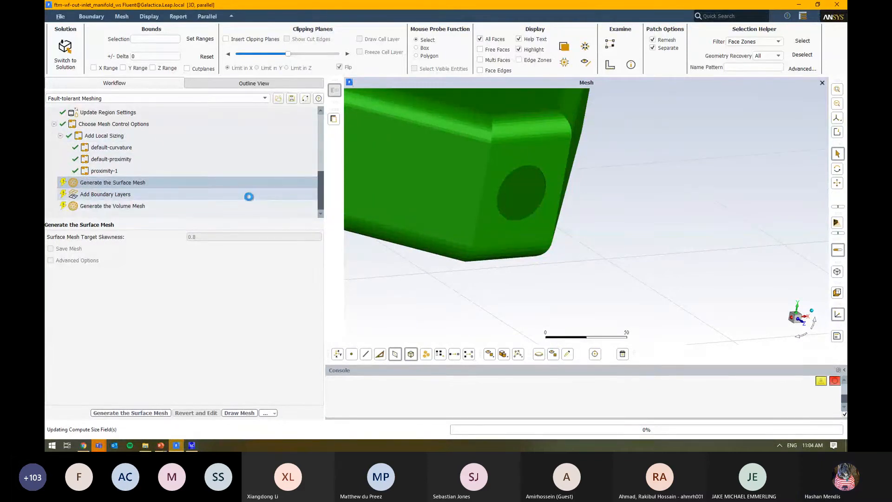
scroll(500, 262, down, 3)
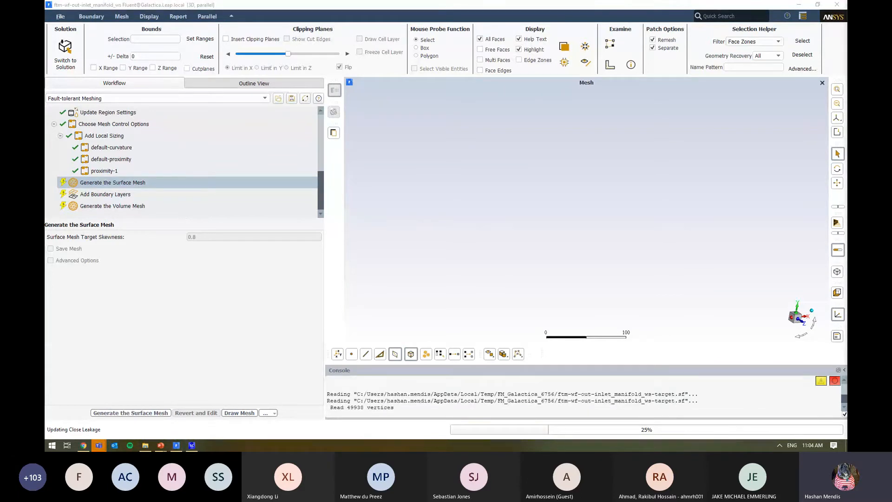
Switch to the web browser and open the Dynamic Mesh section of the LEAP Learning Hub's fluids resources
key(alt+Tab)
scroll(348, 235, up, 1)
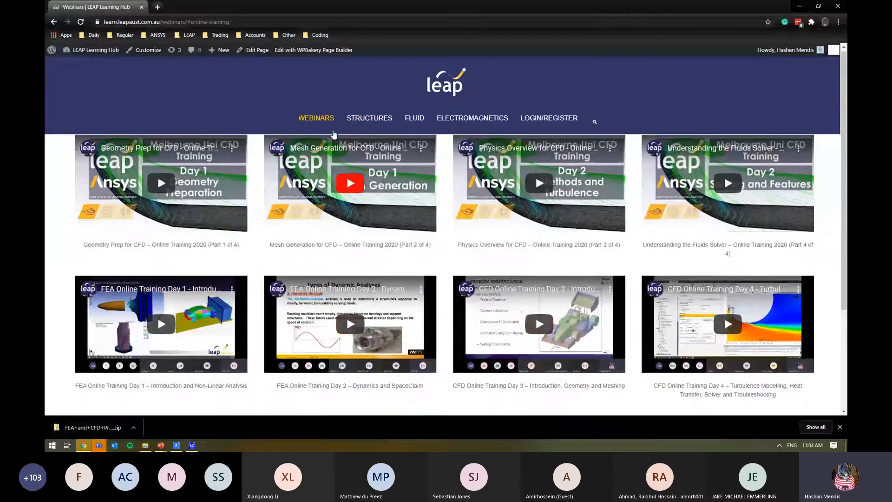
mouse_move(409, 122)
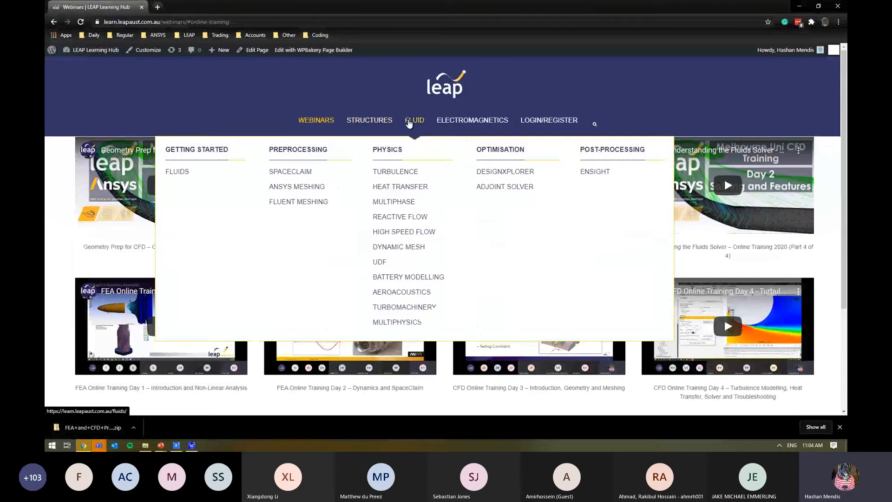
click(403, 248)
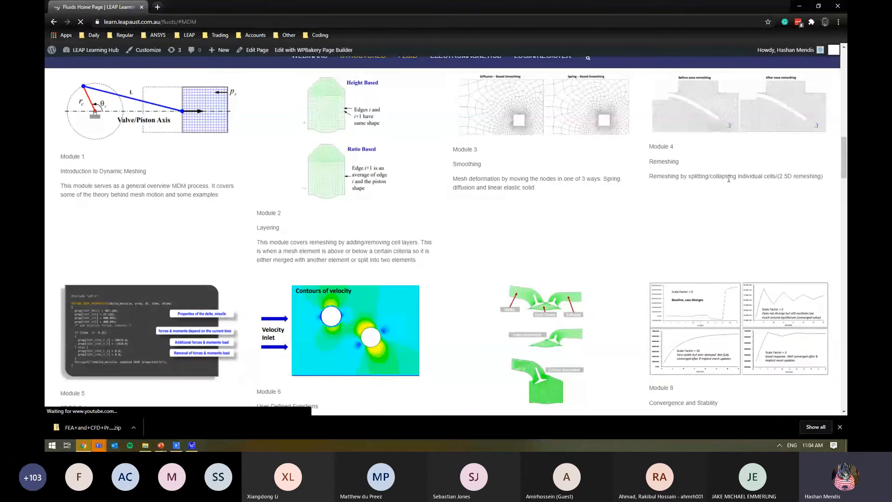
Look through the dynamic meshing modules as far as the overset module, and minimize the browser to return to Fluent
double_click(728, 178)
triple_click(340, 259)
click(262, 250)
scroll(262, 249, down, 2)
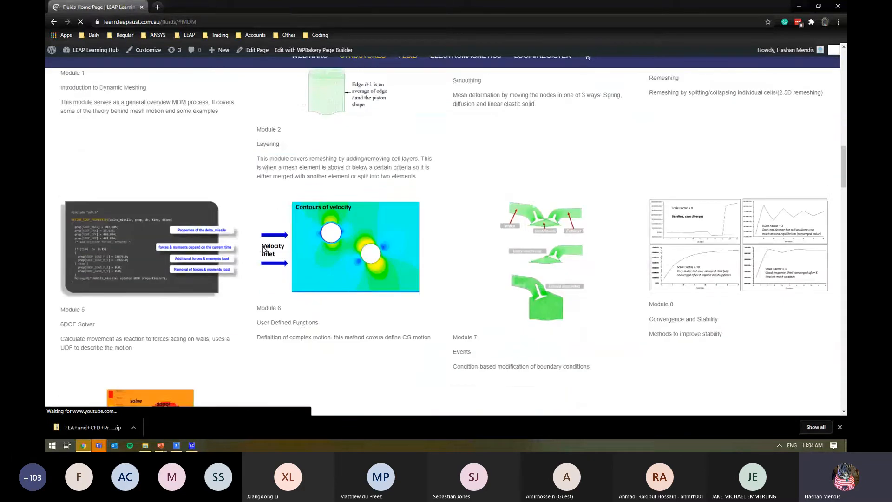
scroll(211, 293, down, 2)
scroll(173, 255, down, 2)
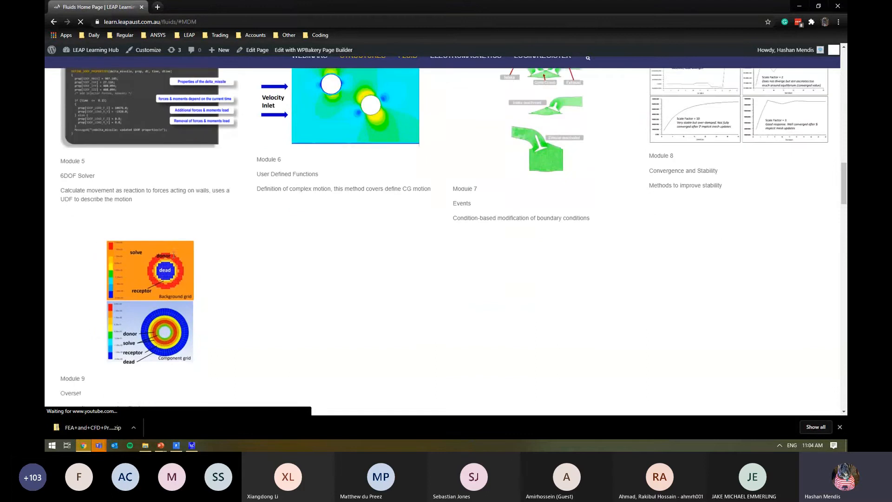
scroll(247, 329, down, 2)
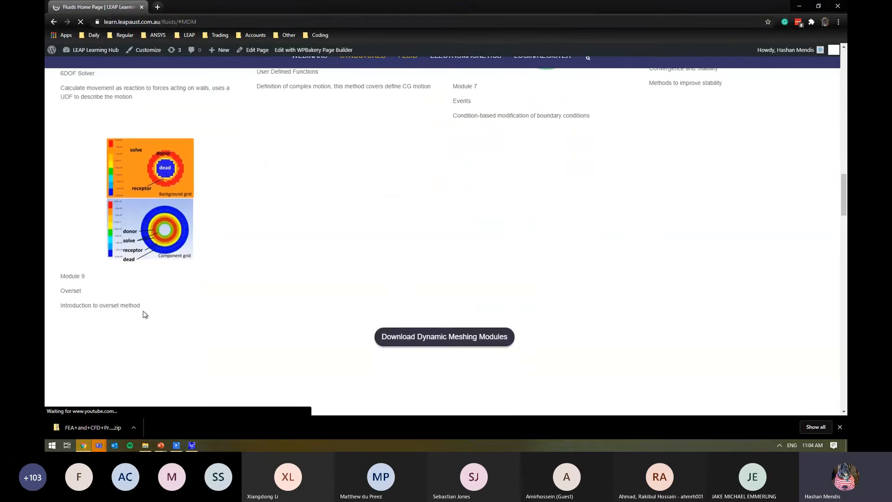
click(796, 5)
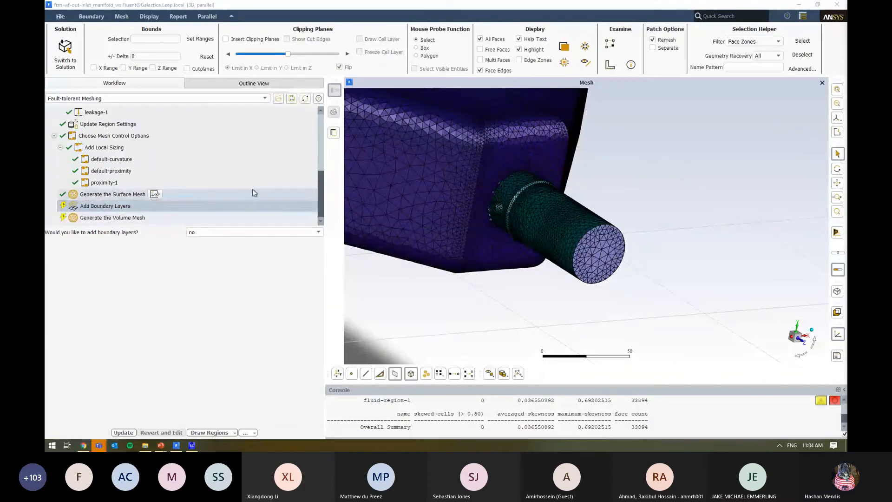
Inspect the inlet pipe's surface mesh, update the boundary layer task with no layers, and generate the volume mesh at 0.96 target skewness
scroll(534, 220, up, 5)
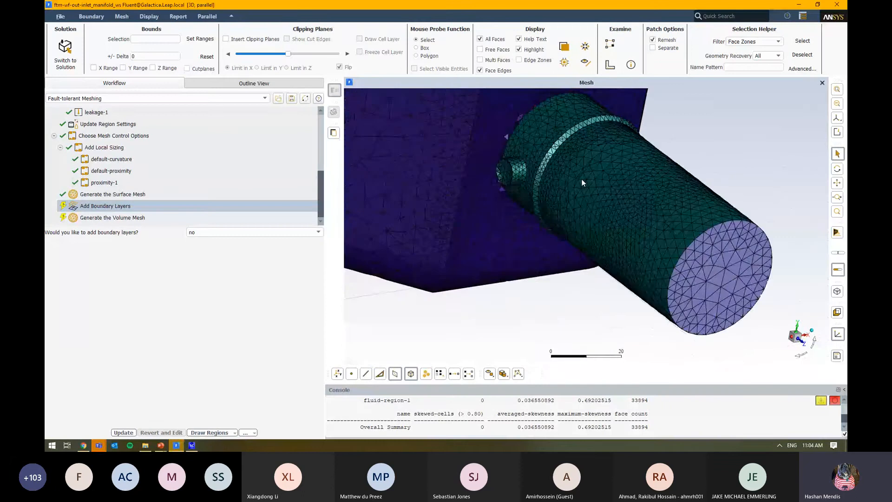
click(123, 432)
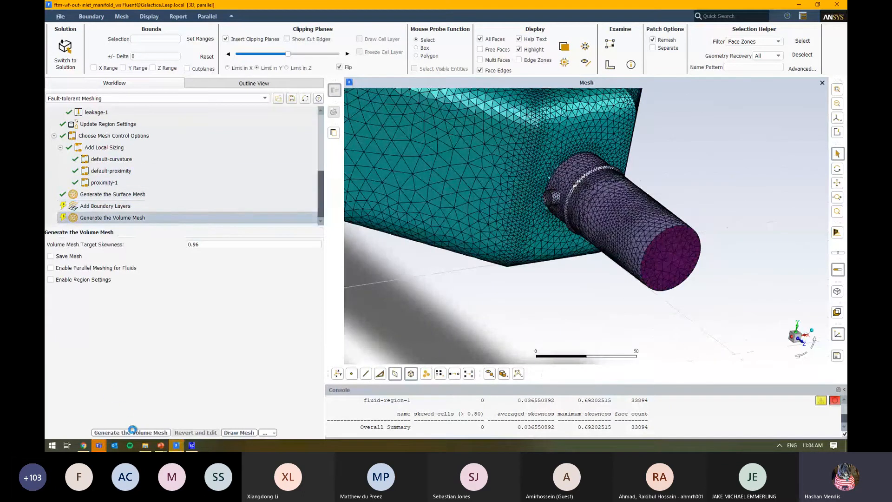
click(136, 431)
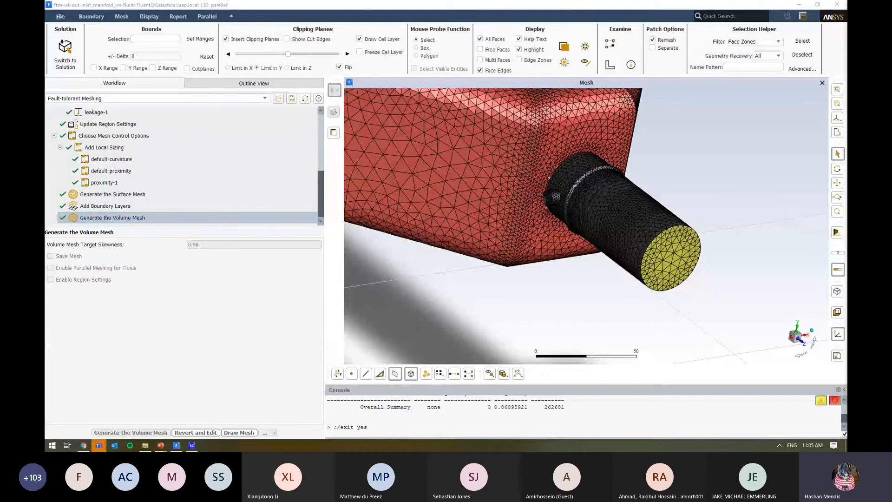
Clip the volume mesh along X and examine the cells inside the manifold body and inlet pipe
scroll(459, 243, down, 5)
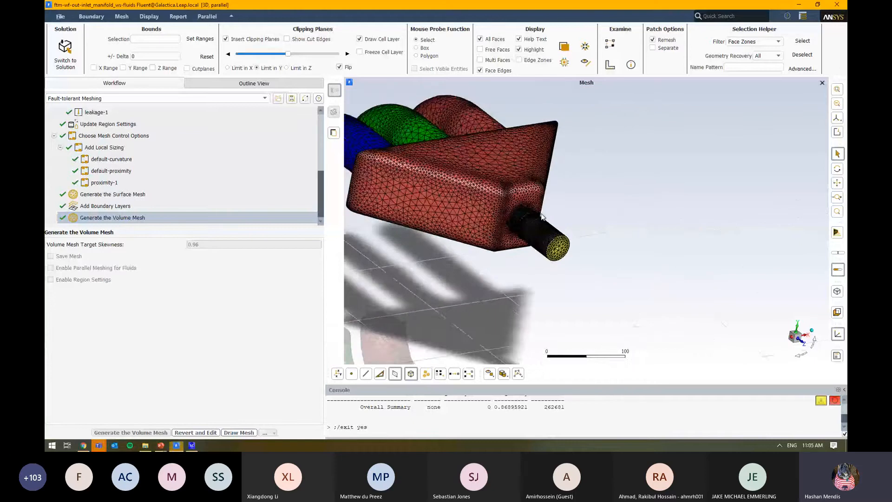
click(228, 68)
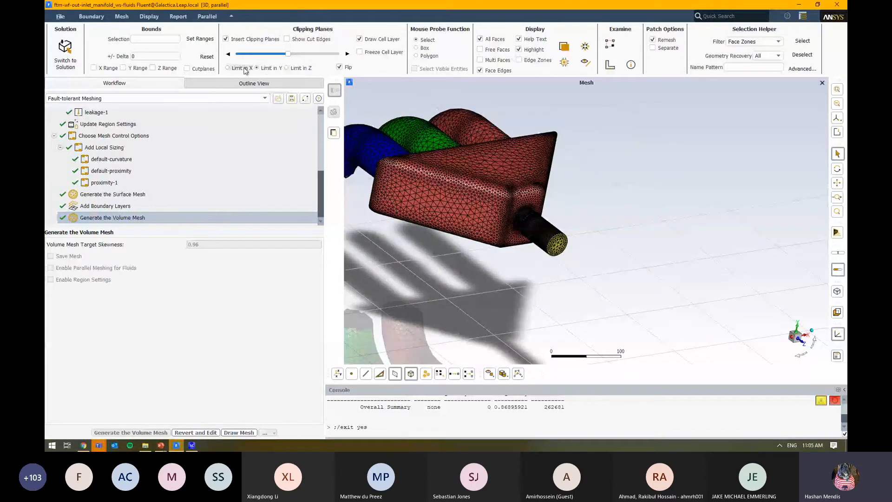
drag(490, 152, 496, 286)
scroll(471, 252, up, 4)
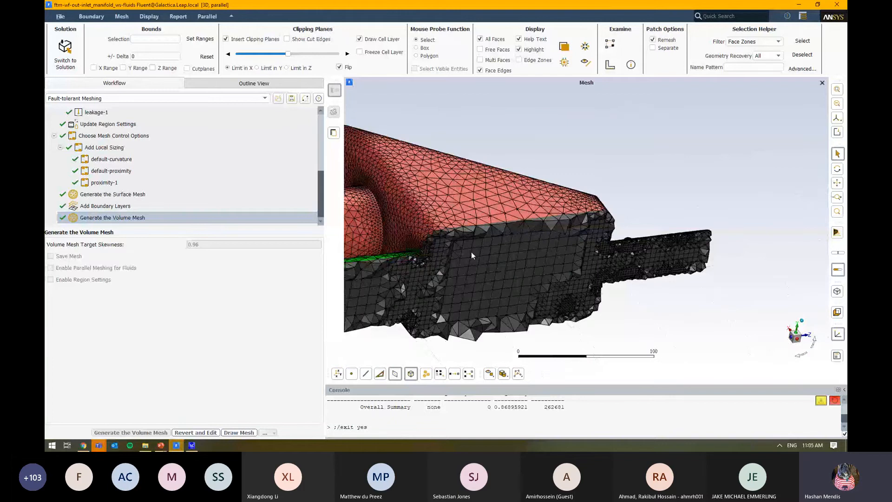
drag(471, 252, 690, 241)
scroll(690, 241, down, 4)
scroll(447, 236, up, 5)
drag(447, 236, 707, 249)
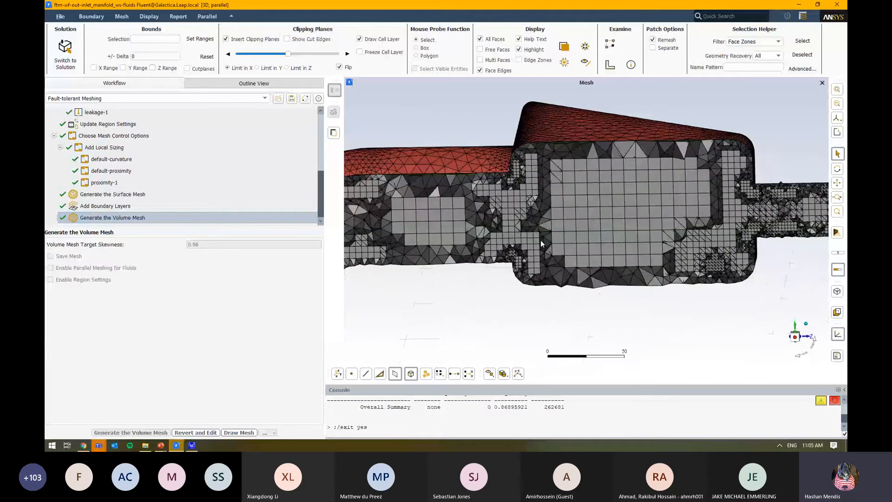
scroll(654, 251, up, 5)
drag(653, 251, 623, 255)
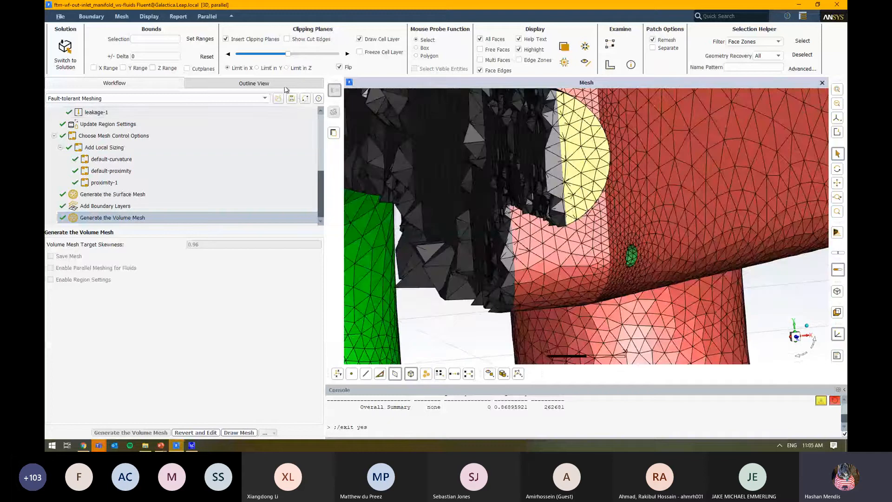
Clip the volume mesh along Z and along Y, shift the Y plane, reverse the clipped side and examine the runners and body
click(286, 67)
scroll(642, 228, down, 6)
click(256, 67)
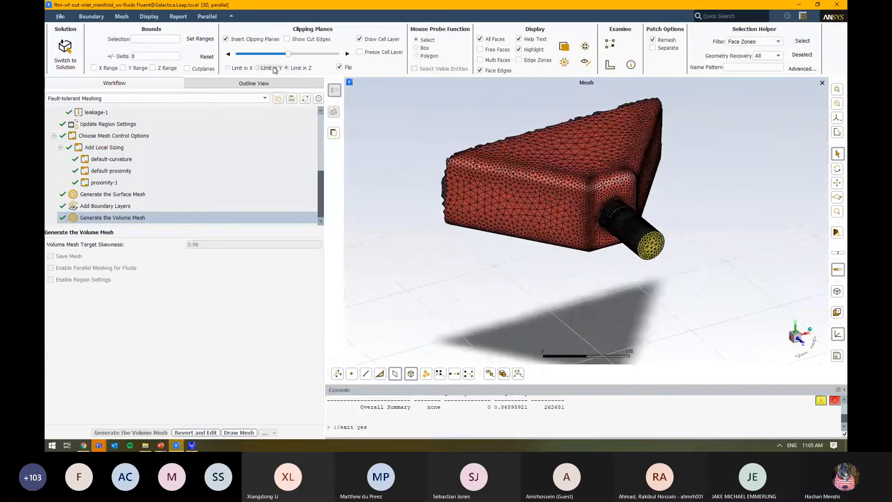
drag(288, 53, 314, 55)
click(340, 67)
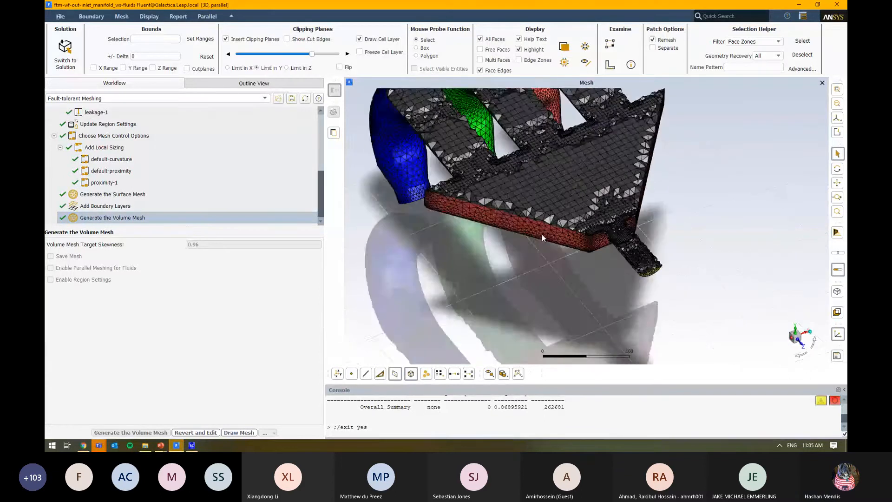
drag(575, 296, 598, 201)
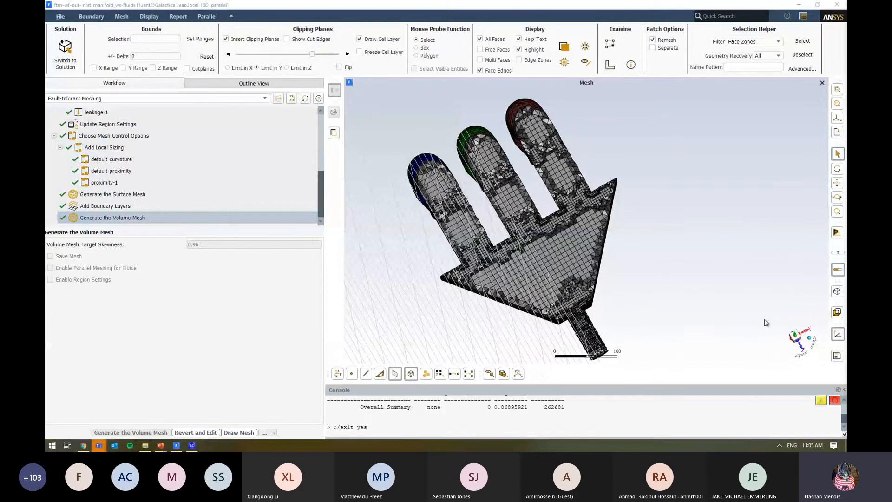
drag(548, 303, 556, 239)
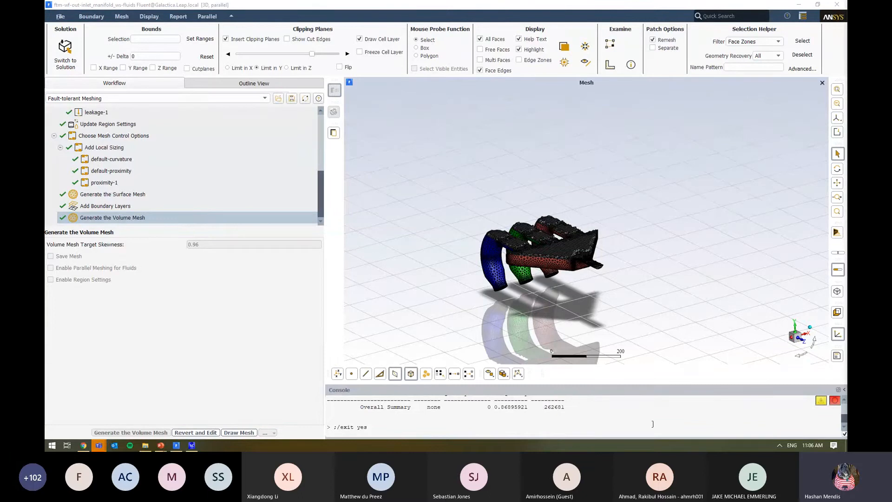
mouse_move(559, 289)
mouse_down()
mouse_move(560, 297)
mouse_move(550, 281)
mouse_up()
scroll(547, 281, up, 5)
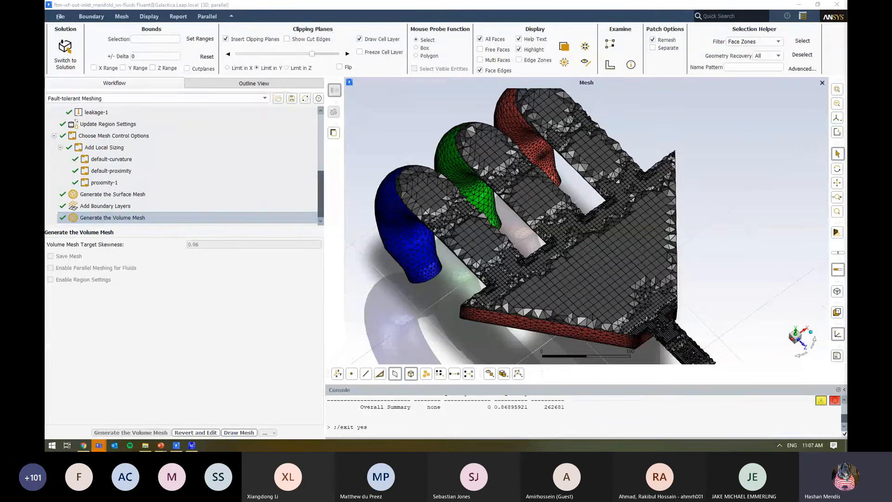
drag(632, 346, 625, 238)
scroll(634, 242, down, 2)
scroll(634, 241, up, 1)
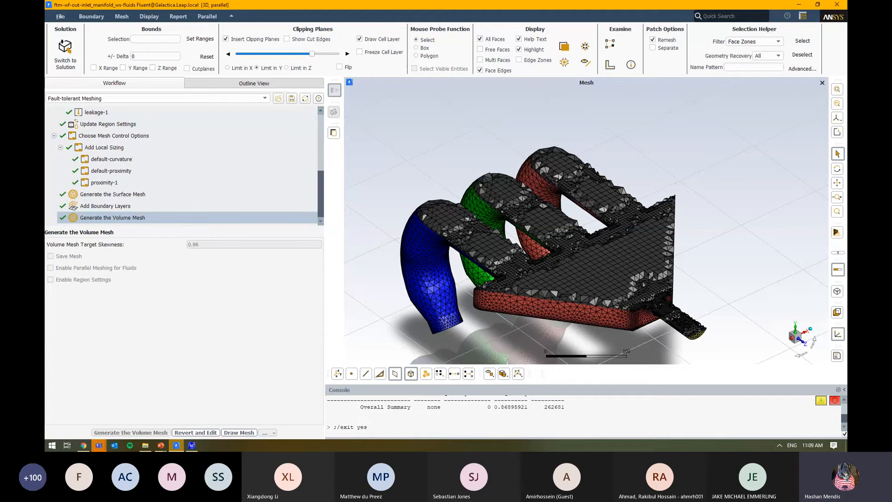
Switch to PowerPoint, glance over the manifold tutorial slides and bring up the CFD Presentation.pptx slide overview
key(alt+Tab)
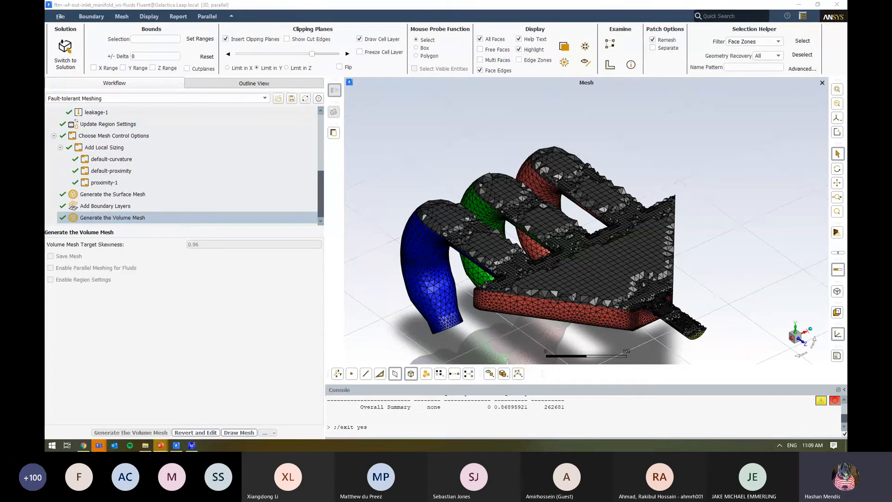
drag(845, 114, 520, 0)
scroll(637, 223, up, 2)
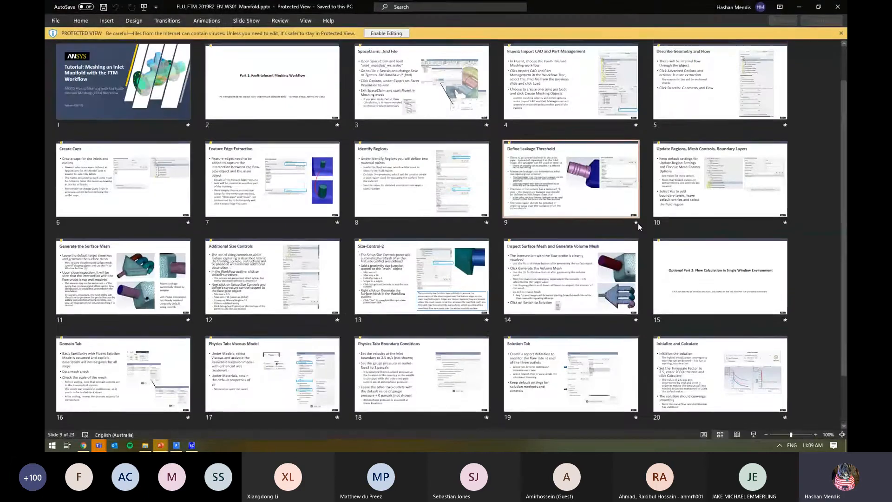
key(alt+Tab)
key(alt+Tab)
key(alt+Tab)
key(alt+Tab)
key(alt+Tab)
key(alt+Tab)
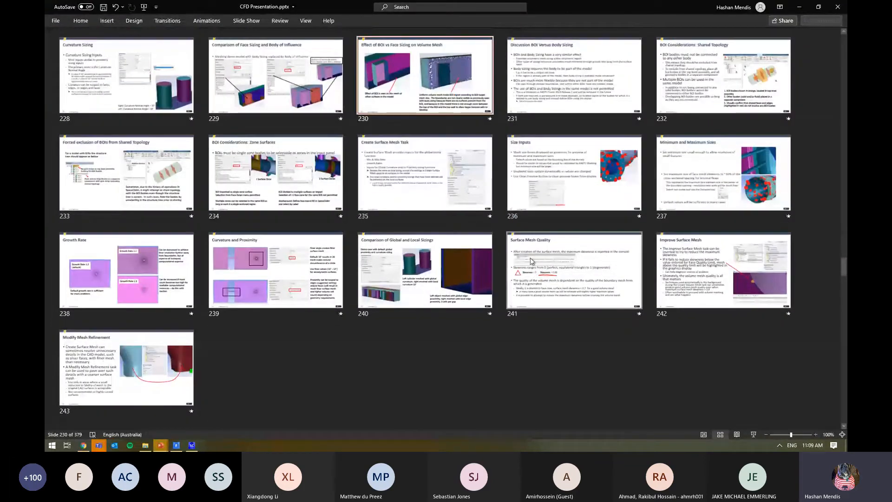
Look through the CFD Presentation.pptx slide overview, from the meshing and geometry slides to the solver and troubleshooting sections
scroll(531, 259, up, 10)
scroll(535, 260, up, 15)
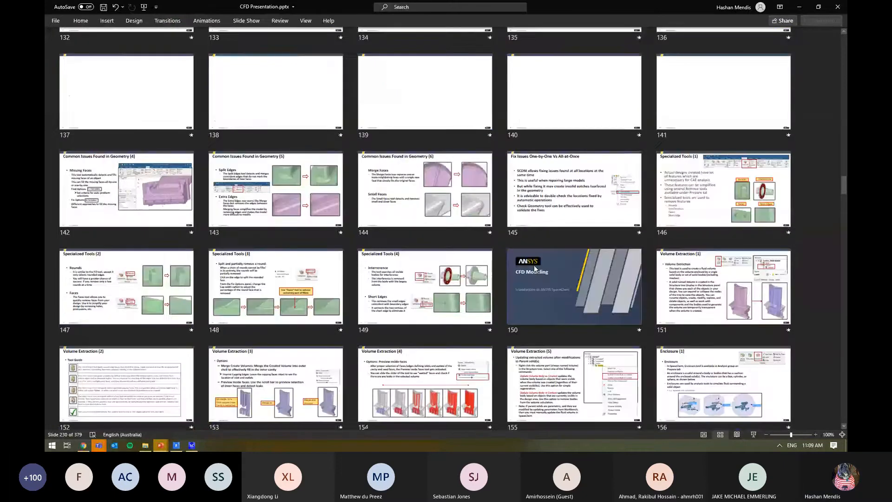
scroll(534, 269, down, 20)
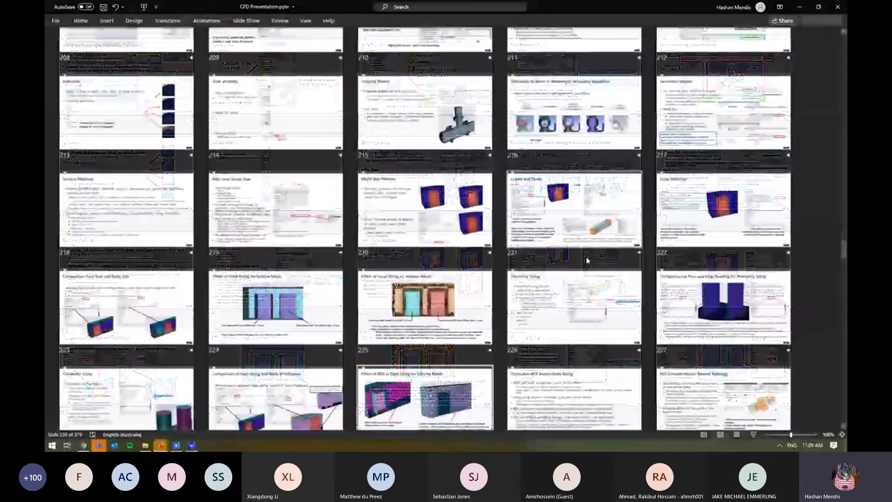
scroll(586, 261, down, 15)
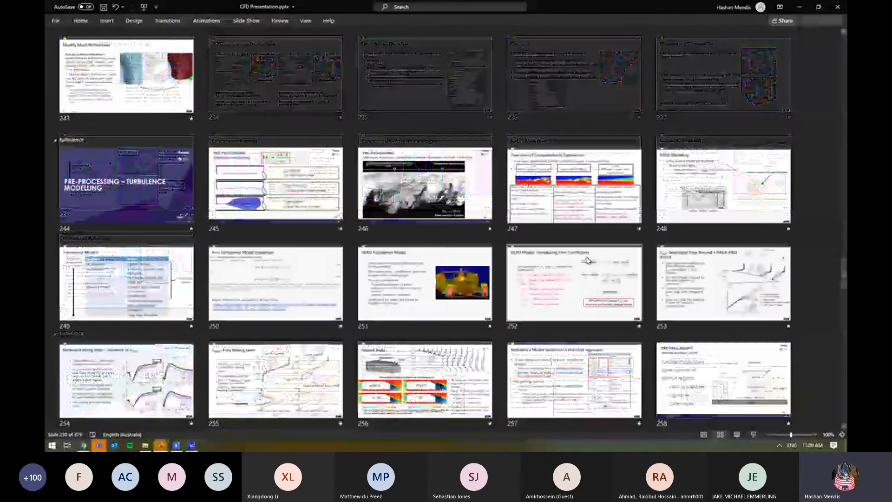
scroll(587, 260, down, 5)
scroll(586, 260, down, 10)
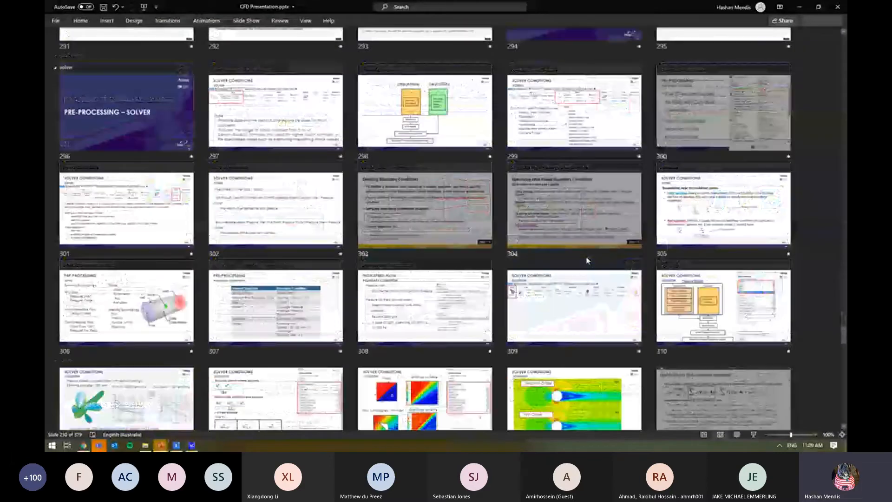
scroll(587, 261, down, 14)
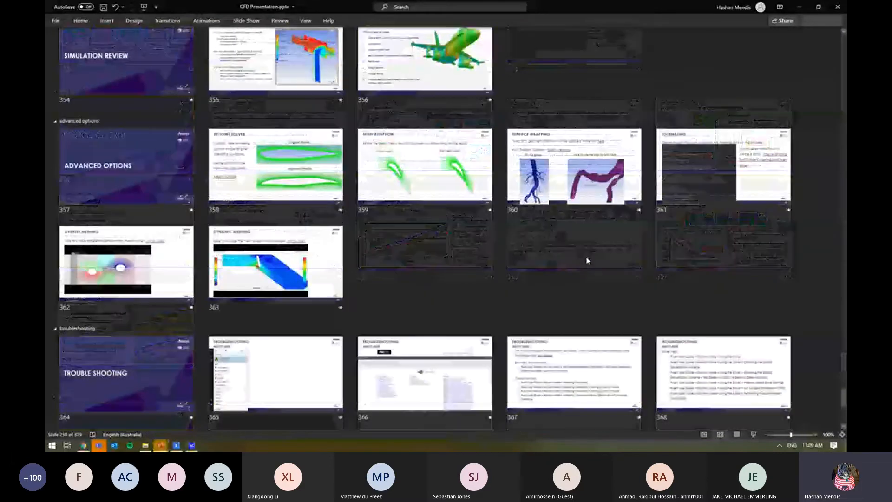
scroll(588, 259, up, 20)
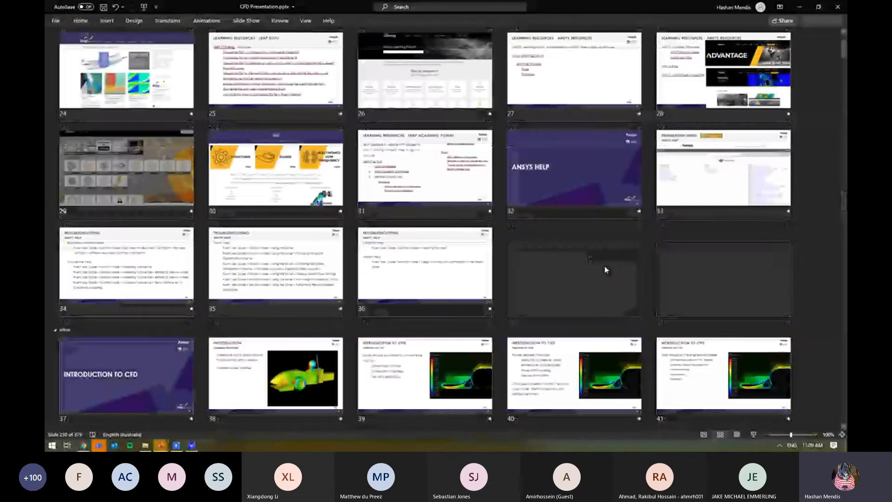
scroll(605, 269, down, 11)
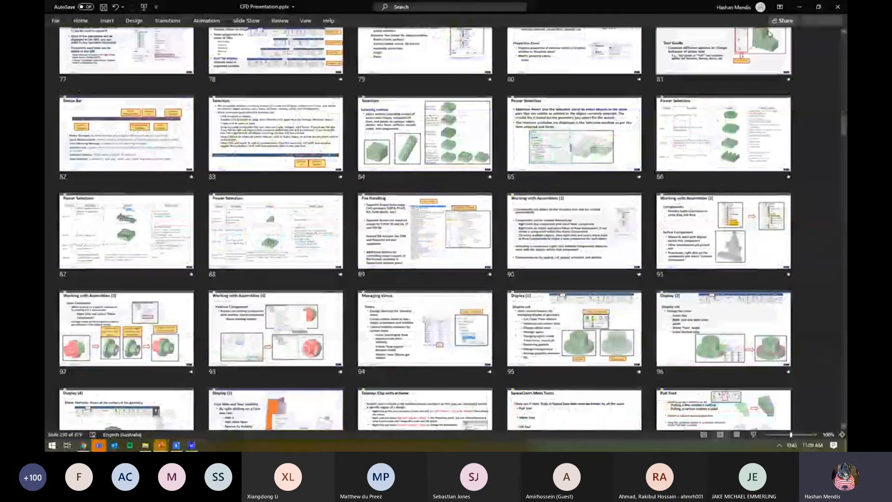
Switch back to Fluent and examine the hexahedral core cells and transition cells in the clipped manifold body
click(799, 7)
key(alt+Tab)
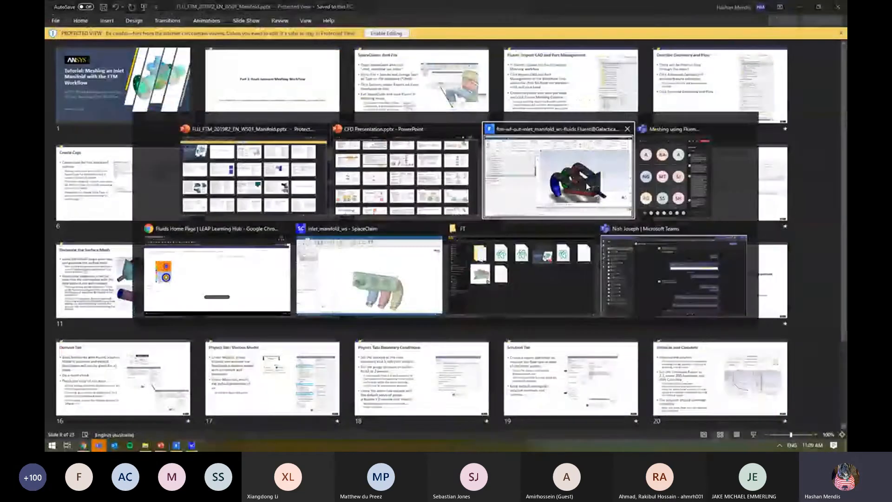
drag(560, 208, 627, 302)
drag(790, 332, 639, 270)
click(794, 332)
scroll(595, 235, up, 6)
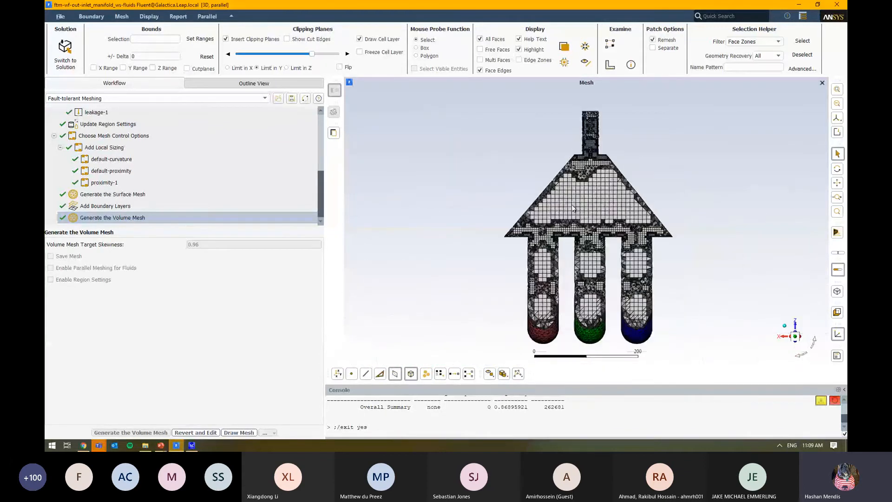
scroll(511, 201, up, 10)
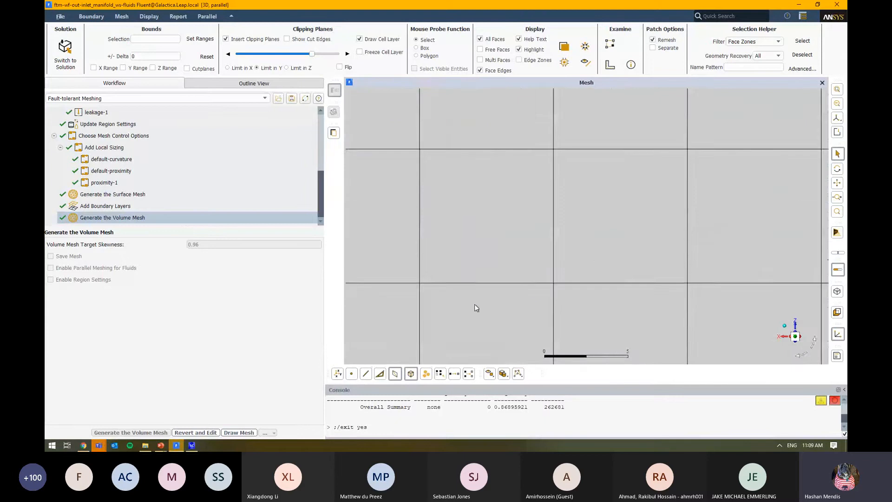
scroll(627, 313, up, 3)
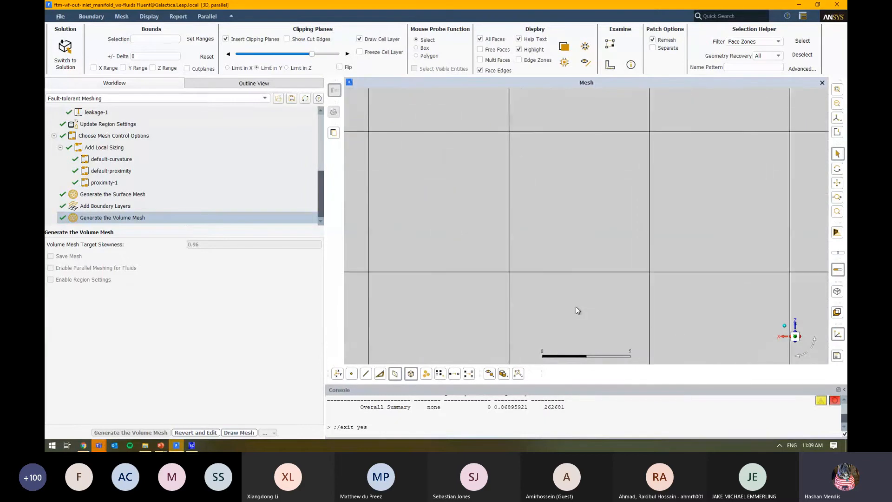
scroll(590, 328, down, 4)
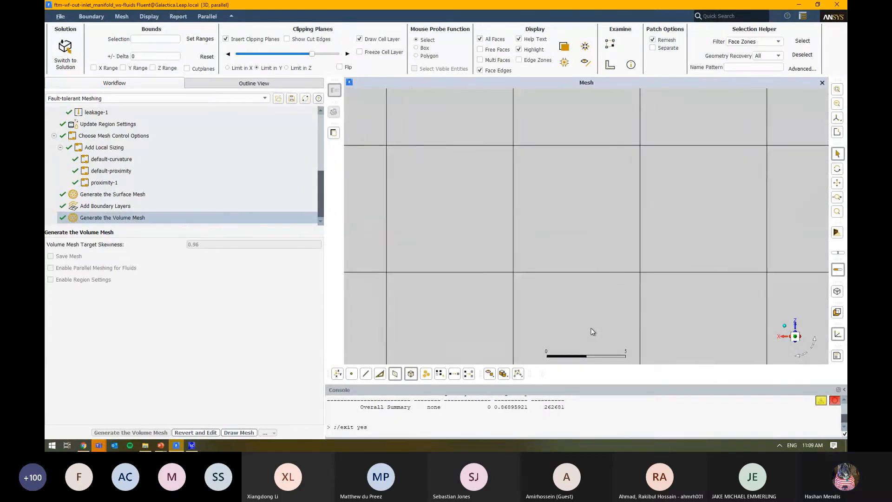
scroll(595, 275, down, 6)
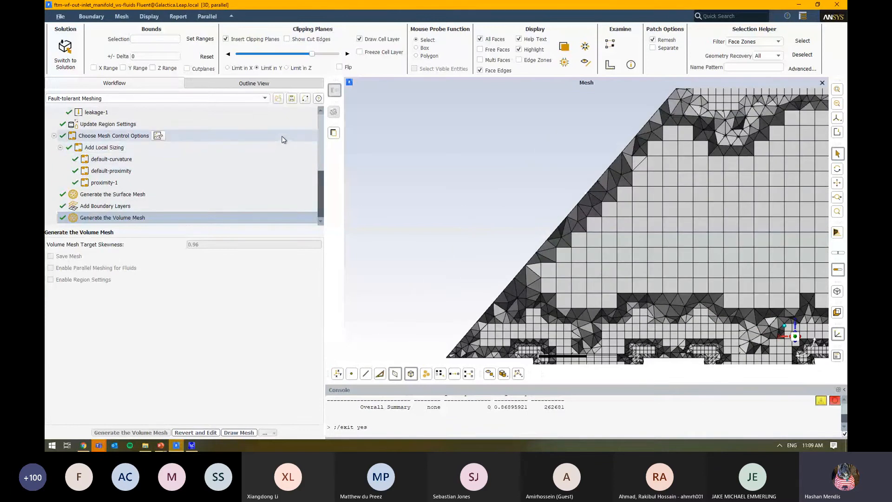
Review the size settings of the new local sizing form and the default-proximity, proximity-1 and default-curvature controls
click(279, 148)
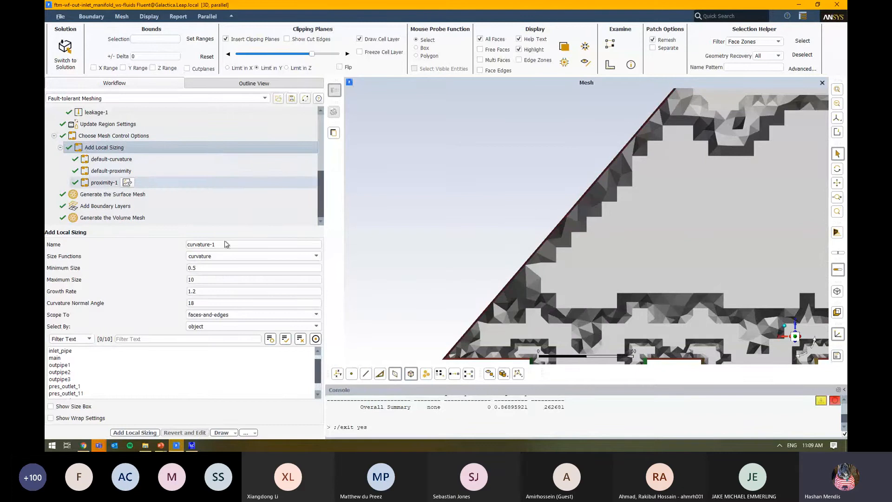
double_click(190, 268)
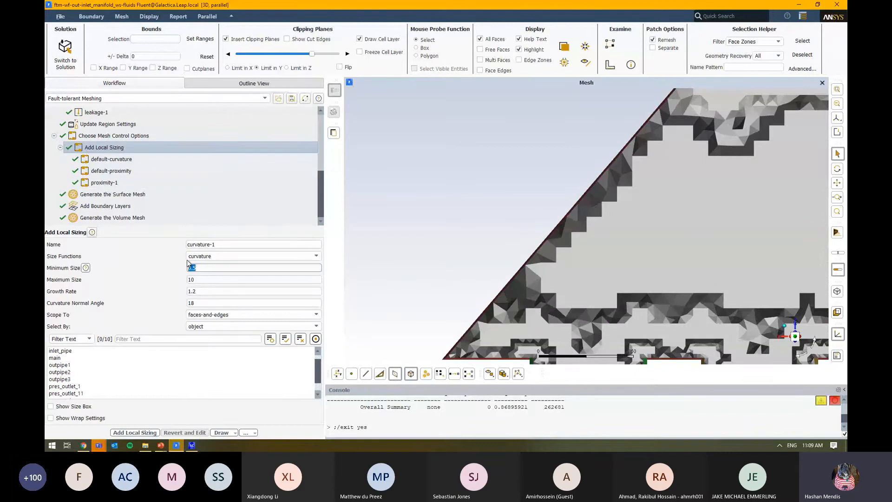
click(211, 171)
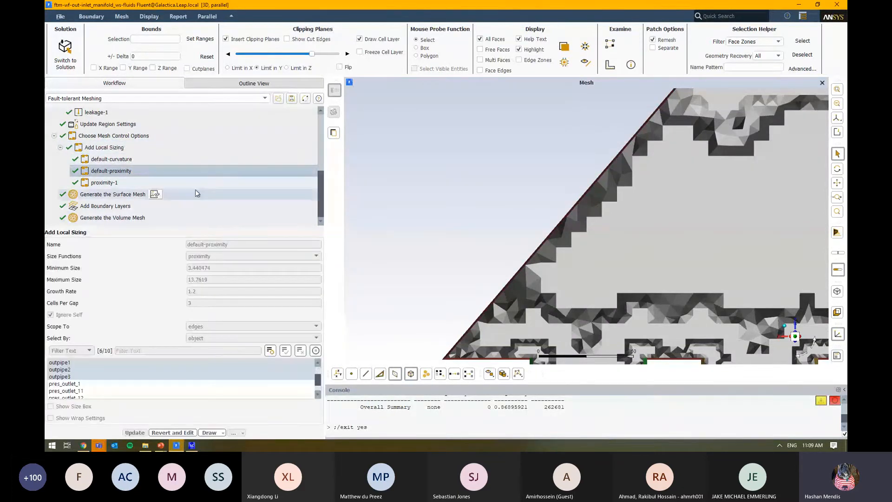
click(192, 183)
click(188, 159)
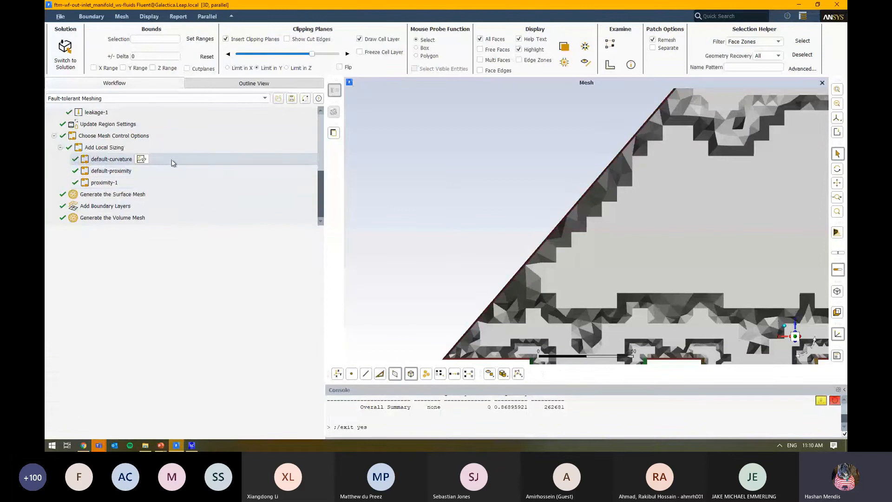
scroll(462, 271, down, 2)
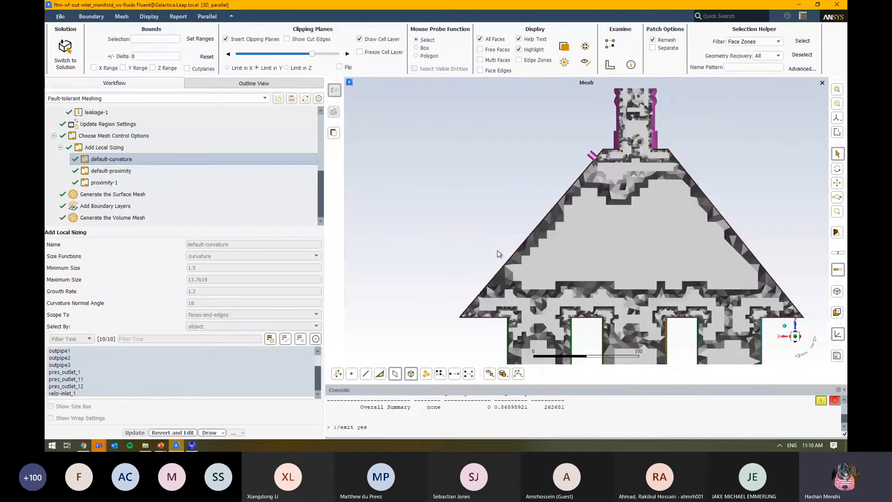
click(173, 148)
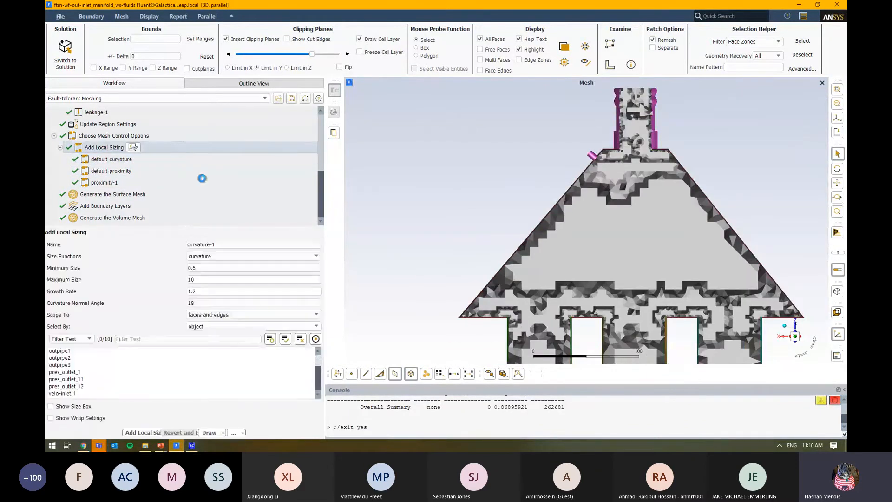
Examine the clipped volume mesh closely where the core cells change size near the lower edge of the manifold body
click(155, 217)
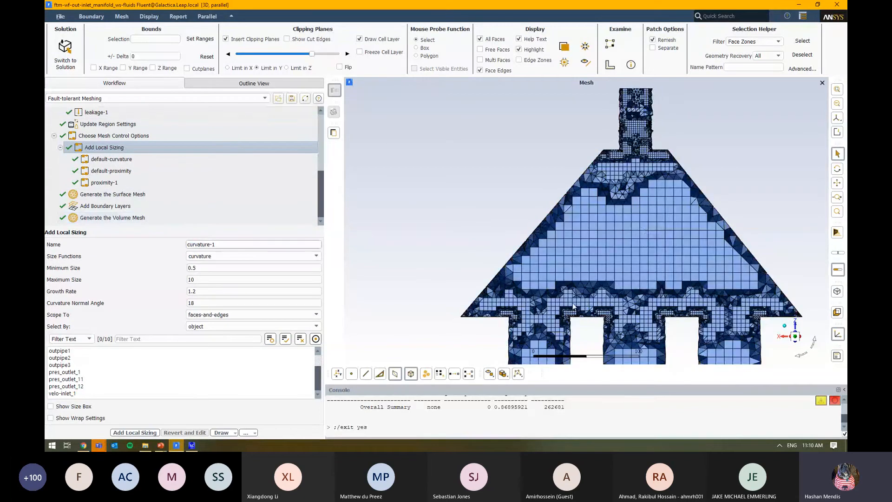
scroll(574, 306, up, 3)
scroll(589, 272, up, 2)
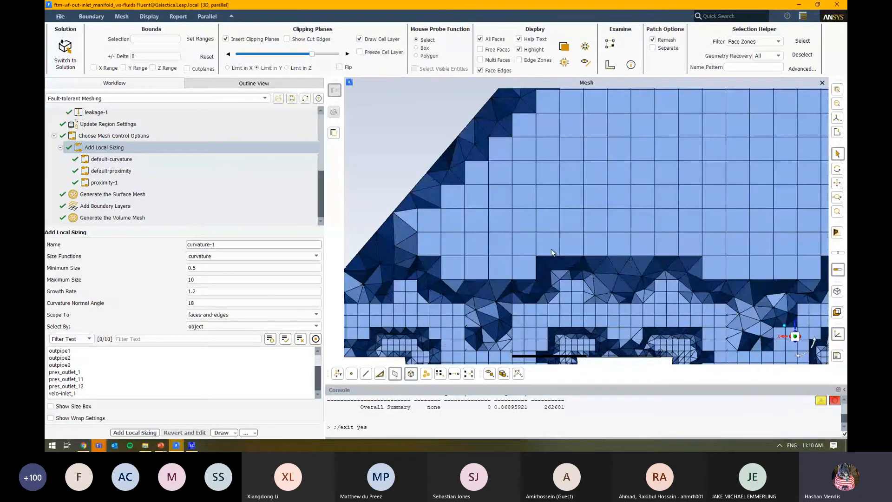
scroll(583, 285, up, 2)
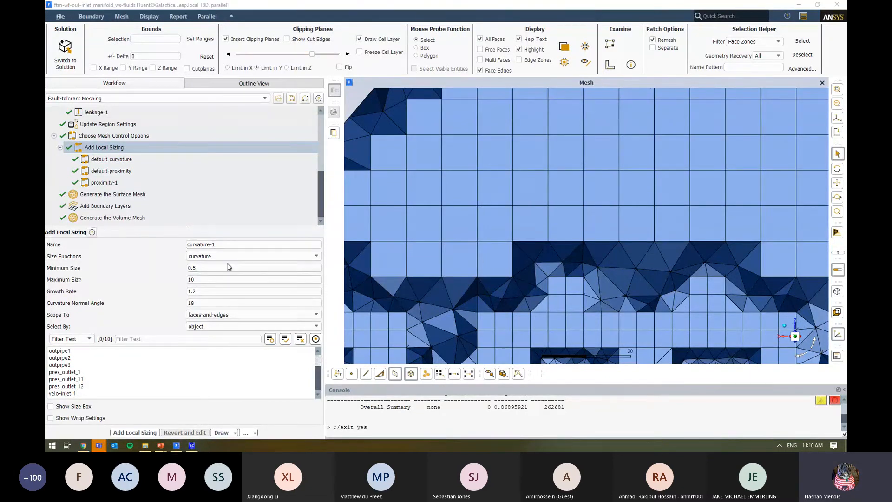
scroll(554, 316, up, 2)
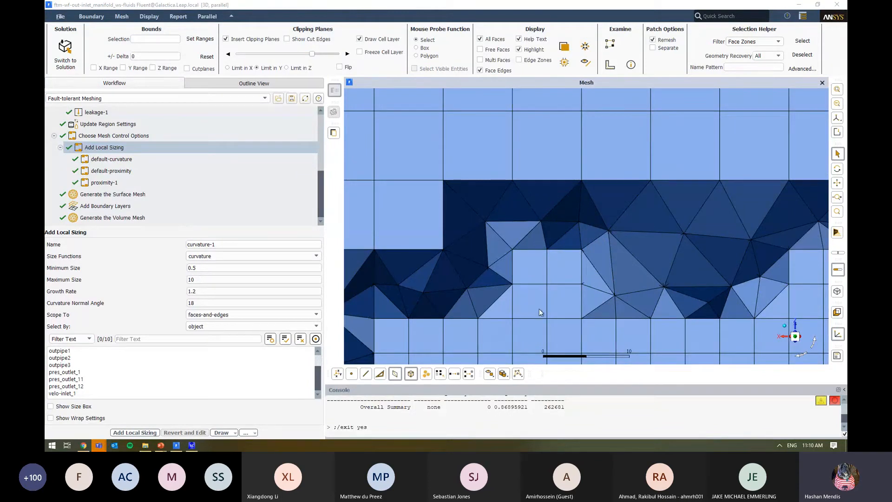
scroll(559, 316, up, 3)
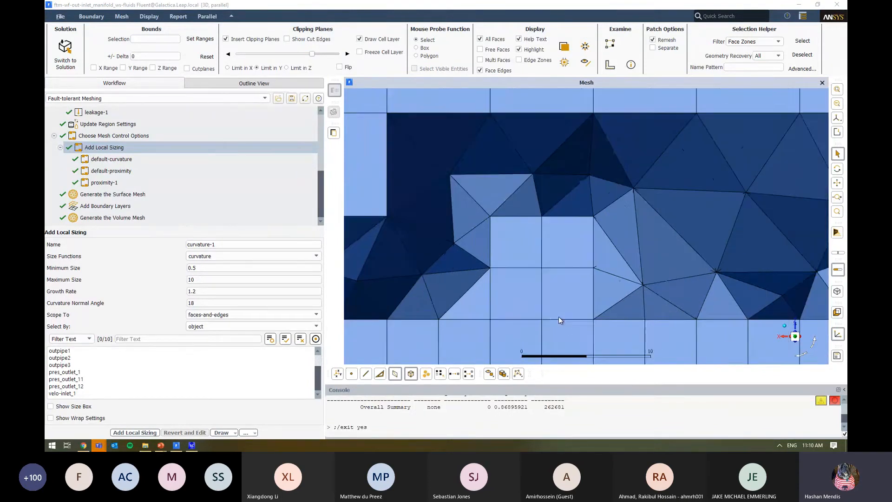
scroll(560, 248, down, 4)
scroll(551, 199, down, 2)
middle_drag(559, 163, 561, 280)
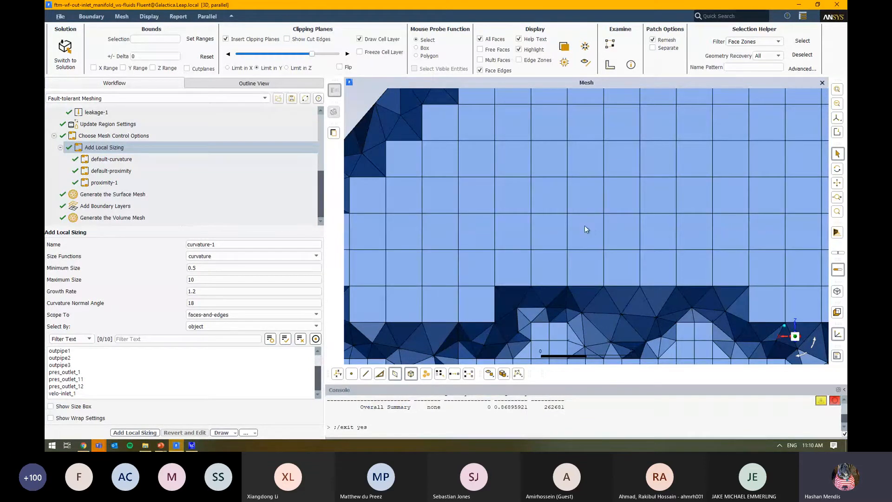
Switch to a new blank Excel workbook and enter 0.5 in cell A1 as the starting cell size
key(super)
text(excel)
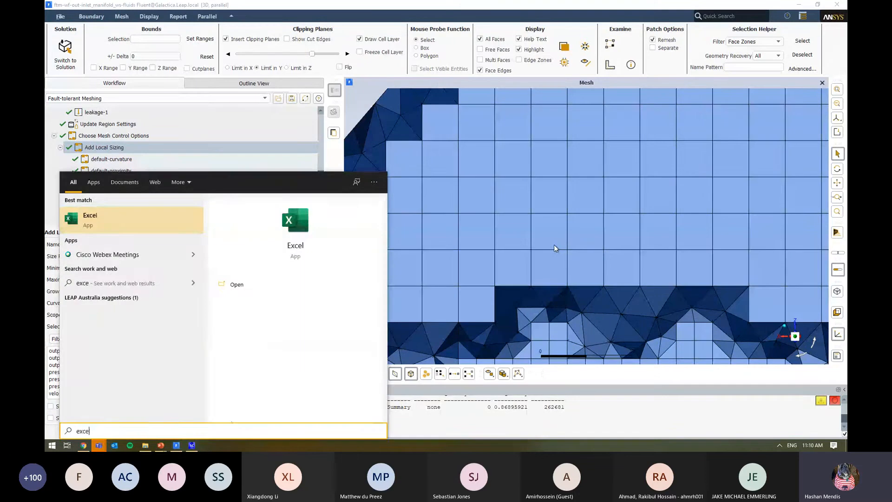
key(Return)
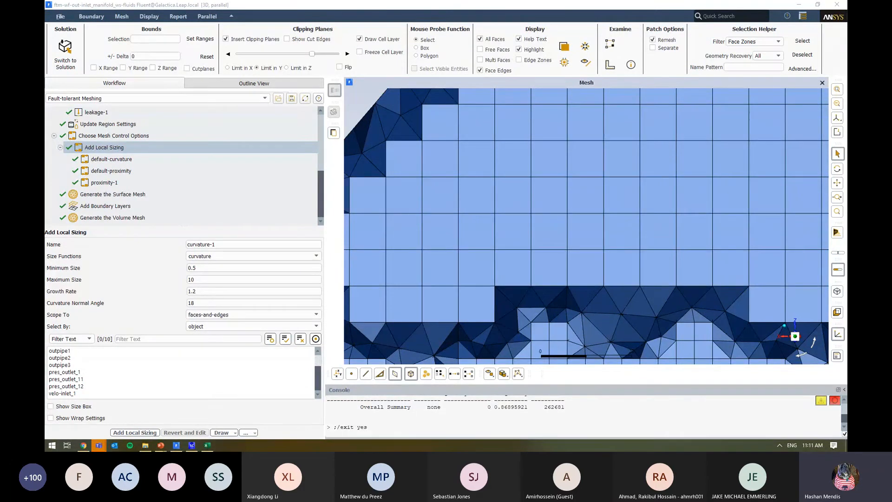
text(0.55)
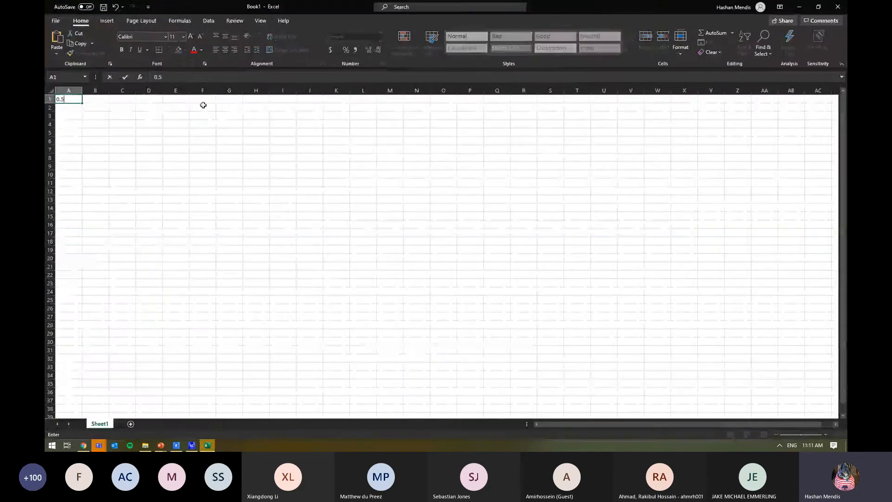
key(Return)
Enter the formula =A1*2 in cell A2 and fill it down to A14
text(=)
key(Up)
text(*2)
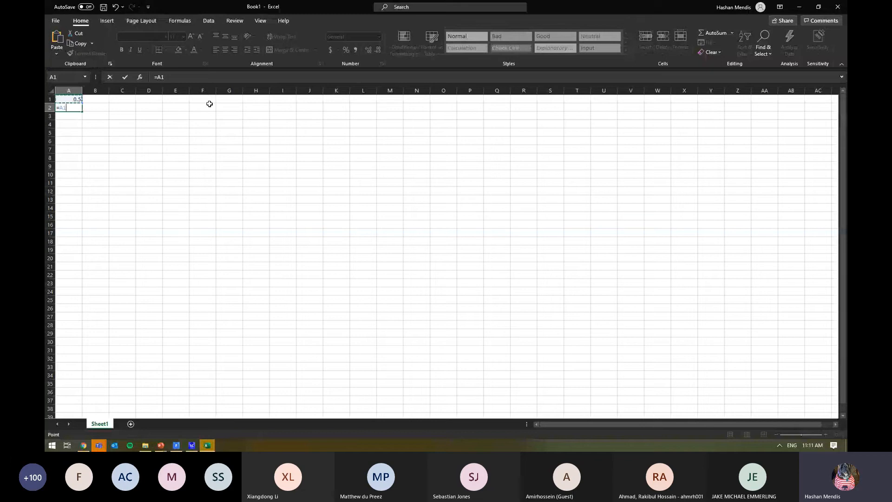
key(ctrl+Return)
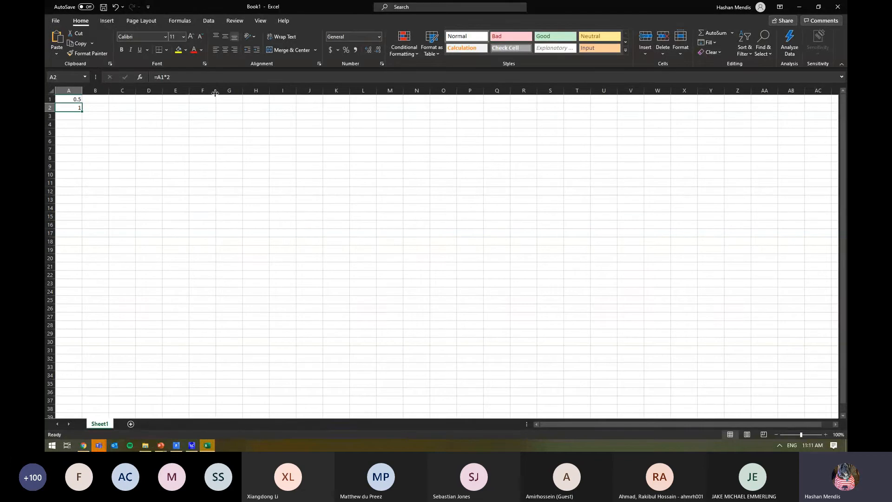
drag(82, 116, 73, 208)
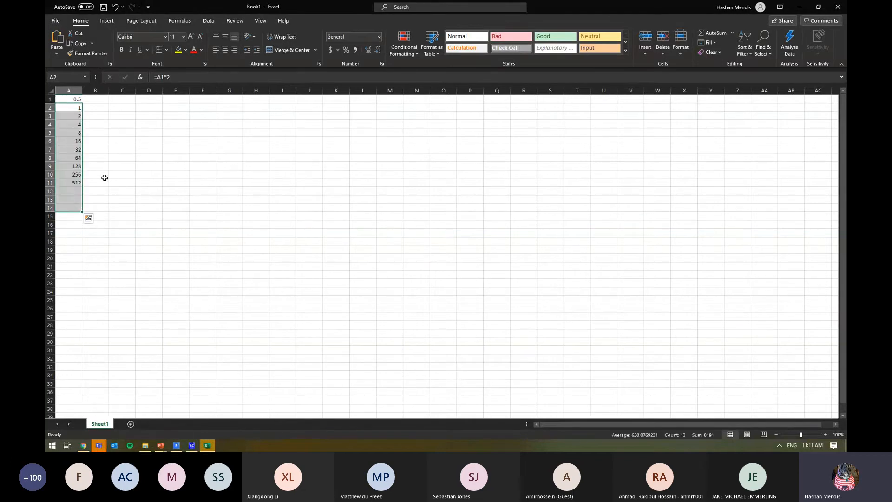
Compare the neighbouring cell sizes in the first rows of the doubling series in column A
click(97, 116)
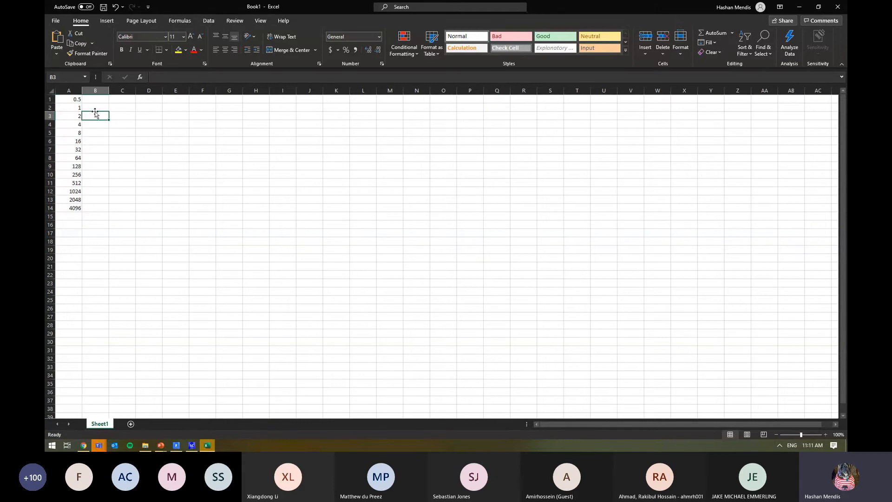
drag(95, 108, 74, 115)
click(84, 108)
click(75, 116)
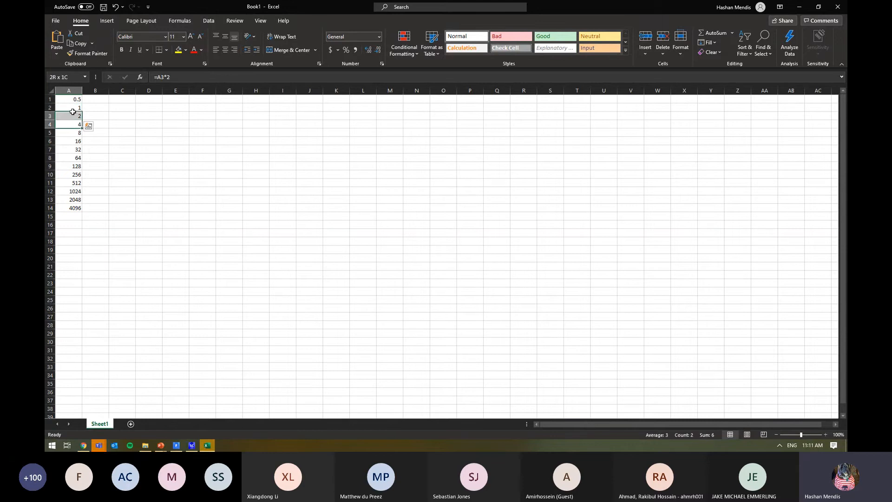
Change the starting cell size in A1 to 0.75 to recalculate the doubling series
click(81, 108)
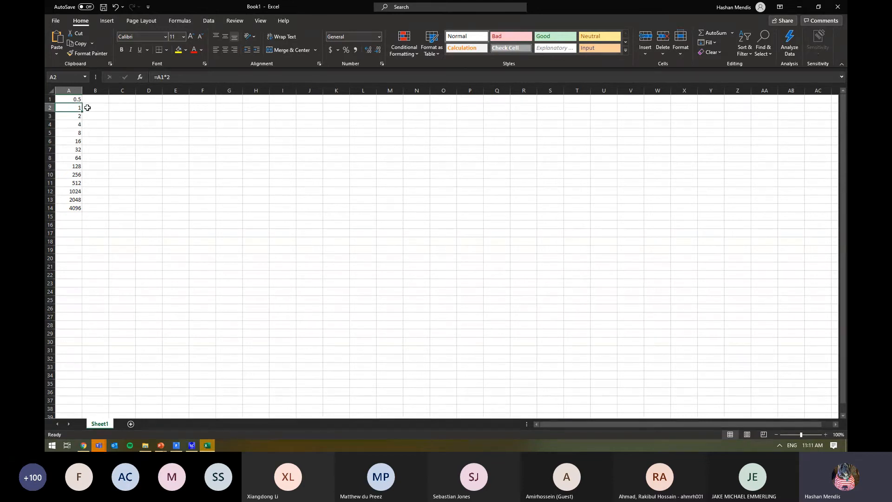
key(Up)
text(0.75)
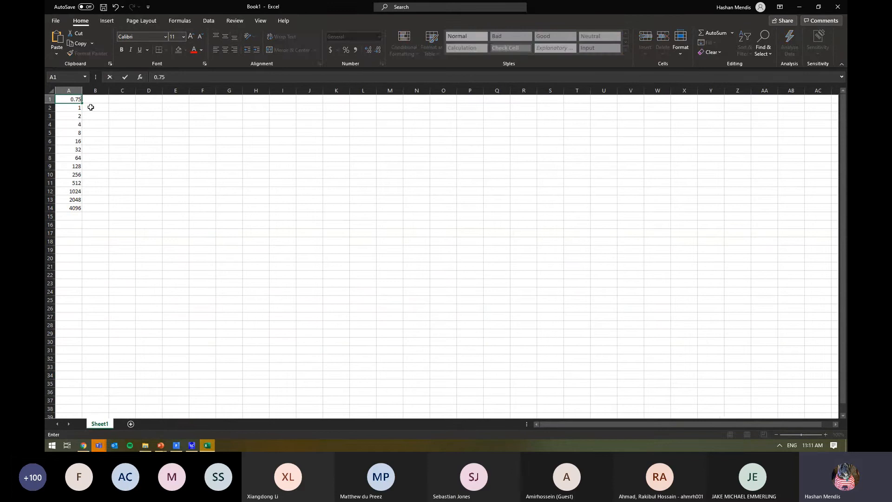
key(Return)
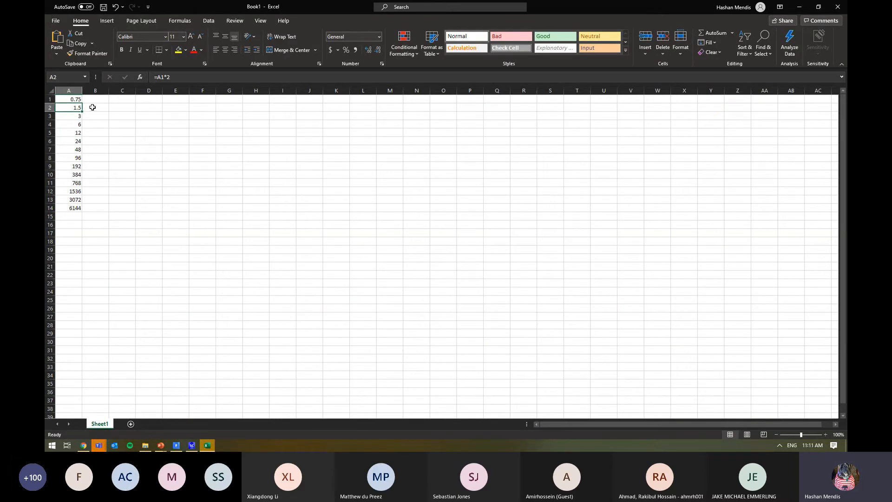
key(Up)
Switch back to Fluent and search the computer's installed programs for "fluent"
key(alt+Tab)
key(alt+Tab)
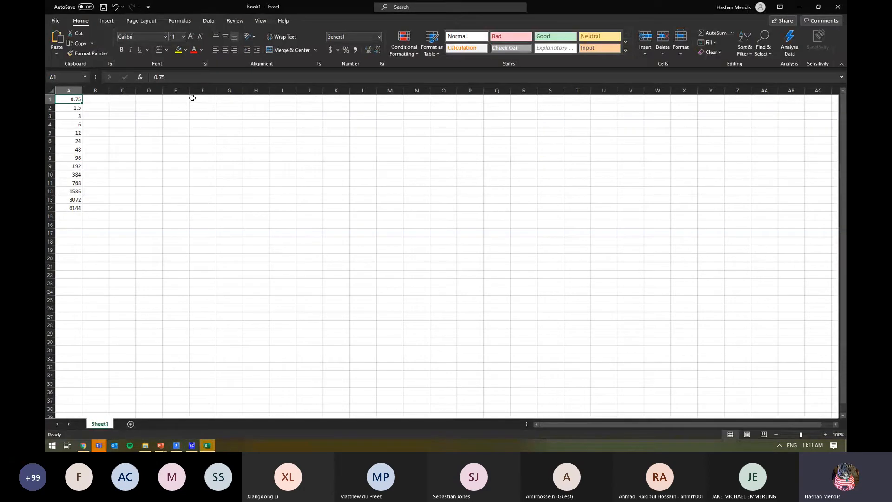
key(alt+Tab)
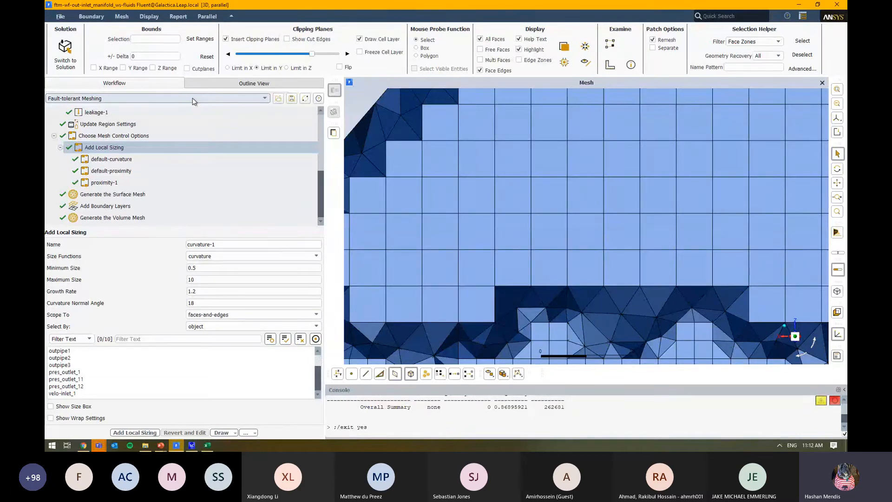
key(super)
text(fluent)
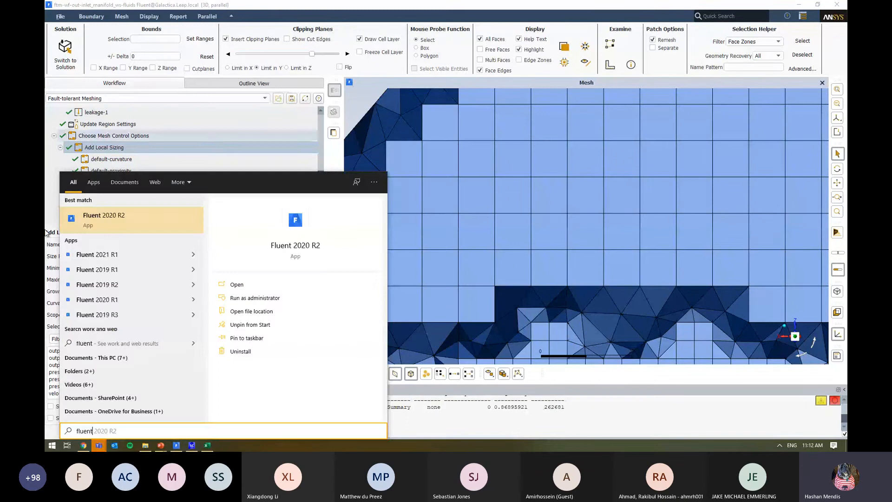
click(52, 445)
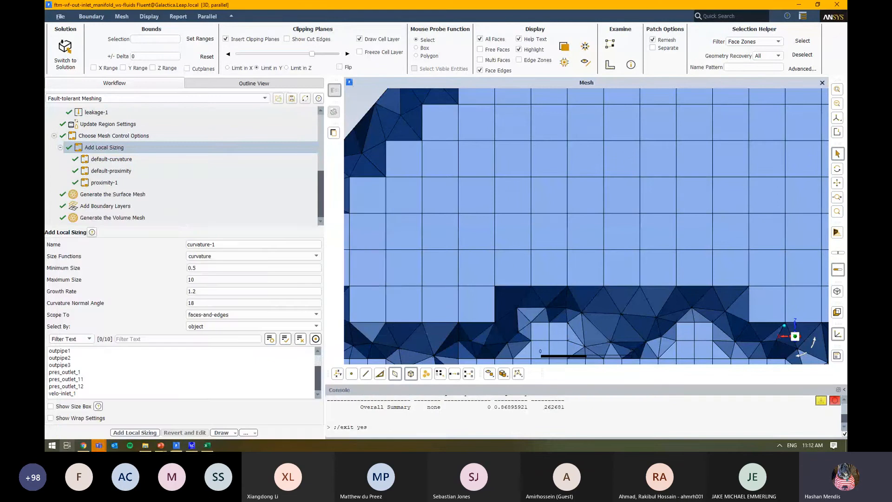
Look through the ANSYS 19.2 program folder in the installed applications list, then dismiss the list
click(52, 445)
scroll(142, 309, down, 5)
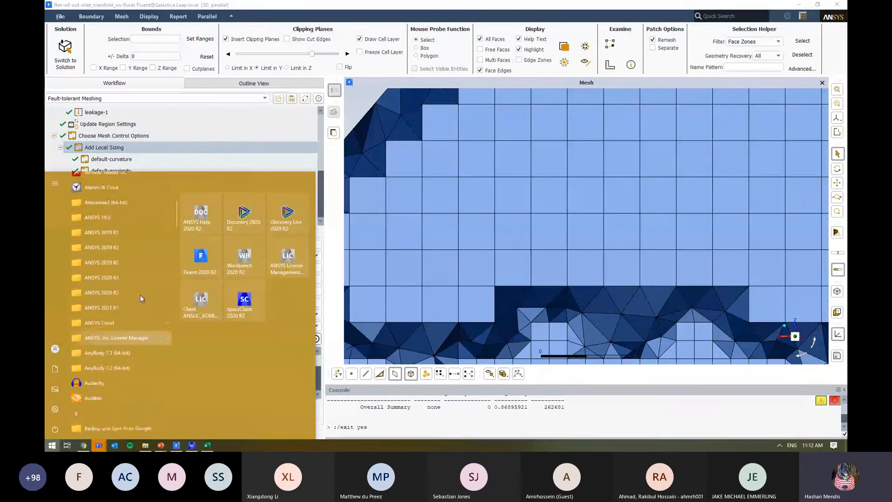
click(130, 219)
scroll(133, 238, down, 5)
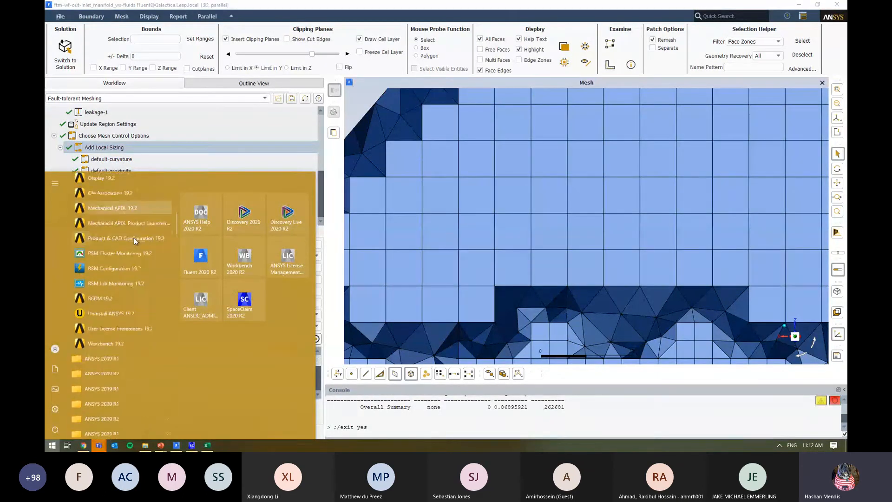
scroll(134, 237, up, 10)
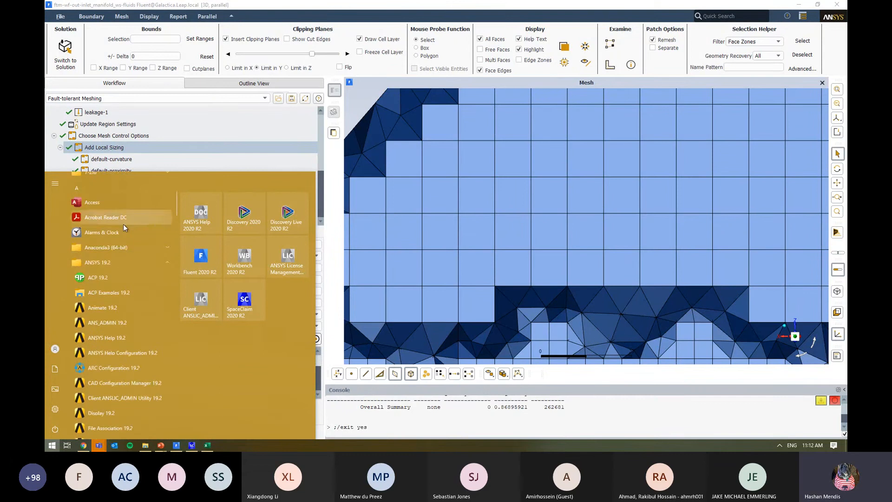
click(126, 263)
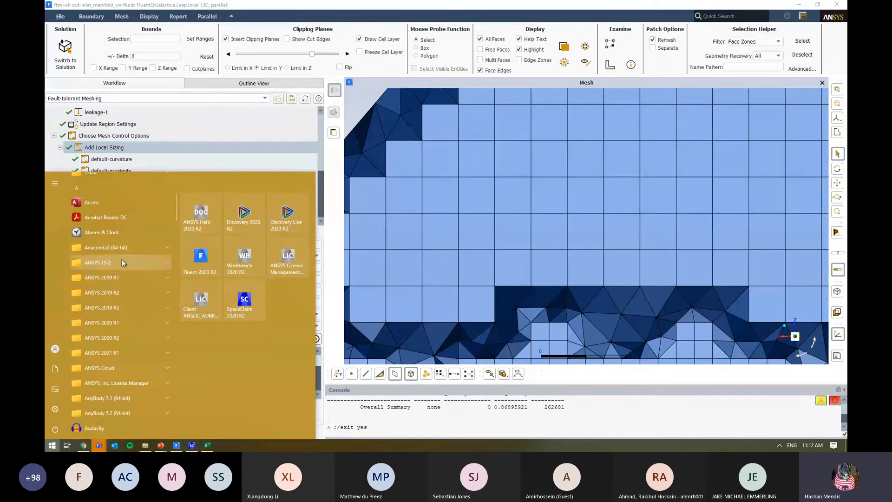
click(145, 84)
Expand Mesh Objects and Unreferenced in the model outline and compare the outline with the fault-tolerant meshing workflow
click(230, 82)
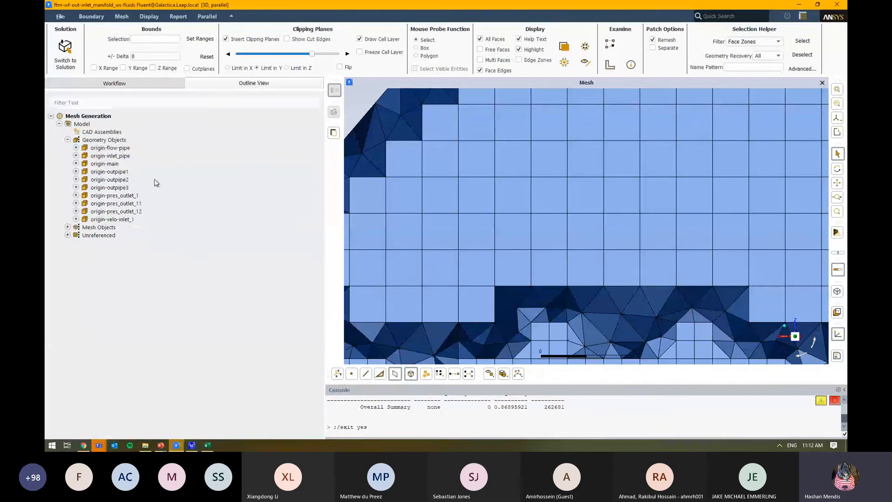
click(68, 227)
click(68, 243)
click(114, 83)
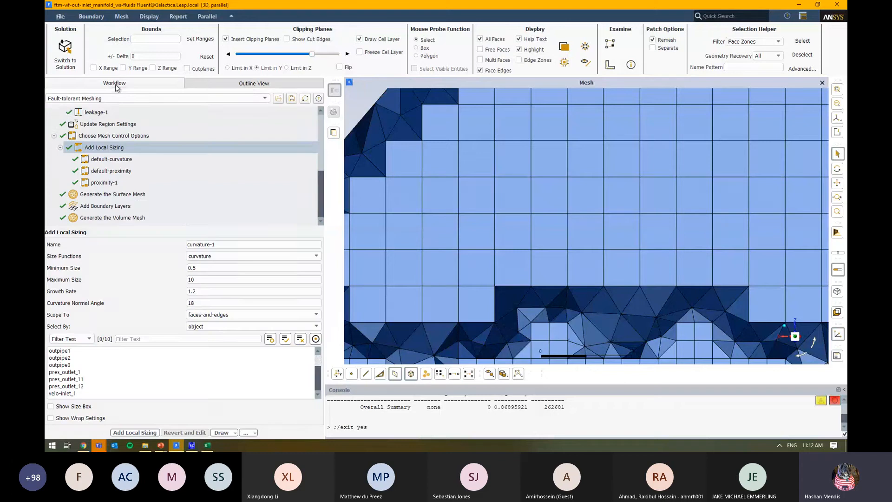
click(247, 87)
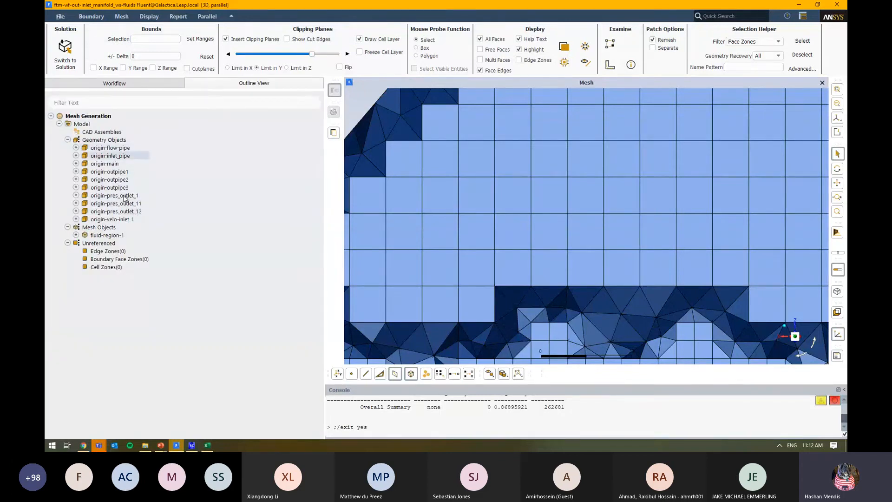
click(131, 87)
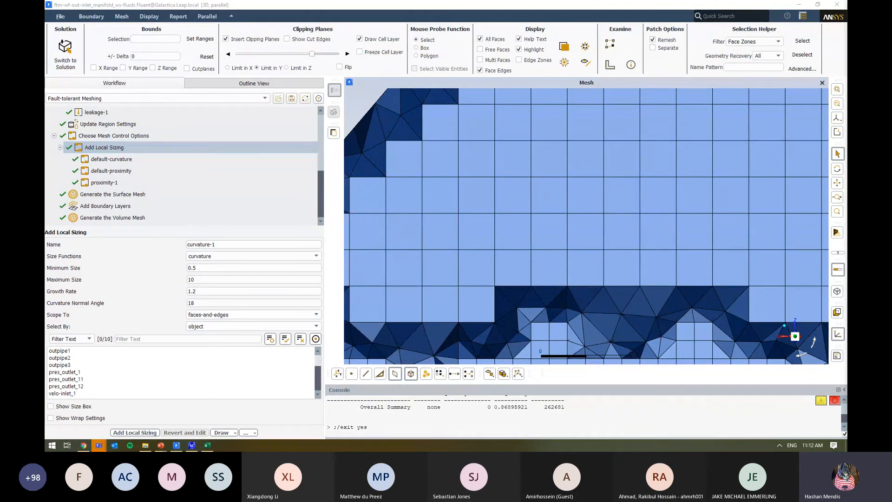
Switch to the LEAP Learning Hub in the browser, open its FSAE webinars section and look through the videos
key(alt+Tab)
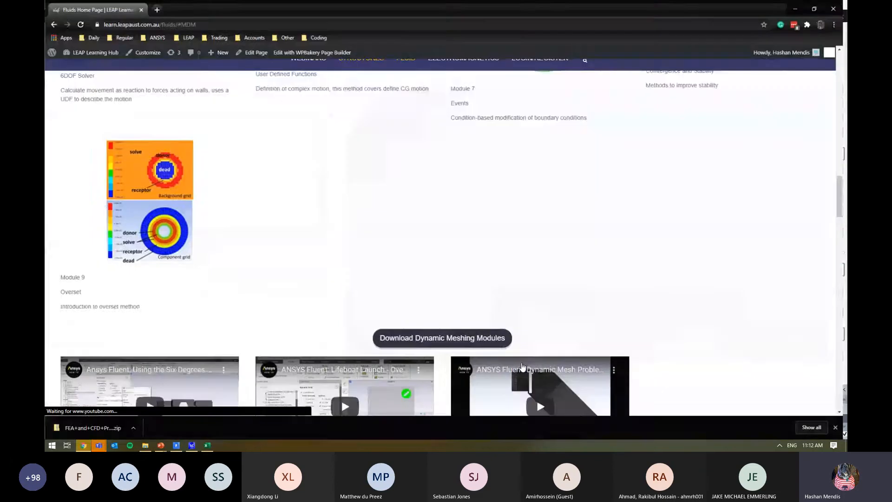
scroll(287, 211, up, 6)
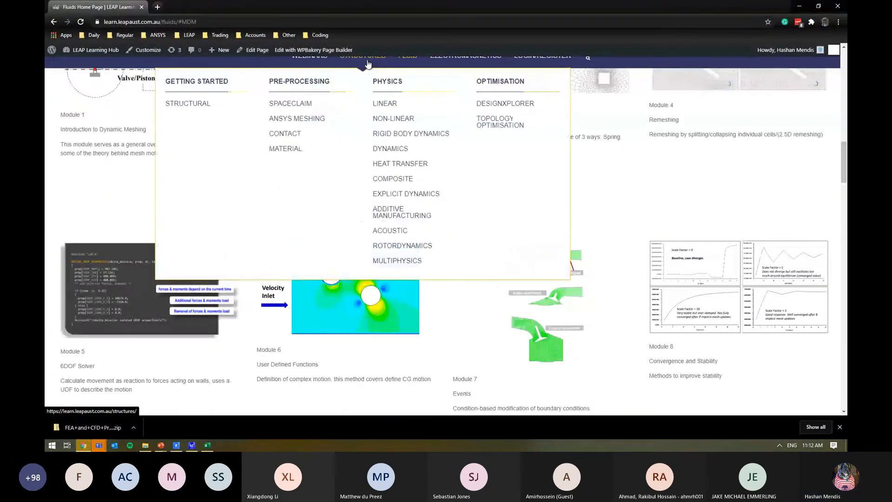
mouse_move(312, 67)
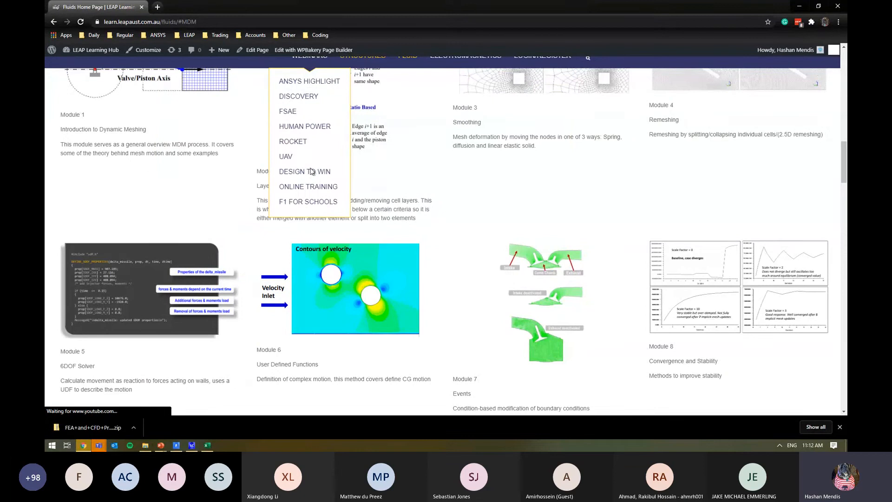
click(306, 115)
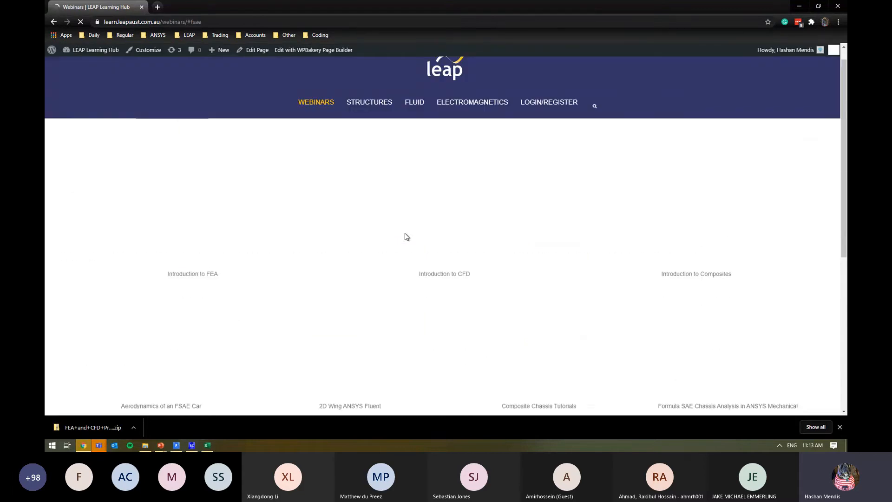
scroll(794, 309, down, 2)
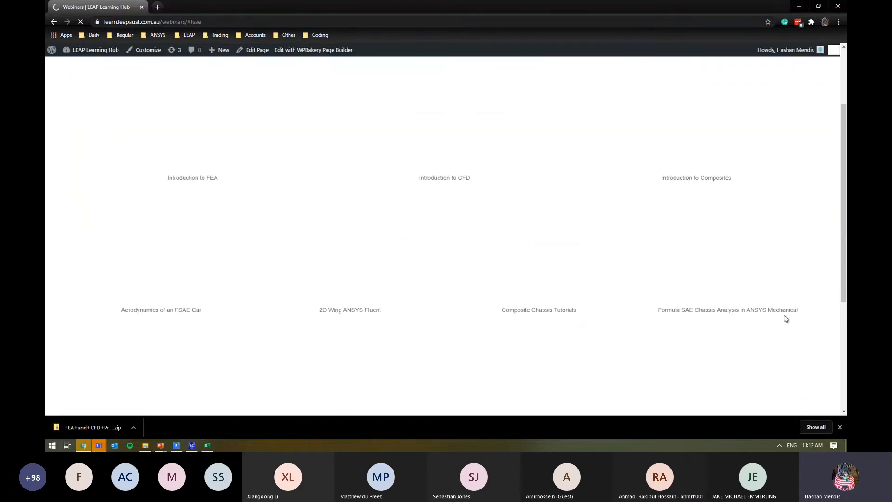
scroll(789, 312, down, 2)
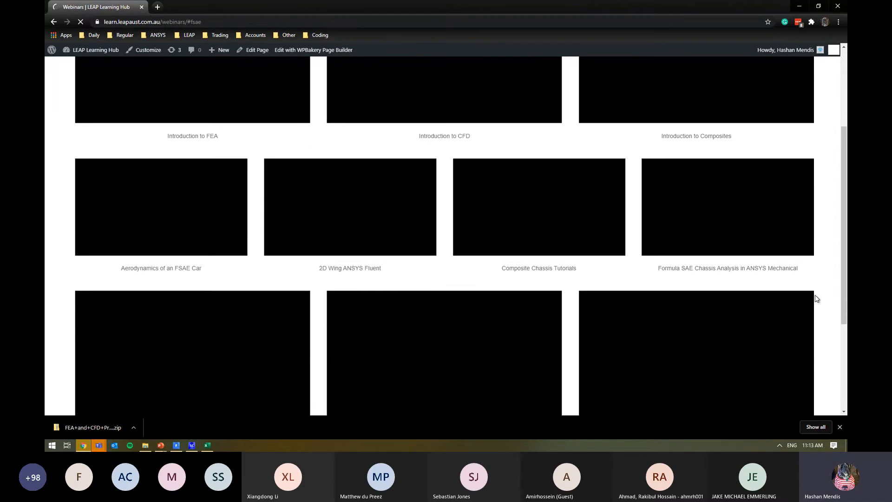
drag(843, 255, 847, 324)
scroll(159, 183, up, 7)
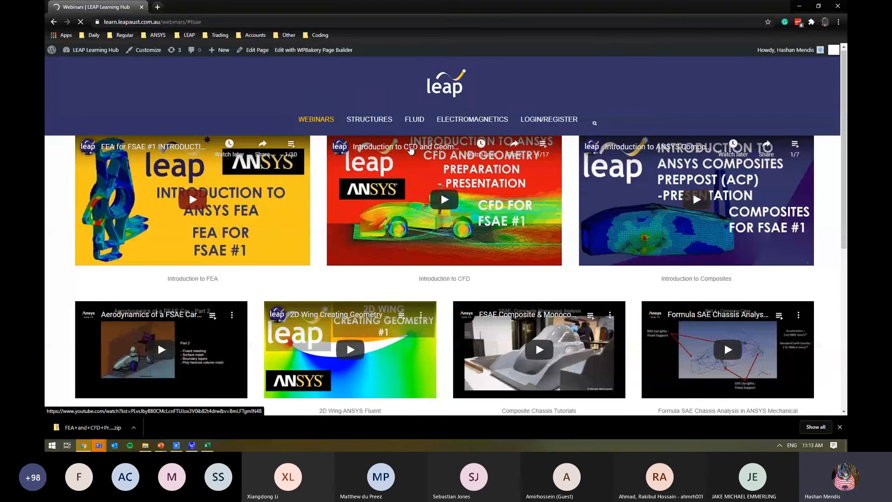
Open the Introduction to CFD and Geometry Prep video on YouTube and pause it, checking the remaining FSAE webinars meanwhile
click(411, 146)
click(97, 6)
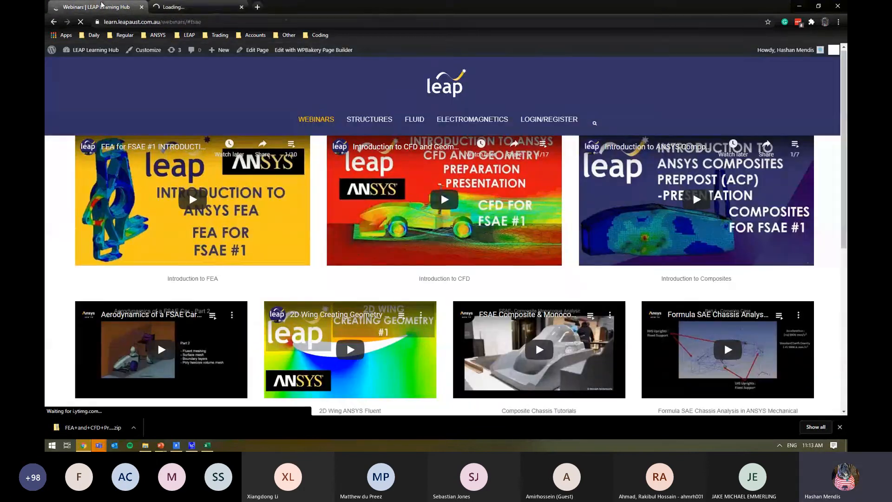
scroll(834, 325, down, 5)
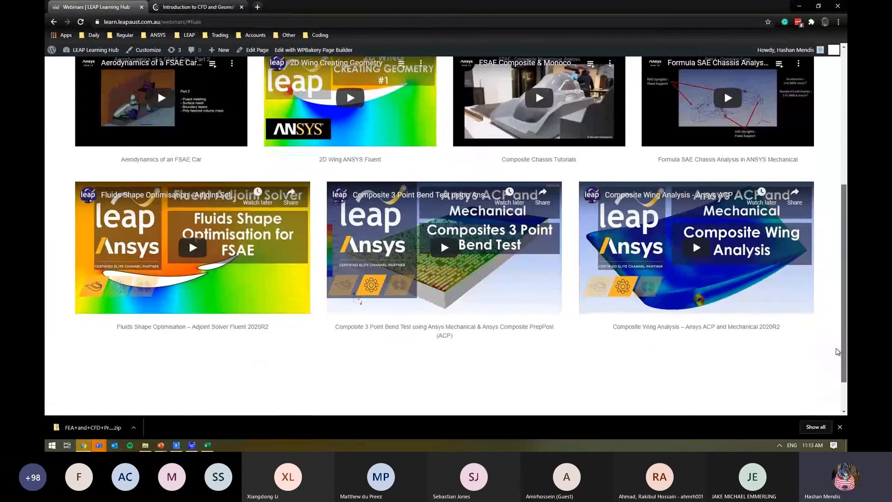
click(193, 6)
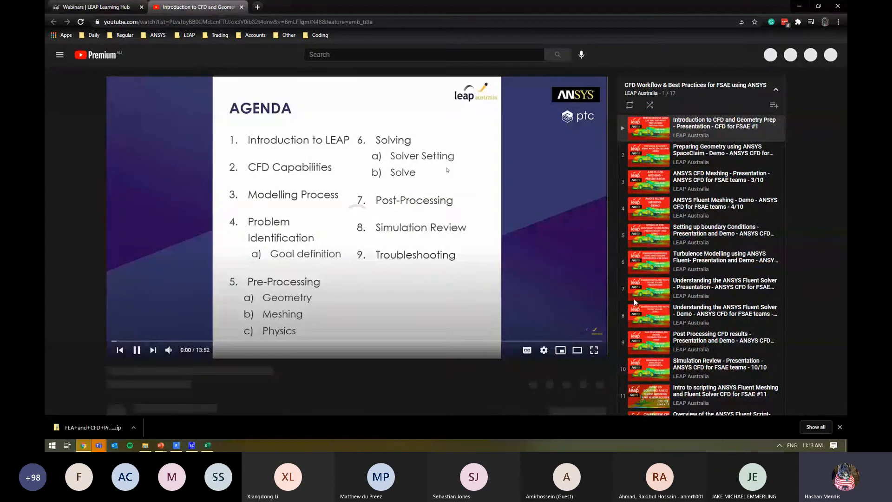
click(447, 249)
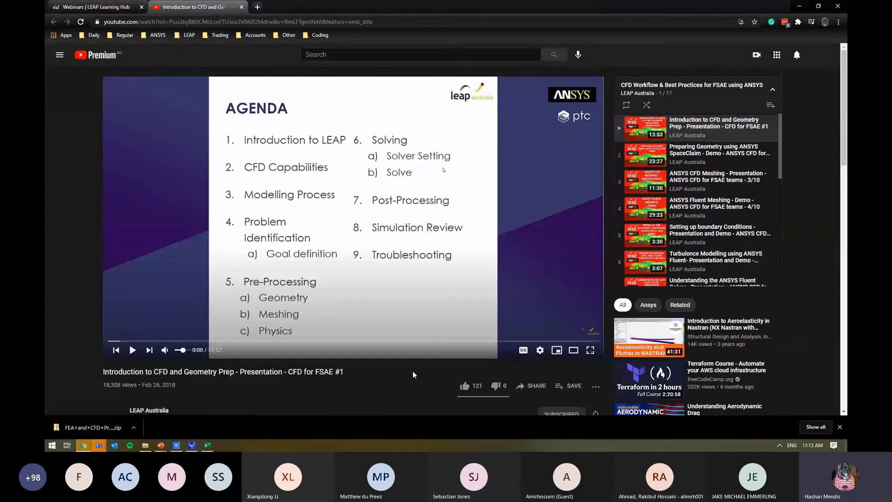
Open the playlist video "Intro to scripting ANSYS Fluent Meshing and Fluent Solver CFD for FSAE #11"
scroll(671, 186, down, 1)
scroll(671, 186, down, 5)
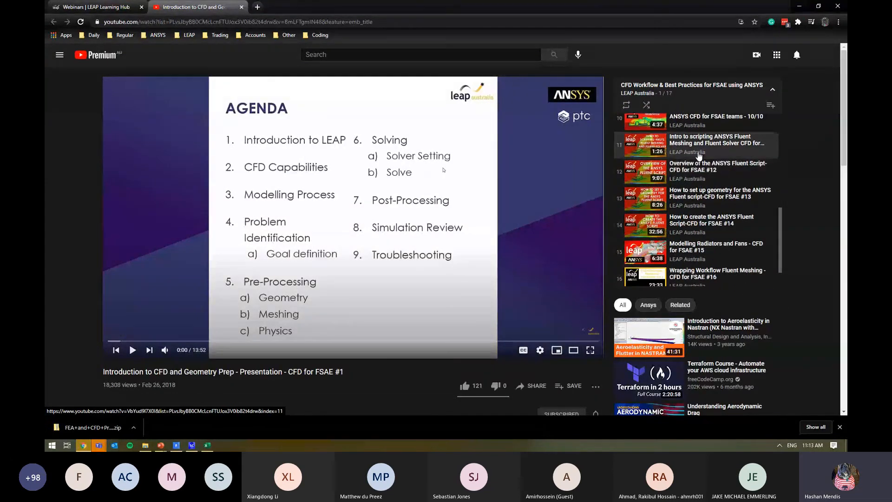
click(722, 152)
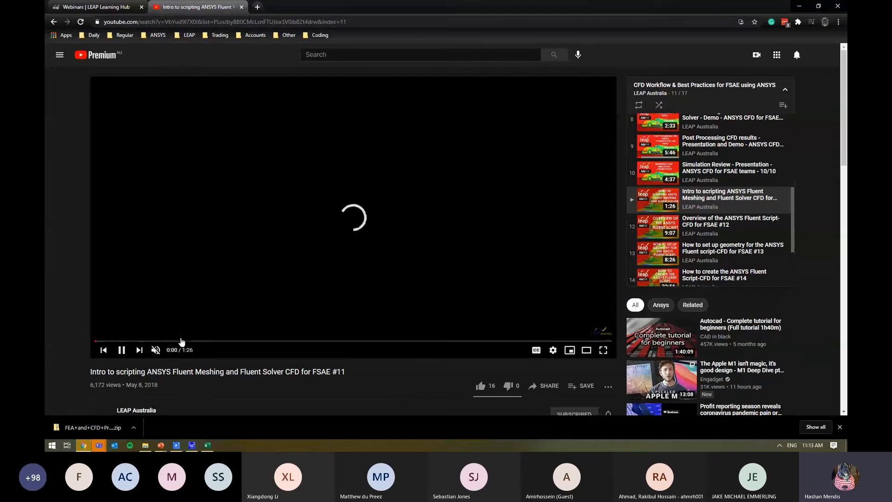
Skim forward through the scripting introduction video, viewing the Fluent Launcher setup and the exported Excel reports
click(180, 341)
click(228, 341)
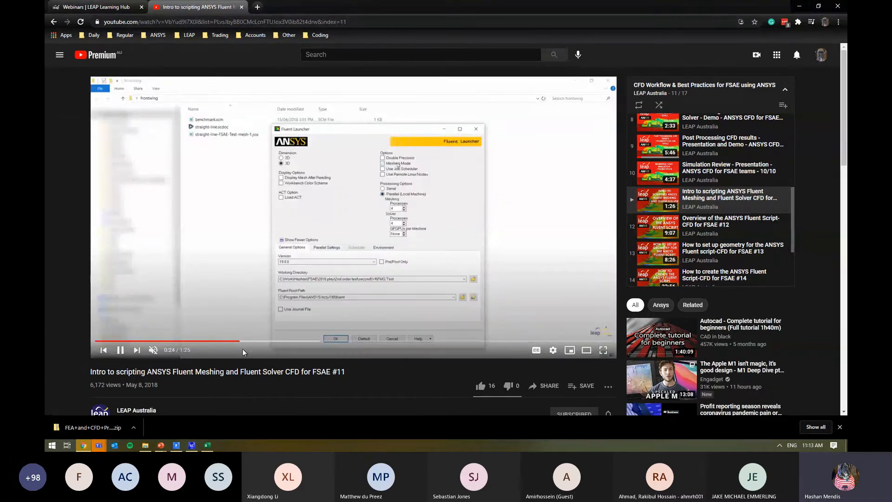
drag(262, 342, 329, 342)
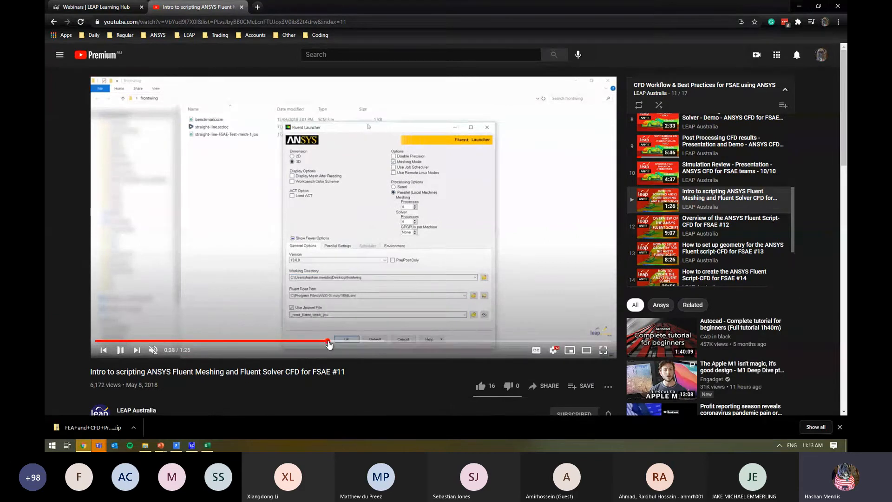
click(382, 342)
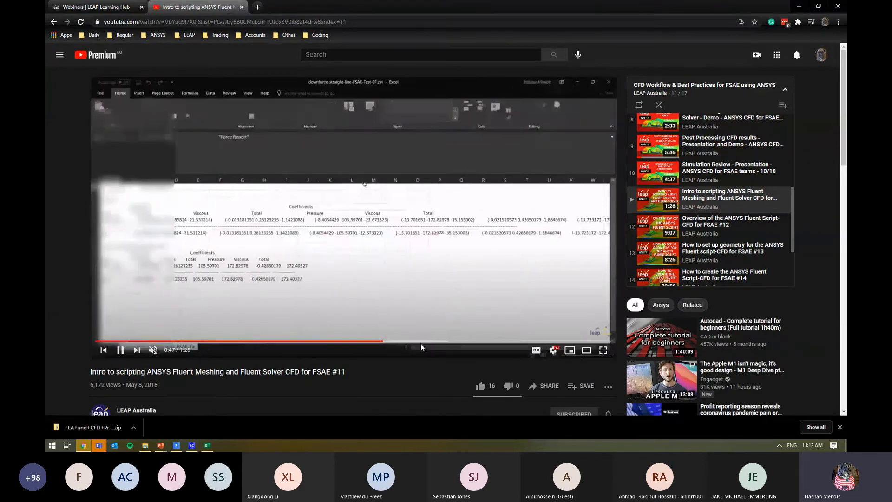
click(421, 343)
click(453, 343)
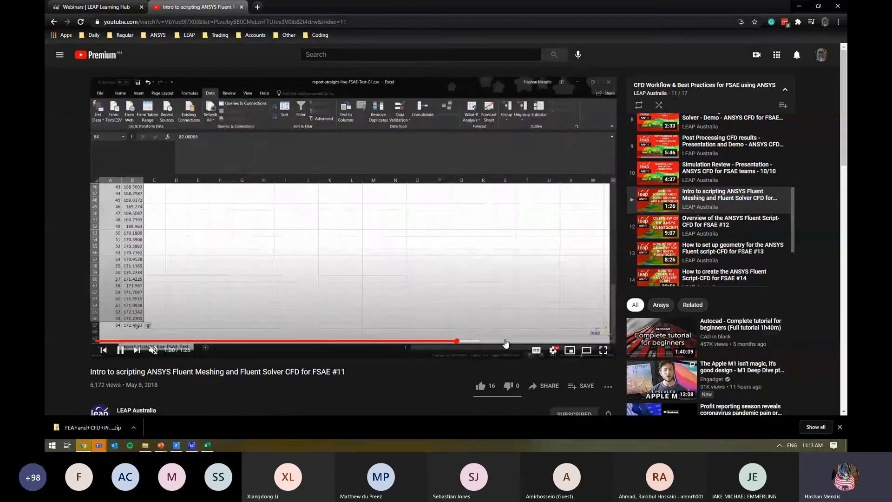
click(506, 343)
Open the playlist video "Overview of the ANSYS Fluent Script-CFD for FSAE #12" and skim to the script's parameter definitions
click(704, 228)
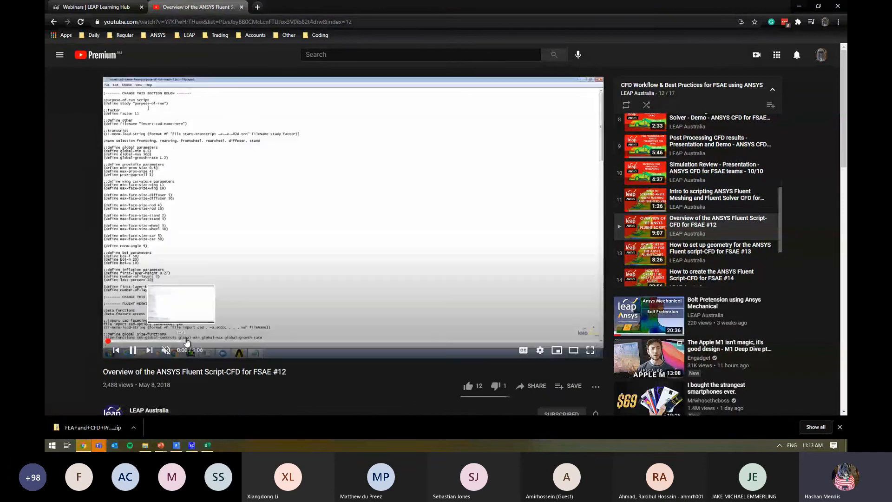
click(186, 341)
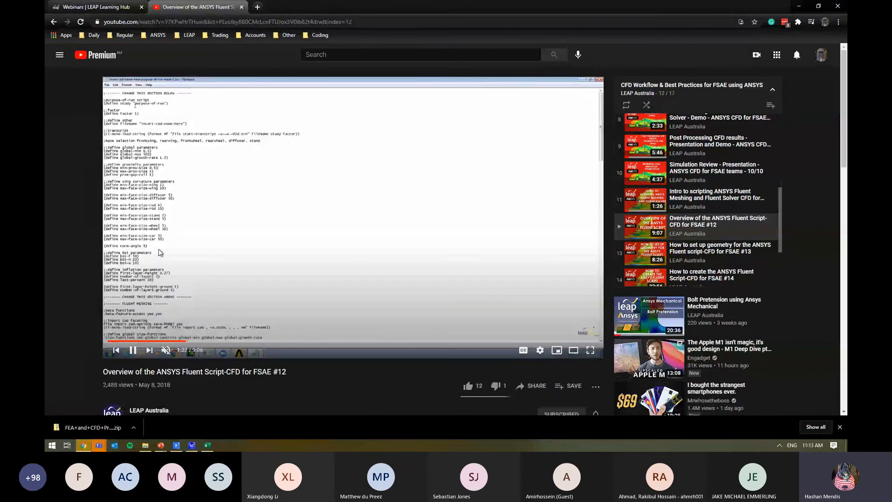
click(129, 342)
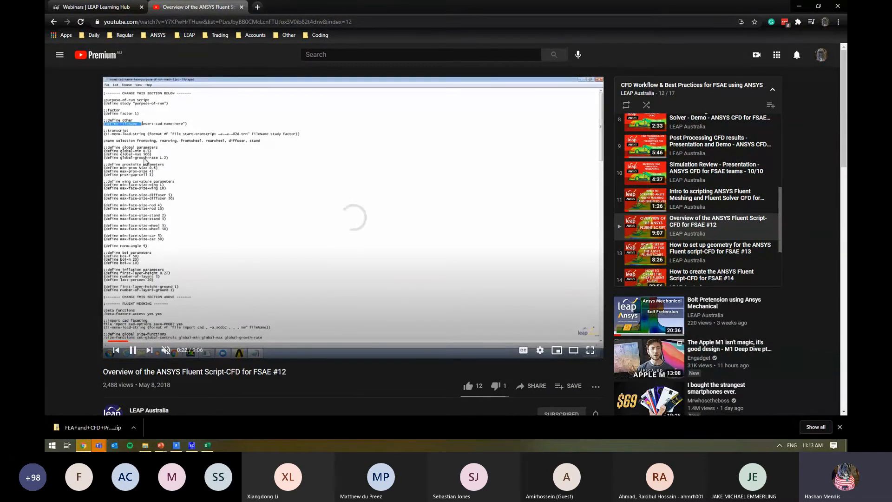
Skim the rest of the script overview video, and open and skim "How to set up geometry for the ANSYS Fluent script-CFD for FSAE #13"
click(258, 342)
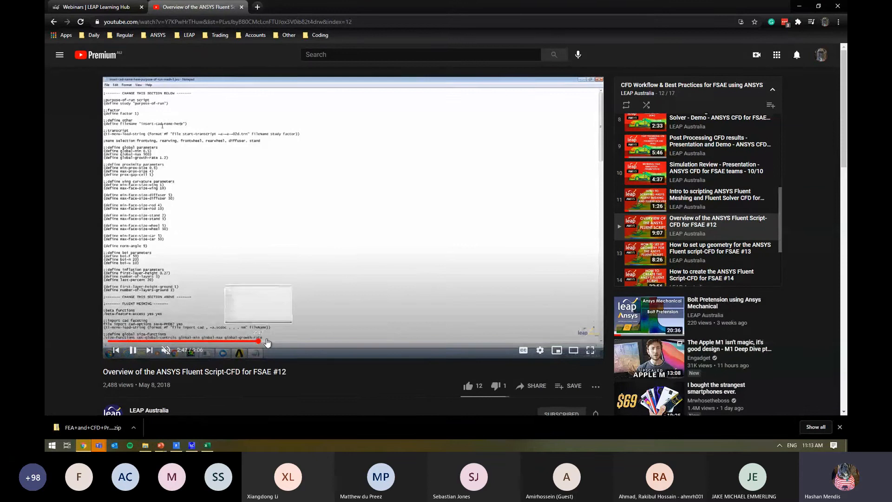
drag(452, 343, 482, 342)
click(618, 249)
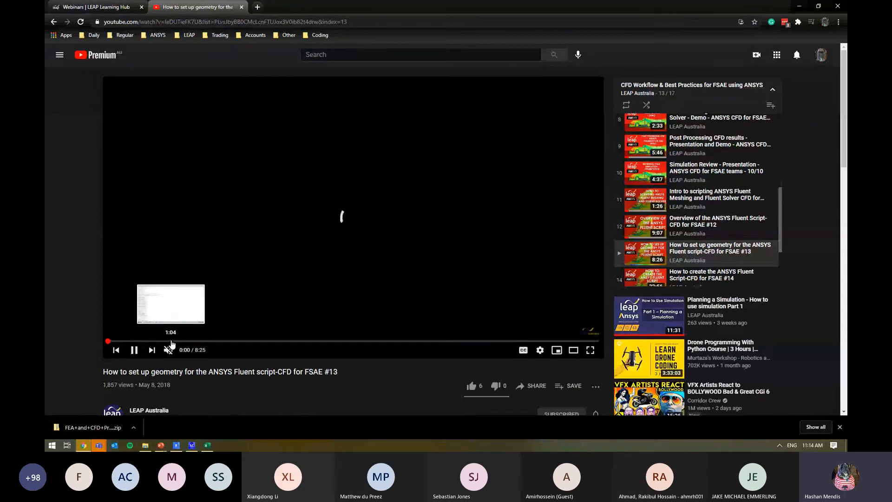
click(171, 342)
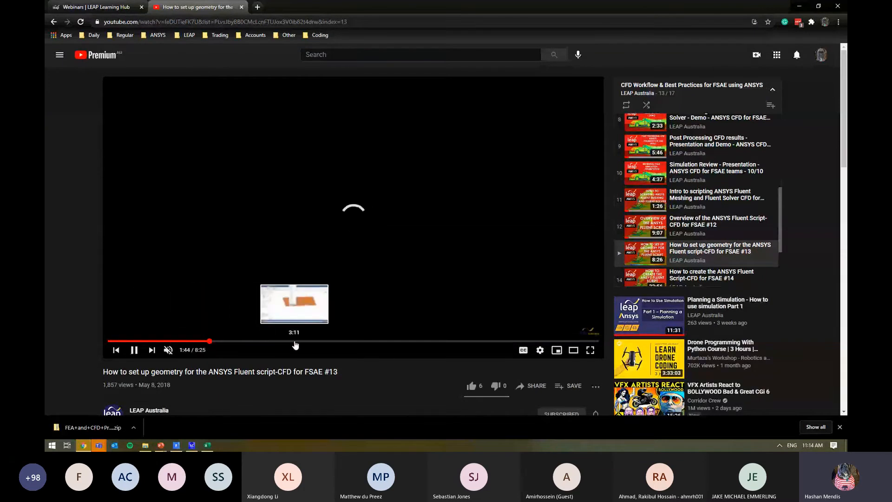
click(294, 341)
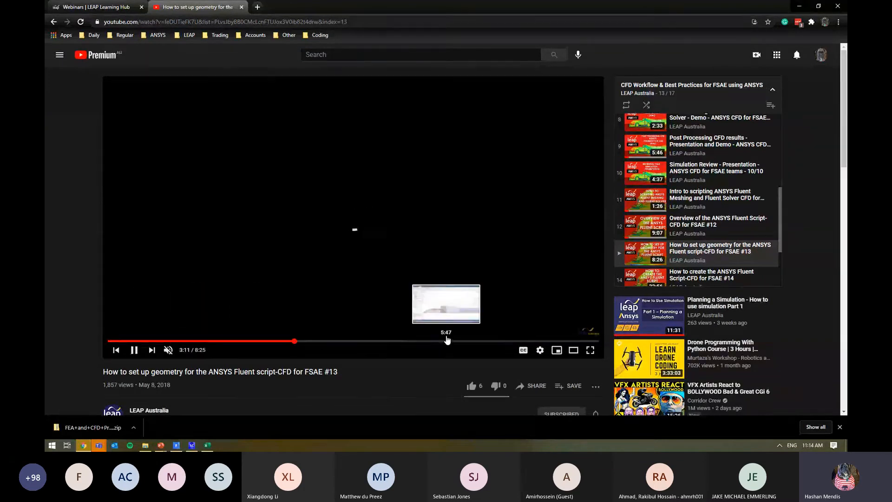
click(553, 341)
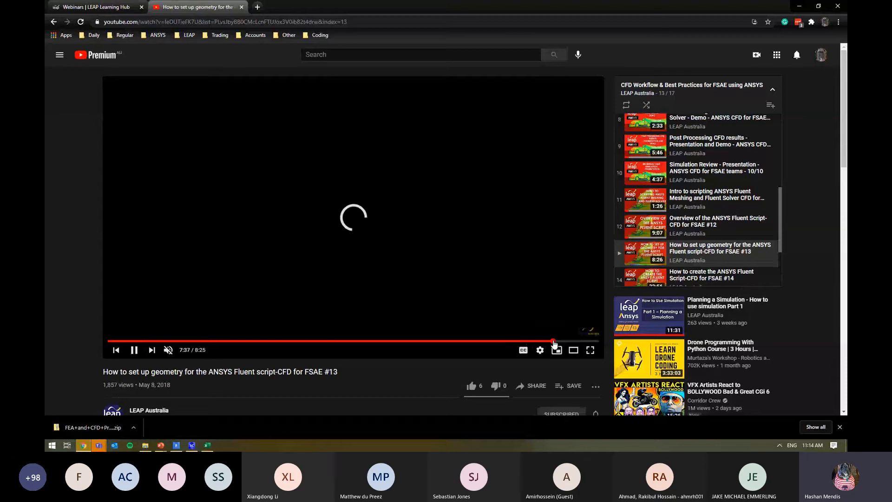
Open "How to create the ANSYS Fluent Script-CFD for FSAE #14", skim to the scoped sizing demonstration, pause it, and check the remaining playlist videos
scroll(776, 238, down, 1)
click(715, 236)
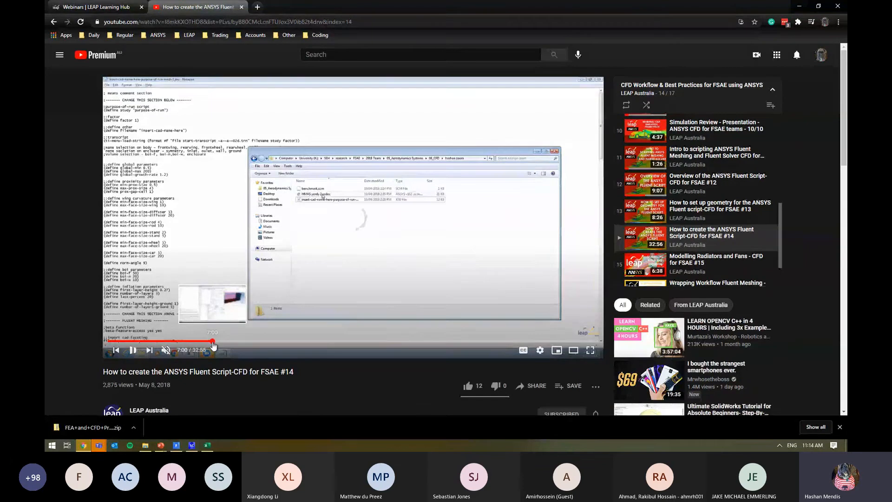
click(213, 342)
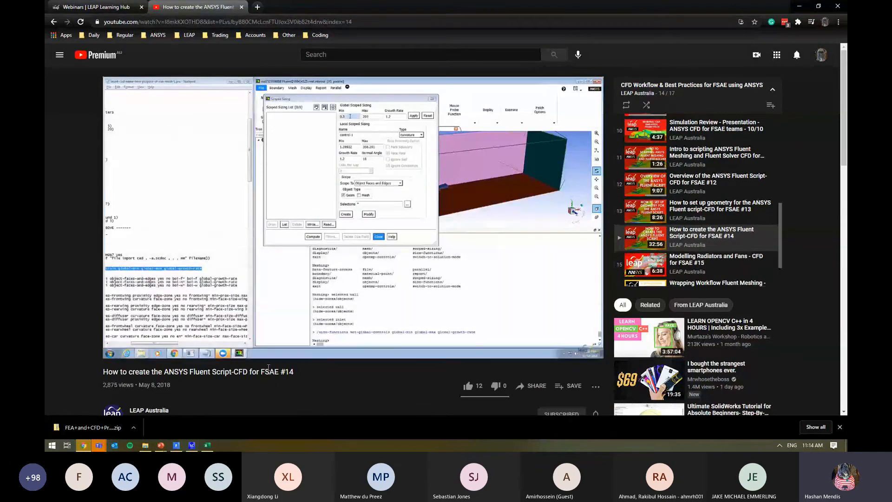
click(229, 342)
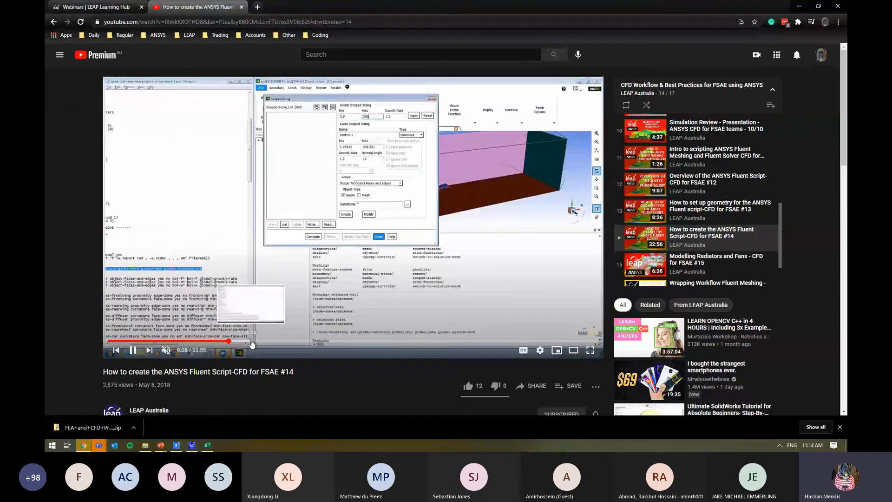
click(253, 342)
click(271, 342)
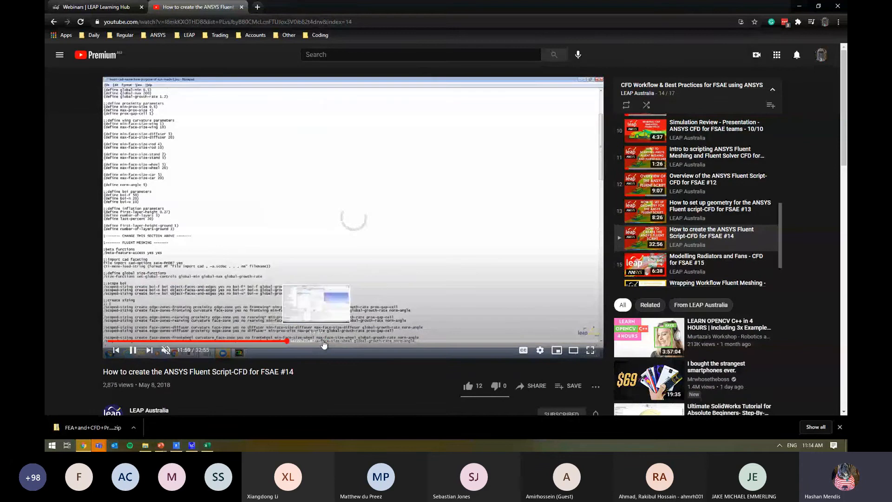
click(324, 342)
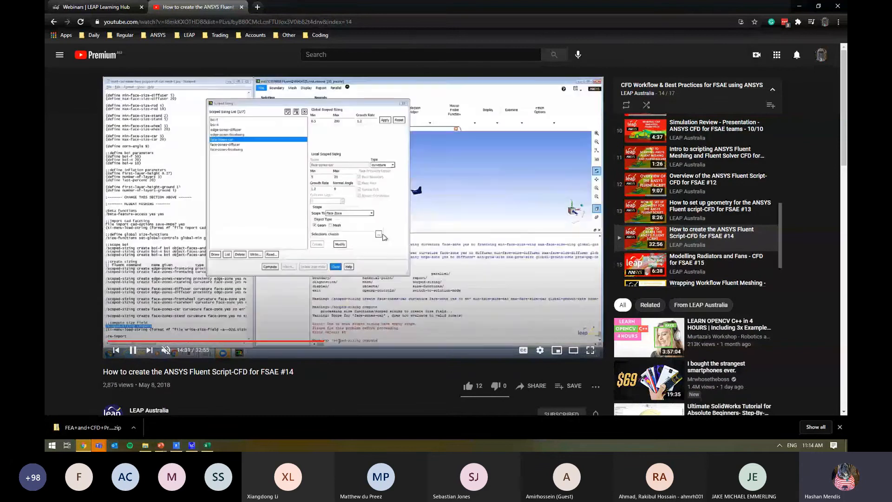
click(371, 255)
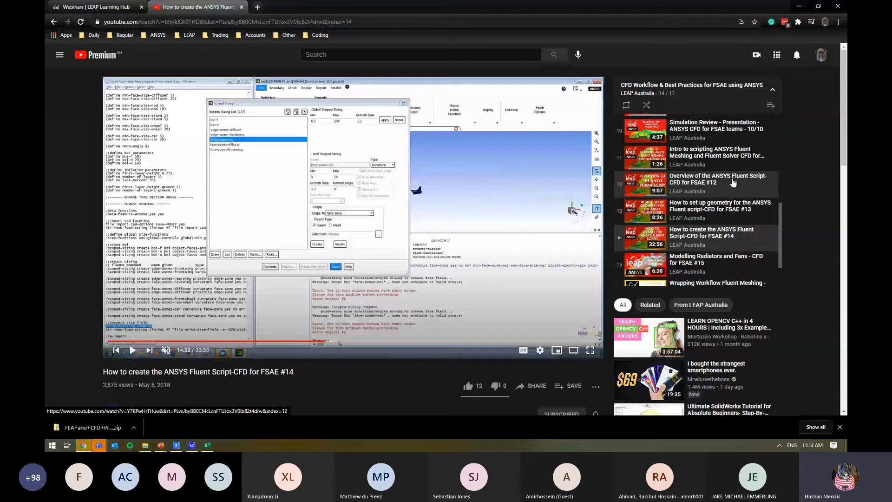
scroll(733, 182, down, 1)
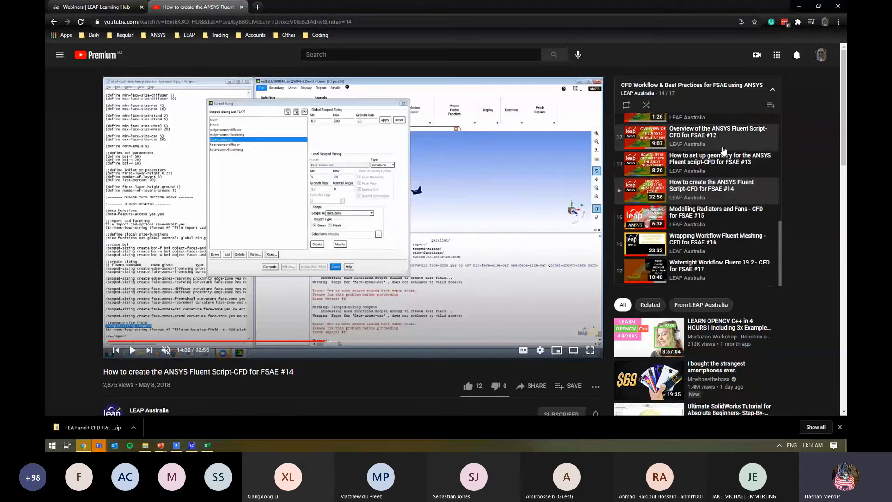
click(711, 276)
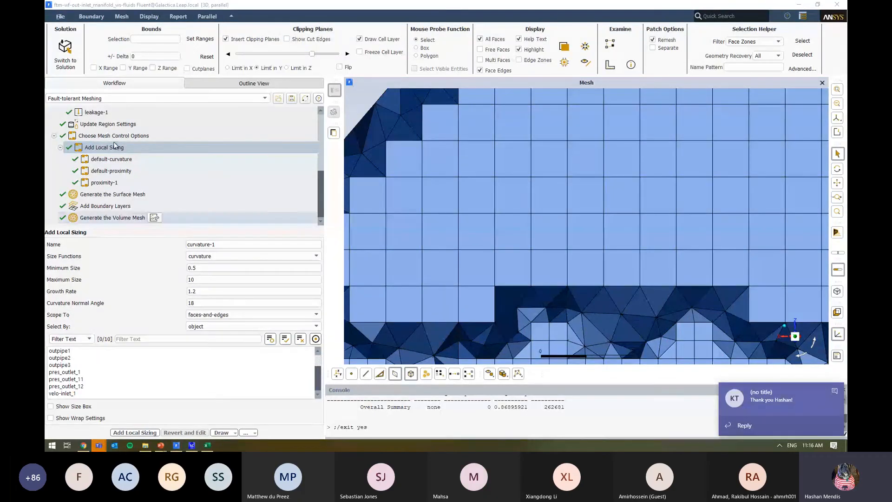
Switch to Fluent Meshing, review the file reading and writing options, and check the mesh writing dialog without saving a file
click(61, 17)
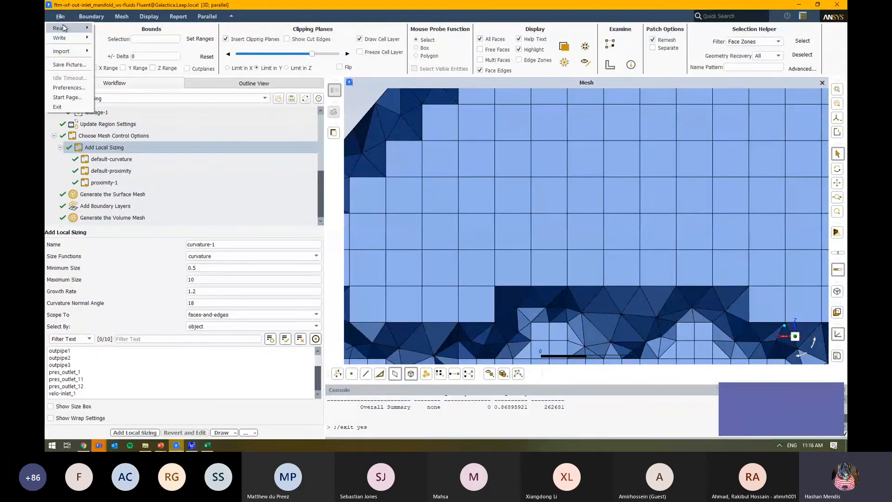
mouse_move(64, 29)
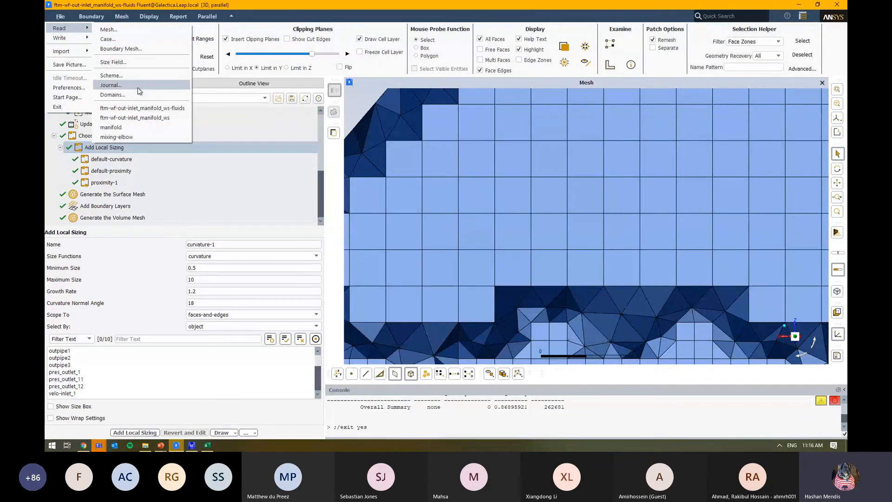
mouse_move(80, 44)
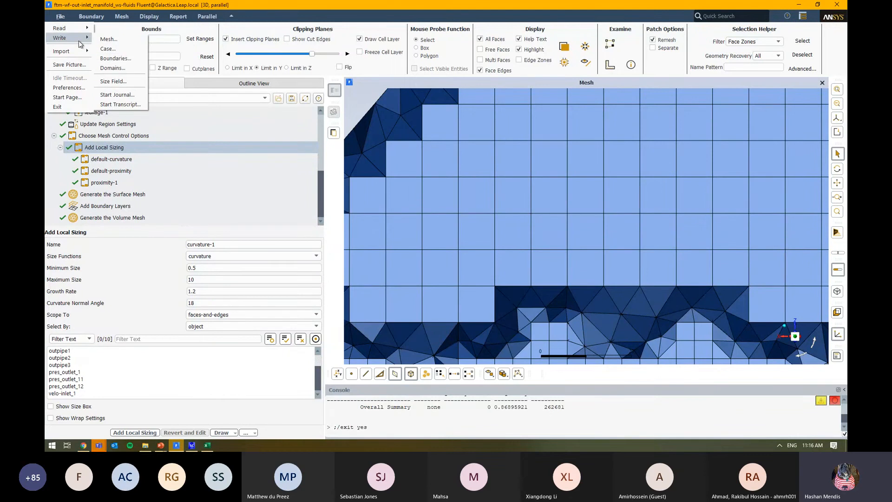
click(109, 39)
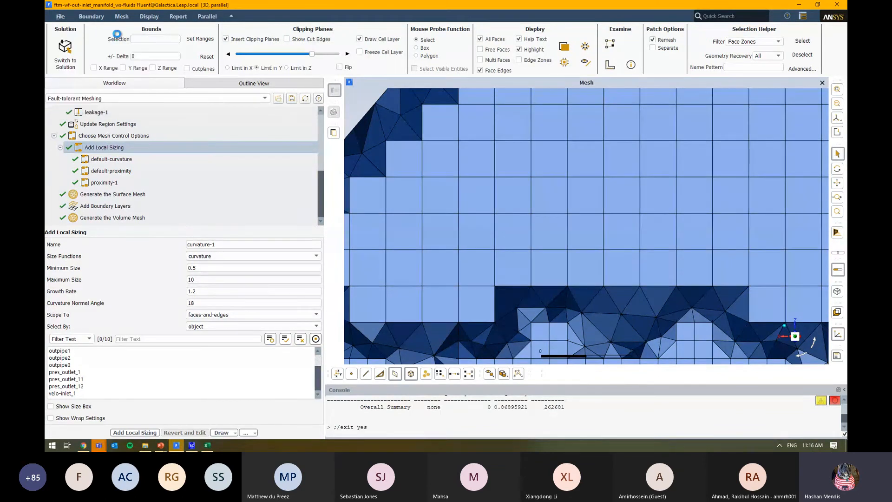
click(473, 276)
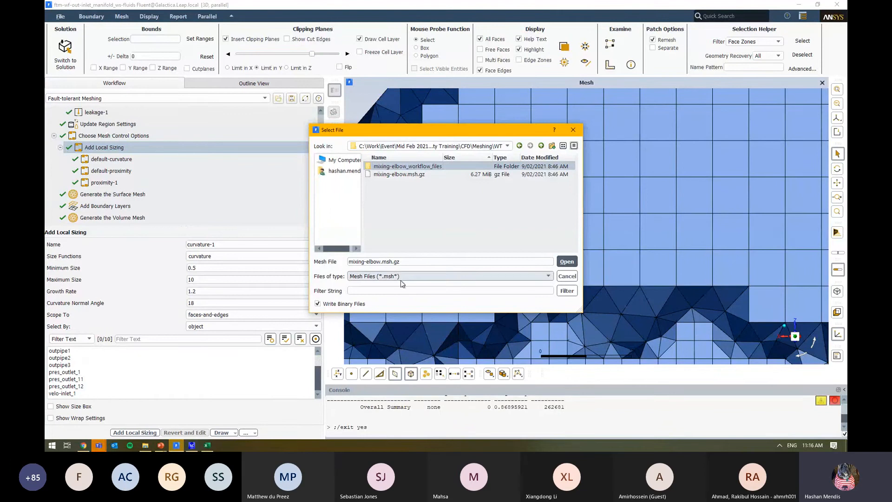
click(388, 285)
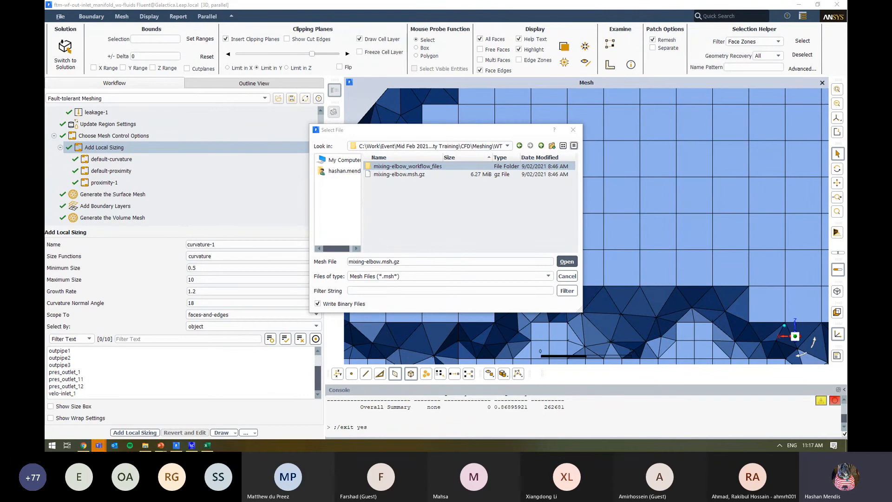
click(566, 276)
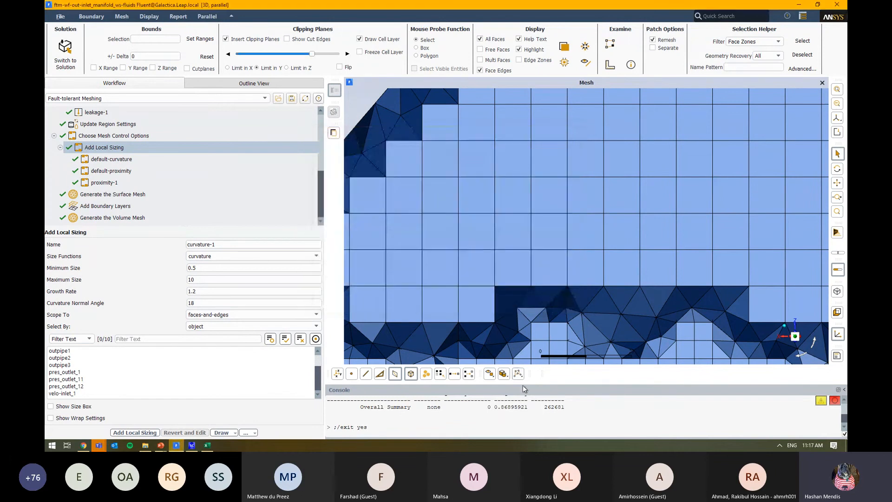
Enlarge the console area and list the available meshing text commands
drag(523, 388, 520, 289)
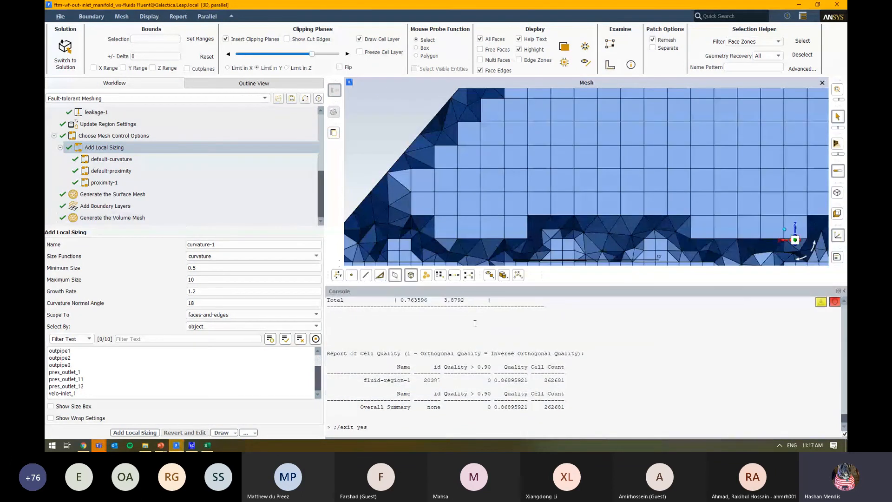
click(477, 334)
key(Return)
key(Return)
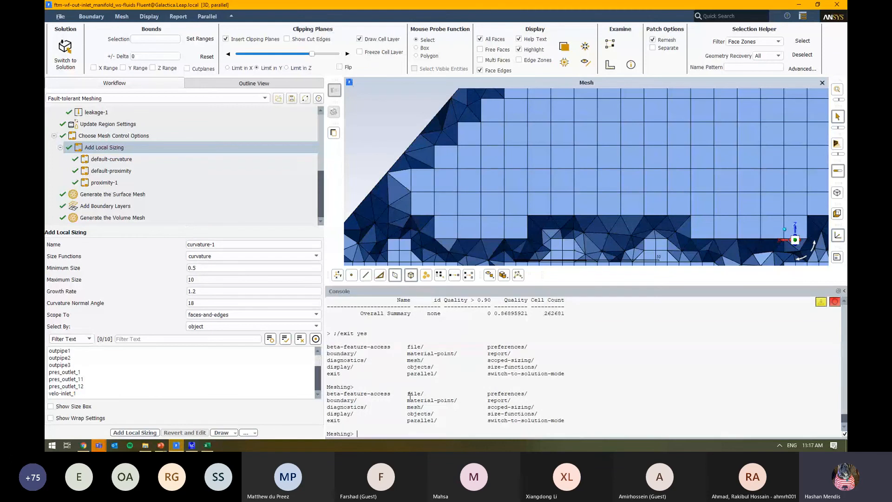
Search the Fluent commands for "curve" and run /preferences/appearance/charts/curve-colors in the console, accepting the default Classic scheme
click(741, 18)
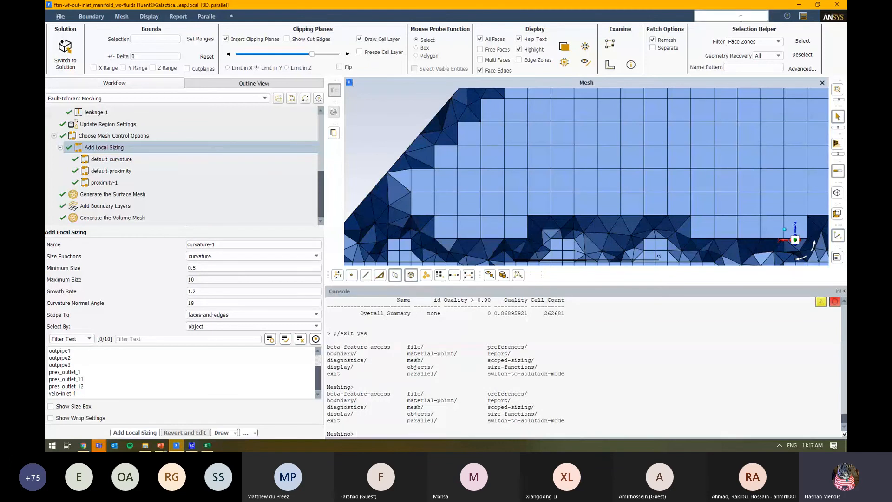
text(curve)
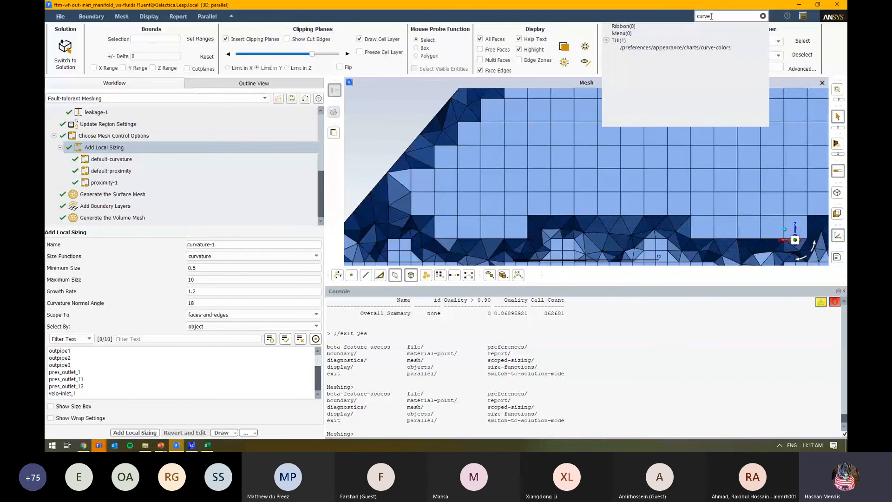
drag(711, 16, 703, 16)
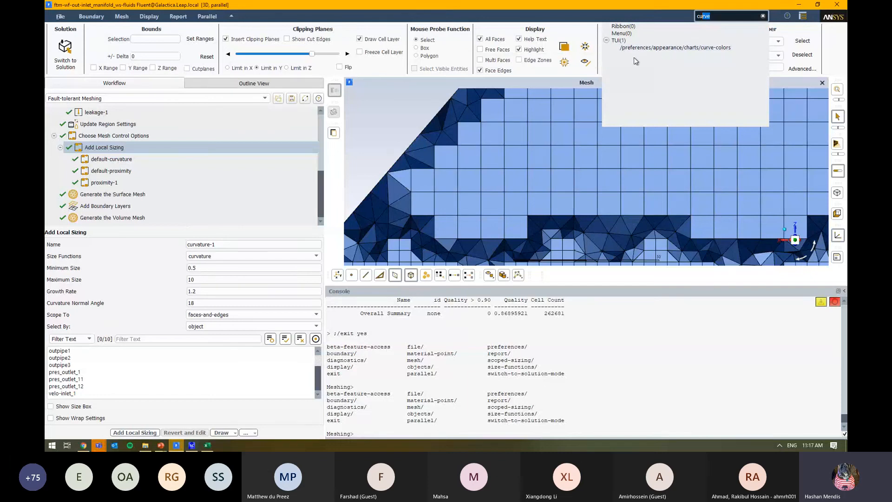
click(646, 49)
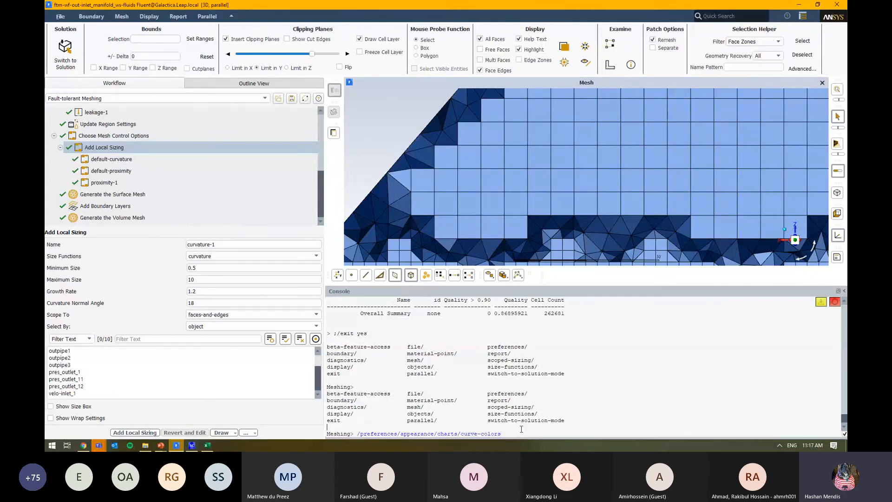
key(Return)
key(Return)
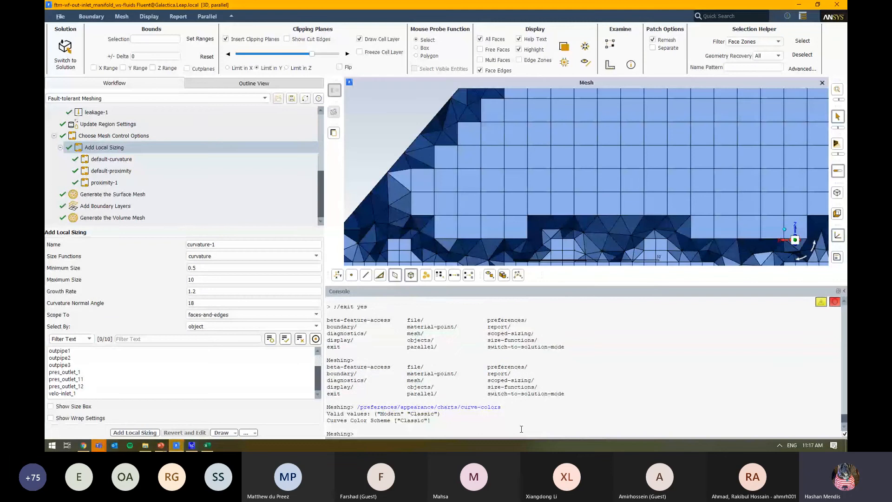
Examine the command lists and the curve-colors command path in the console, comparing them with the tasks in the fault-tolerant meshing workflow
drag(501, 408, 357, 407)
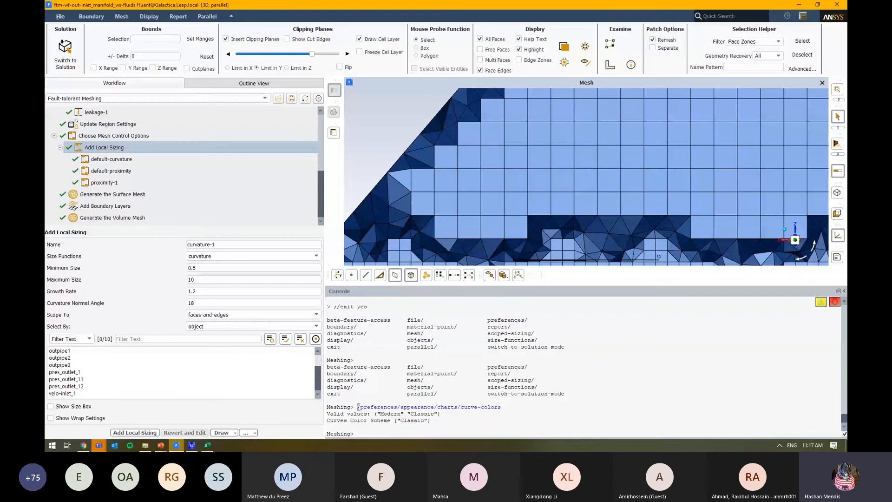
drag(386, 320, 402, 349)
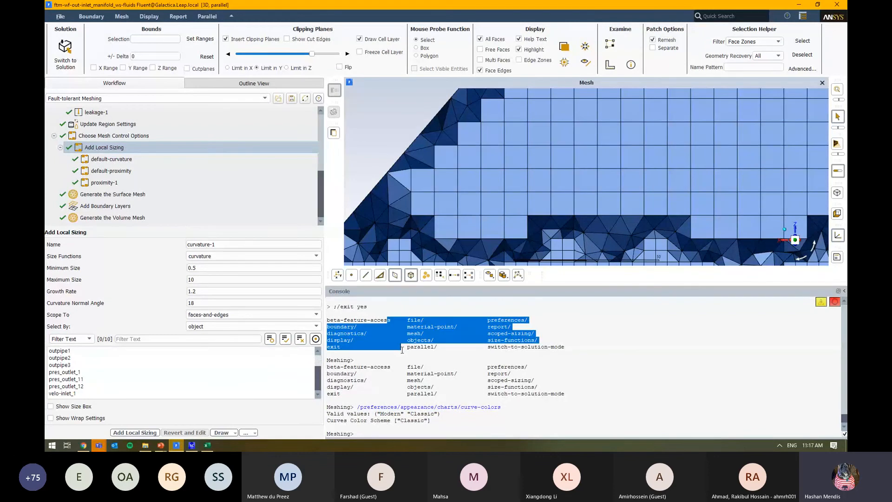
click(403, 350)
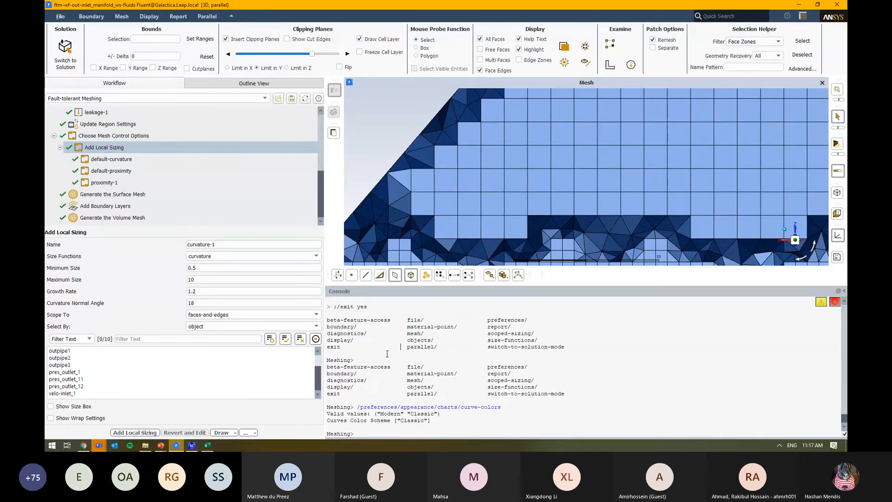
drag(361, 361, 332, 400)
click(363, 375)
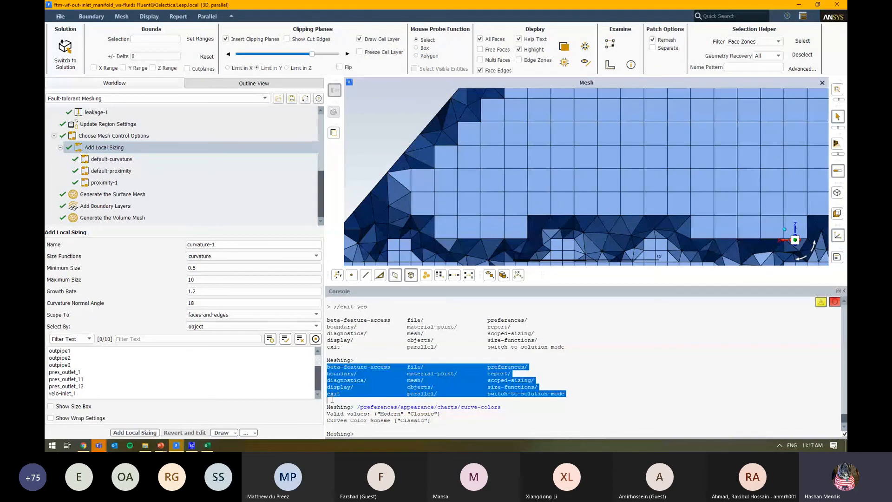
click(467, 378)
drag(386, 326, 439, 407)
click(439, 407)
drag(464, 320, 490, 352)
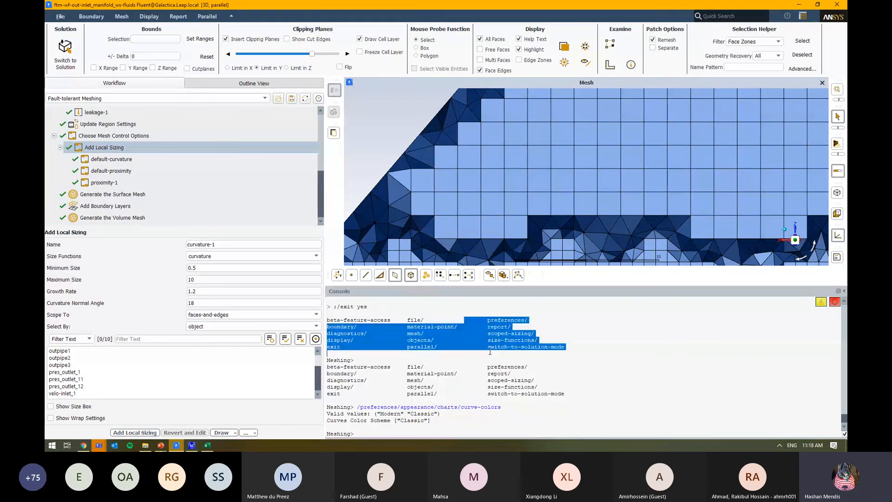
click(490, 352)
scroll(295, 167, up, 5)
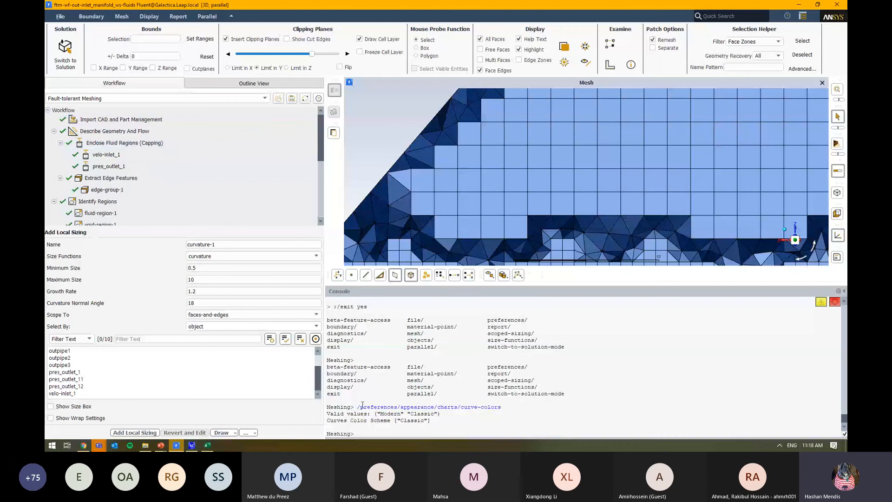
drag(359, 406, 516, 414)
click(496, 408)
drag(359, 407, 503, 408)
click(501, 407)
scroll(248, 216, down, 5)
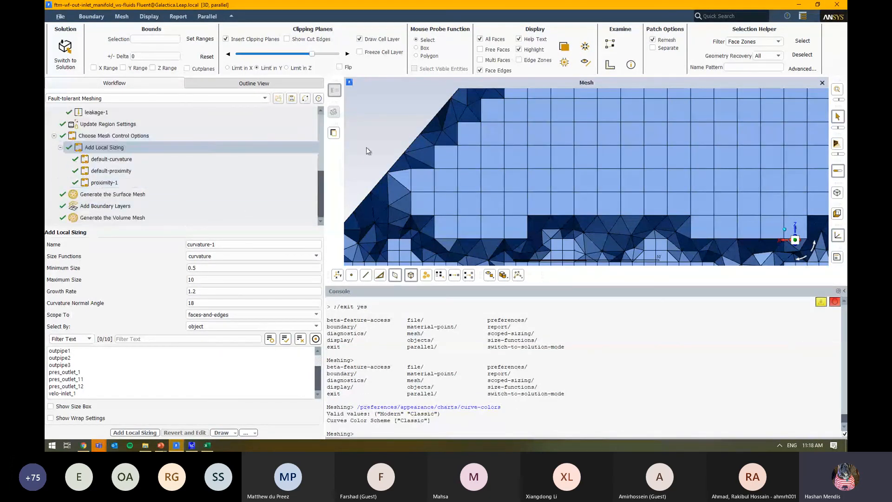